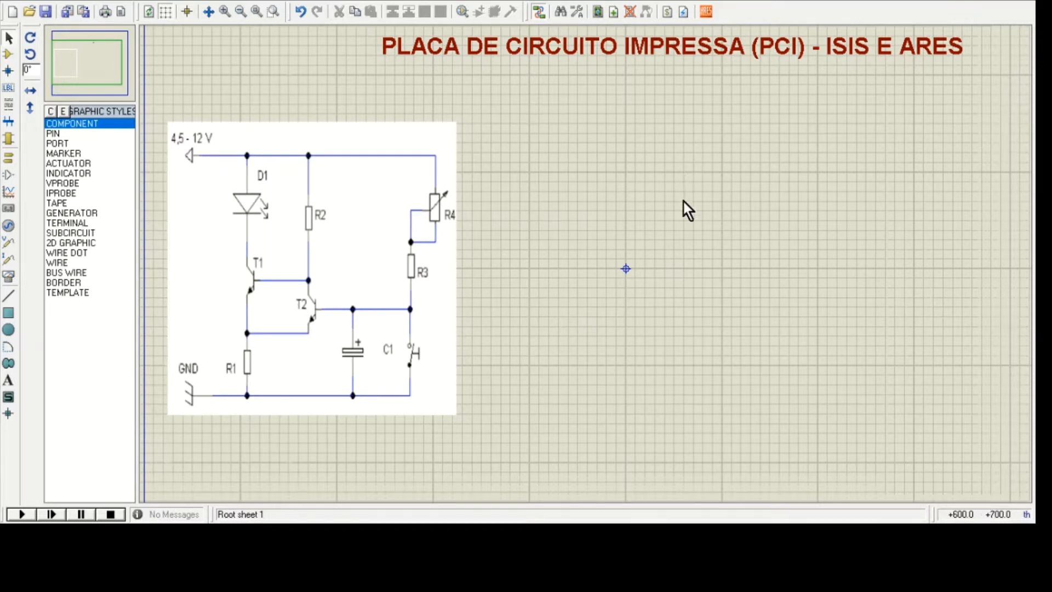
Step: Add the BC548, LED, RES and CAP-ELEC devices to the schematic's component list
click(9, 56)
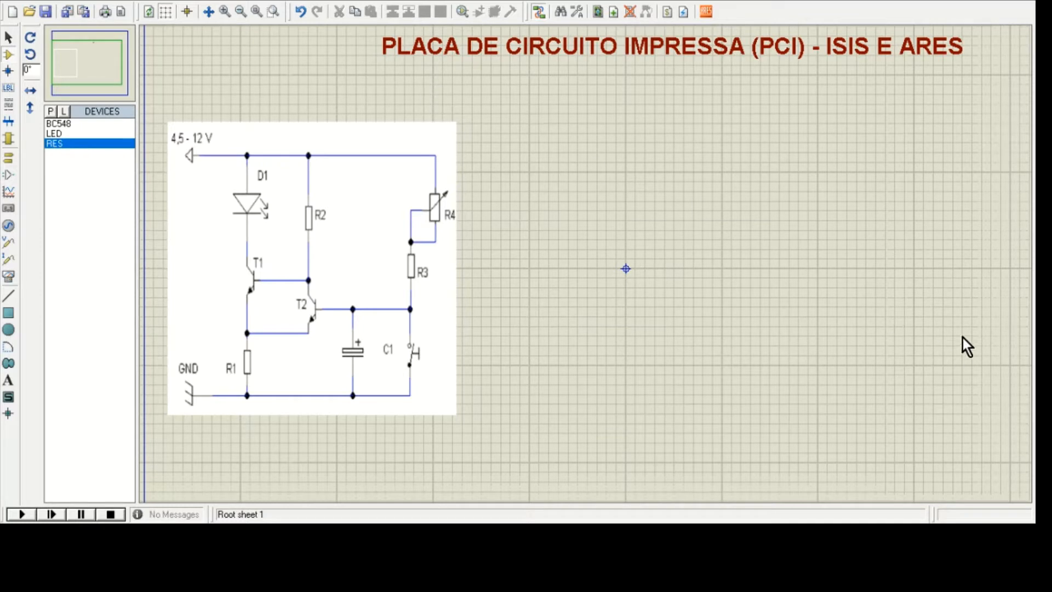
double_click(387, 90)
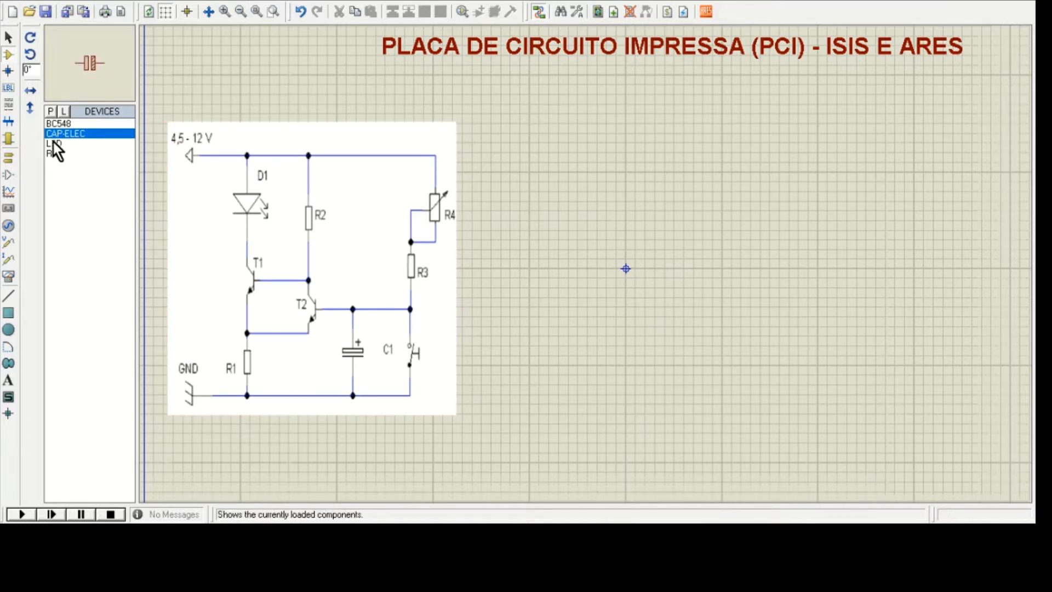
Step: Place a POWER terminal beside the top of the reference circuit image and a GROUND terminal straight below it
click(7, 161)
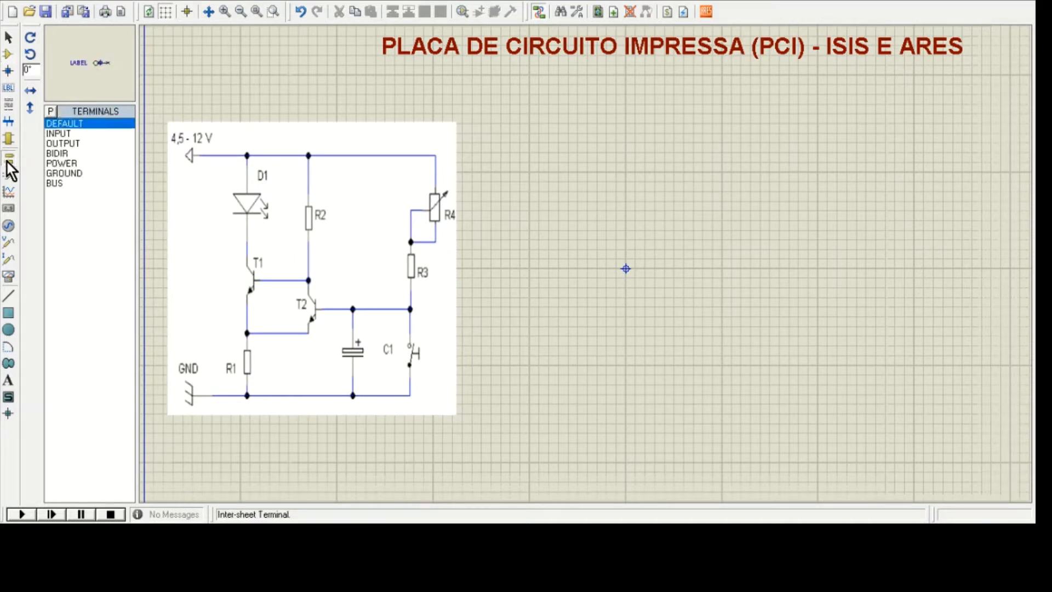
click(61, 164)
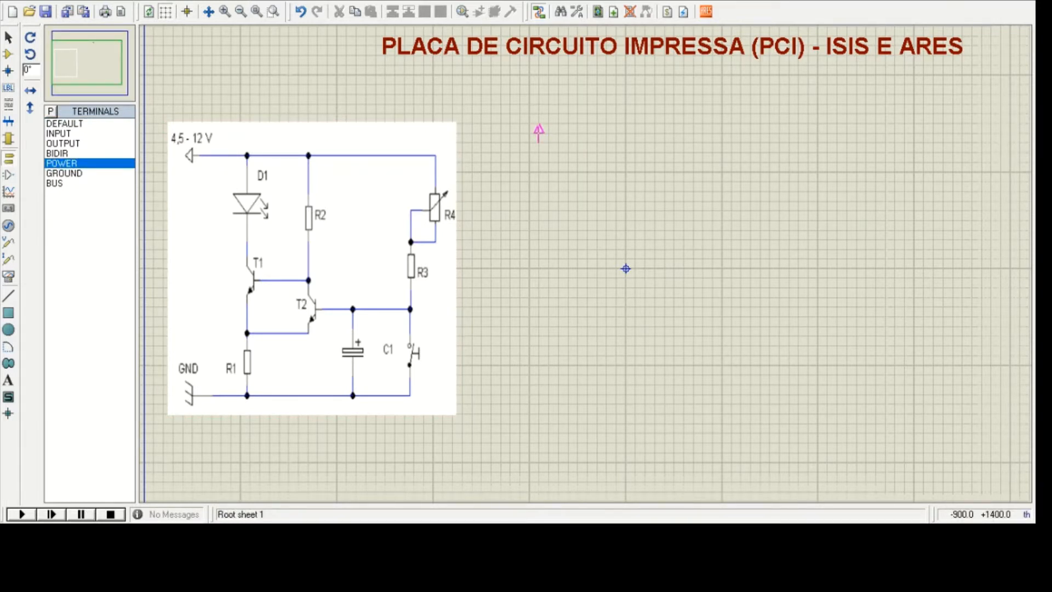
click(539, 133)
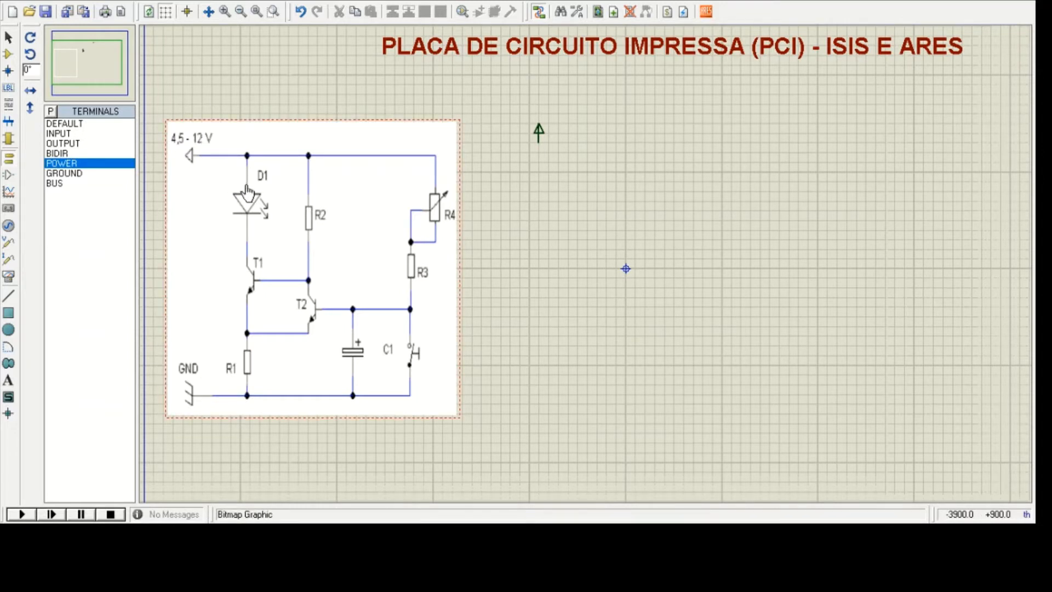
click(67, 176)
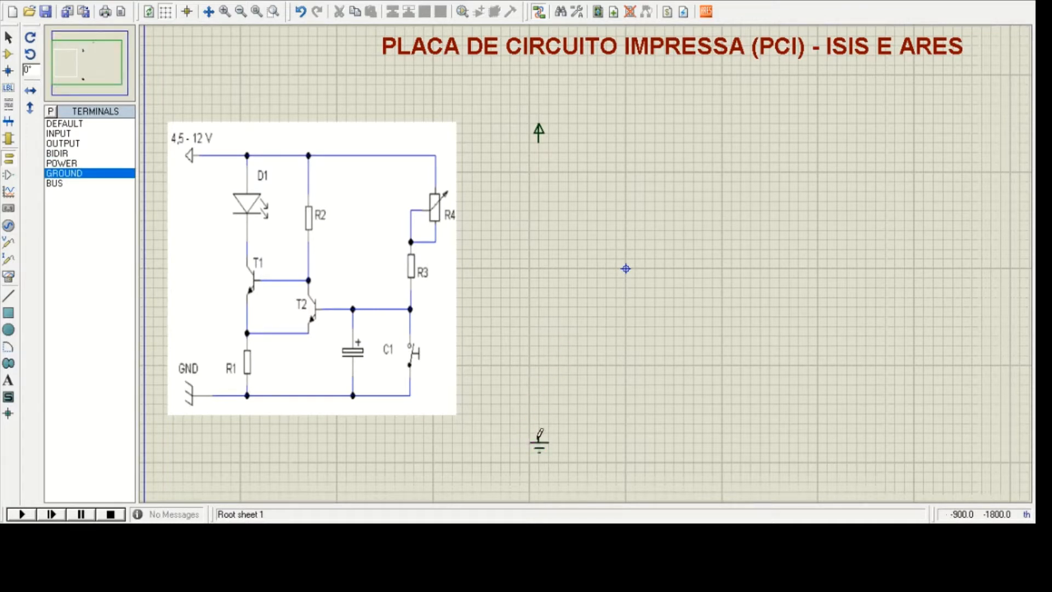
Step: Place an LED below the power terminal and a BC548 transistor beneath the LED
click(9, 56)
click(80, 144)
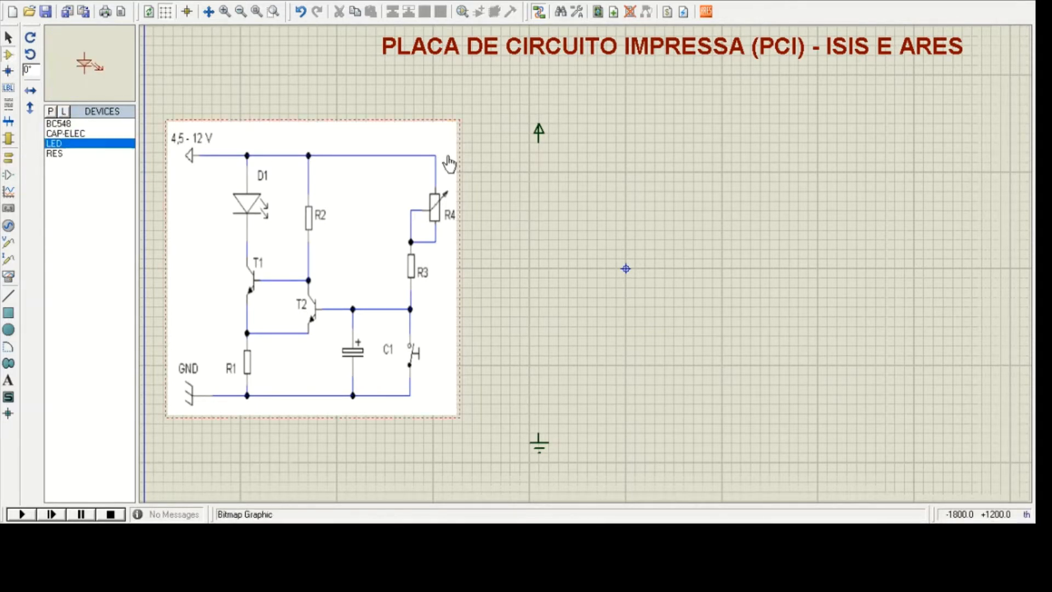
click(540, 197)
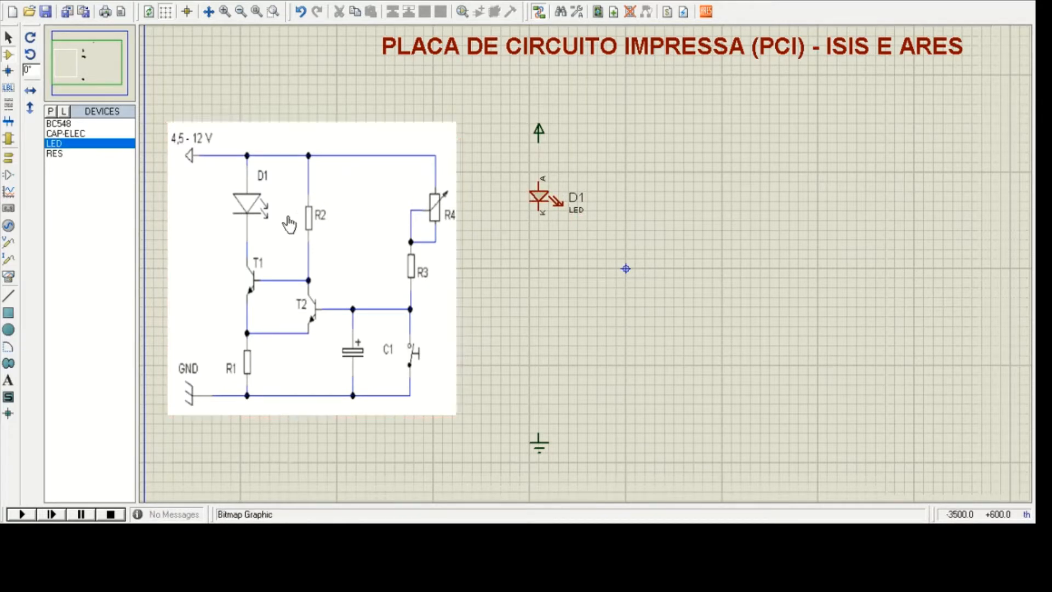
click(59, 123)
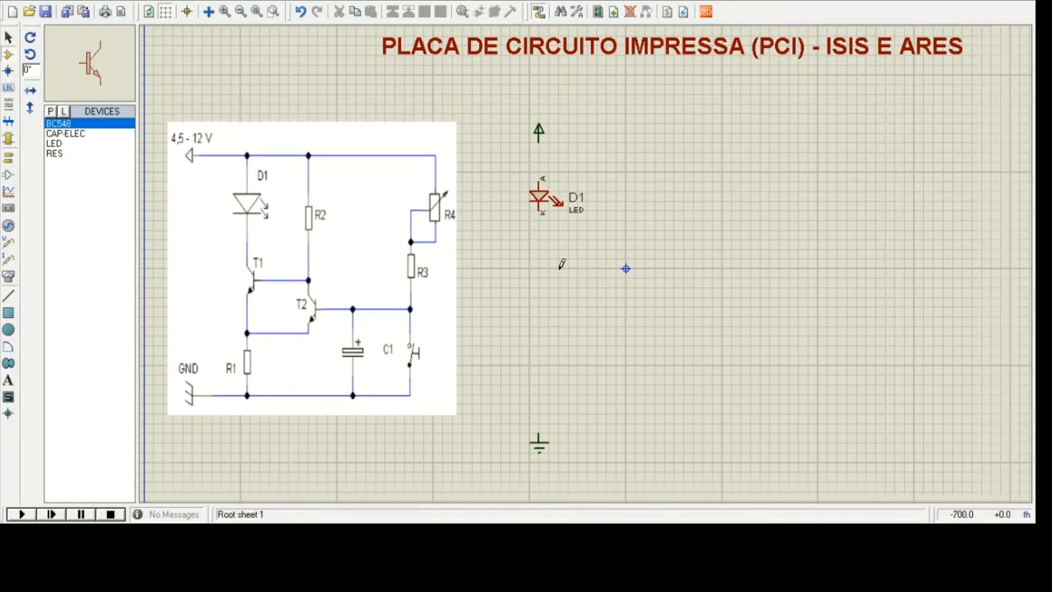
click(537, 278)
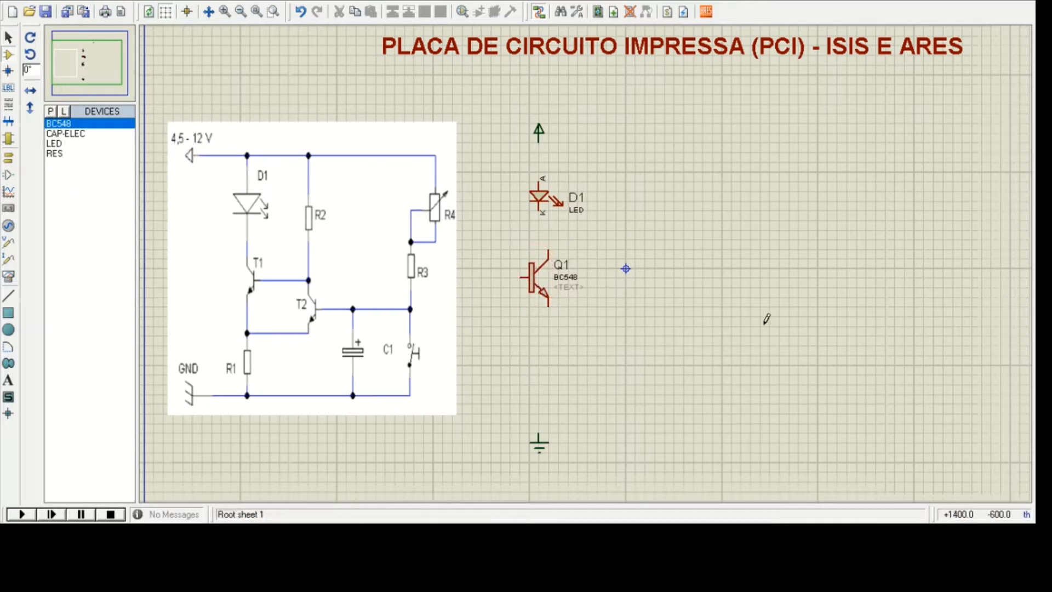
Step: Remove the <TEXT> placeholder from transistor Q1
scroll(581, 312, up, 2)
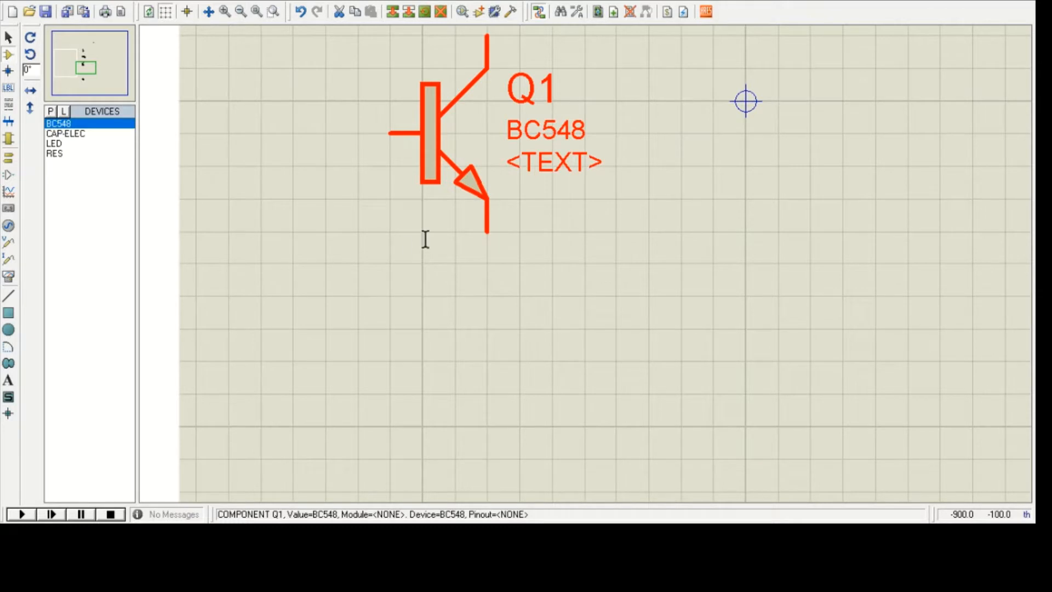
click(508, 292)
scroll(473, 263, down, 2)
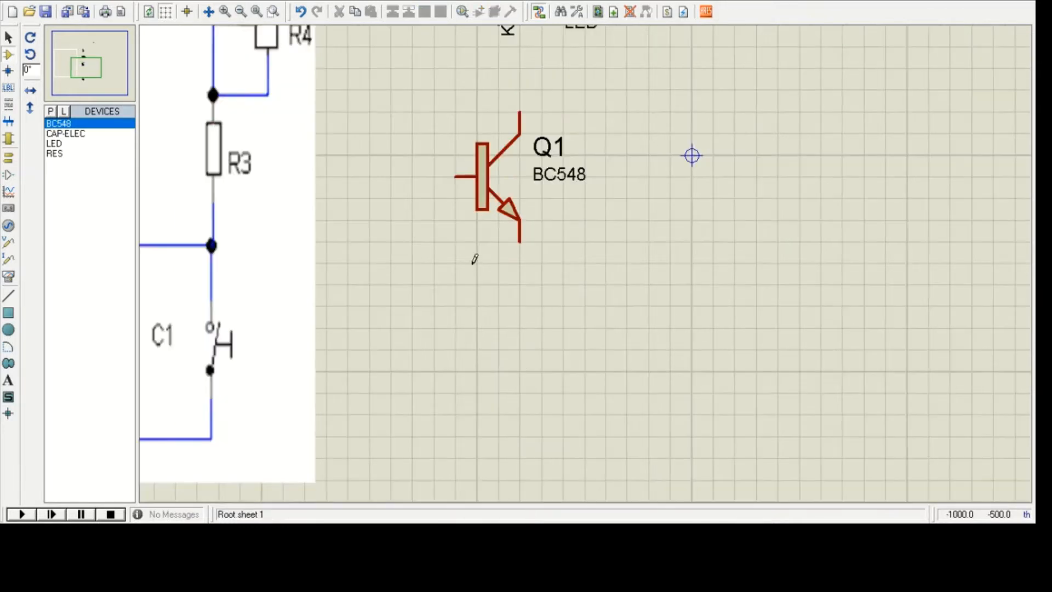
Step: Mirror transistor Q1 horizontally so that its base faces right
middle_click(437, 135)
click(593, 169)
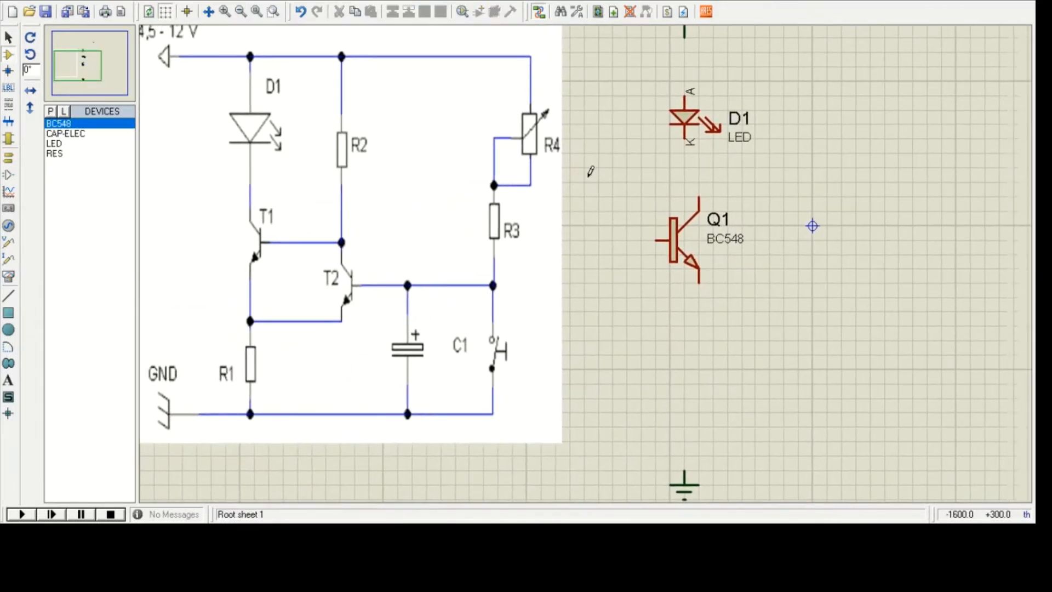
click(682, 249)
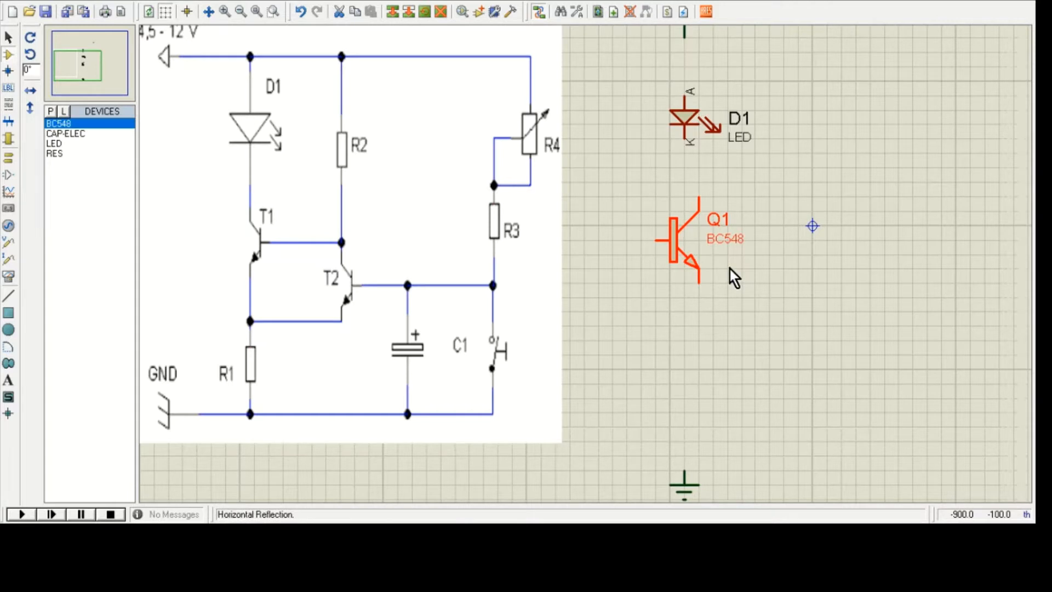
key(ctrl+m)
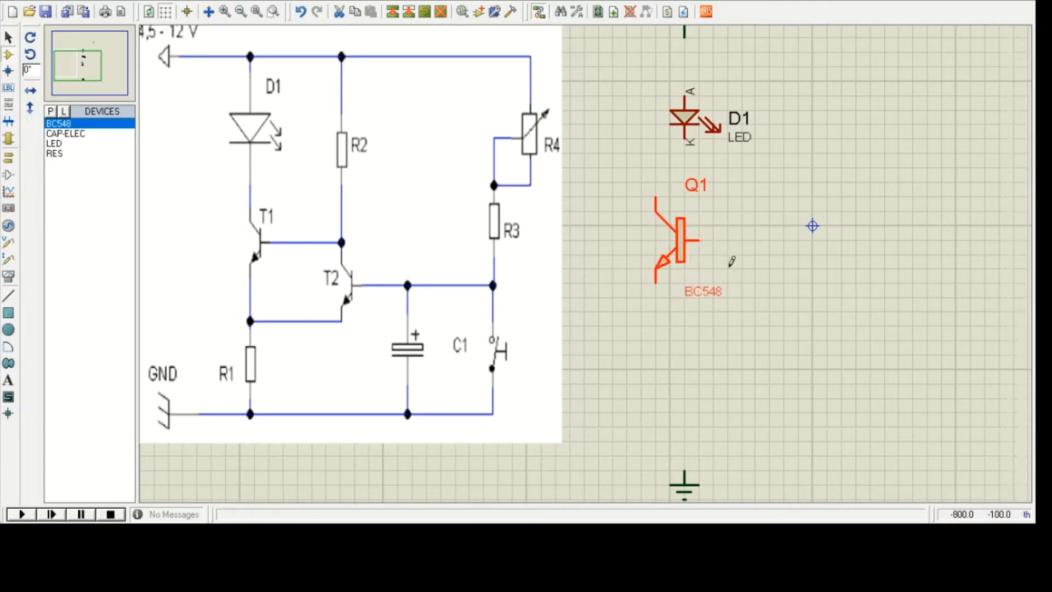
click(785, 257)
Step: Move transistor Q1 so that its collector and emitter line up vertically with the LED and the ground terminal
middle_click(796, 292)
click(702, 286)
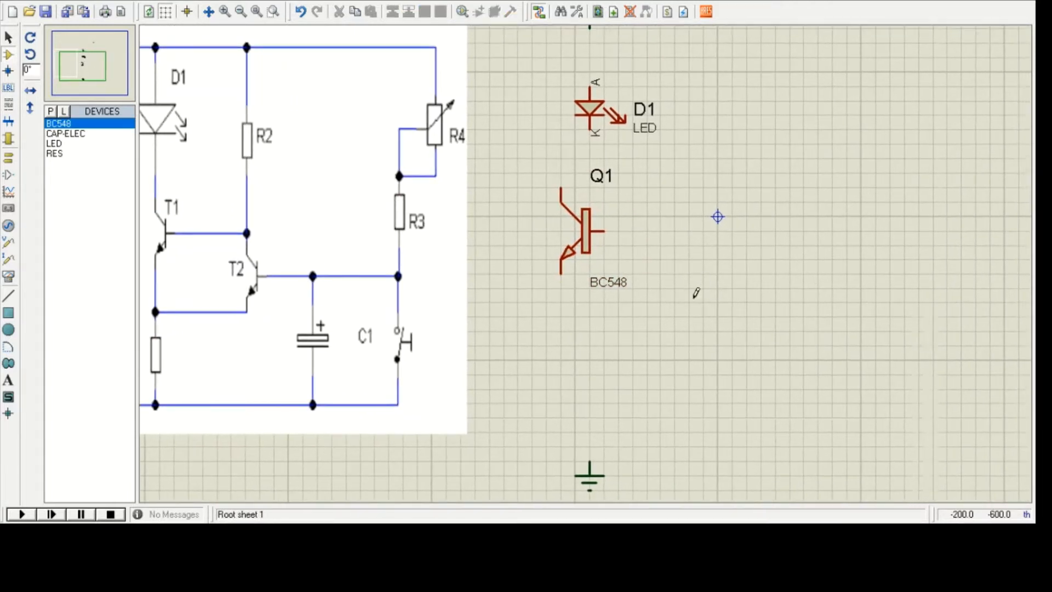
scroll(704, 277, down, 1)
click(592, 234)
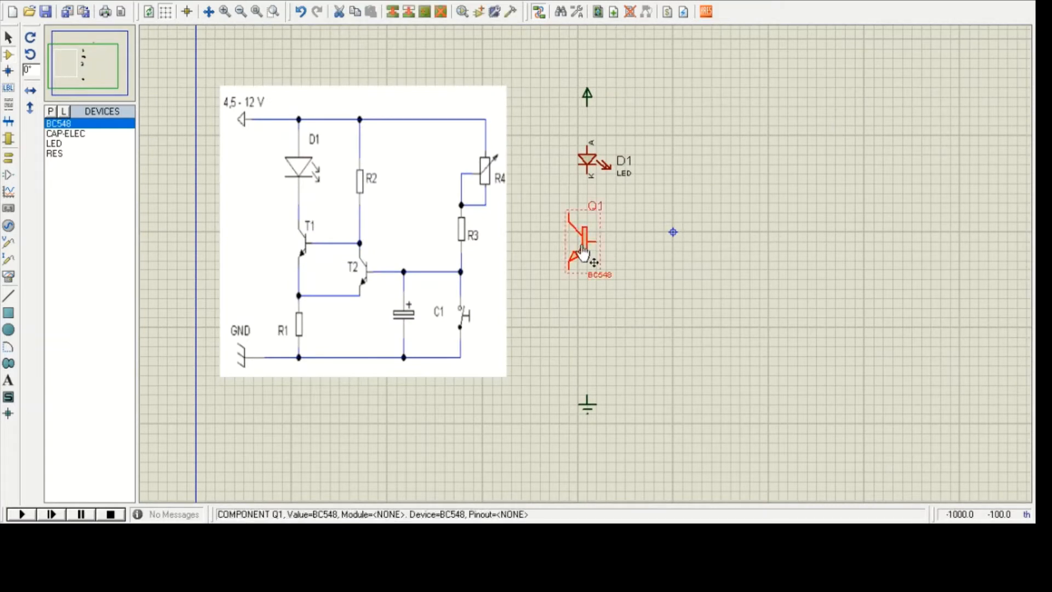
drag(592, 234, 611, 243)
click(685, 250)
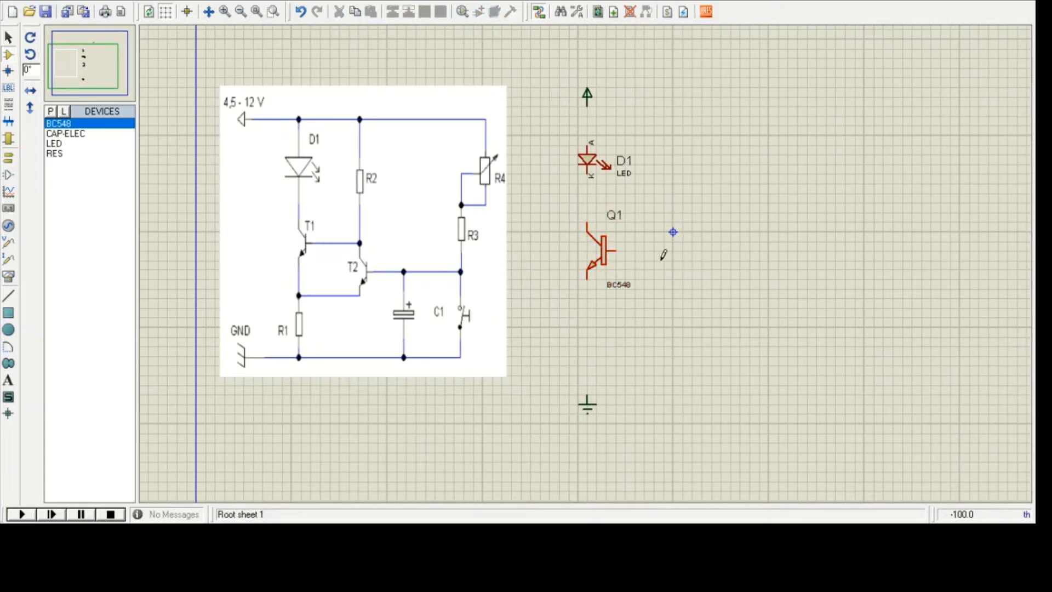
Step: Place a vertically rotated RES resistor between the emitter of Q1 and the ground terminal
click(65, 154)
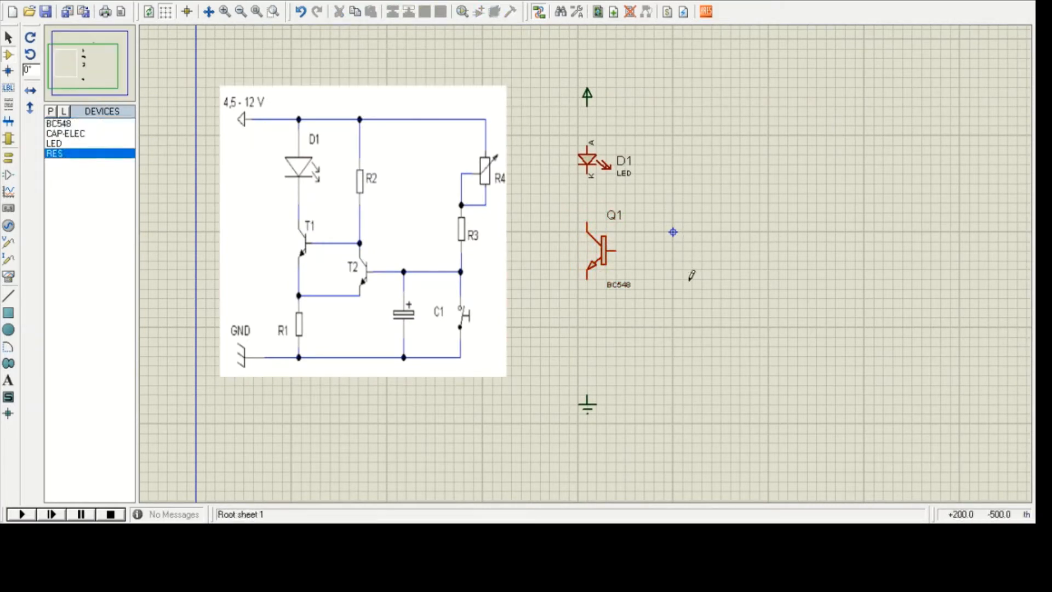
click(608, 337)
key(KP_Add)
key(KP_Add)
key(KP_Add)
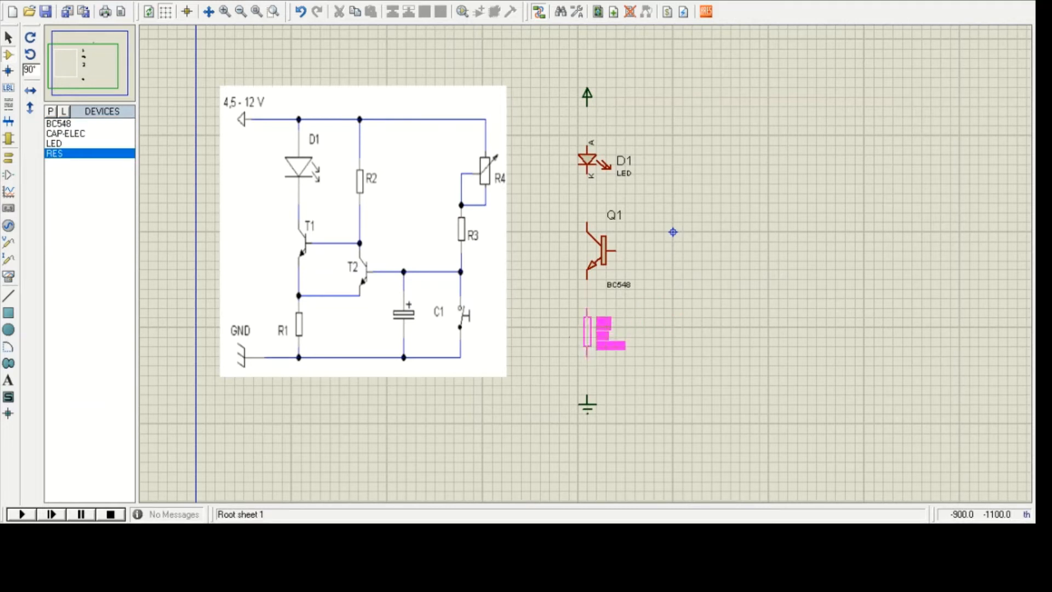
click(588, 343)
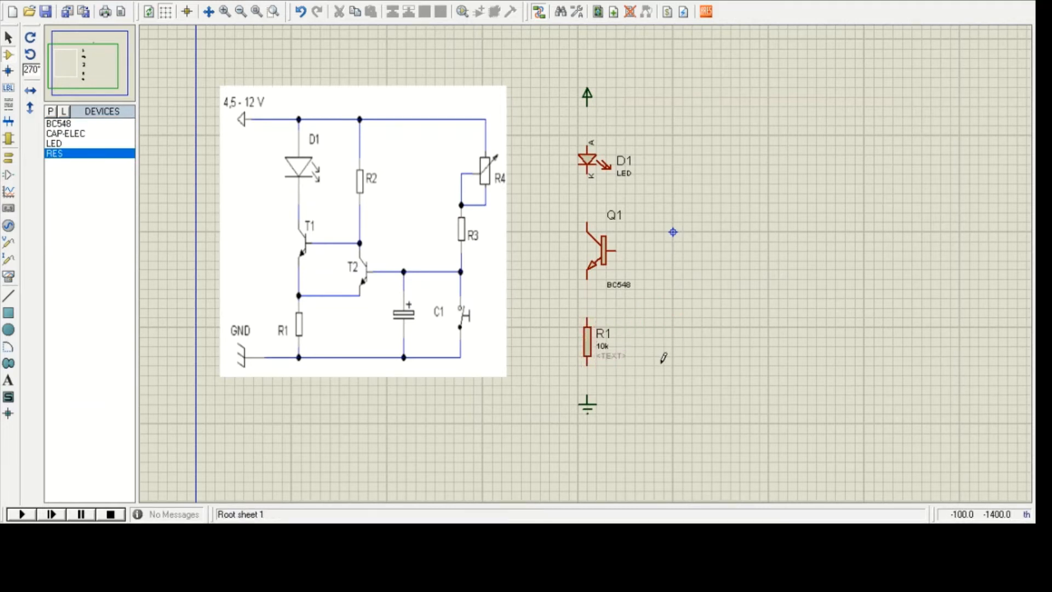
Step: Set the value of resistor R1 to 100 and remove its <TEXT> placeholder
scroll(661, 363, up, 2)
scroll(592, 269, down, 4)
scroll(489, 249, up, 3)
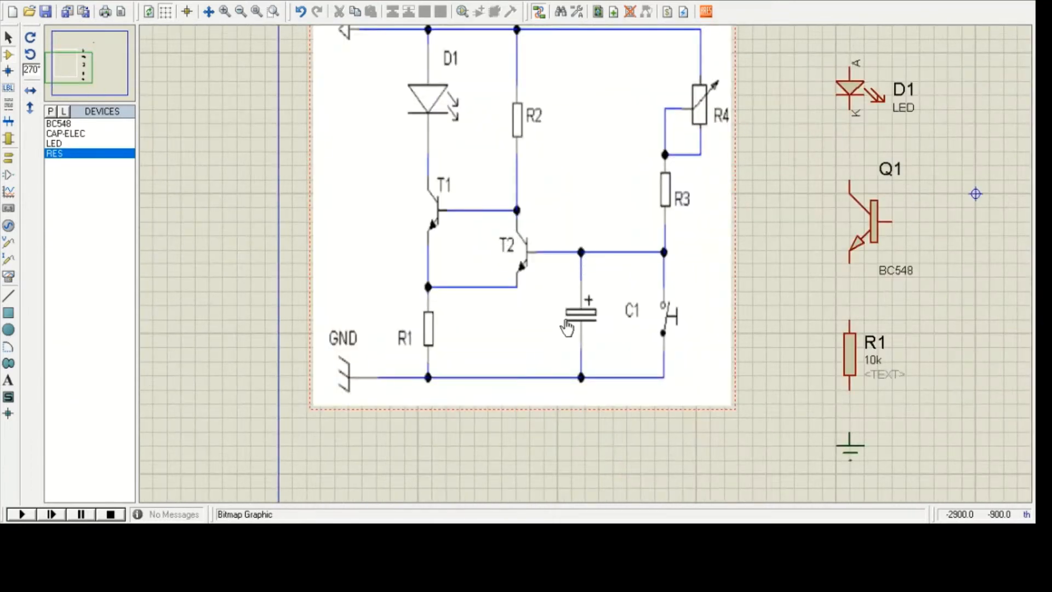
scroll(778, 332, down, 1)
scroll(877, 318, up, 2)
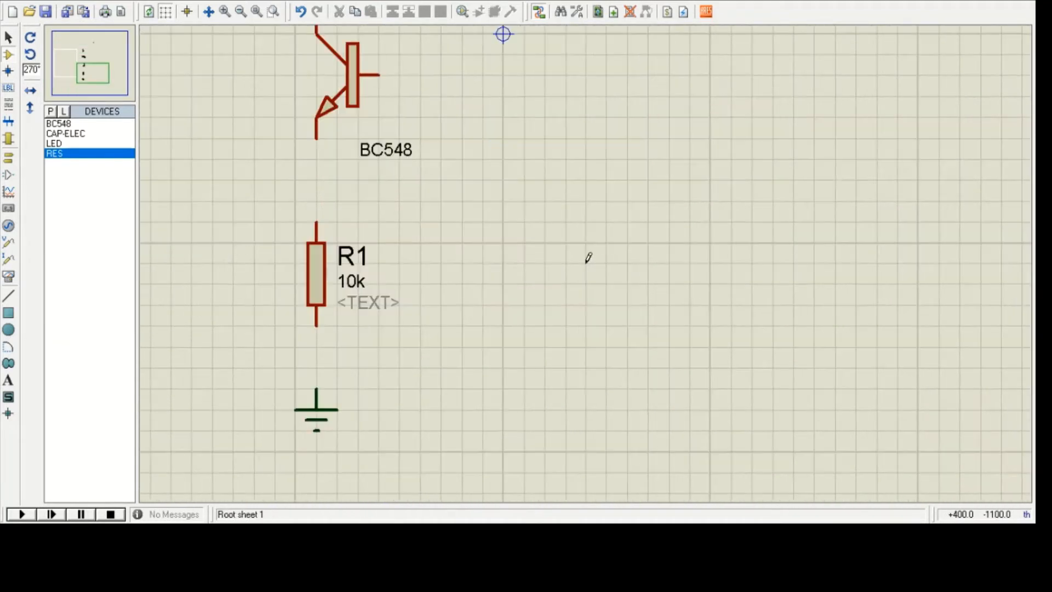
click(321, 270)
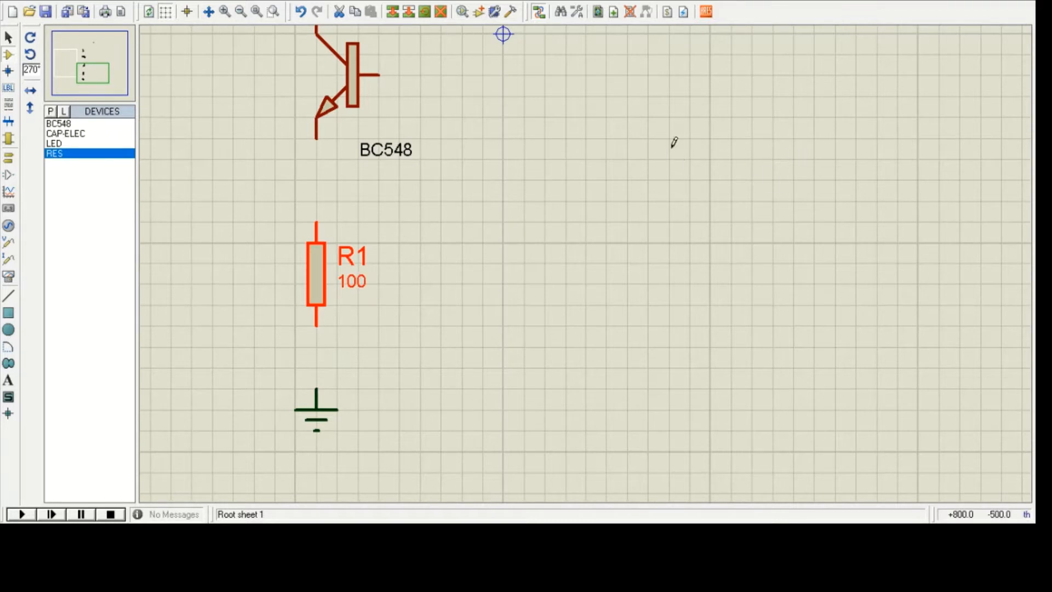
click(716, 174)
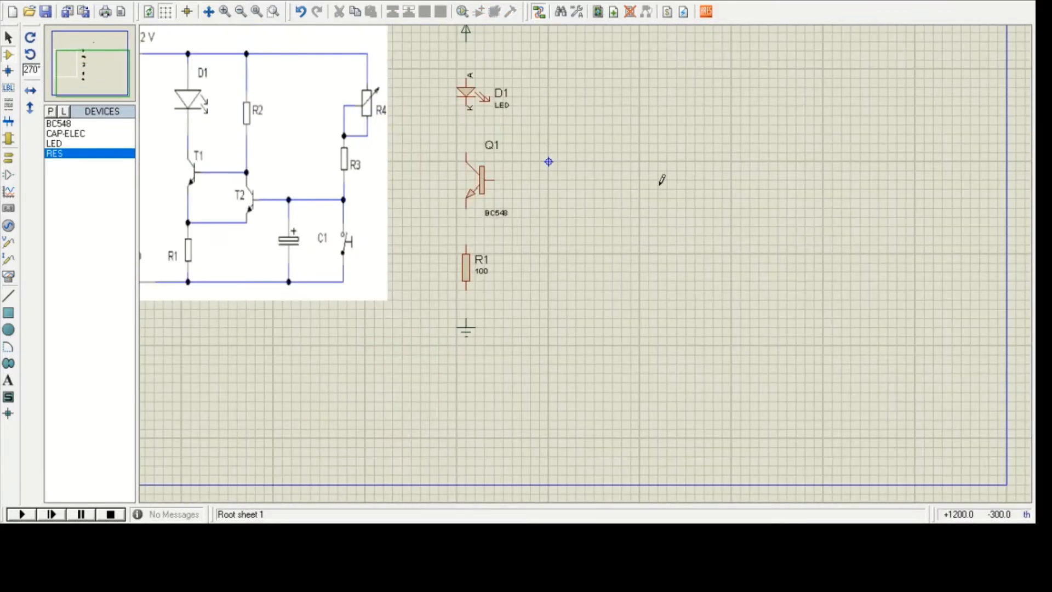
Step: Wire the power terminal, LED D1, transistor Q1, resistor R1 and the ground terminal together in series
drag(660, 180, 810, 223)
click(810, 225)
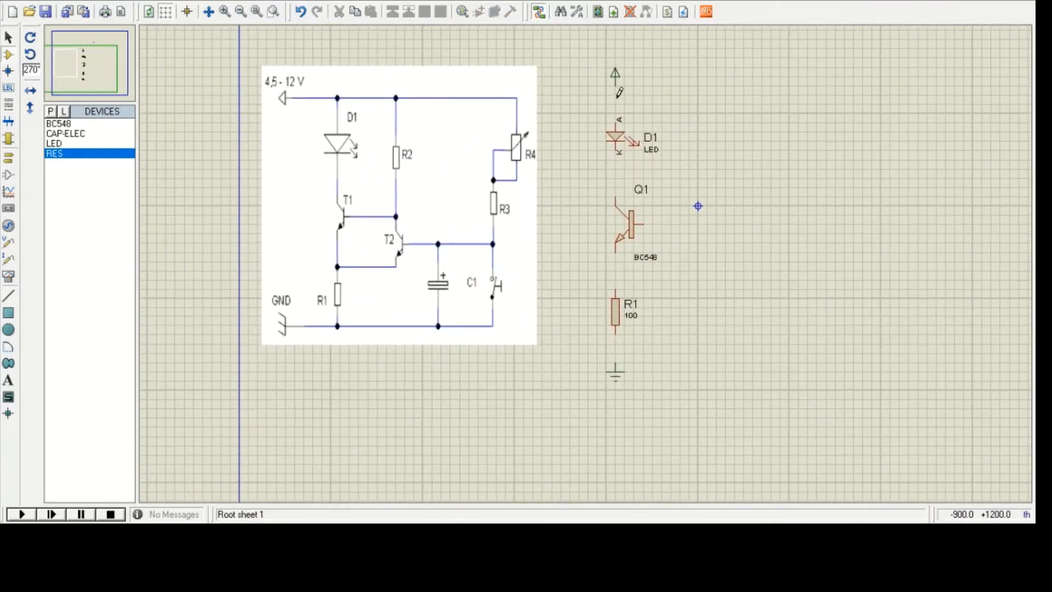
click(615, 83)
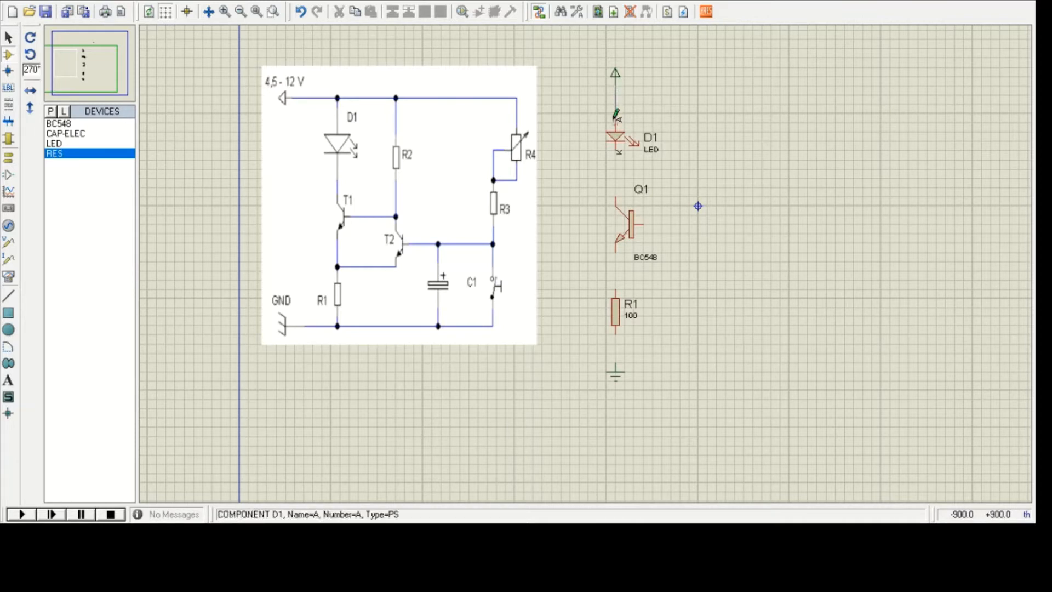
click(617, 116)
click(618, 149)
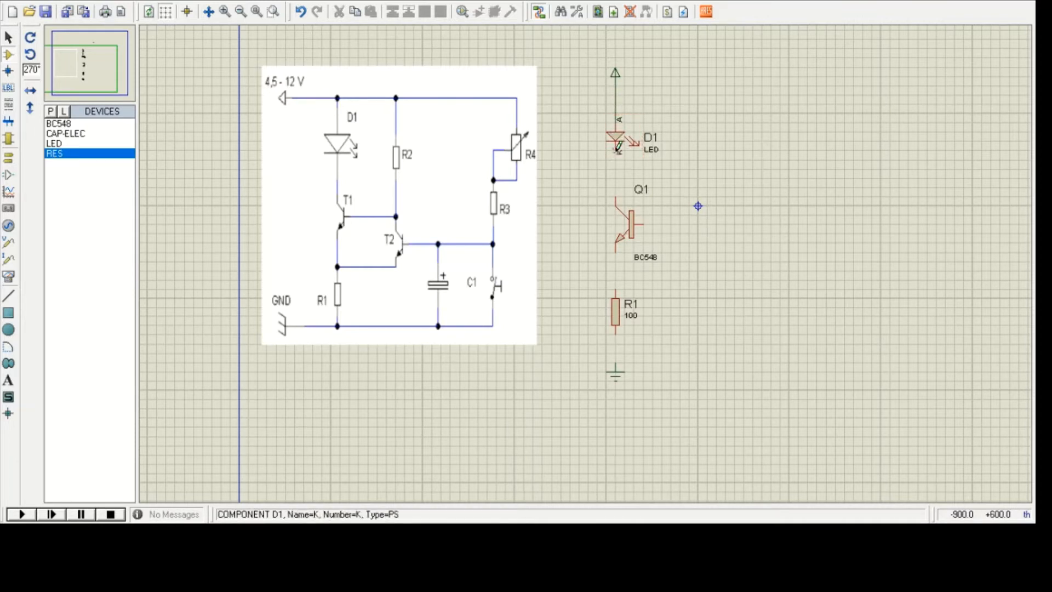
click(616, 198)
click(616, 249)
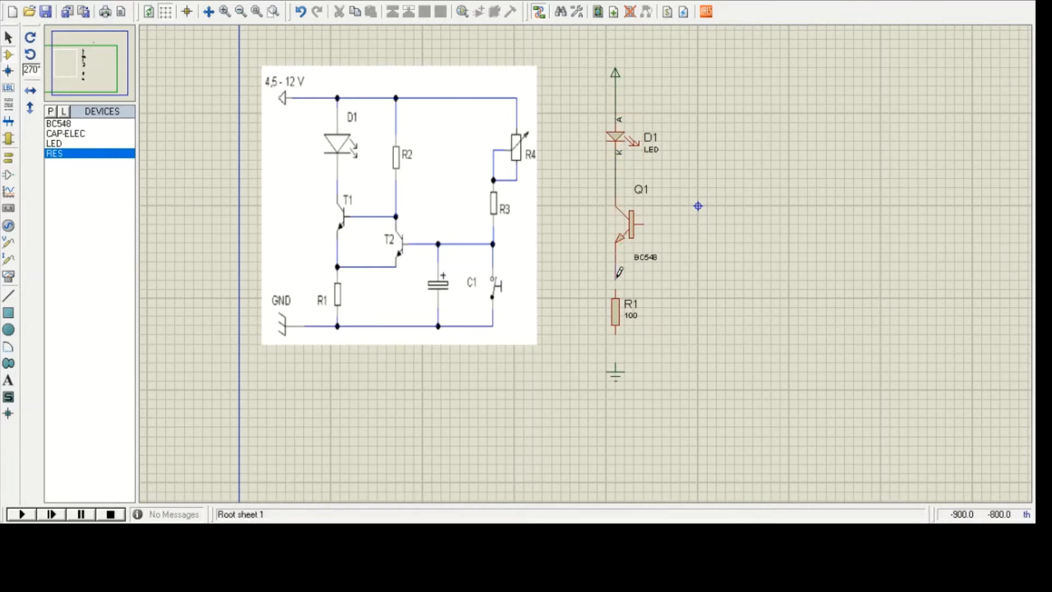
click(616, 290)
click(616, 332)
click(616, 370)
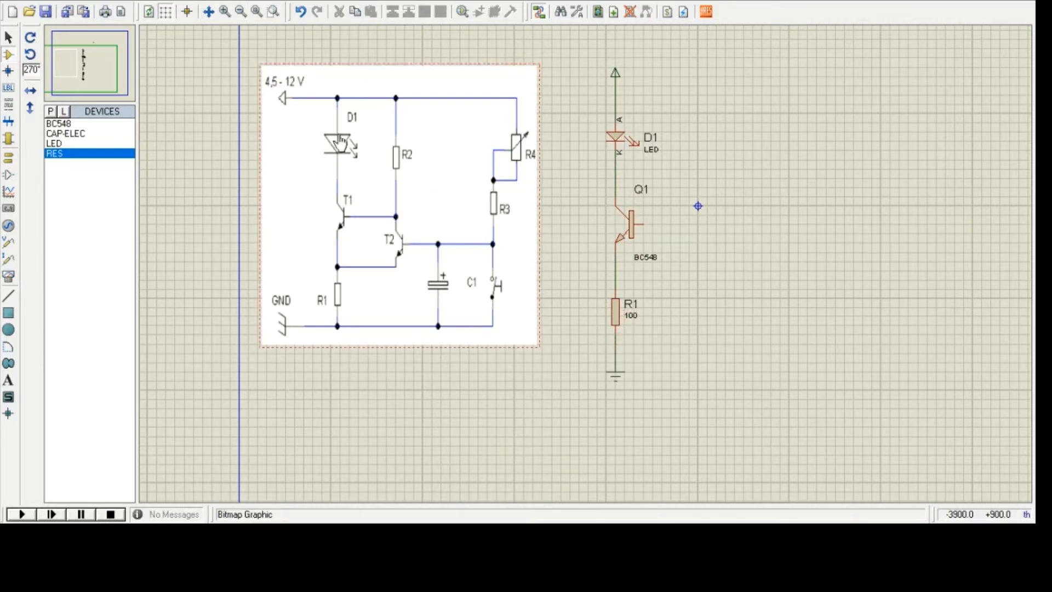
Step: Copy resistor R1 to the right of LED D1 and set the copy's value to 10k
drag(723, 225, 660, 239)
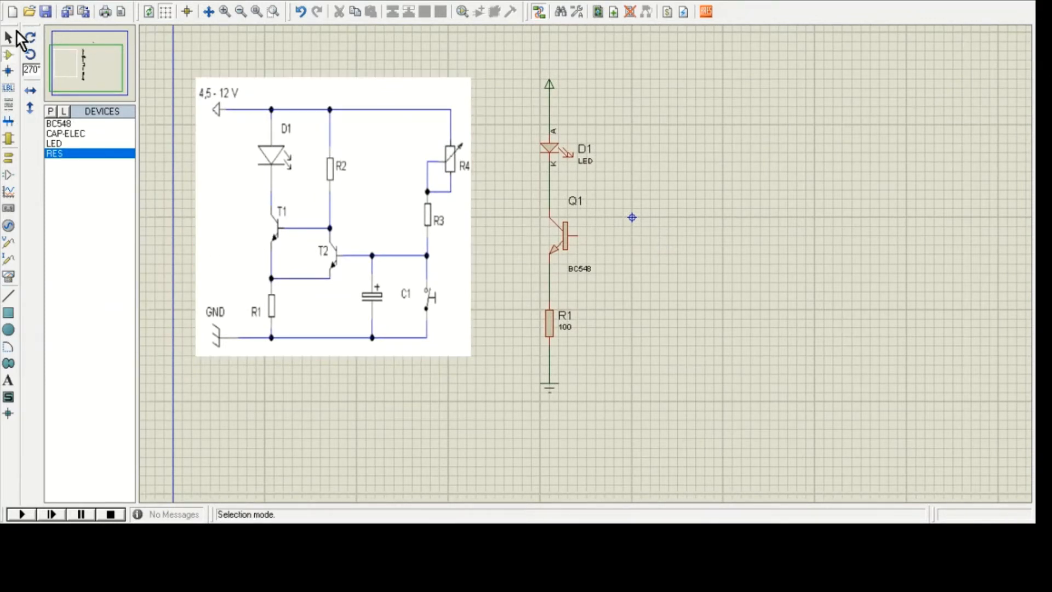
drag(521, 292, 606, 356)
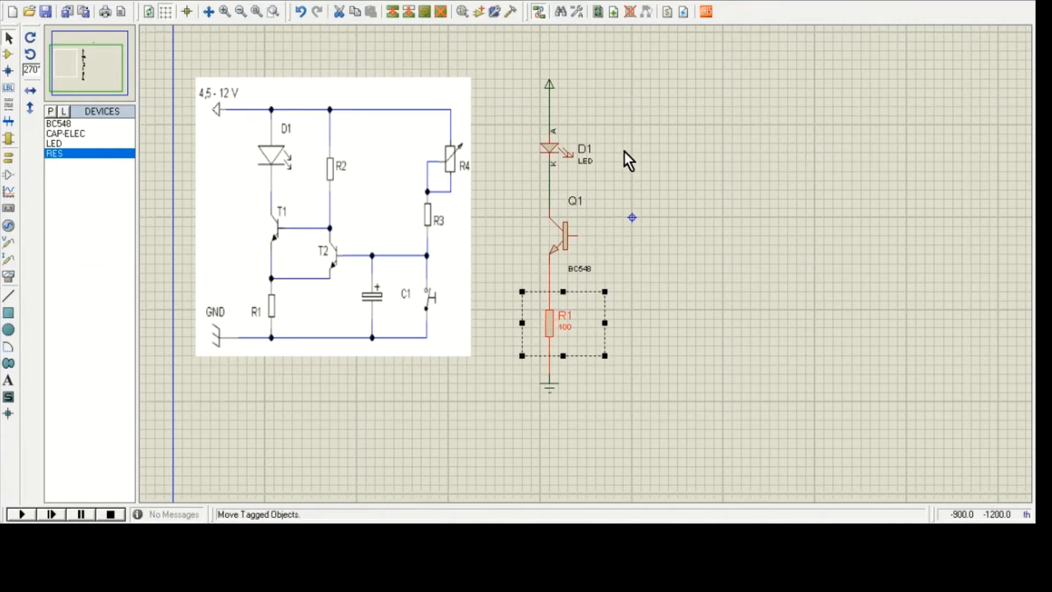
drag(582, 319, 651, 148)
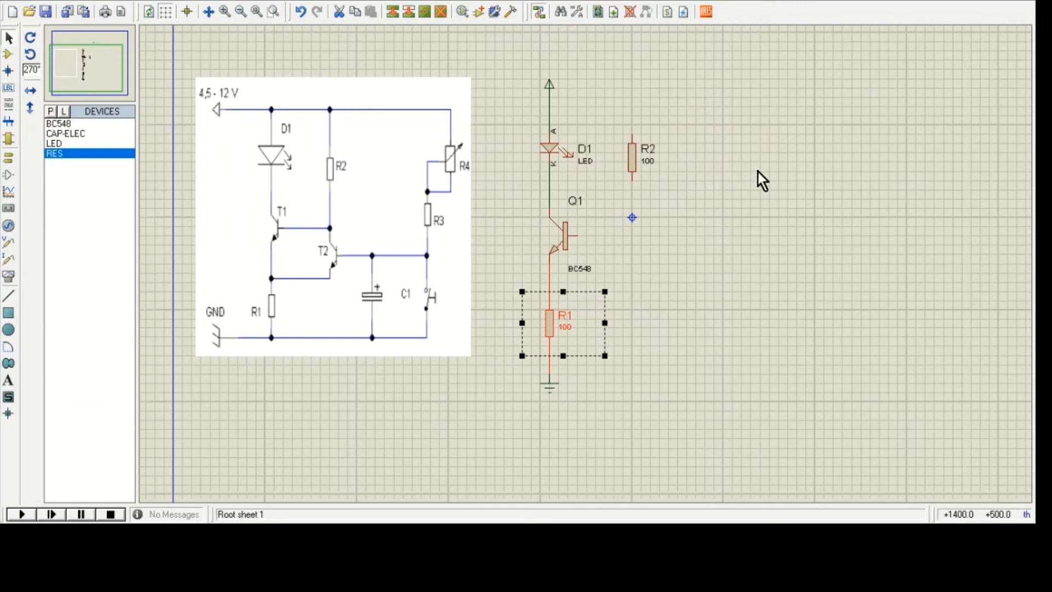
click(635, 165)
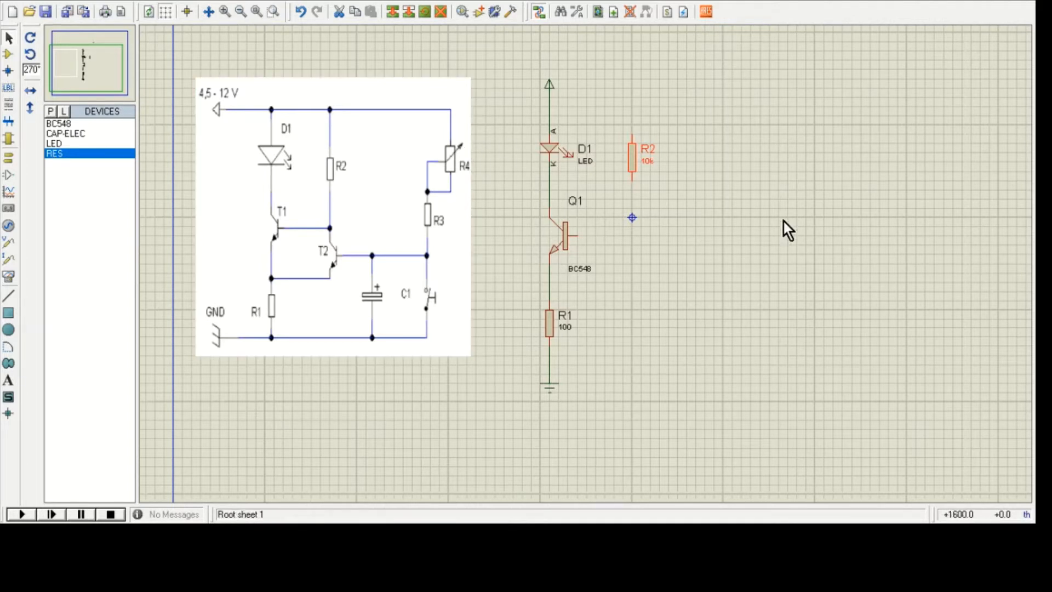
click(753, 205)
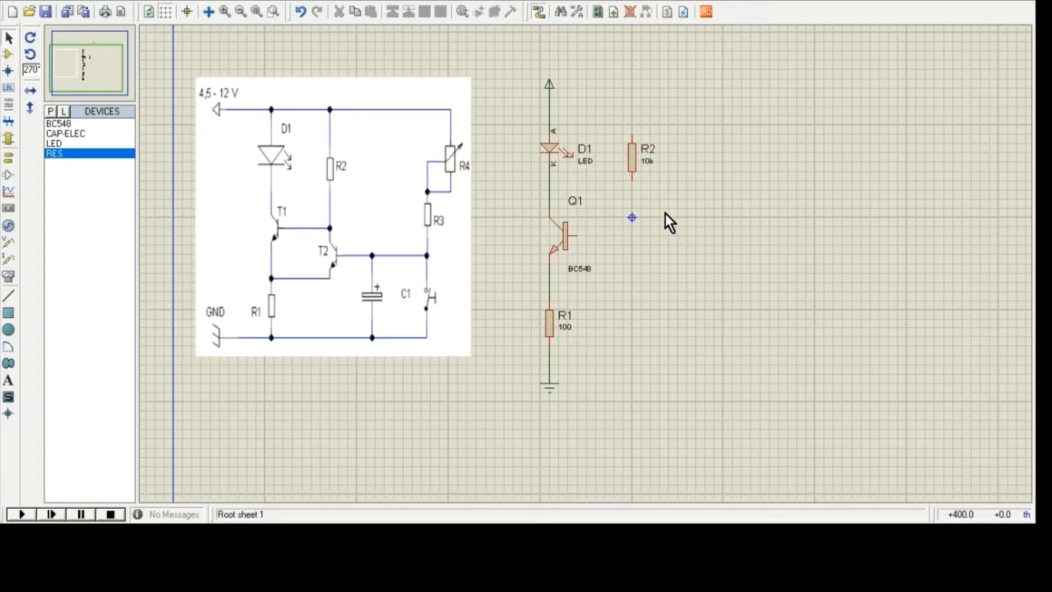
Step: Wire the upper end of R2 to the supply line above LED D1 and its lower end to the base of Q1
click(632, 167)
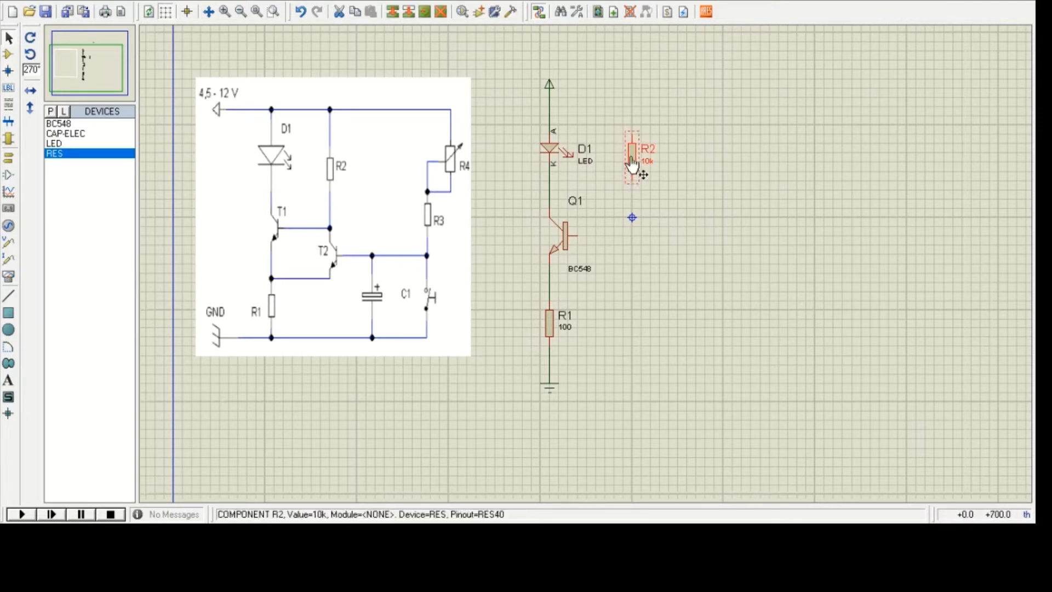
click(649, 110)
click(633, 124)
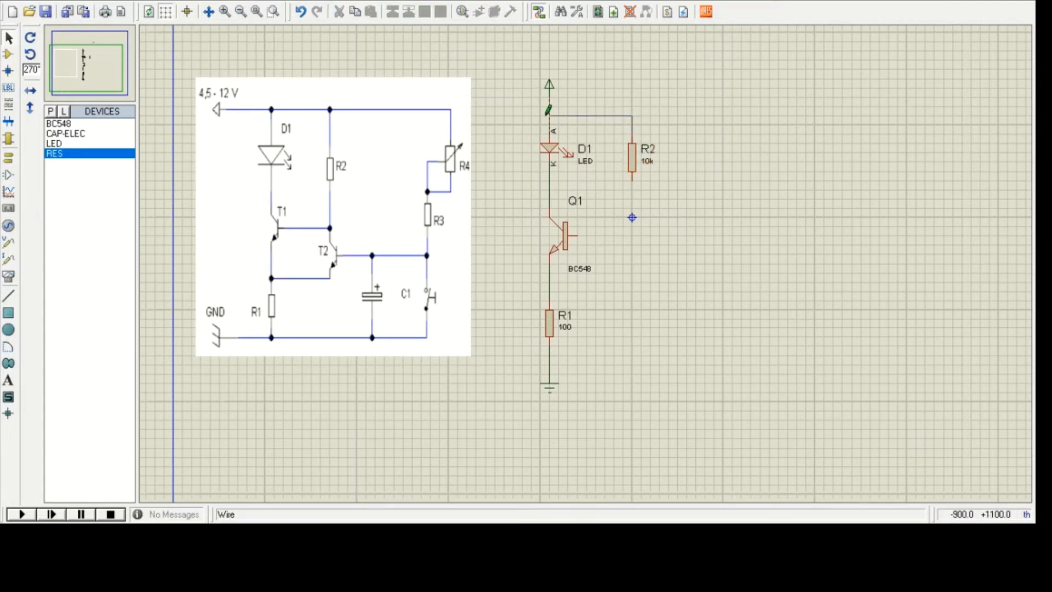
click(550, 107)
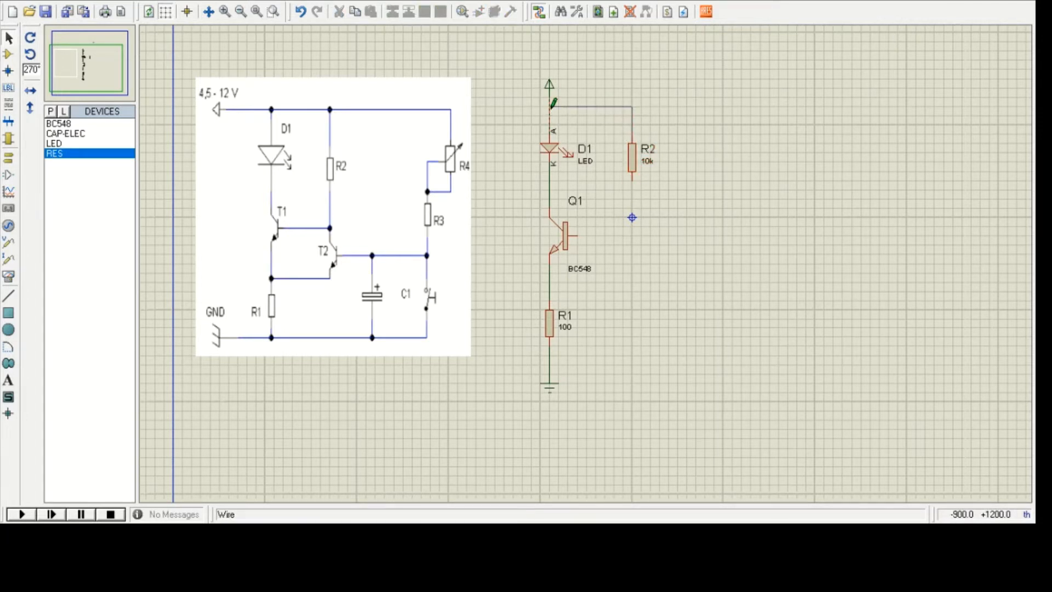
click(632, 184)
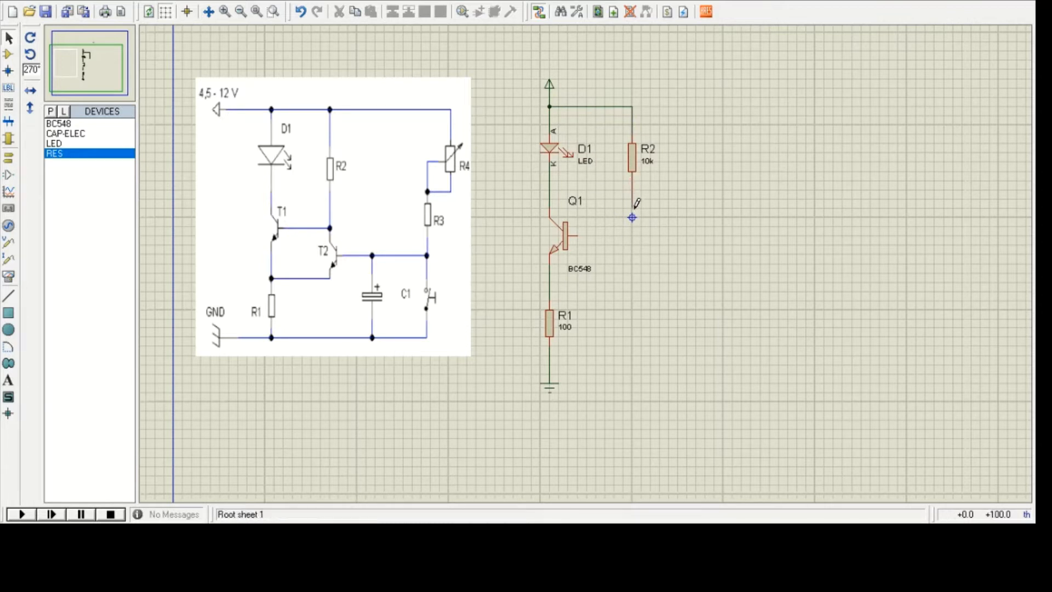
click(580, 235)
Step: Copy transistor Q1 to the area below R2, to the right of R1
drag(522, 199, 665, 318)
click(665, 318)
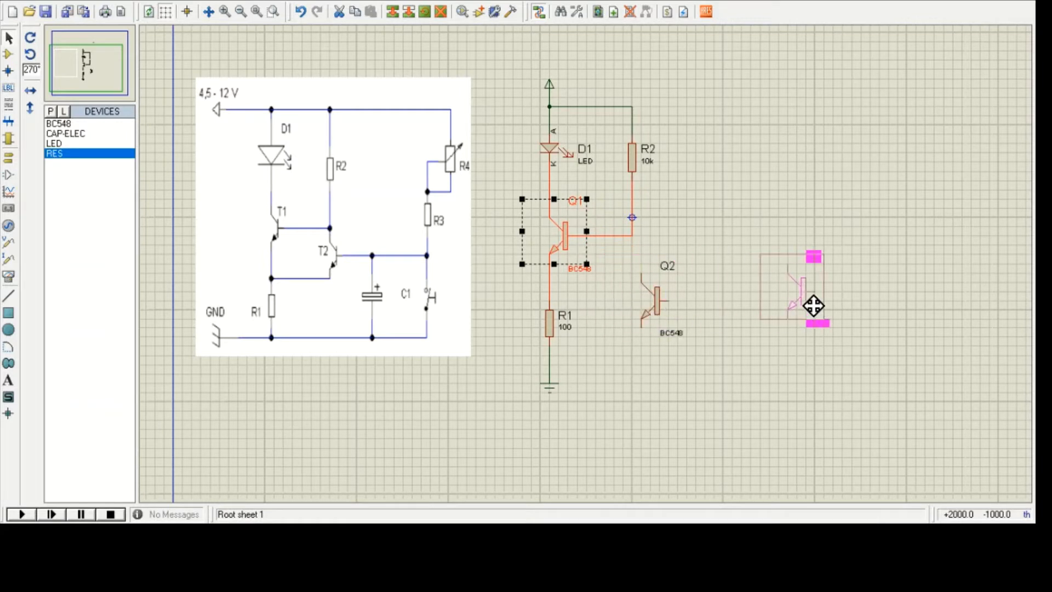
right_click(820, 300)
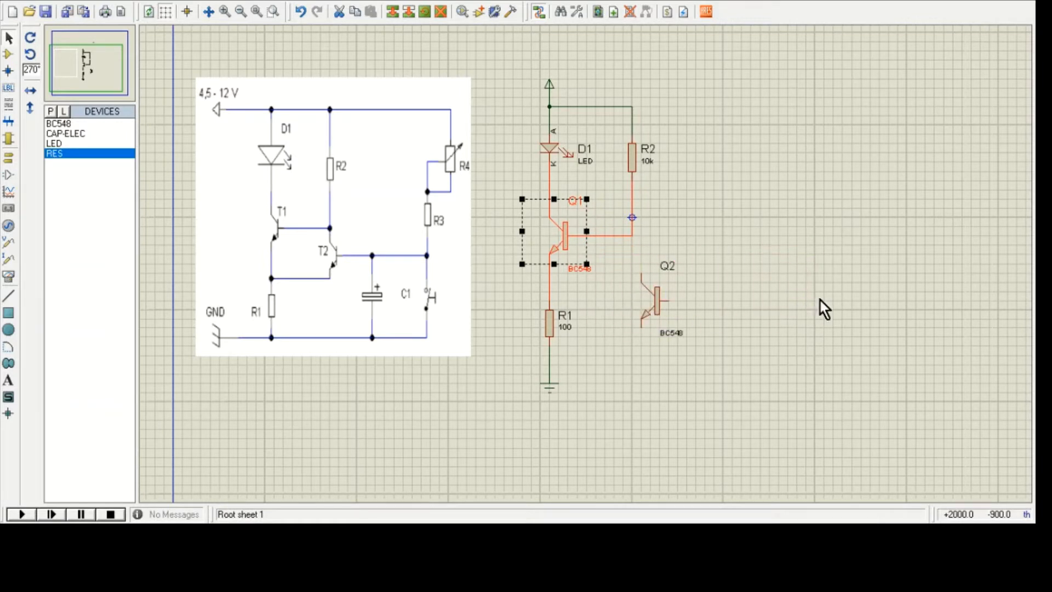
Step: Move Q2 so its collector lines up under R2, and shift R1 with the ground terminal down to make room
click(656, 305)
drag(656, 304, 645, 287)
drag(510, 288, 589, 395)
drag(558, 347, 560, 385)
click(736, 369)
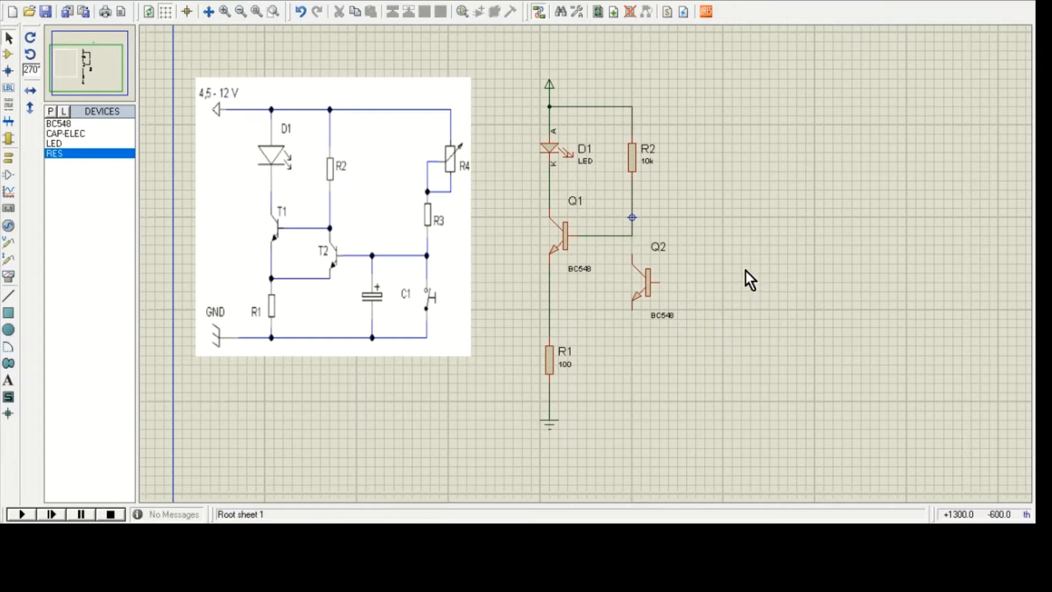
Step: Wire the collector of Q2 to the junction of R2 and Q1's base, and its emitter to the line above R1
click(631, 251)
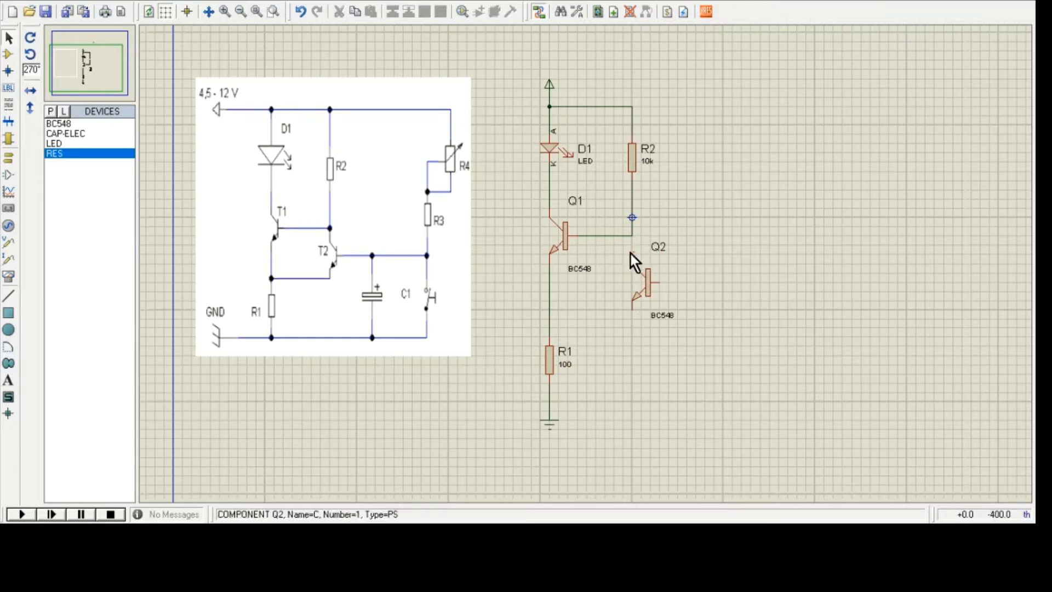
click(633, 236)
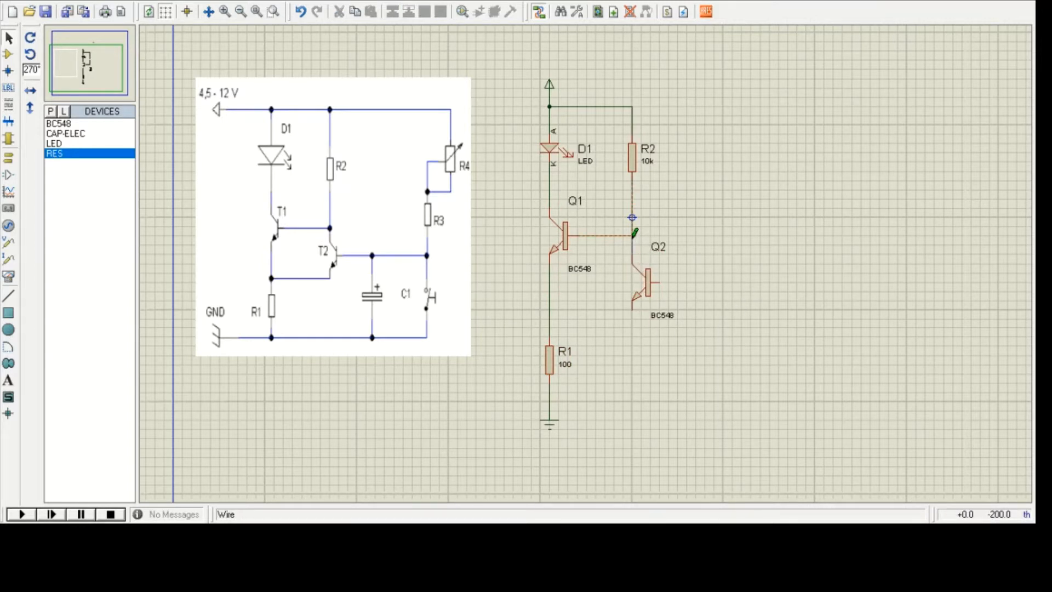
click(633, 310)
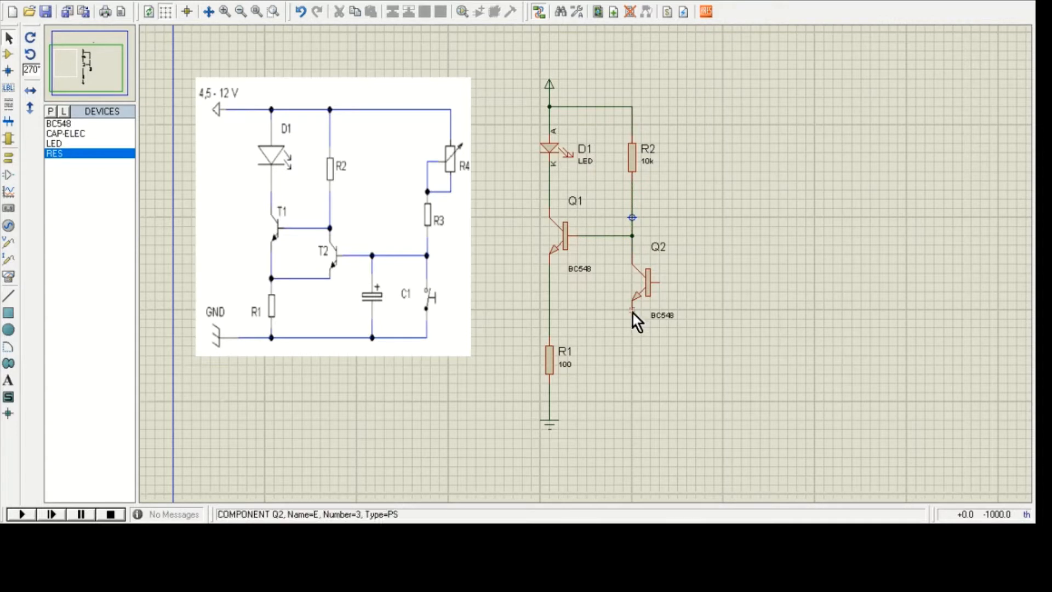
click(550, 319)
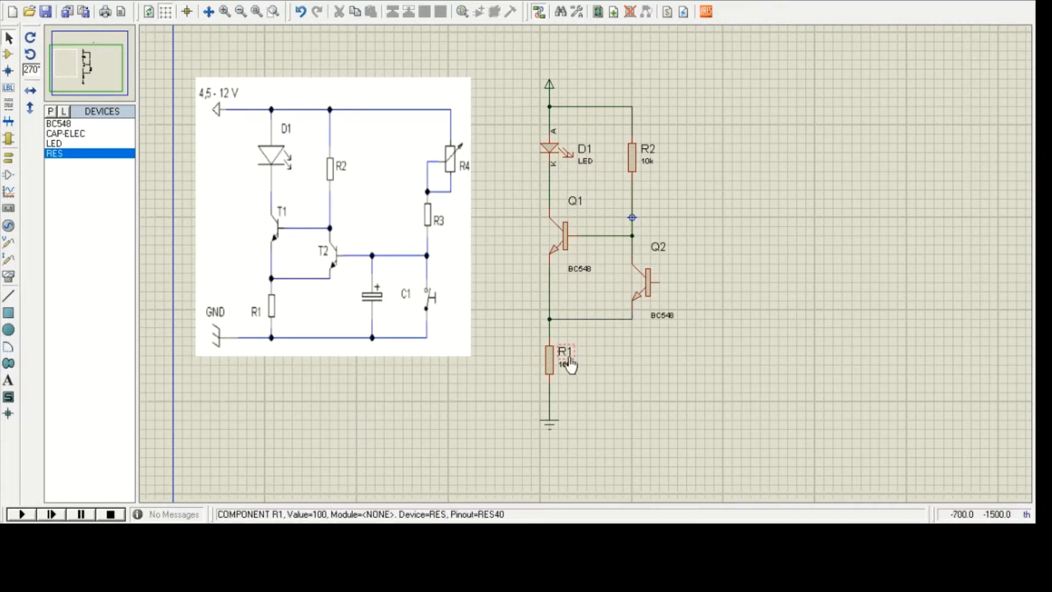
middle_click(766, 269)
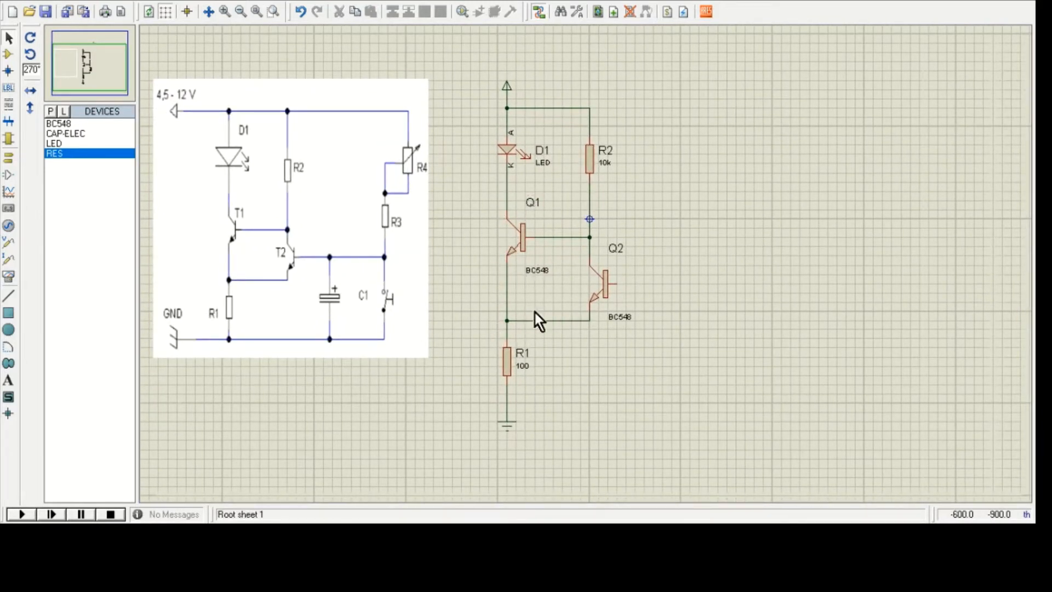
drag(574, 134, 637, 191)
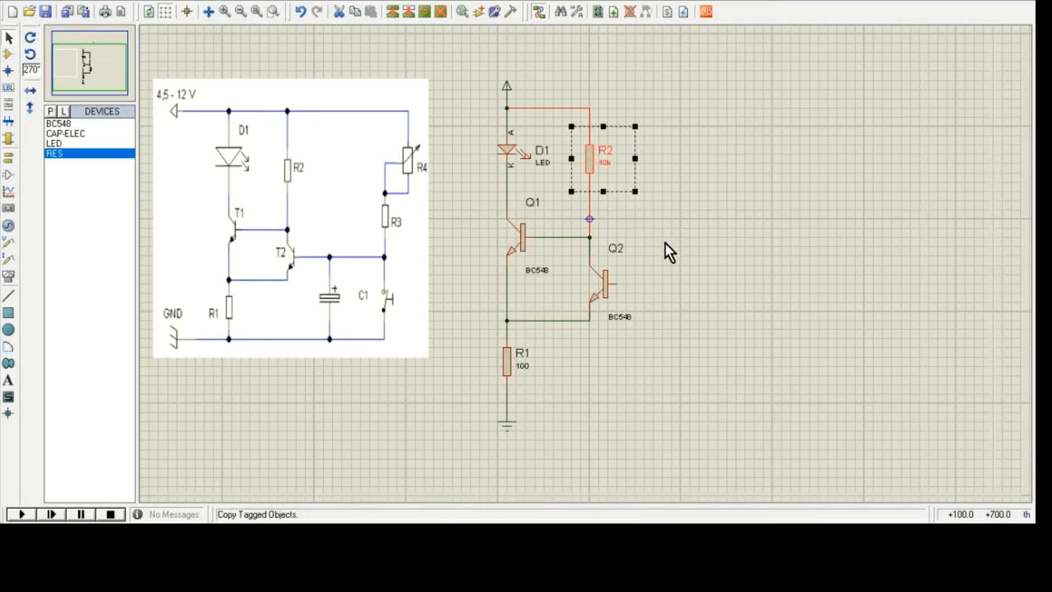
drag(612, 161, 695, 167)
click(695, 167)
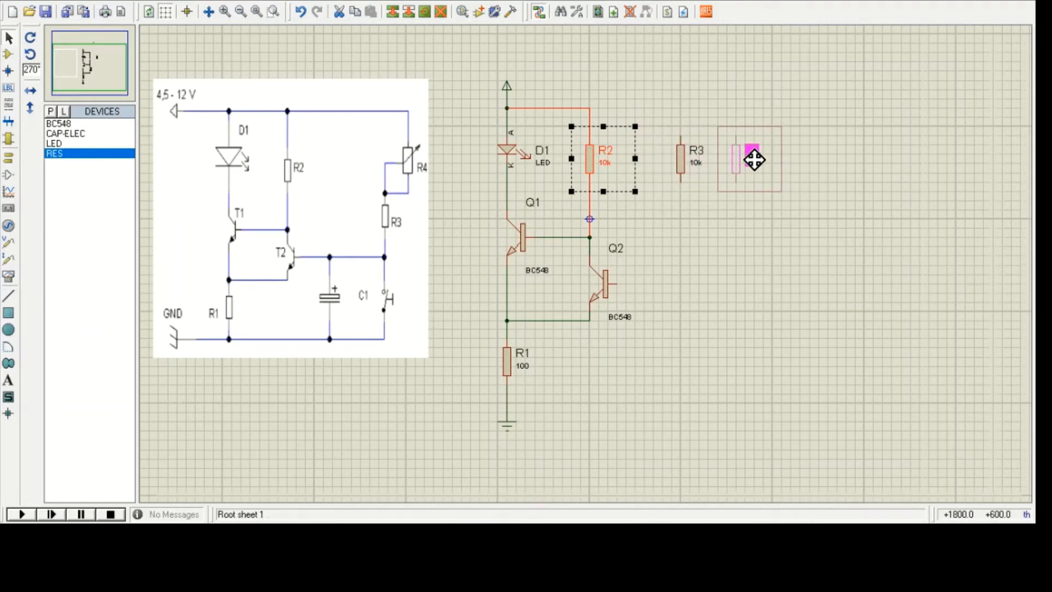
right_click(754, 164)
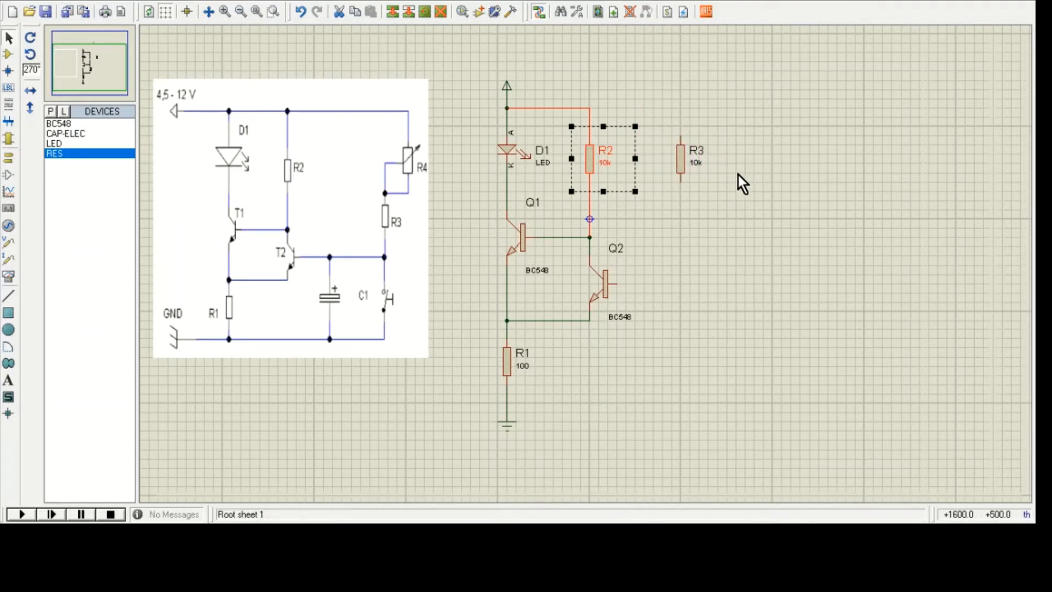
right_click(685, 161)
right_click(685, 161)
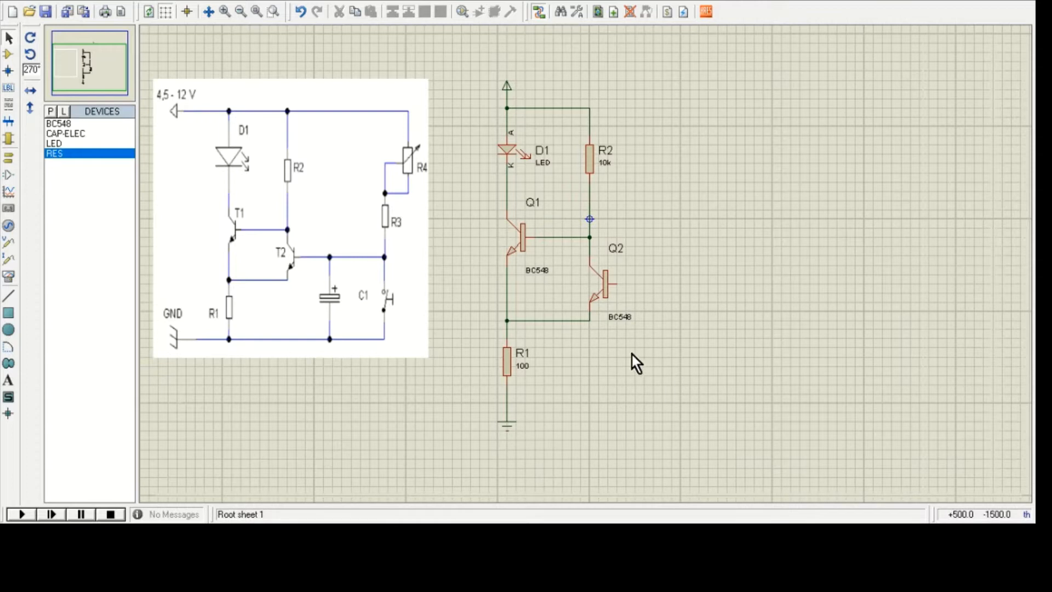
Step: Place a CAP-ELEC capacitor to the lower right of Q2, set its value to 220uF and remove its <TEXT> placeholder
click(81, 134)
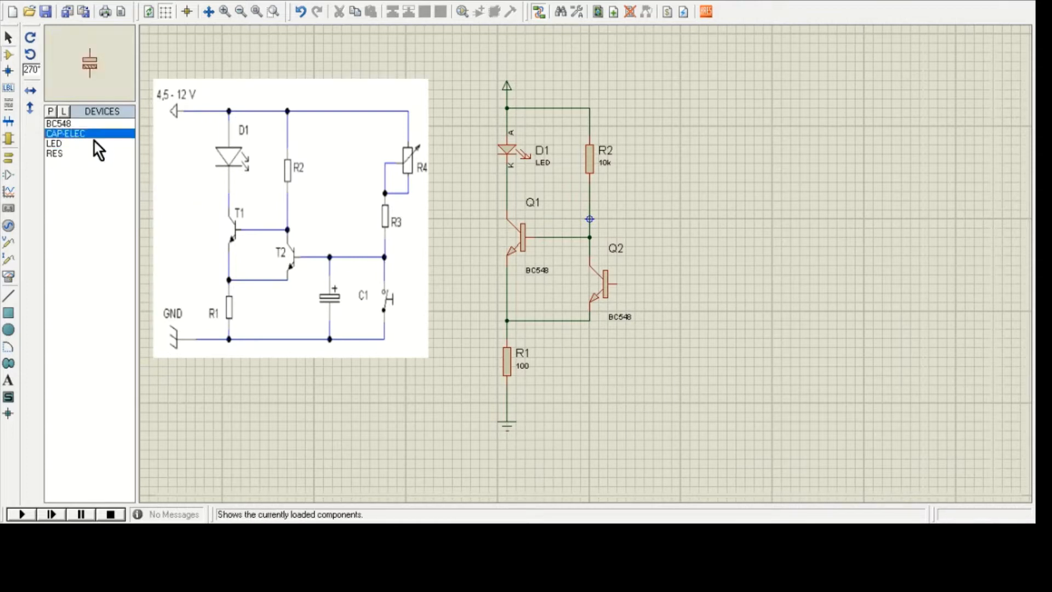
click(709, 334)
click(709, 357)
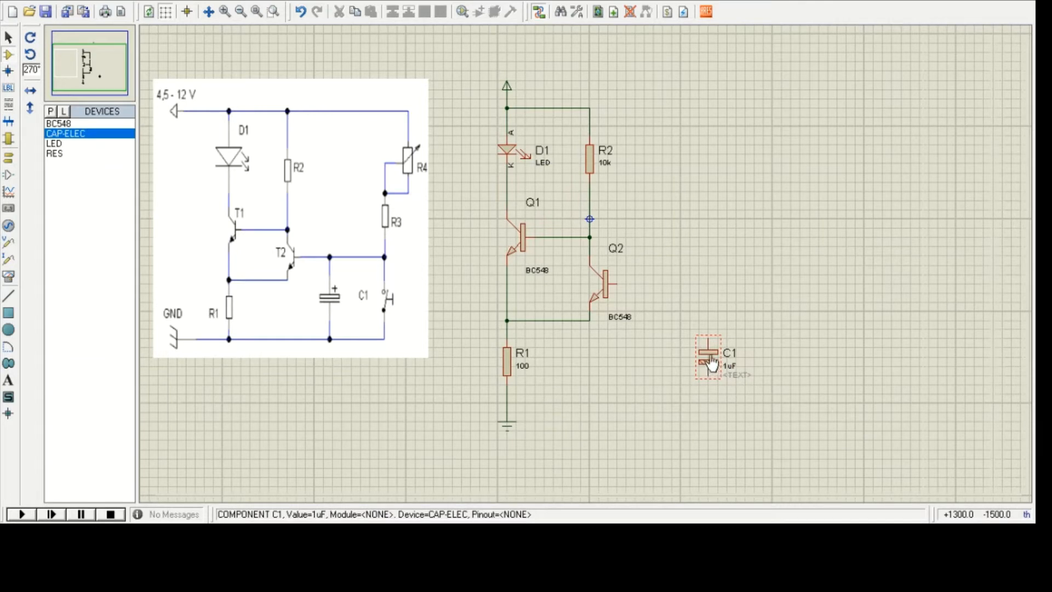
scroll(712, 363, up, 2)
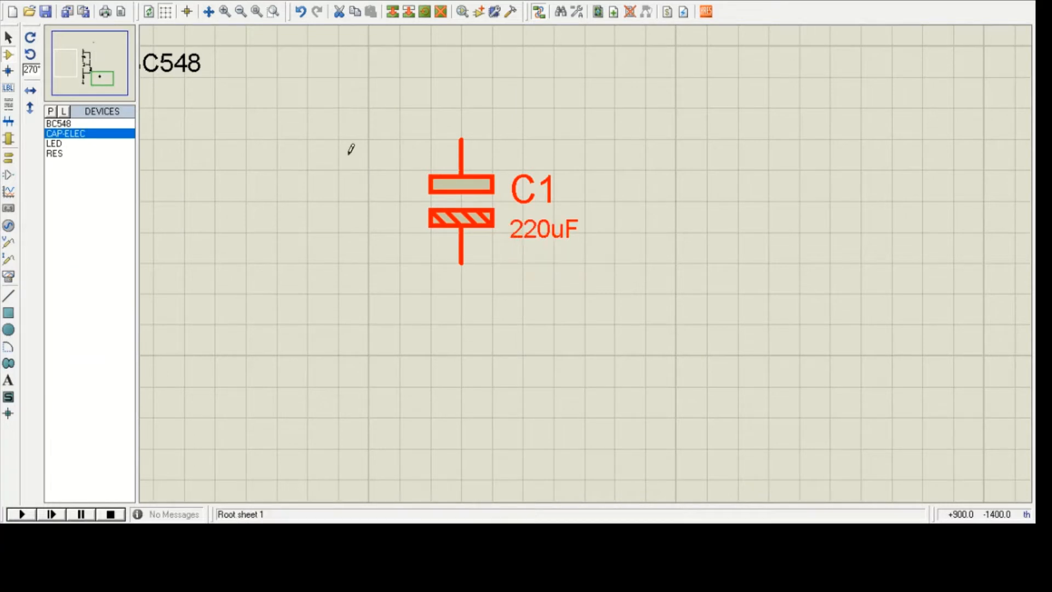
scroll(228, 214, down, 3)
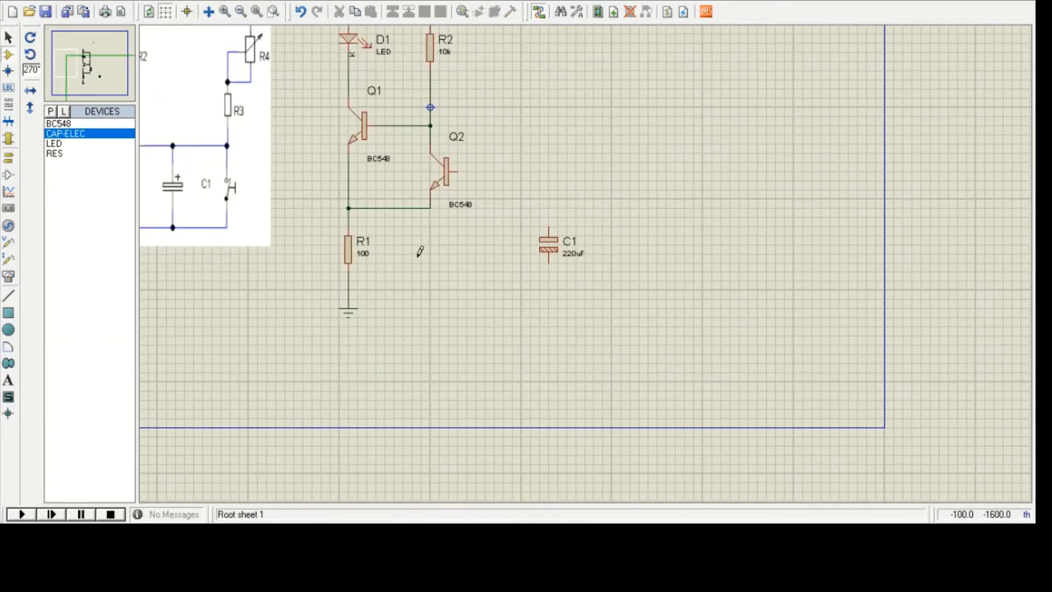
Step: Move capacitor C1 up and closer to transistor Q2
scroll(611, 352, up, 3)
scroll(695, 336, up, 5)
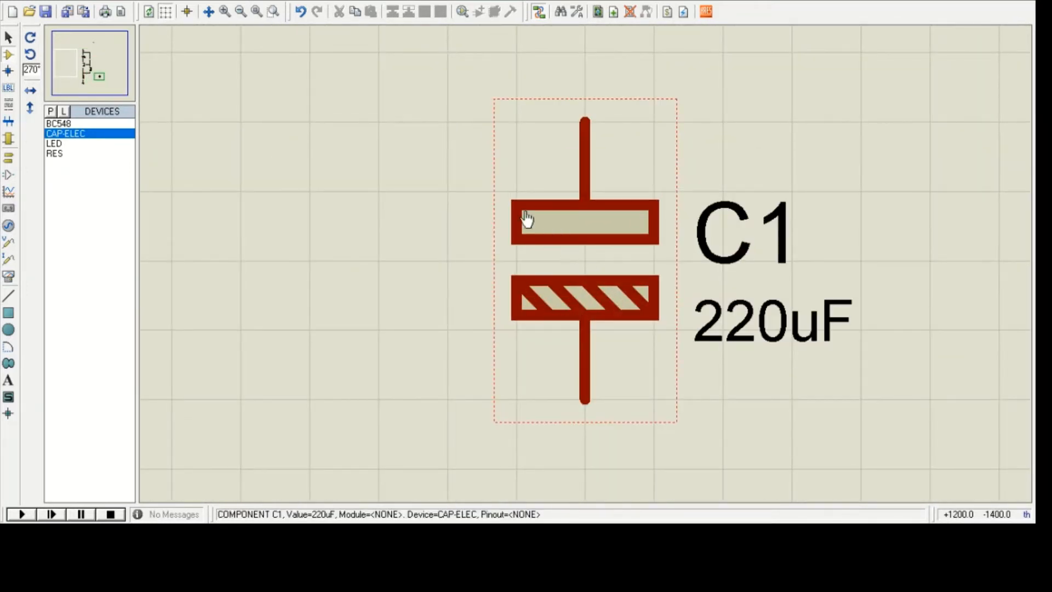
scroll(462, 282, down, 1)
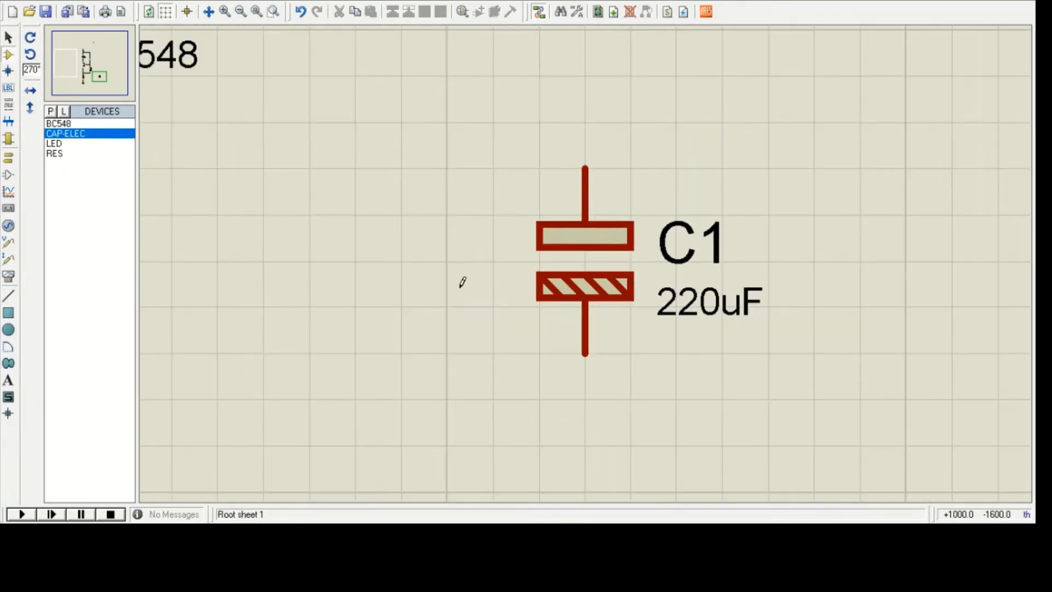
scroll(465, 276, down, 3)
drag(449, 265, 602, 331)
click(714, 311)
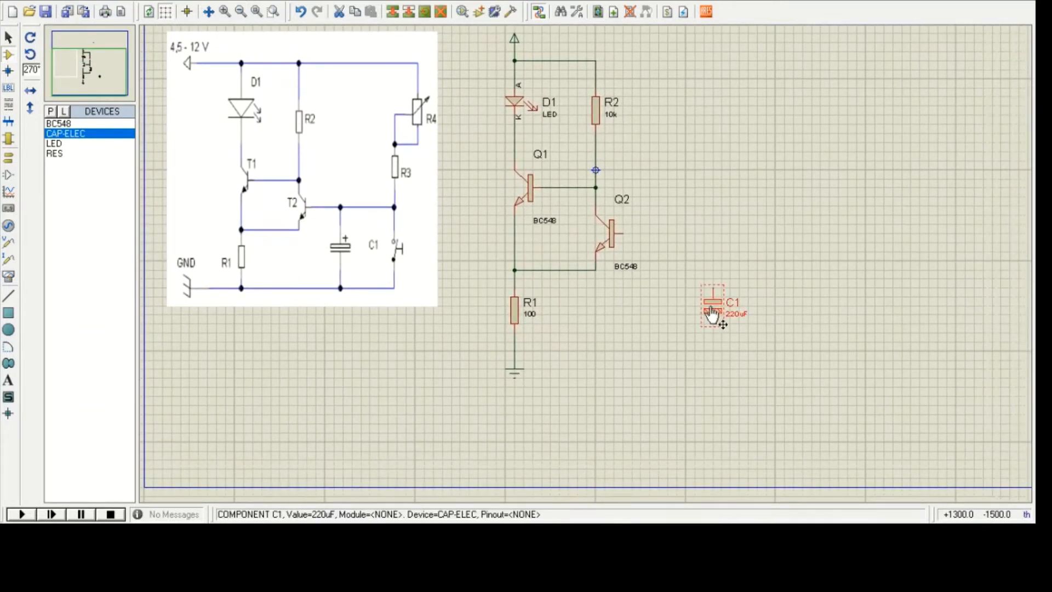
drag(713, 306, 695, 280)
click(741, 229)
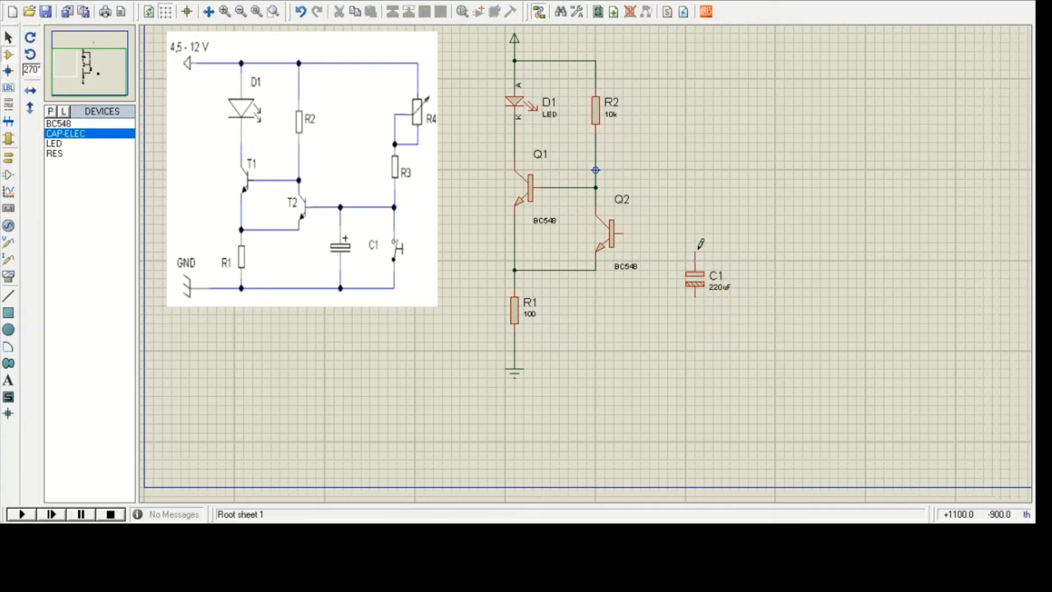
Step: Wire the positive terminal of C1 to the base of Q2 and its negative terminal to the ground line below R1
click(695, 264)
click(631, 233)
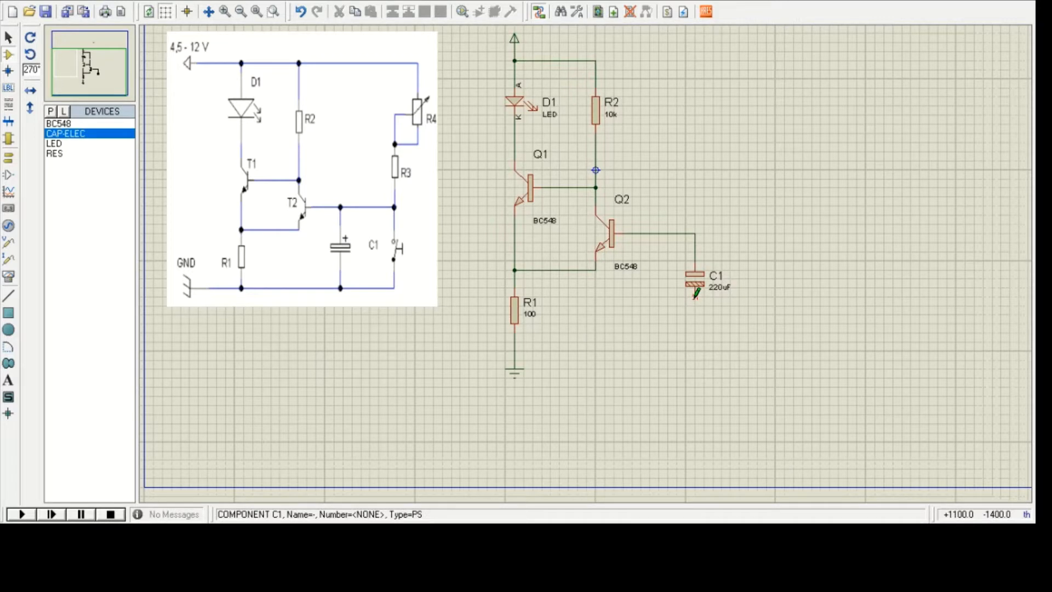
click(696, 296)
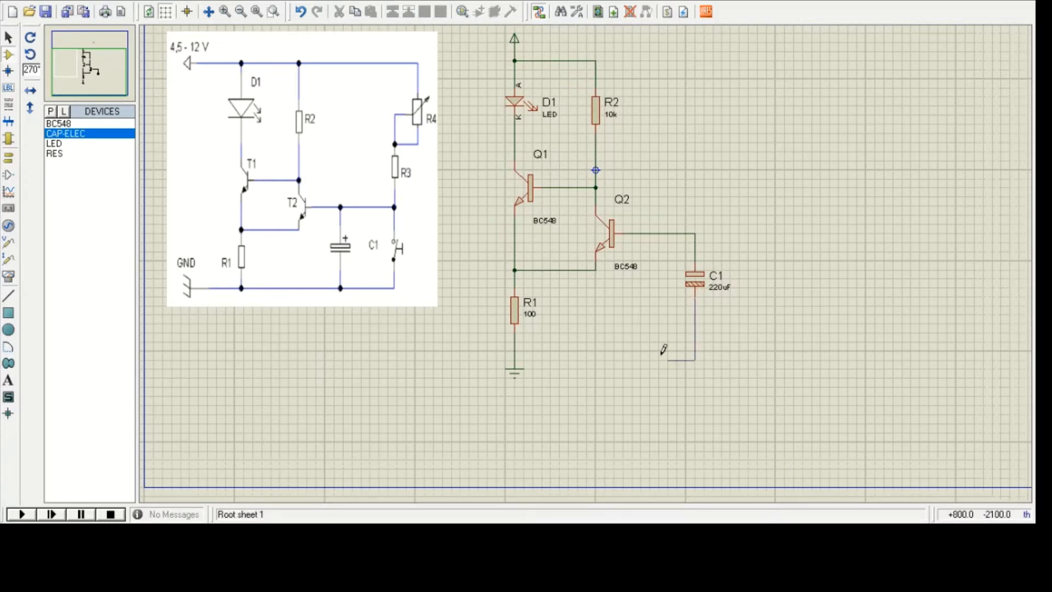
click(516, 350)
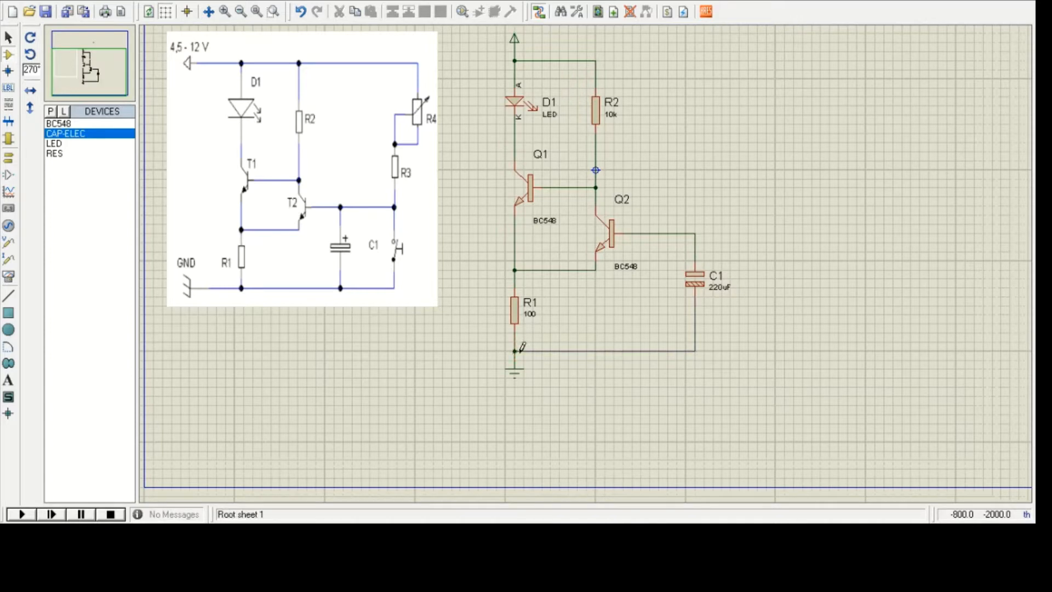
Step: Shift capacitor C1 slightly down along its wires, level with R1
middle_click(794, 142)
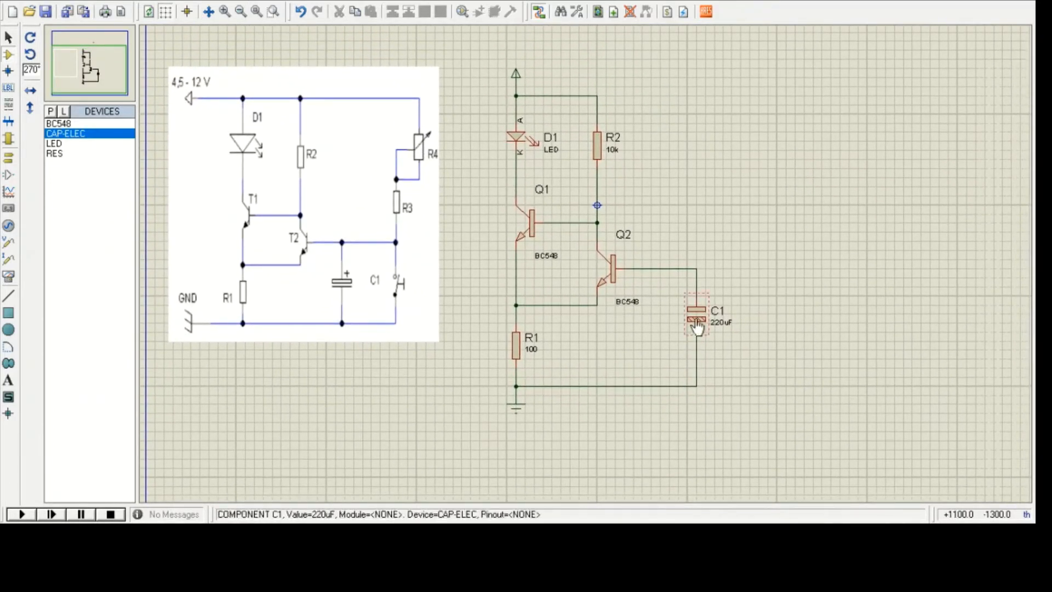
click(696, 323)
drag(696, 323, 698, 341)
click(796, 241)
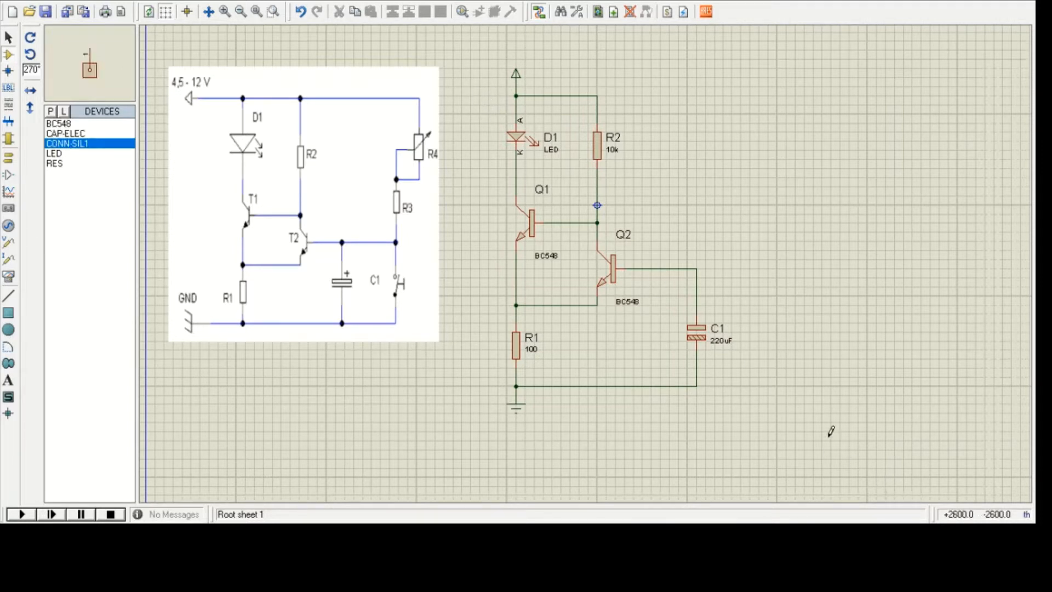
Step: Place two CONN-SIL1 connectors one above the other to the right of C1, with the lower one rotated 180 degrees
click(757, 277)
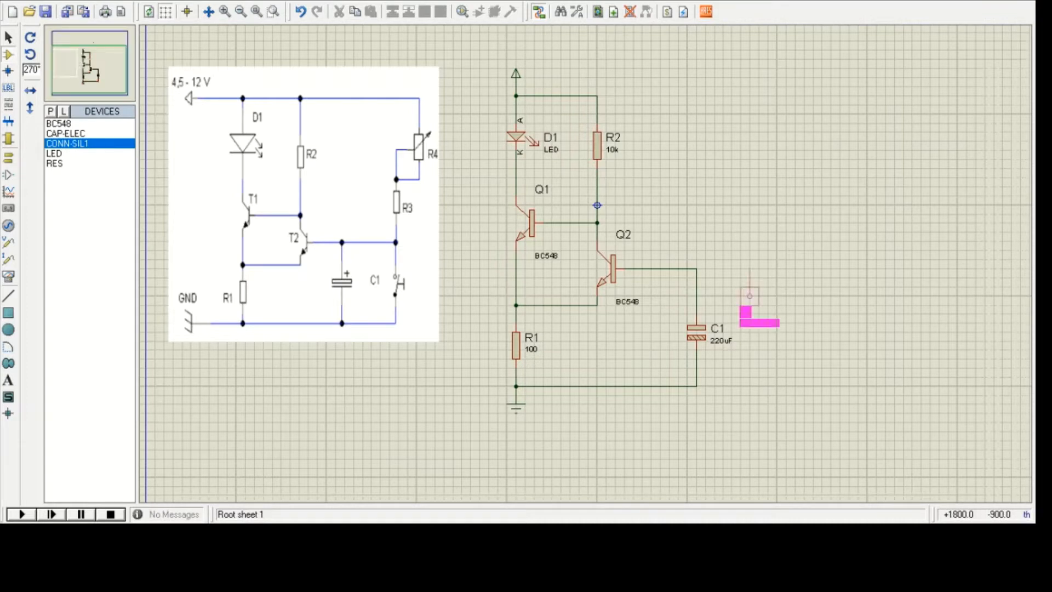
click(767, 304)
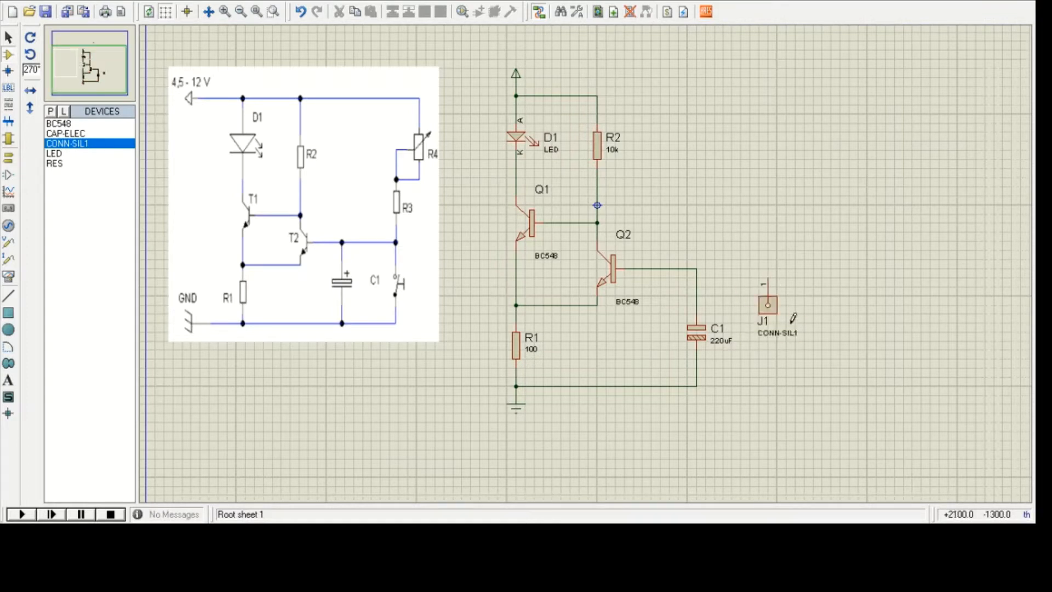
click(788, 368)
key(KP_Subtract)
key(KP_Subtract)
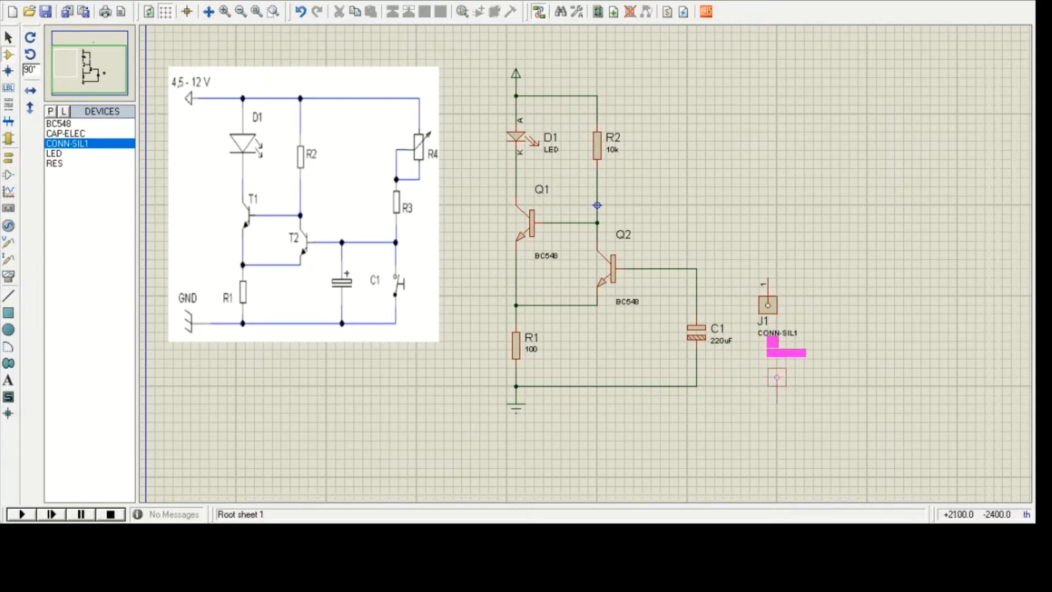
click(768, 404)
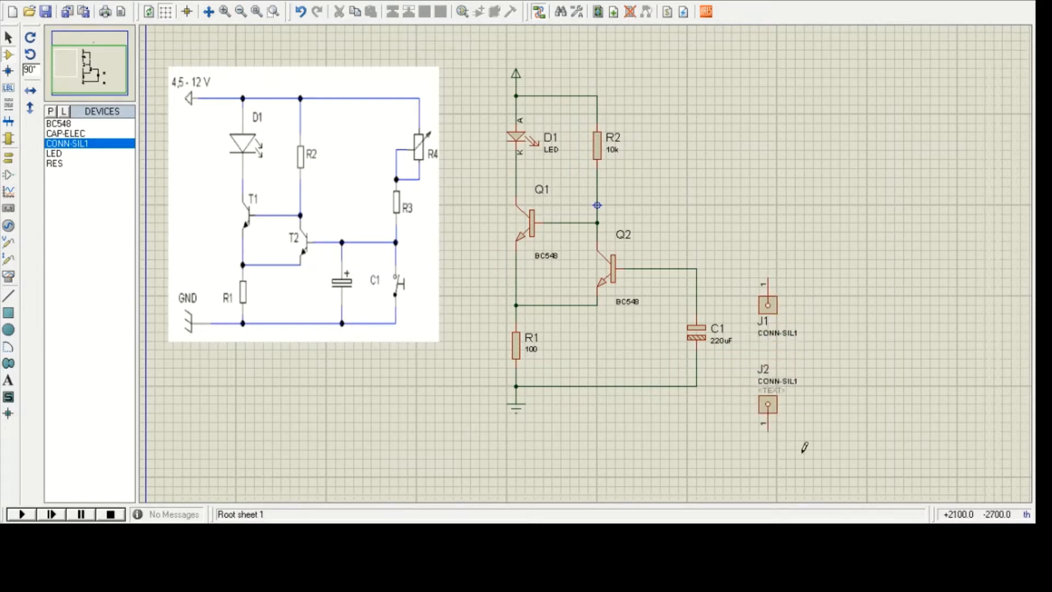
Step: Remove the <TEXT> placeholders from connectors J1 and J2
scroll(782, 393, up, 2)
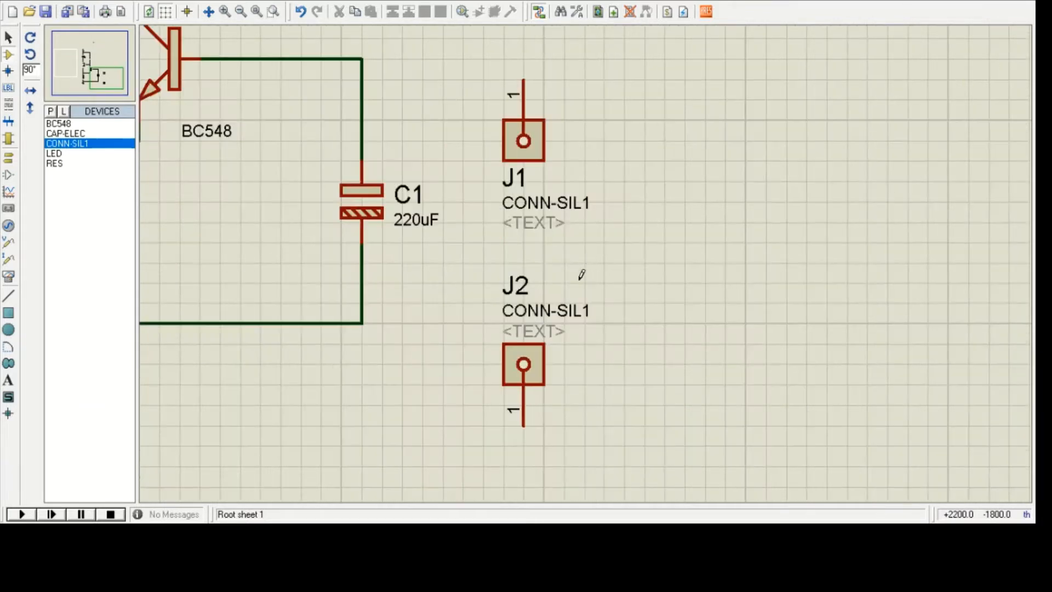
scroll(553, 344, down, 2)
click(545, 189)
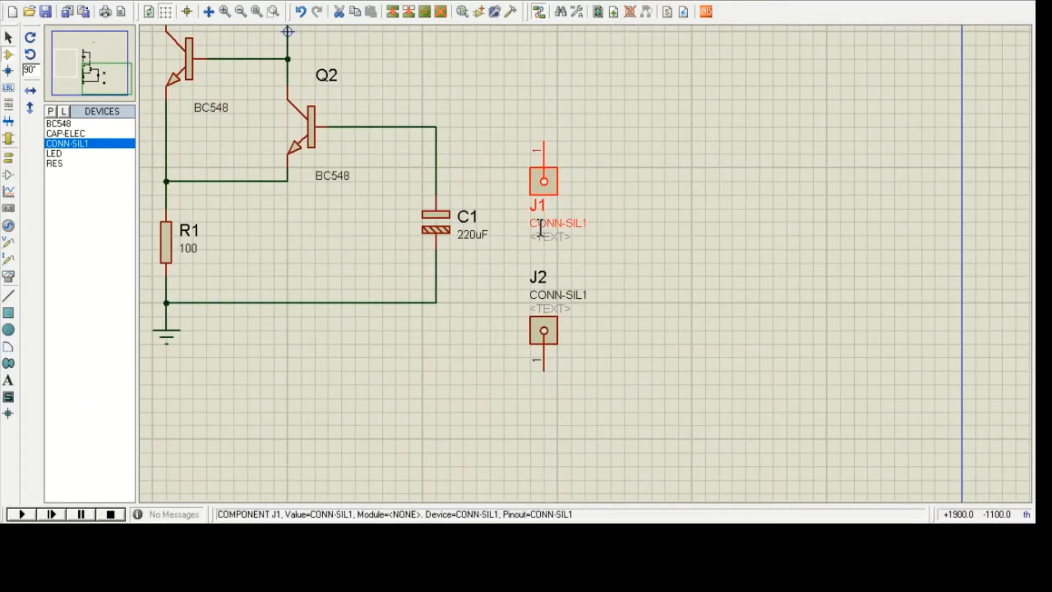
click(705, 239)
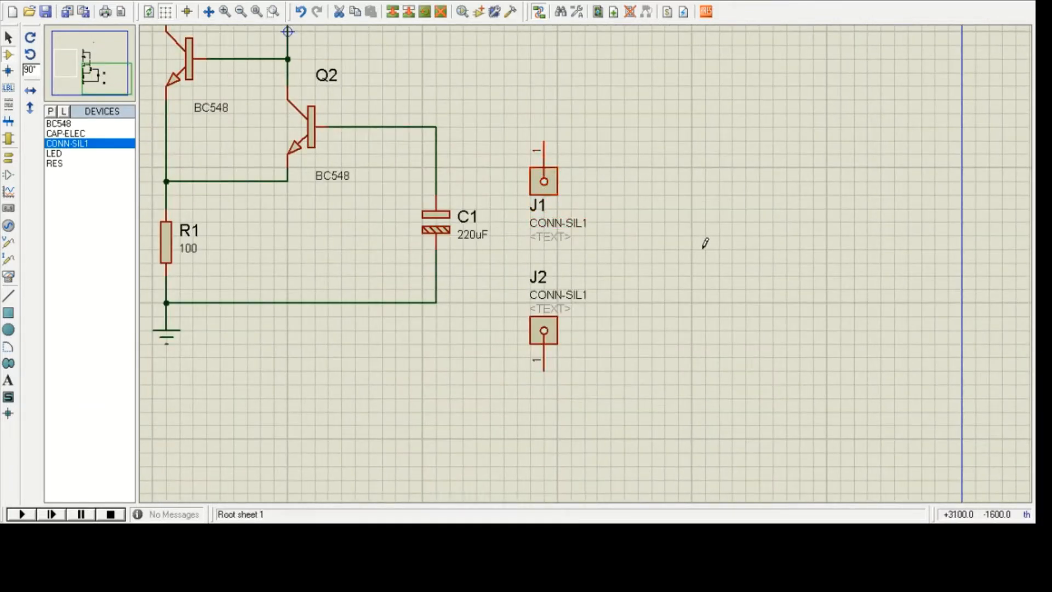
click(554, 335)
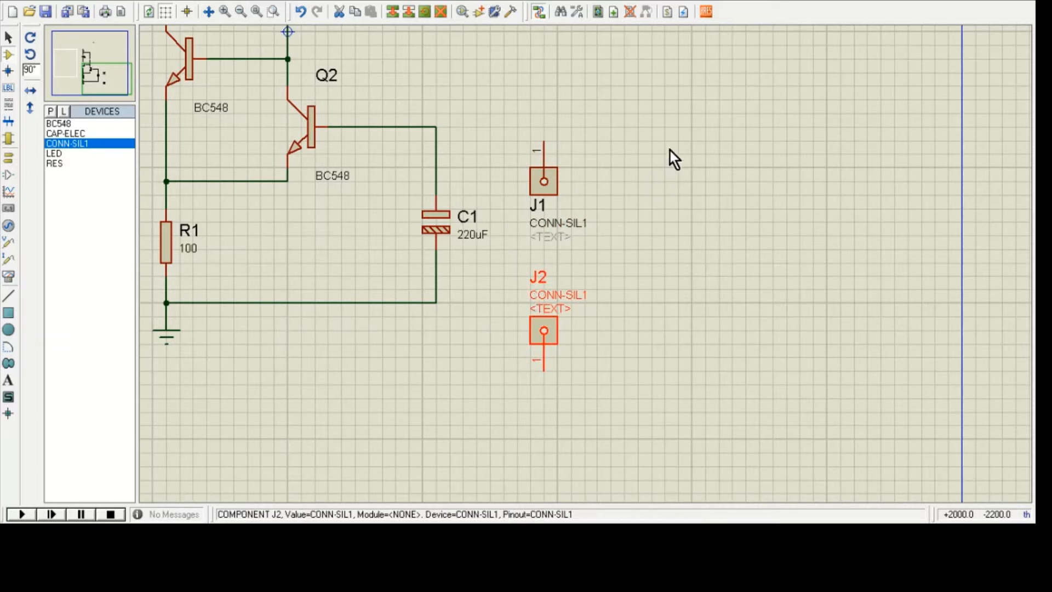
click(680, 170)
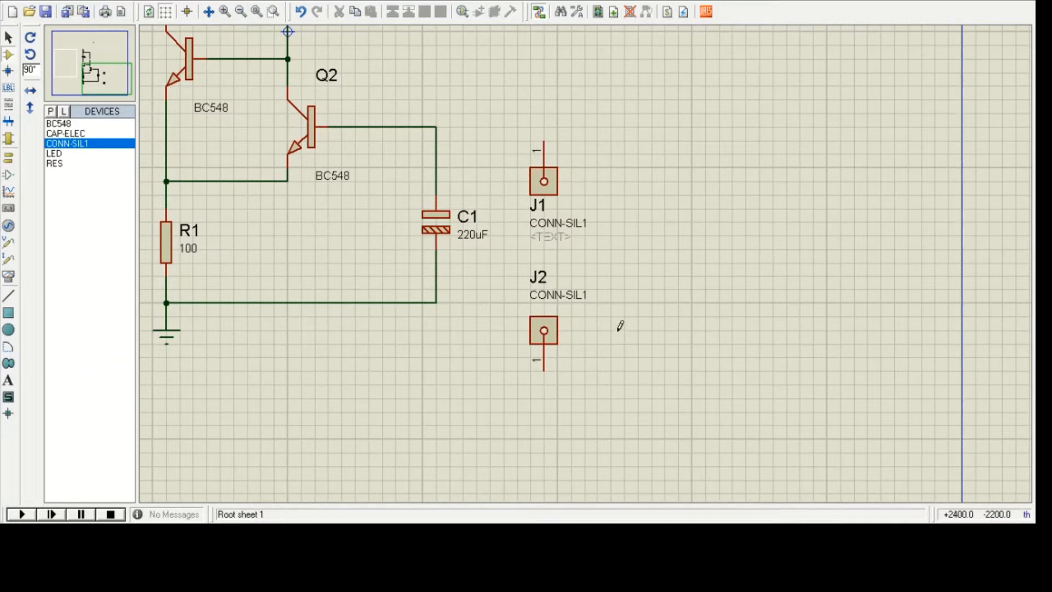
click(648, 192)
scroll(648, 193, down, 1)
scroll(655, 200, up, 1)
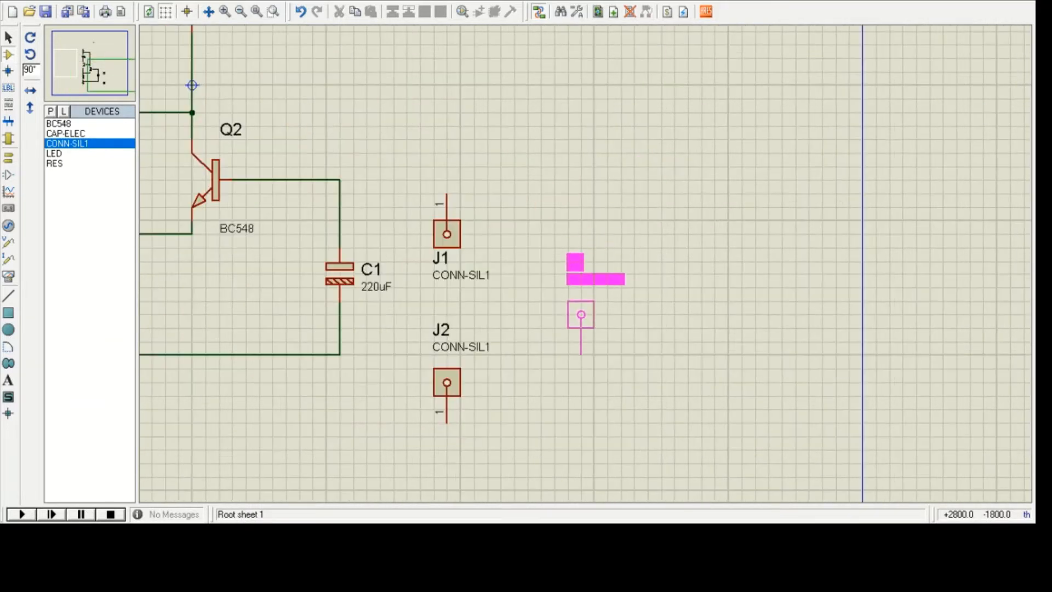
key(Escape)
Step: Move connector J1 slightly up and try starting a wire from its pin
drag(552, 325, 700, 302)
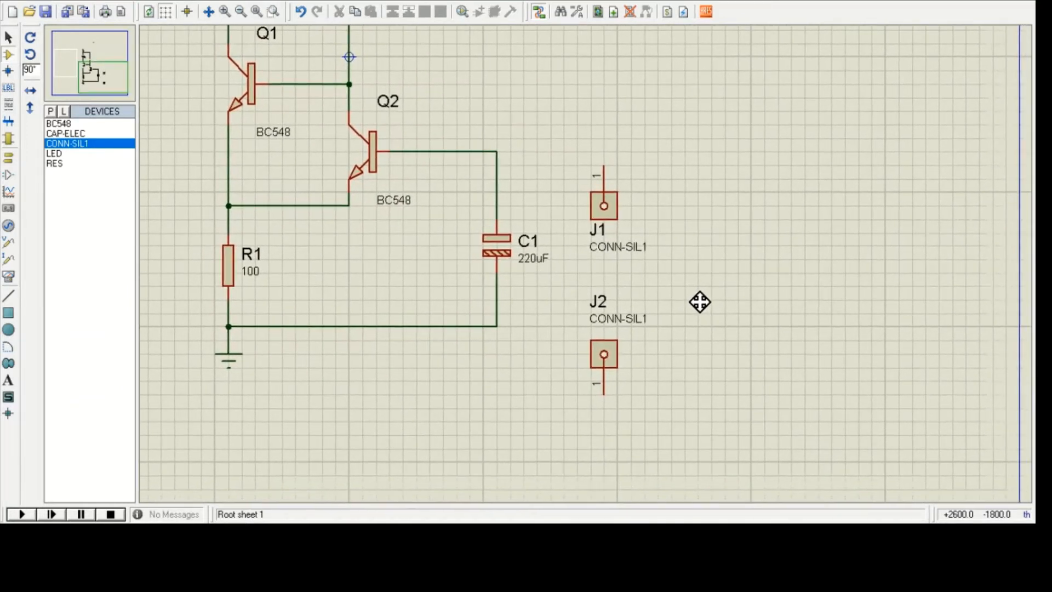
click(700, 302)
click(613, 211)
click(647, 191)
click(613, 208)
drag(613, 206, 613, 192)
click(706, 212)
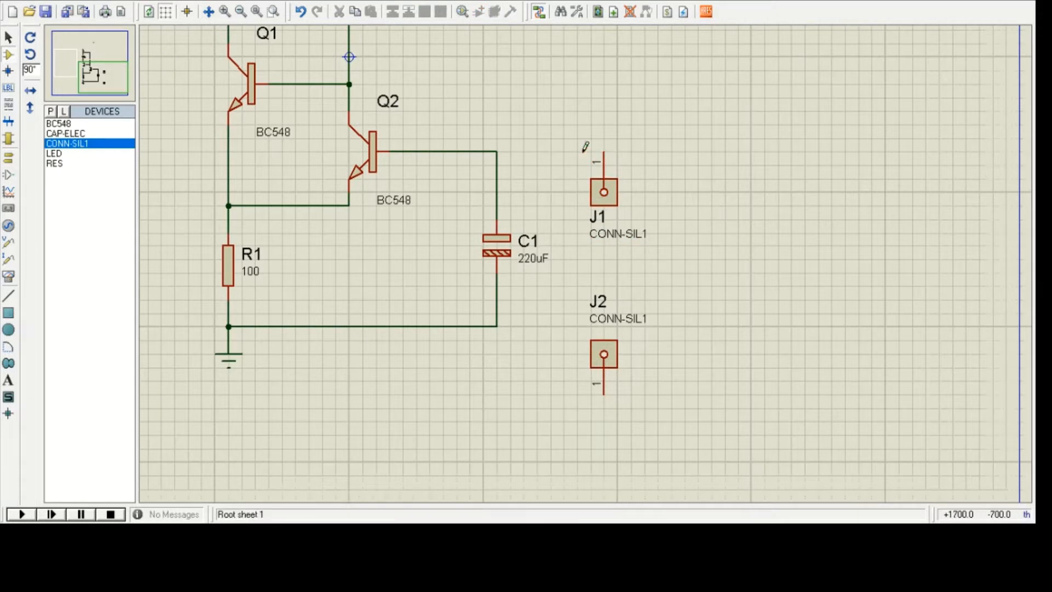
click(604, 148)
right_click(670, 163)
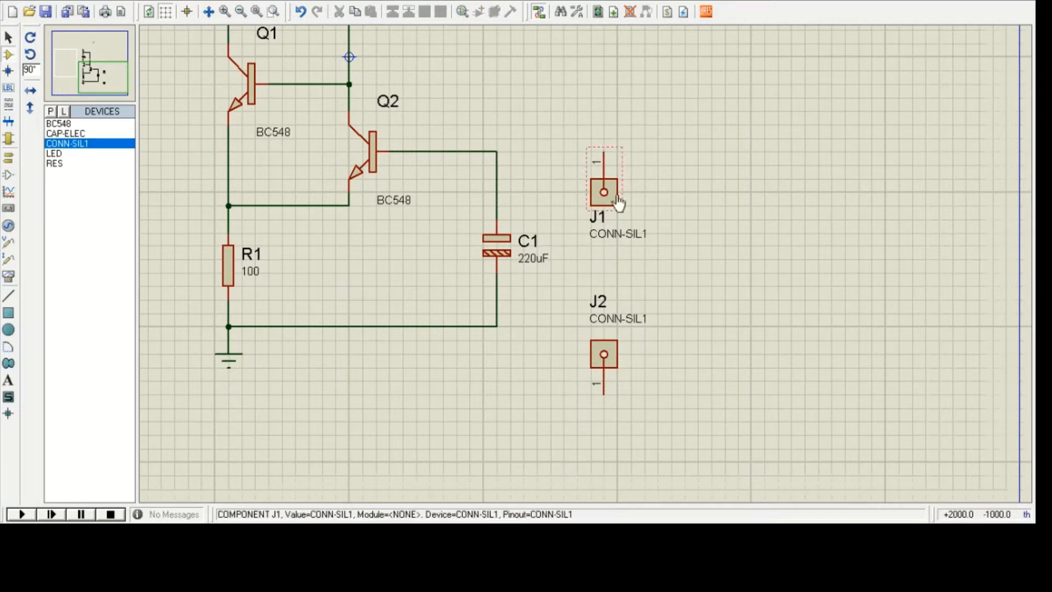
Step: Lower connector J1 slightly and place the reference and value labels of J1 and J2 to the right of their symbols
drag(603, 196, 641, 207)
click(621, 205)
click(600, 234)
drag(630, 248, 698, 207)
click(733, 265)
click(597, 308)
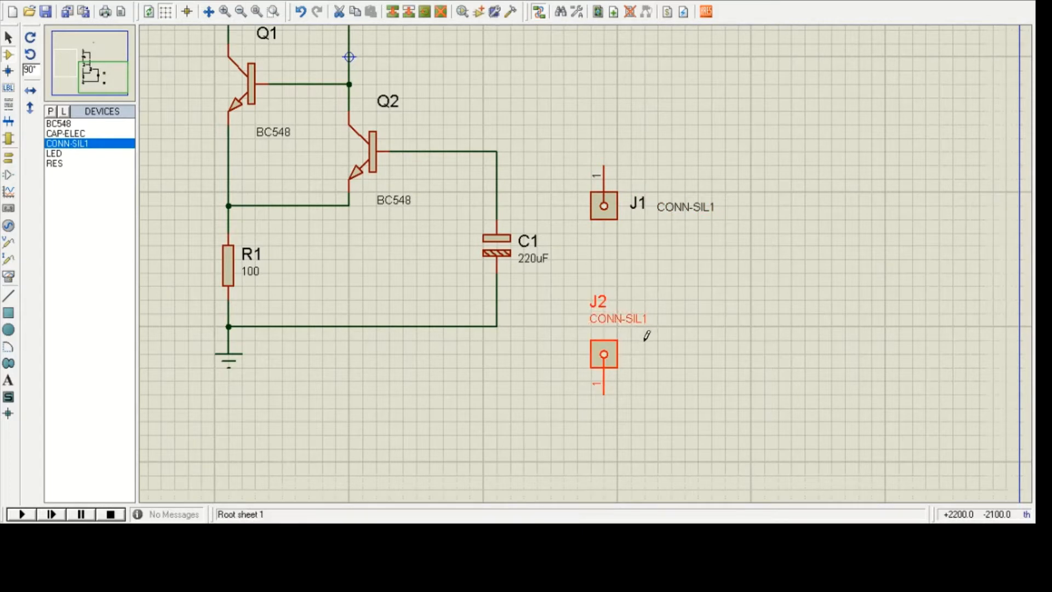
drag(603, 317, 686, 358)
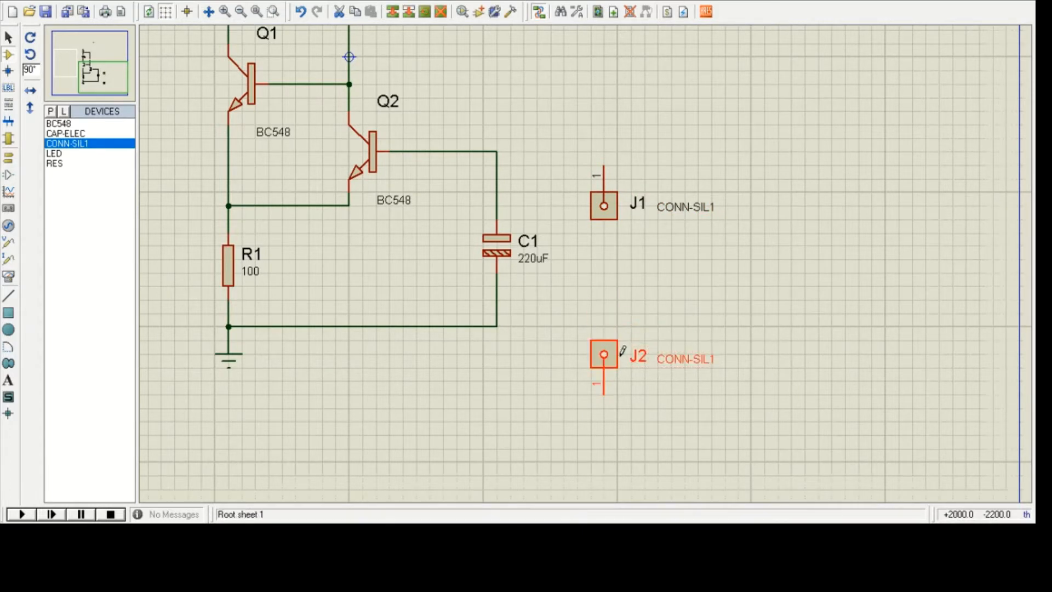
Step: Move connector J2 up so it sits closely below J1
drag(615, 360, 616, 278)
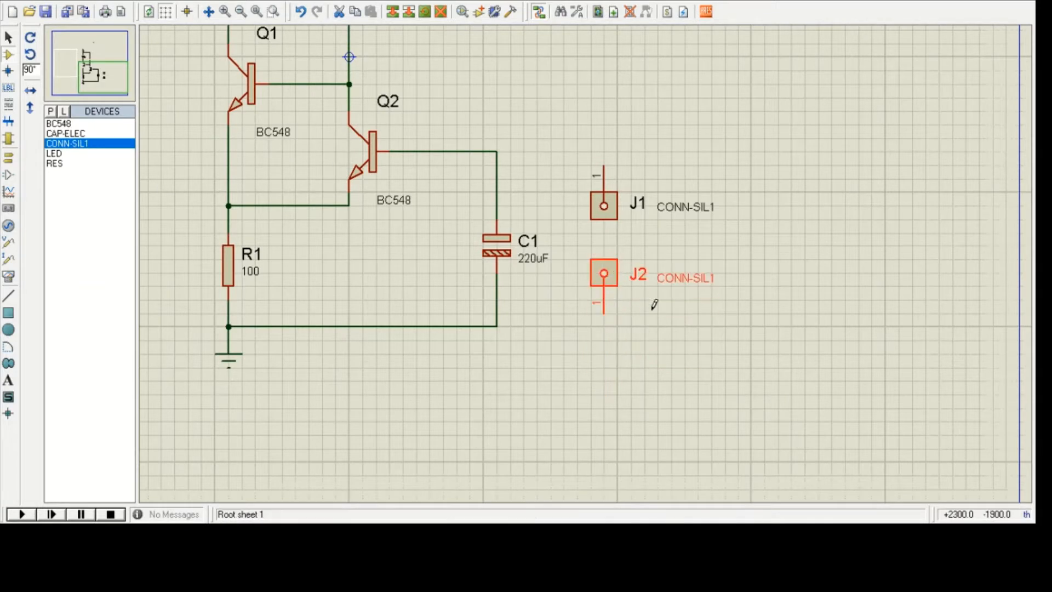
click(701, 328)
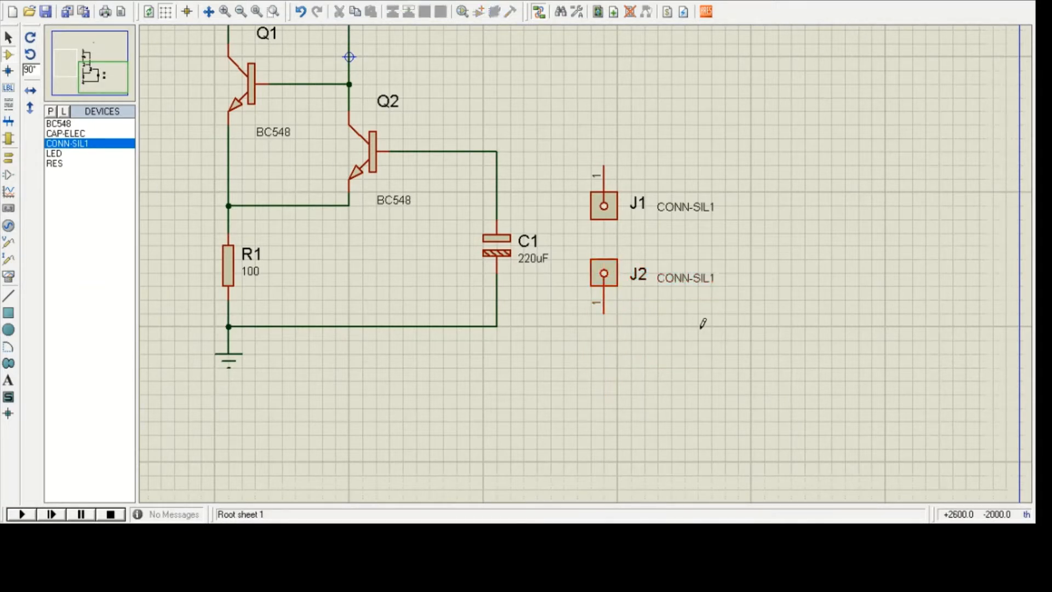
click(641, 284)
click(655, 326)
Step: Reposition the J2 reference above its symbol, the J1 reference to the left of J1, and both CONN-SIL1 values to the left of the connectors
click(640, 286)
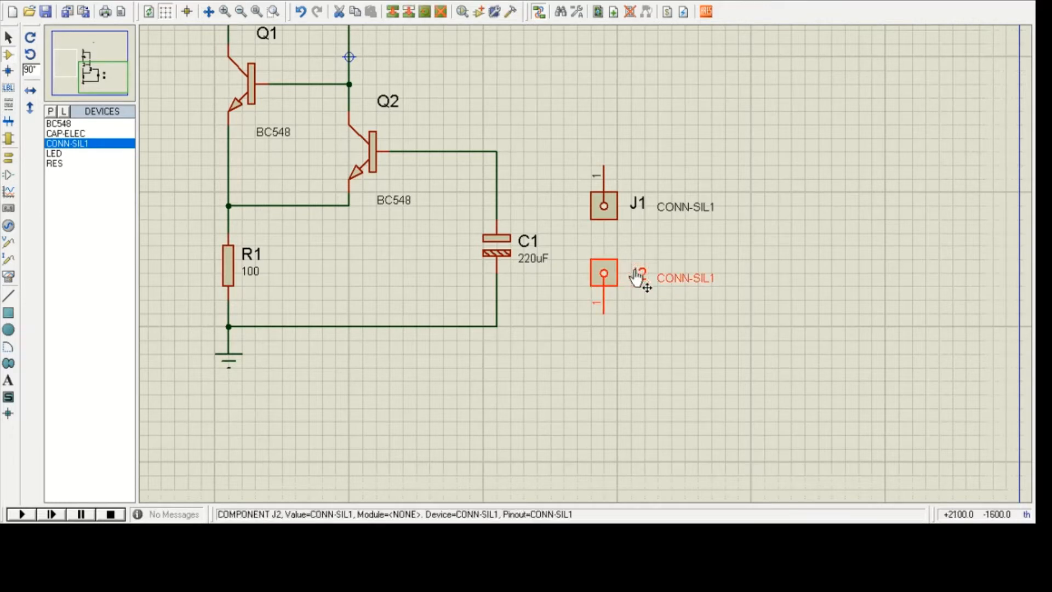
drag(635, 277, 599, 247)
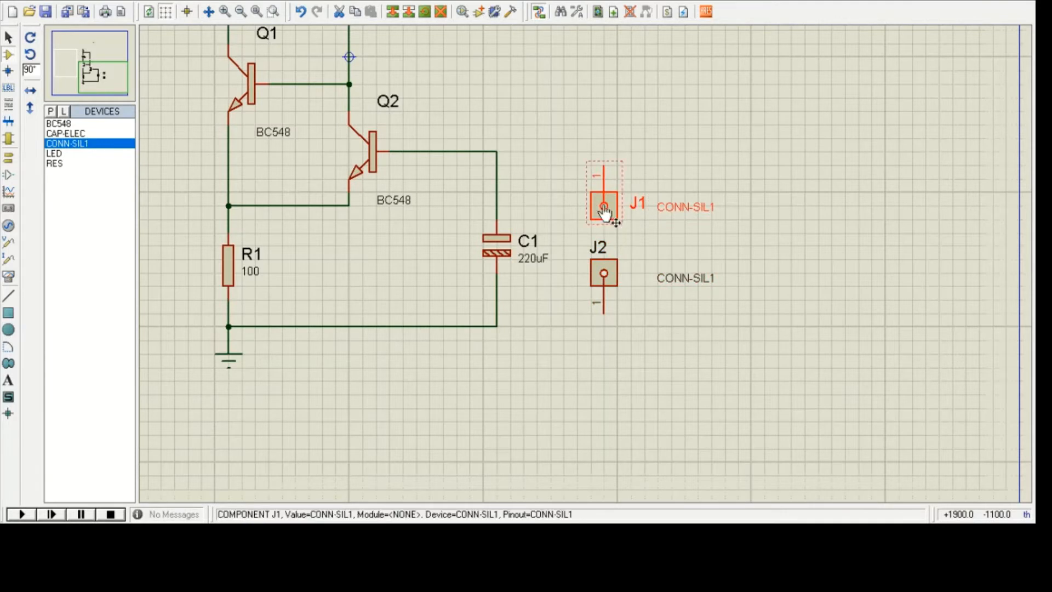
drag(604, 206, 571, 216)
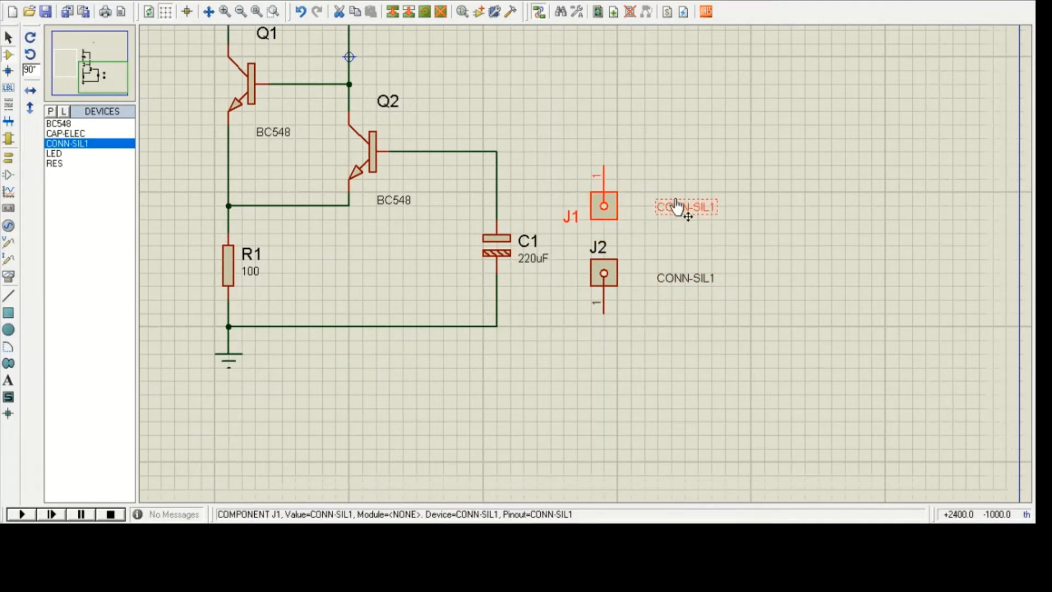
drag(680, 208, 552, 179)
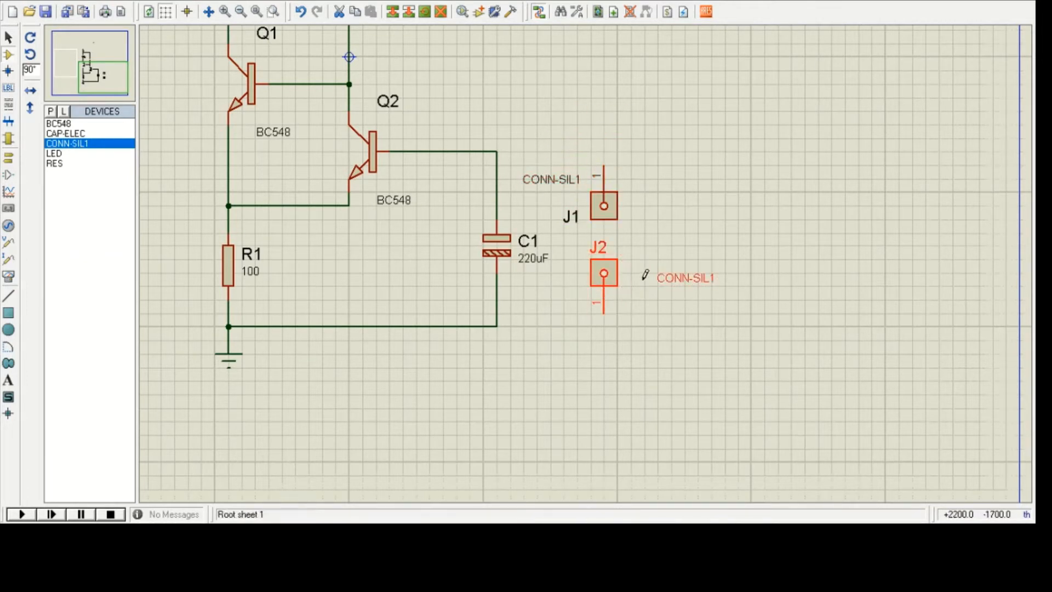
drag(704, 282, 570, 299)
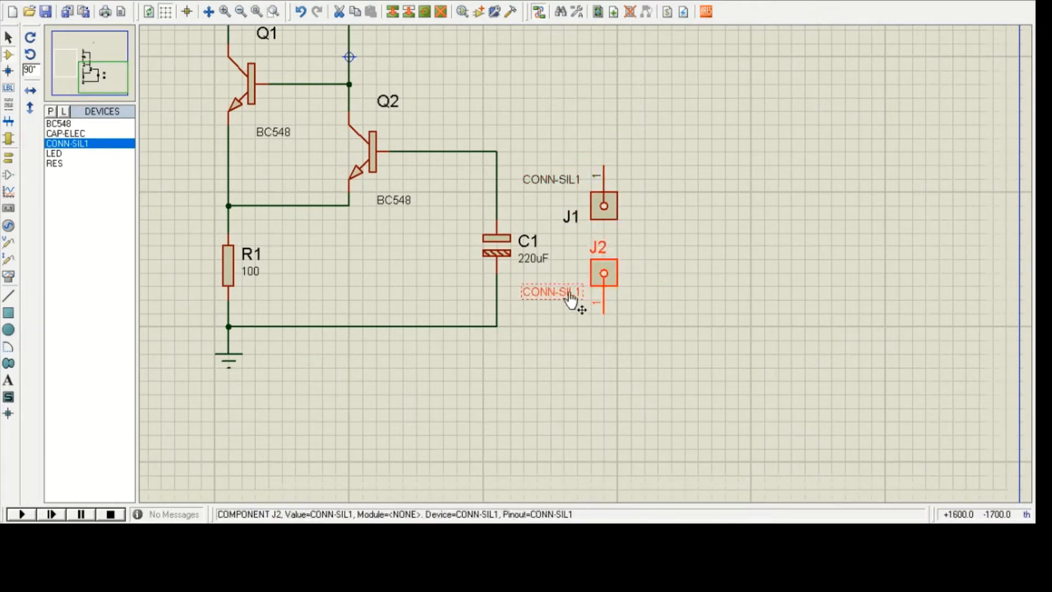
Step: Wire J2's pin to the ground line at C1 and J1's pin to the line between Q2's base and C1
click(603, 313)
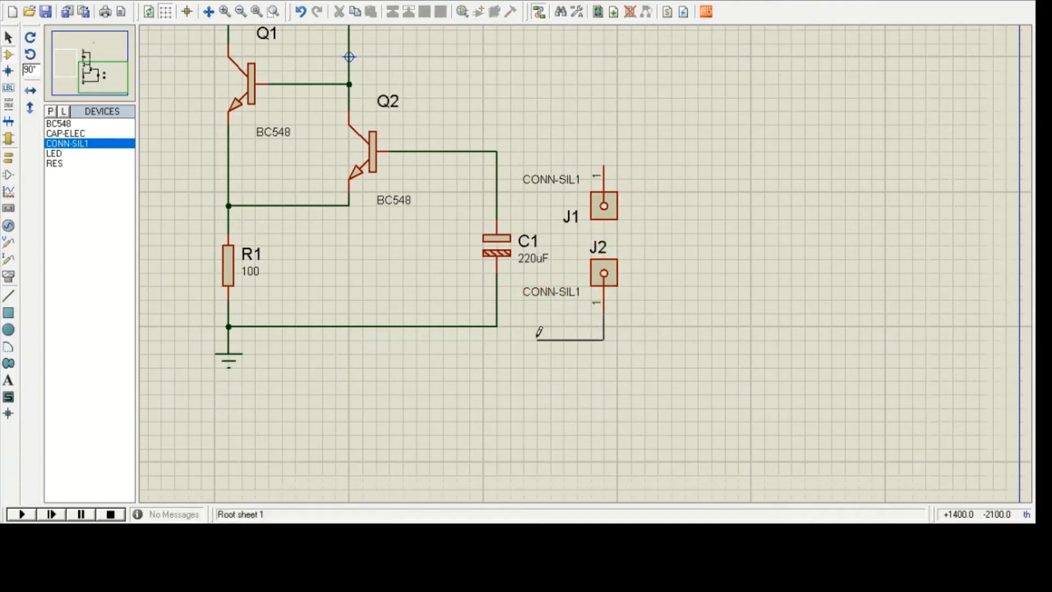
click(496, 326)
click(604, 165)
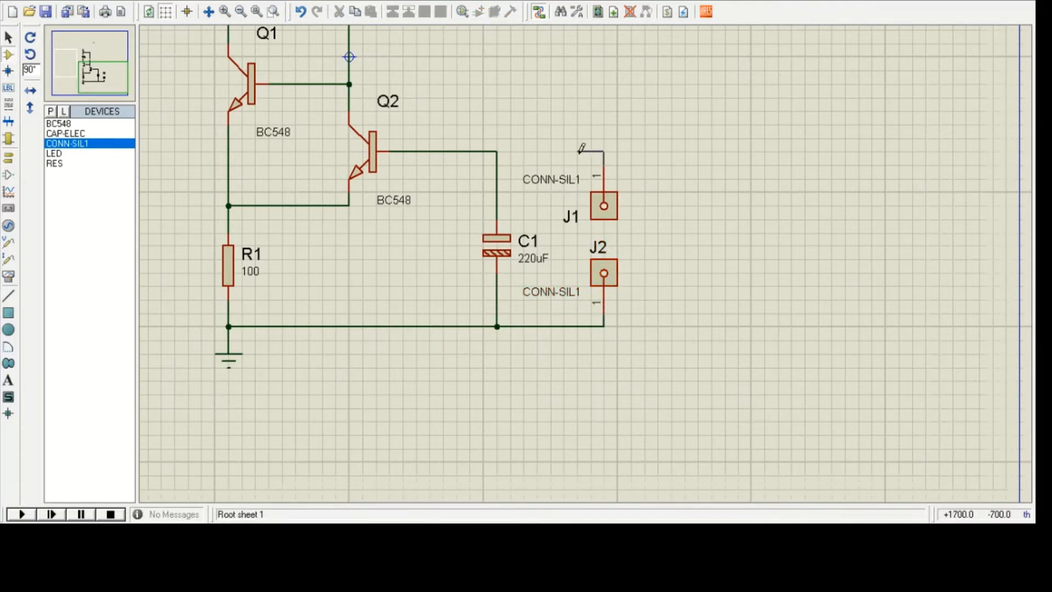
right_click(519, 151)
click(604, 165)
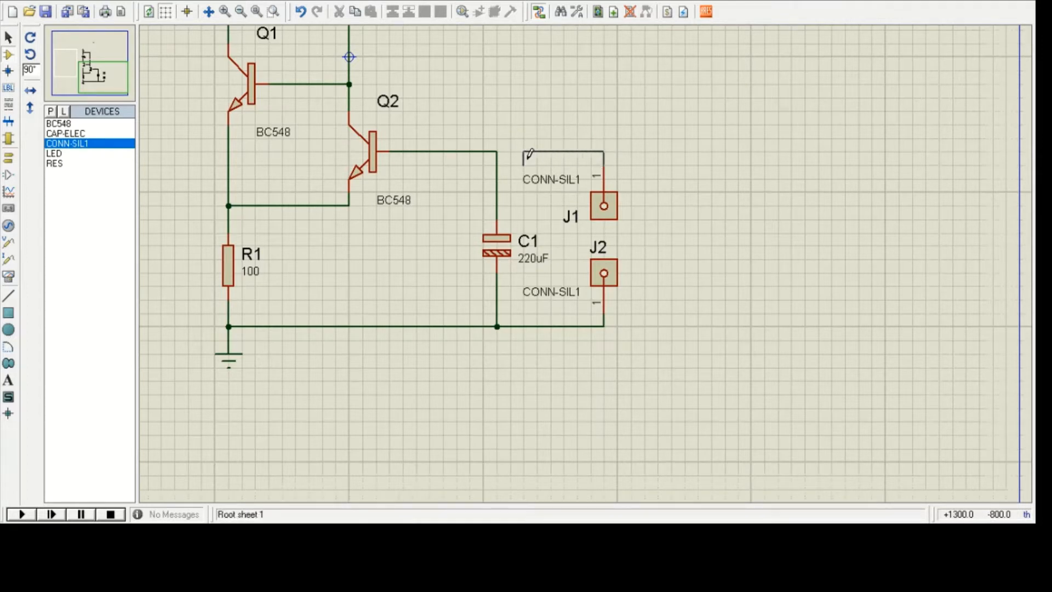
click(497, 152)
Step: Copy connectors J1 and J2 together as a block and place the copies directly to their right
click(8, 38)
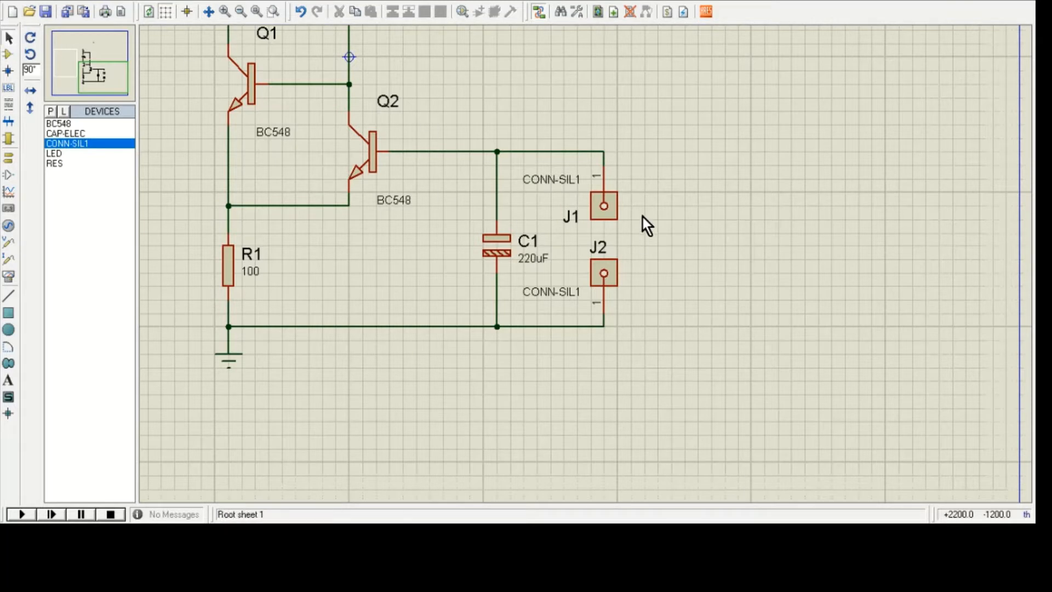
drag(646, 177, 550, 299)
drag(550, 155, 685, 300)
click(897, 256)
drag(523, 167, 697, 313)
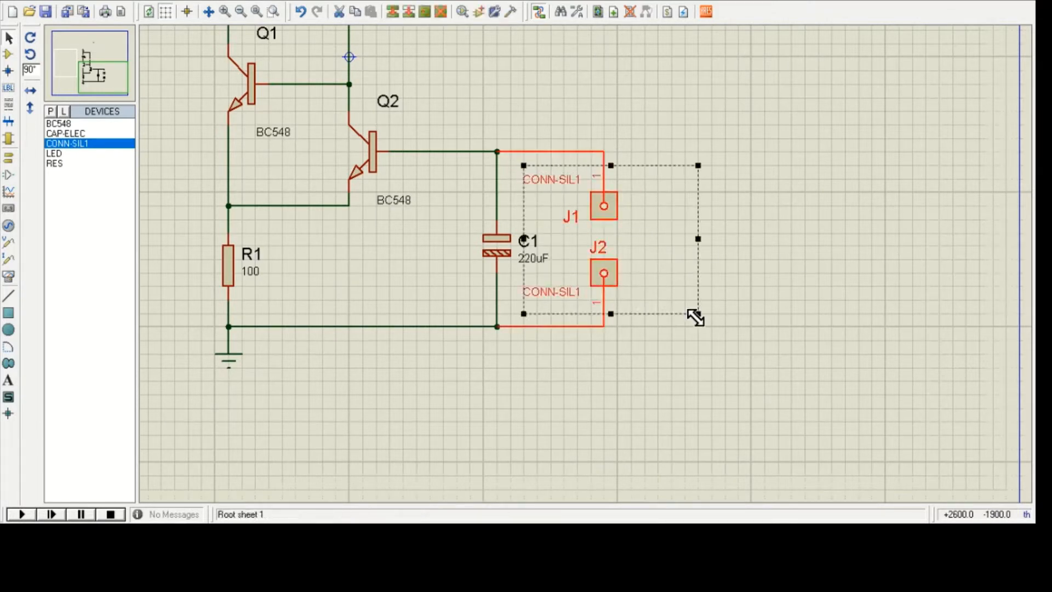
right_click(604, 209)
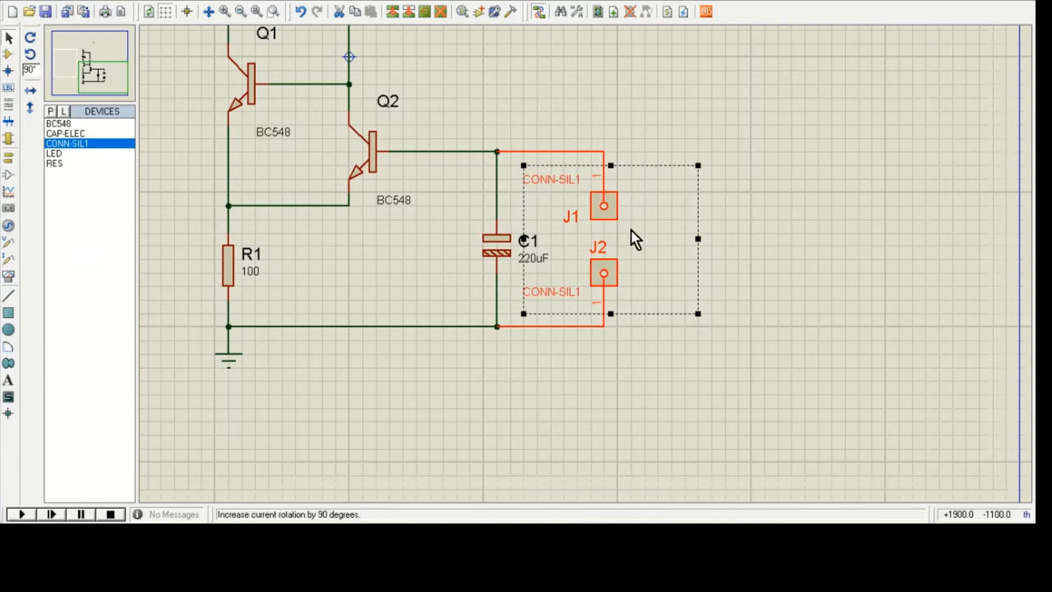
click(659, 307)
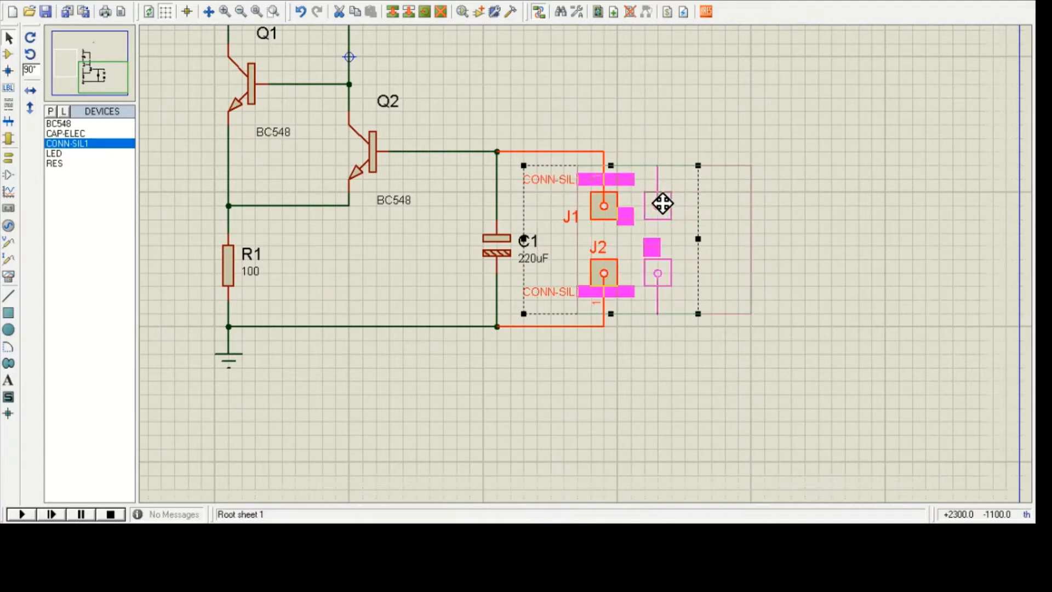
click(658, 206)
right_click(783, 189)
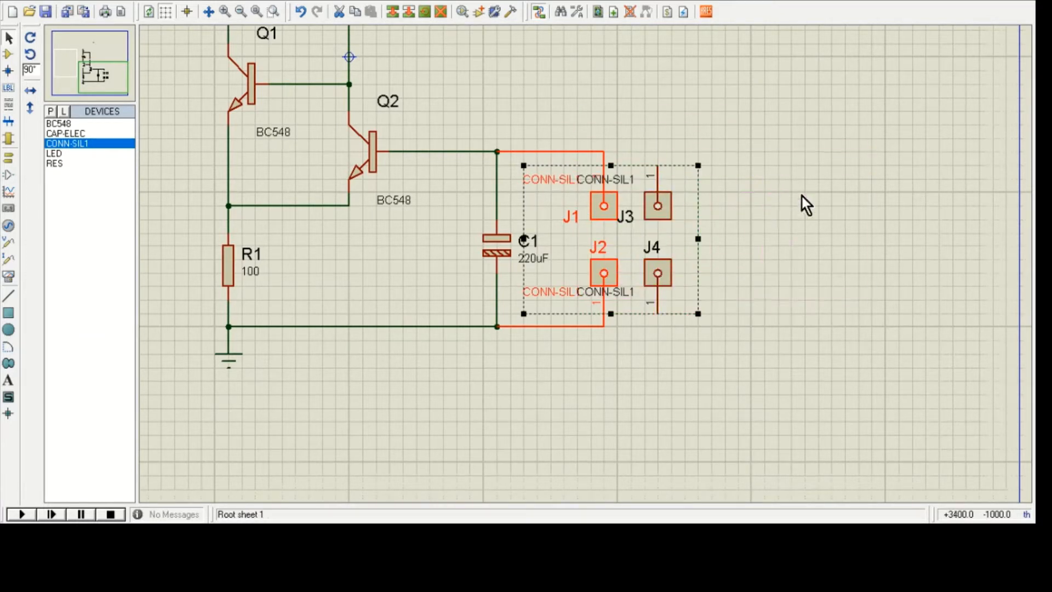
click(801, 196)
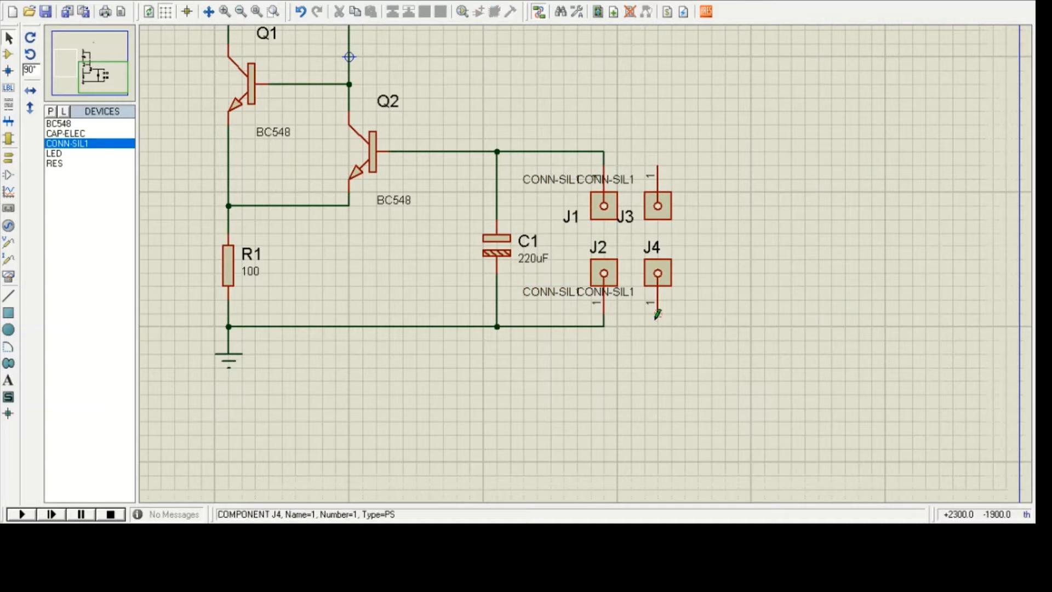
Step: Wire J4's pin to the ground line at J2 and J3's pin to the Q2 base line at J1
click(604, 326)
click(659, 162)
click(604, 151)
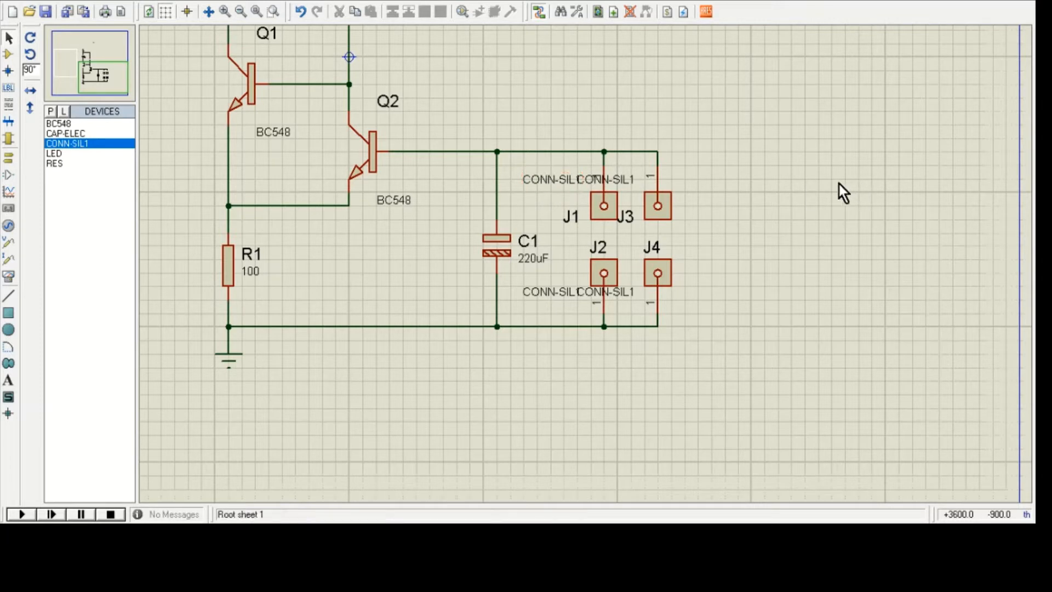
Step: Hide the CONN-SIL1 value labels of connectors J1, J3, J4 and J2
click(602, 207)
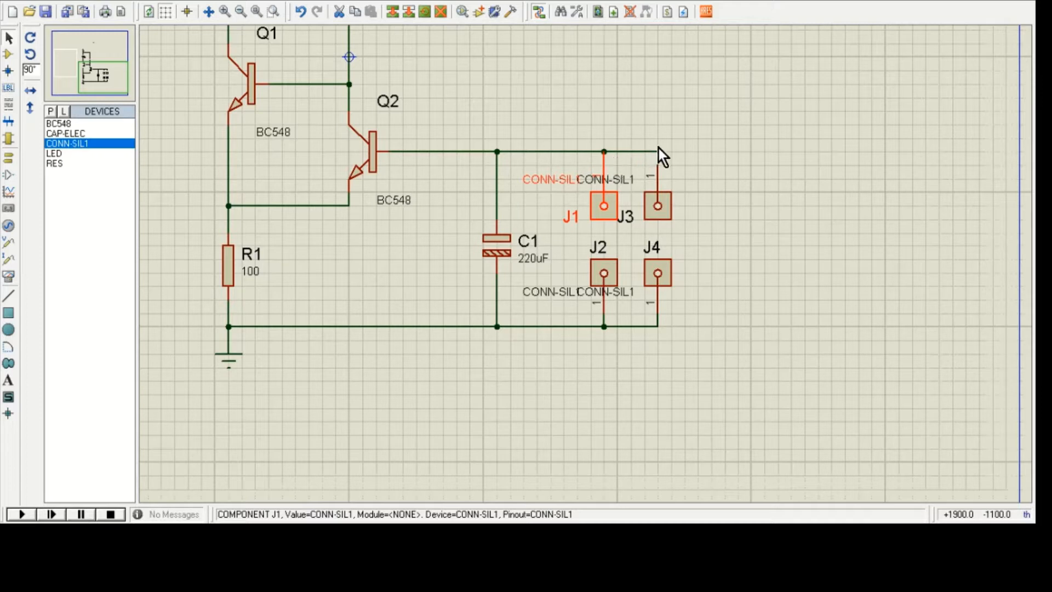
click(734, 169)
click(659, 198)
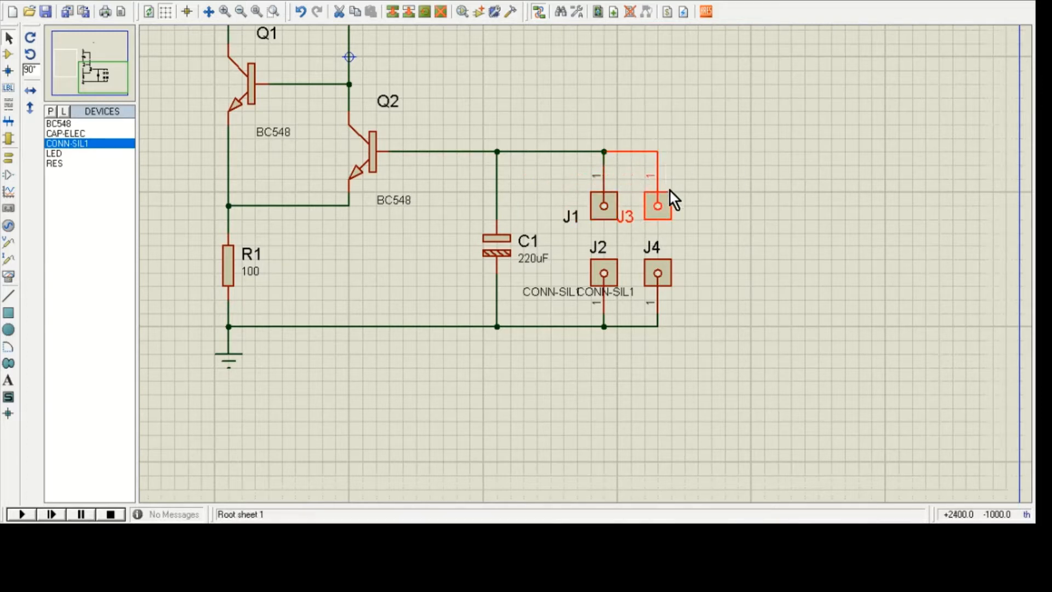
click(682, 230)
click(662, 275)
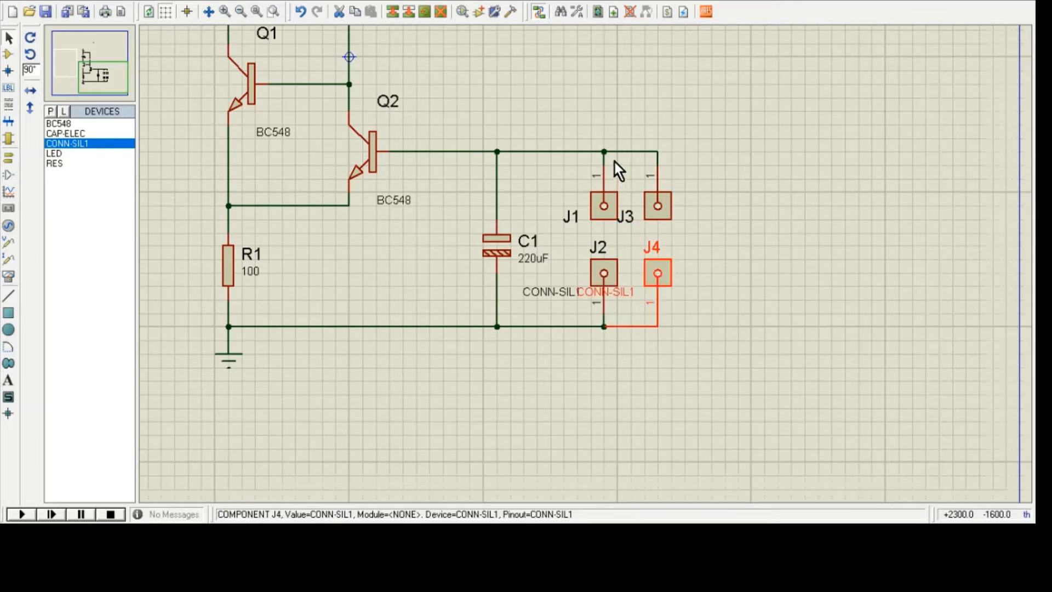
click(615, 270)
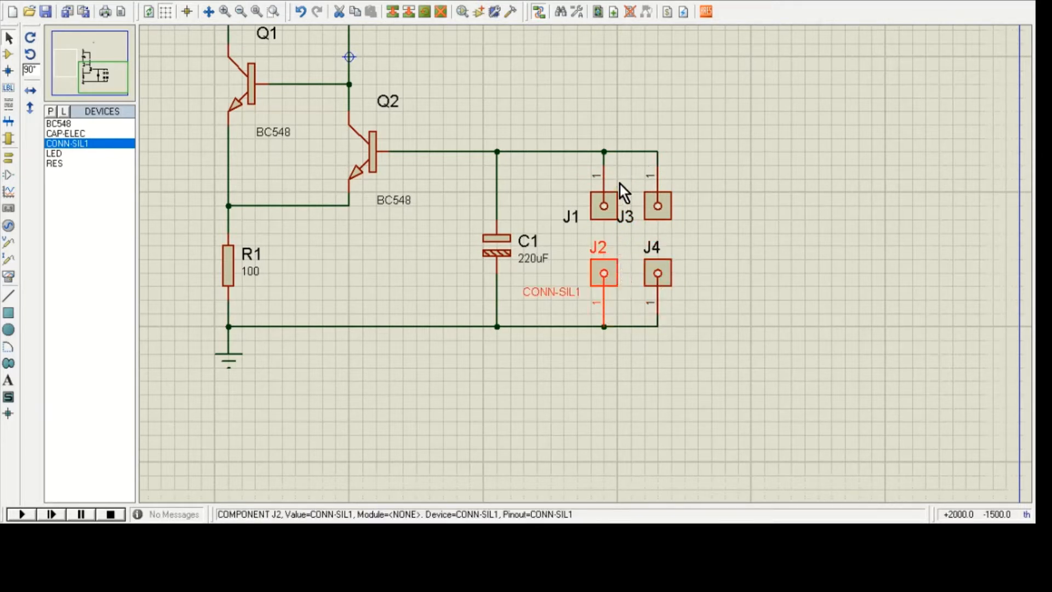
click(718, 174)
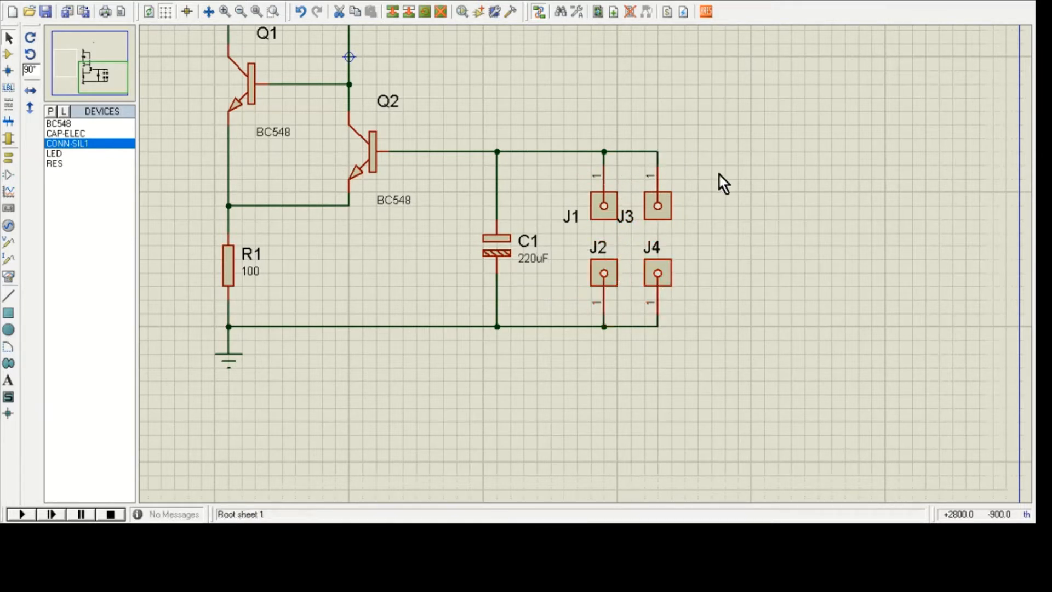
Step: Move the J3 reference label to the right of its connector
click(625, 217)
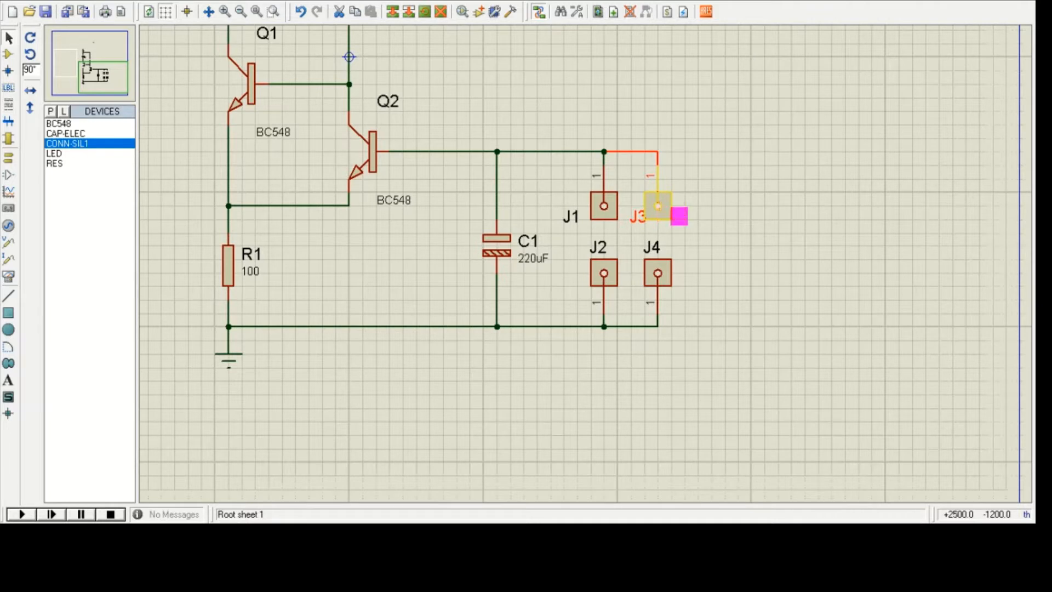
drag(680, 217, 693, 212)
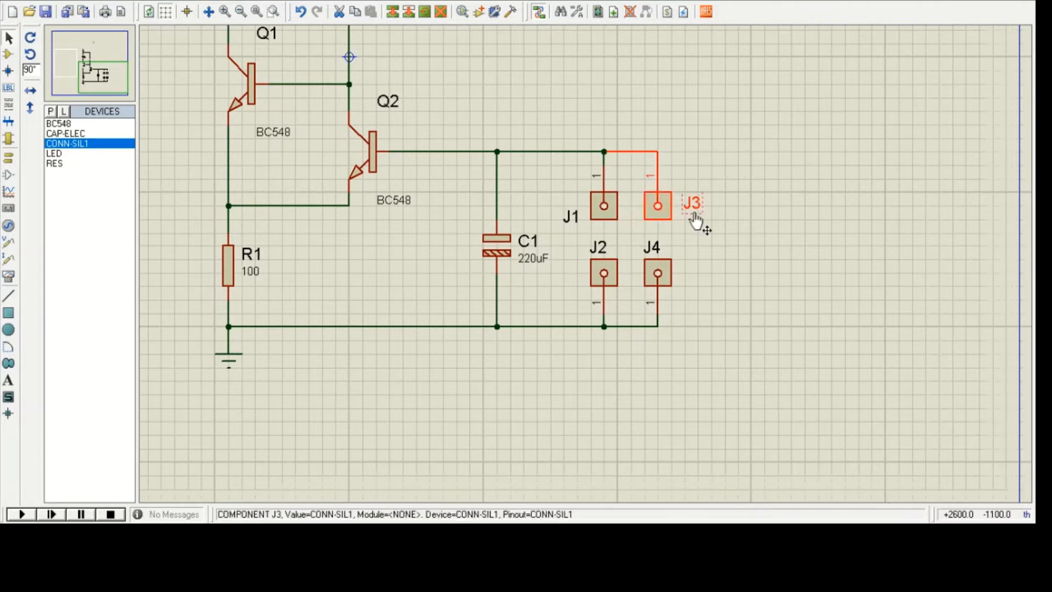
Step: Examine the wired connectors J1 to J4 and compare the schematic with the R3 and R4 branch of the reference image
click(757, 214)
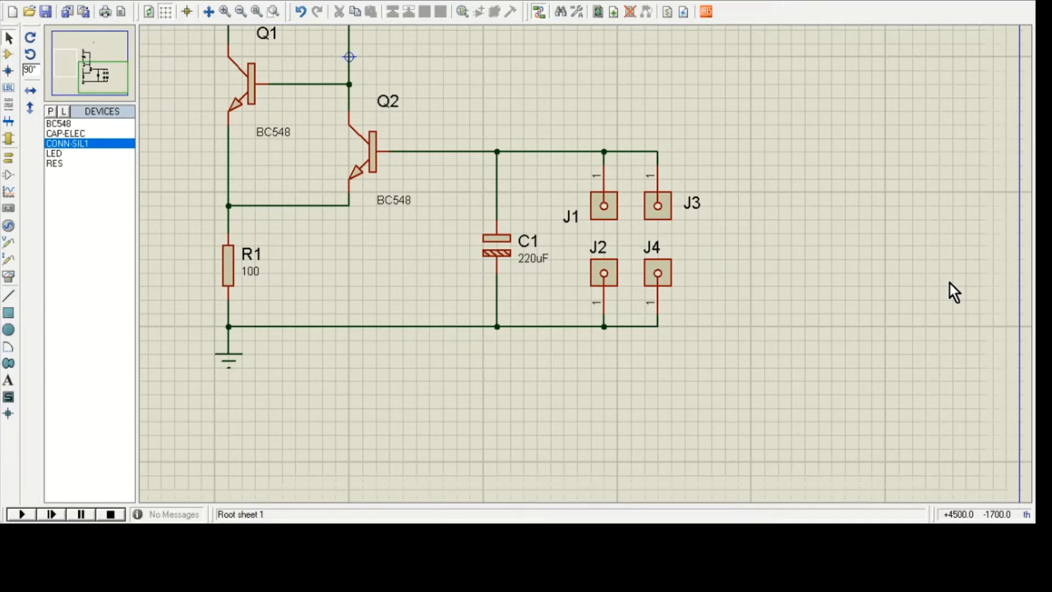
scroll(545, 118, down, 1)
middle_click(649, 125)
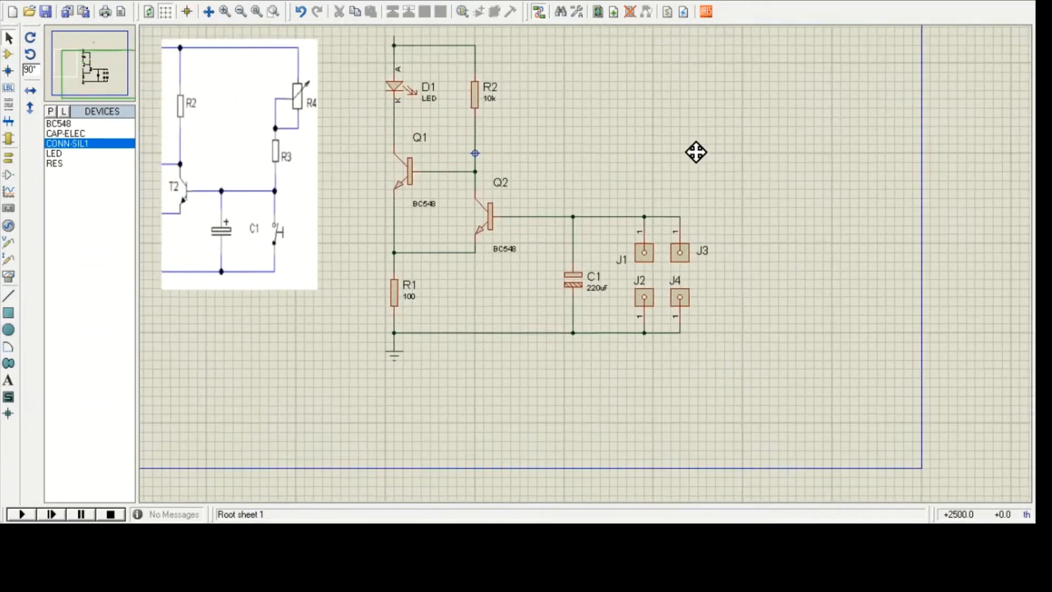
click(876, 153)
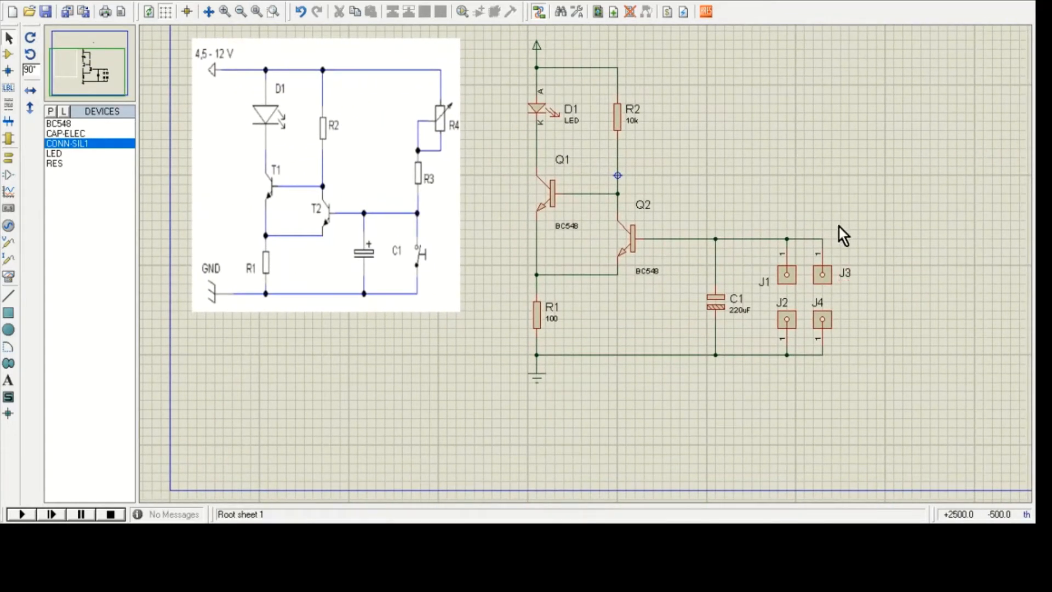
scroll(811, 271, up, 2)
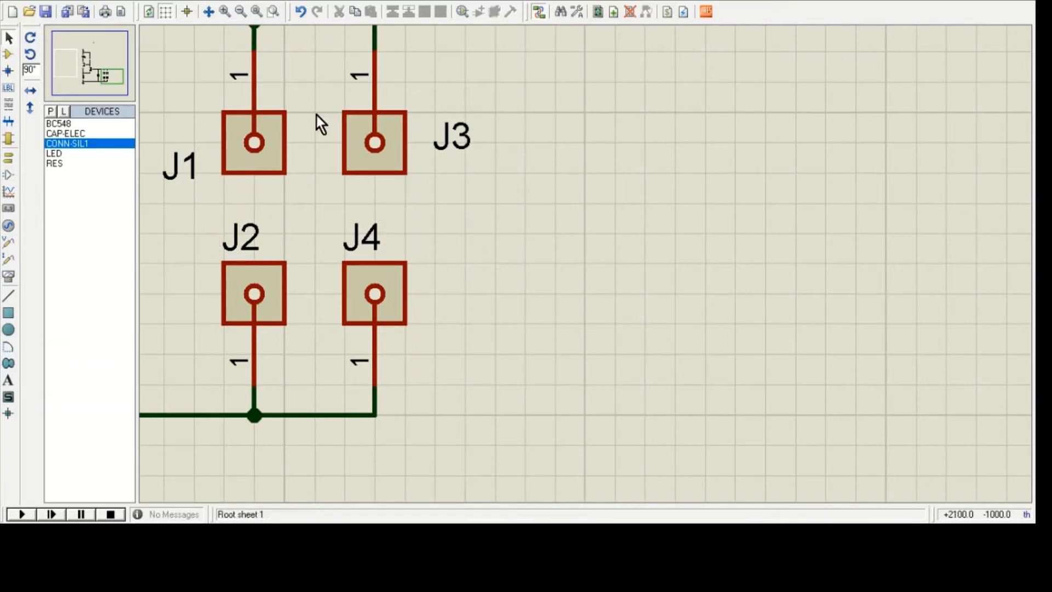
scroll(329, 199, down, 1)
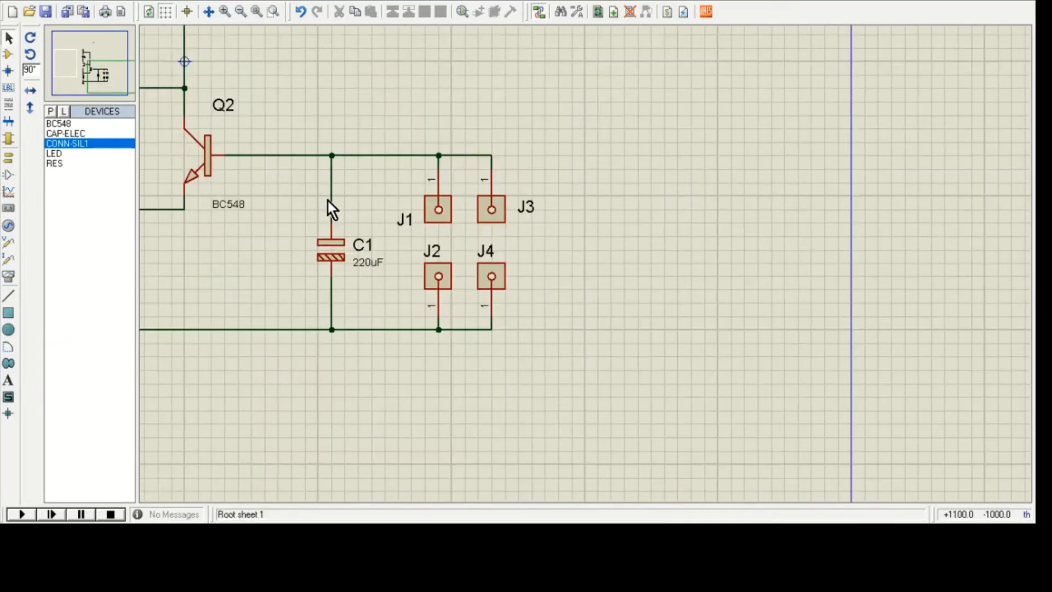
scroll(327, 201, down, 1)
drag(515, 144, 670, 145)
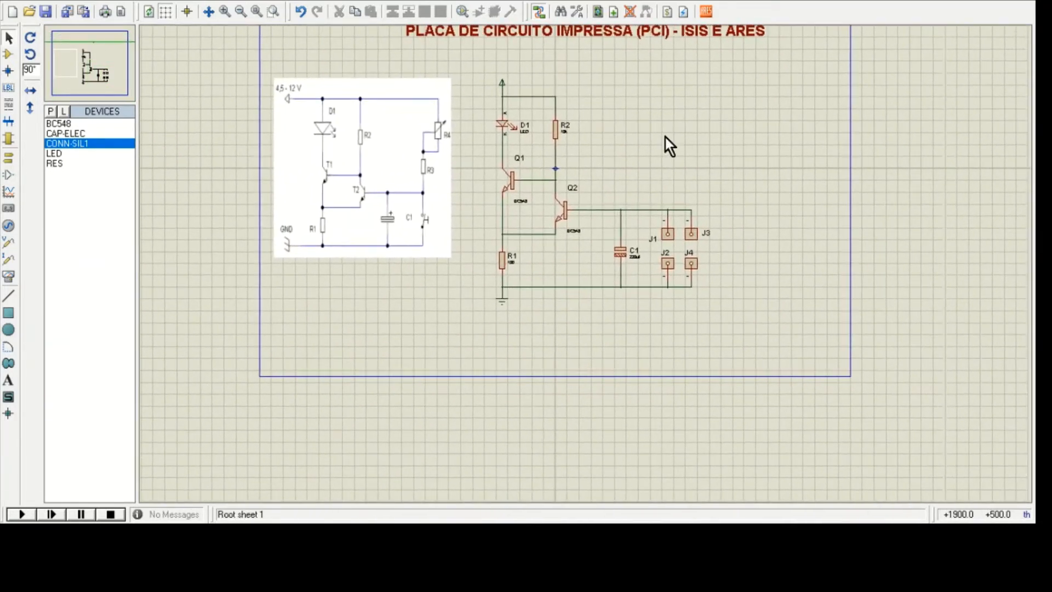
scroll(665, 137, up, 1)
drag(590, 270, 665, 201)
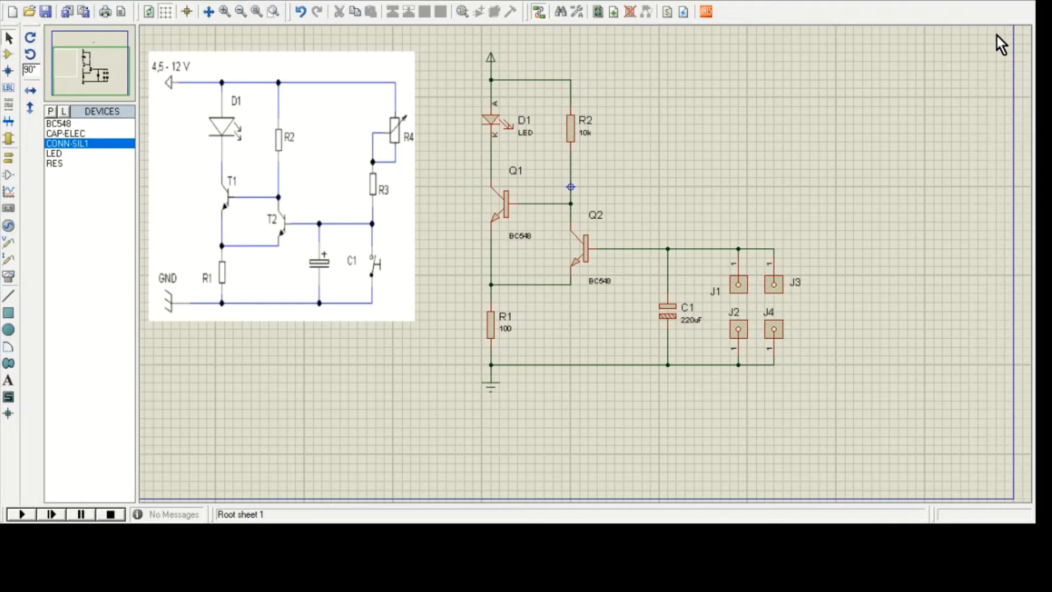
Step: Place another CONN-SIL1 connector to the right of R2 and hide its value label
click(268, 199)
click(721, 165)
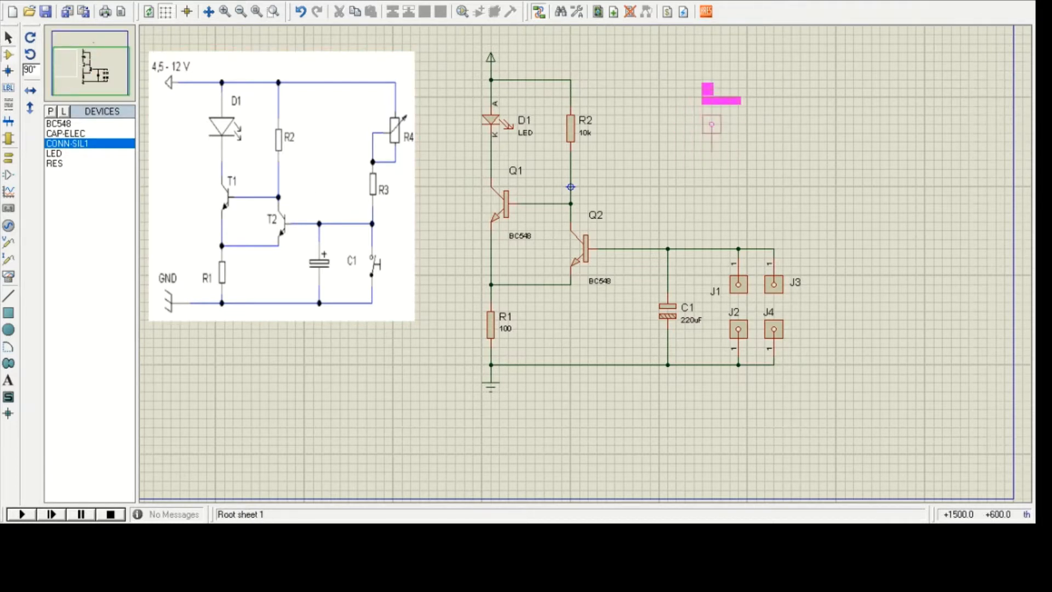
click(712, 107)
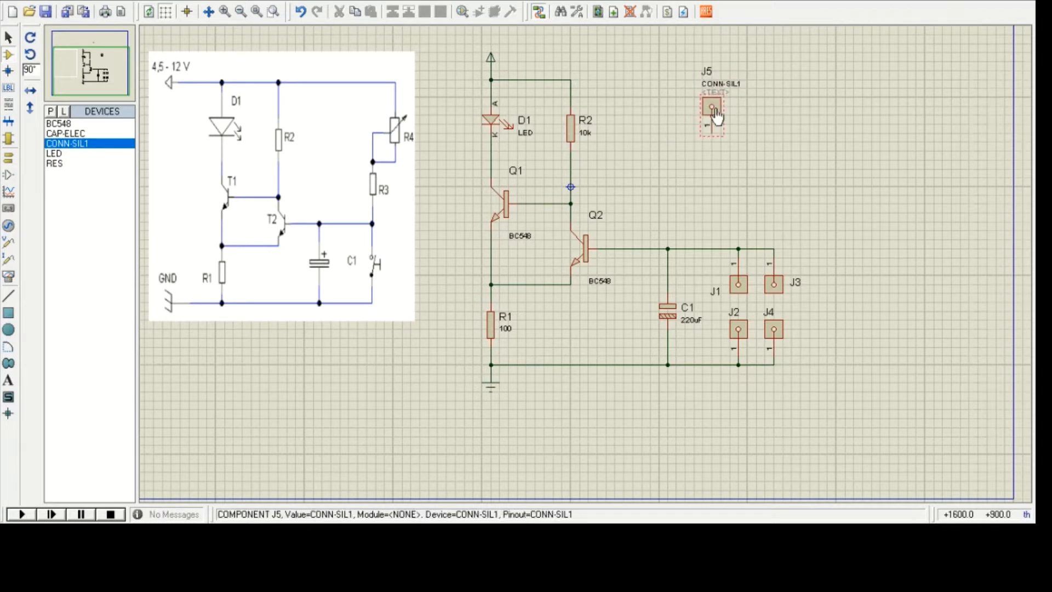
click(714, 109)
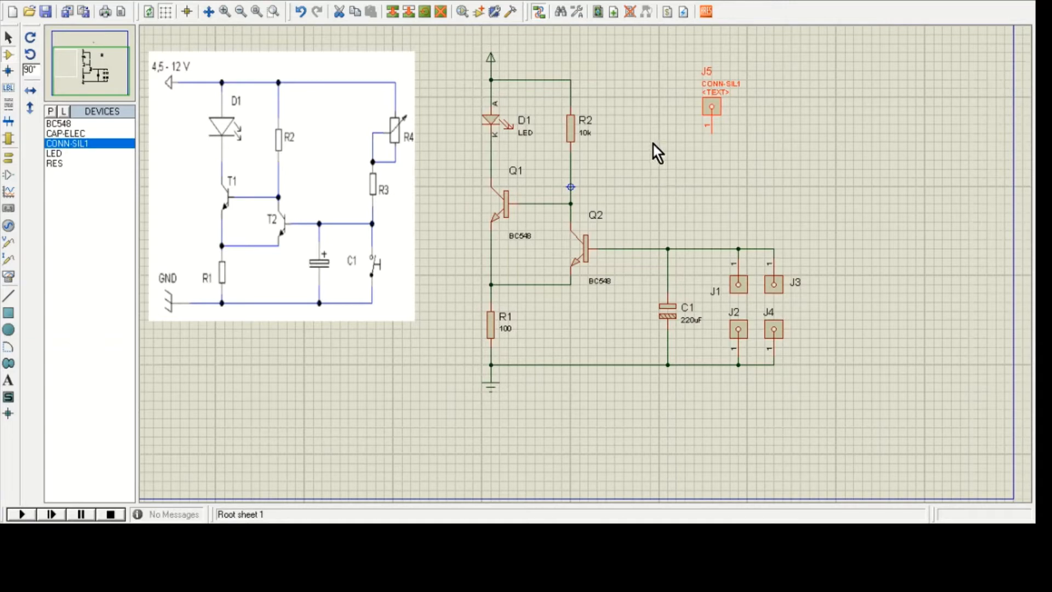
click(651, 127)
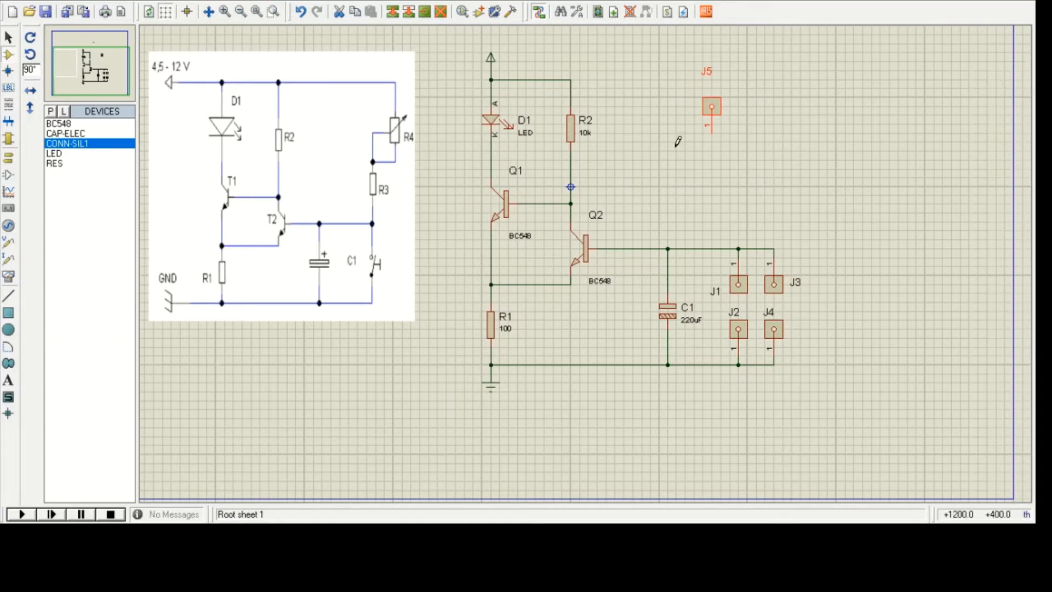
click(809, 164)
Step: Rotate connector J5 until its pin points right, keeping it in the free area right of R2
scroll(738, 133, up, 1)
scroll(589, 273, down, 2)
scroll(619, 329, up, 1)
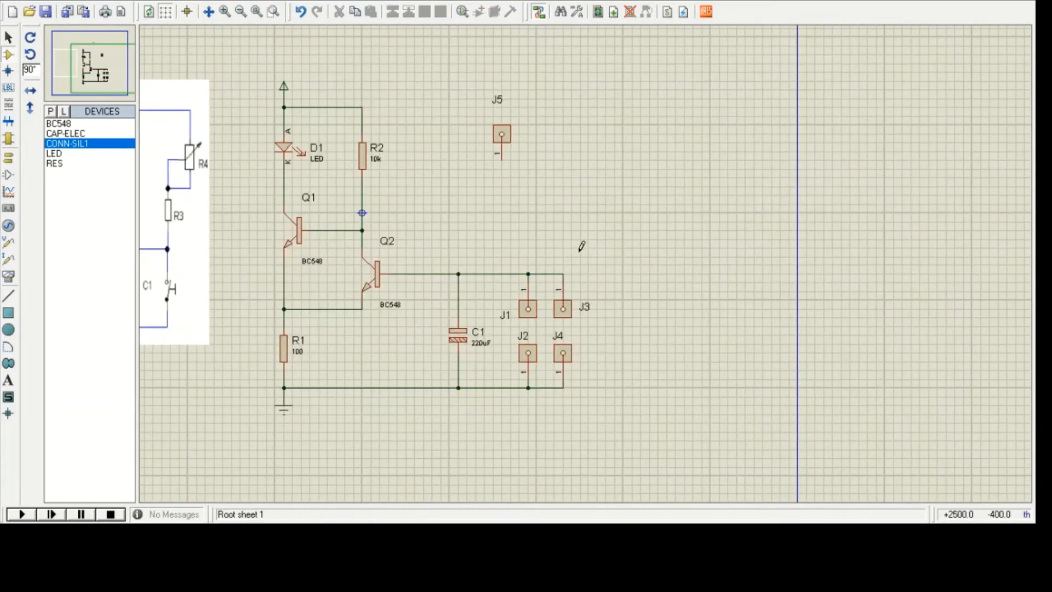
scroll(583, 249, down, 1)
middle_click(581, 233)
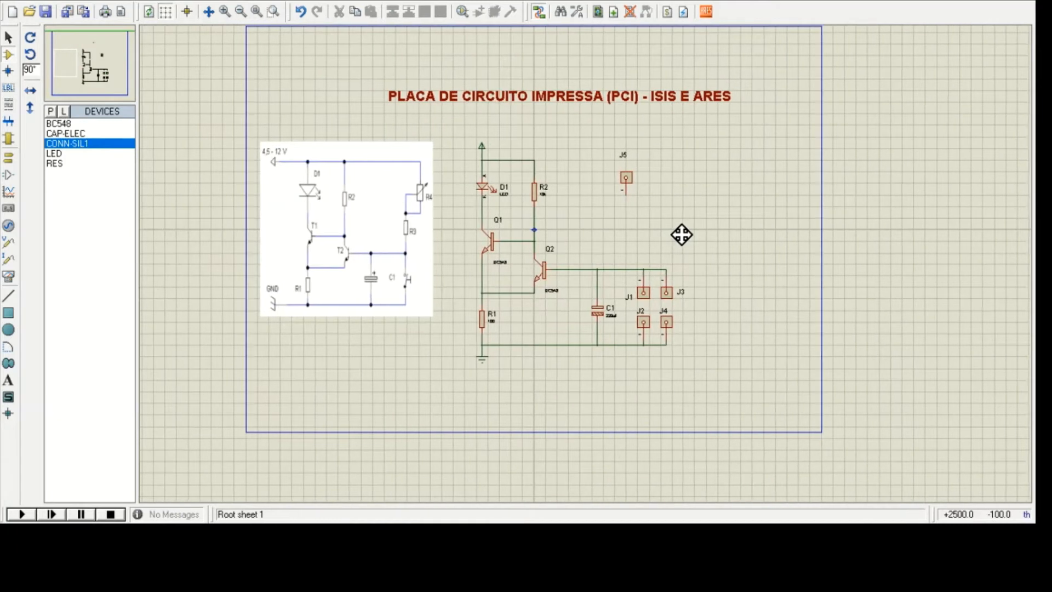
click(628, 184)
key(KP_Add)
key(KP_Add)
key(KP_Add)
key(KP_Add)
key(KP_Add)
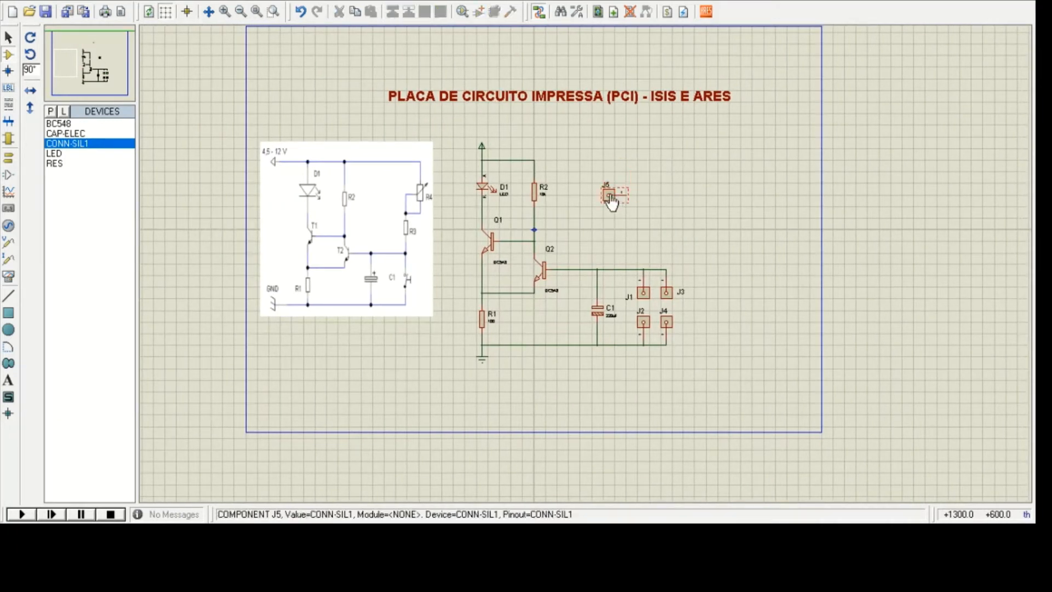
click(645, 228)
scroll(609, 212, up, 3)
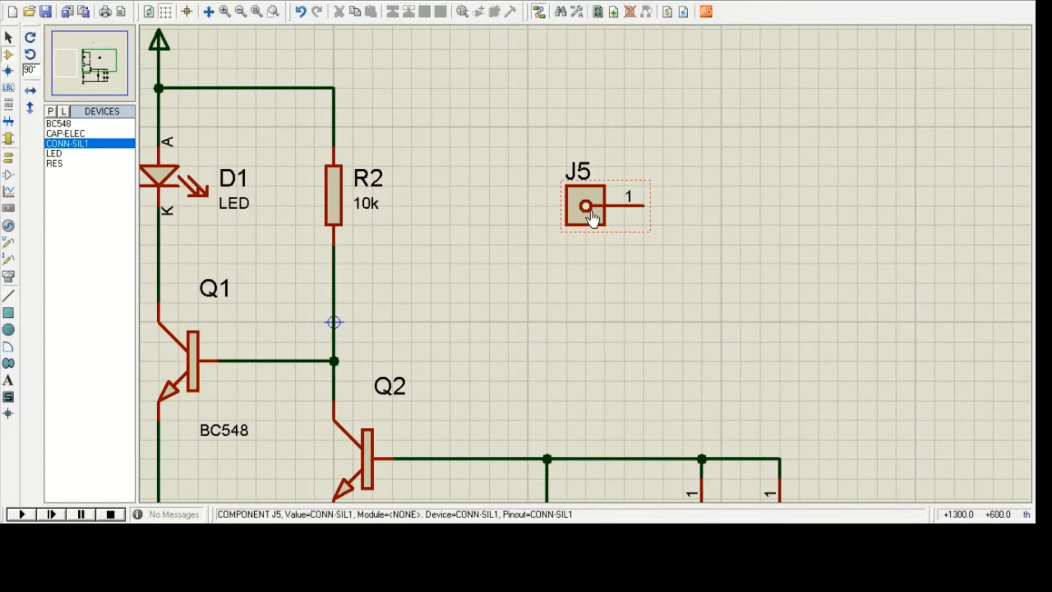
scroll(594, 223, down, 2)
middle_click(556, 284)
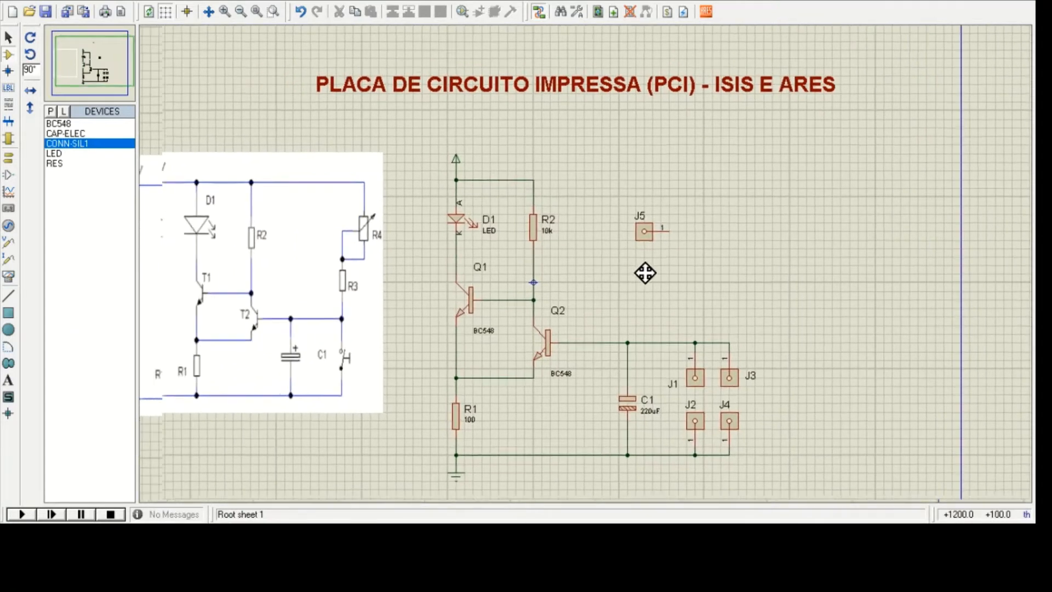
click(653, 243)
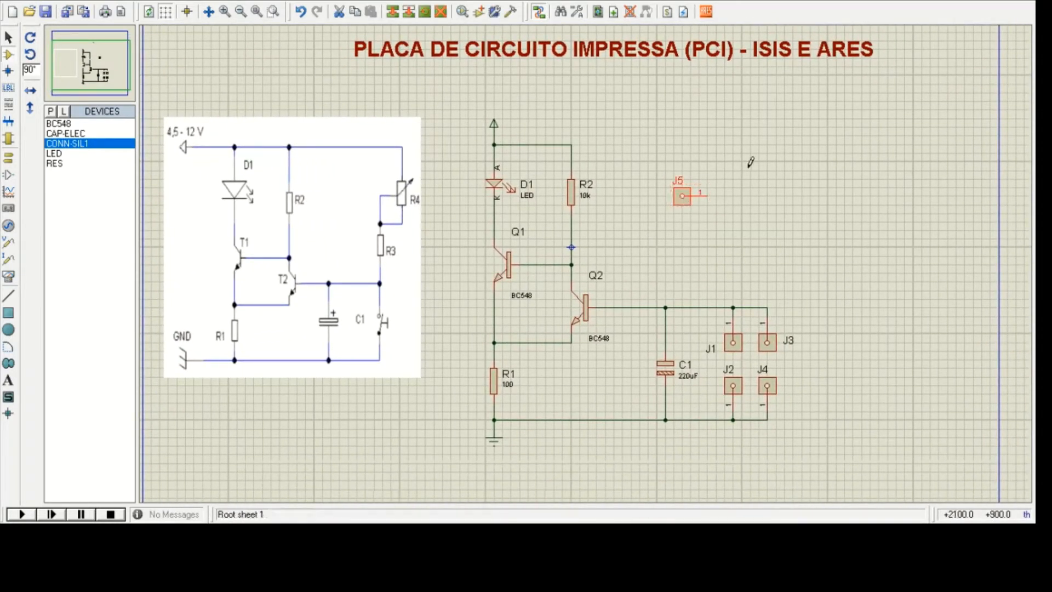
Step: Place J5 in line above J3 with its pin pointing up and wire it to the supply line at the top of R2
click(682, 199)
drag(682, 199, 759, 165)
key(KP_Add)
click(831, 192)
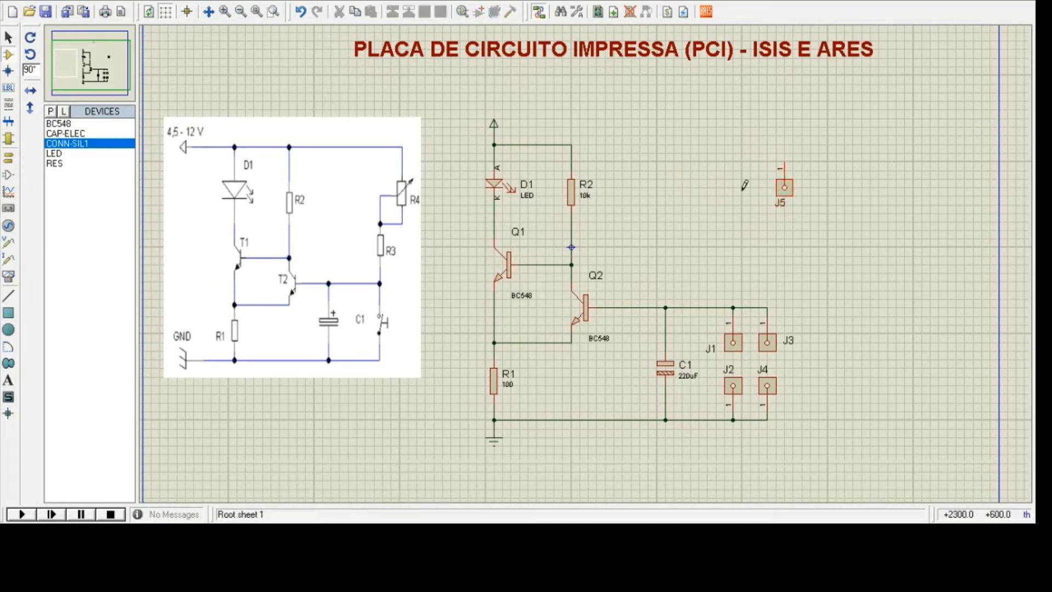
click(779, 193)
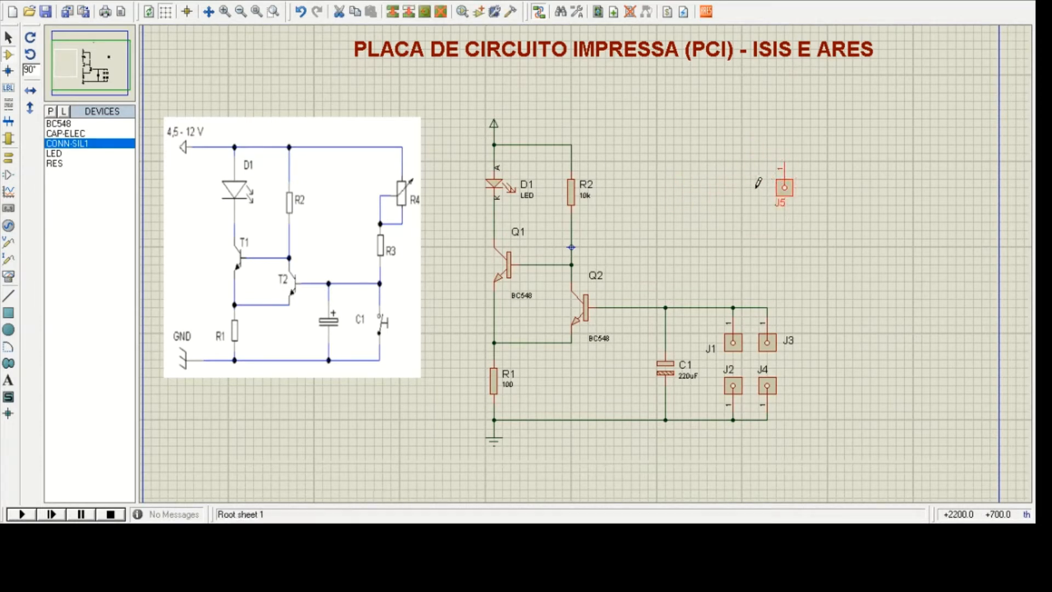
mouse_move(784, 189)
mouse_down()
mouse_move(759, 188)
mouse_move(767, 179)
mouse_up()
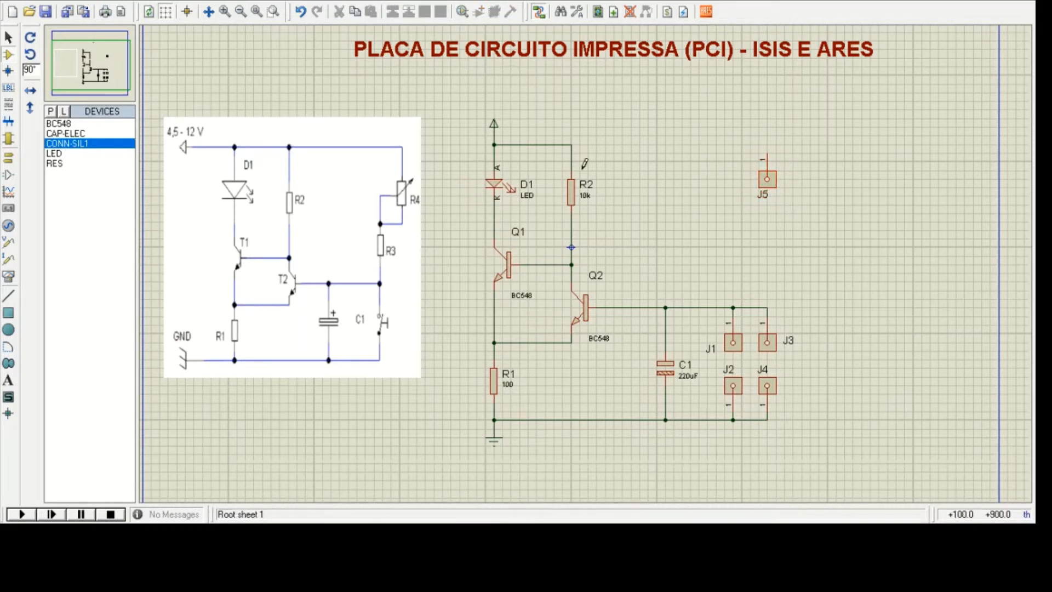
click(768, 155)
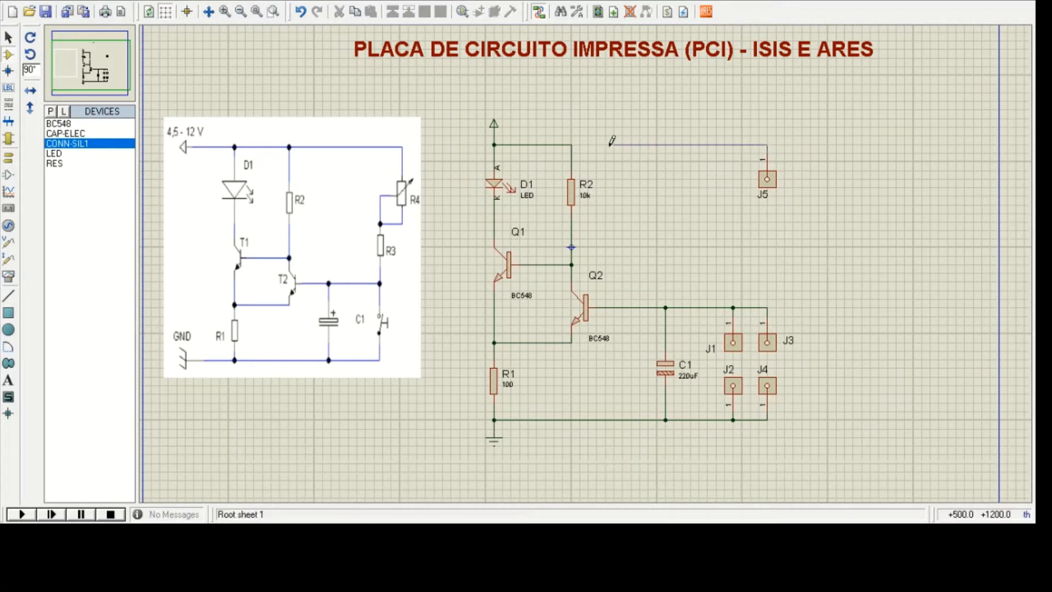
click(572, 144)
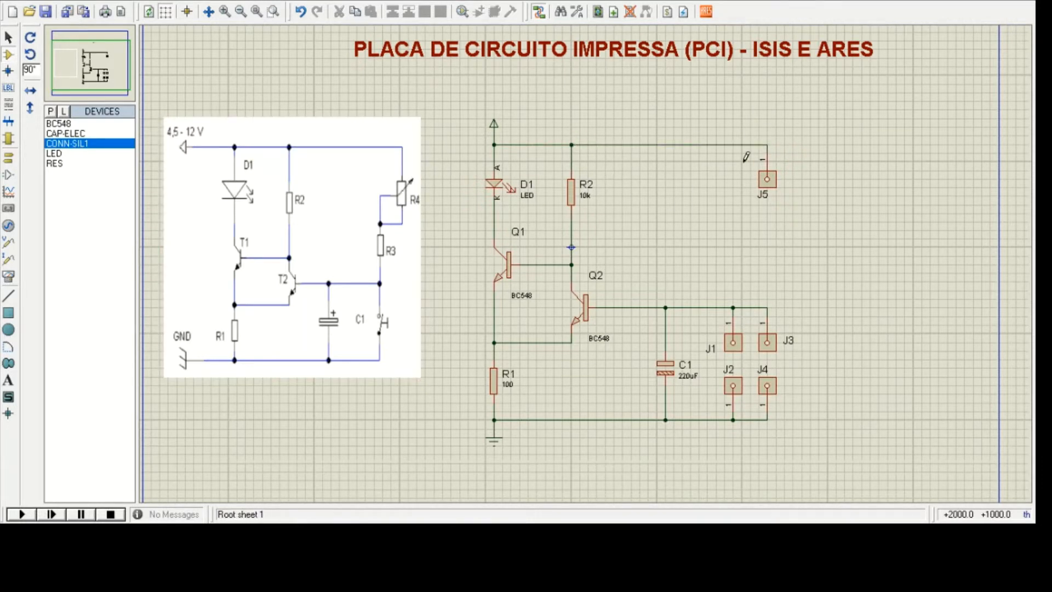
Step: Copy connector J5 as a block and place two copies in the free area to its right
click(8, 37)
drag(742, 158, 818, 213)
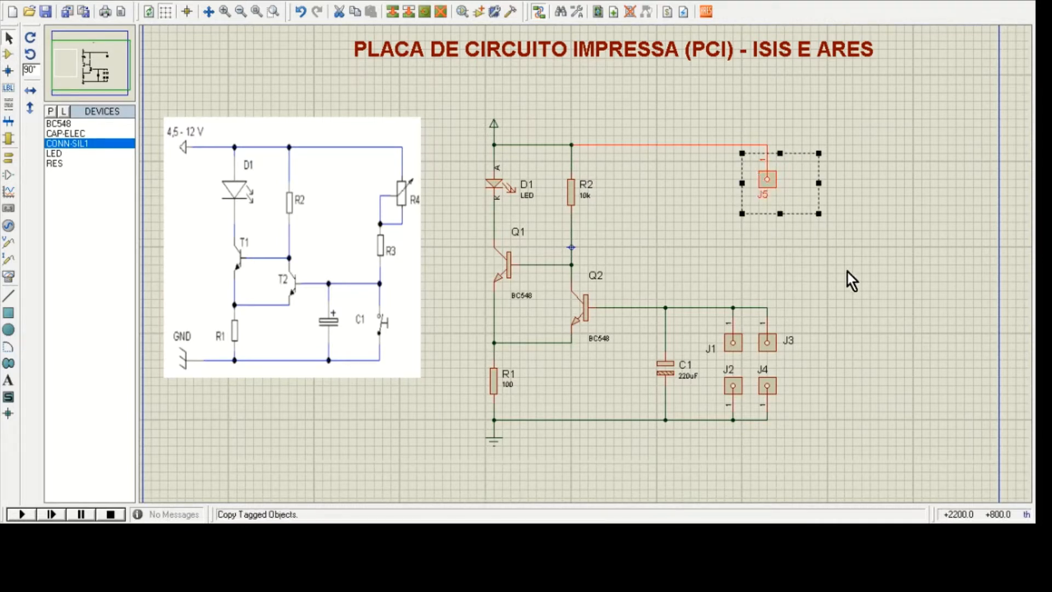
click(870, 170)
click(886, 231)
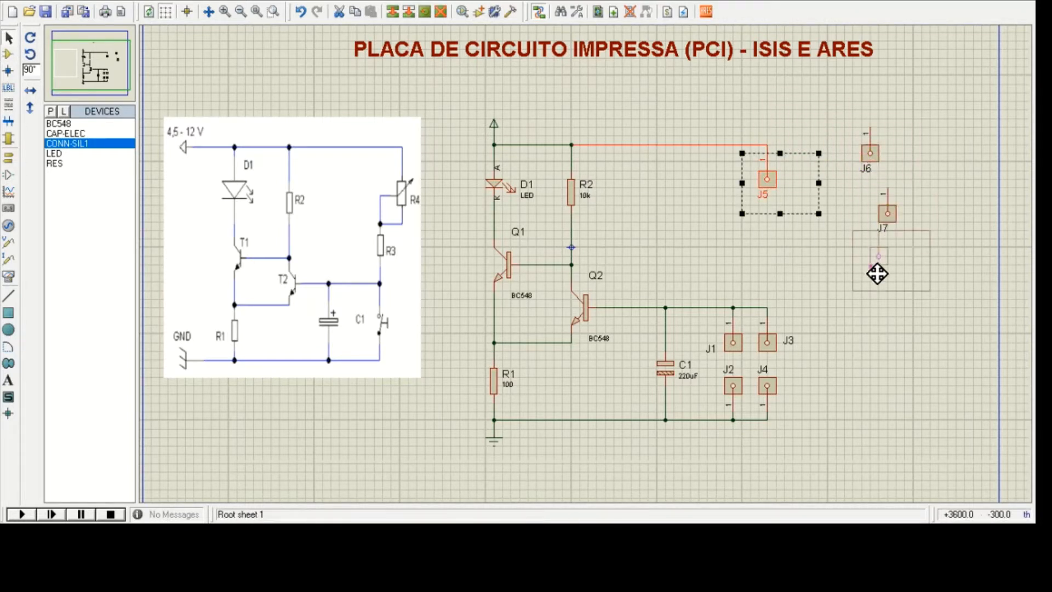
right_click(886, 282)
click(881, 283)
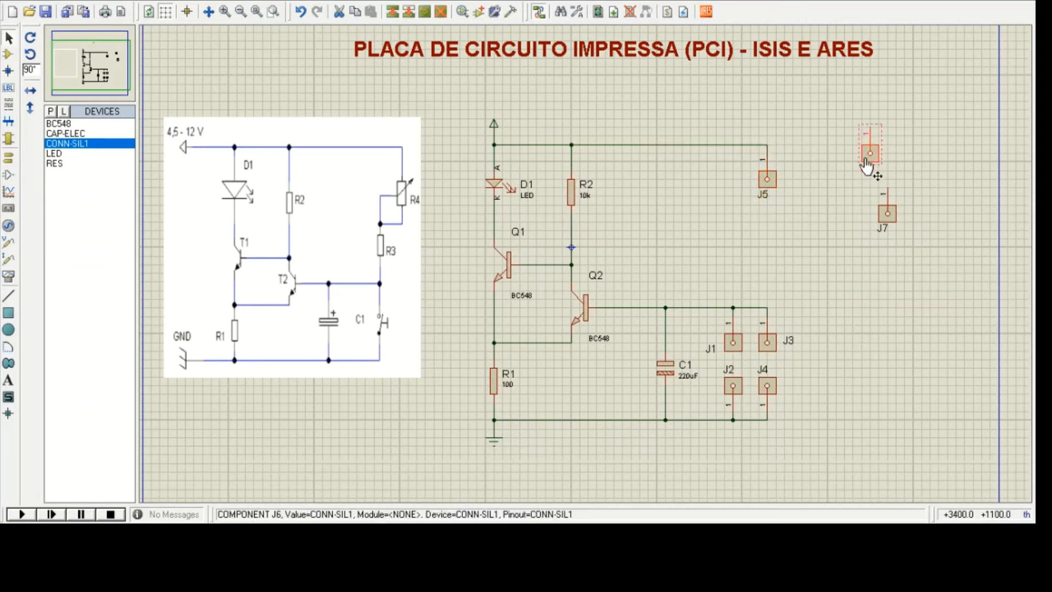
Step: Rotate connector J6 until its pin points left and place it directly below J5
key(KP_Add)
key(KP_Add)
key(KP_Add)
key(KP_Add)
key(KP_Add)
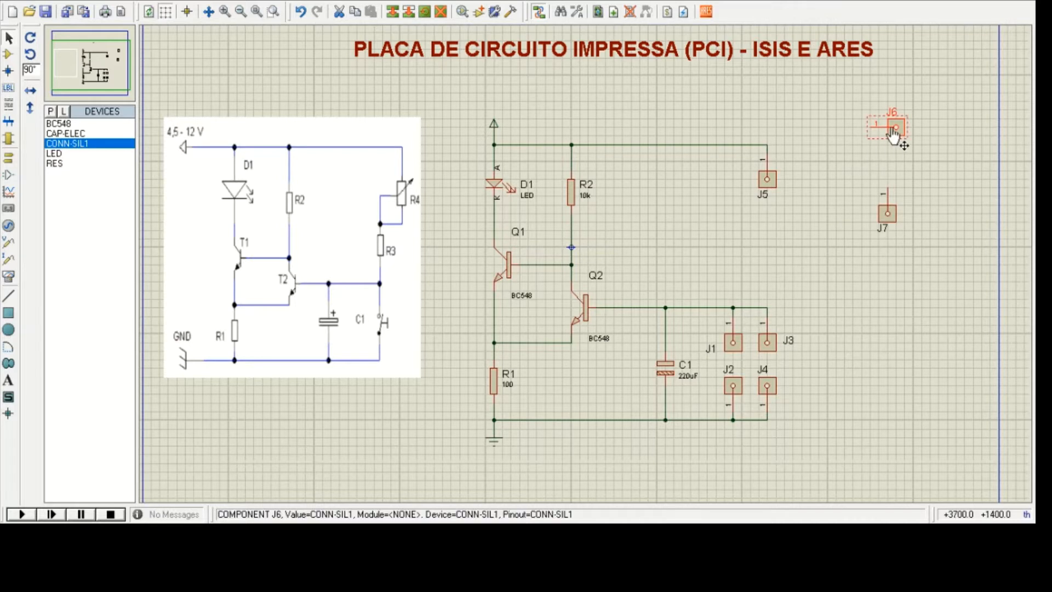
drag(894, 134, 763, 212)
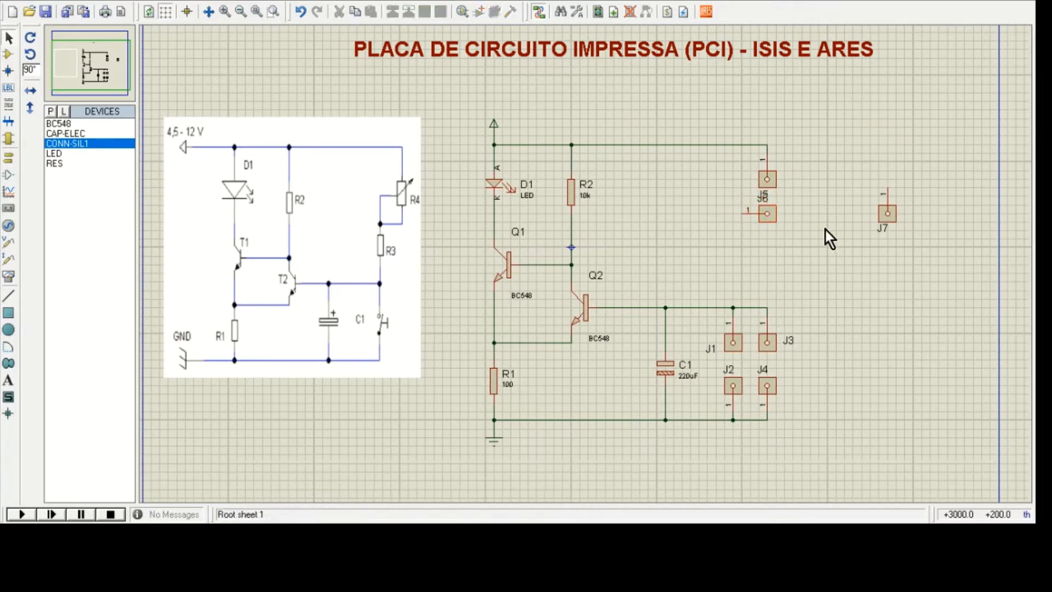
Step: Move the J6 and J5 reference labels to the right of their connectors
mouse_move(769, 207)
mouse_down()
mouse_move(786, 198)
mouse_move(787, 214)
mouse_up()
click(767, 203)
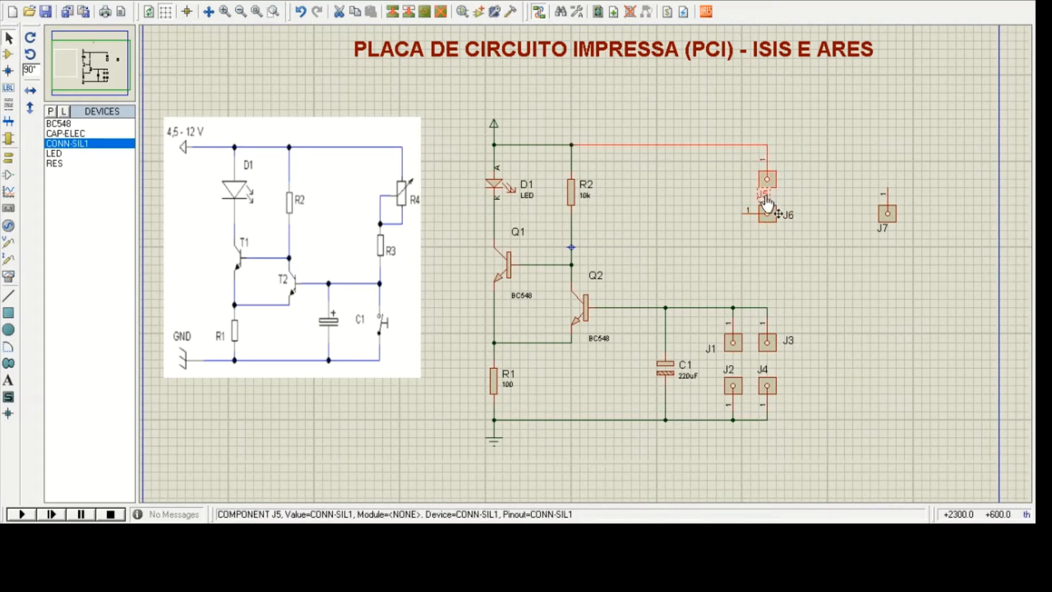
drag(790, 186, 792, 188)
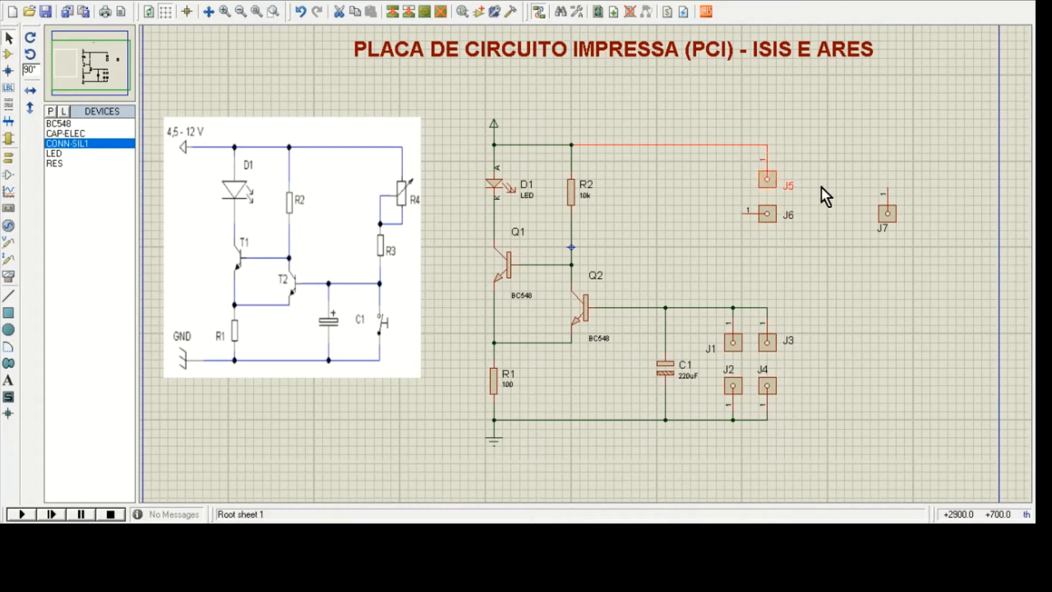
click(822, 189)
Step: Place J7 directly below J6 with its pin pointing down and its reference label on its right side
click(881, 220)
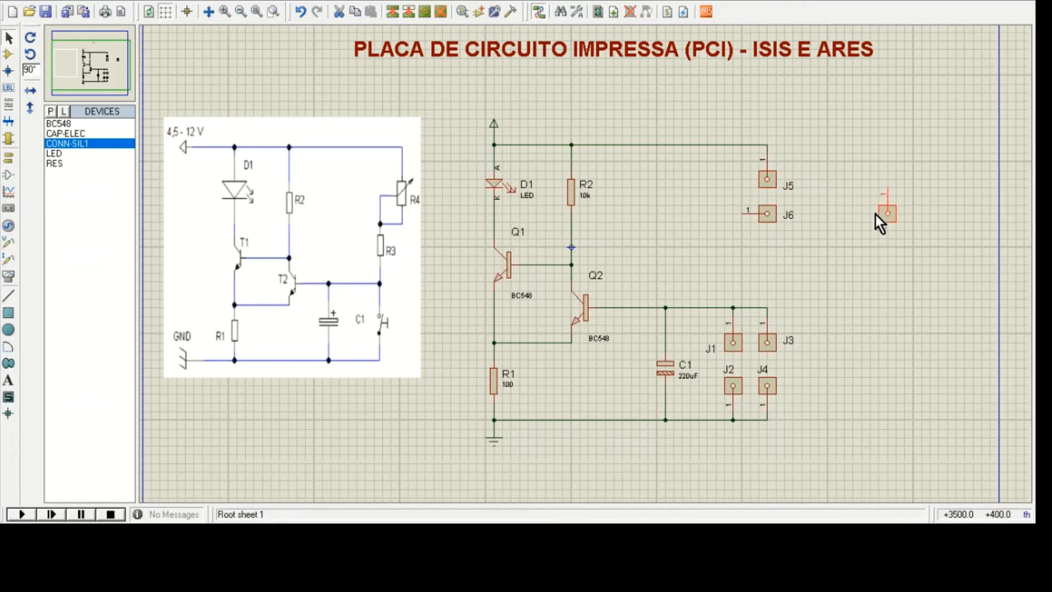
key(KP_Add)
key(KP_Add)
drag(879, 163, 811, 202)
drag(889, 171, 768, 256)
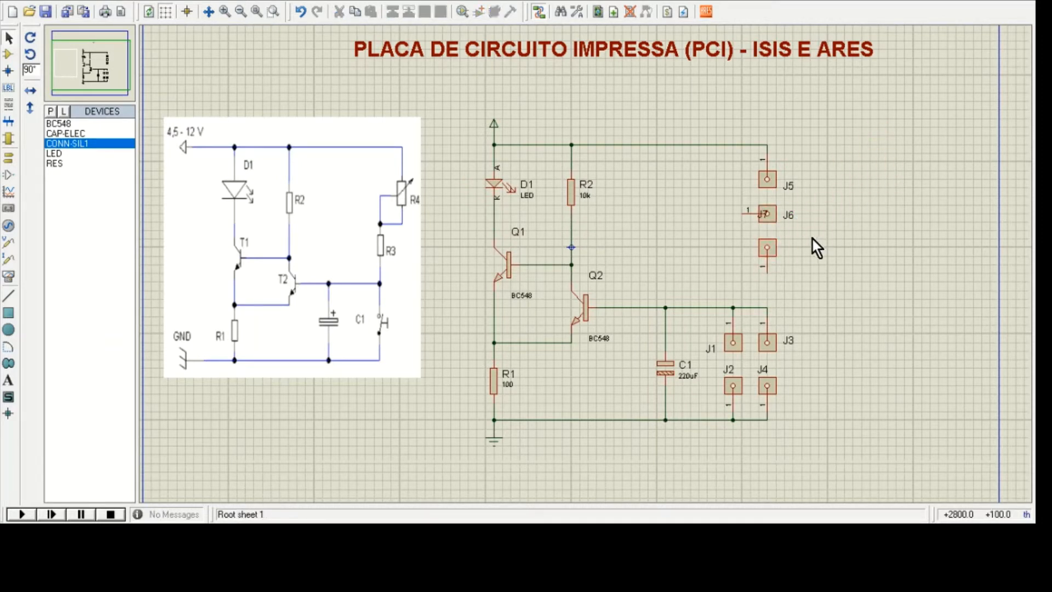
click(765, 225)
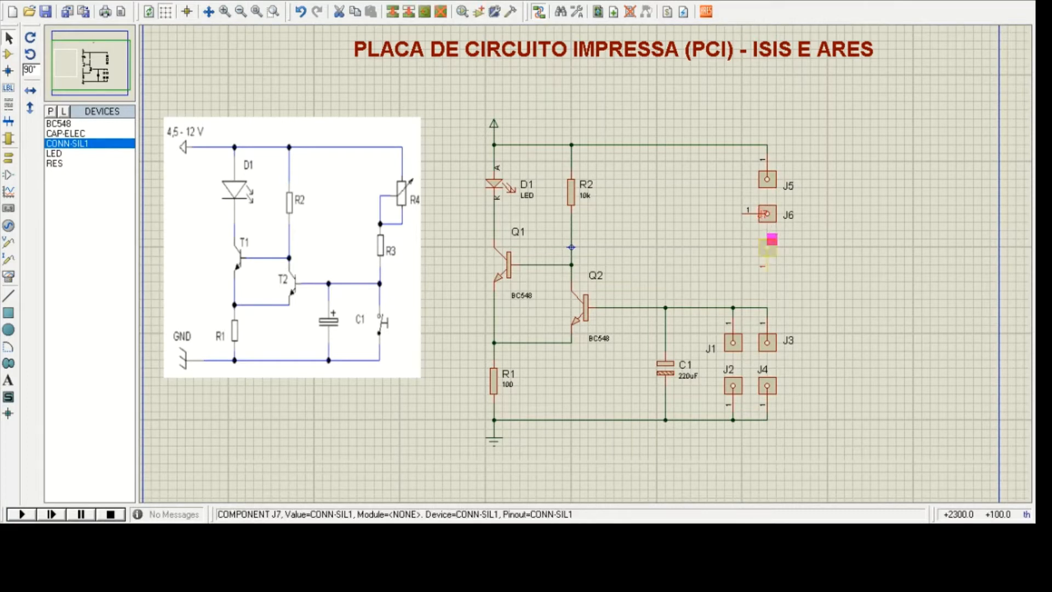
click(811, 224)
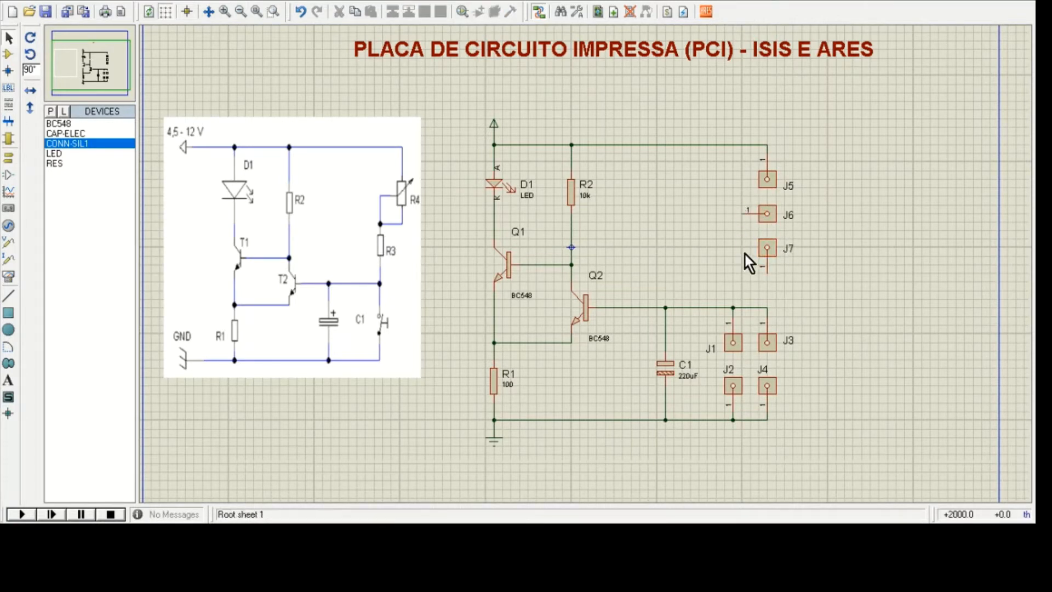
Step: Wire J6's pin to J7's pin
click(746, 215)
click(768, 267)
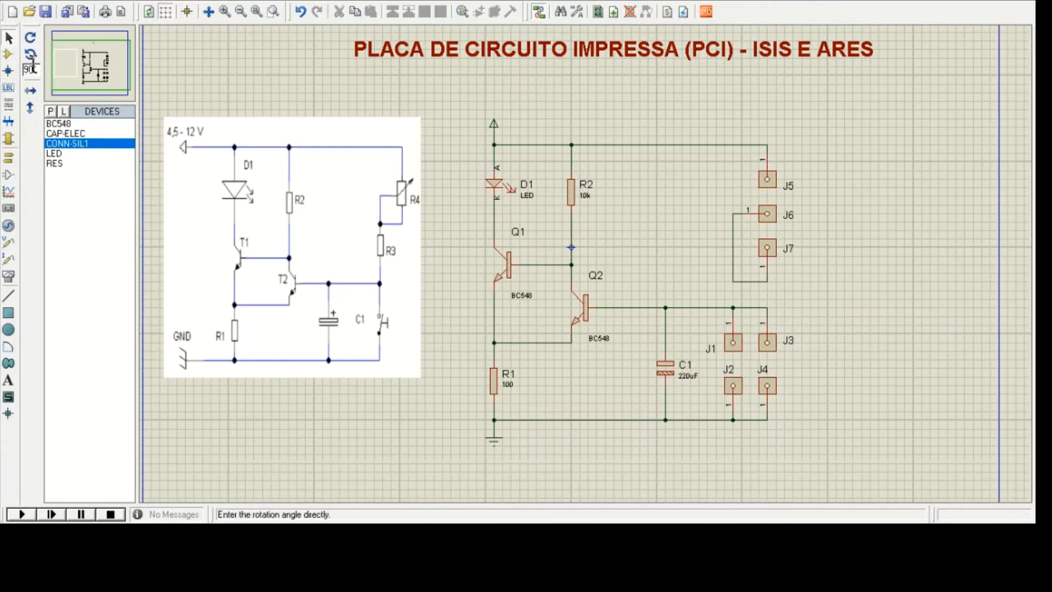
Step: Select the upper part of the circuit, with D1, R2, Q1 and J5 to J7, and move it up as a block
click(9, 37)
drag(459, 102, 821, 293)
drag(665, 214, 665, 162)
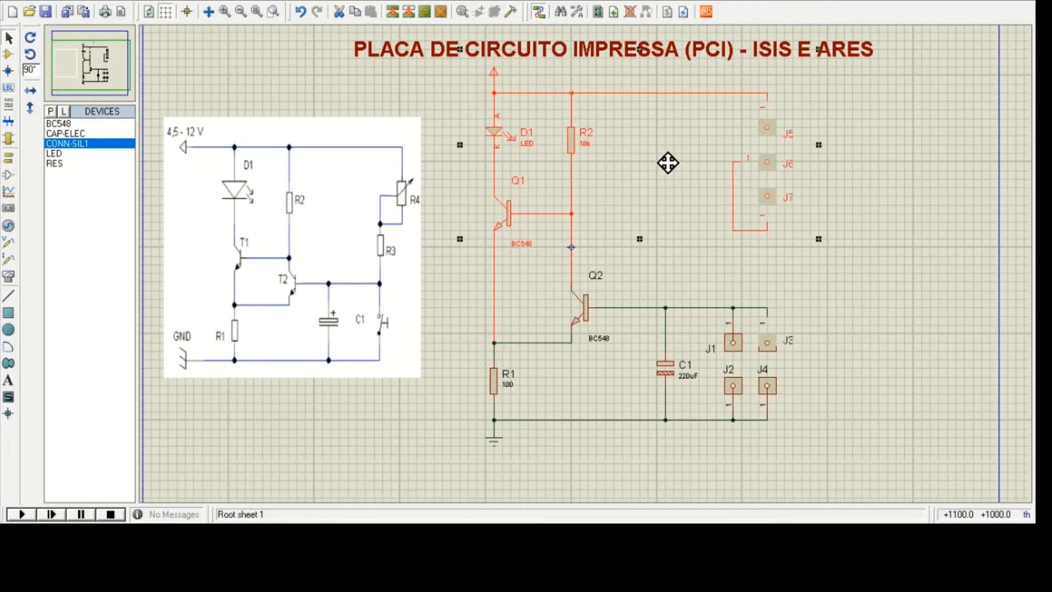
Step: Place a copy of the 10k resistor R2 below J7 in line with J3, and delete the surplus copy beside it
click(951, 210)
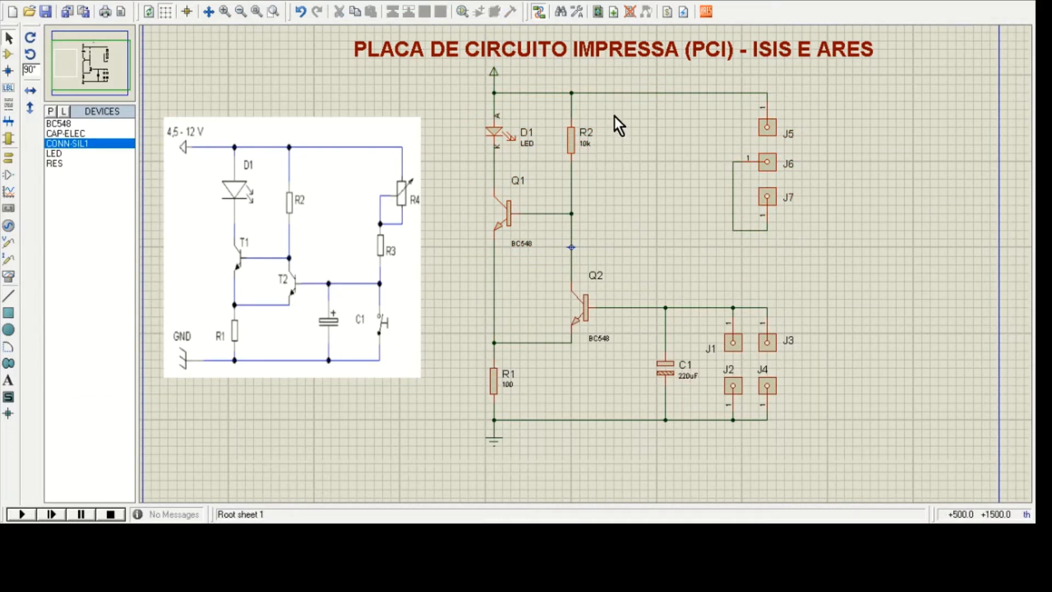
drag(614, 111, 552, 170)
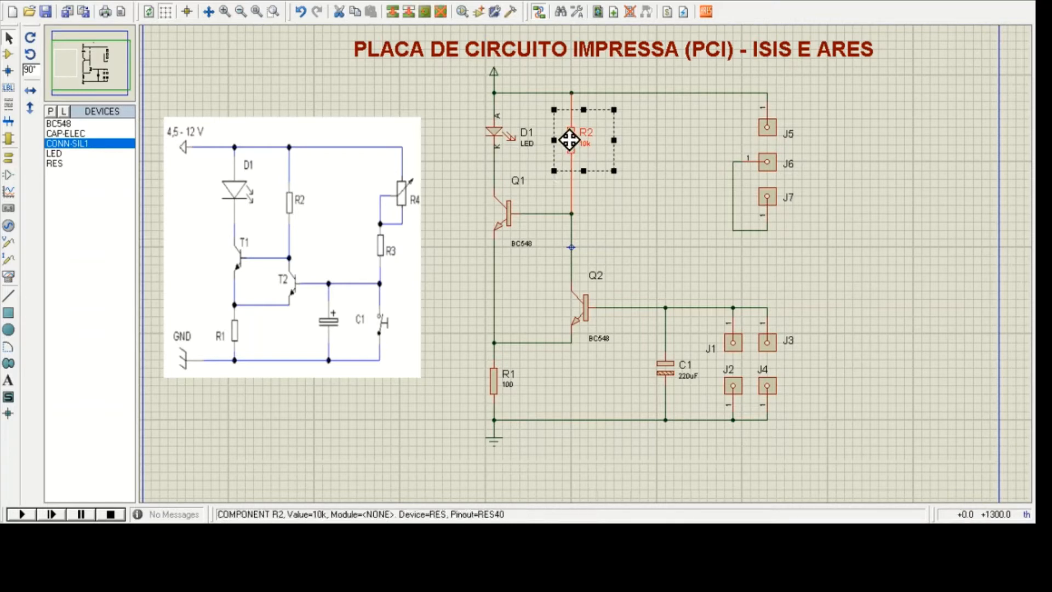
click(791, 272)
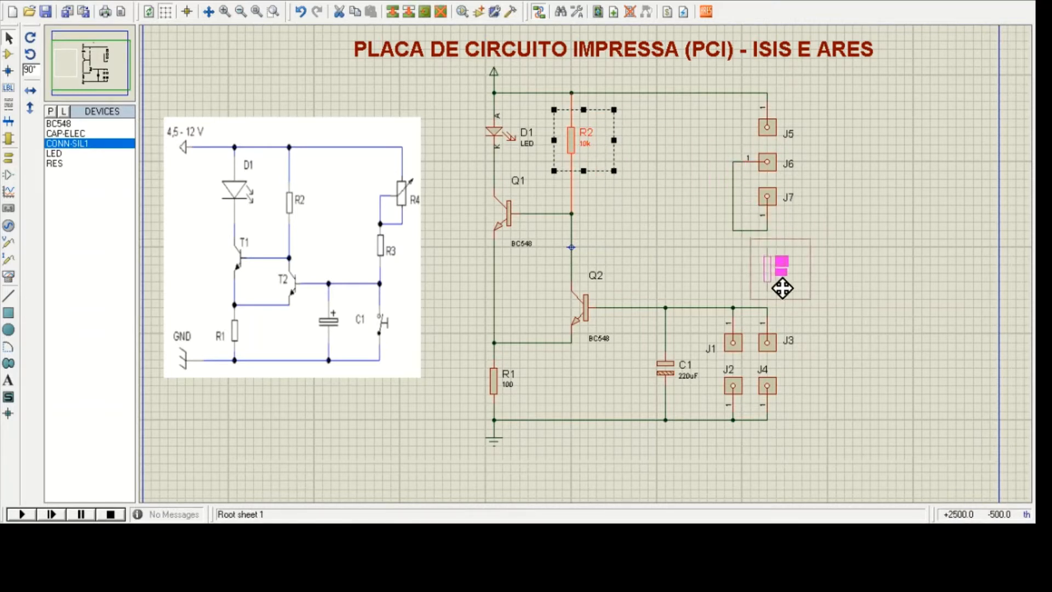
click(785, 291)
click(914, 224)
right_click(932, 240)
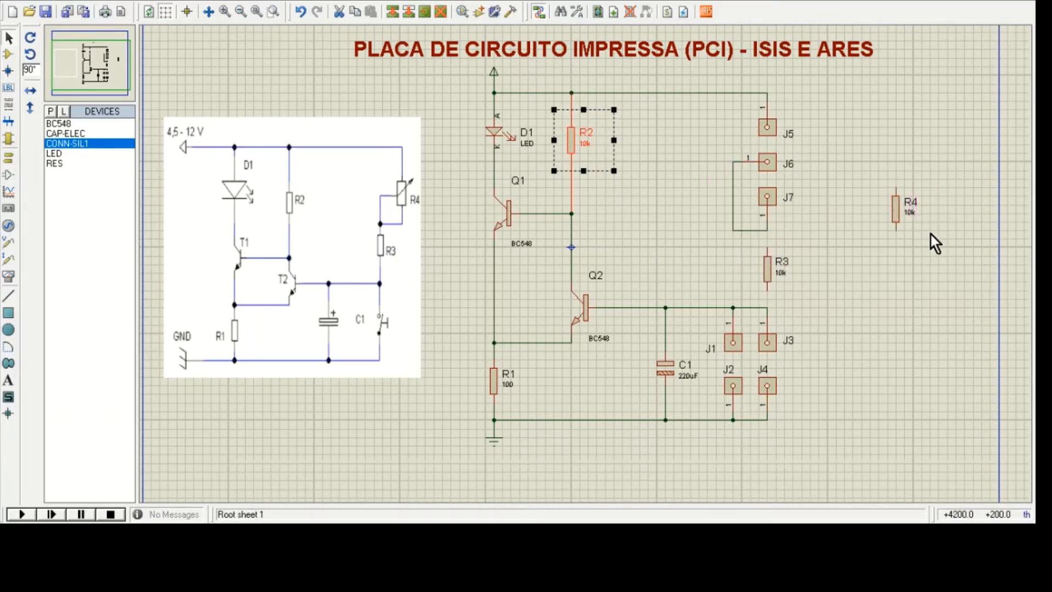
right_click(894, 214)
right_click(894, 214)
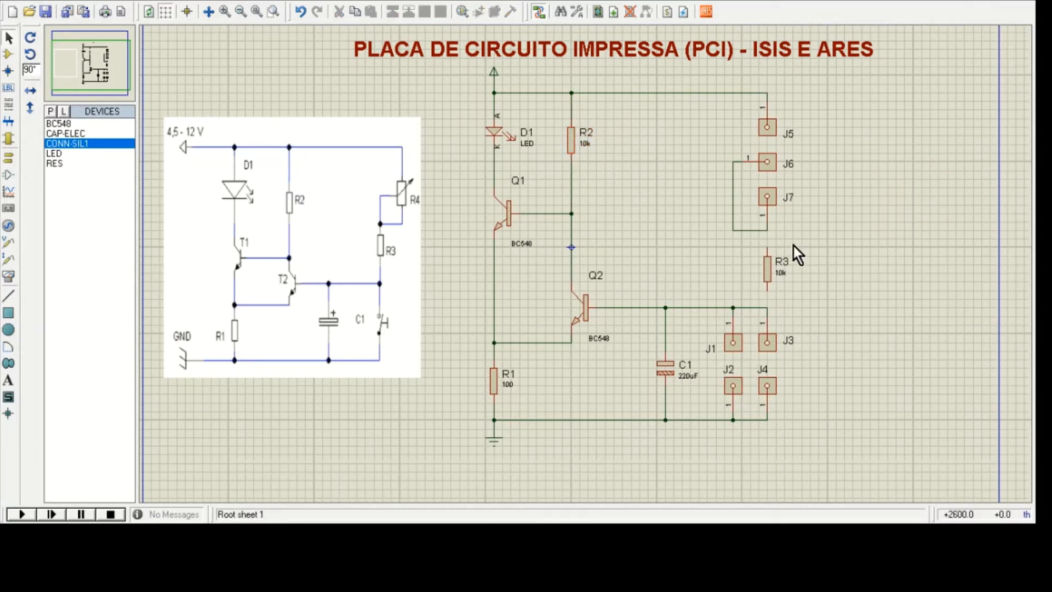
Step: Wire R3's upper end to the J6–J7 wire and its lower end to the wire above J3
click(767, 250)
click(767, 230)
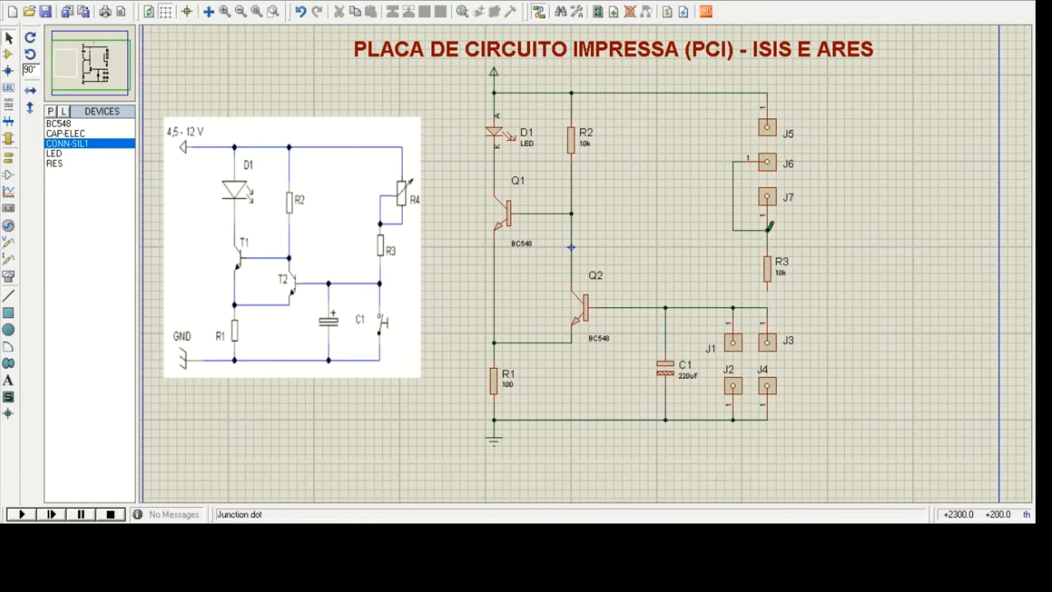
click(768, 289)
click(768, 306)
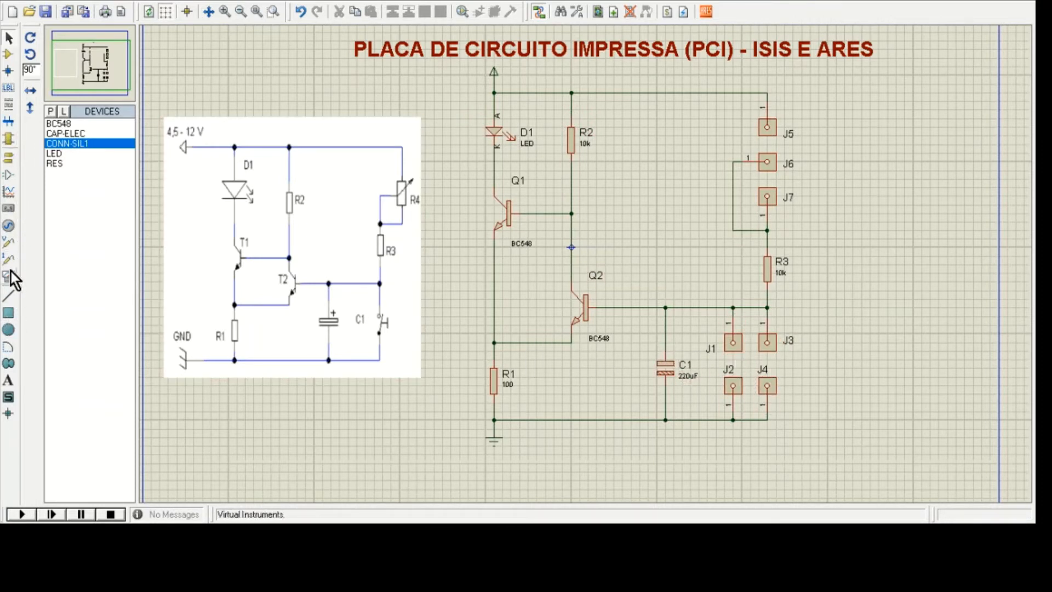
Step: Add the text labels "Chave Táctil" below J3 and "Potenciómetro 500K" near J6
click(9, 384)
click(796, 356)
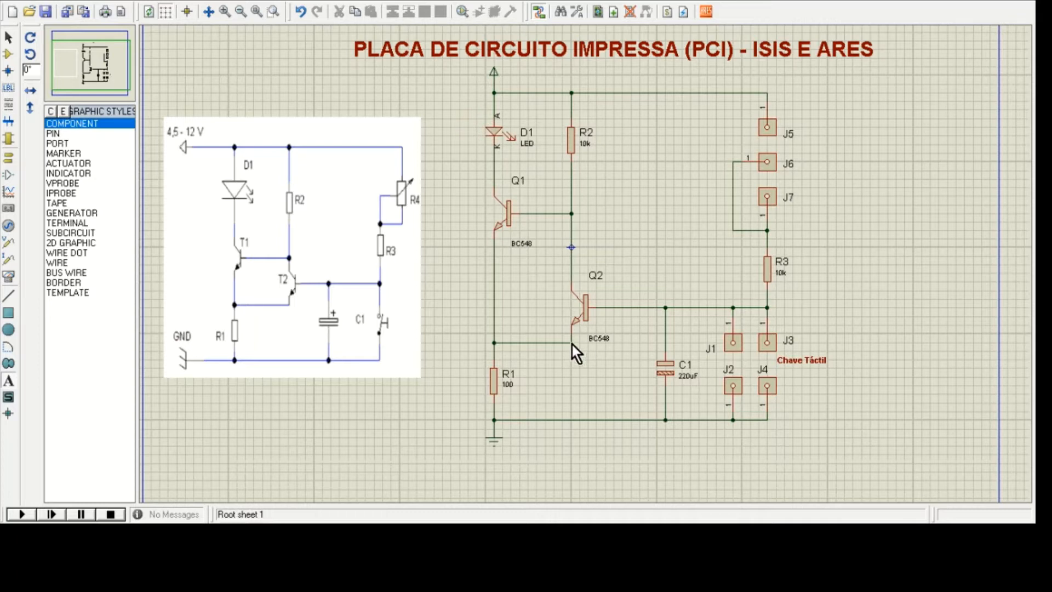
click(642, 363)
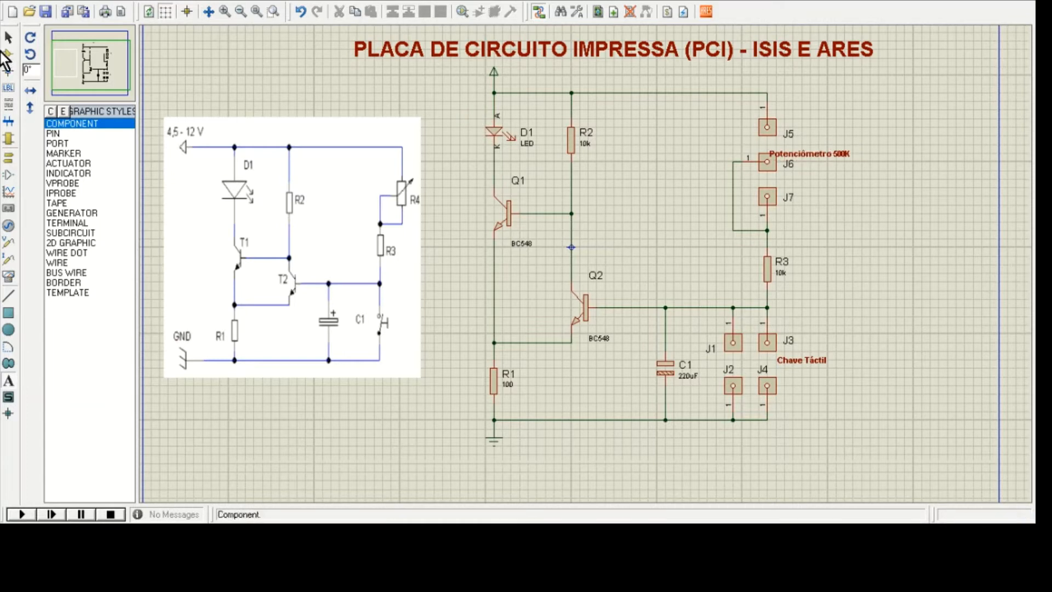
Step: Move the "Potenciómetro 500K" label just to the right of the J6 reference
click(9, 39)
click(819, 160)
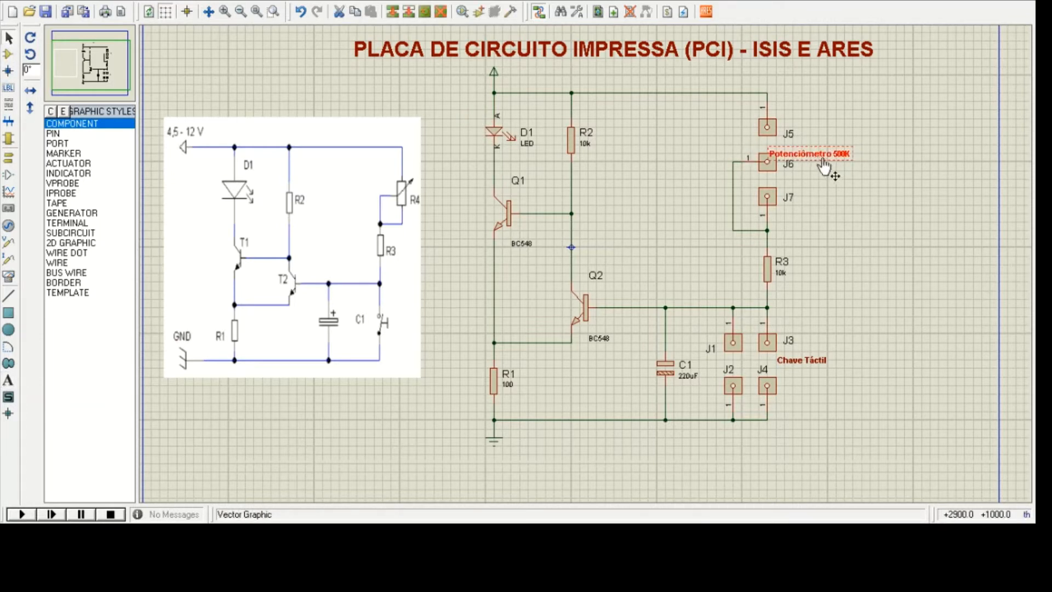
drag(825, 166, 858, 174)
click(884, 252)
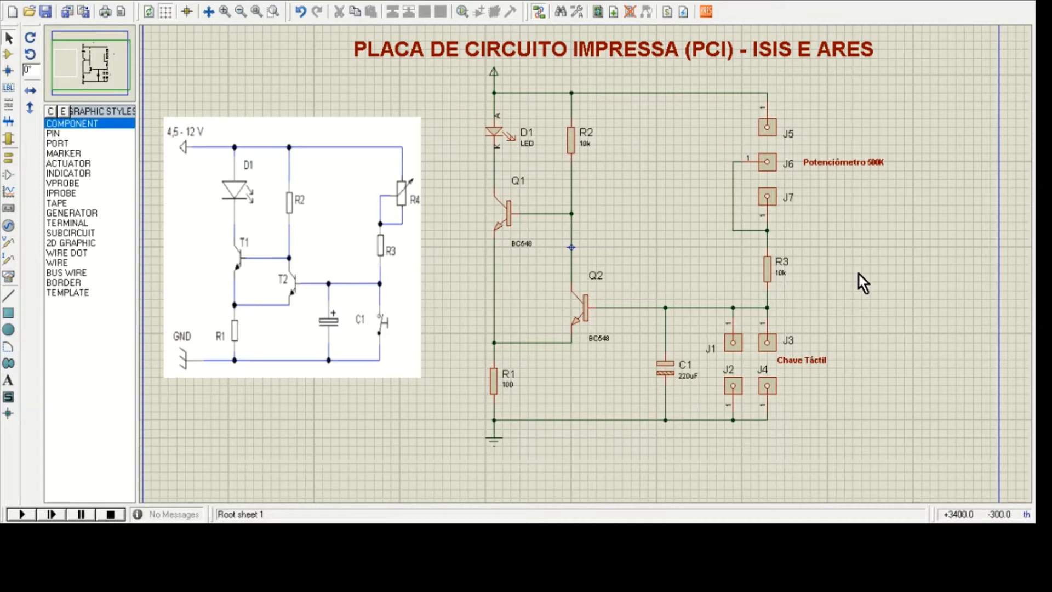
Step: Save the schematic and transfer its netlist to ARES for the board layout
key(ctrl+s)
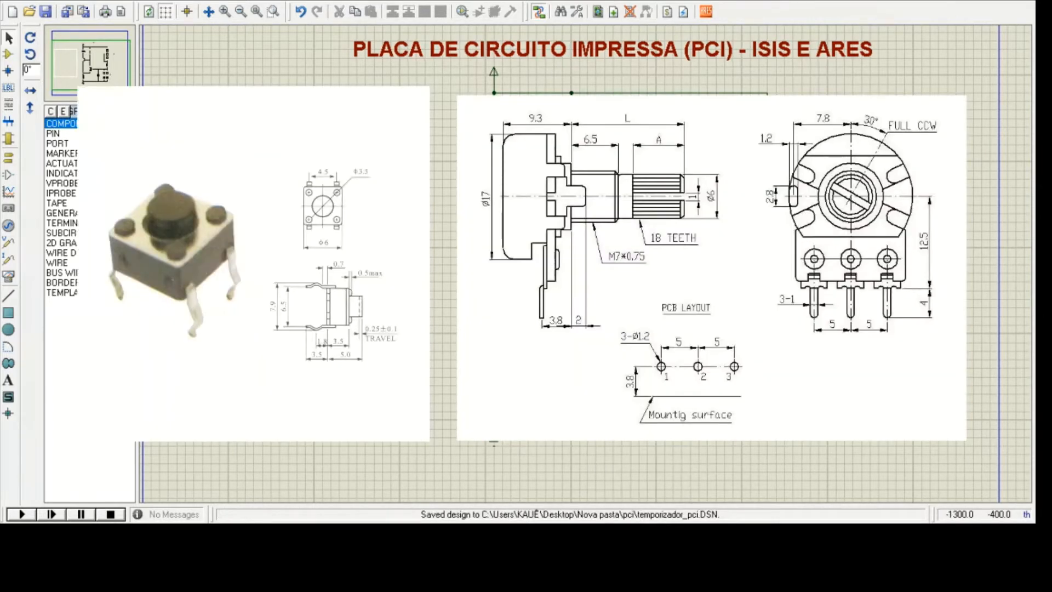
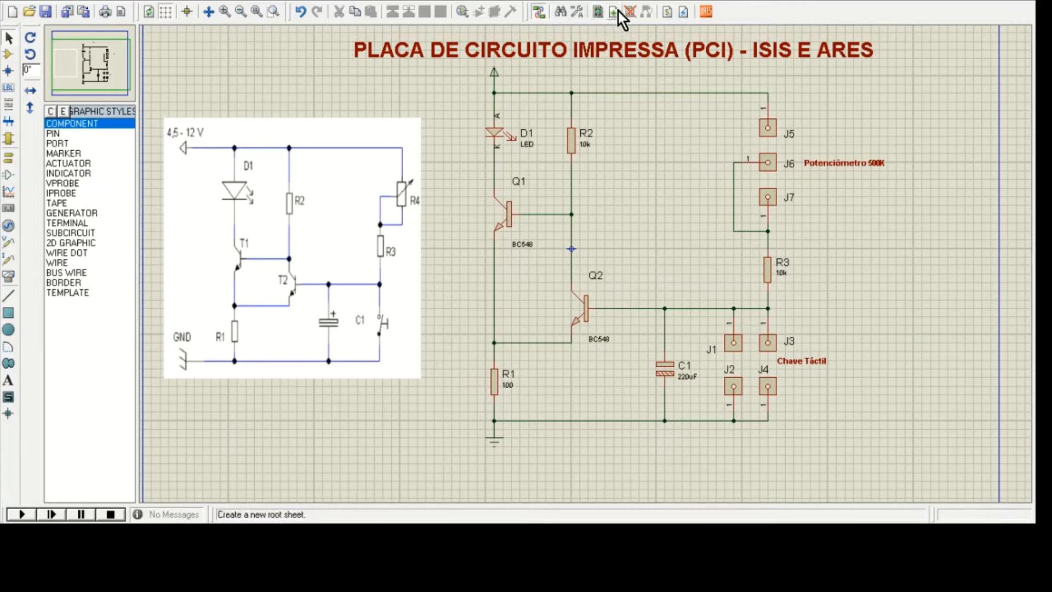
click(669, 16)
click(707, 11)
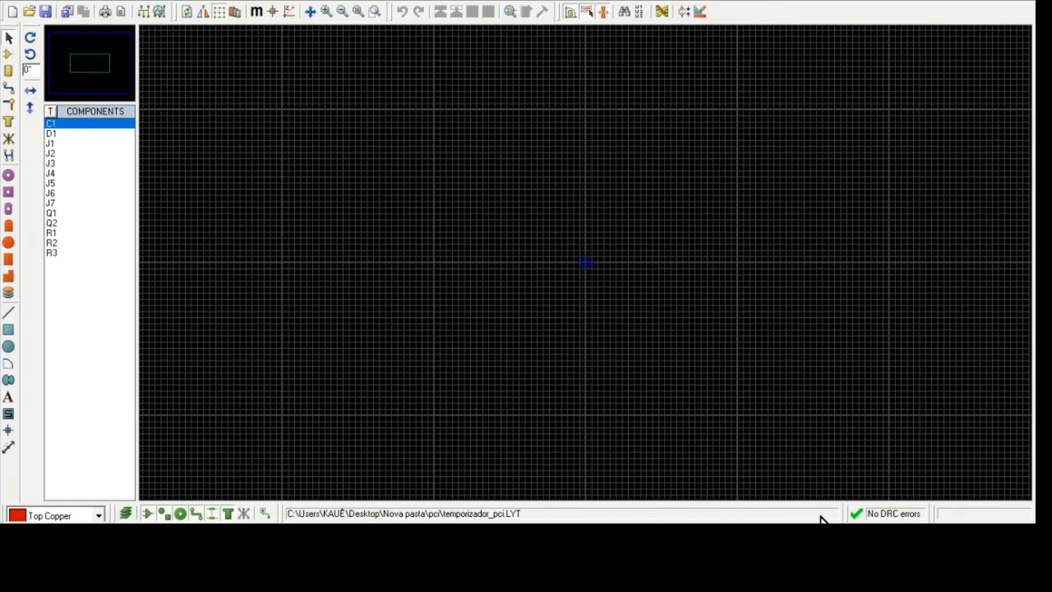
Step: Preview the footprints of the listed components, including D1 and the resistors
click(11, 55)
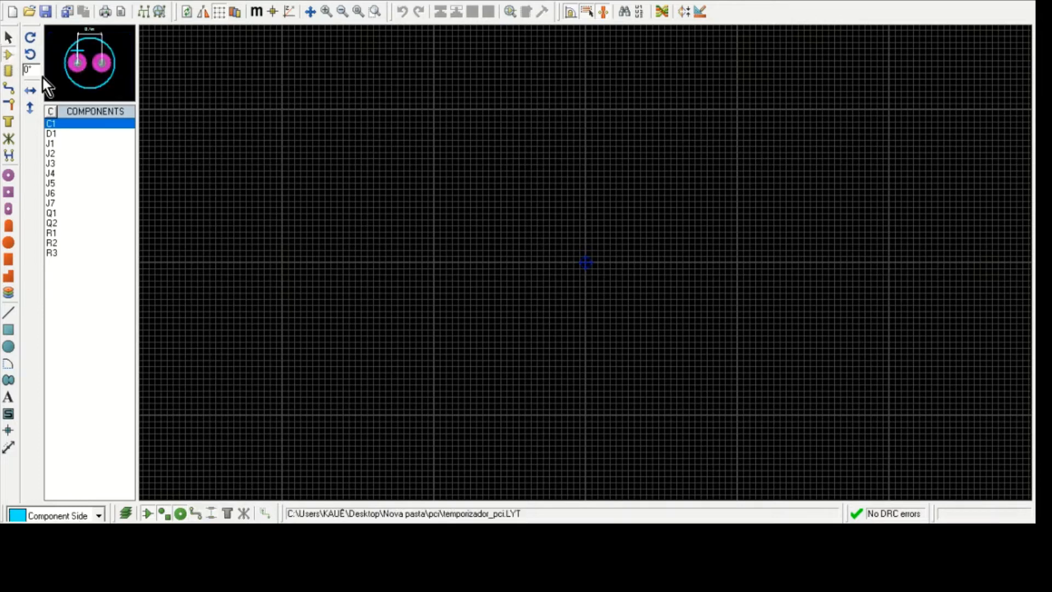
click(109, 134)
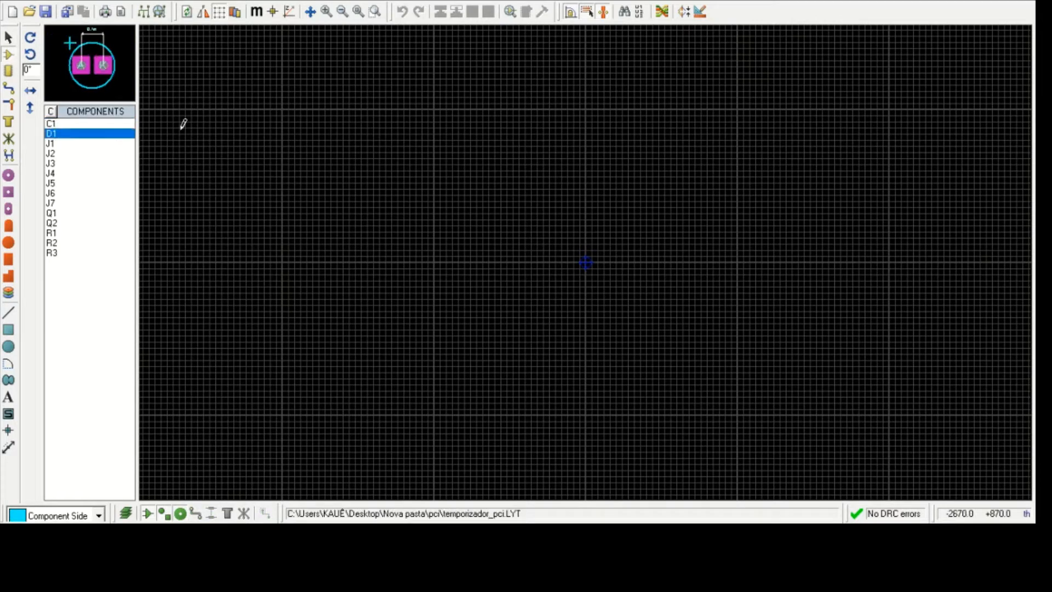
drag(68, 252, 97, 223)
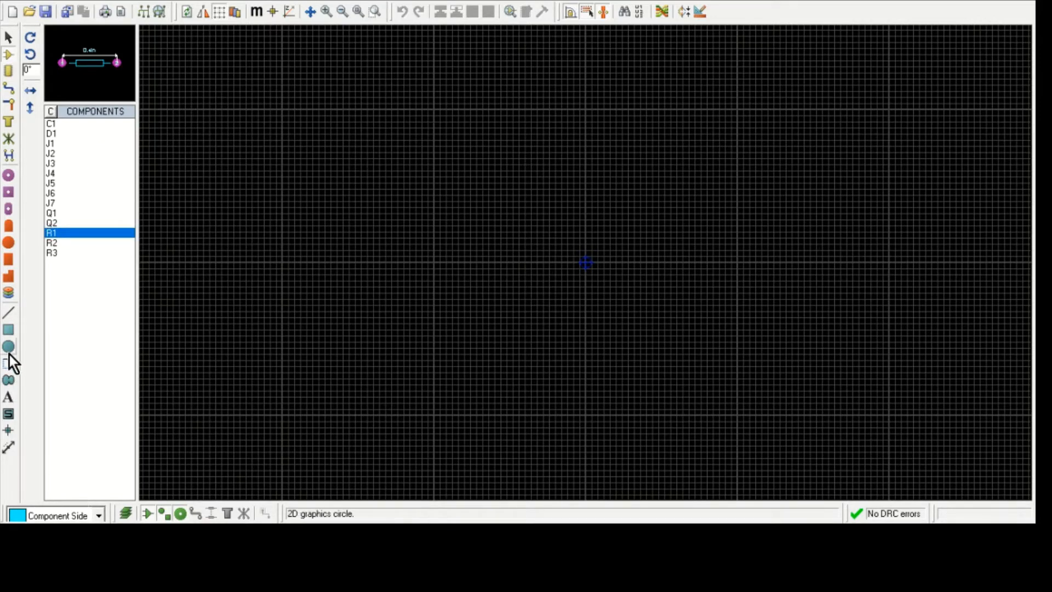
scroll(583, 258, down, 6)
scroll(586, 262, up, 3)
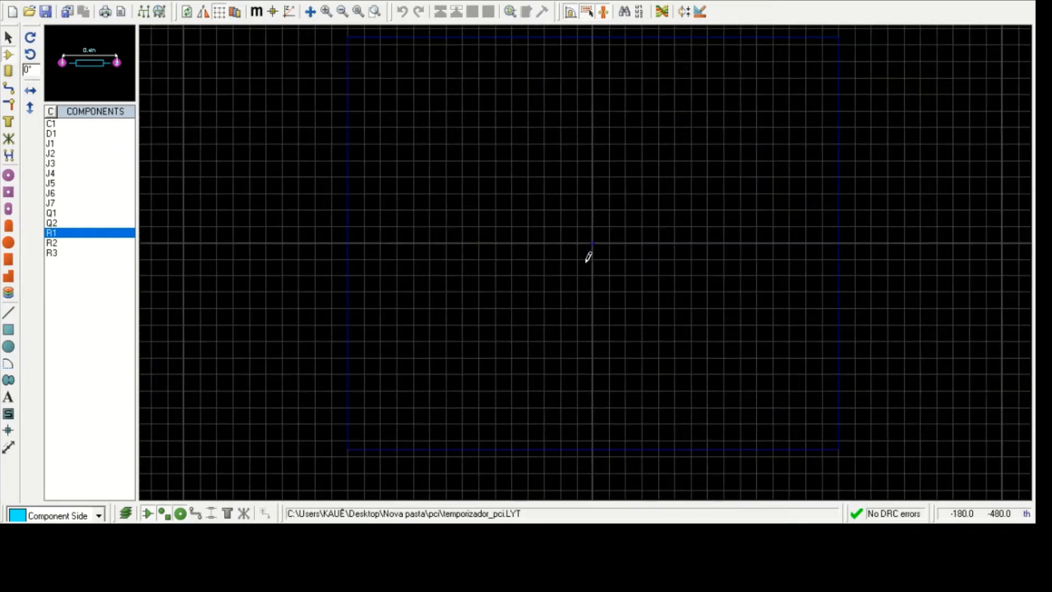
scroll(587, 261, down, 2)
scroll(586, 261, up, 3)
scroll(587, 261, down, 3)
scroll(587, 260, up, 4)
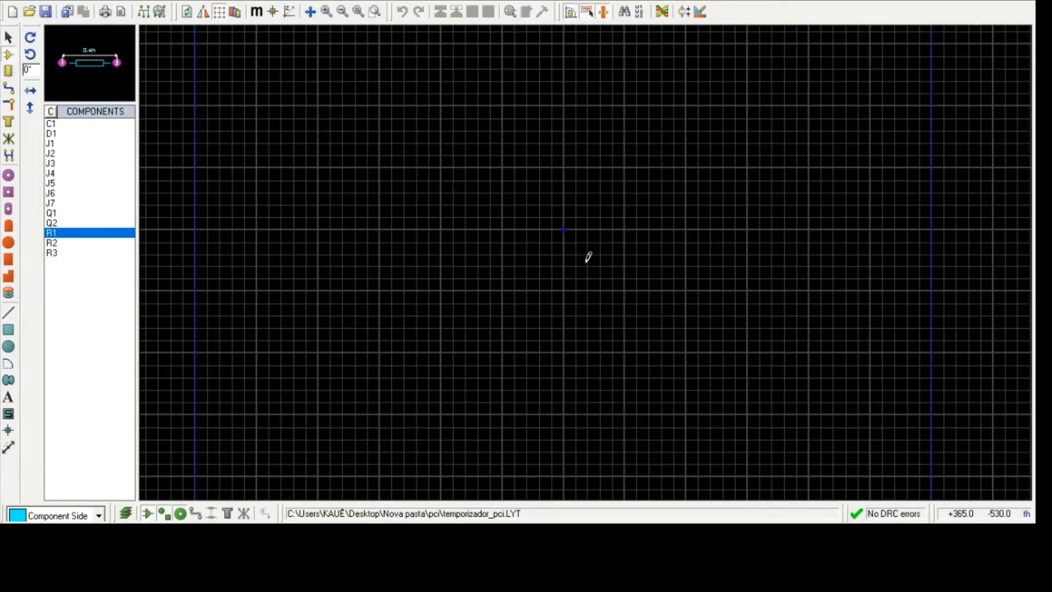
scroll(587, 256, down, 3)
scroll(587, 256, up, 1)
scroll(587, 256, down, 1)
scroll(587, 256, up, 3)
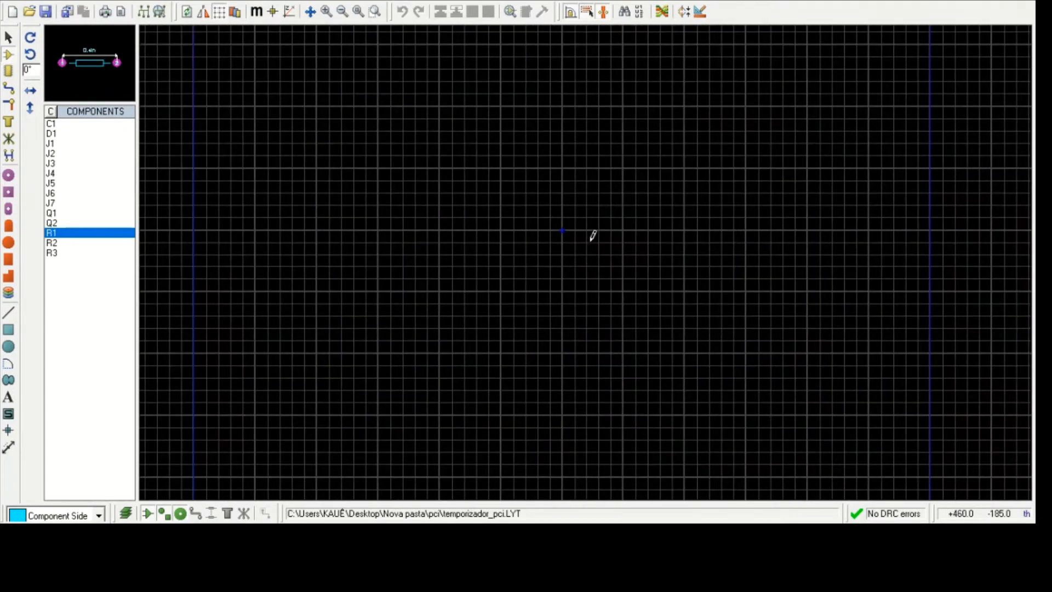
scroll(586, 238, down, 1)
Step: Draw a rectangular board outline around the sheet's origin on the Board Edge layer
middle_click(593, 232)
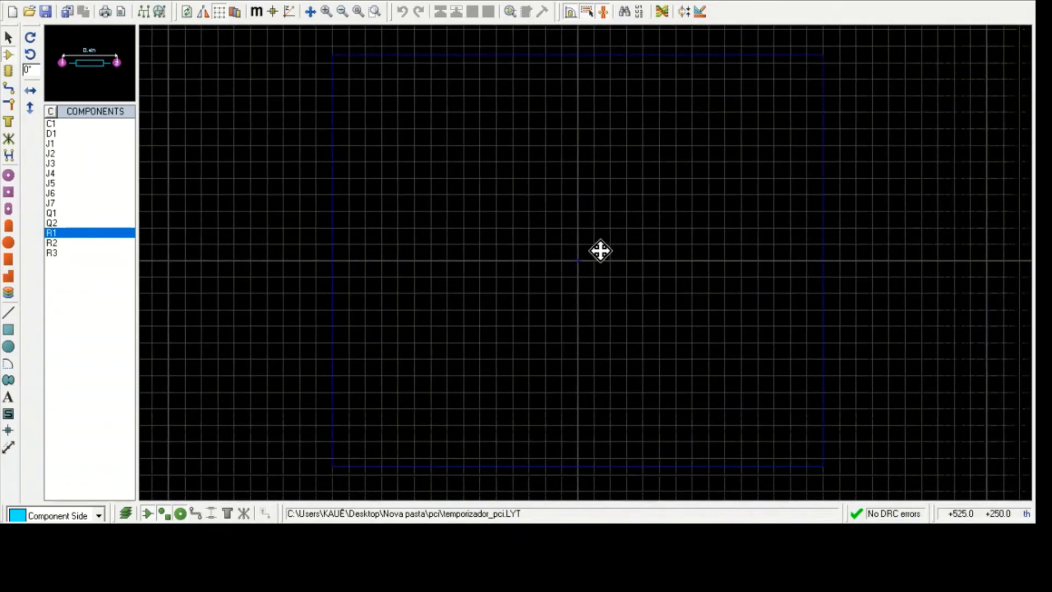
click(600, 250)
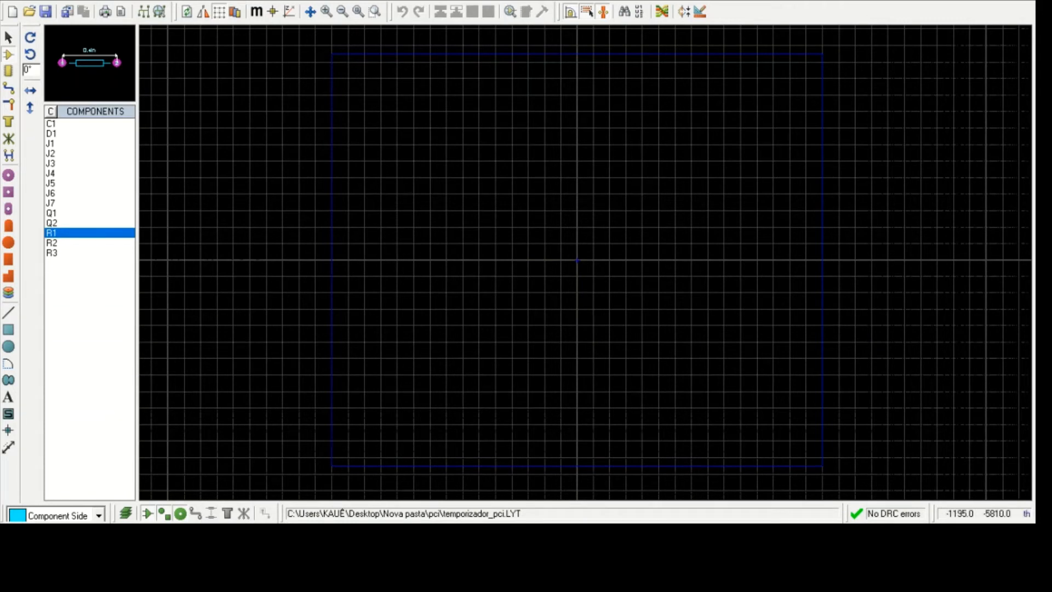
click(11, 328)
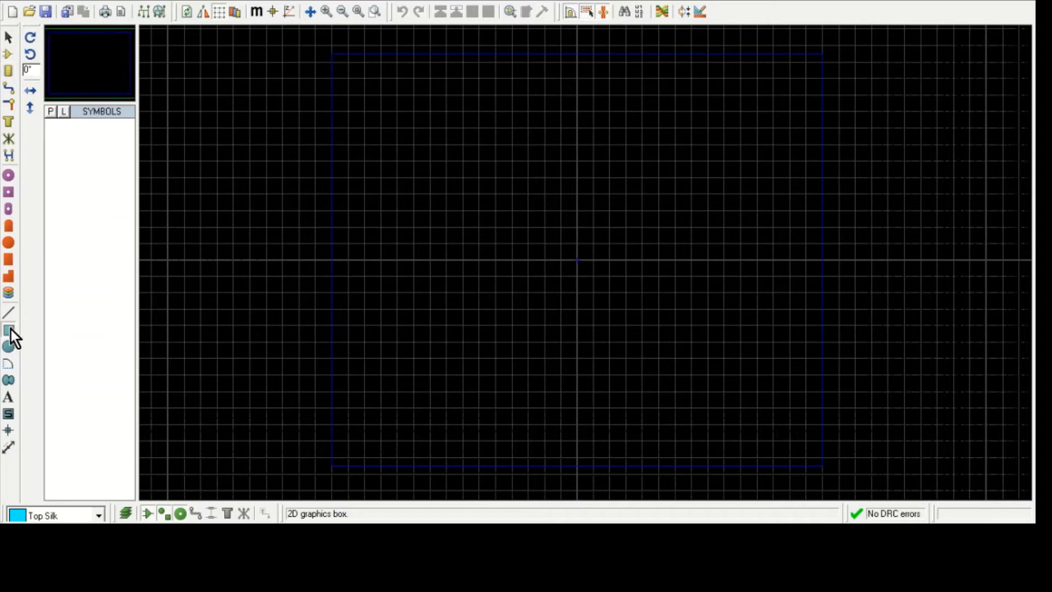
click(71, 502)
mouse_move(465, 192)
mouse_down()
mouse_move(642, 324)
mouse_move(643, 336)
mouse_up()
scroll(768, 239, up, 1)
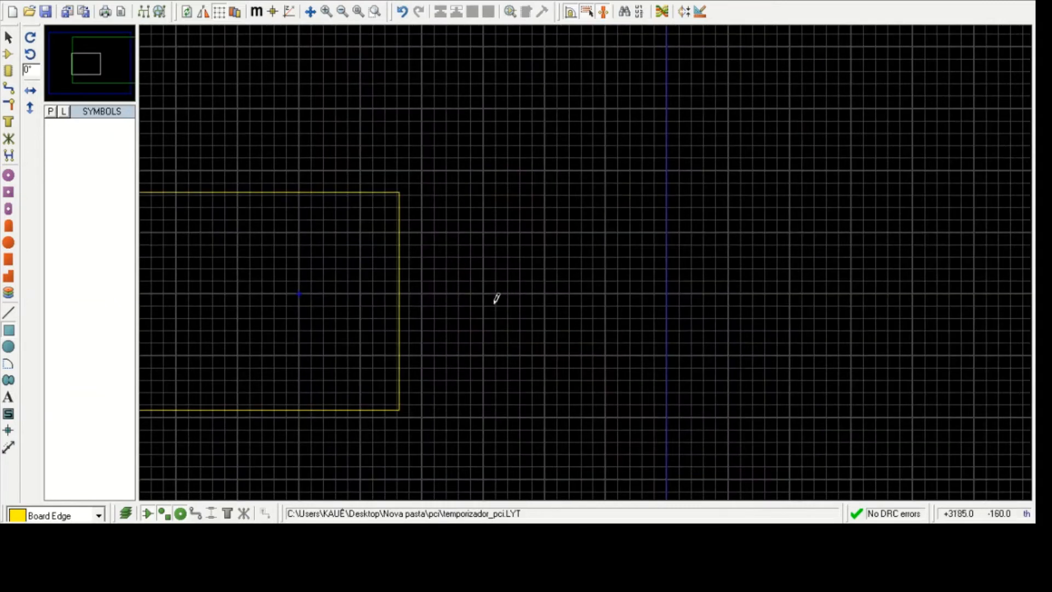
middle_click(574, 280)
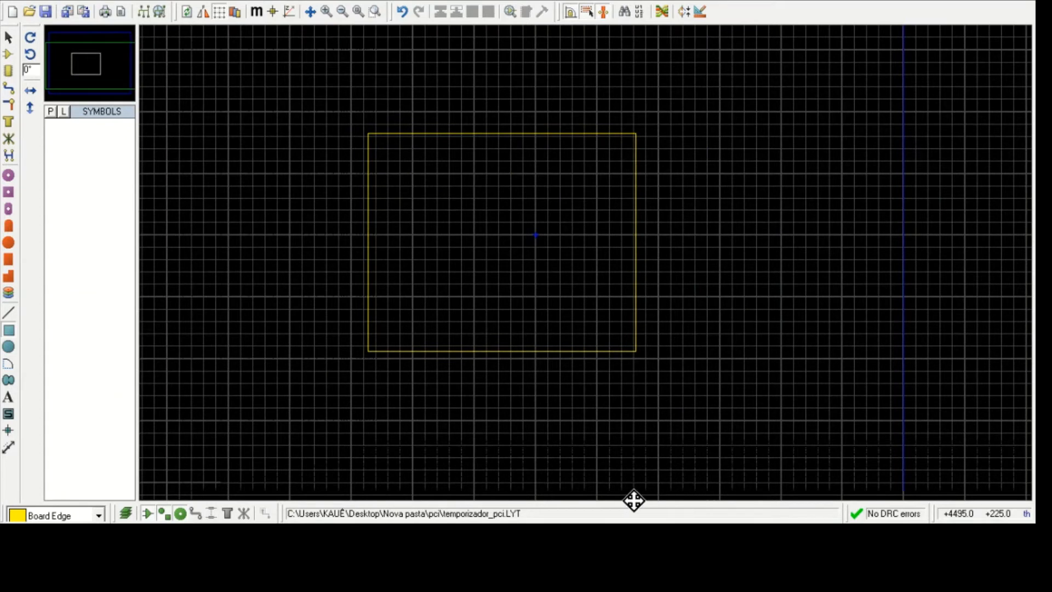
click(724, 490)
middle_click(663, 374)
click(817, 94)
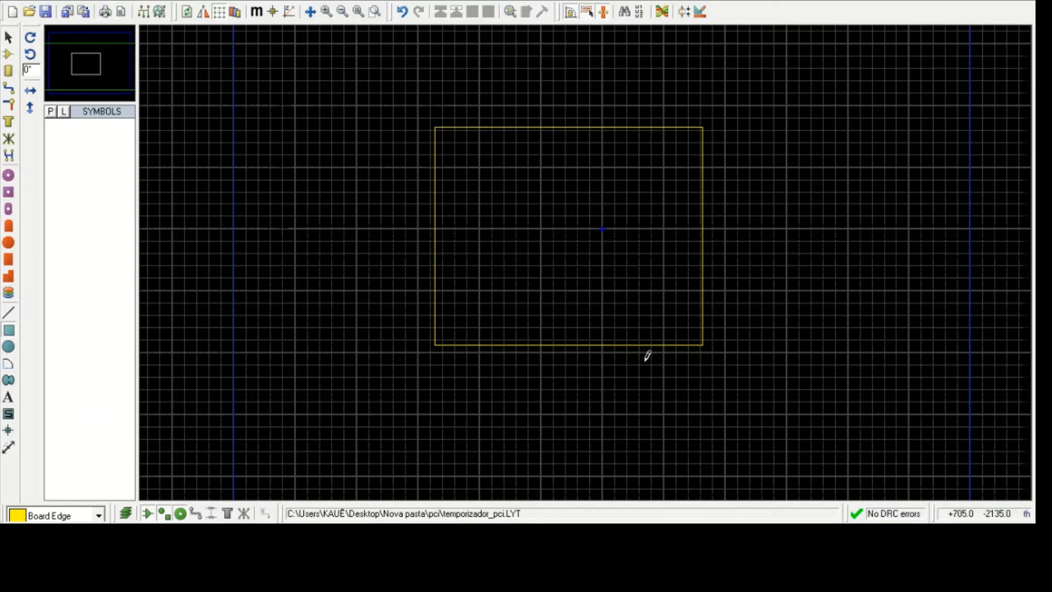
Step: Dimension the width of the board outline just below its bottom edge on the Top Silk layer
scroll(643, 244, up, 3)
middle_click(543, 302)
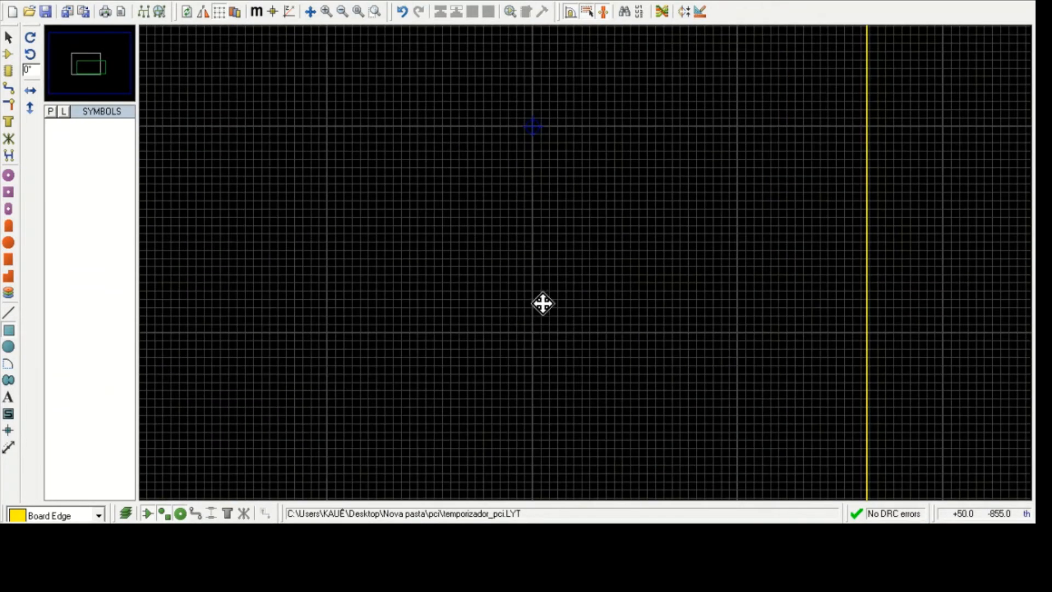
scroll(780, 105, down, 1)
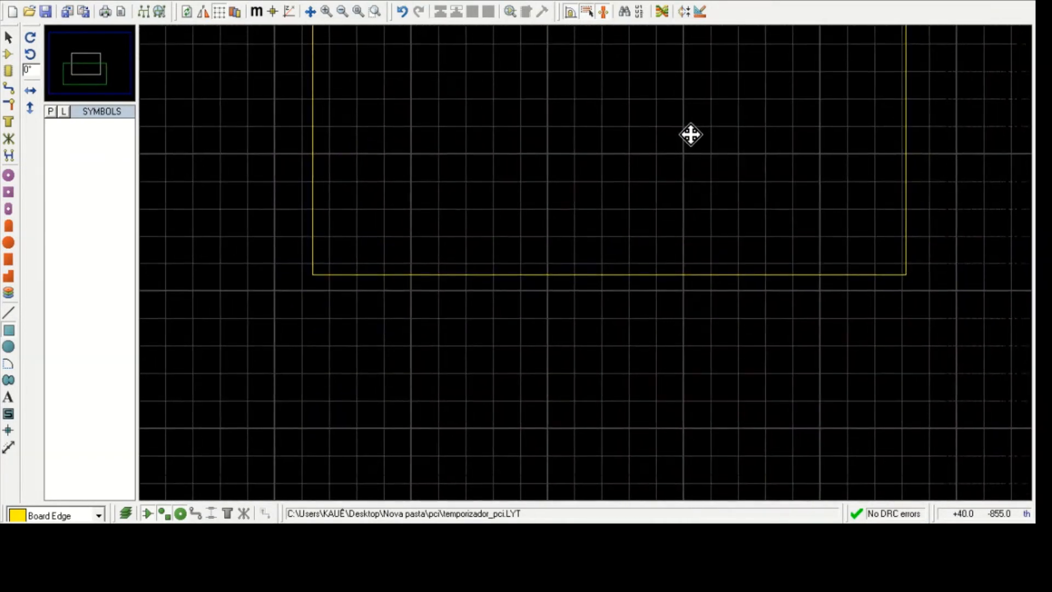
scroll(594, 263, up, 1)
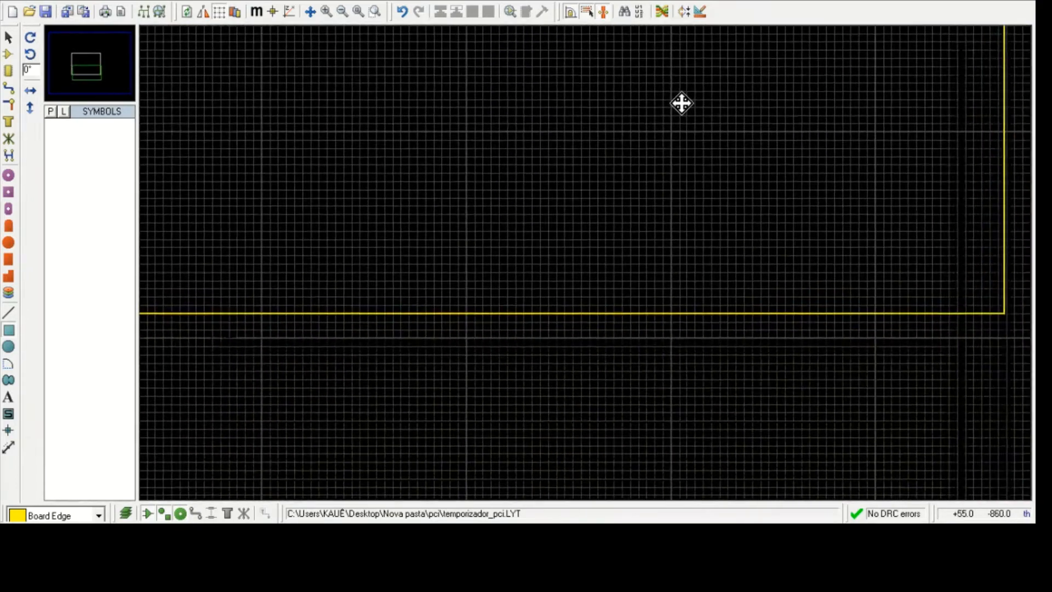
scroll(681, 103, down, 1)
click(695, 123)
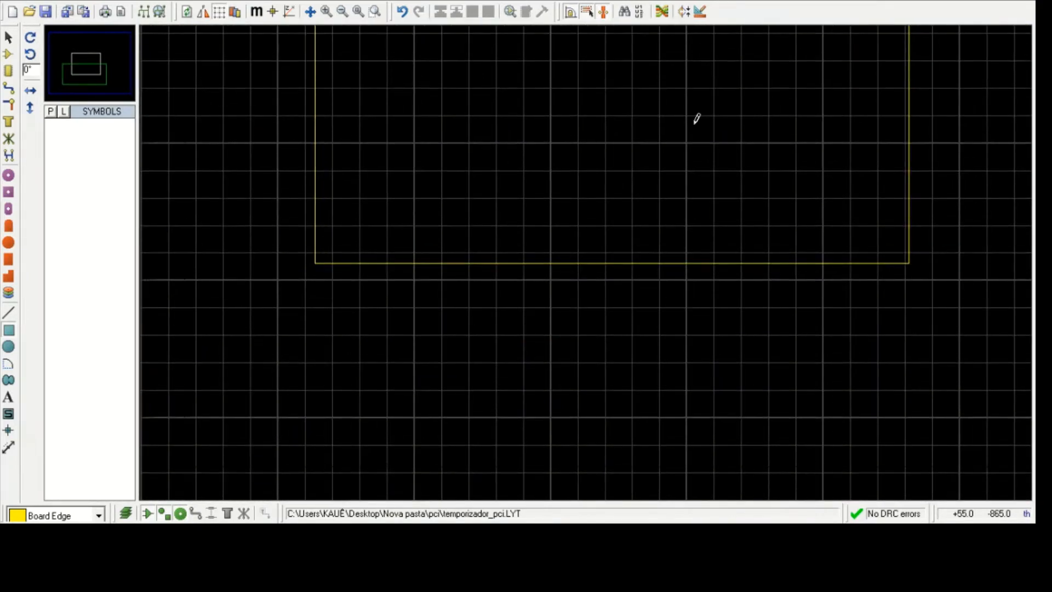
click(9, 448)
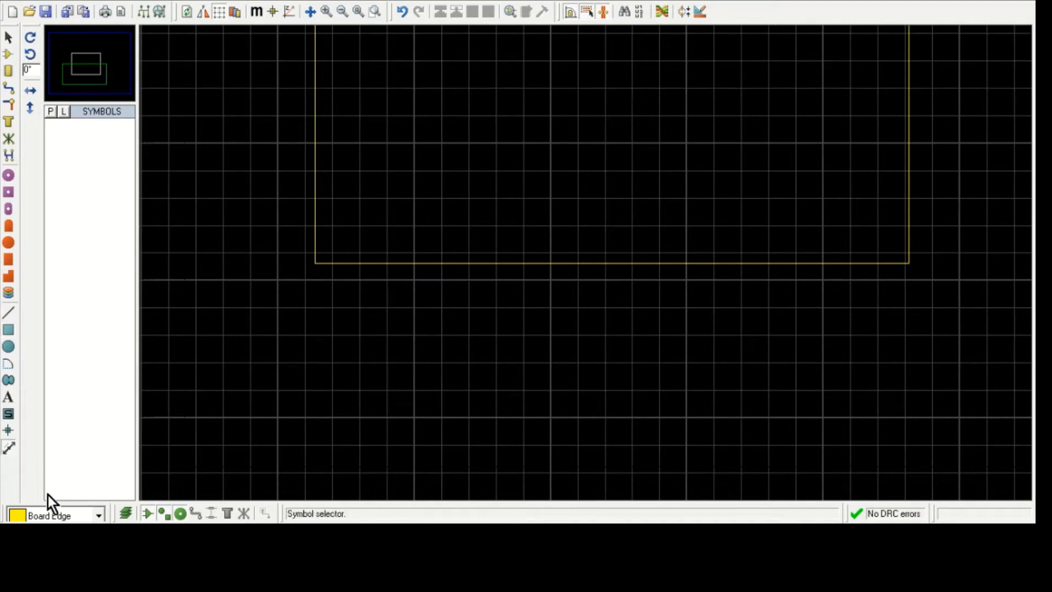
click(61, 514)
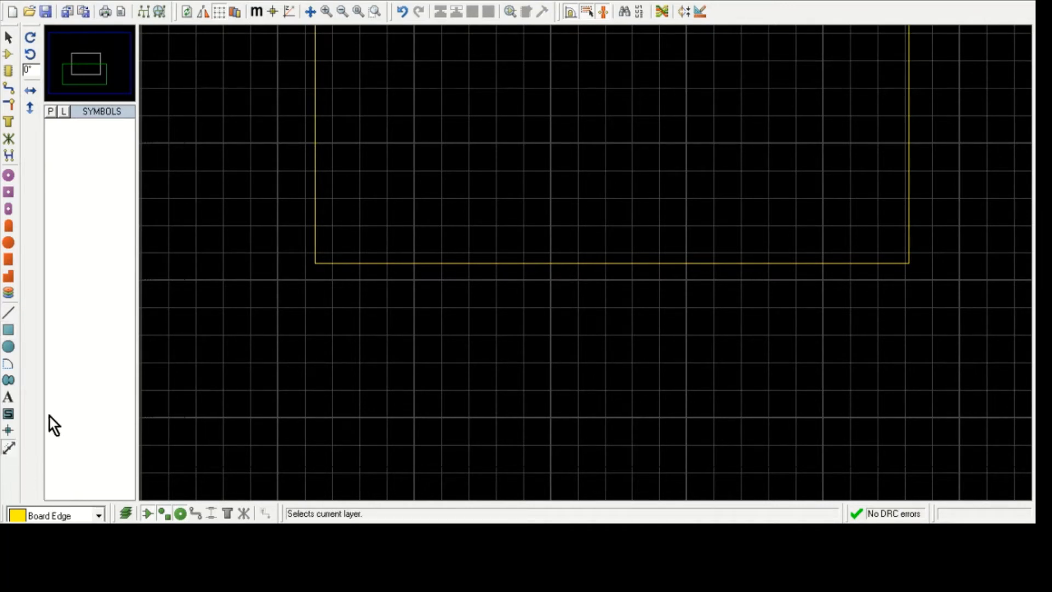
click(53, 324)
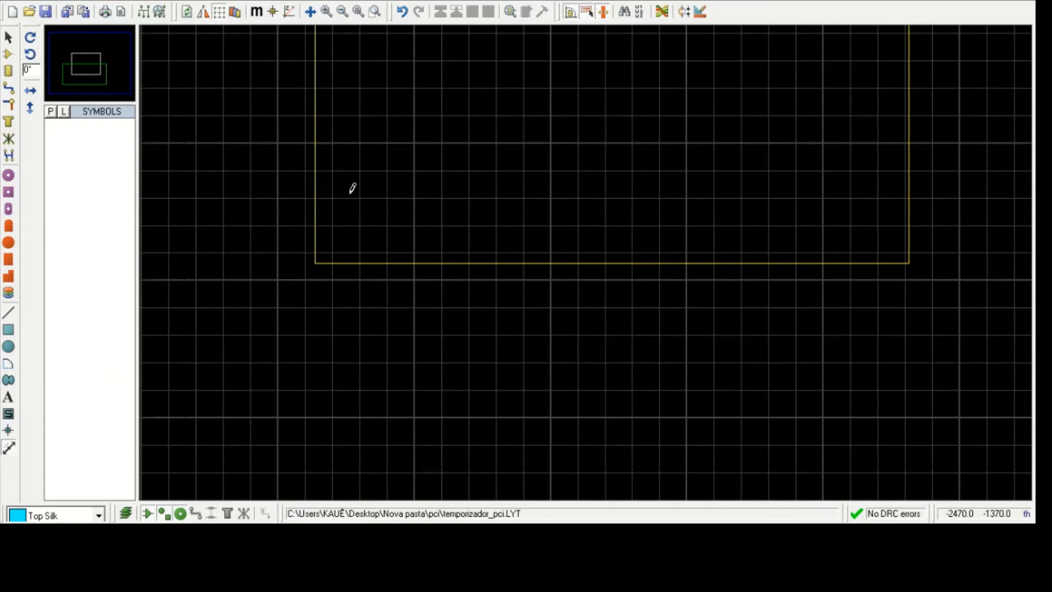
scroll(373, 269, up, 1)
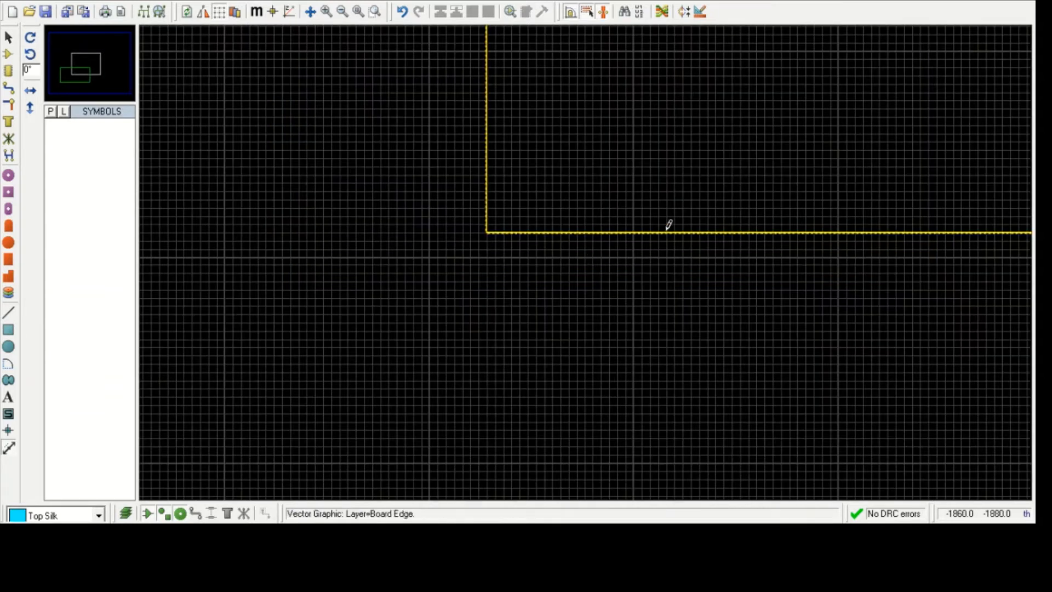
scroll(670, 226, down, 1)
middle_click(709, 188)
click(477, 208)
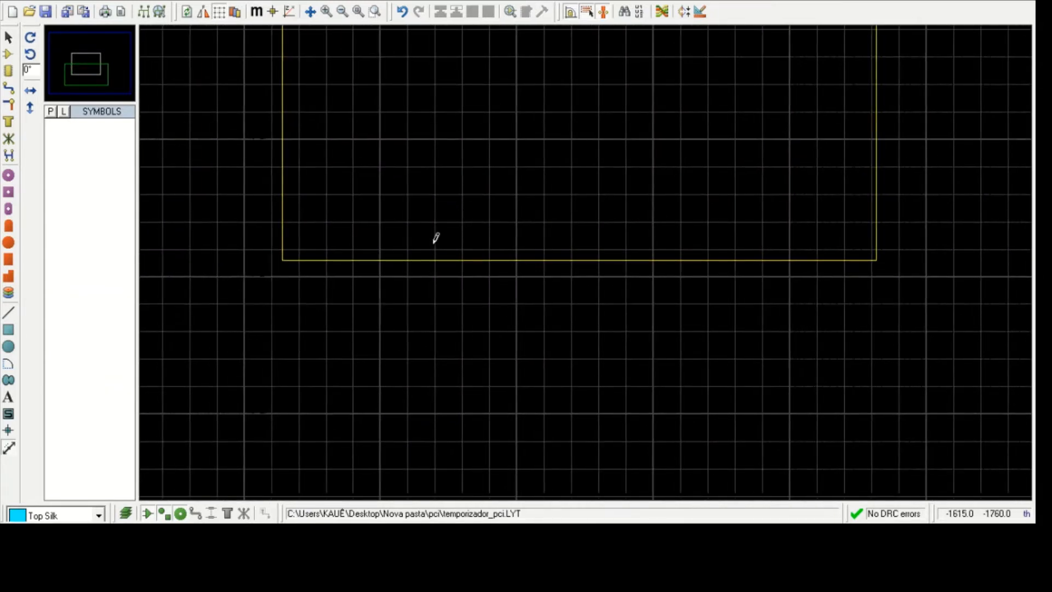
click(281, 277)
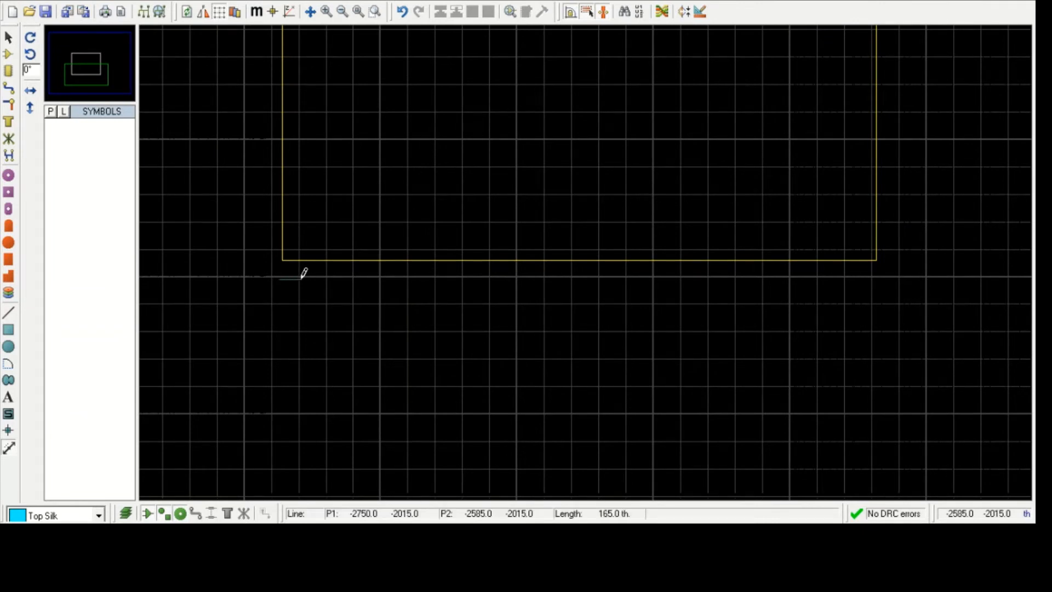
click(879, 273)
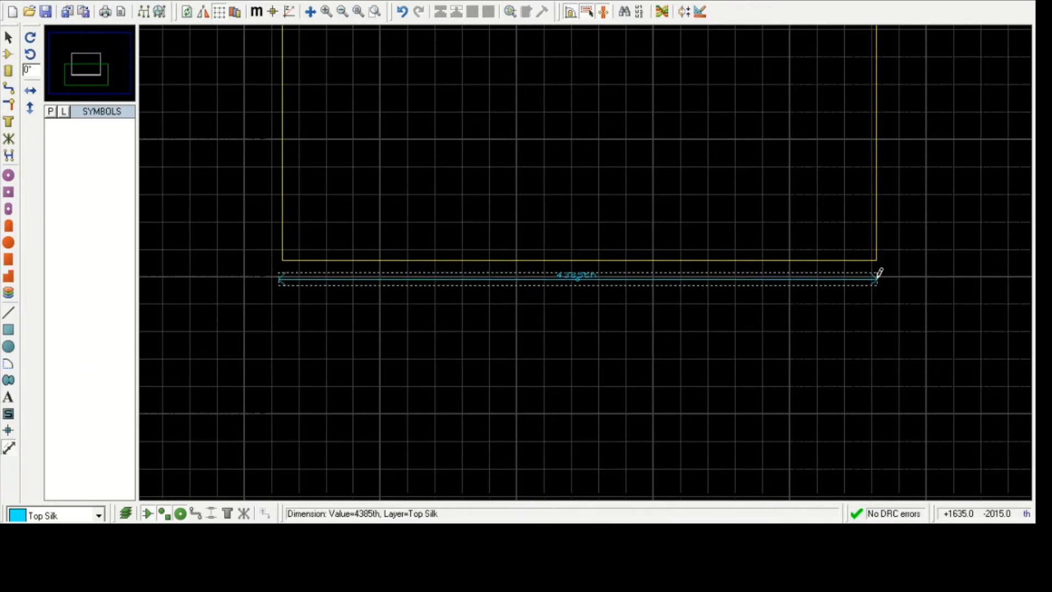
Step: Examine the value and unit of the width dimension below the board outline
scroll(636, 282, up, 1)
scroll(538, 236, up, 1)
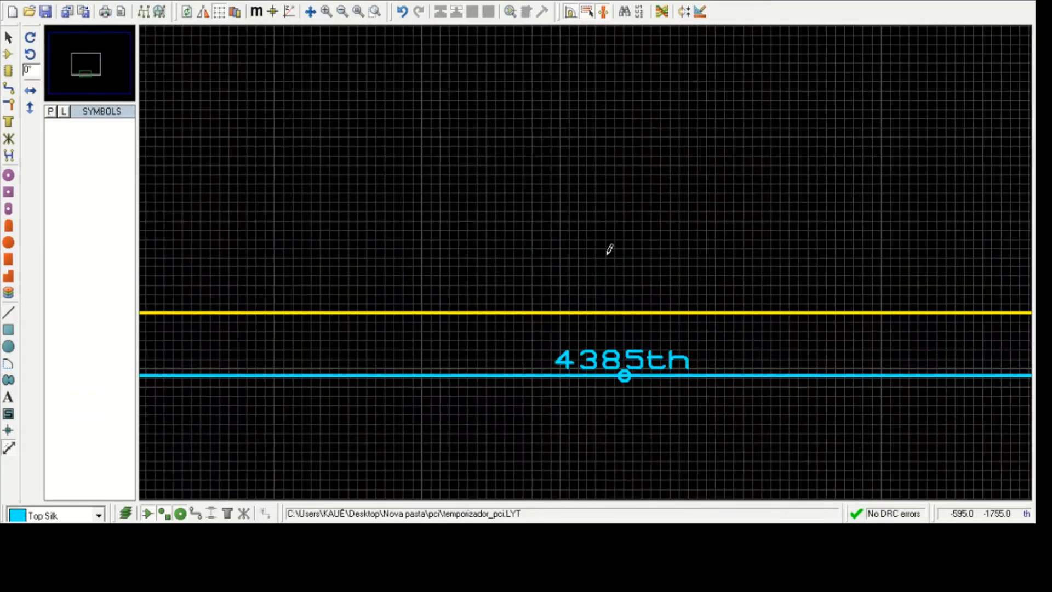
scroll(548, 213, up, 1)
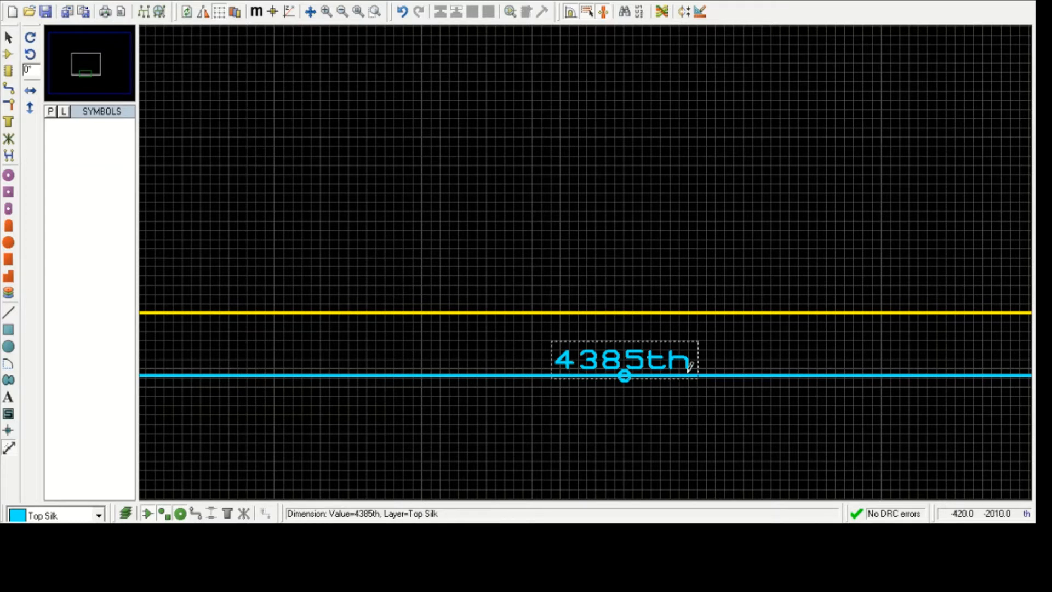
scroll(702, 370, down, 1)
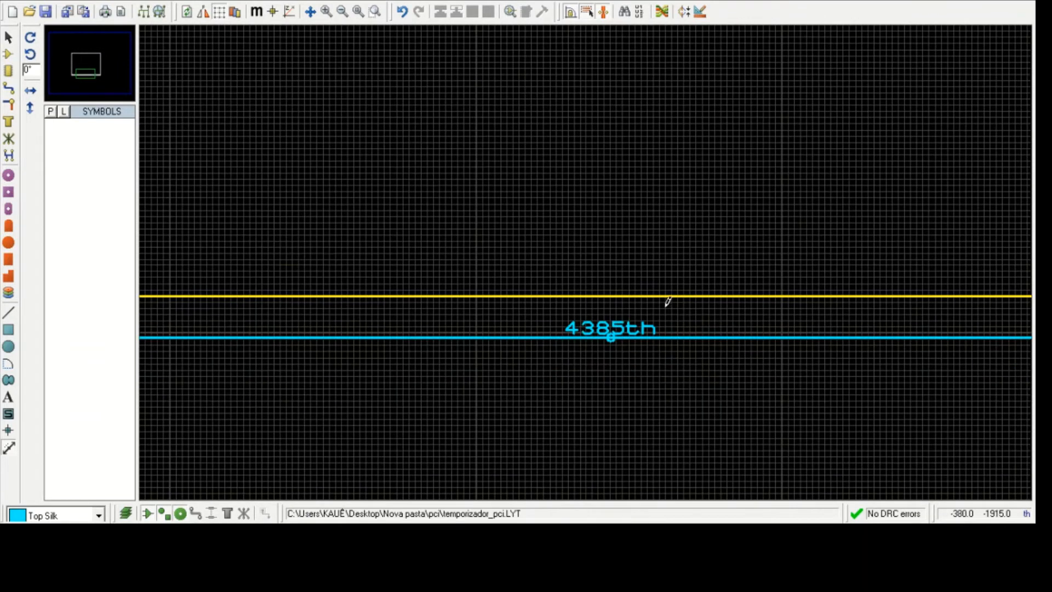
scroll(667, 301, down, 1)
middle_click(610, 174)
click(613, 252)
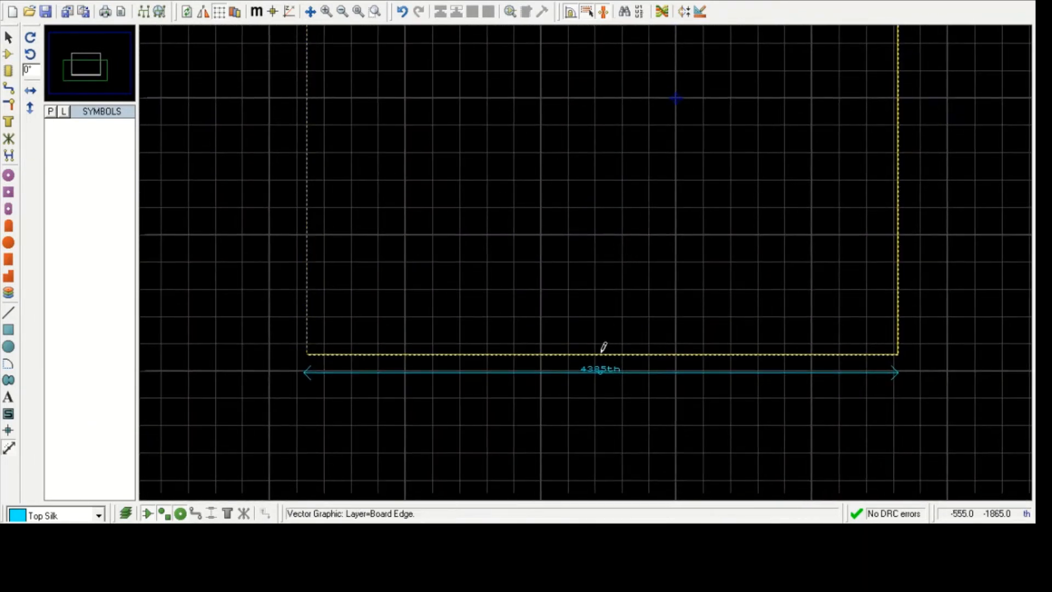
scroll(600, 351, up, 2)
scroll(609, 259, up, 1)
middle_click(588, 242)
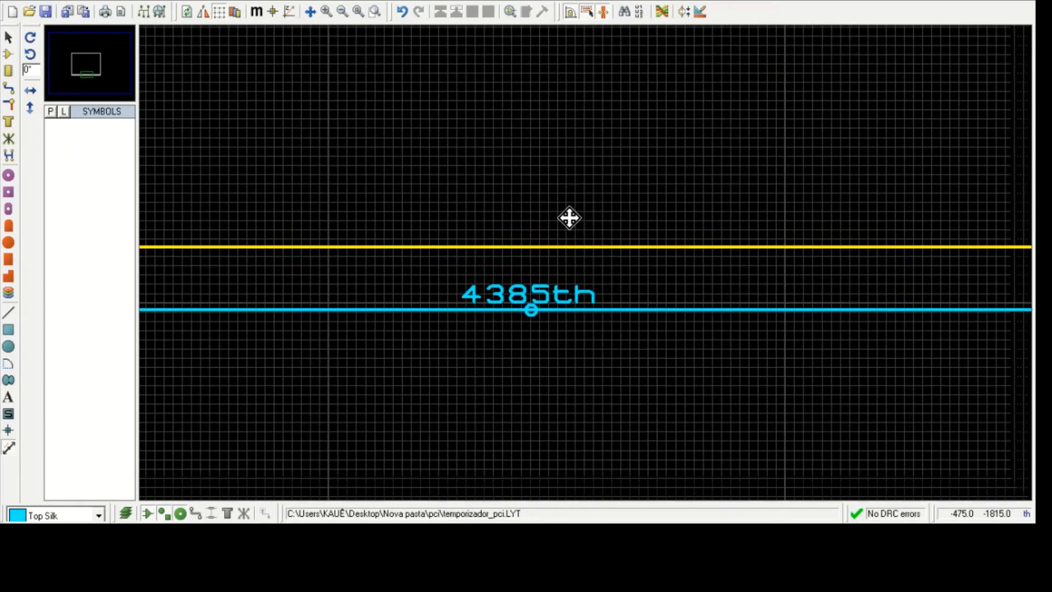
click(569, 217)
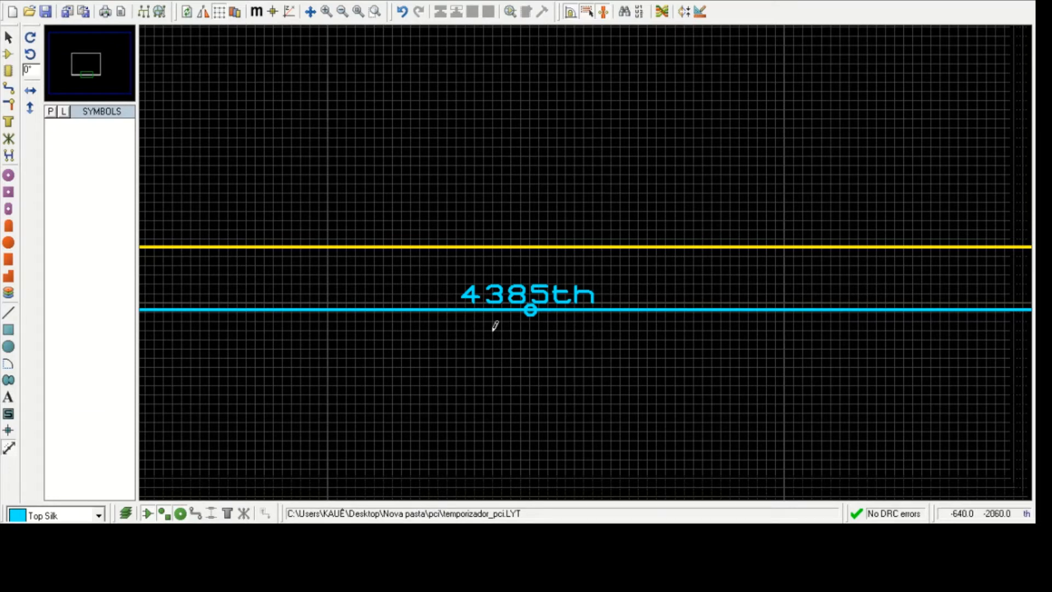
Step: Switch the layout's units from thou to metric and inspect the width dimension in millimetres
click(254, 15)
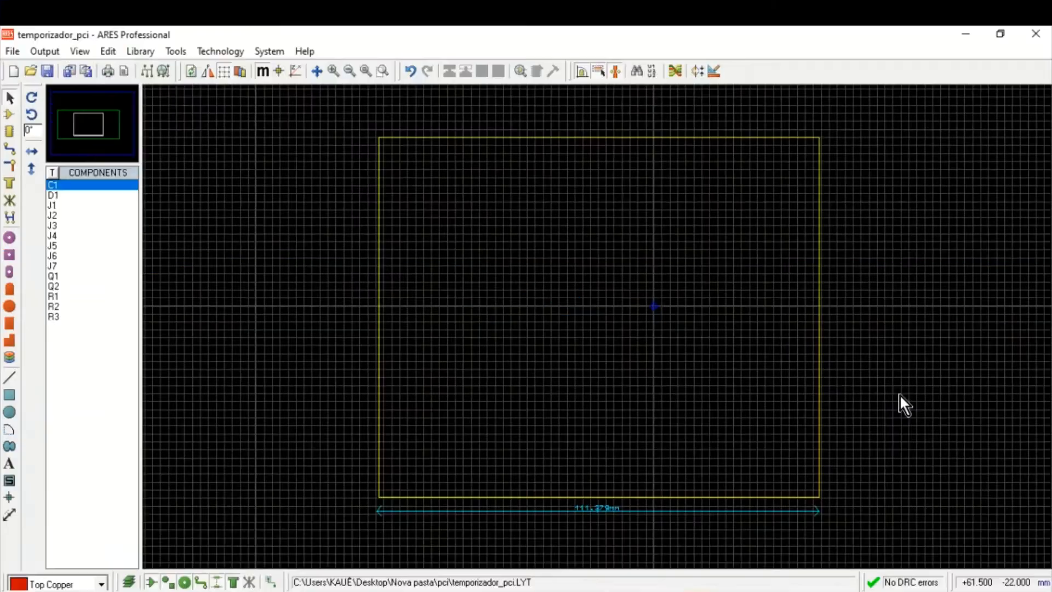
scroll(738, 495, up, 1)
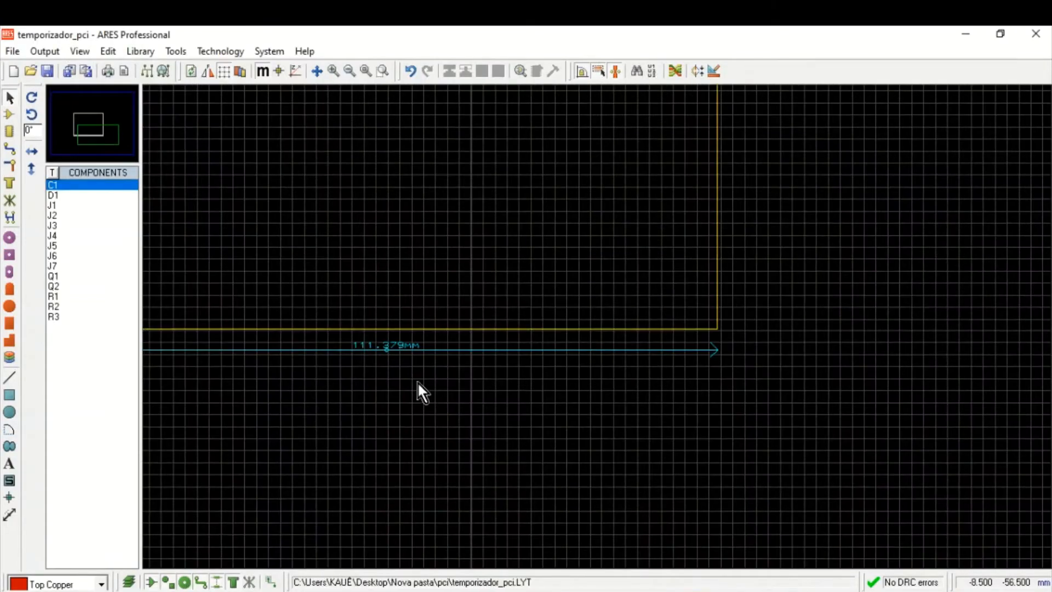
drag(419, 376, 666, 377)
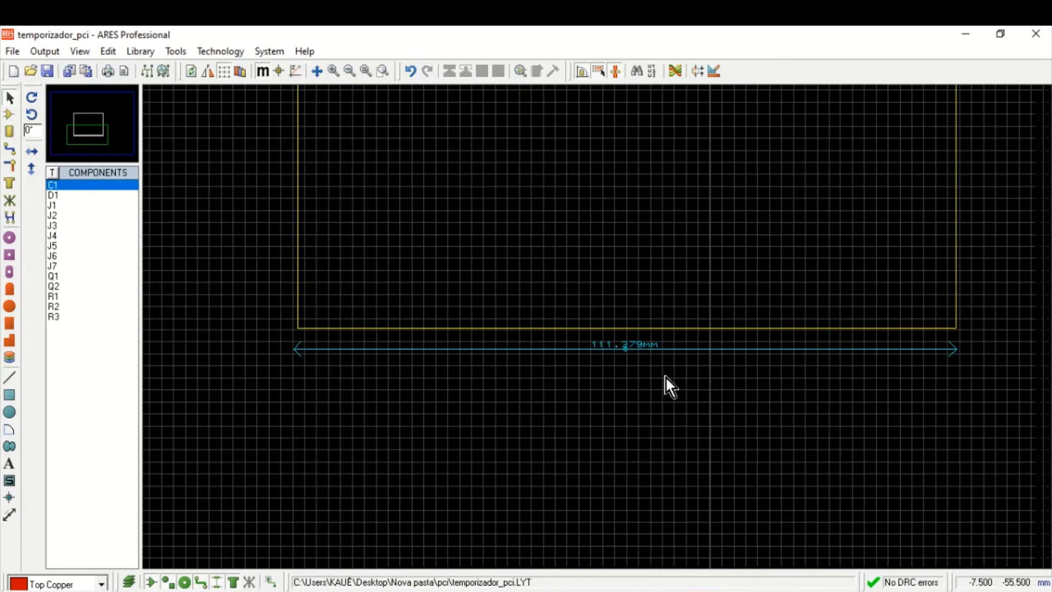
scroll(600, 334, up, 2)
Step: Toggle the units repeatedly between thou and millimetres, ending in millimetres
key(m)
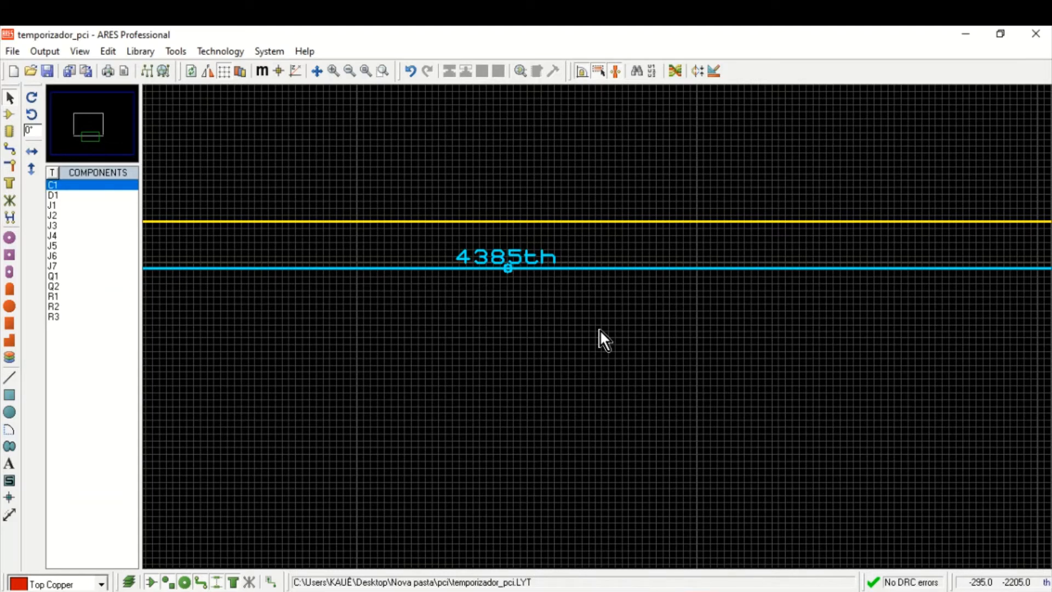
key(m)
key(m)
key(m)
key(m)
key(m)
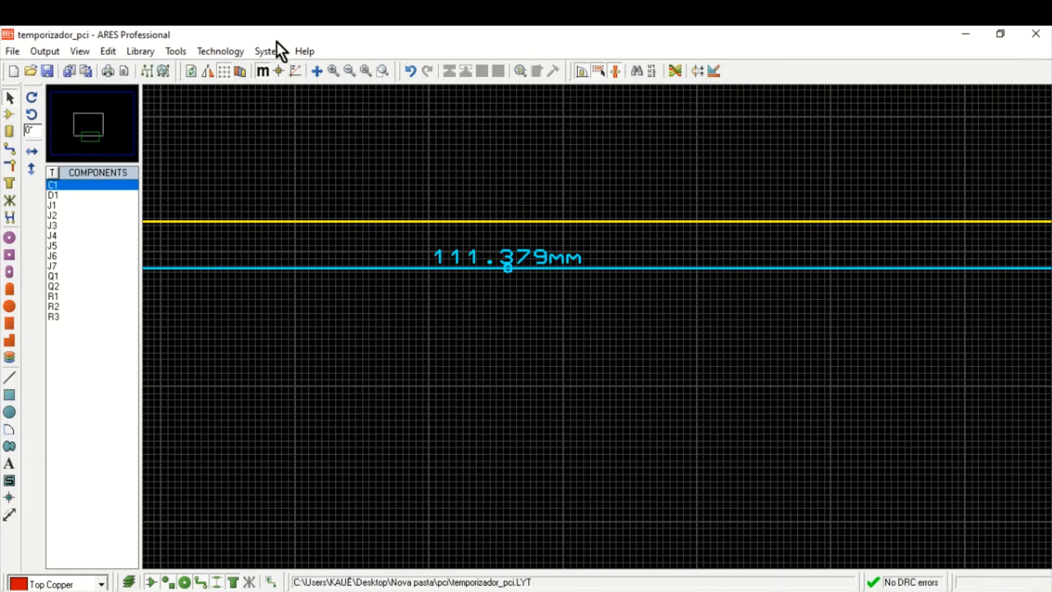
Step: Review the width dimension in millimetres and delete it from below the board outline
scroll(558, 331, down, 2)
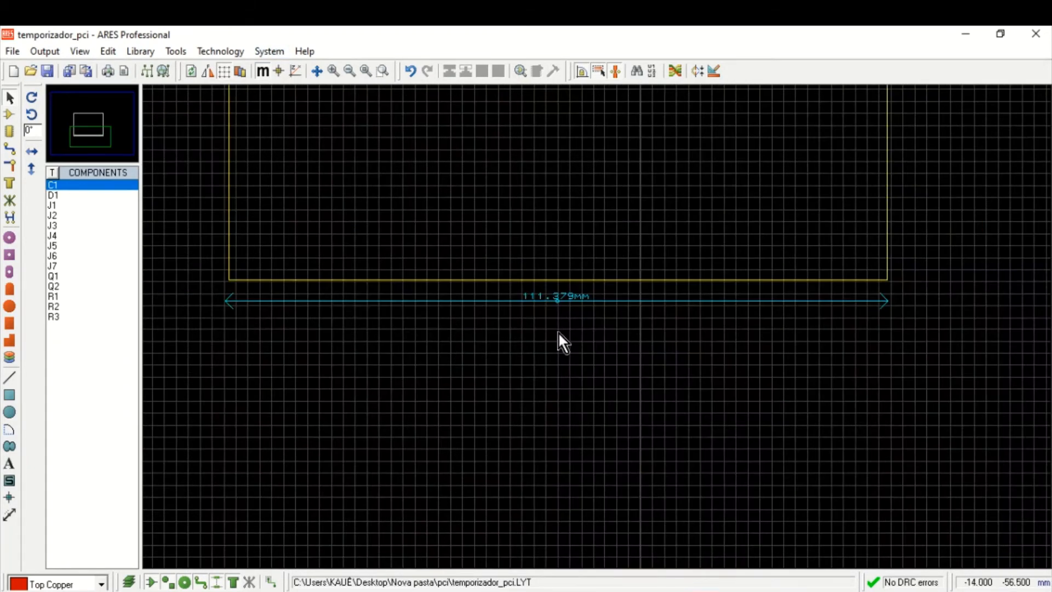
scroll(573, 301, up, 2)
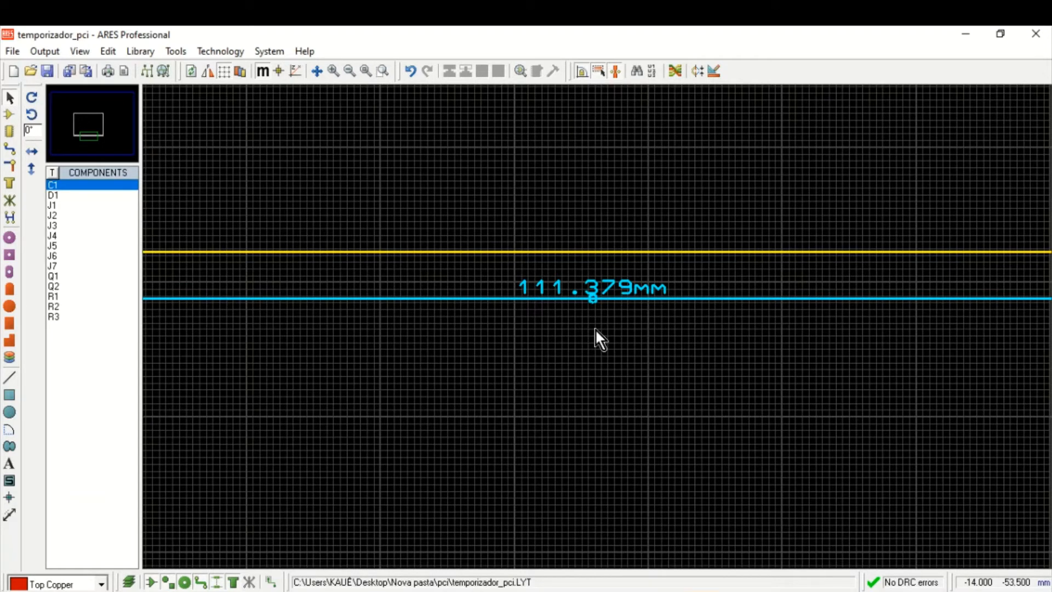
scroll(595, 328, down, 1)
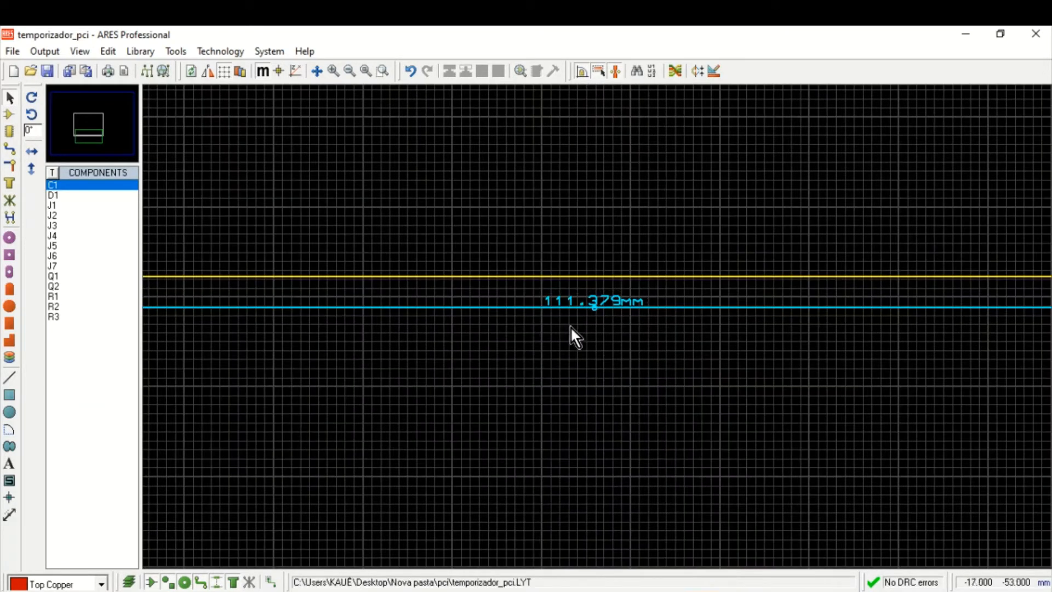
scroll(613, 316, down, 2)
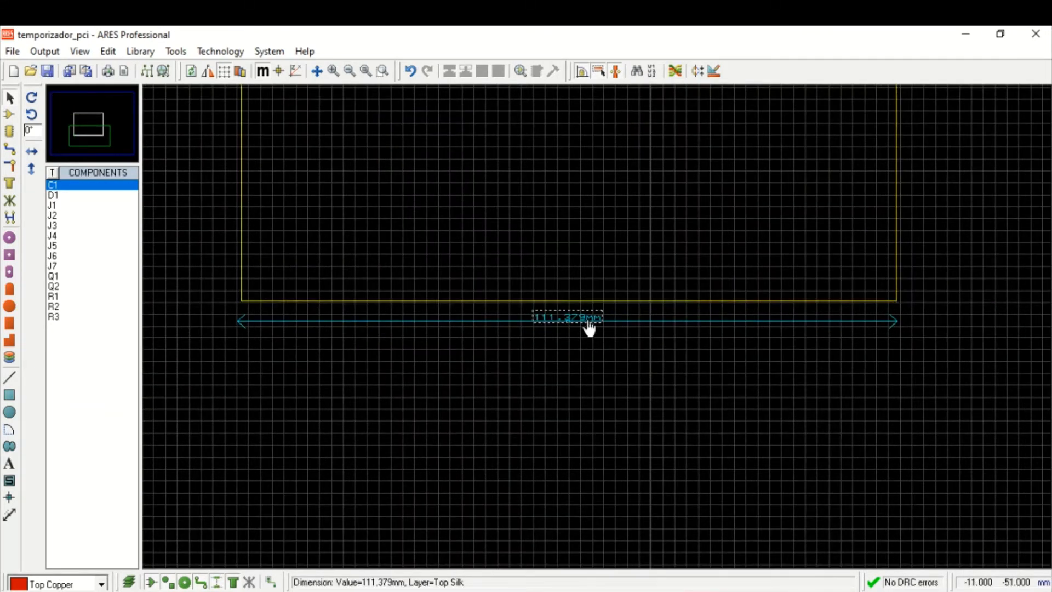
scroll(587, 326, up, 1)
right_click(606, 289)
click(667, 342)
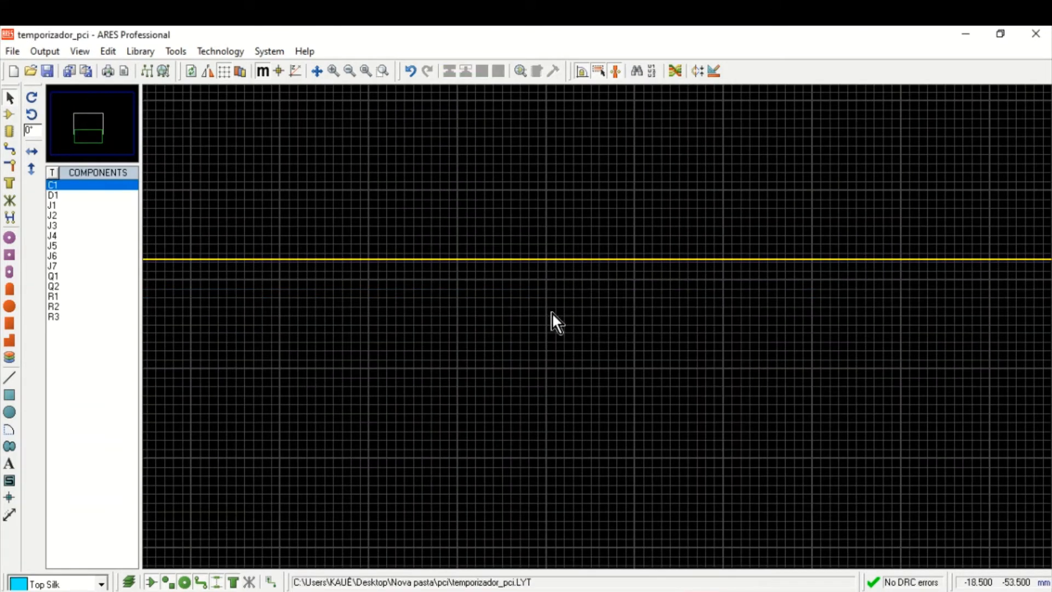
Step: Draw a 0.5 mm test dimension just below the board's bottom edge on the Top Silk layer, and delete it
click(10, 514)
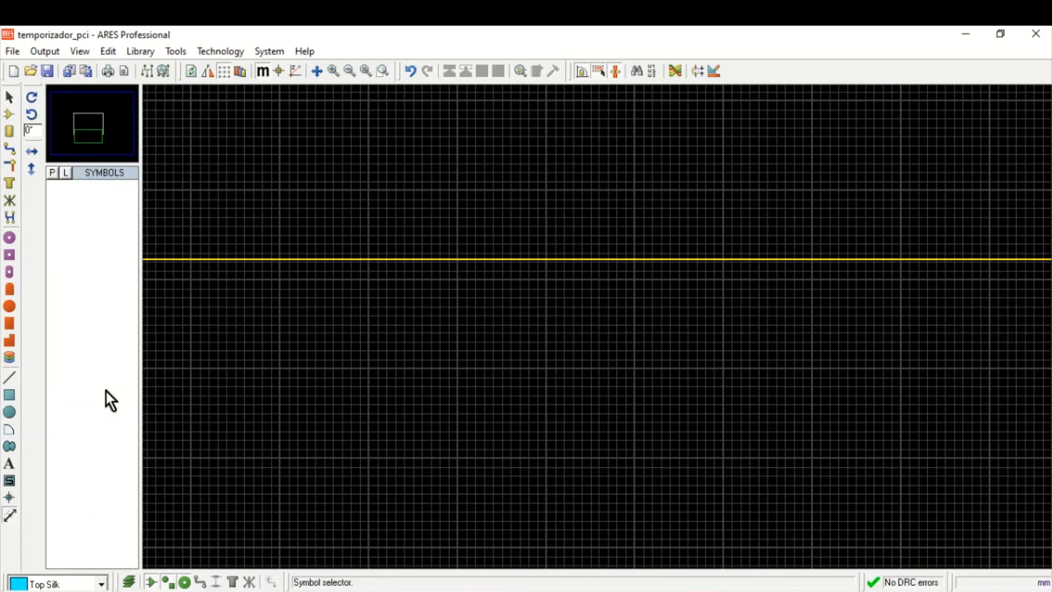
scroll(599, 322, up, 1)
scroll(597, 318, up, 1)
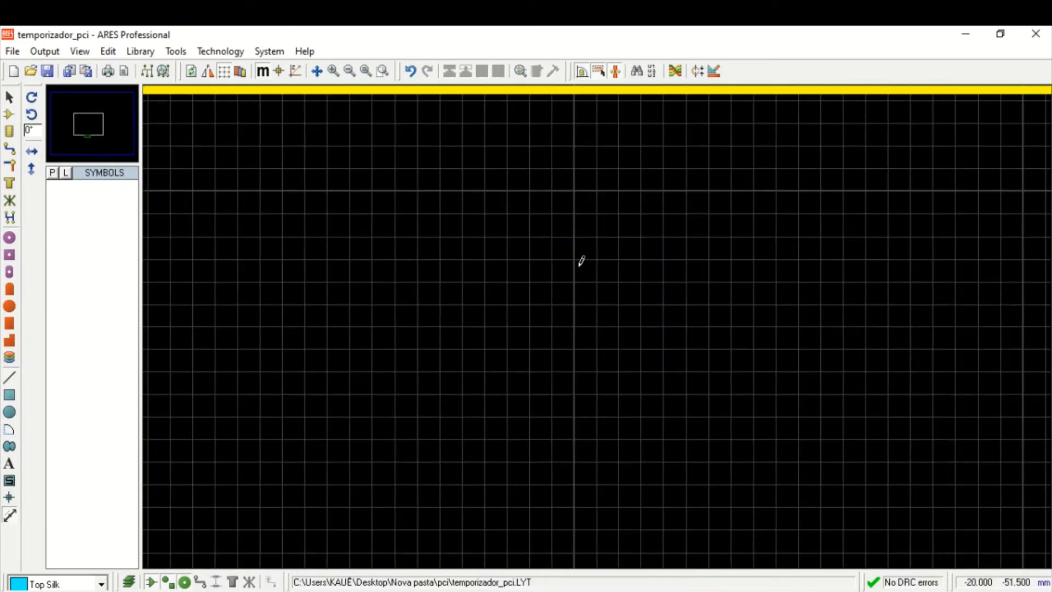
scroll(573, 269, up, 1)
click(523, 272)
click(554, 272)
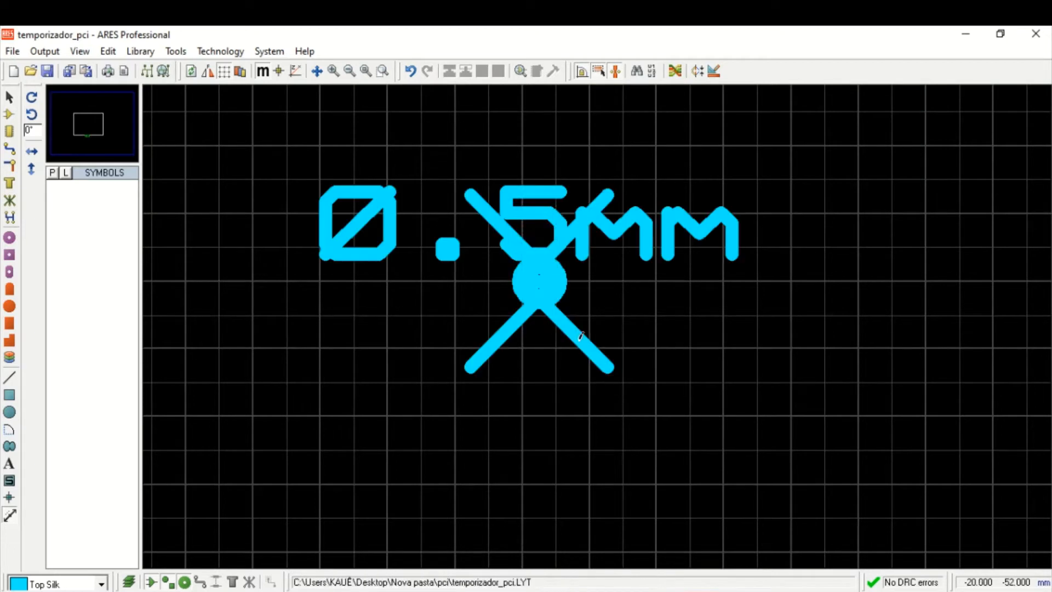
scroll(579, 341, down, 1)
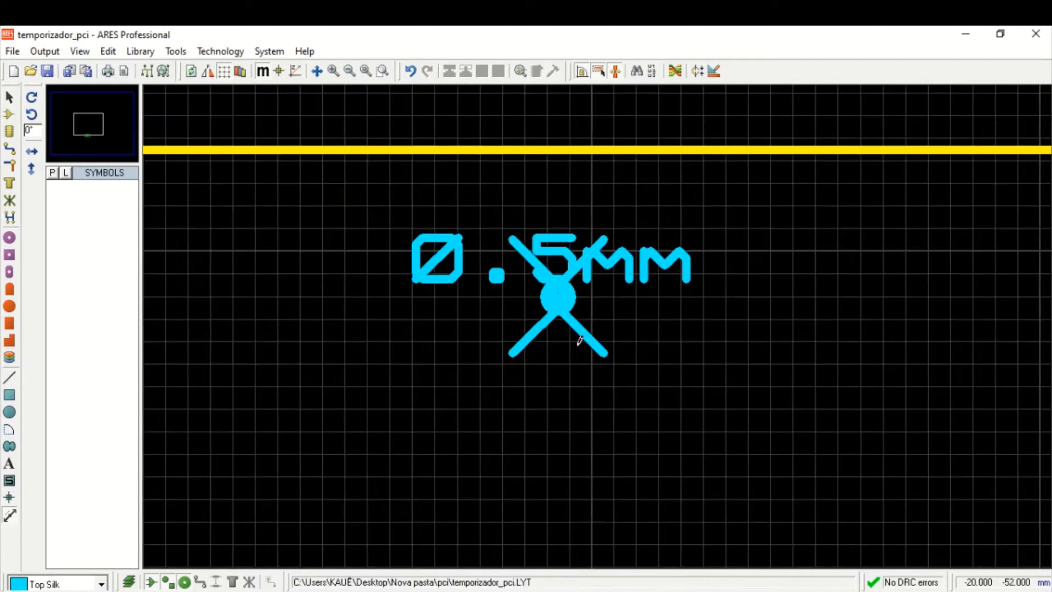
right_click(564, 290)
right_click(564, 289)
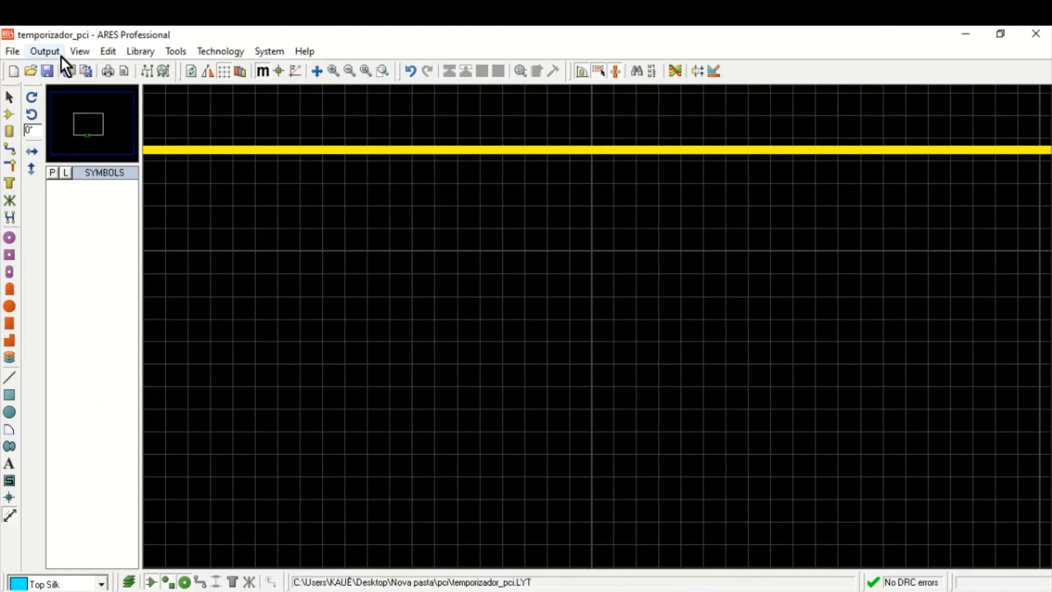
Step: Set the layout's grid snap to 0.5 mm
click(107, 51)
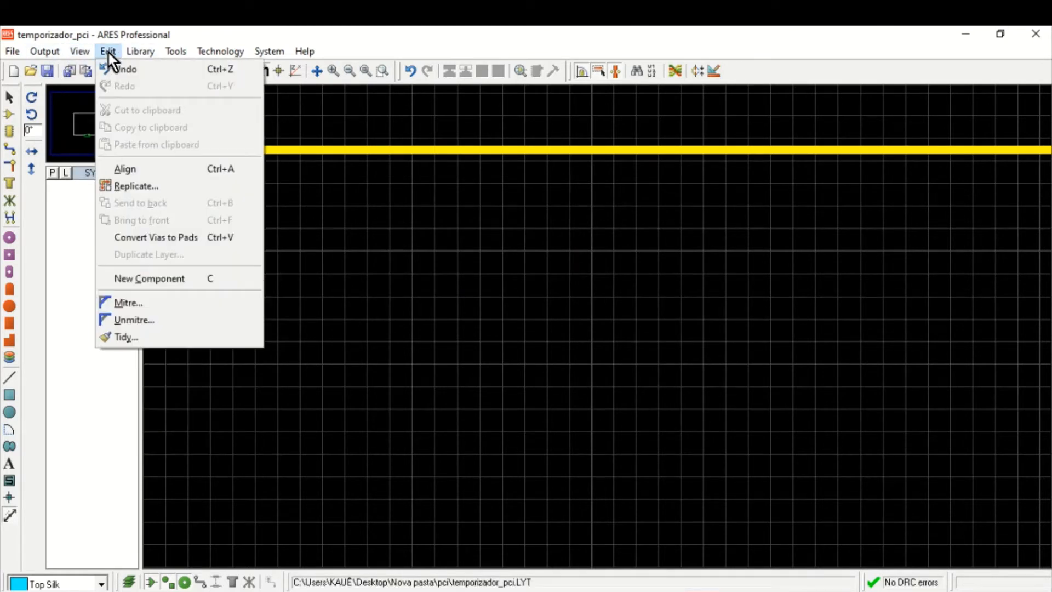
mouse_move(86, 52)
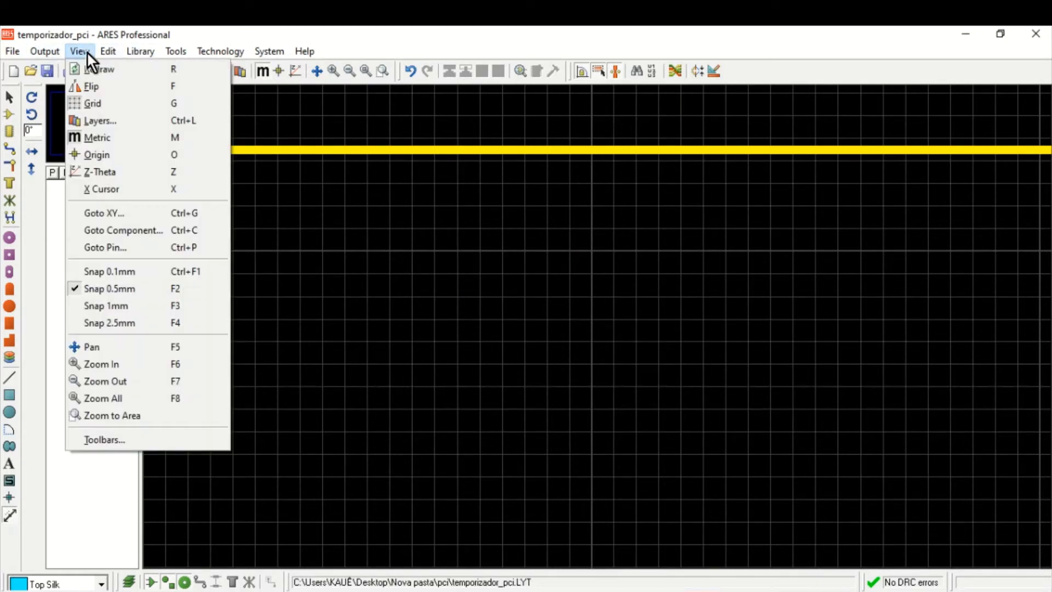
click(193, 289)
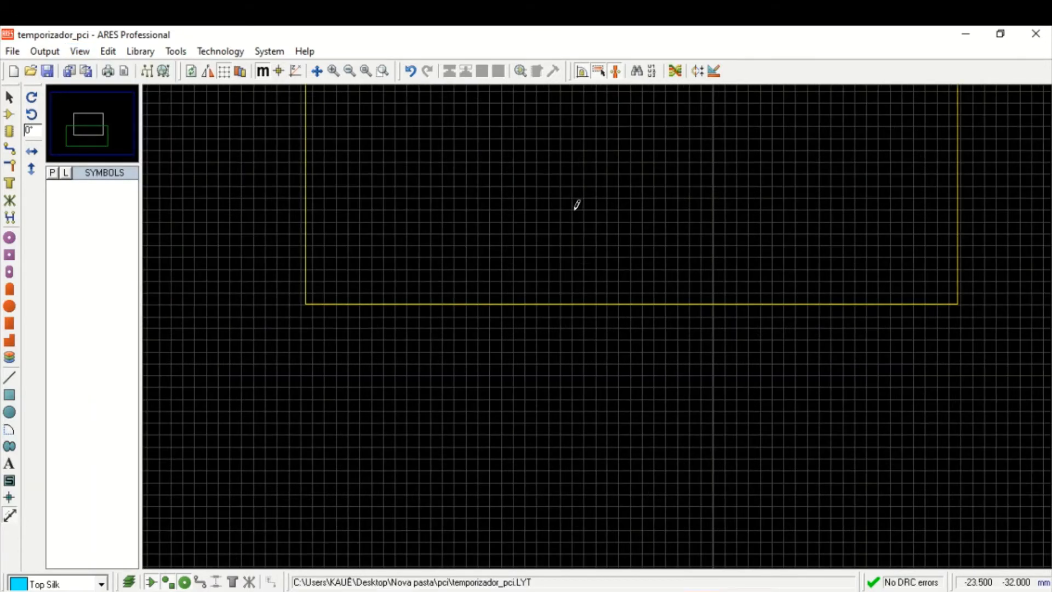
Step: Delete the existing rectangular board outline
scroll(577, 204, down, 2)
drag(496, 286, 376, 395)
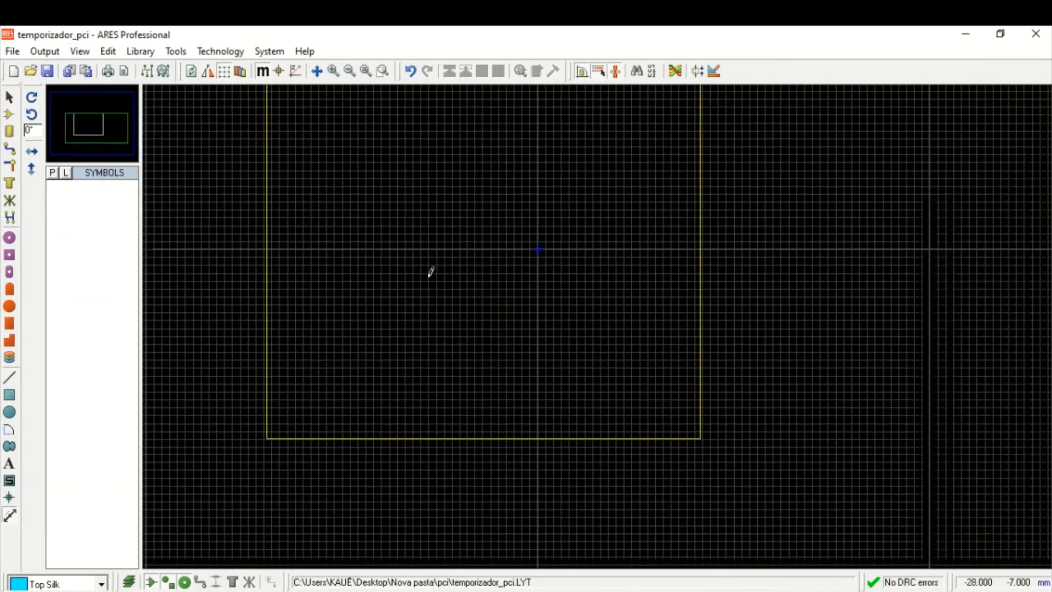
drag(430, 271, 423, 319)
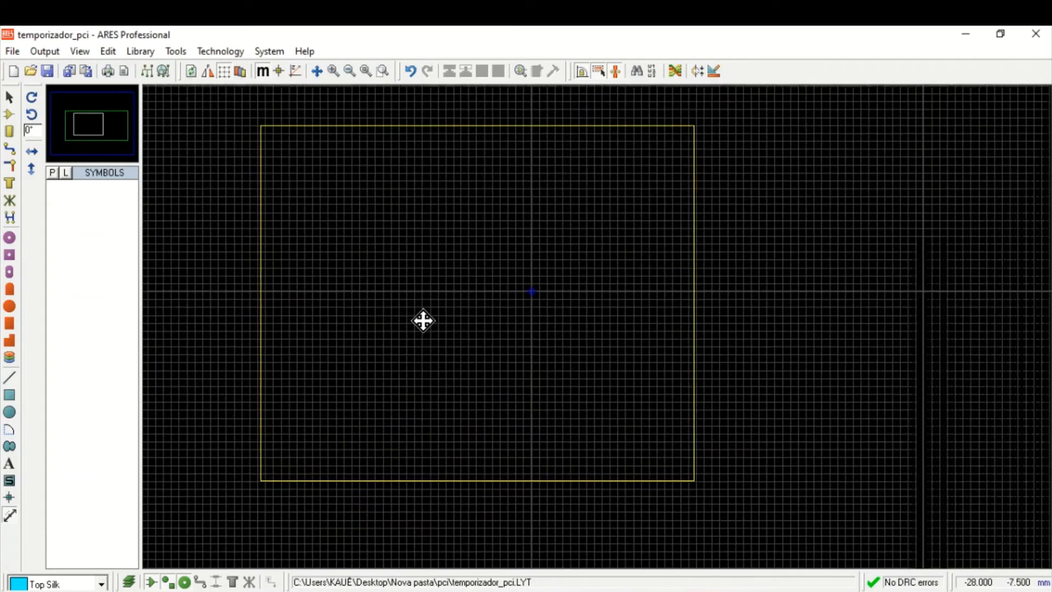
right_click(406, 137)
right_click(406, 137)
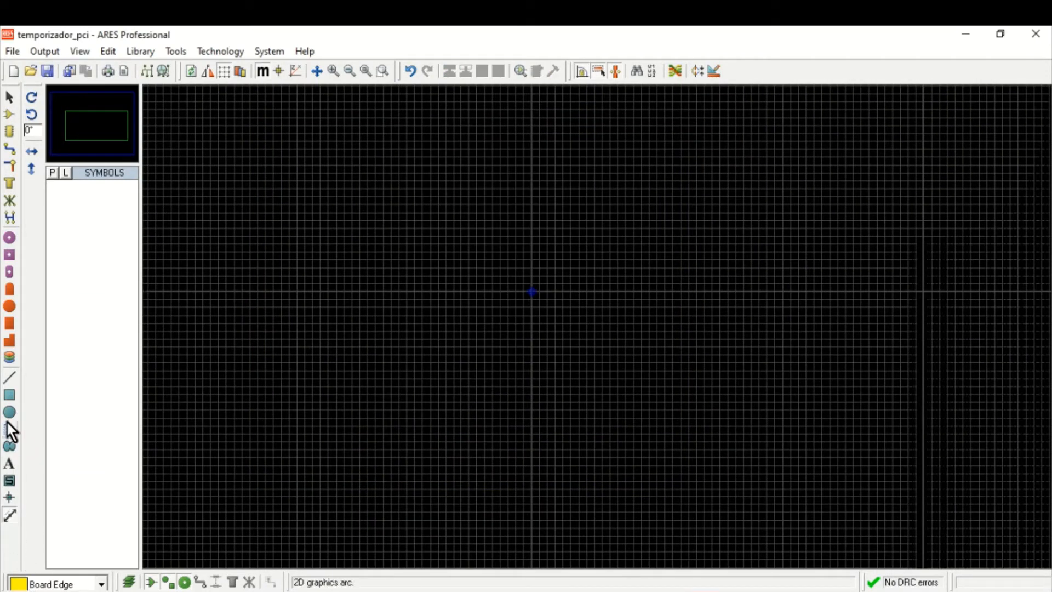
Step: Draw a new rectangular outline about 77.5 mm wide on the Board Edge layer, around the upper-left of the origin
click(9, 395)
key(F7)
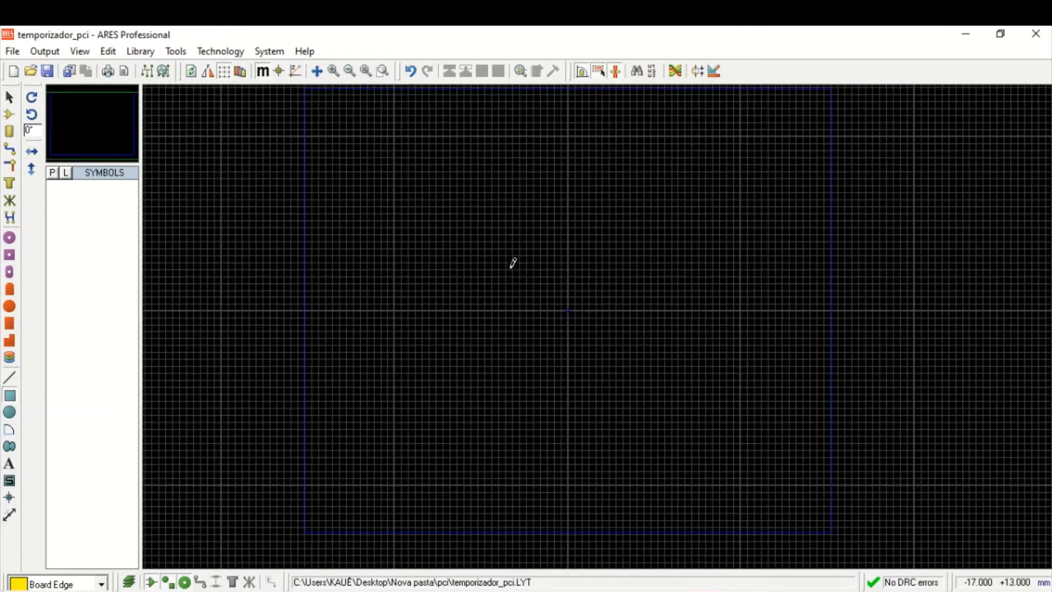
drag(477, 244, 611, 358)
scroll(521, 334, up, 3)
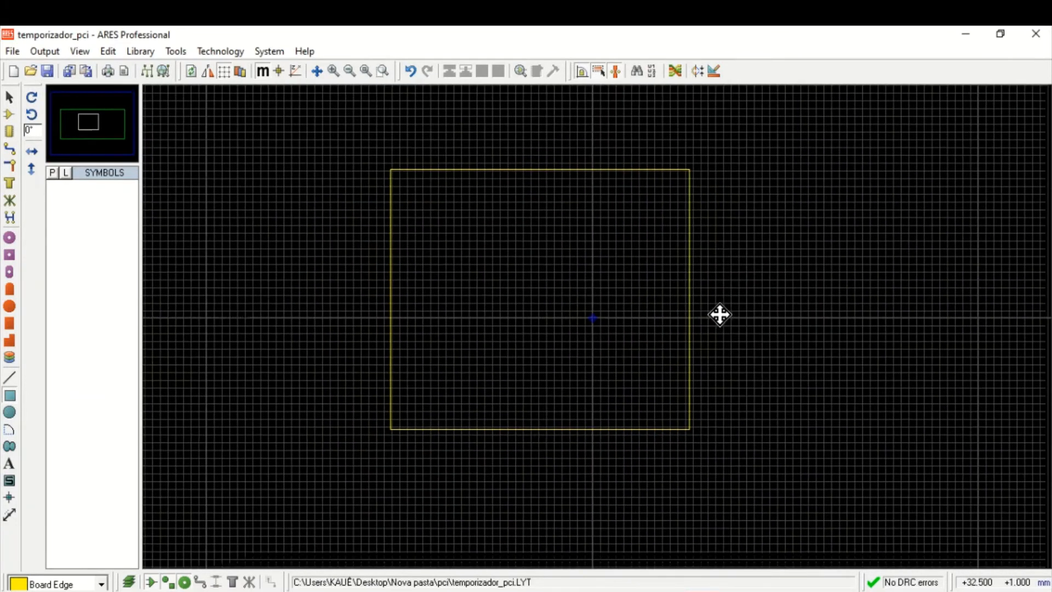
Step: Add a horizontal dimension on the Top Silk layer just above the outline's top edge, spanning corner to corner
click(9, 514)
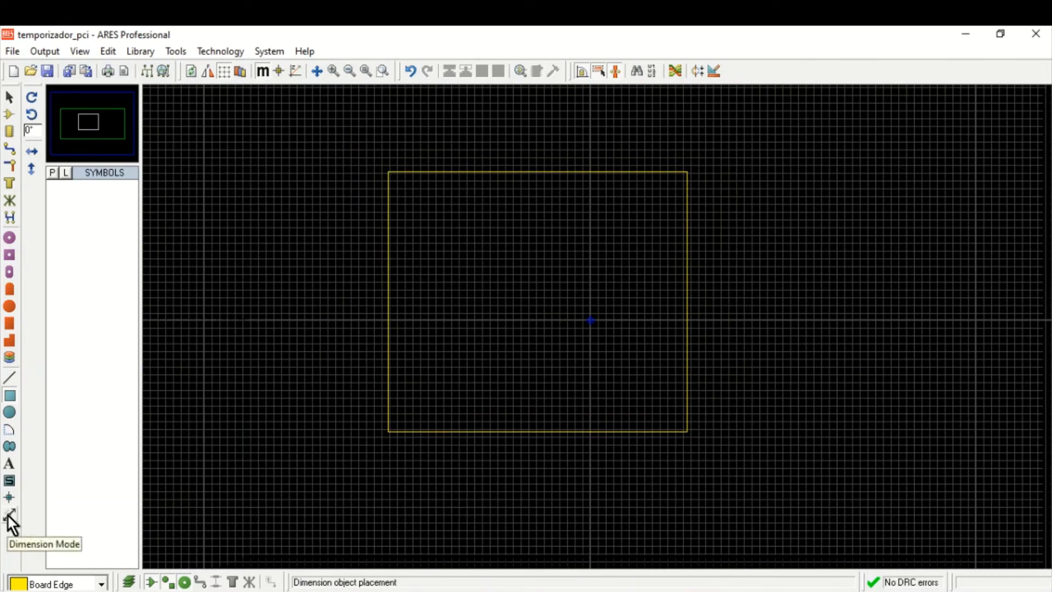
click(82, 583)
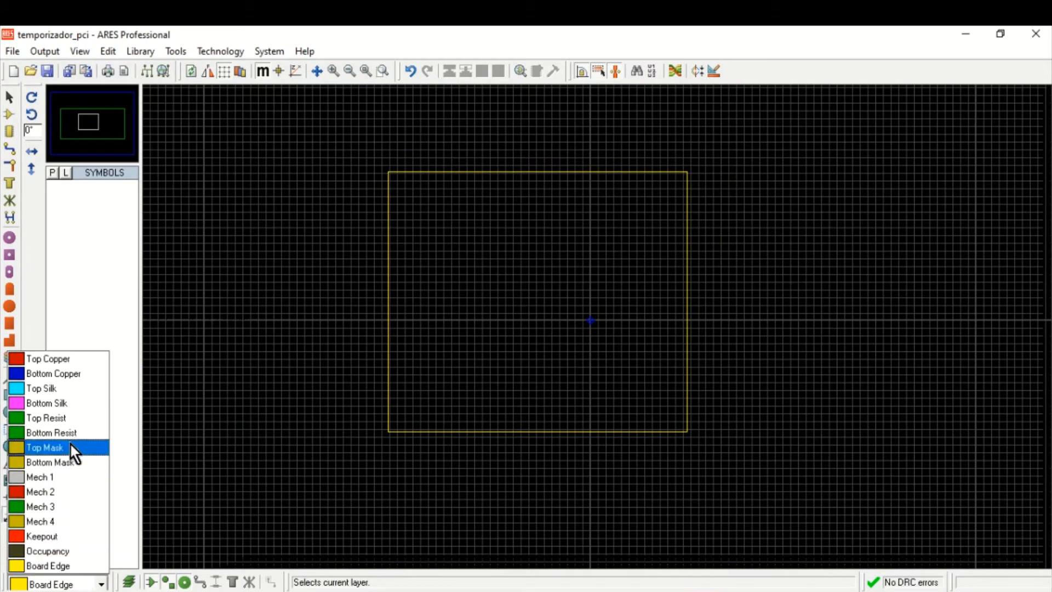
click(71, 390)
scroll(418, 169, up, 2)
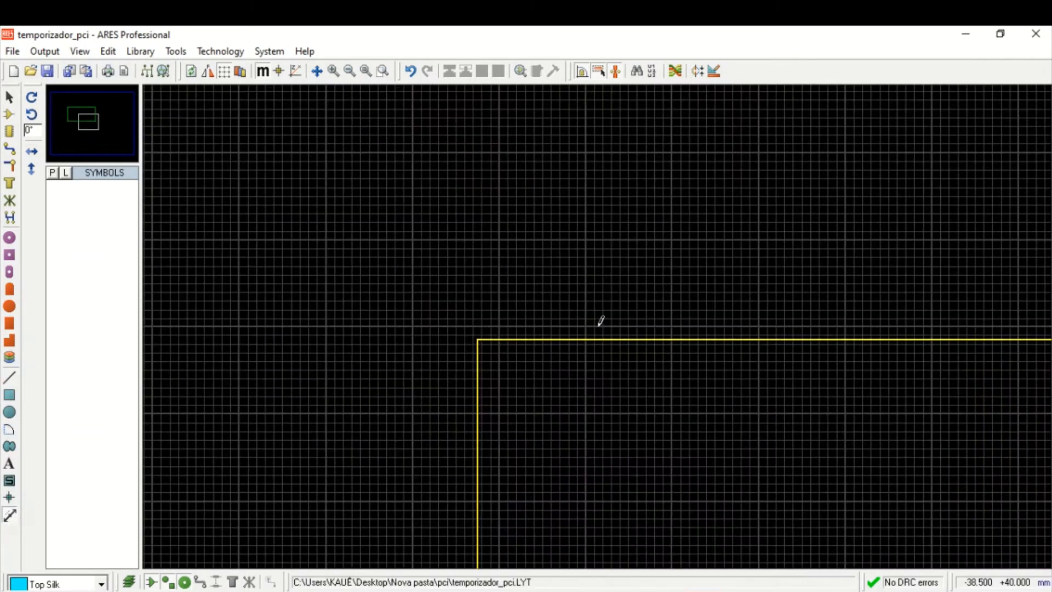
scroll(601, 320, up, 5)
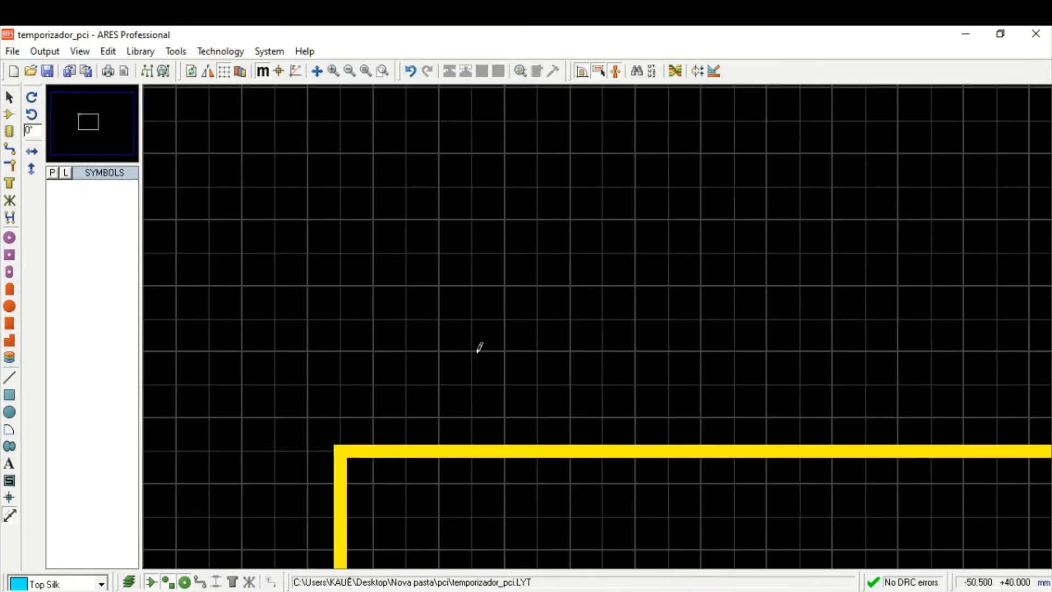
click(344, 382)
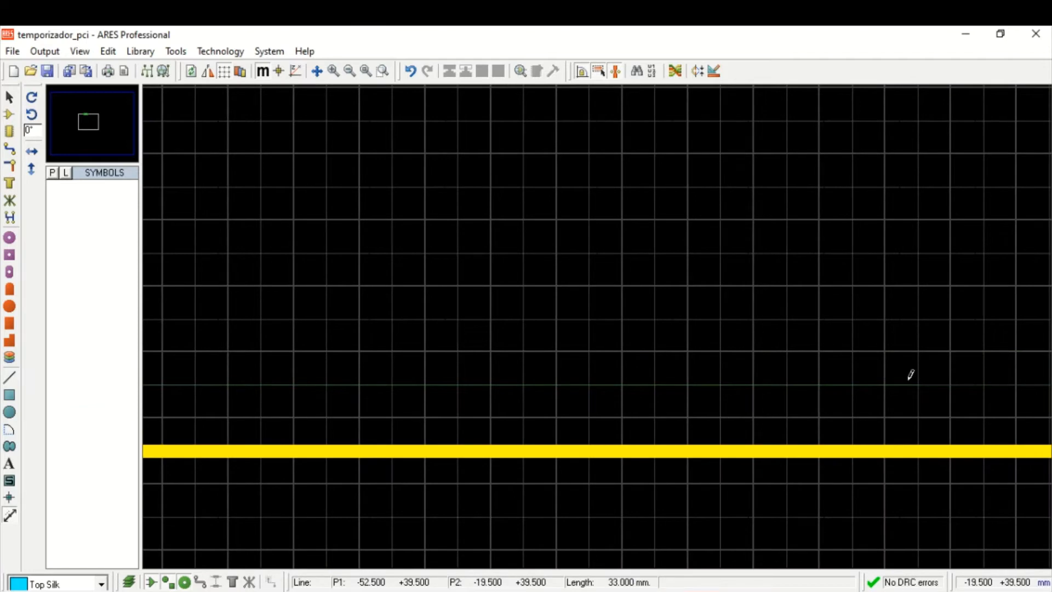
scroll(911, 373, down, 2)
scroll(1027, 331, up, 2)
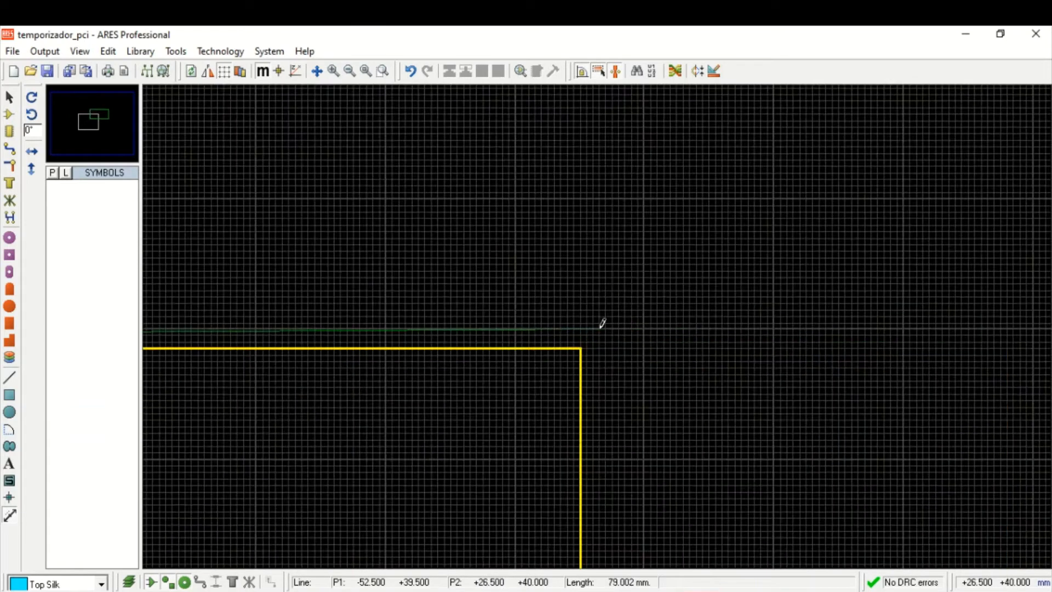
click(569, 339)
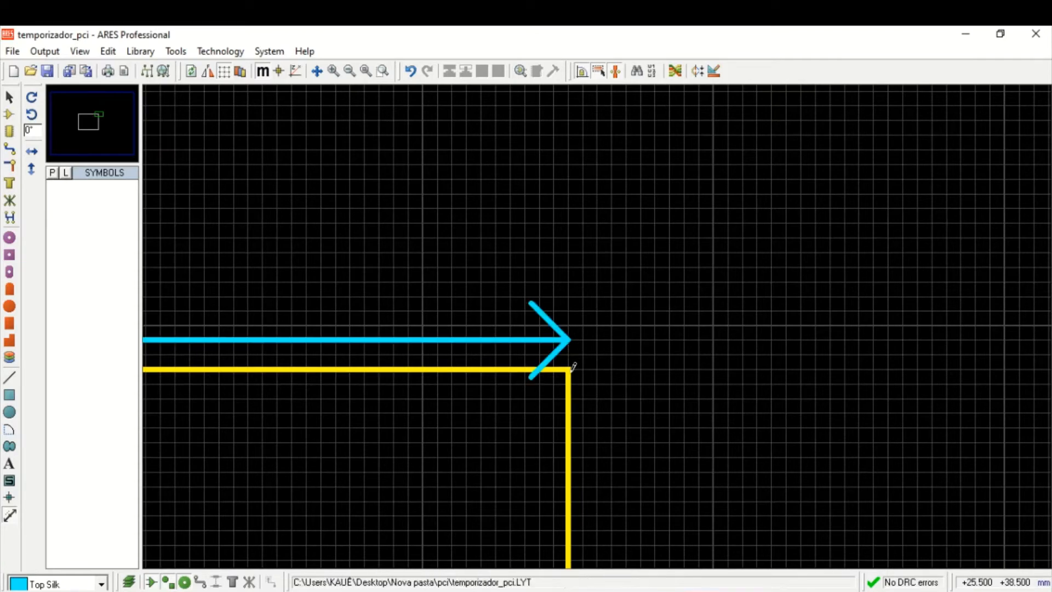
Step: Examine the width dimension's value and how its arrowheads line up with the outline's upper corners
scroll(573, 366, down, 3)
middle_click(339, 402)
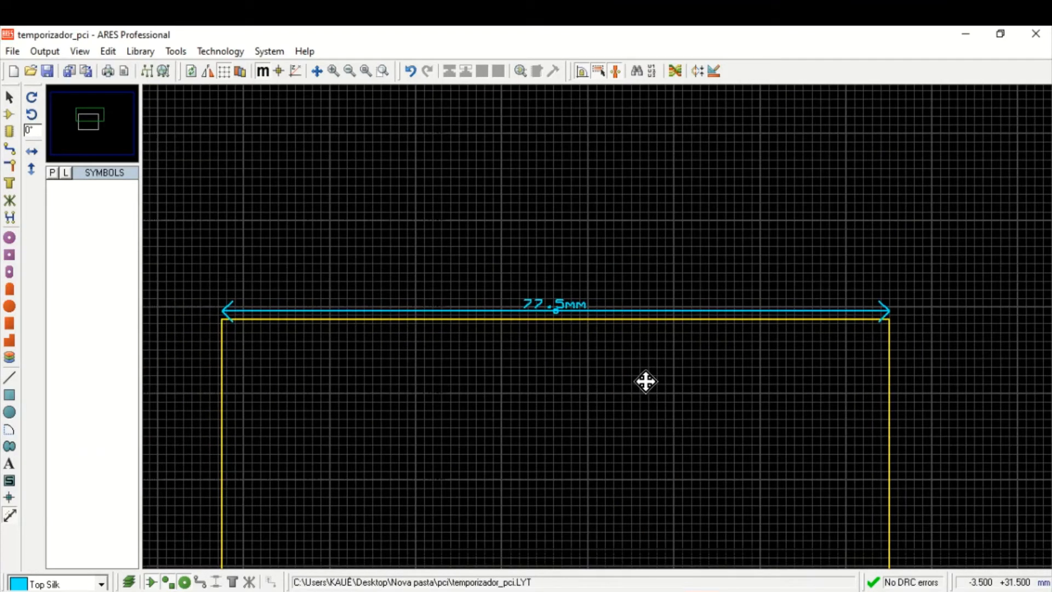
scroll(599, 318, up, 3)
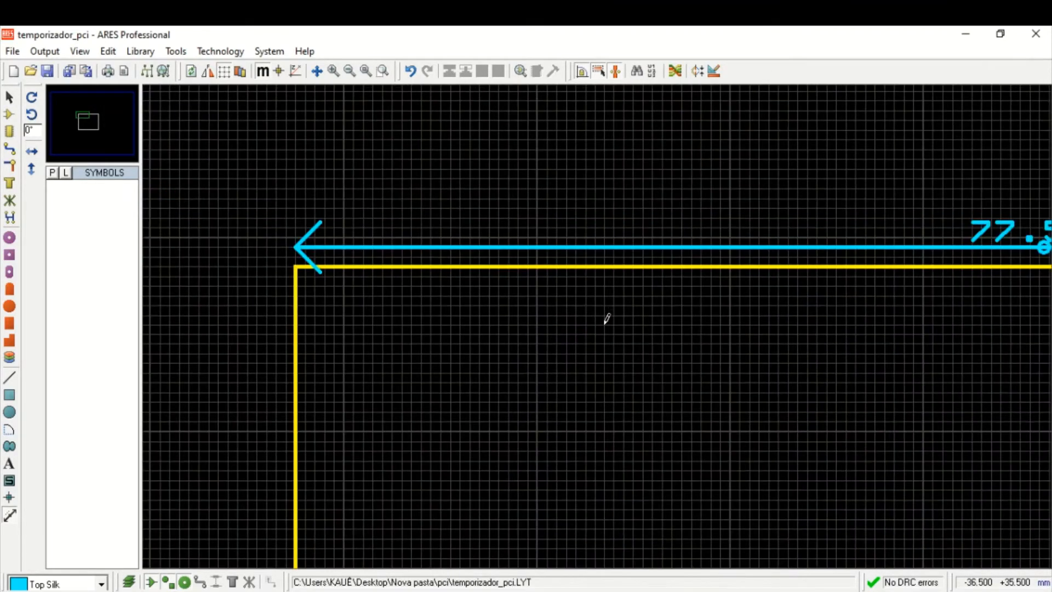
middle_click(699, 350)
click(306, 341)
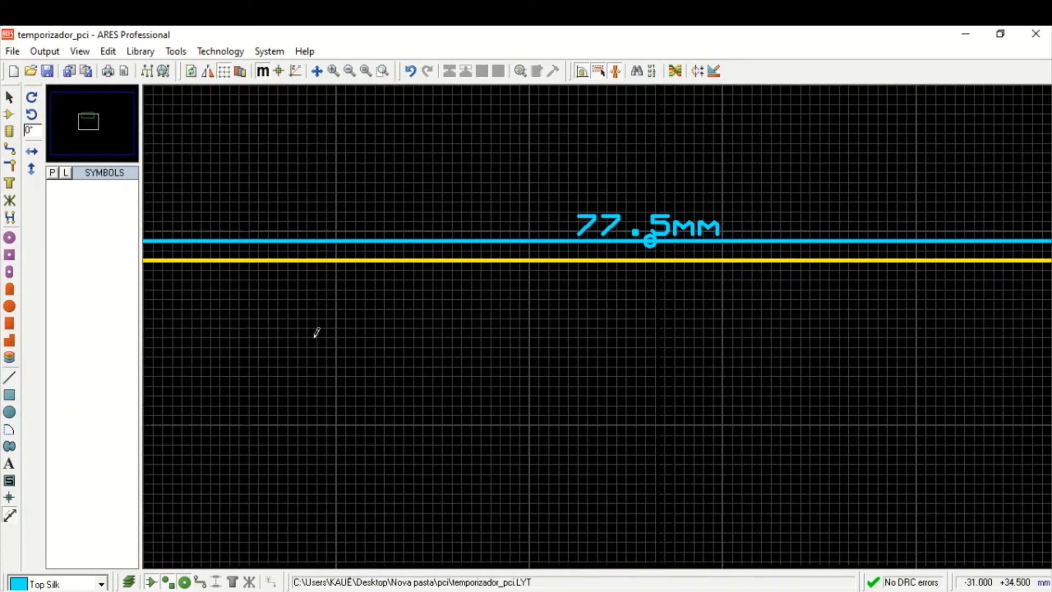
scroll(320, 331, down, 1)
scroll(636, 323, down, 1)
middle_click(633, 323)
click(587, 296)
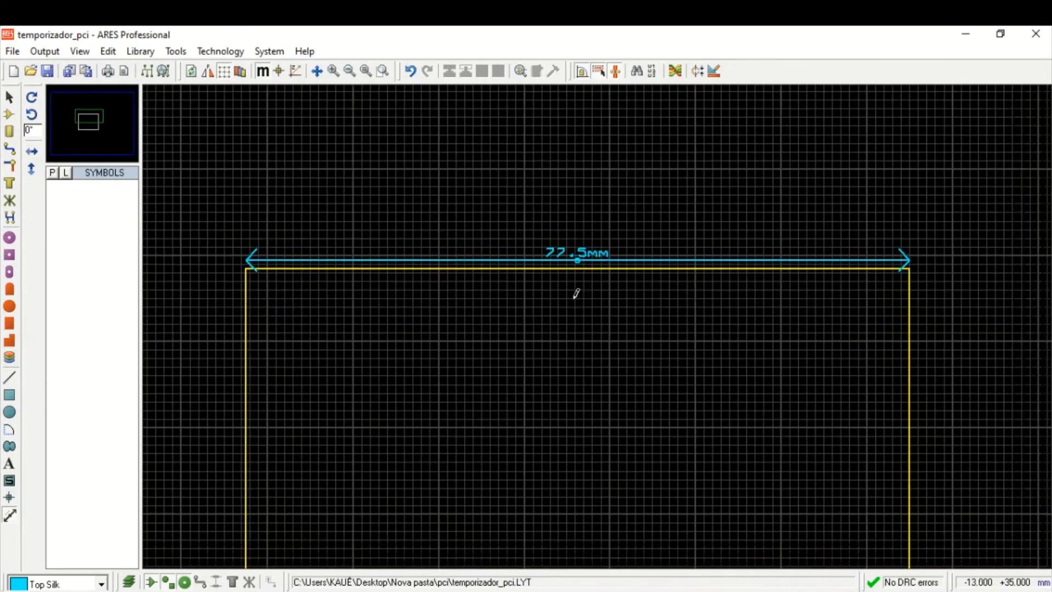
Step: Shorten the width dimension to 50 mm, keeping its start at the outline's upper-left corner
click(10, 97)
scroll(805, 230, up, 1)
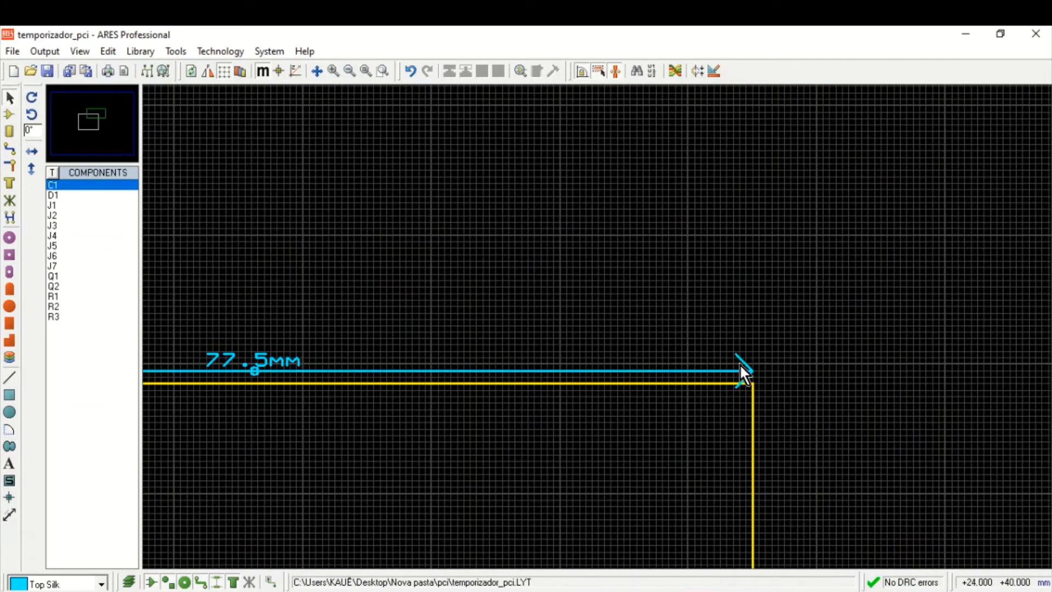
click(752, 376)
drag(753, 371, 515, 371)
middle_click(377, 449)
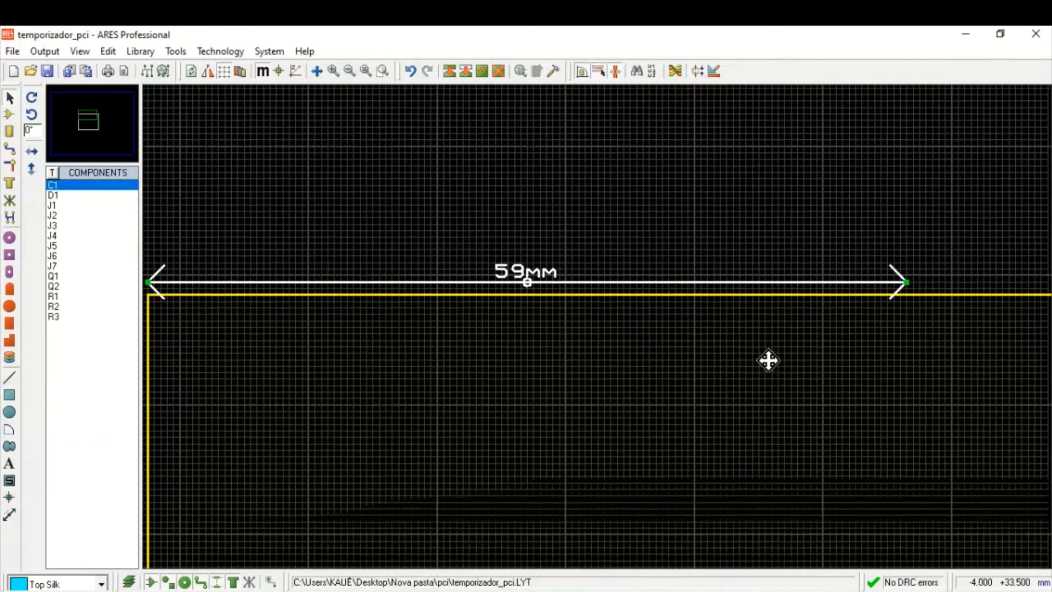
click(767, 360)
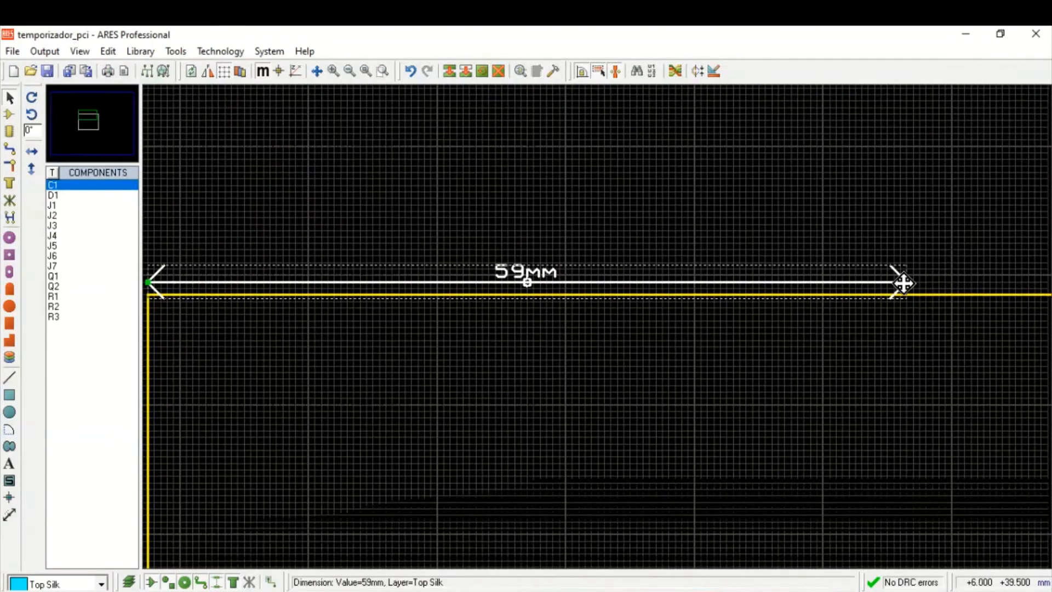
drag(905, 282, 791, 283)
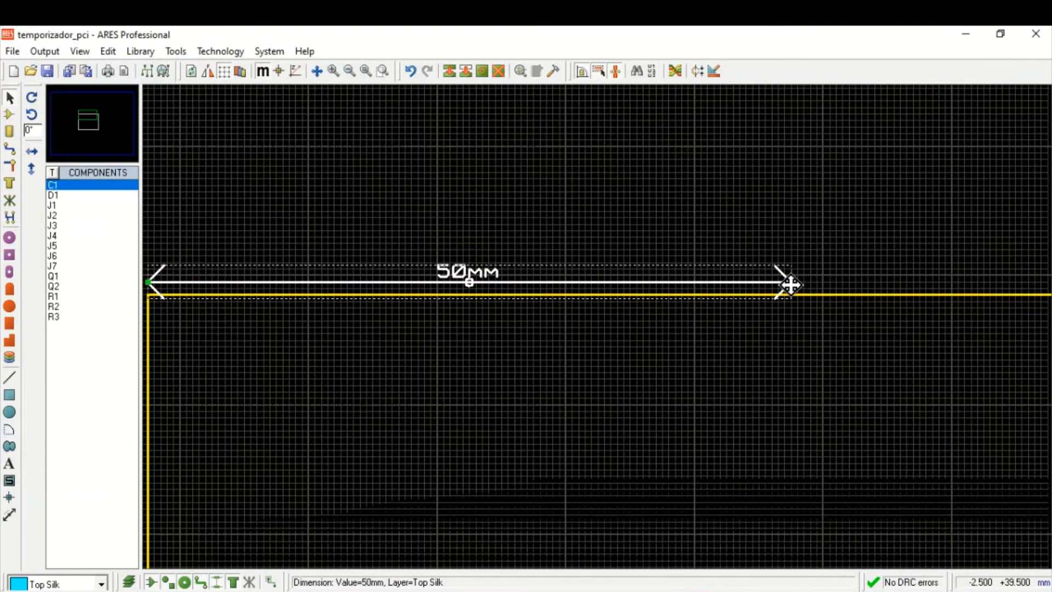
click(741, 367)
scroll(852, 340, down, 1)
middle_click(765, 393)
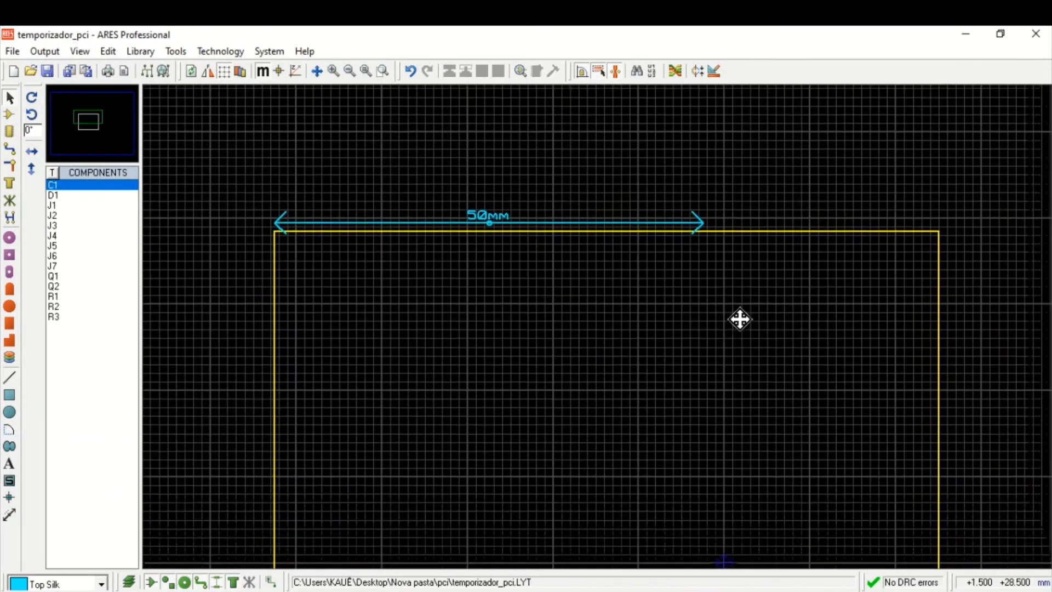
click(744, 311)
Step: Narrow the board outline by moving its right edge in to the end of the 50 mm dimension
click(940, 416)
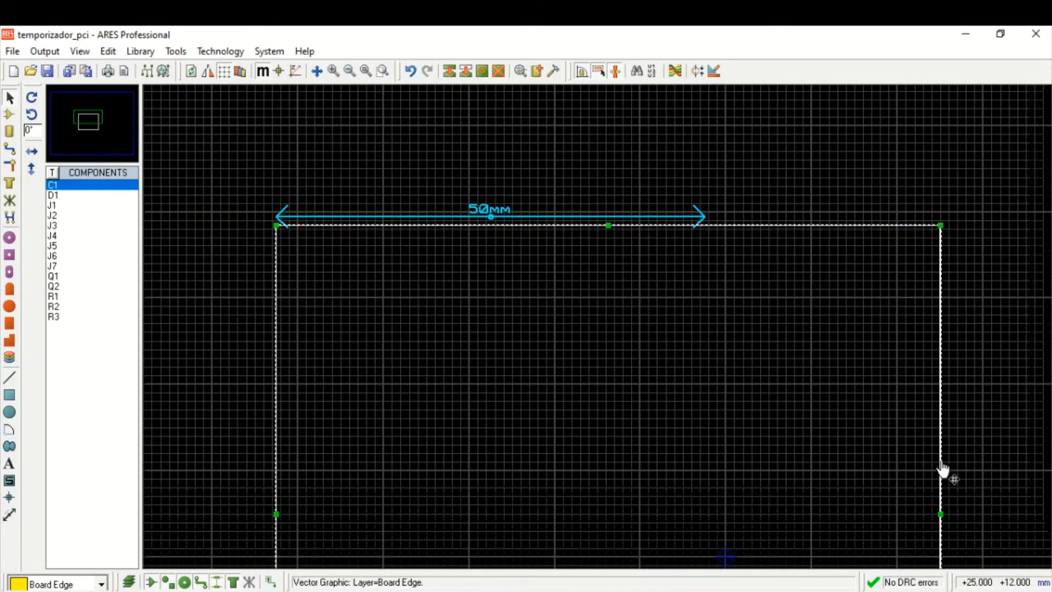
drag(939, 512, 705, 514)
click(782, 370)
scroll(709, 246, up, 3)
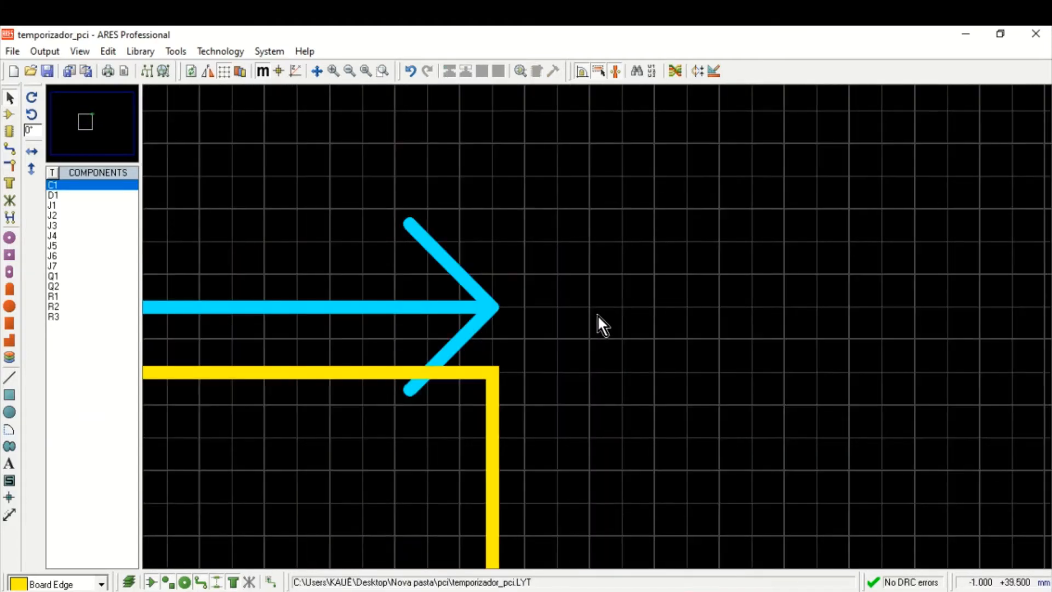
scroll(587, 312, down, 6)
middle_click(391, 369)
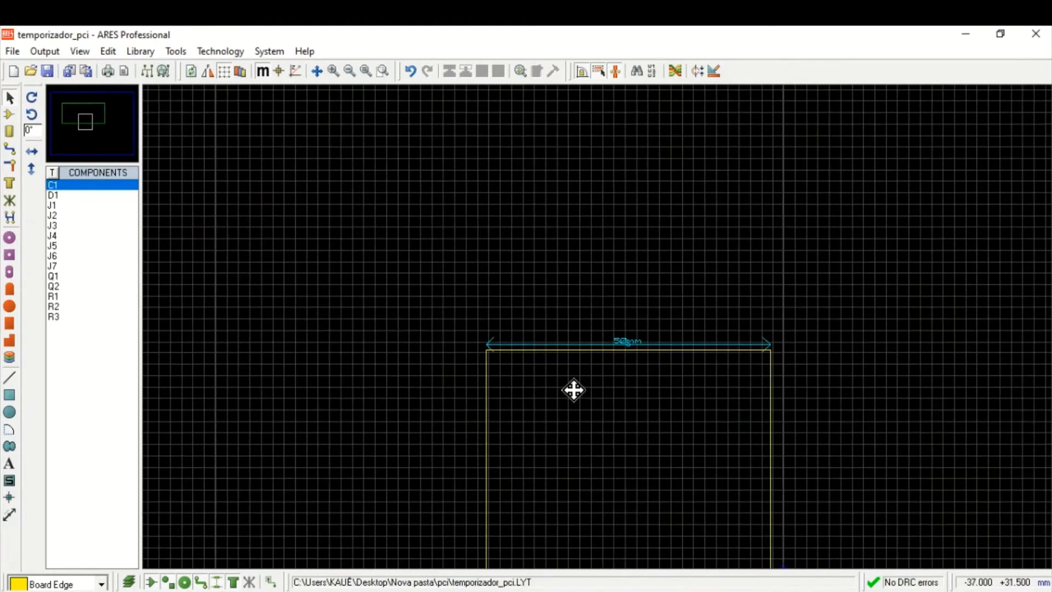
scroll(584, 362, up, 2)
scroll(595, 331, up, 2)
scroll(561, 340, up, 1)
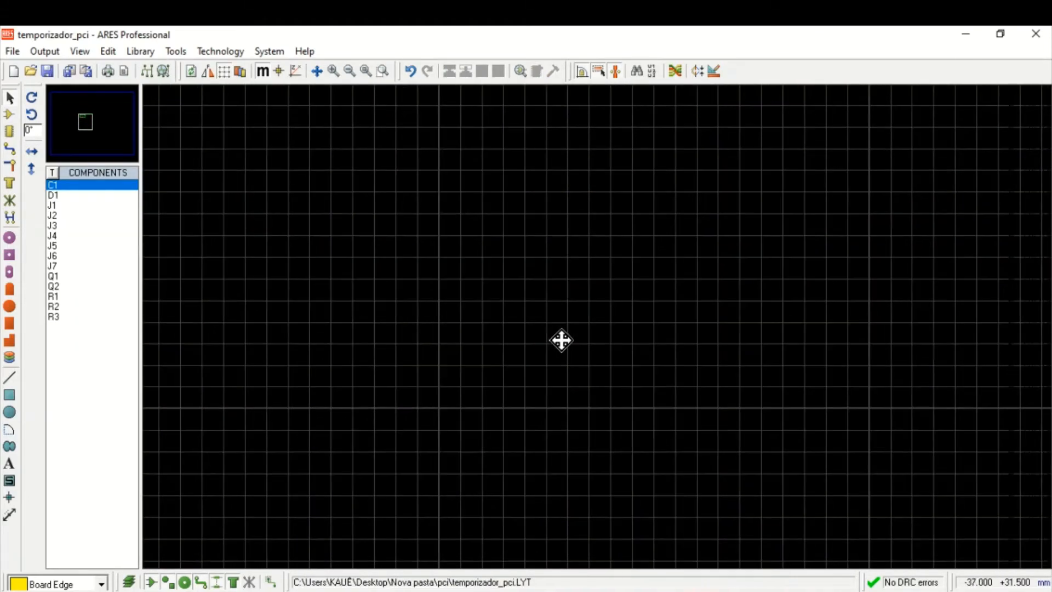
scroll(585, 273, down, 1)
scroll(640, 336, down, 5)
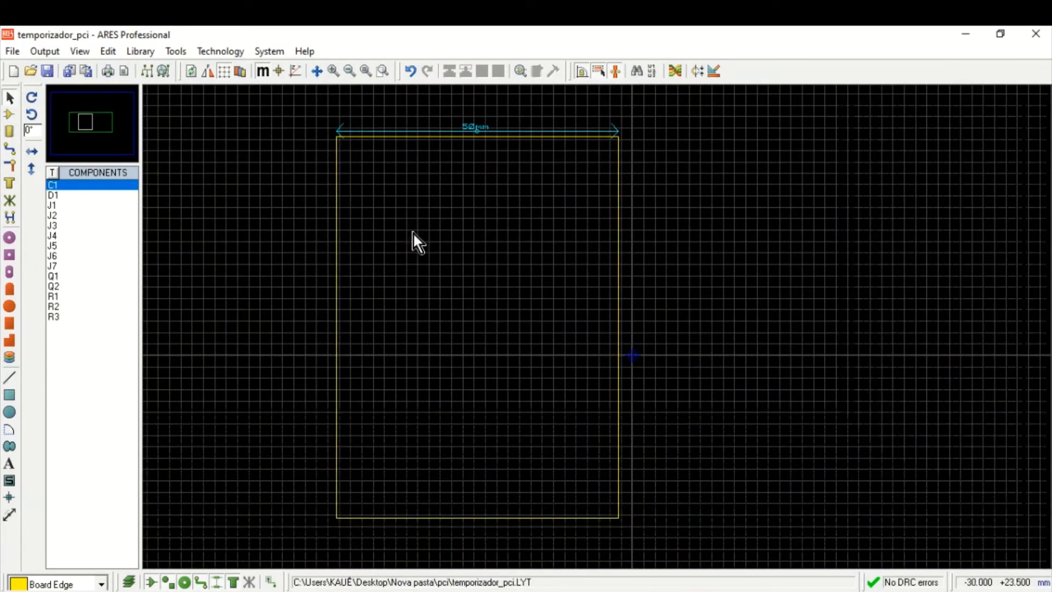
Step: Add a vertical Top Silk dimension about 27 mm long beside the outline's right edge, starting level with its upper corner
click(10, 515)
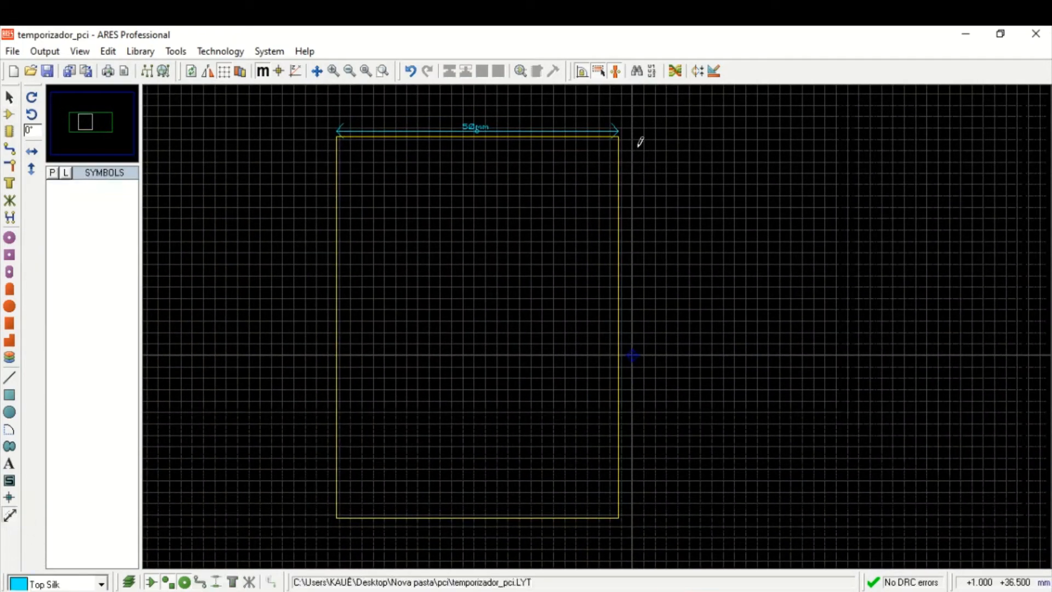
scroll(597, 319, up, 5)
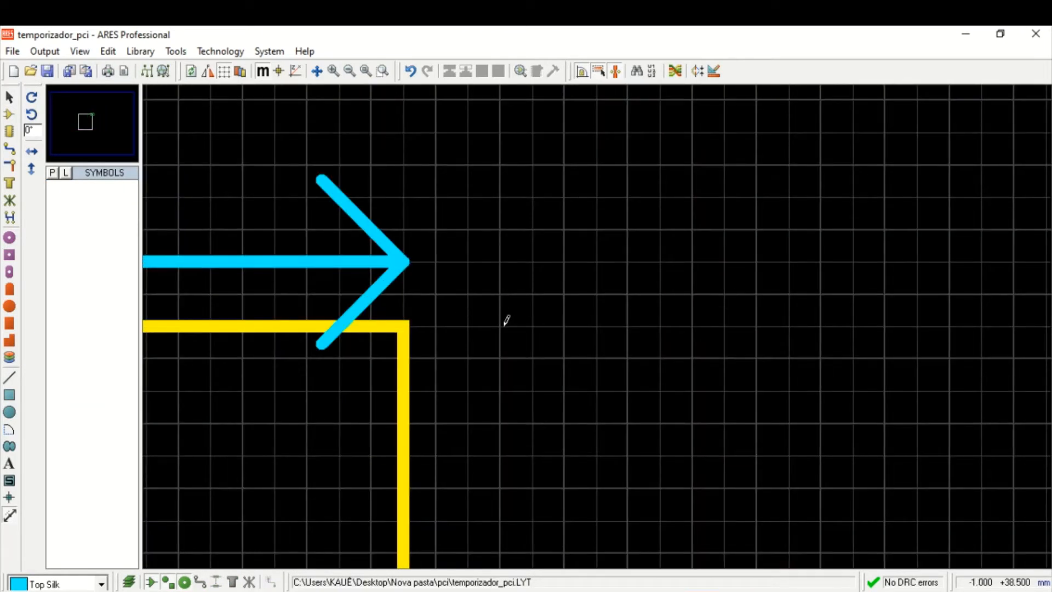
click(501, 321)
scroll(489, 521, down, 3)
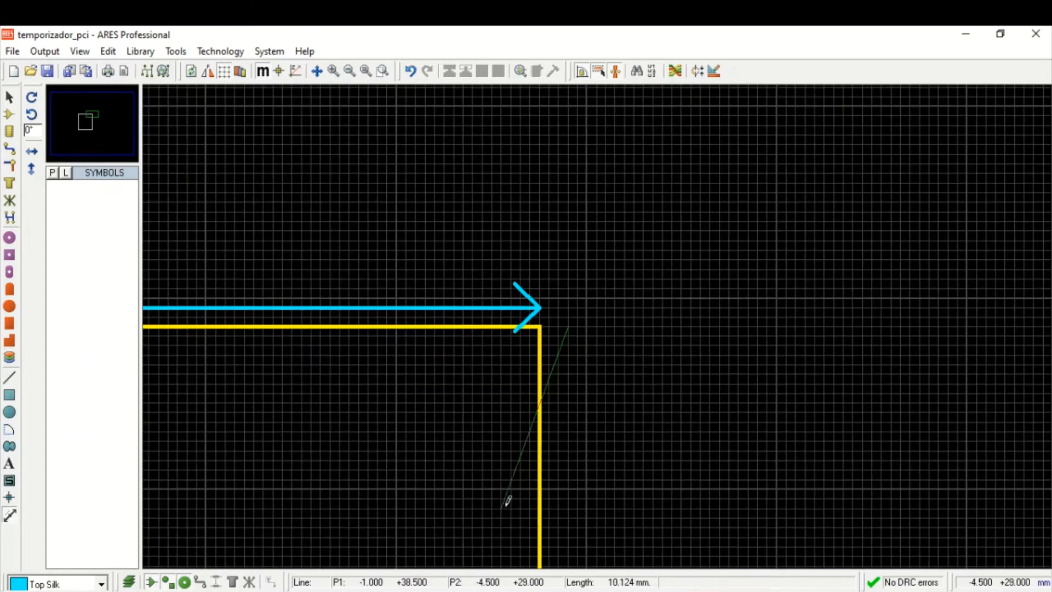
click(585, 548)
middle_click(495, 459)
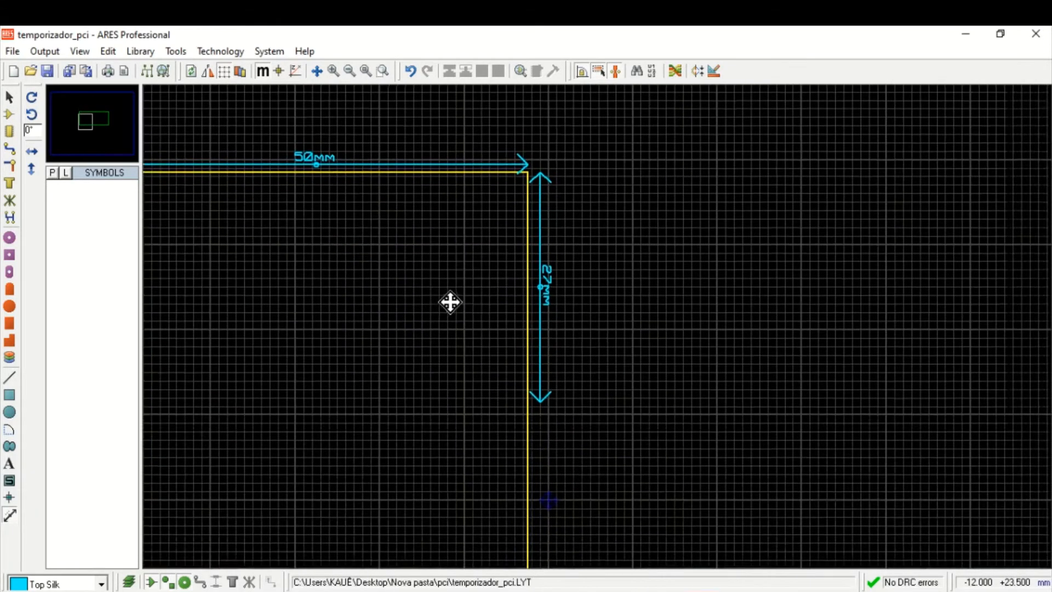
click(458, 298)
Step: Lengthen the vertical dimension to 43.5 mm by extending its lower end, keeping it parallel to the outline's right edge
click(9, 99)
click(552, 293)
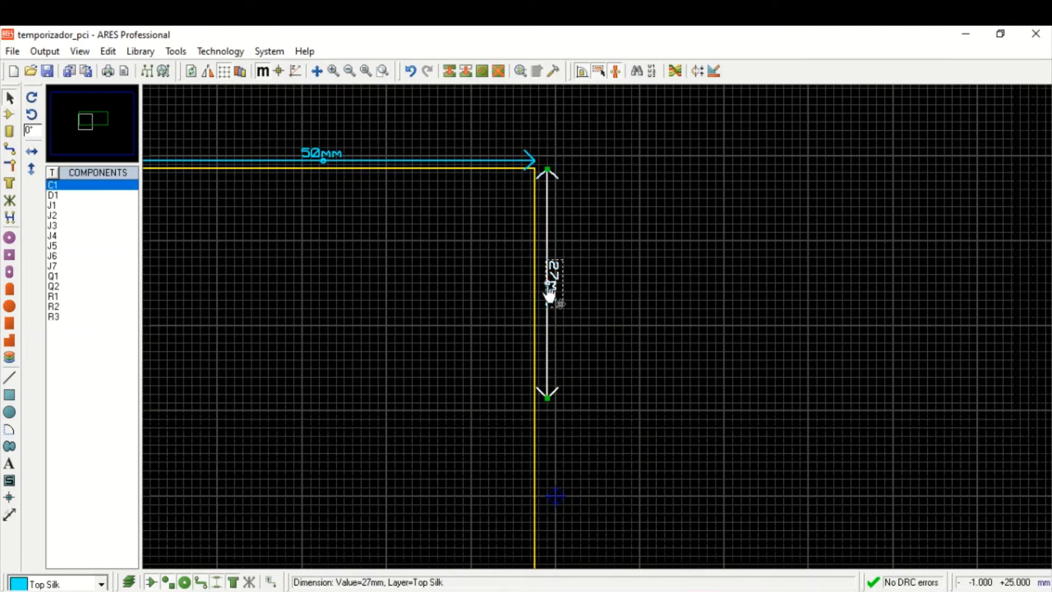
drag(553, 403, 549, 449)
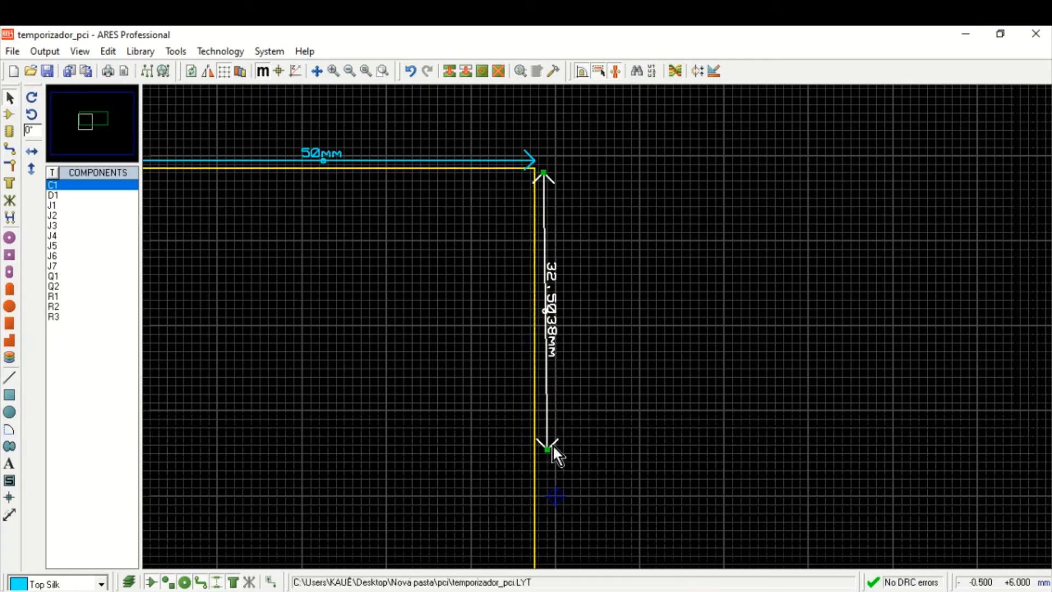
scroll(553, 445, up, 3)
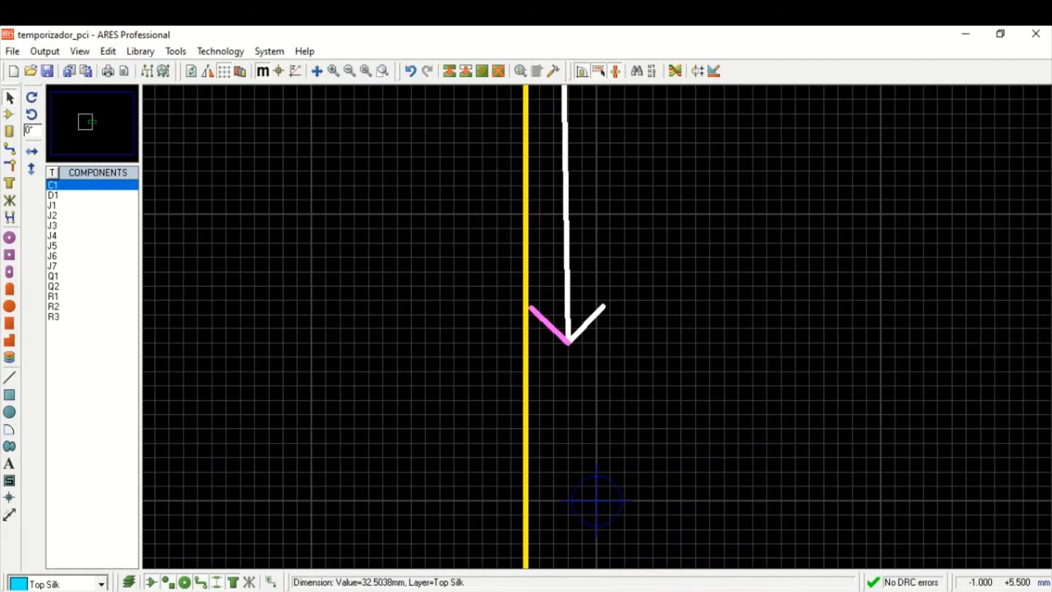
drag(571, 349, 557, 457)
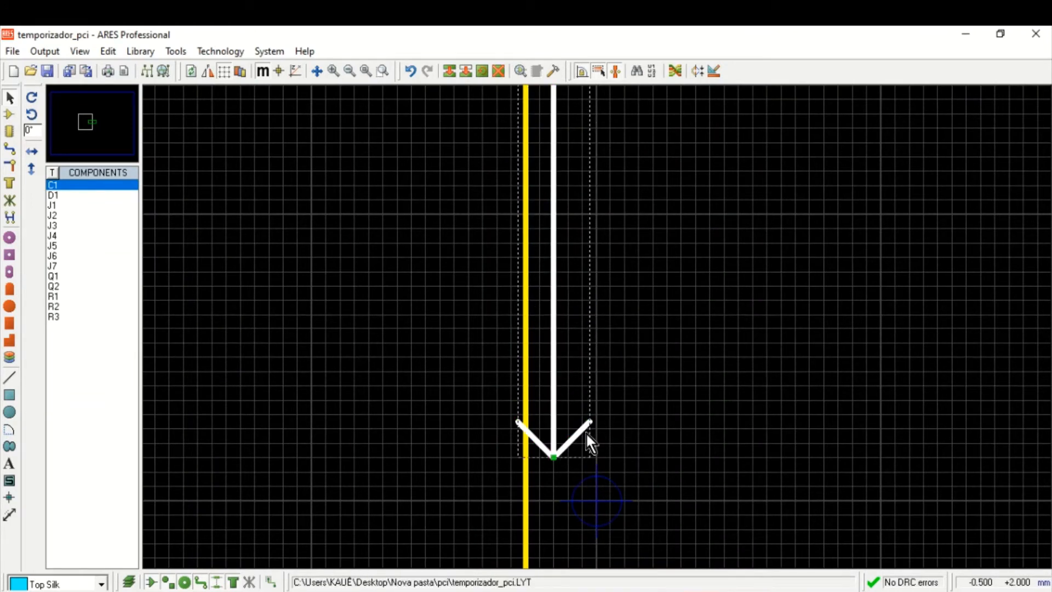
click(714, 334)
scroll(709, 306, down, 1)
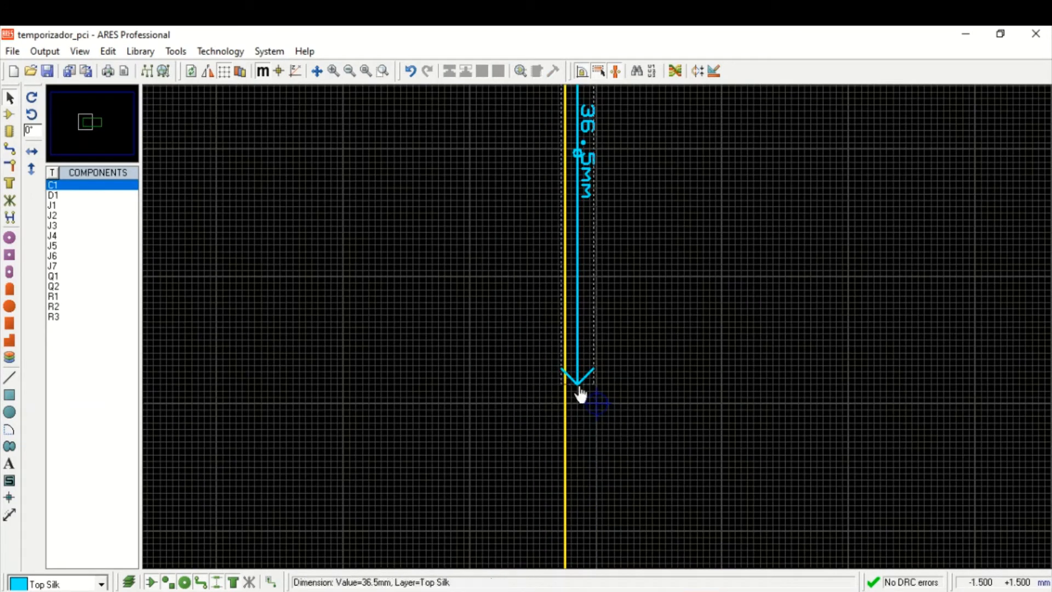
drag(576, 380, 578, 472)
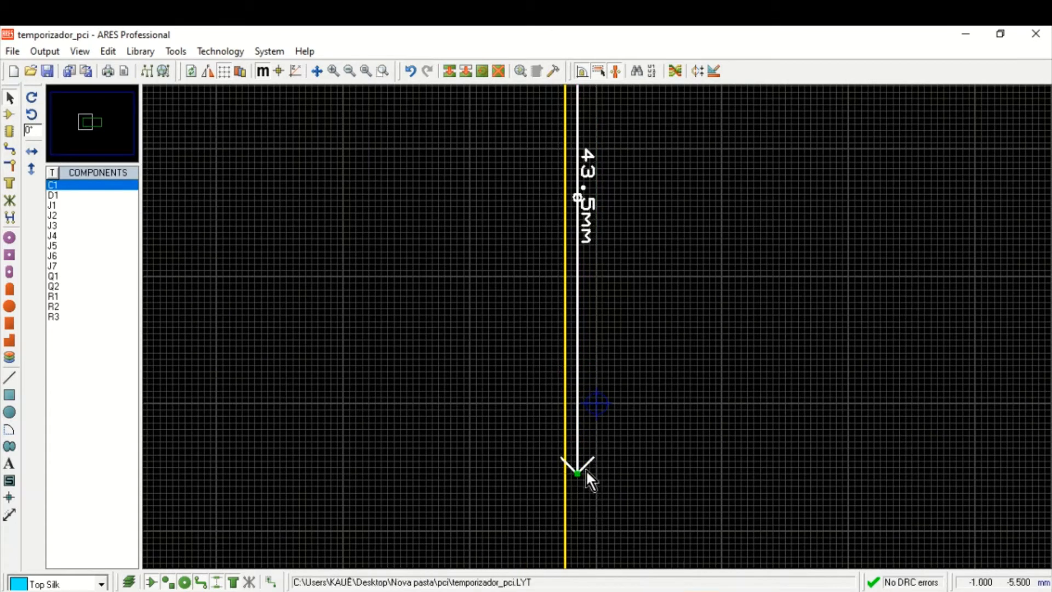
click(666, 370)
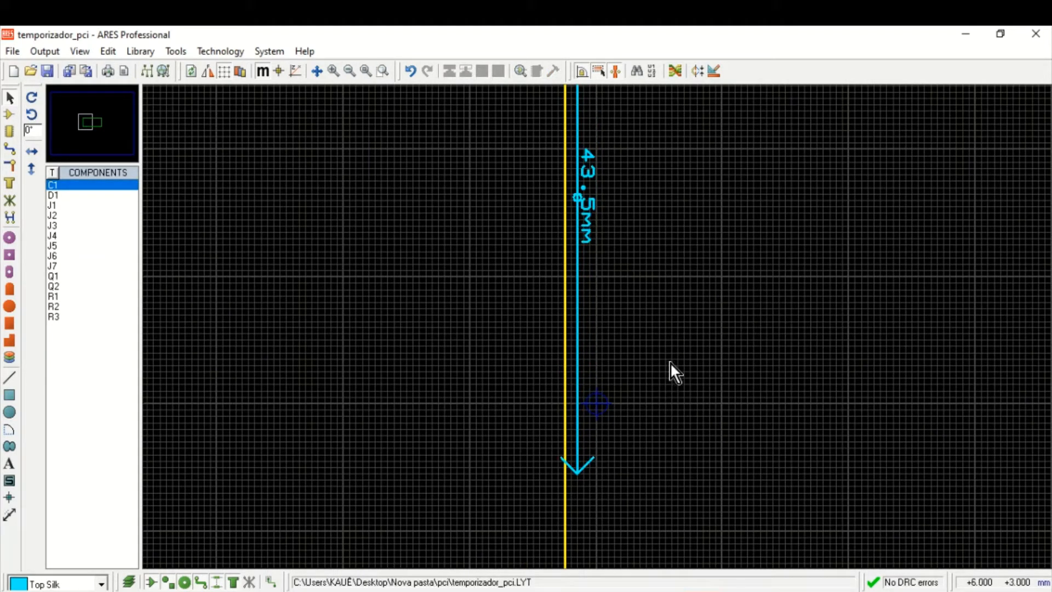
Step: Switch to the full crosshair cursor and extend the vertical dimension's lower end until its length is 50 mm
key(x)
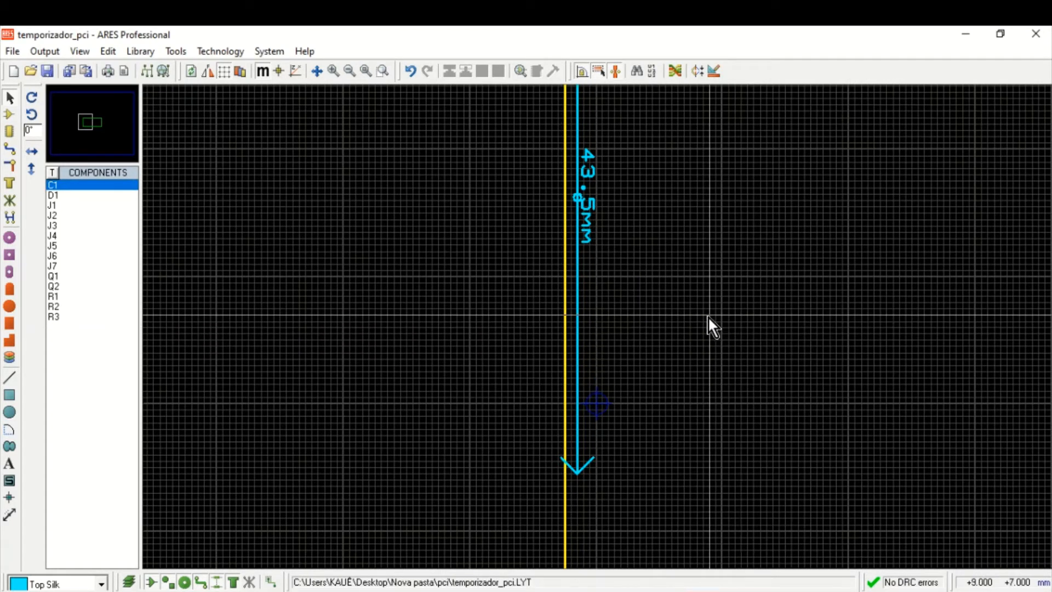
key(x)
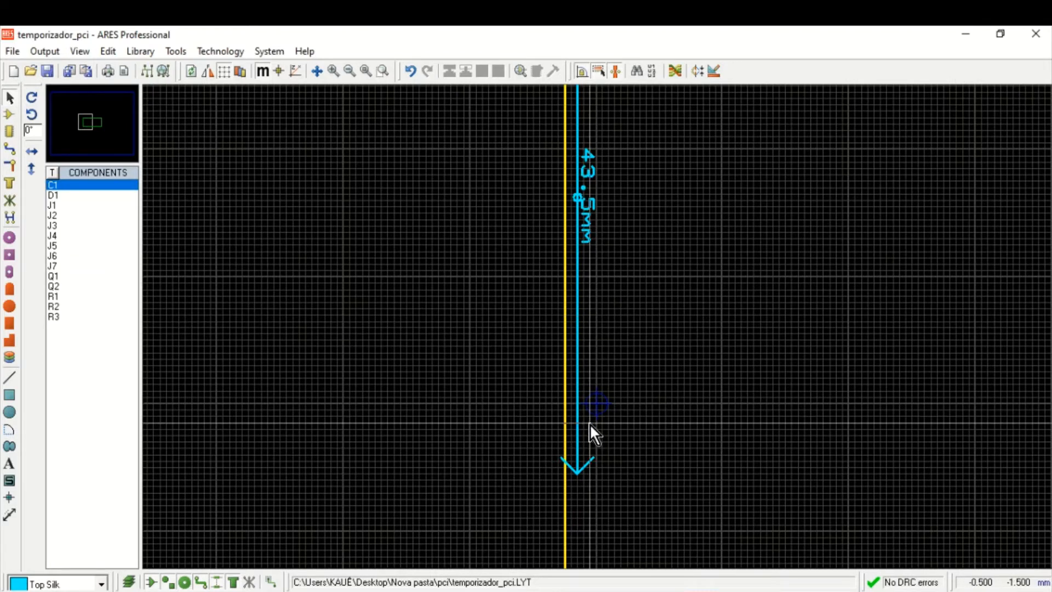
scroll(590, 423, down, 3)
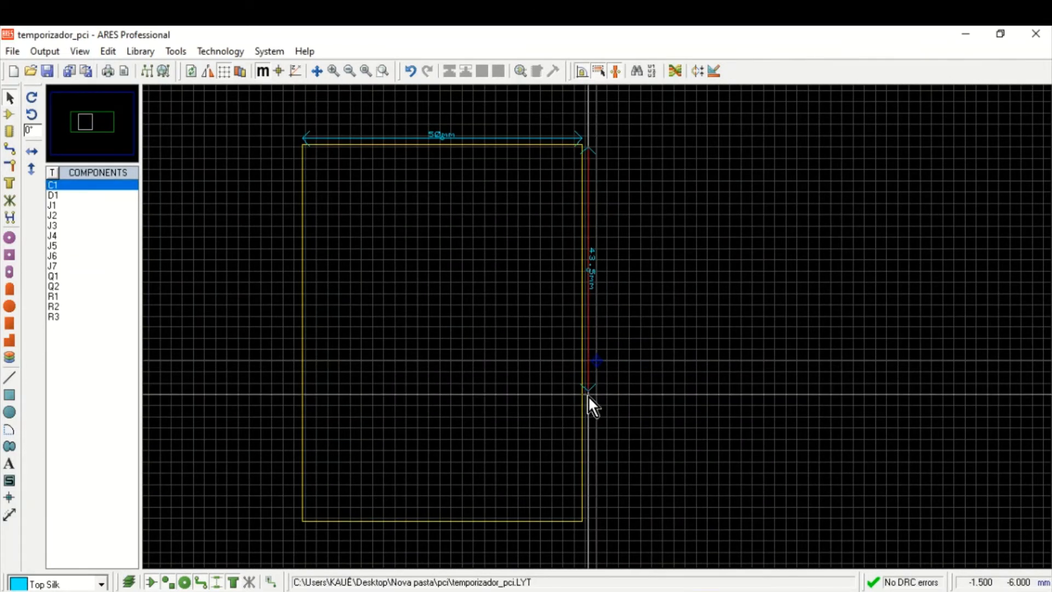
scroll(596, 336, up, 3)
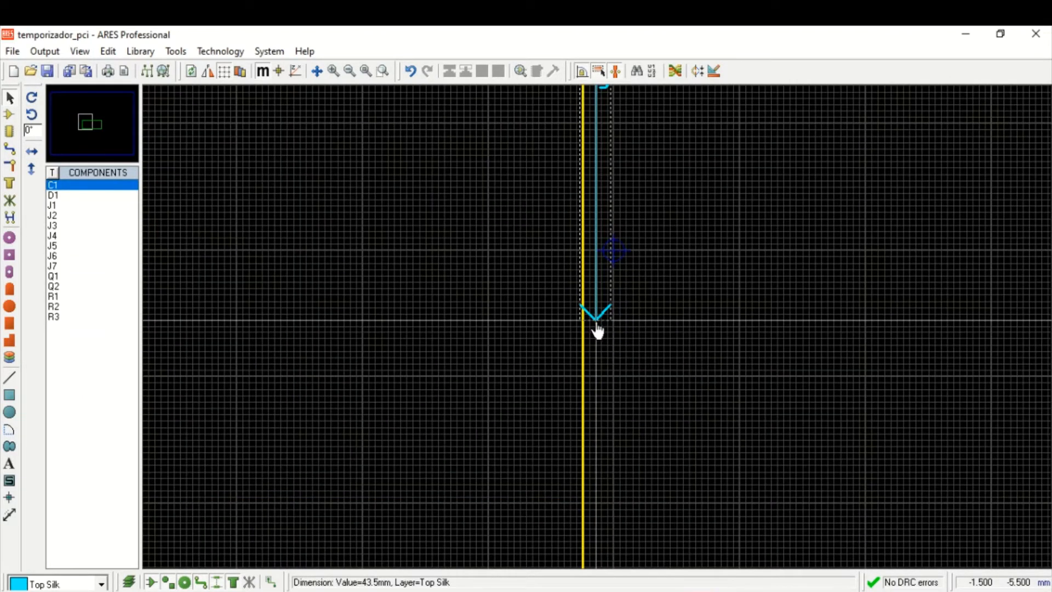
click(596, 323)
drag(596, 323, 597, 428)
scroll(662, 197, down, 1)
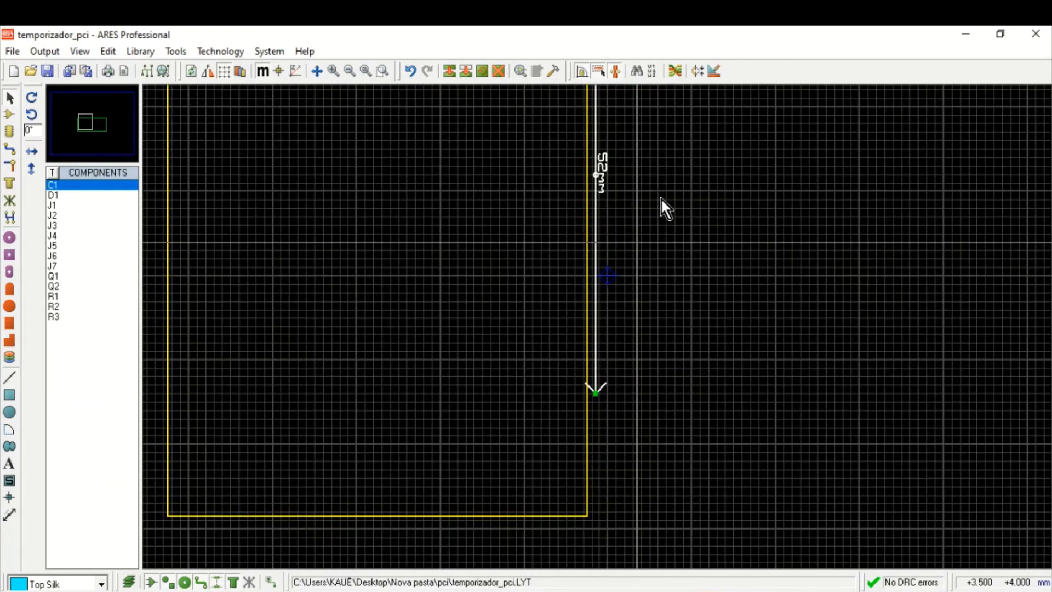
drag(597, 393, 596, 383)
scroll(597, 323, up, 2)
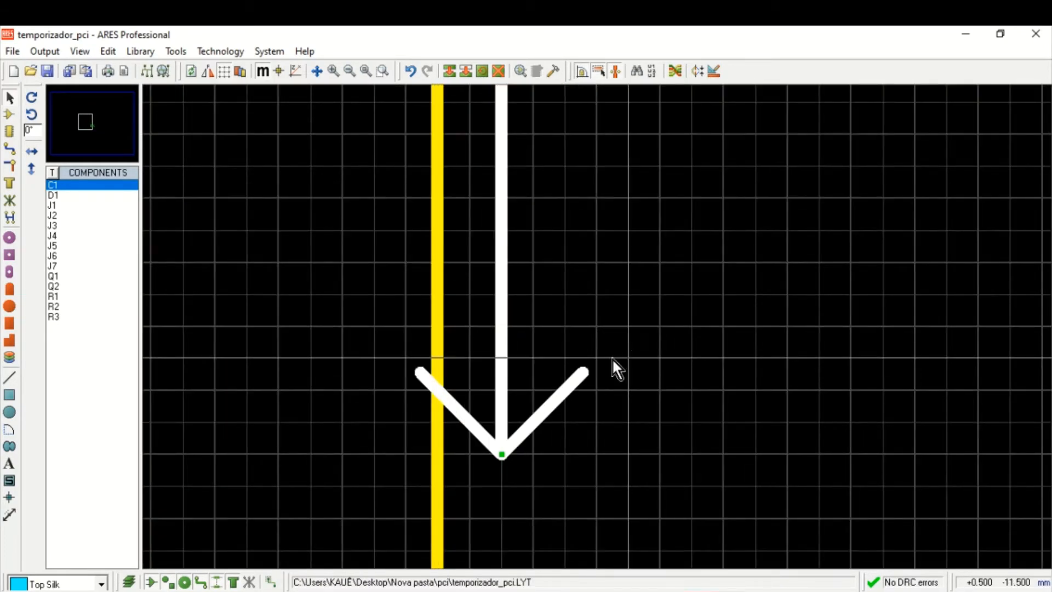
scroll(613, 359, down, 5)
middle_click(677, 148)
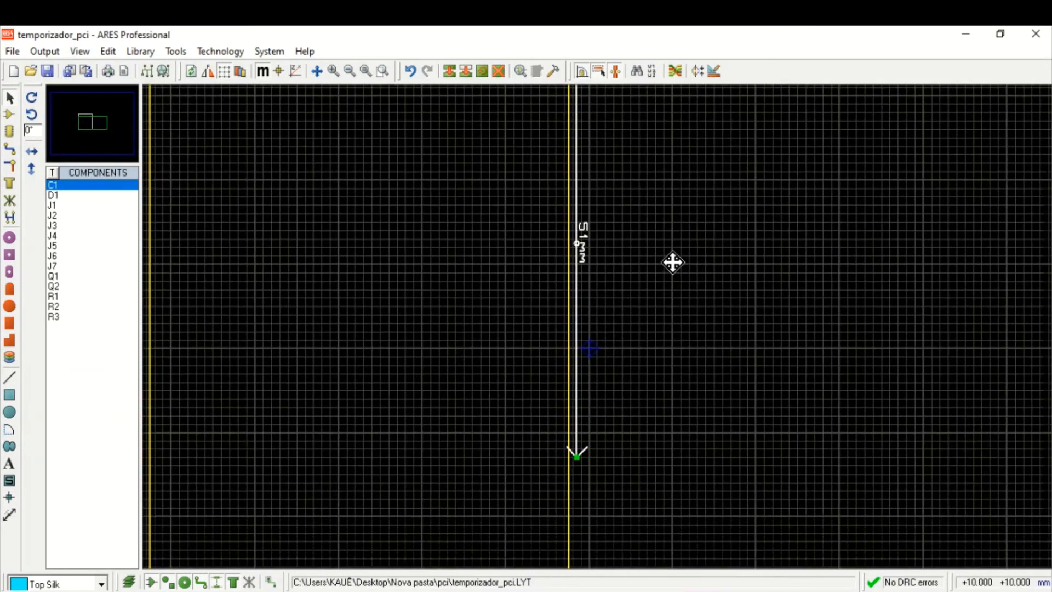
middle_click(672, 261)
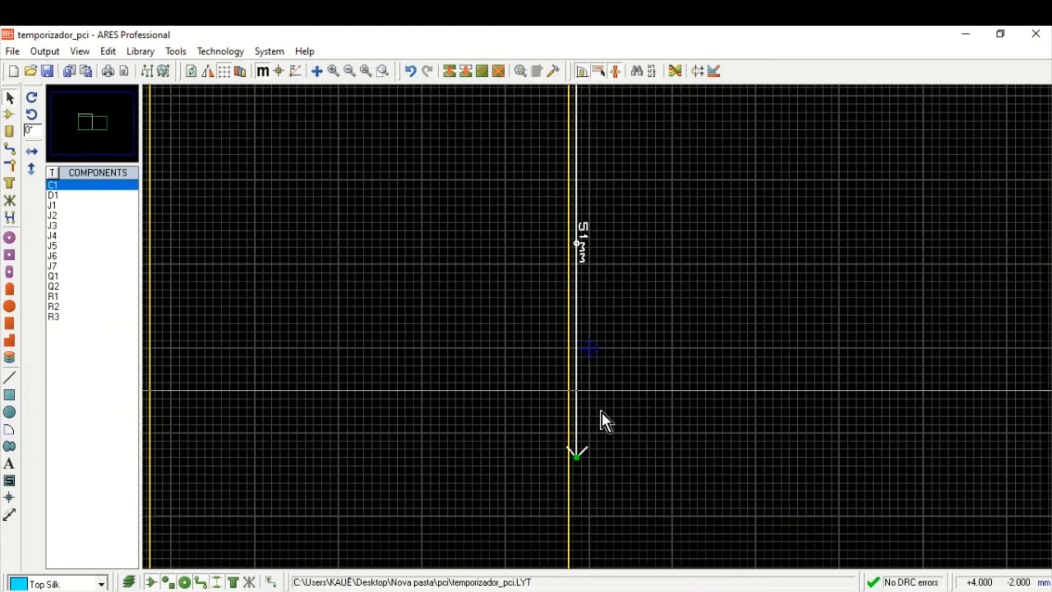
click(577, 457)
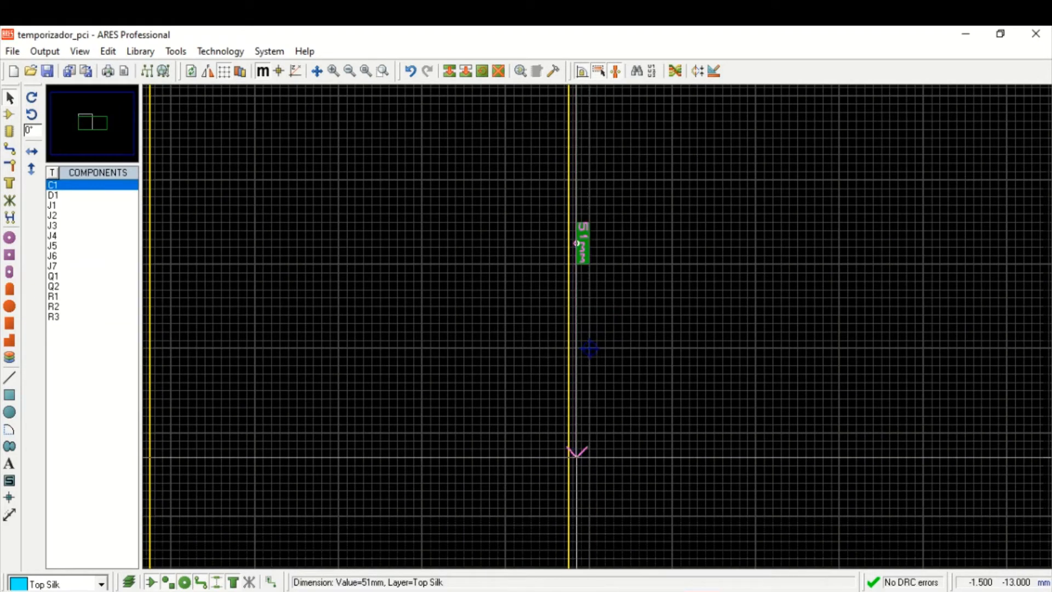
drag(576, 457, 577, 448)
click(679, 392)
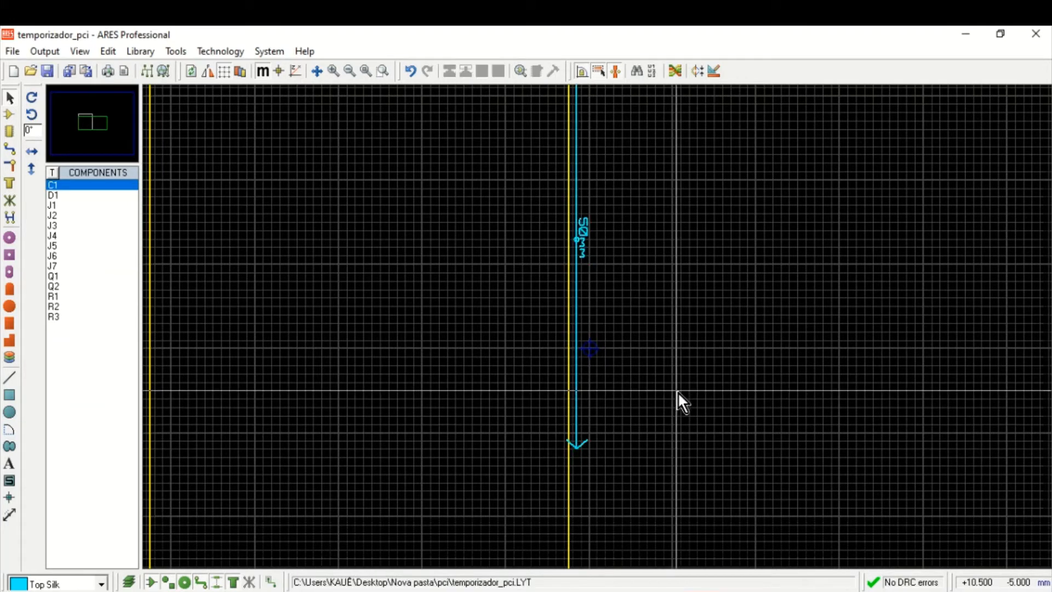
Step: Examine how the vertical dimension's two arrowheads line up with the board outline
scroll(679, 392, down, 1)
scroll(591, 272, up, 4)
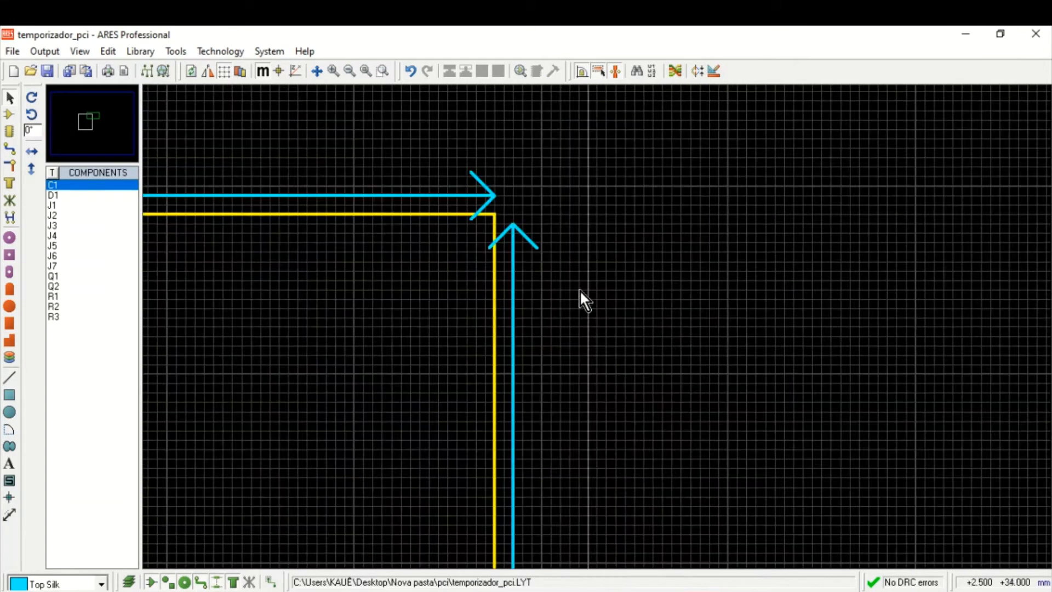
scroll(491, 347, down, 3)
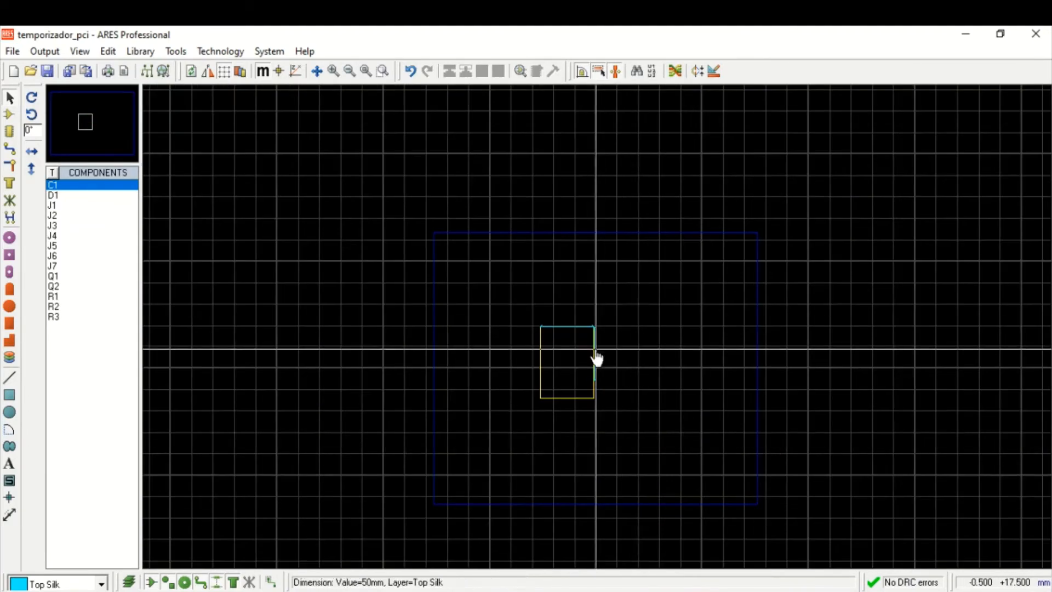
scroll(597, 359, up, 4)
scroll(543, 517, down, 2)
scroll(597, 357, up, 3)
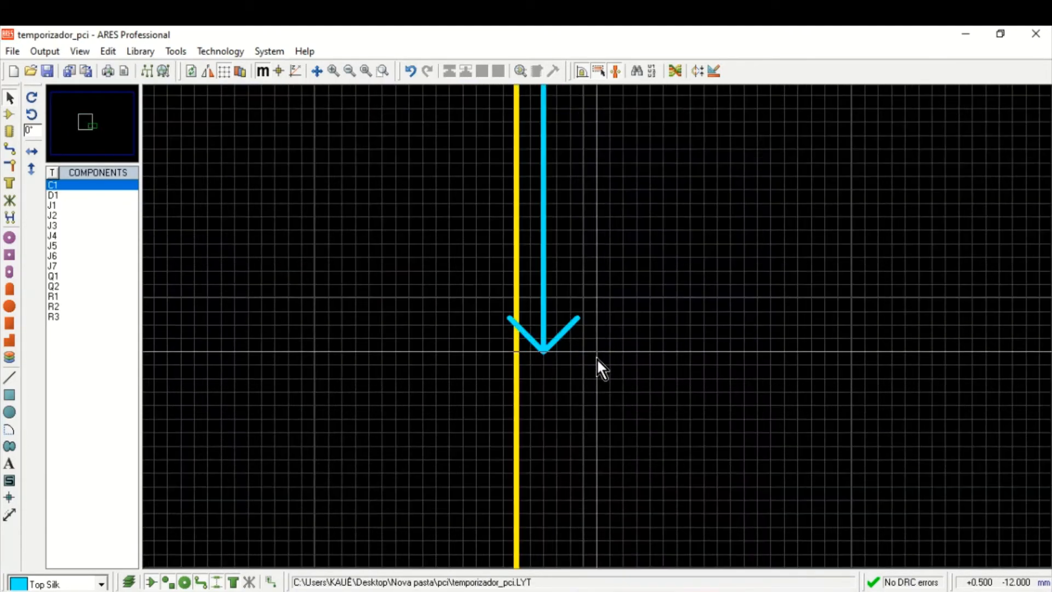
scroll(595, 355, down, 4)
scroll(550, 277, up, 2)
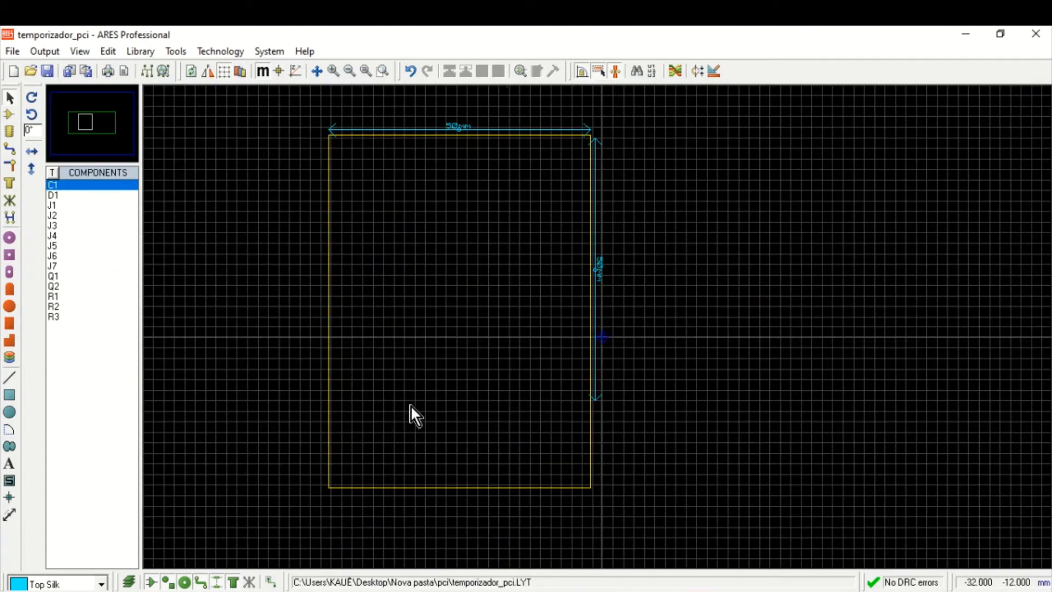
click(460, 488)
mouse_move(460, 489)
mouse_down()
mouse_move(467, 408)
mouse_move(463, 491)
mouse_up()
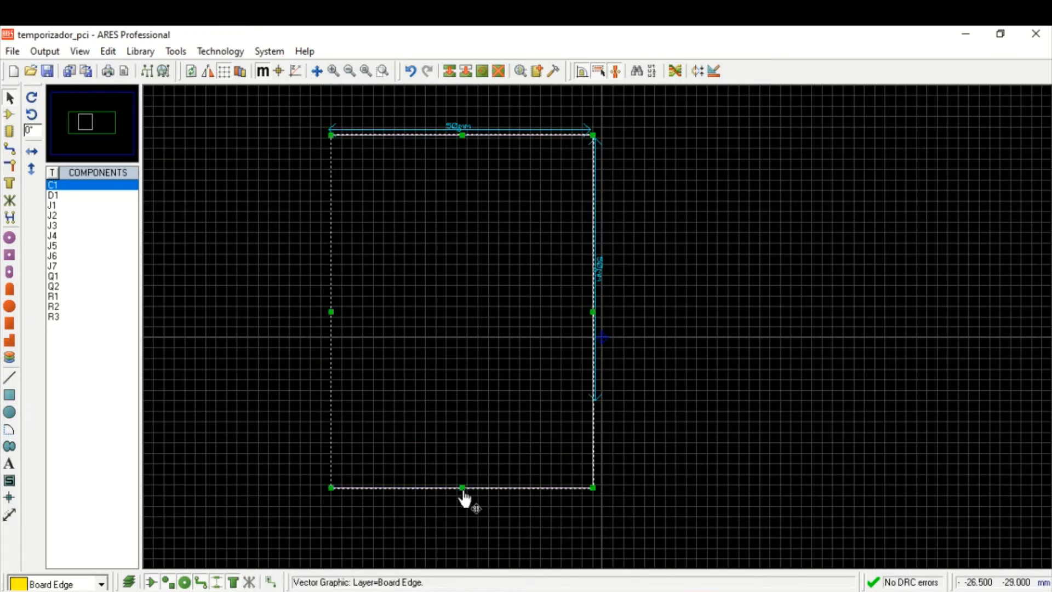
key(ctrl+z)
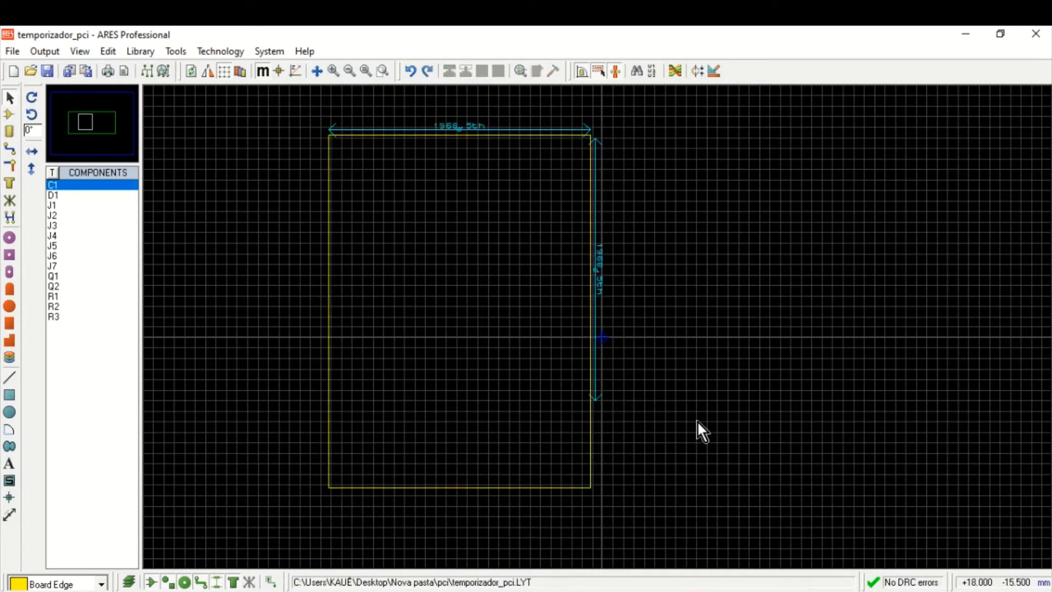
Step: Shorten the board outline by moving its bottom edge up to the lower end of the 50 mm vertical dimension
click(492, 496)
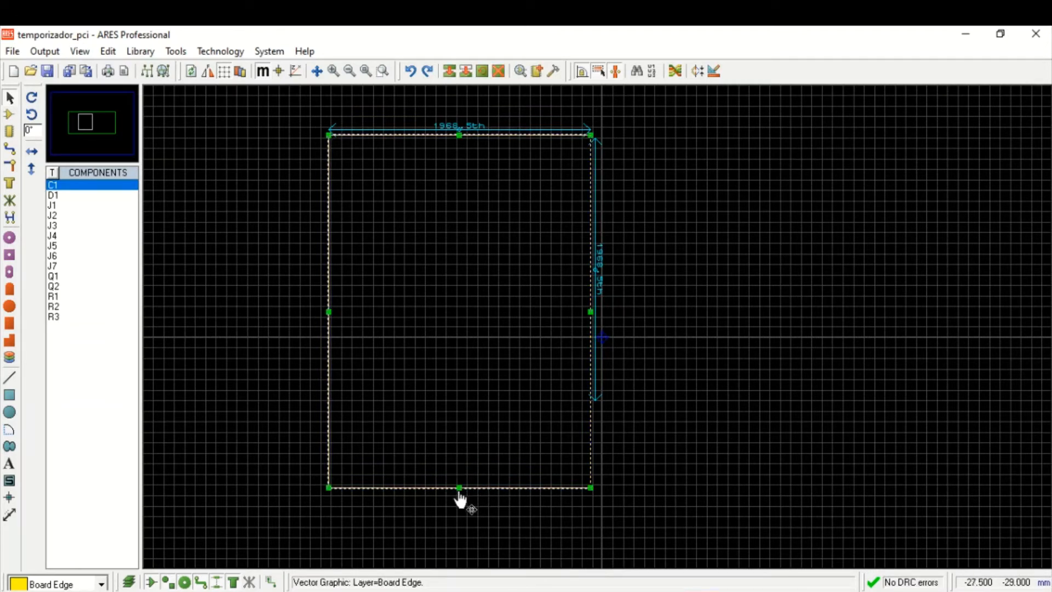
drag(460, 487, 460, 400)
scroll(596, 327, up, 3)
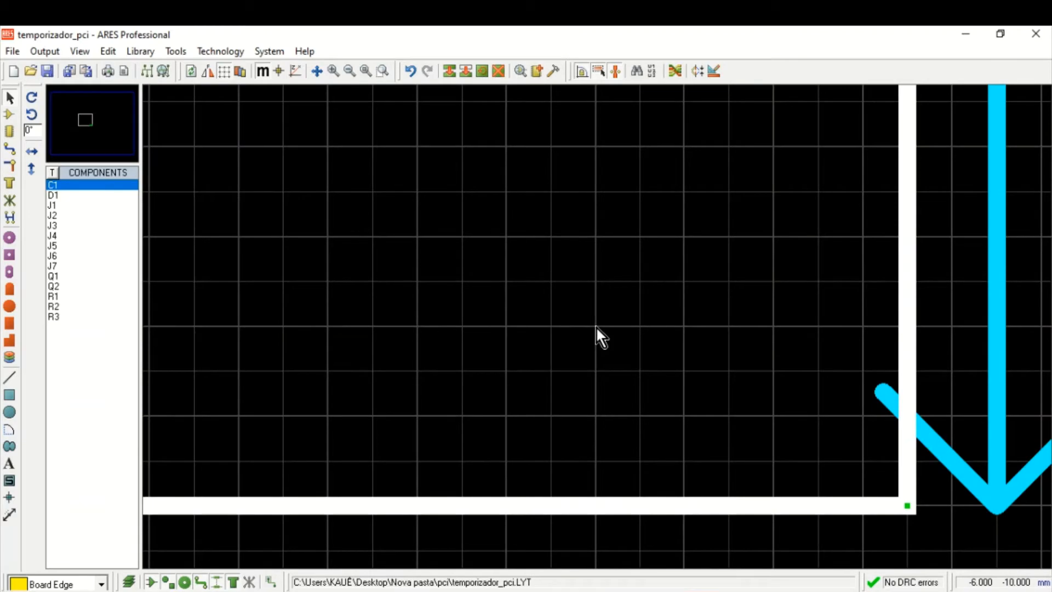
click(619, 243)
scroll(619, 242, down, 3)
middle_click(609, 149)
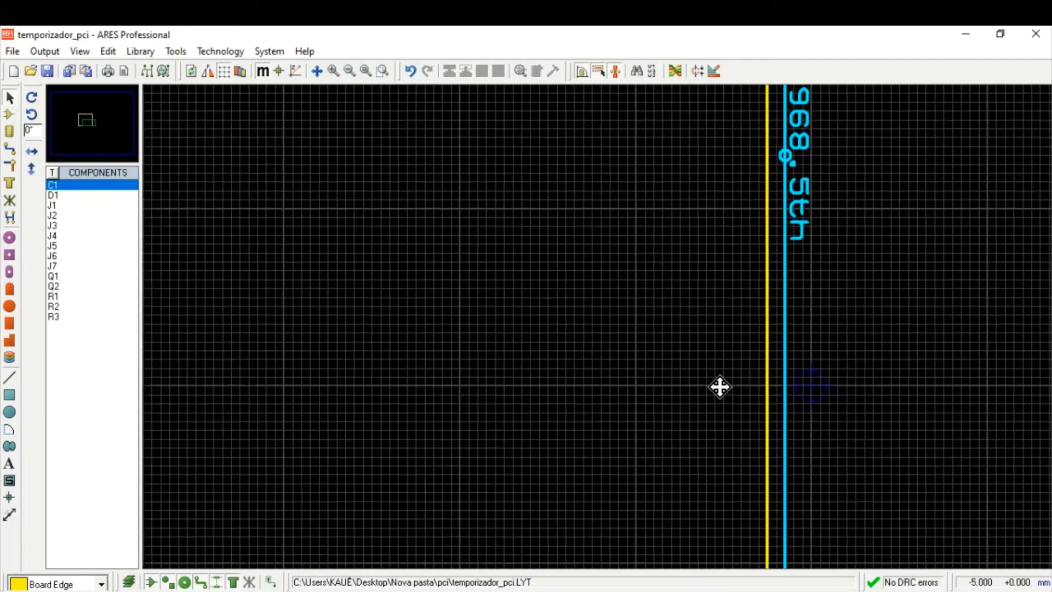
scroll(719, 383, down, 3)
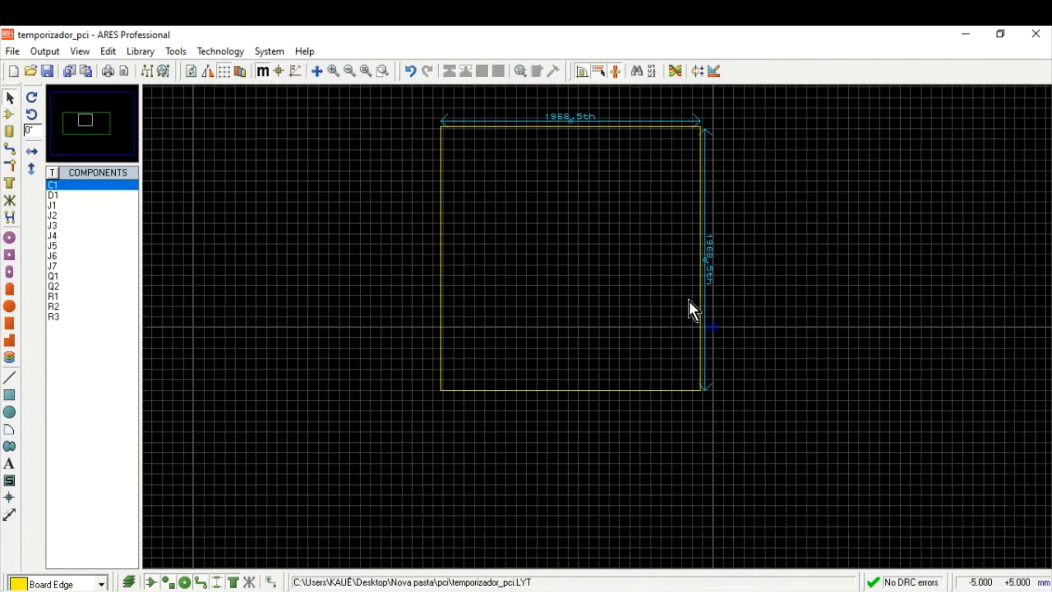
Step: Toggle the units to thou and back to millimetres to refresh the dimension labels
scroll(688, 300, up, 3)
key(m)
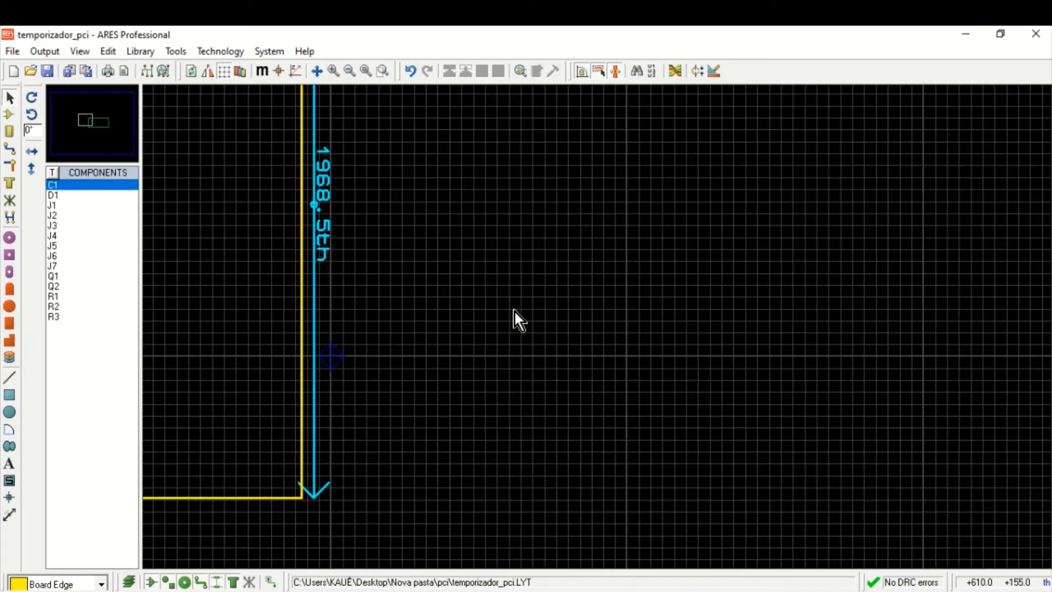
key(m)
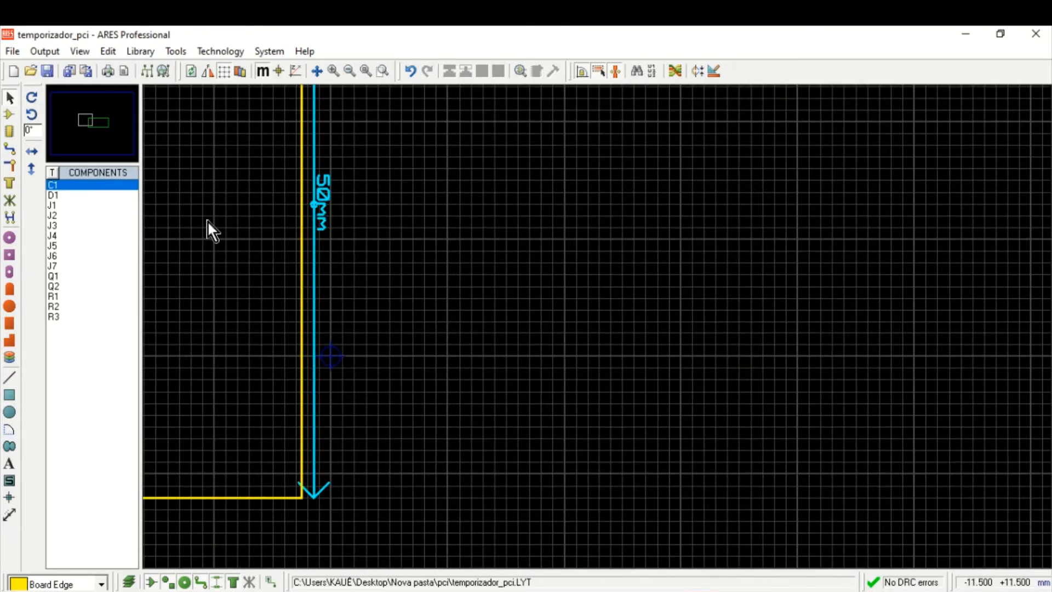
Step: Delete both 50 mm dimensions, the vertical one beside the right edge and the horizontal one above the outline
middle_click(250, 214)
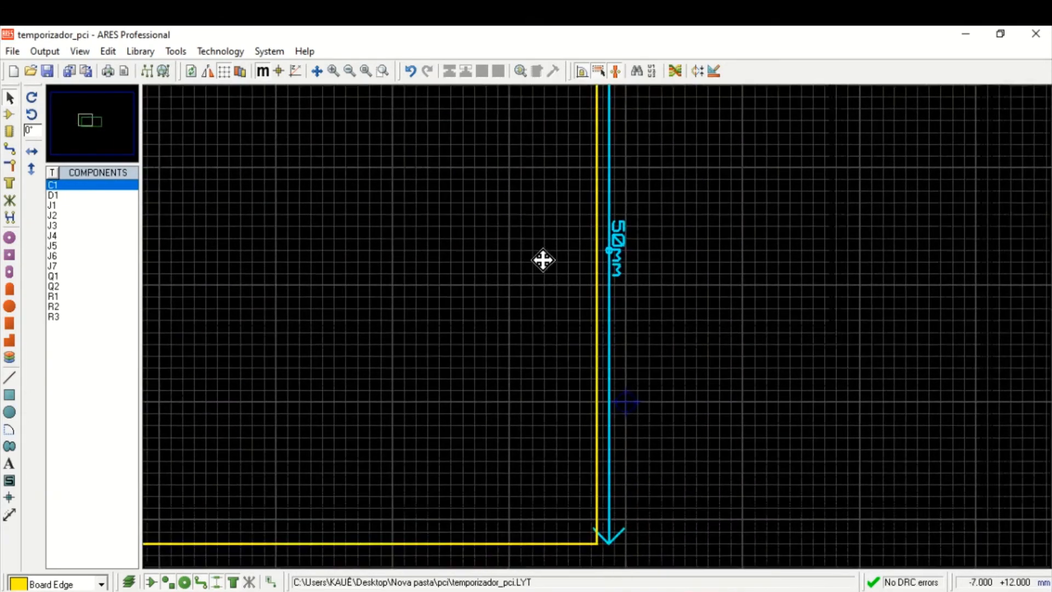
click(543, 260)
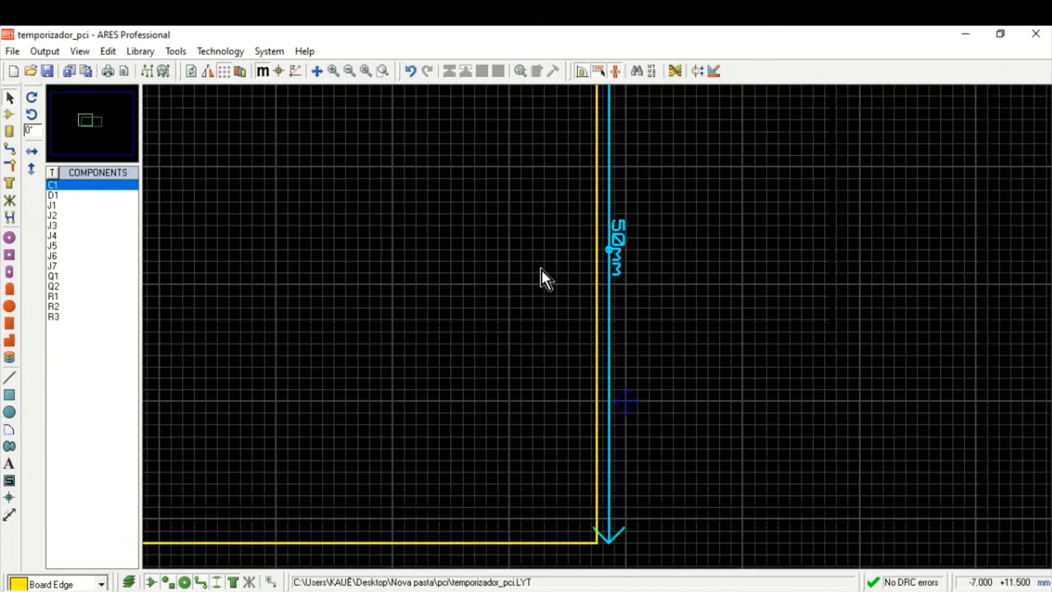
right_click(622, 255)
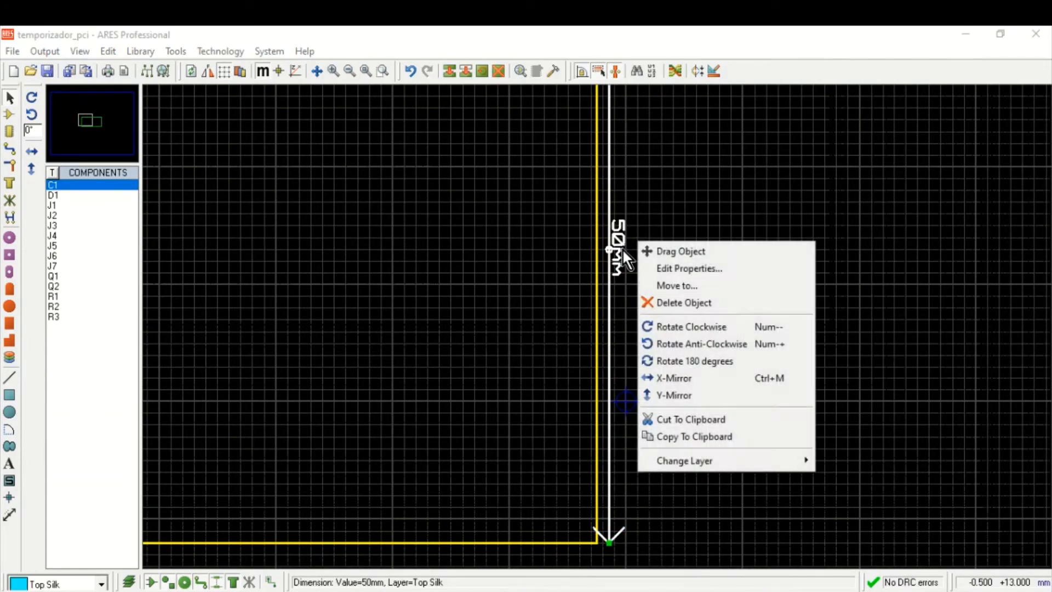
click(676, 301)
middle_click(423, 218)
click(642, 411)
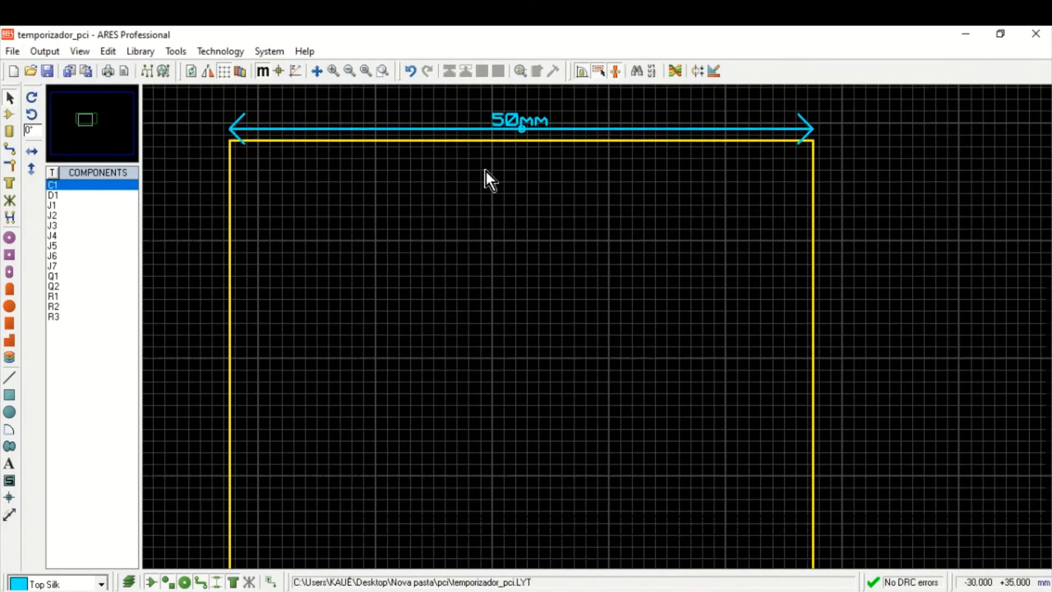
right_click(512, 121)
right_click(512, 122)
scroll(540, 334, down, 1)
middle_click(541, 335)
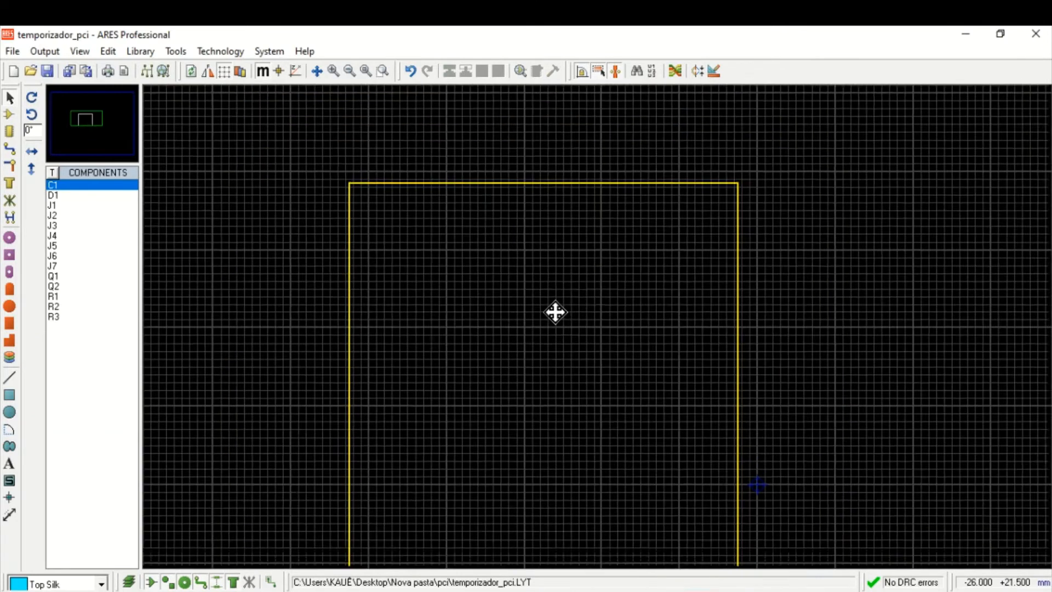
click(550, 241)
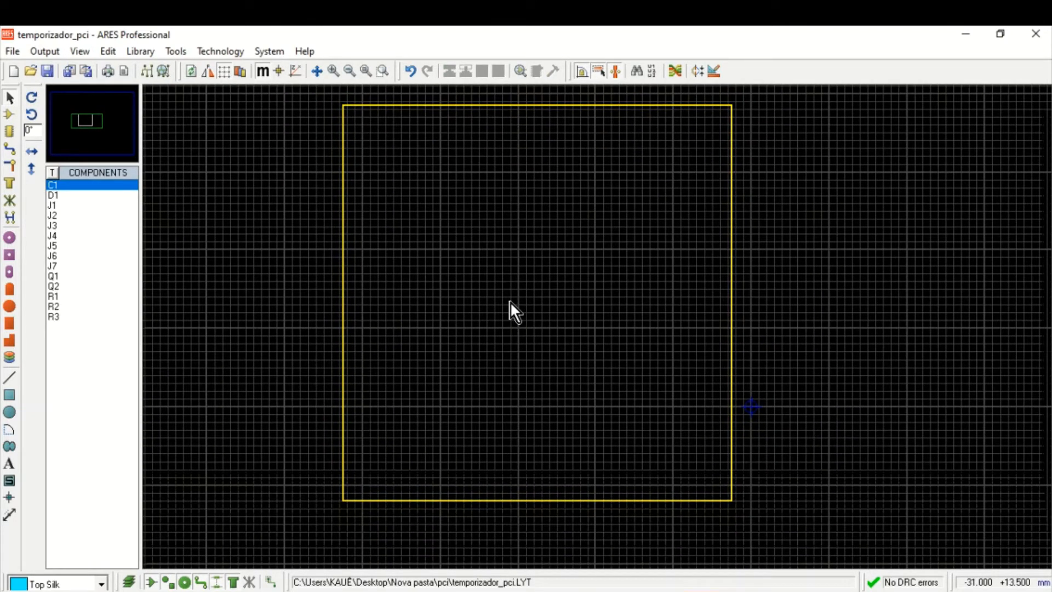
Step: Open the 3D visualization of the empty board, orbit around it to inspect both faces, and close the 3D view
click(54, 67)
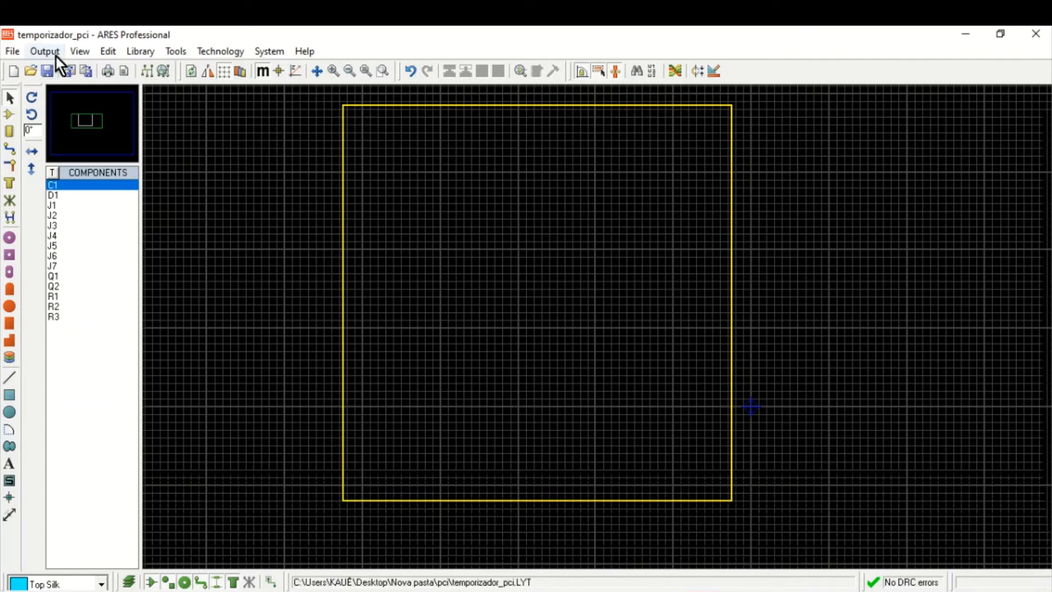
click(56, 54)
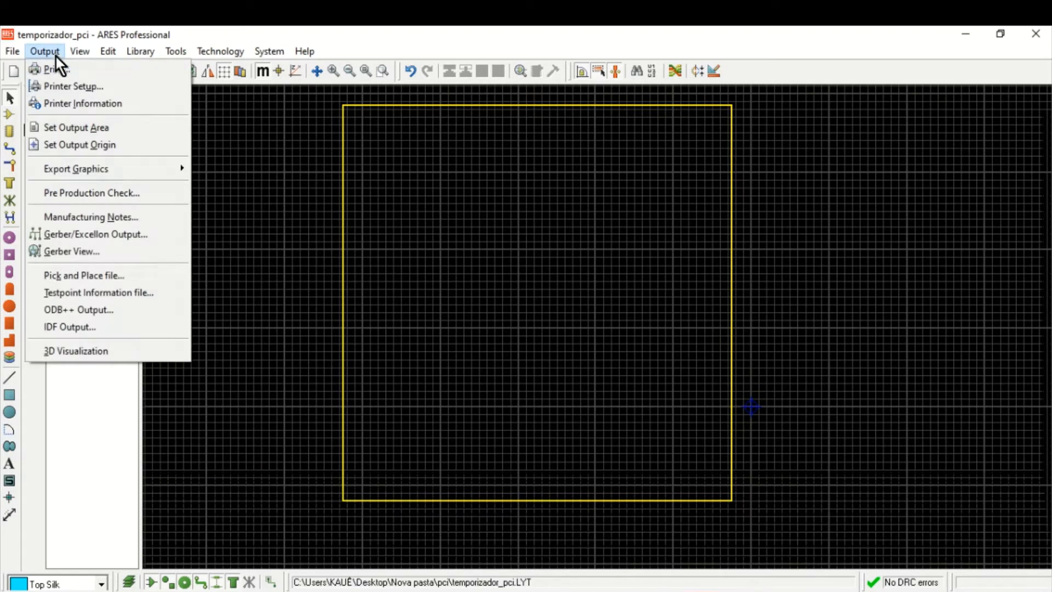
click(87, 348)
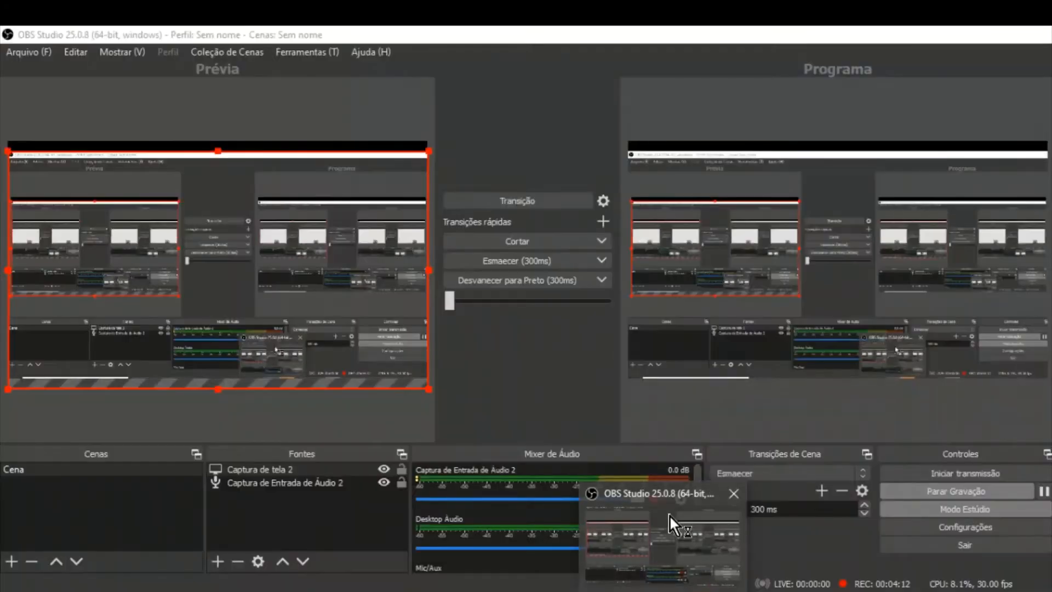
click(670, 515)
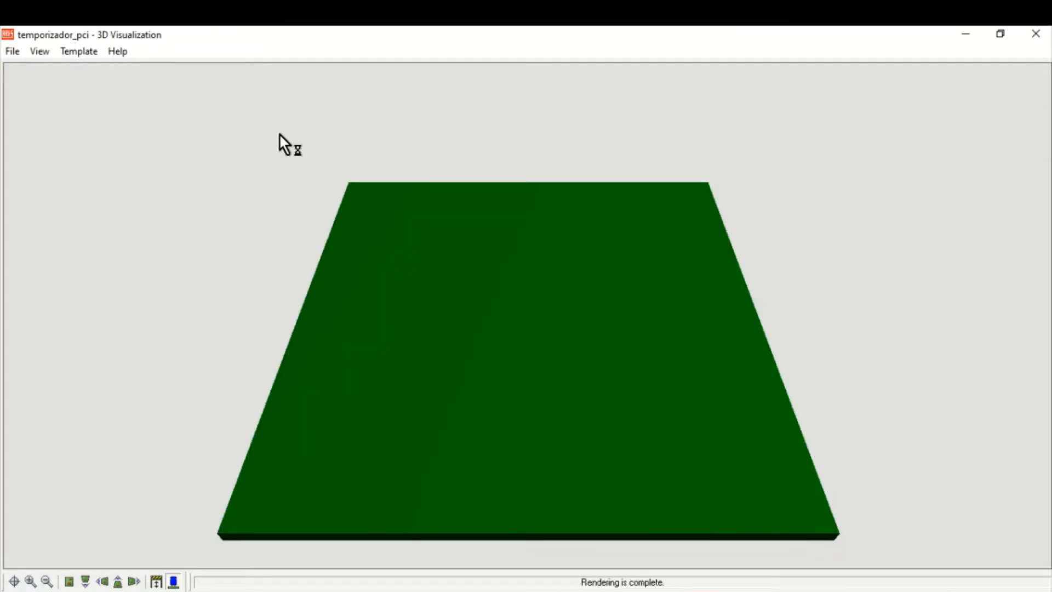
middle_click(529, 353)
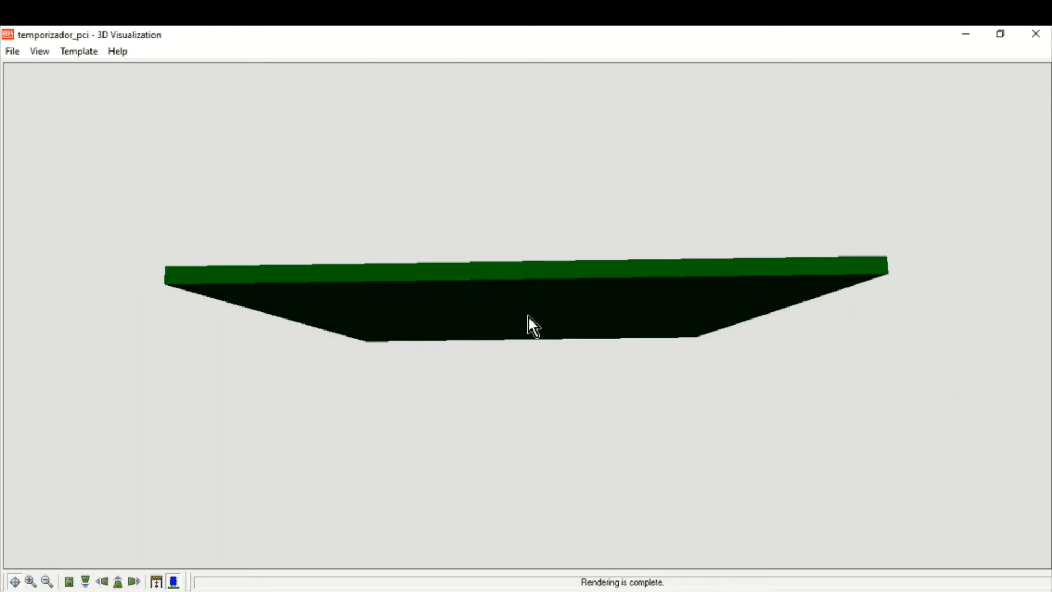
middle_click(564, 384)
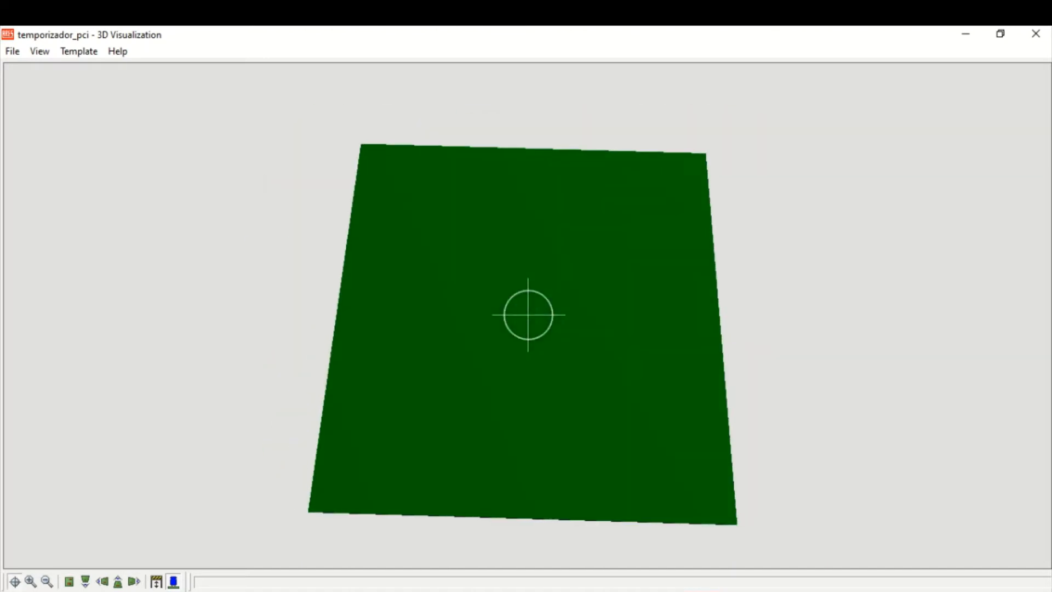
middle_click(527, 315)
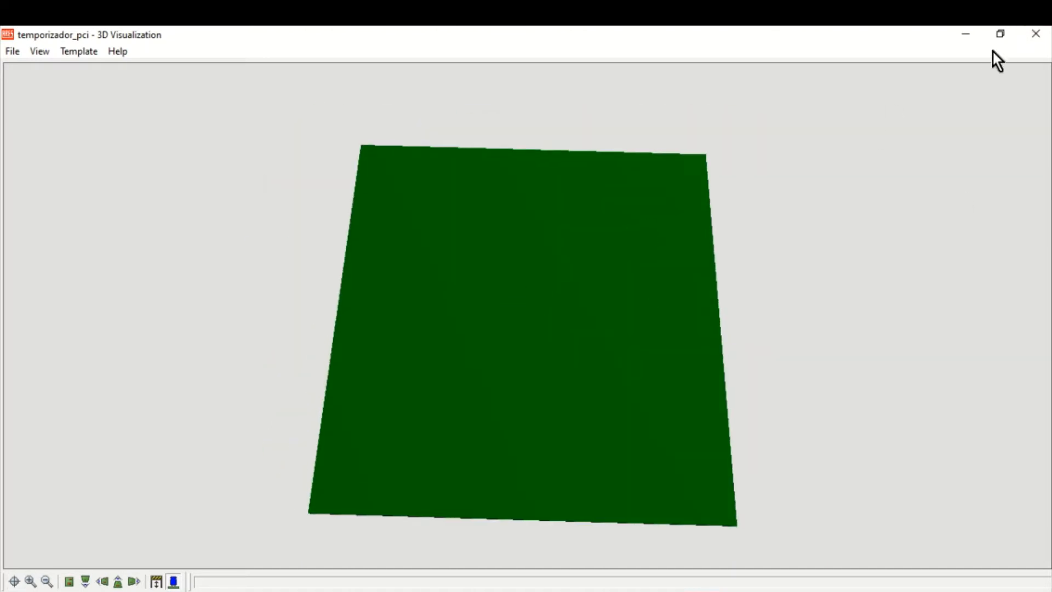
click(1032, 36)
Step: Place C1 near the centre of the board outline, D1 to its right, J1 at upper left, J2 at lower left and J3 at lower right
middle_click(844, 298)
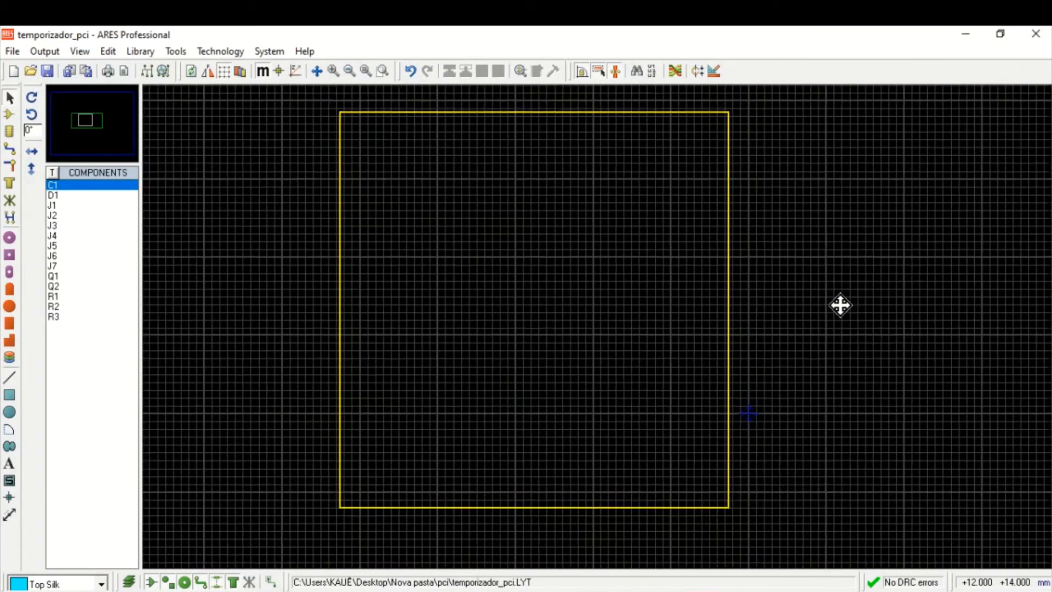
click(830, 307)
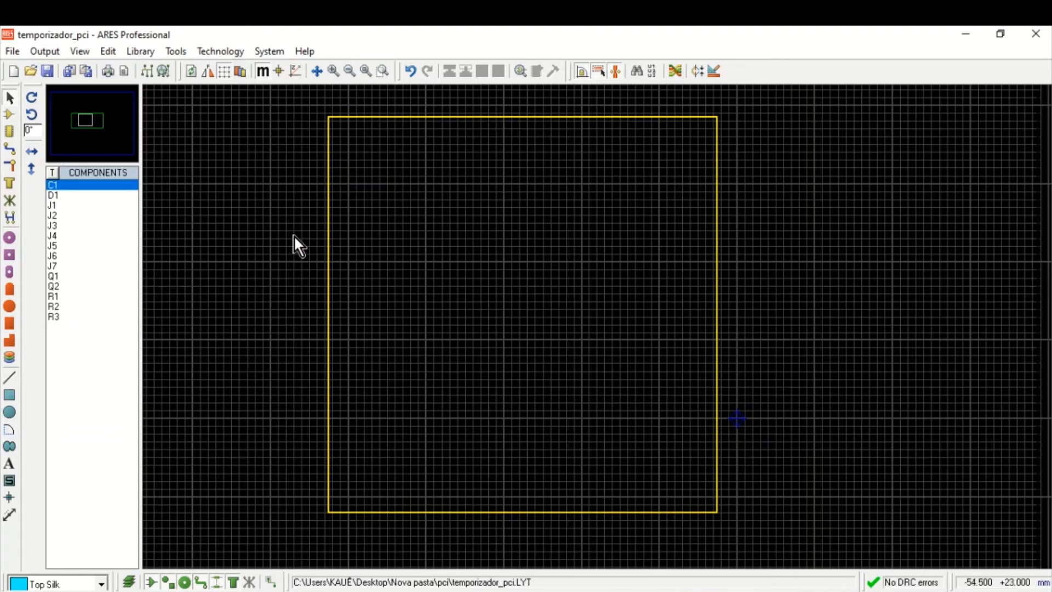
click(10, 114)
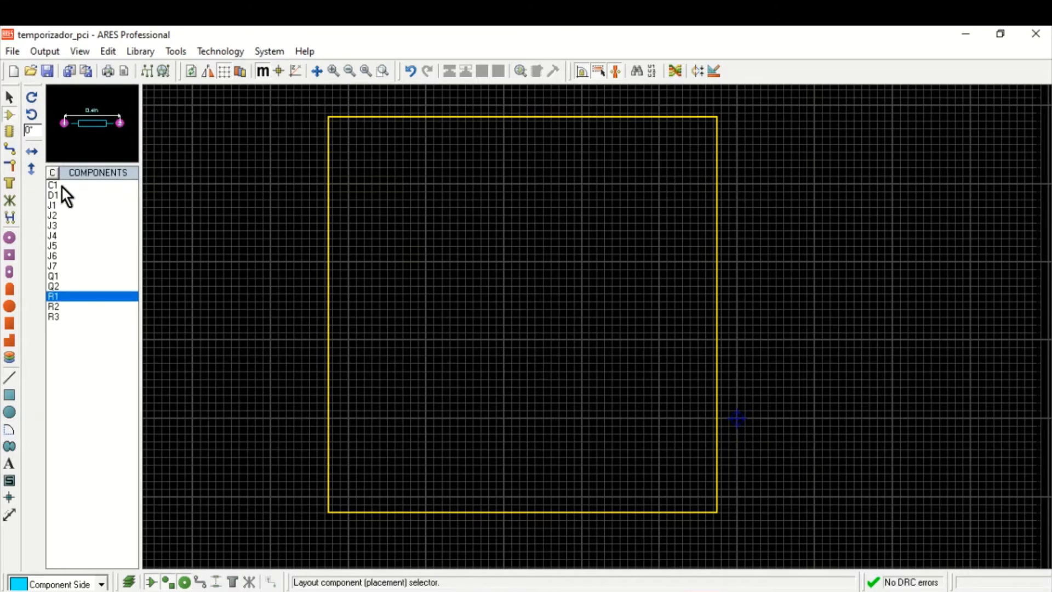
click(61, 186)
click(533, 297)
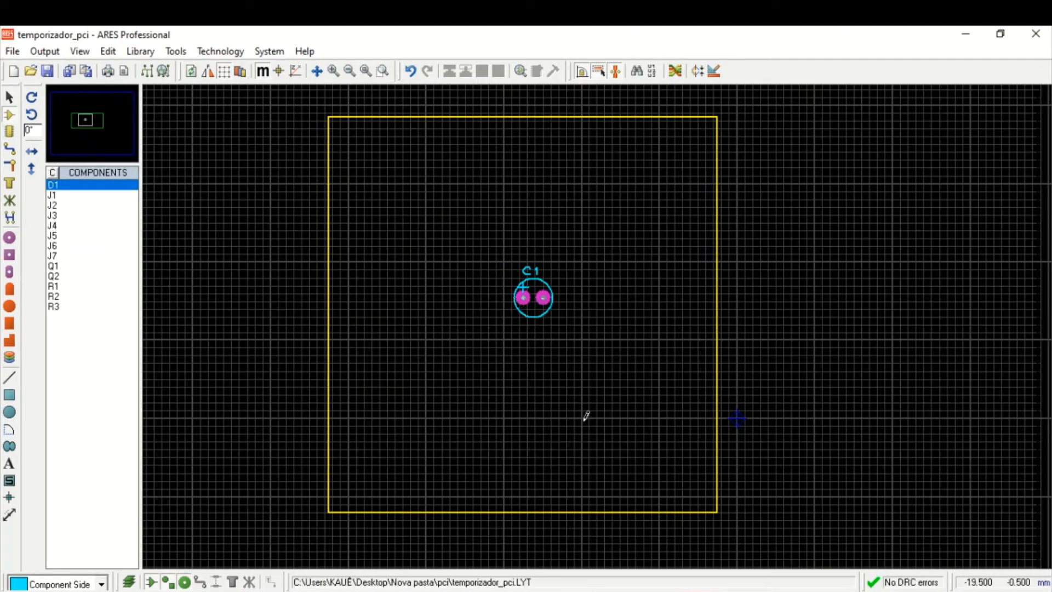
click(633, 320)
click(473, 203)
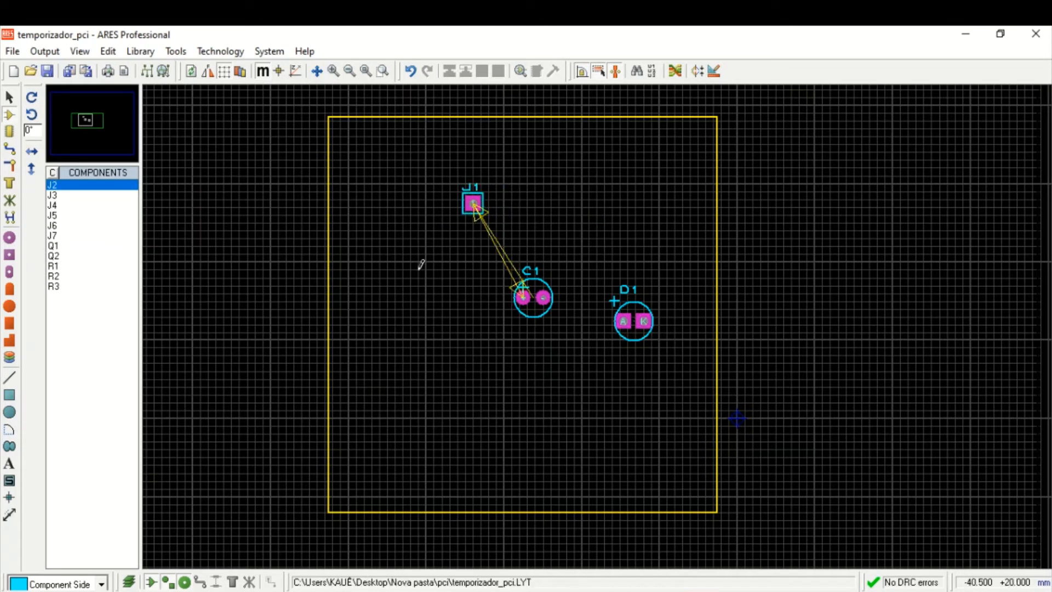
click(411, 390)
click(612, 426)
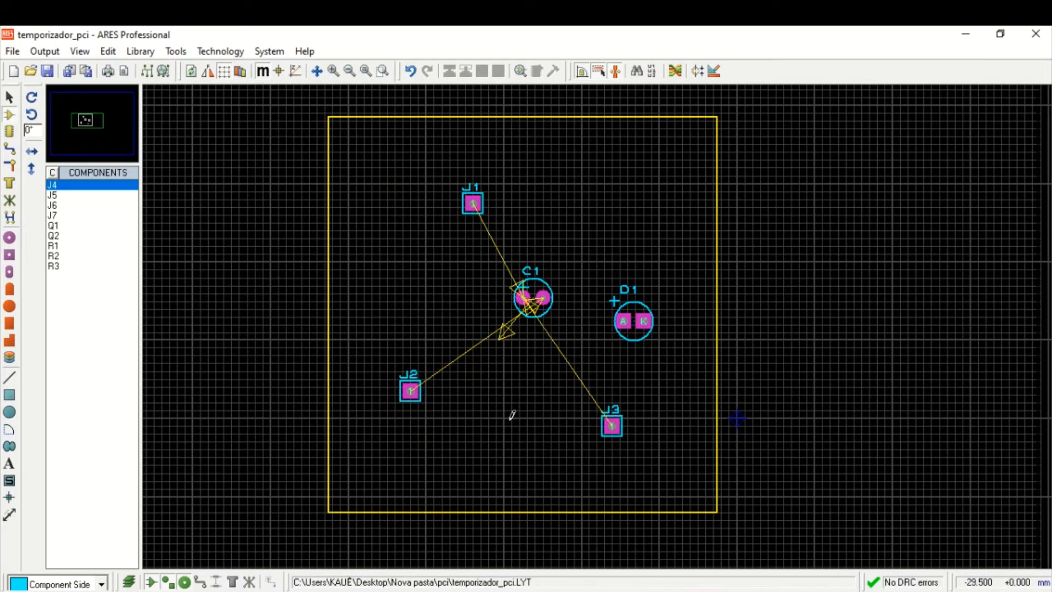
Step: Place connectors J4, J5 and J6 inside the board outline
click(524, 400)
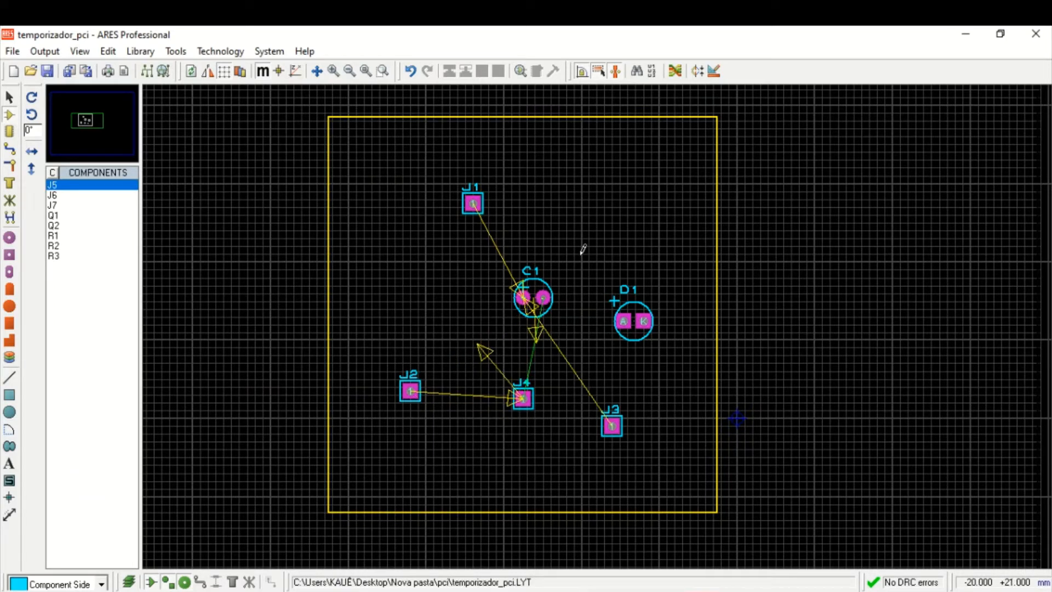
click(596, 184)
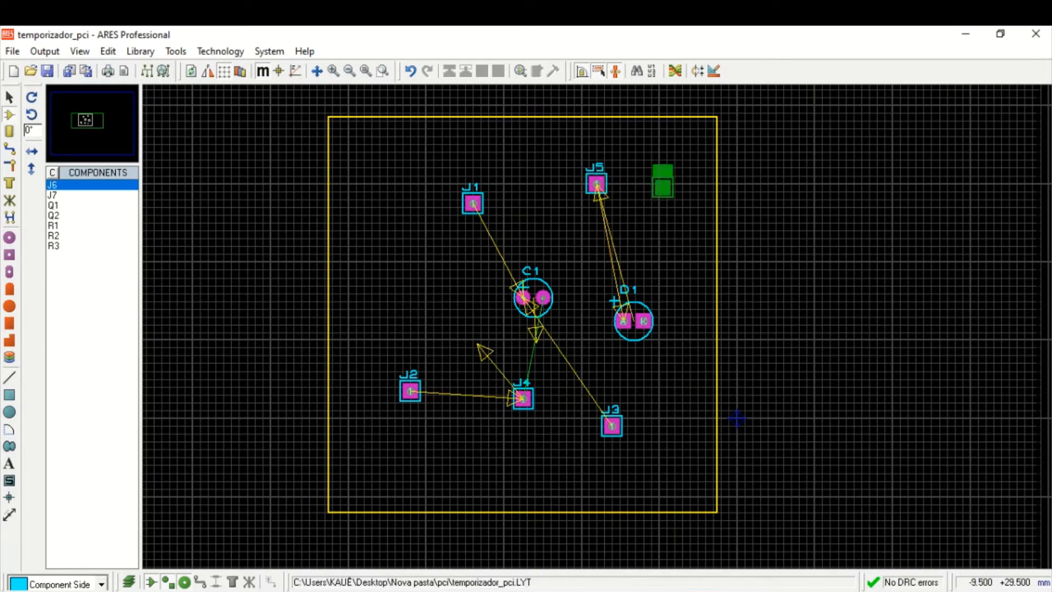
click(666, 188)
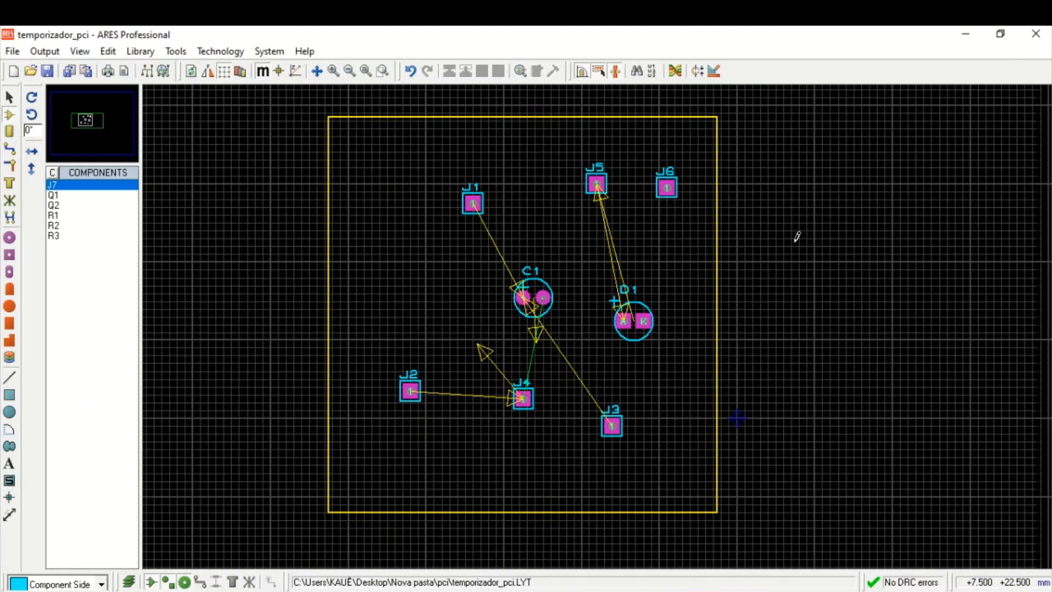
Step: Undo all component placements, leaving only the empty board outline
key(ctrl+z)
key(ctrl+z)
key(ctrl+z)
key(ctrl+z)
key(ctrl+z)
key(ctrl+z)
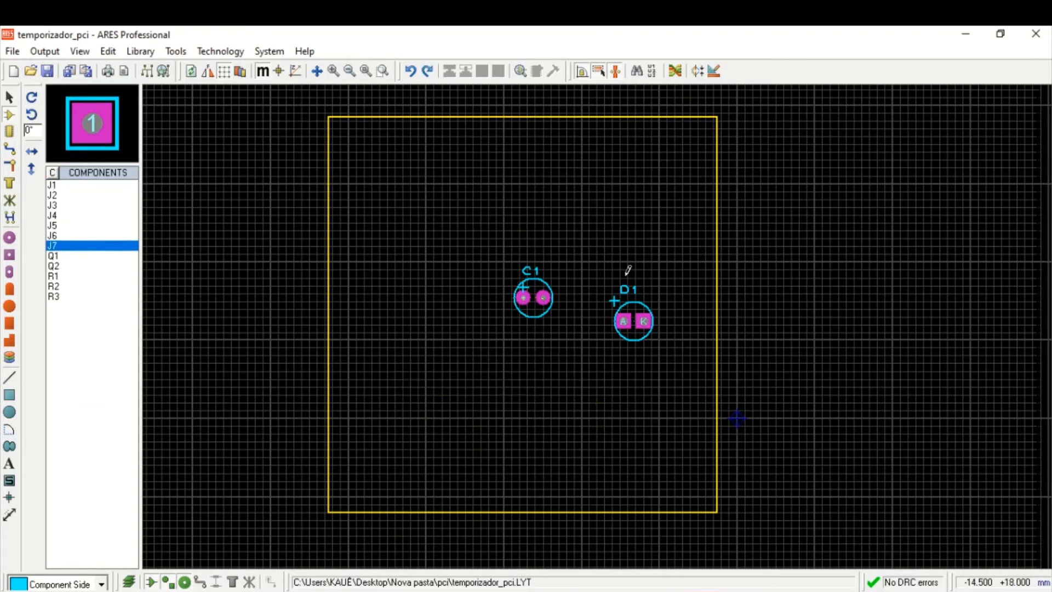
key(ctrl+z)
key(ctrl+z)
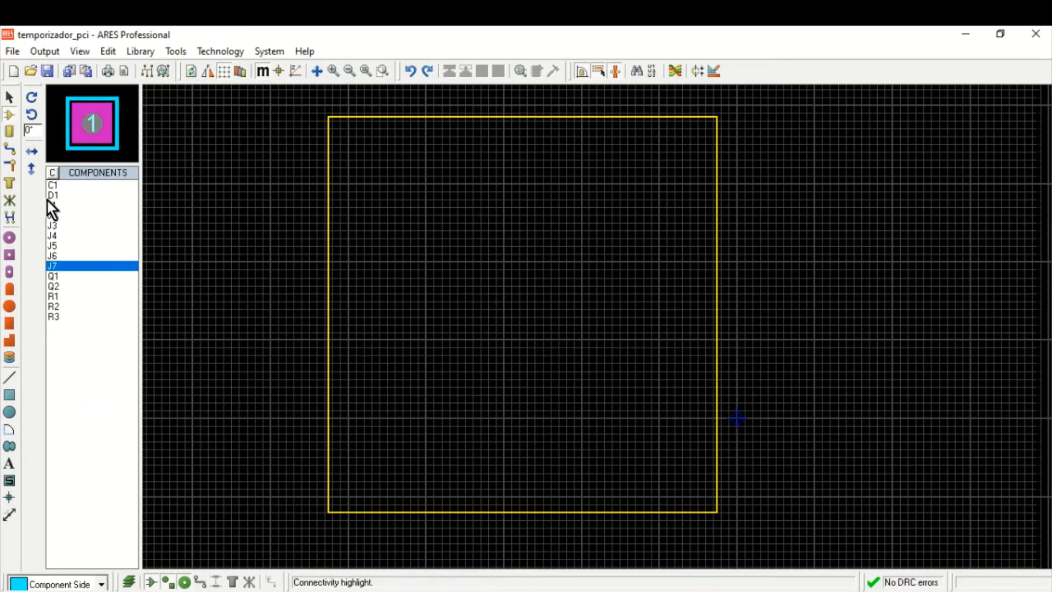
Step: Try the Auto Placer on all components inside the board outline and undo its placement
click(139, 51)
mouse_move(184, 51)
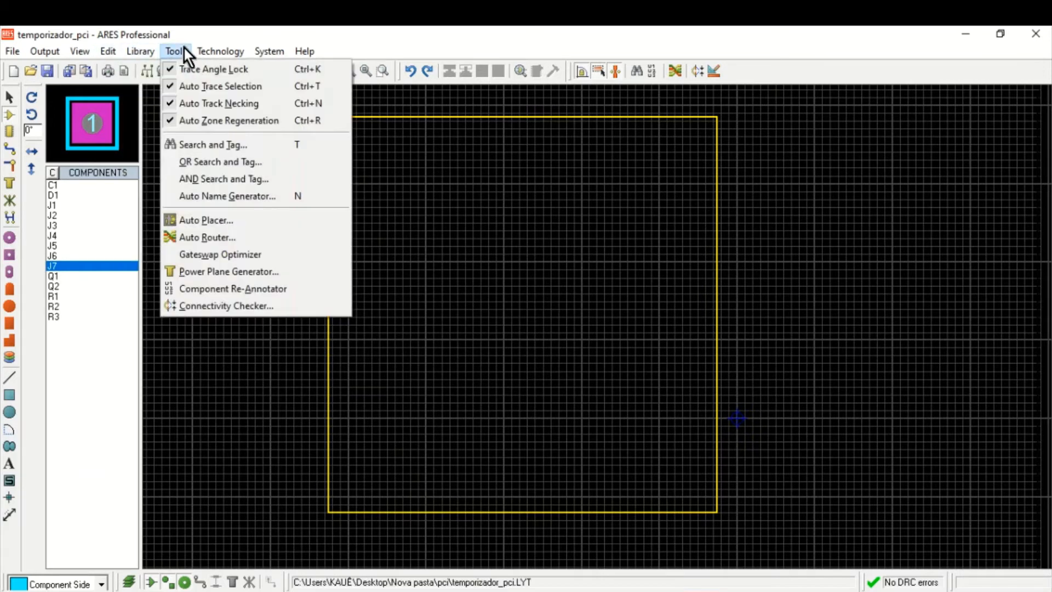
click(216, 225)
click(631, 462)
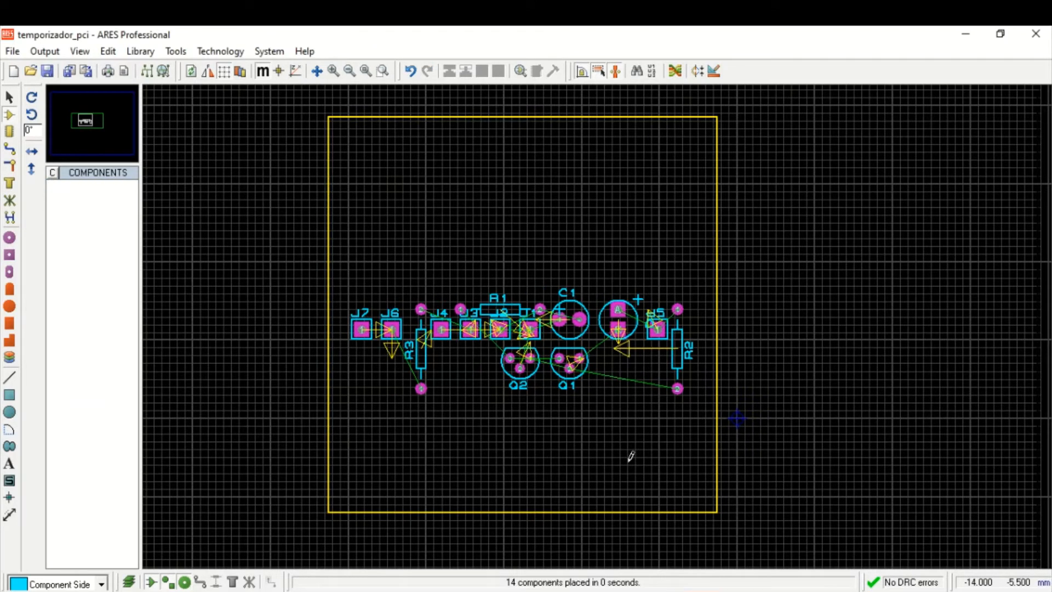
key(ctrl+z)
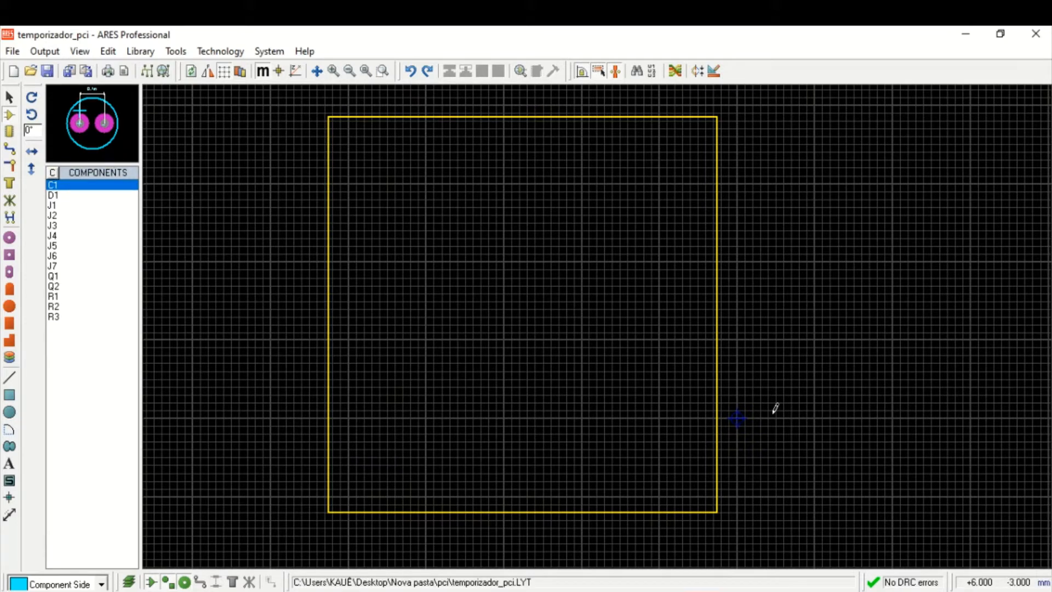
Step: Switch to the ISIS schematic to examine the potentiometer connectors J5, J6 and J7, and return to the ARES layout
key(alt+Tab)
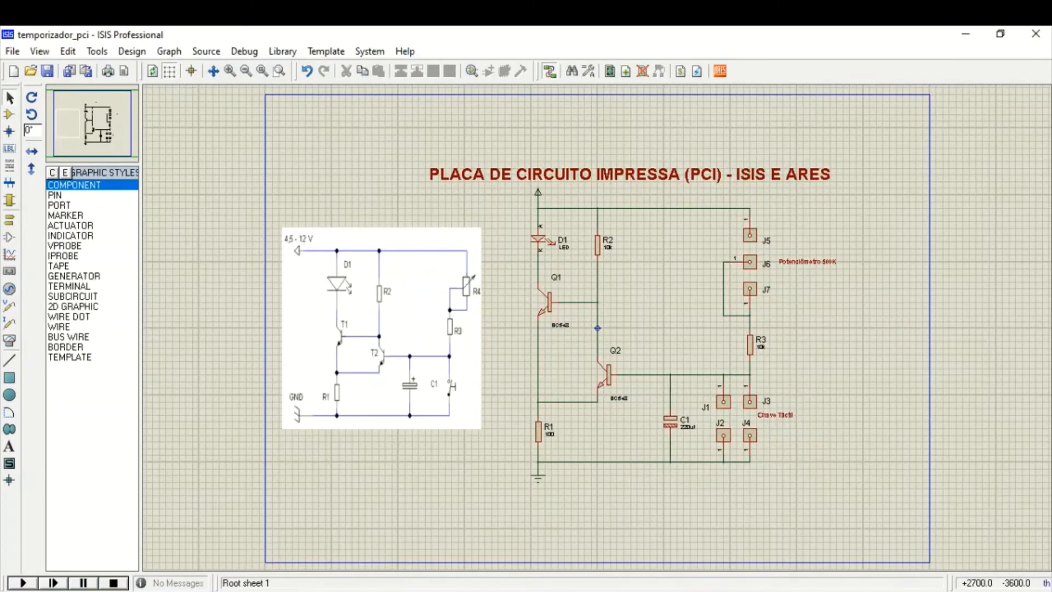
scroll(803, 308, up, 2)
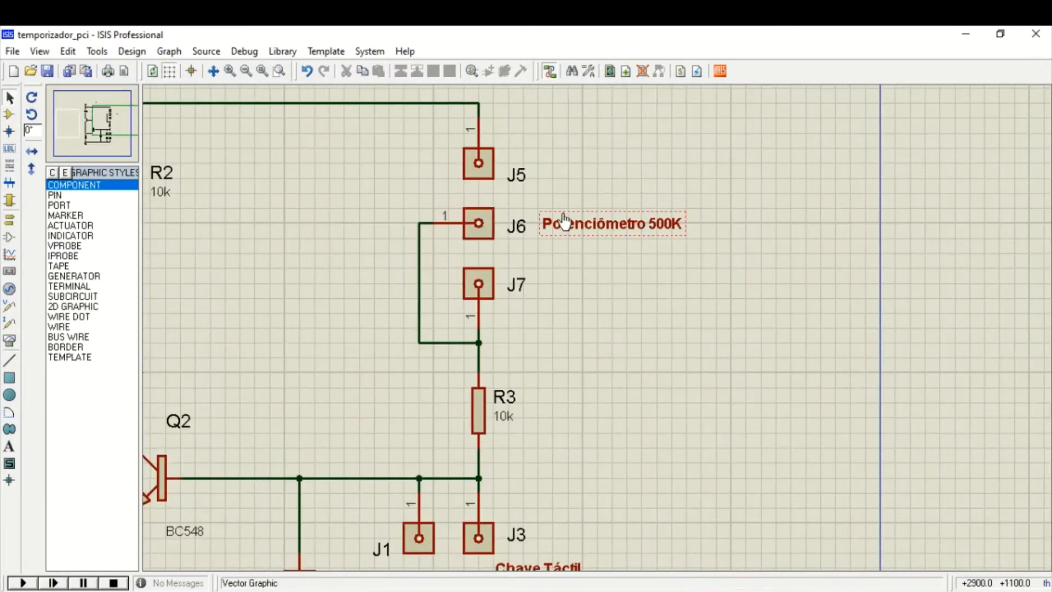
scroll(560, 179, up, 1)
middle_click(638, 510)
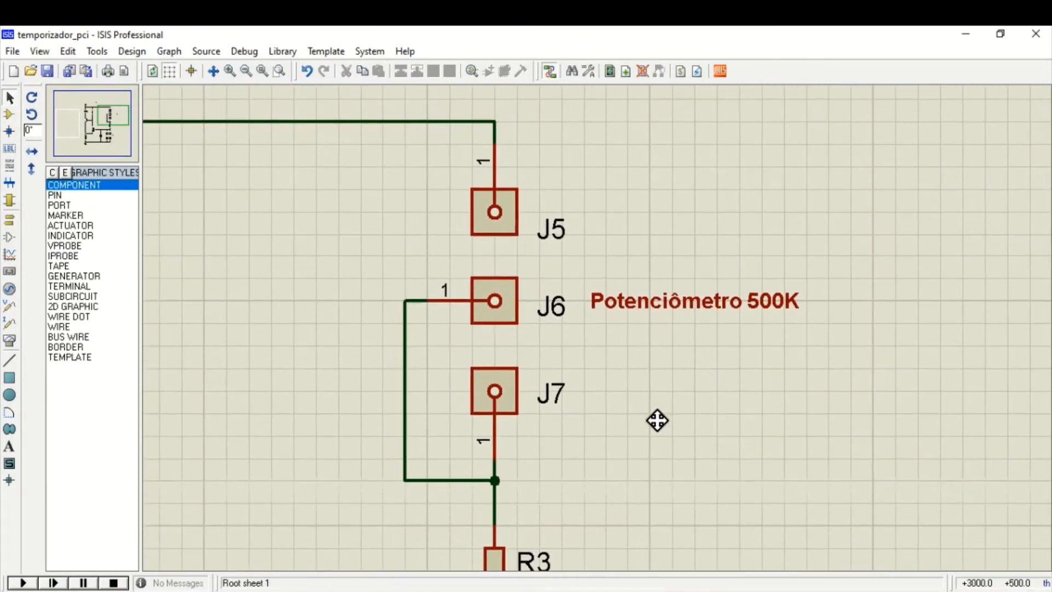
click(660, 415)
click(811, 590)
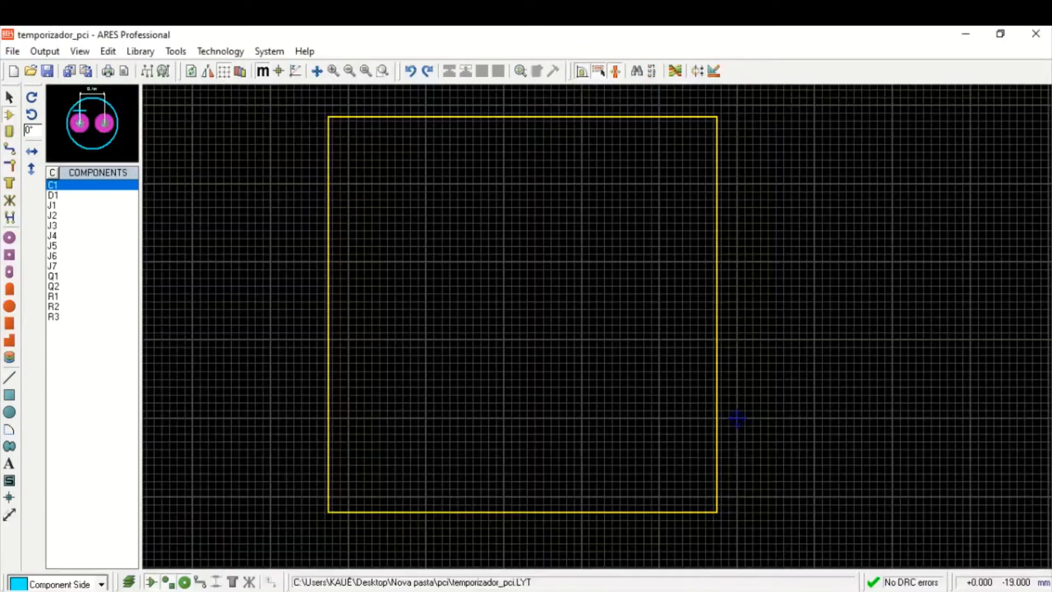
Step: Place connectors J5, J6 and J7 in a vertical column just inside the board outline's upper-right corner
click(78, 237)
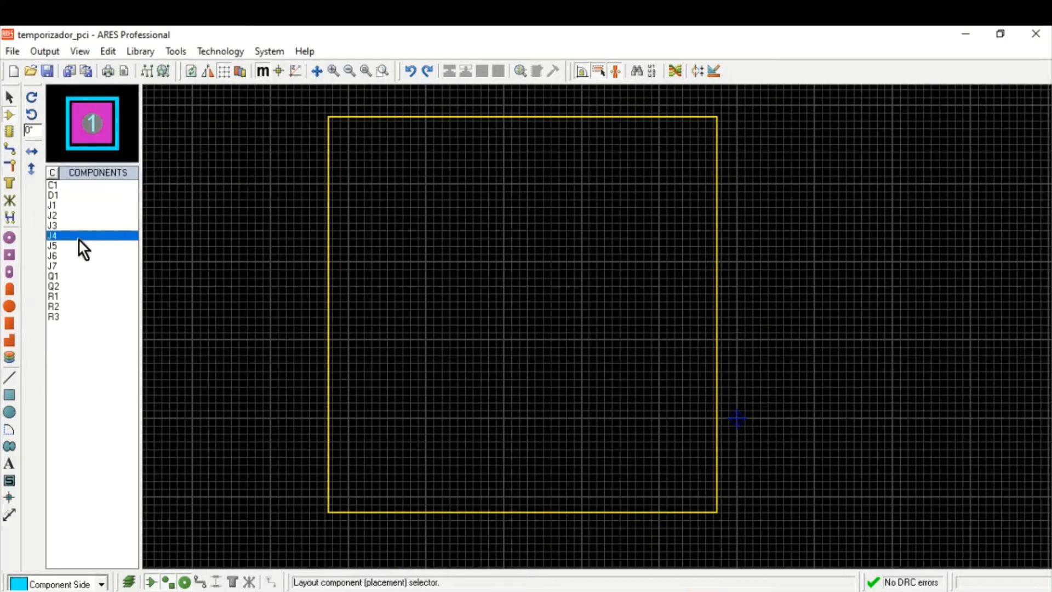
click(74, 246)
scroll(686, 162, up, 2)
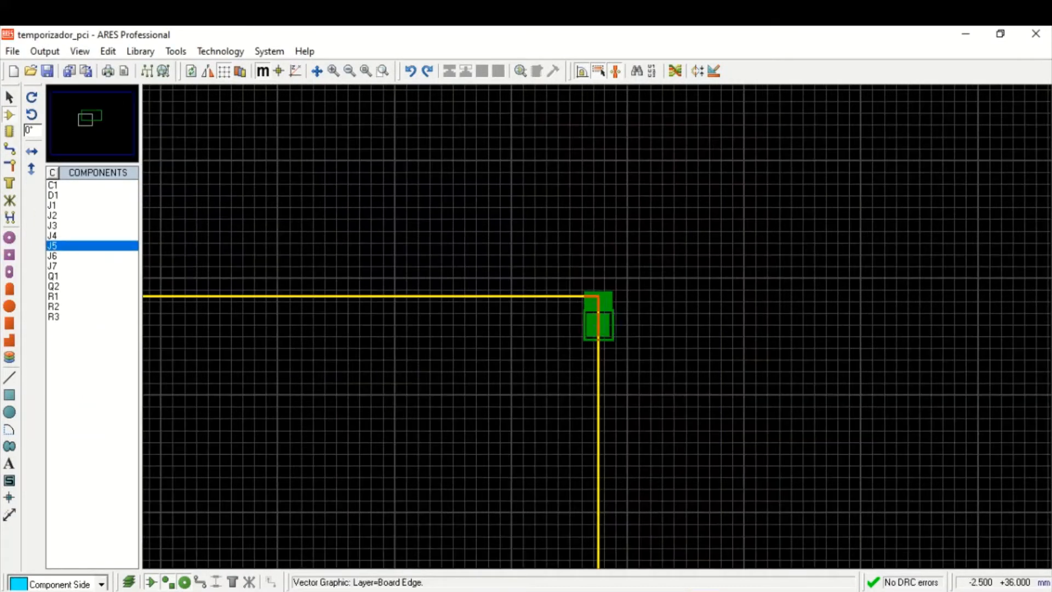
click(578, 245)
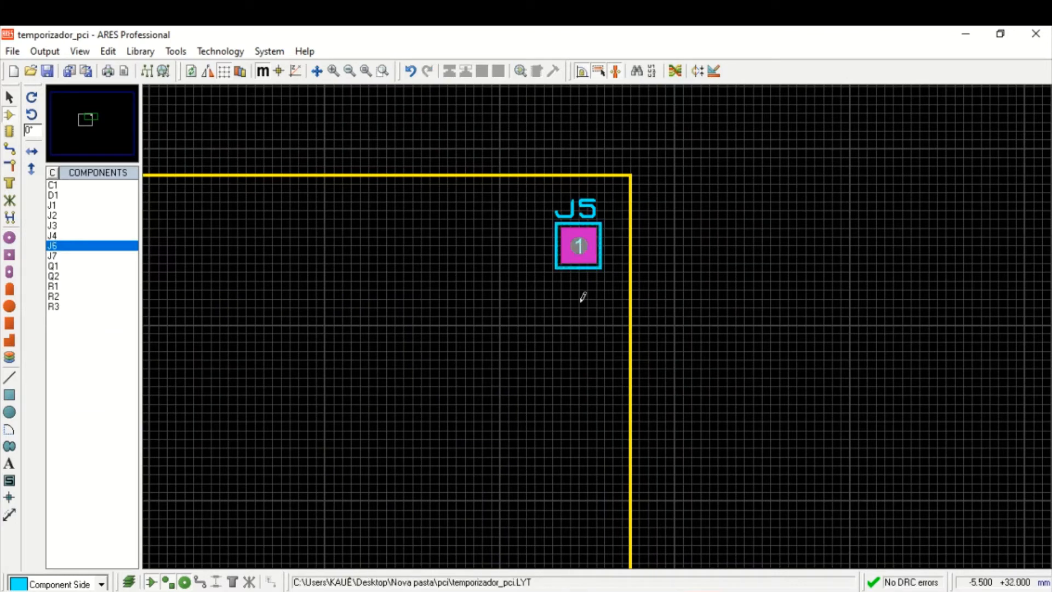
click(578, 334)
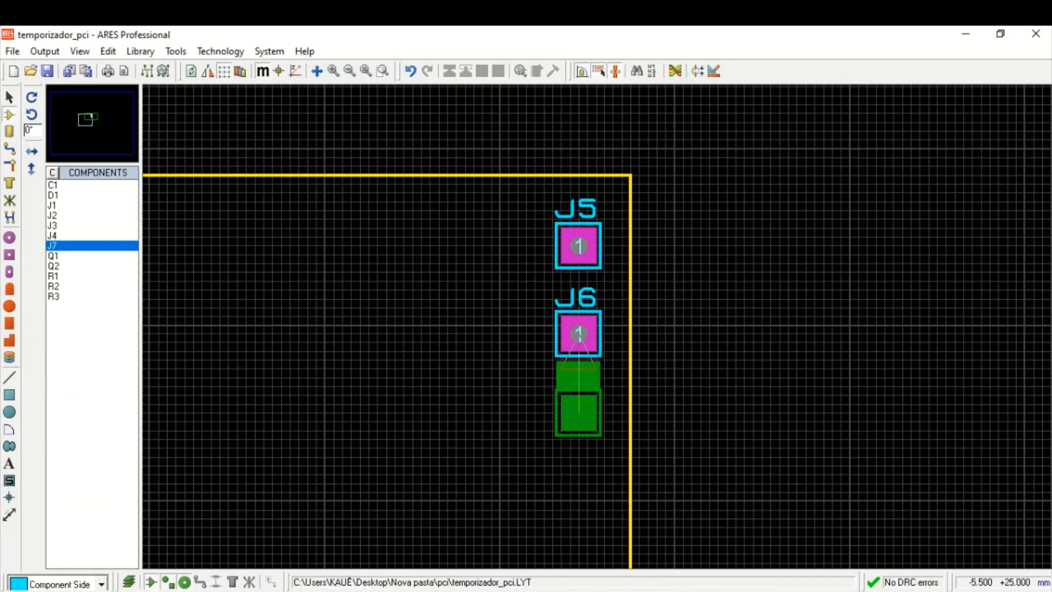
click(578, 413)
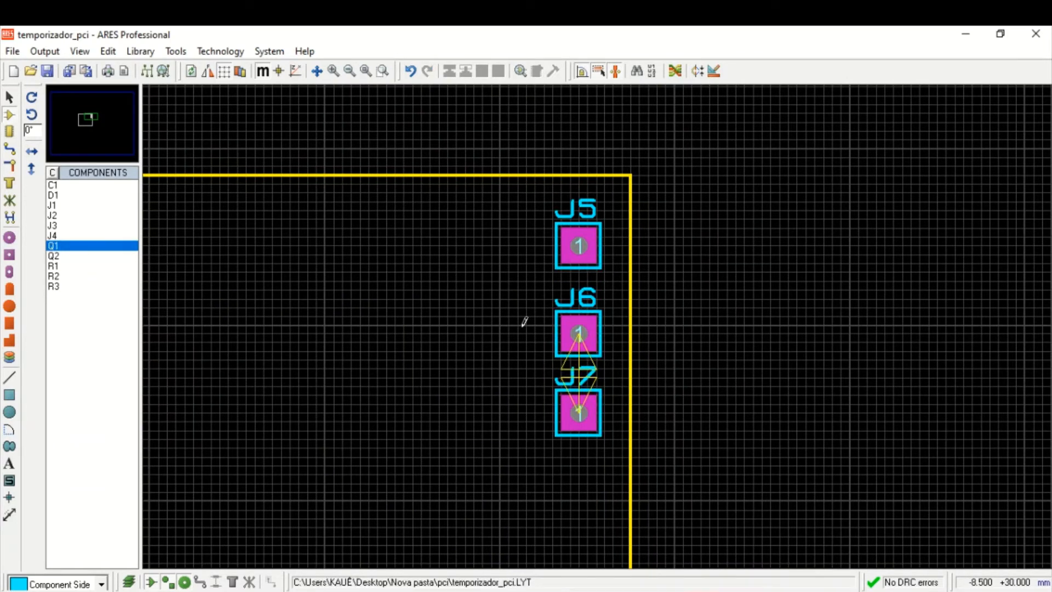
Step: Draw a 5 mm vertical dimension on the Top Silk layer, spanning the pad centres of J5 and J6
drag(525, 322, 466, 254)
click(8, 520)
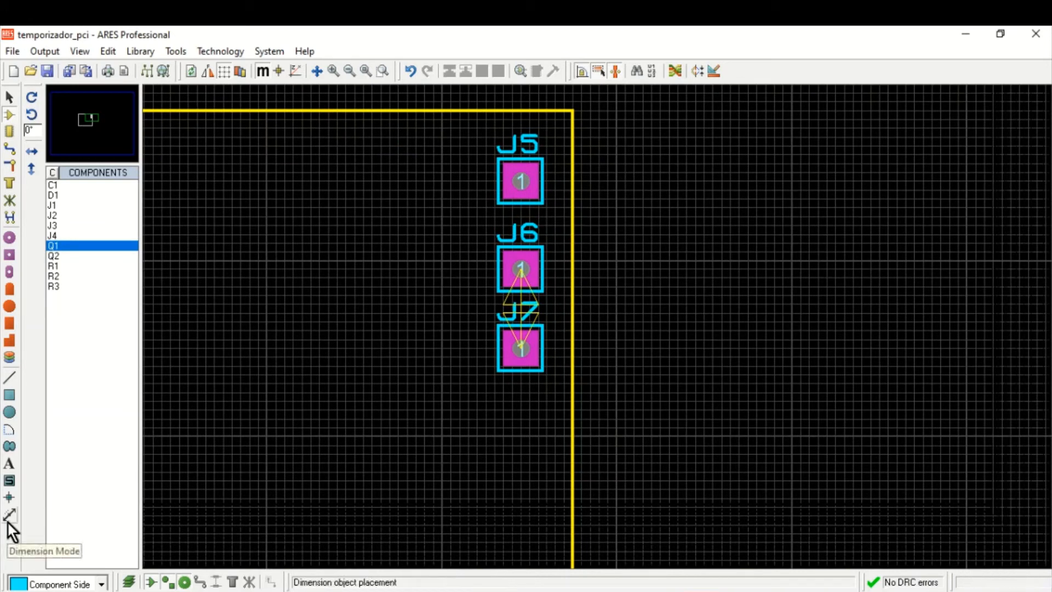
click(8, 520)
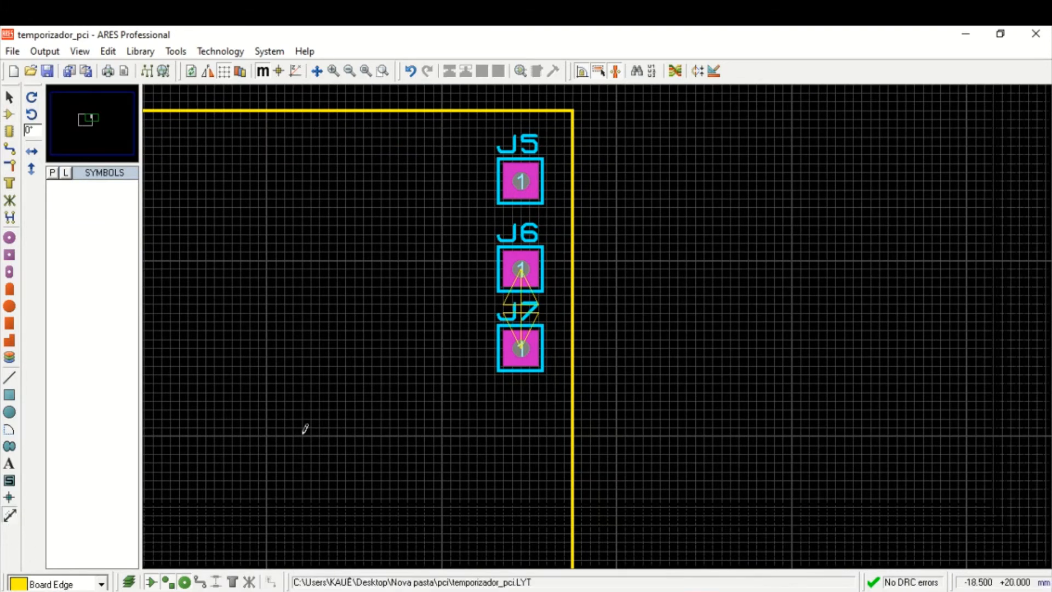
click(84, 582)
click(100, 388)
scroll(596, 330, up, 1)
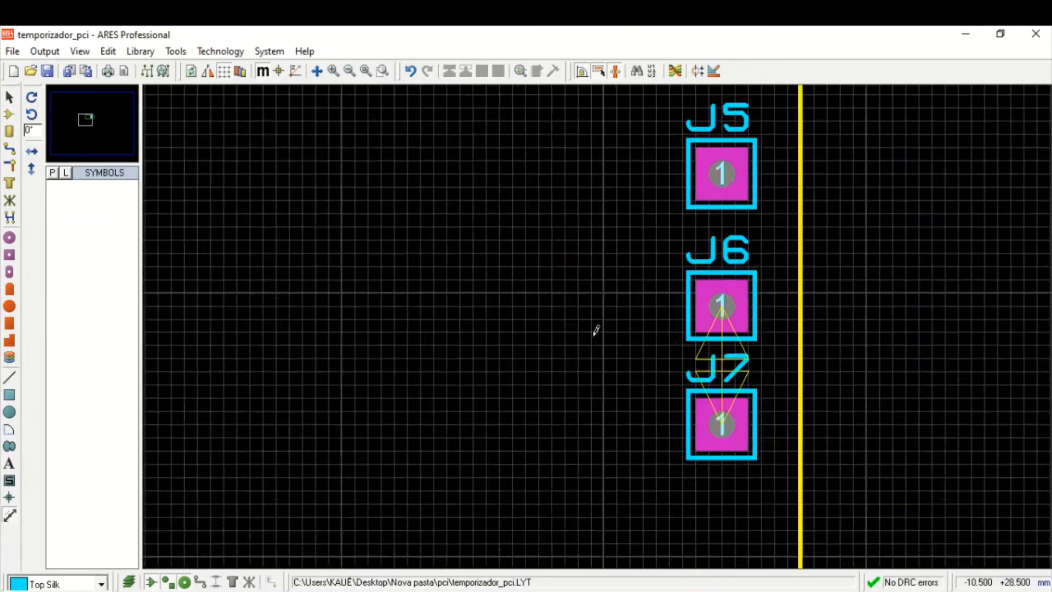
scroll(595, 333, up, 1)
middle_click(627, 304)
click(499, 362)
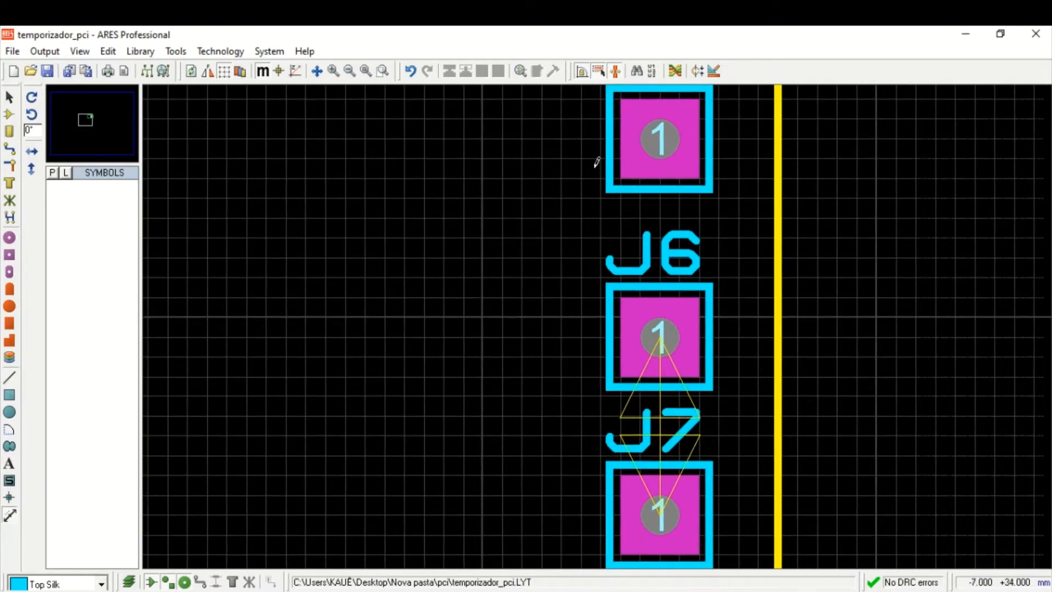
click(504, 134)
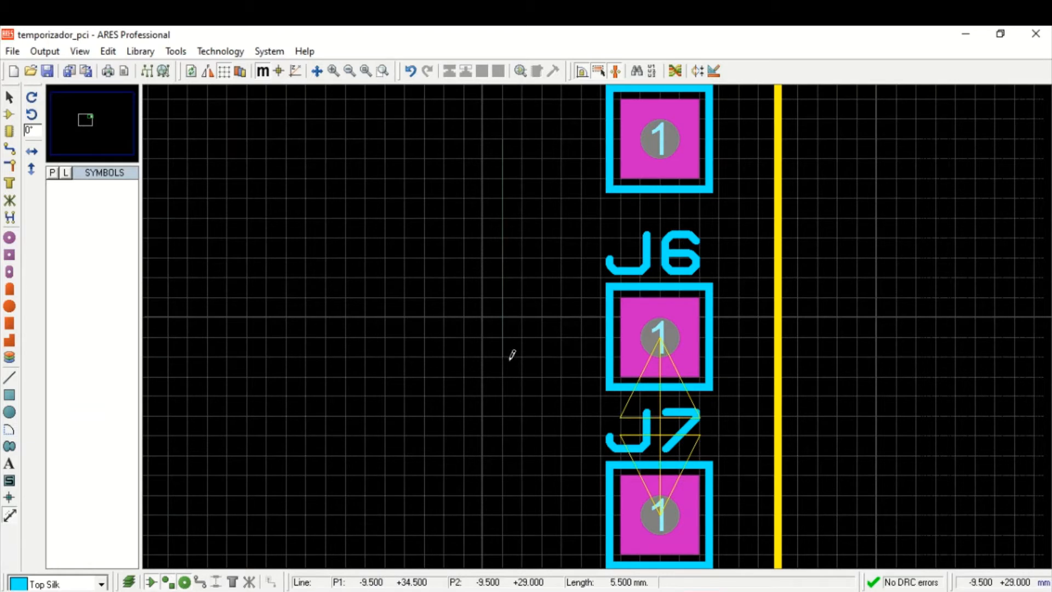
click(501, 338)
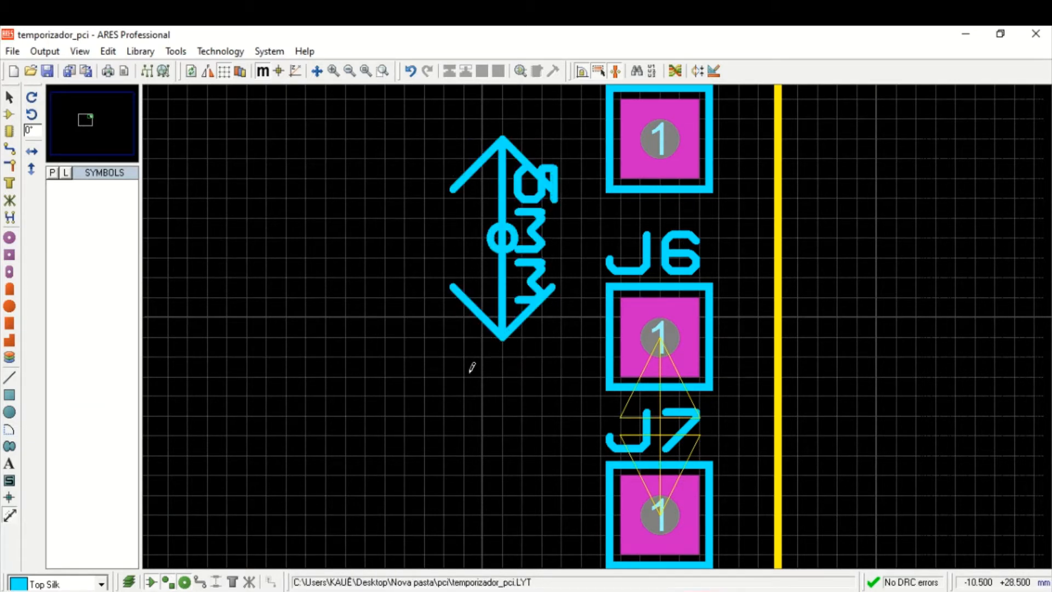
Step: Add a vertical dimension between the pad centres of J6 and J7 and extend its lower end to 5 mm
click(525, 230)
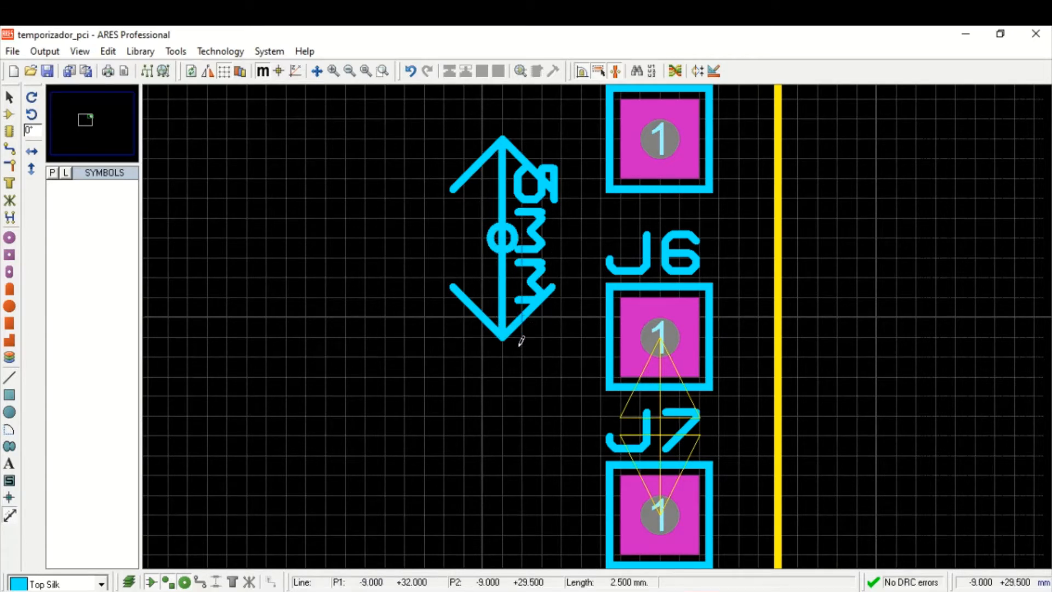
right_click(437, 314)
middle_click(541, 396)
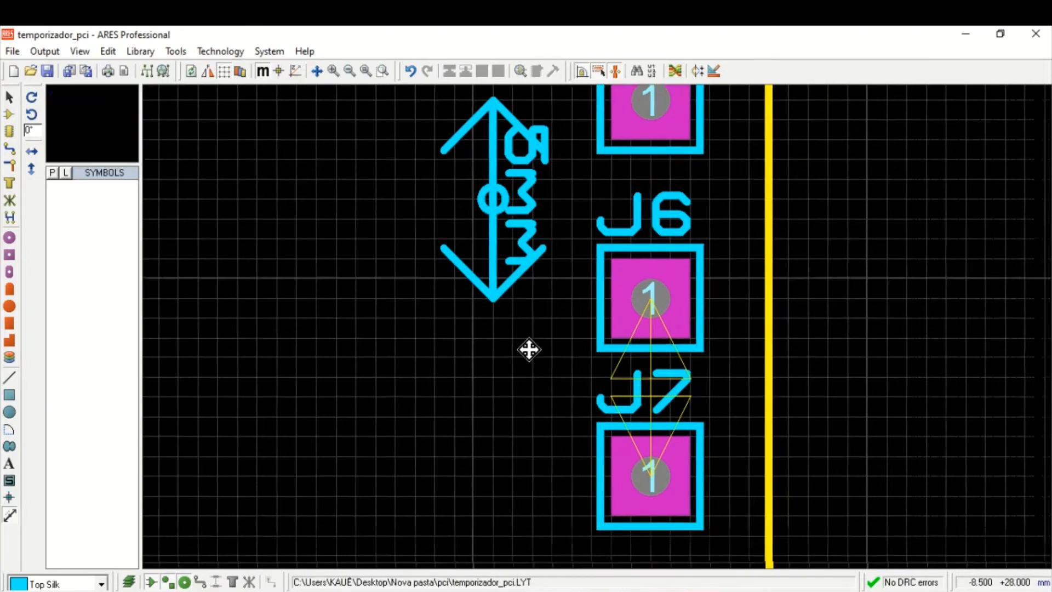
click(507, 263)
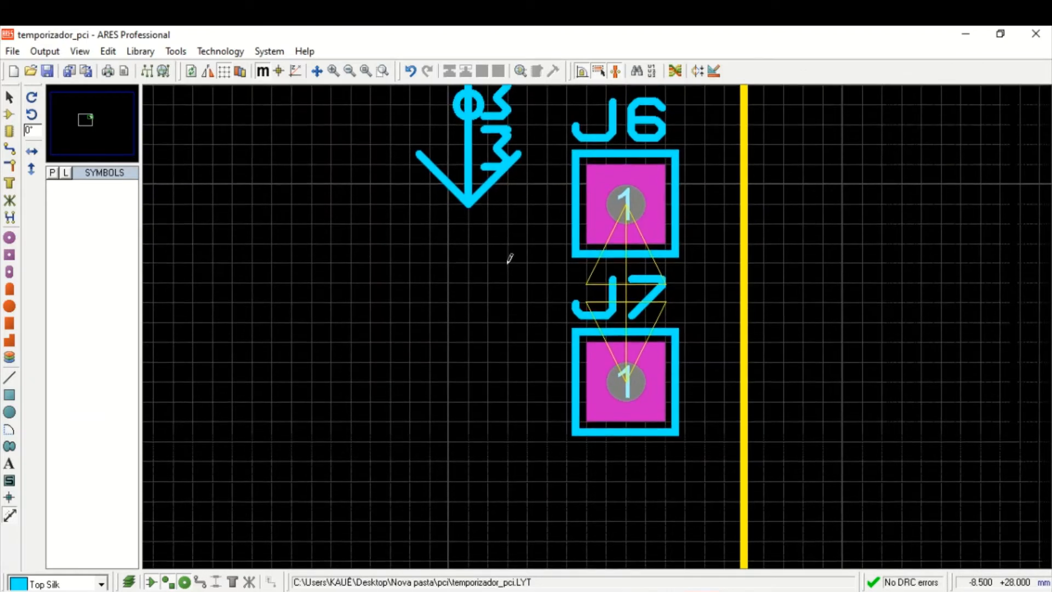
click(371, 198)
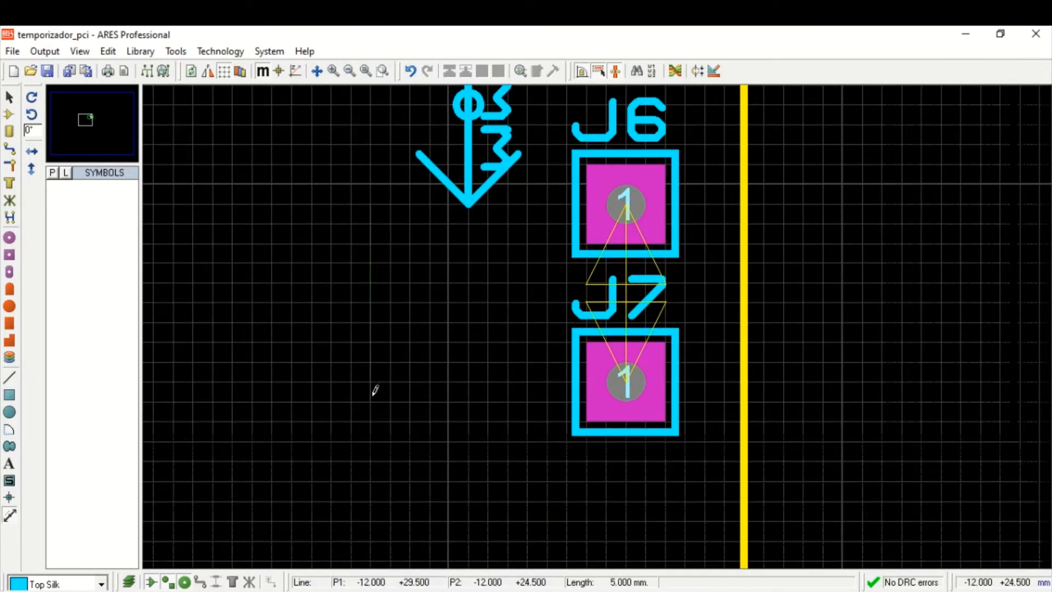
click(374, 377)
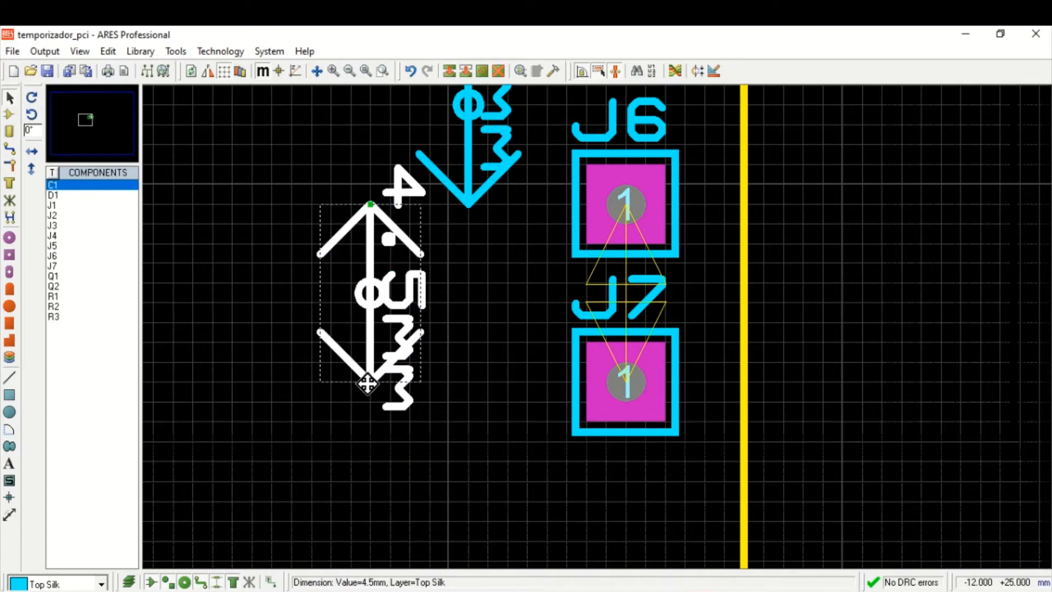
click(369, 377)
click(458, 364)
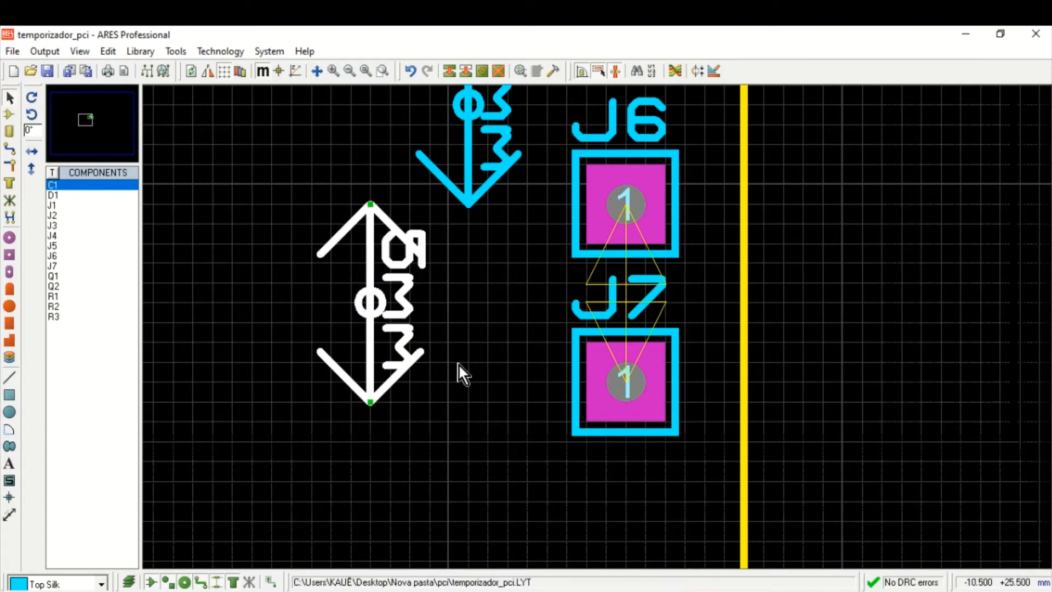
Step: Move J7 straight down so its pad centre aligns with the lower end of the 5 mm dimension
click(630, 382)
drag(630, 382, 630, 402)
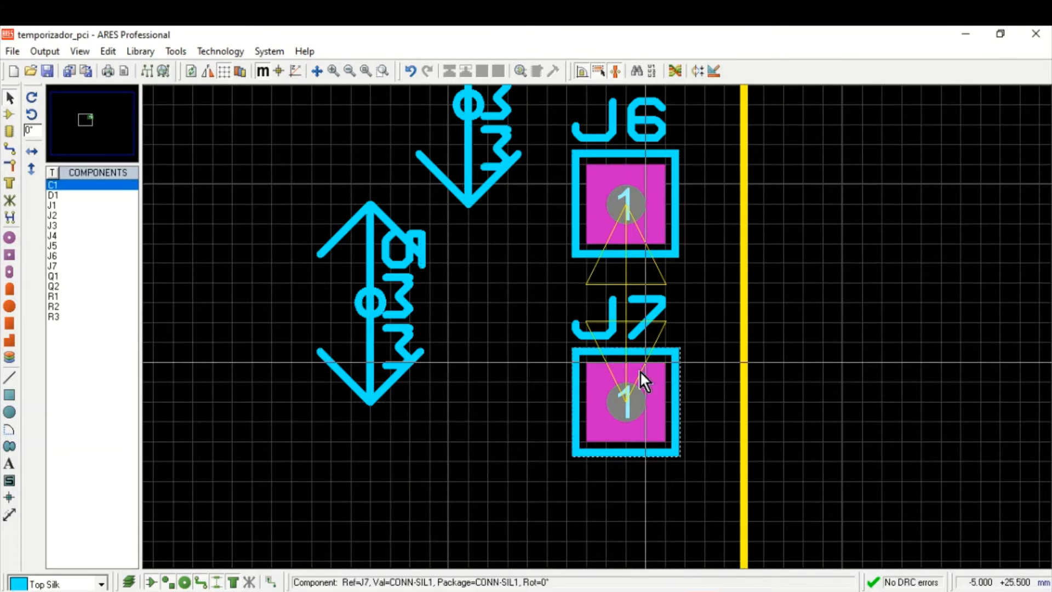
middle_click(866, 167)
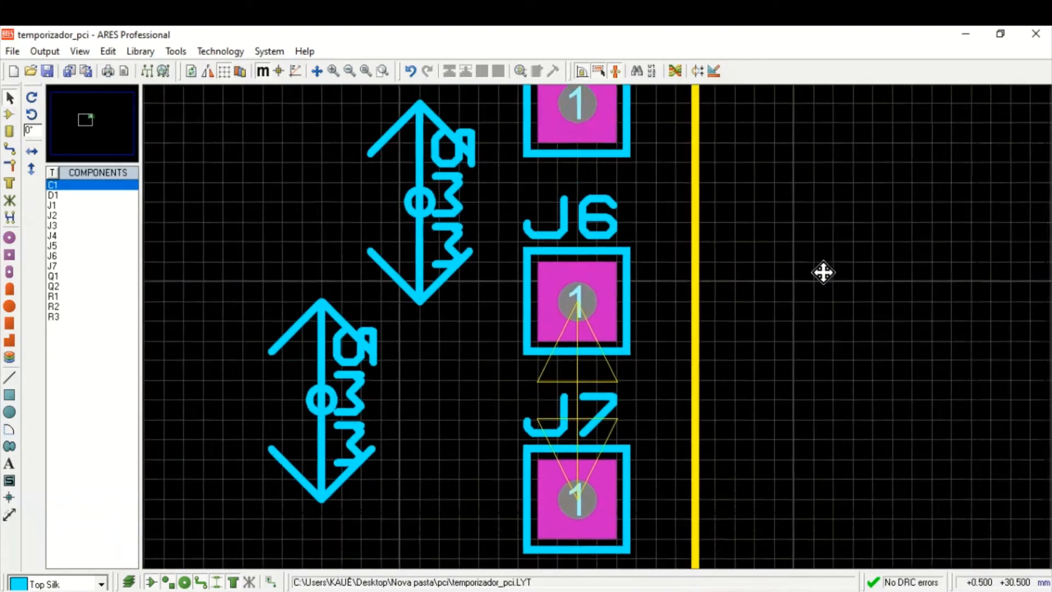
click(839, 286)
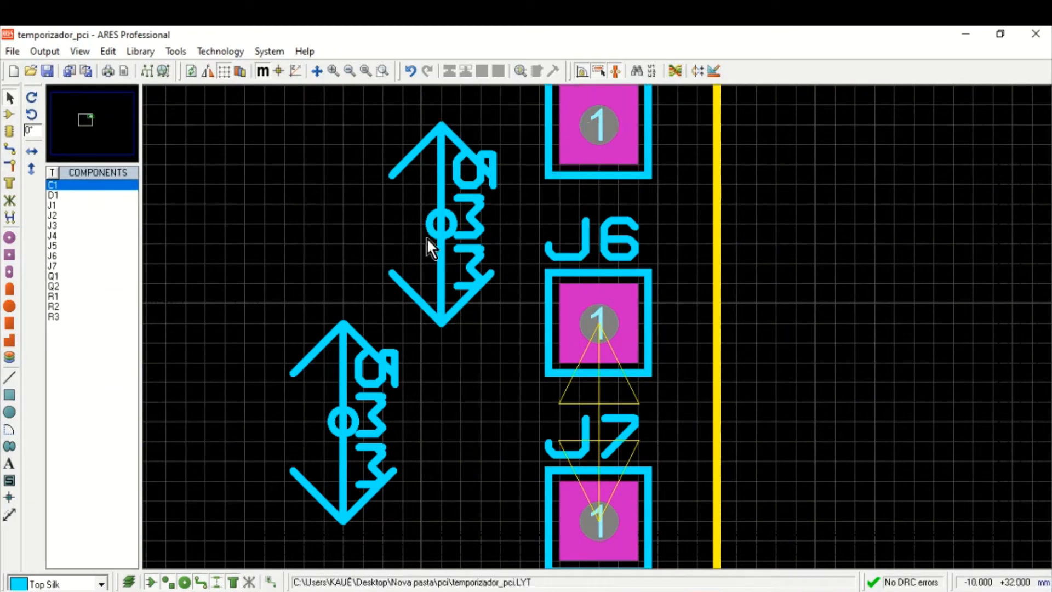
Step: Delete both 5 mm dimensions beside the J5–J7 connector column
scroll(494, 282, down, 1)
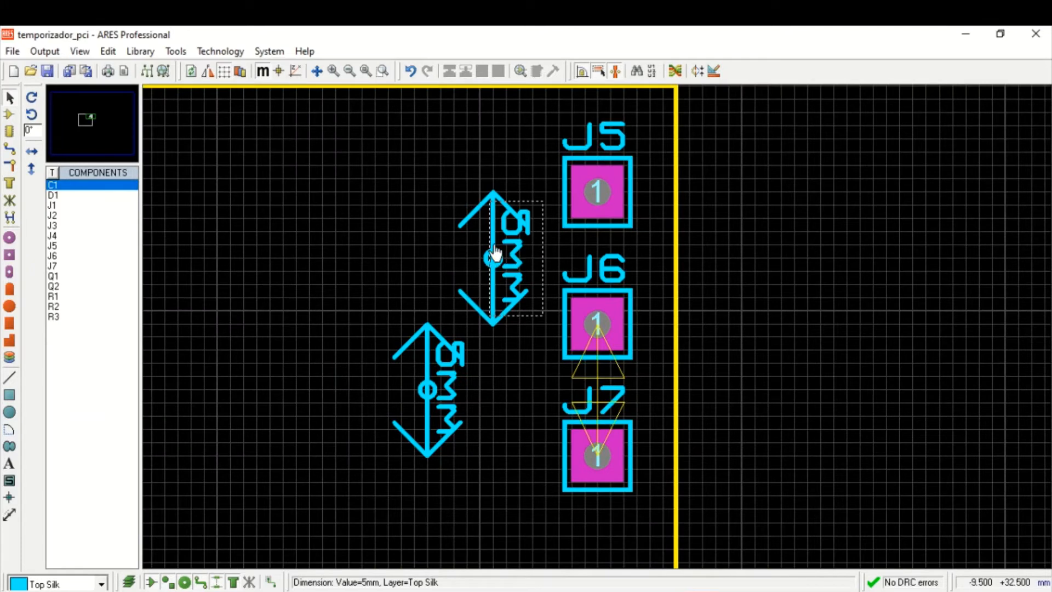
right_click(493, 243)
right_click(492, 242)
right_click(435, 360)
right_click(435, 360)
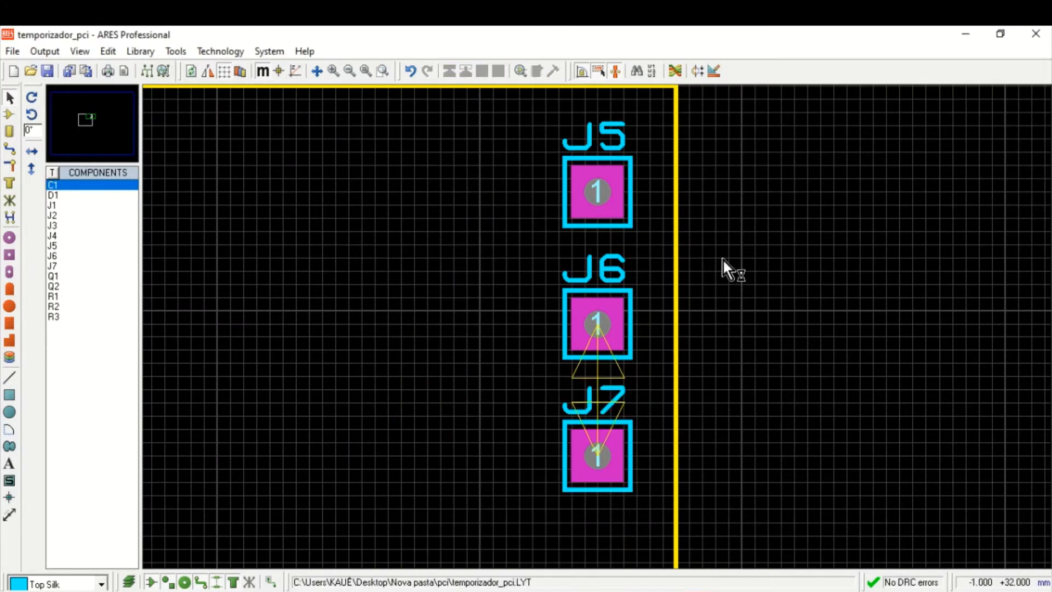
drag(761, 245, 614, 140)
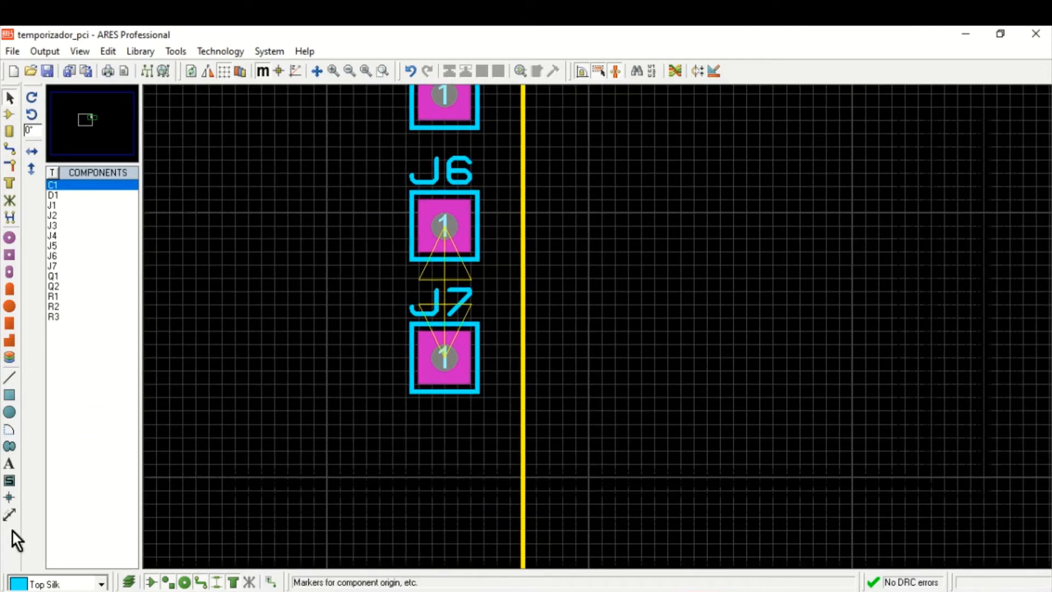
Step: Draw a horizontal dimension below J7 near the board's right edge and extend its left end to 9 mm
click(10, 515)
click(510, 421)
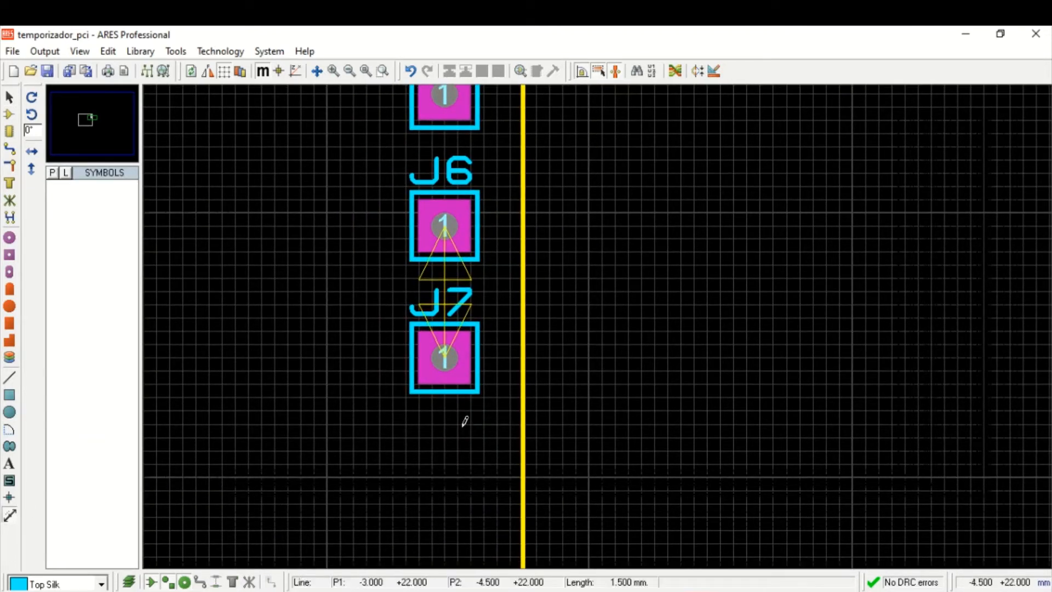
click(354, 422)
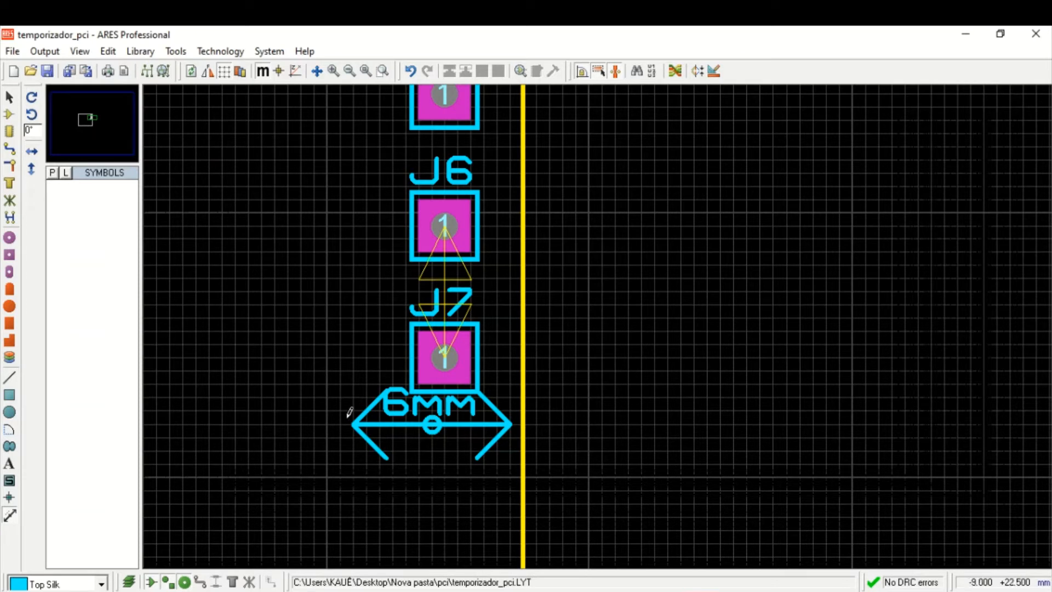
click(9, 98)
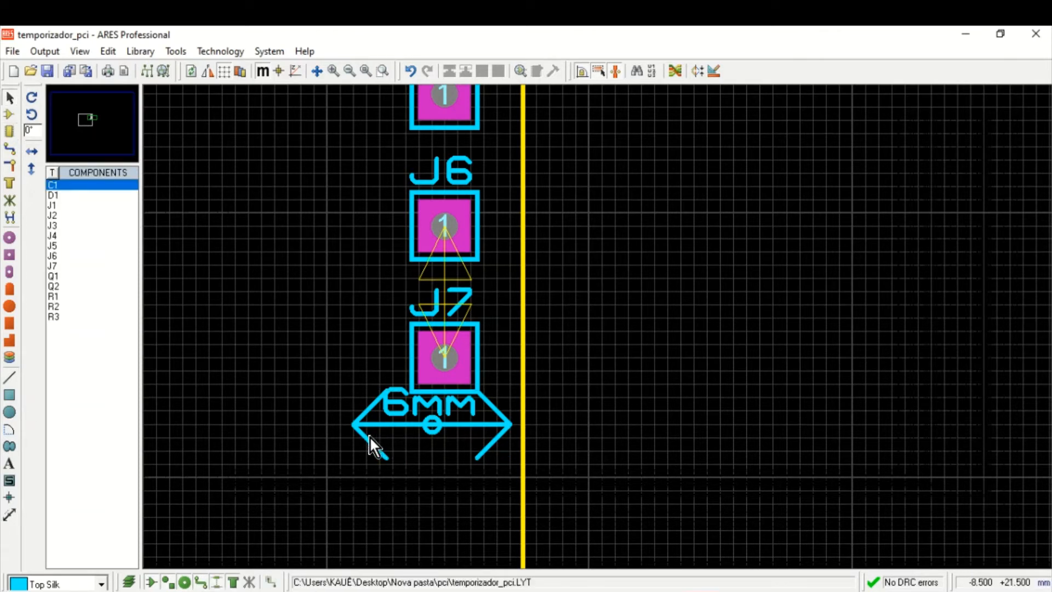
click(354, 424)
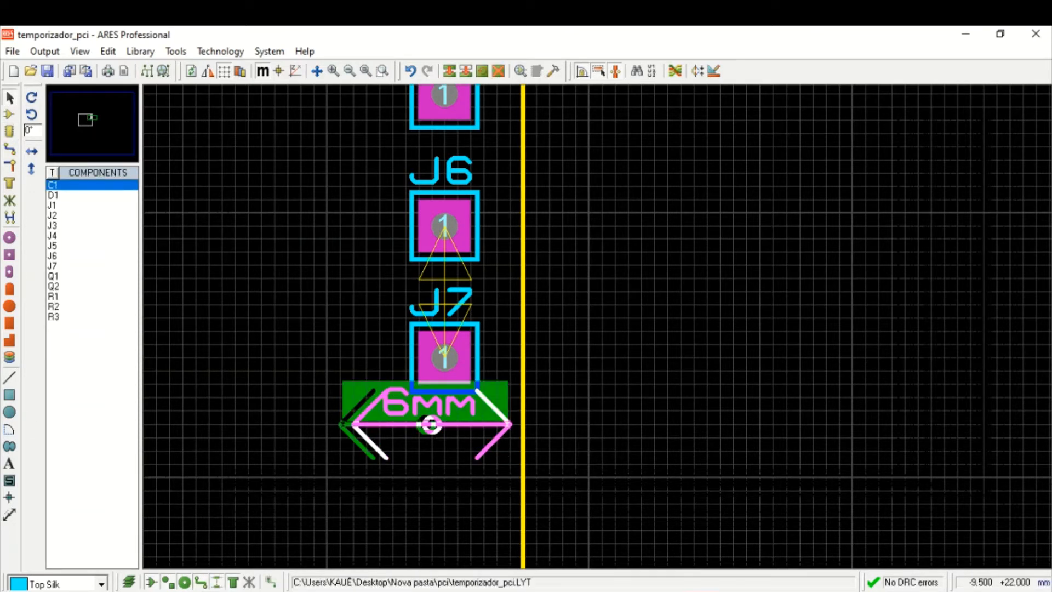
drag(354, 424, 276, 424)
click(327, 424)
click(645, 337)
Step: Delete the 9 mm horizontal dimension below J7
scroll(646, 338, down, 1)
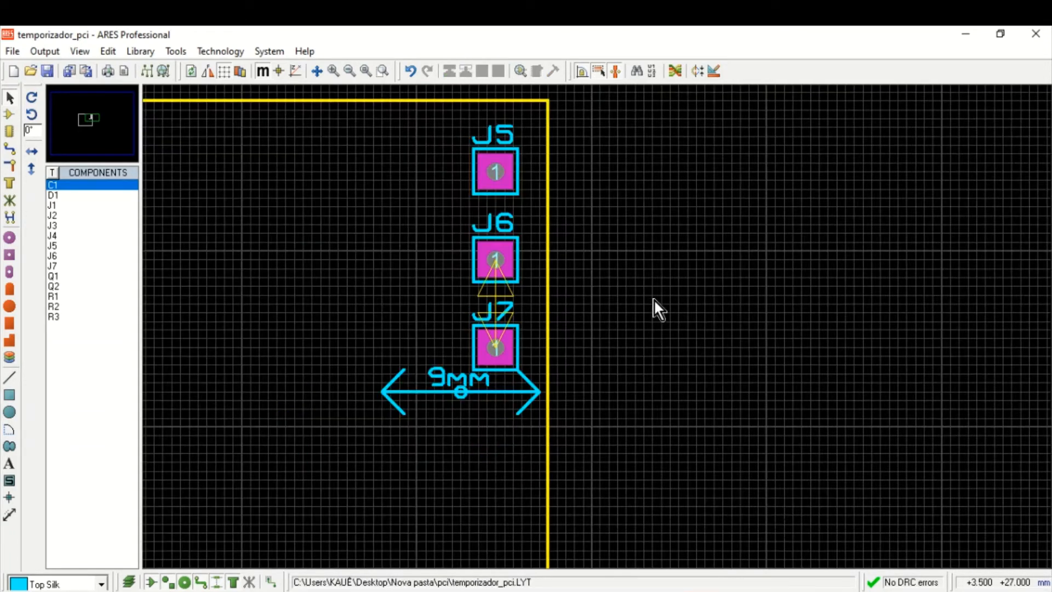
middle_click(653, 298)
click(623, 305)
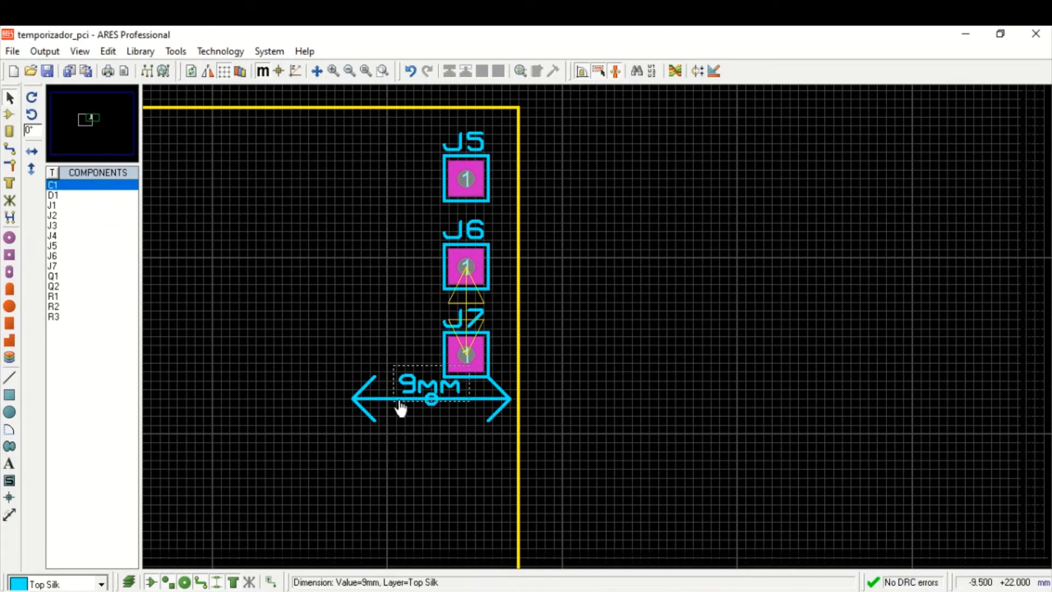
right_click(381, 410)
right_click(380, 410)
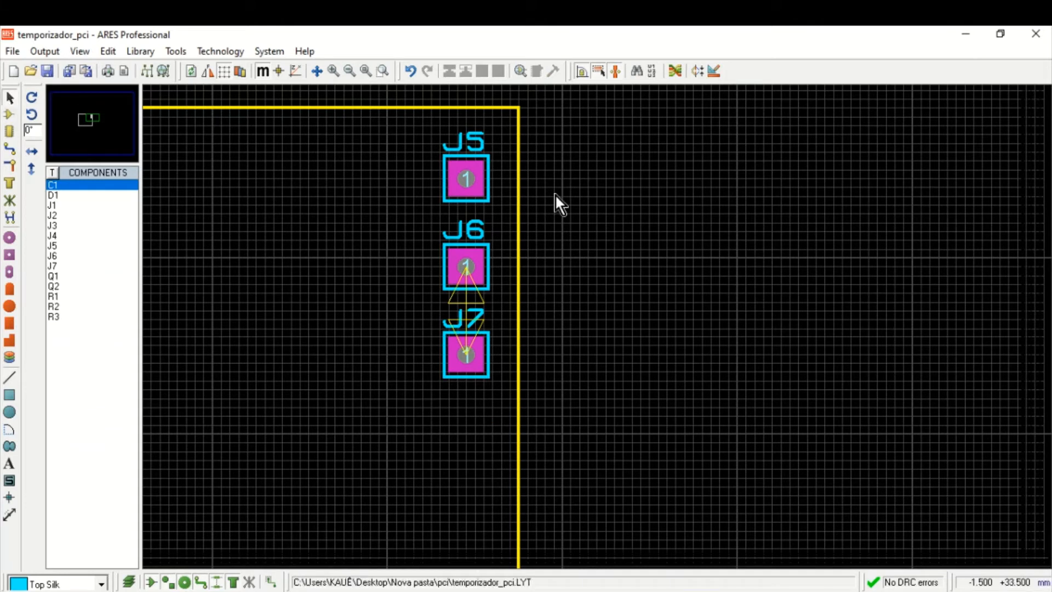
Step: Move J5, J6 and J7 together left and slightly down, farther from the board's right edge
drag(423, 117, 502, 390)
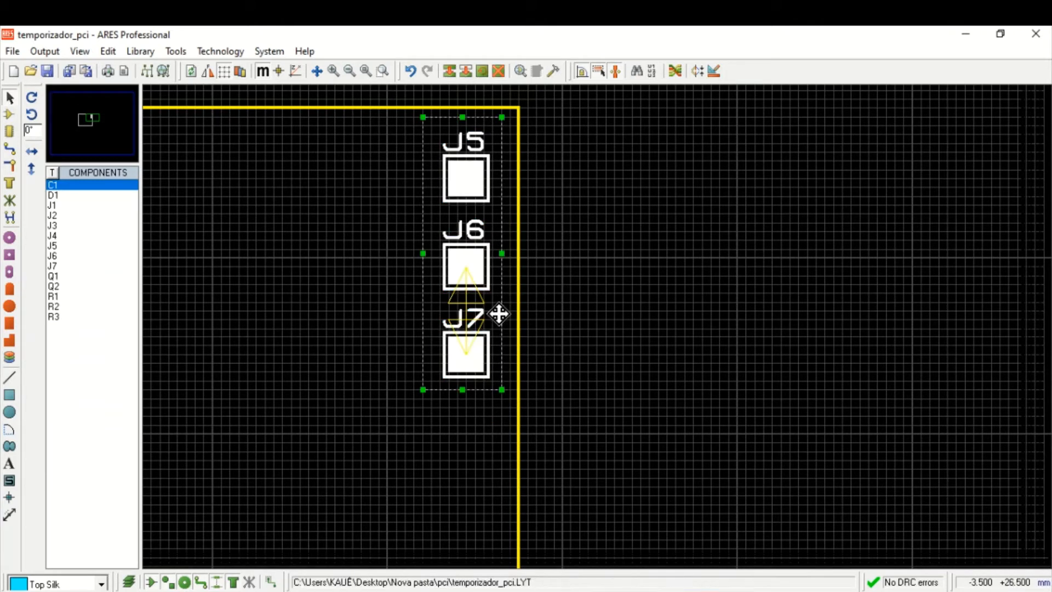
mouse_move(468, 270)
mouse_down()
mouse_move(411, 266)
mouse_move(412, 275)
mouse_up()
click(456, 446)
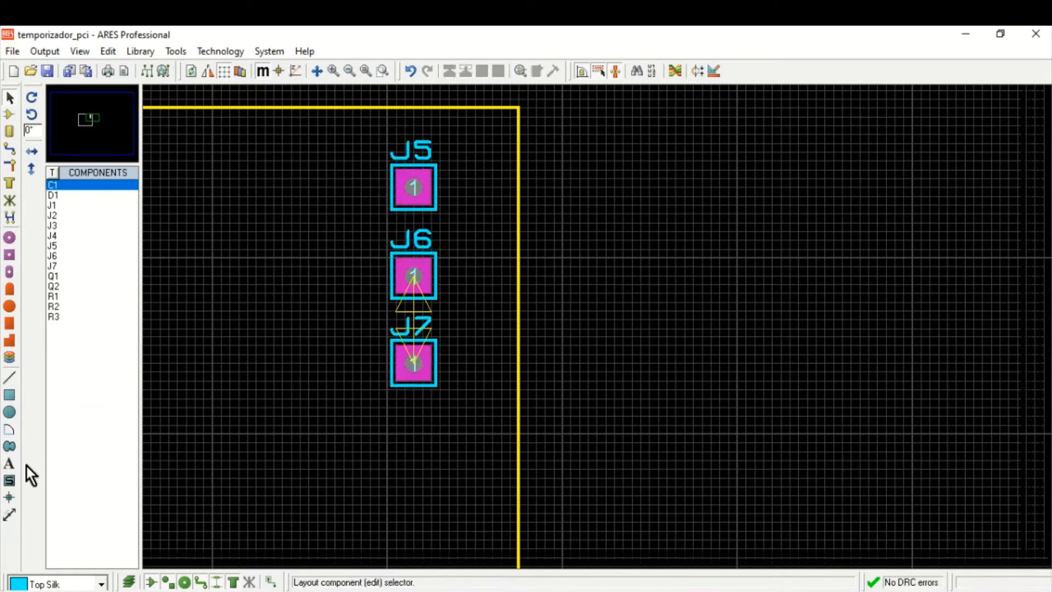
Step: Draw a 7 mm horizontal dimension below J7 to check the space to the board's right edge, and delete it
click(14, 518)
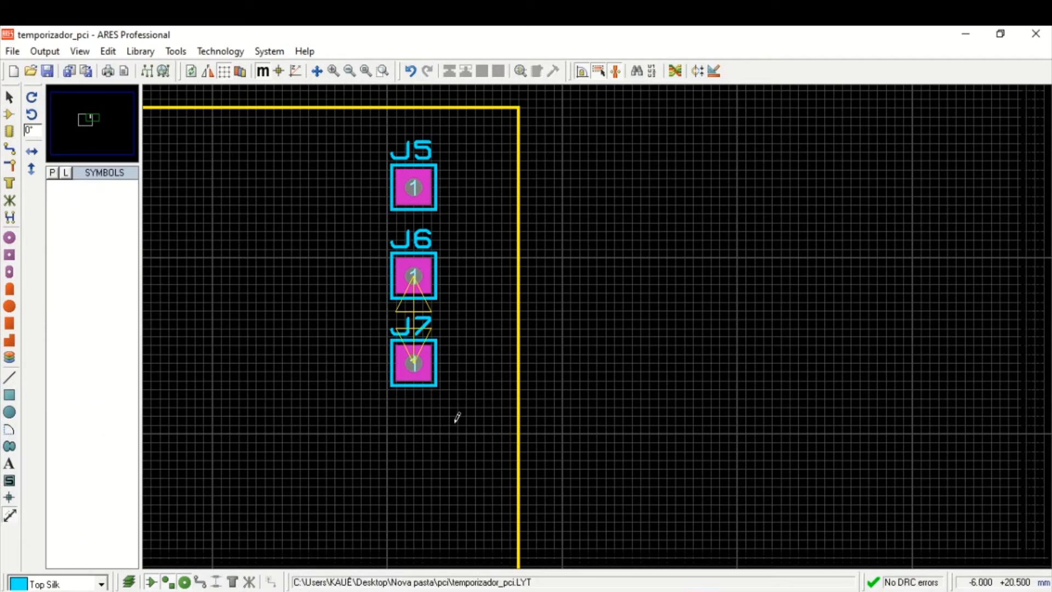
click(386, 405)
click(509, 414)
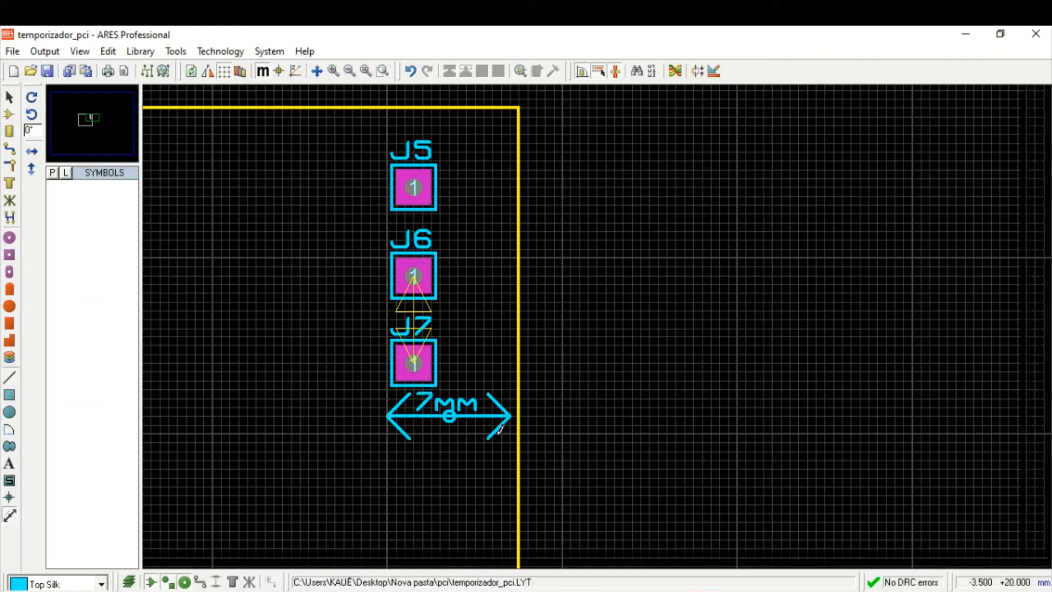
right_click(469, 410)
right_click(469, 410)
Step: Move J5, J6 and J7 together slightly down, keeping the column vertically aligned
scroll(449, 387, down, 2)
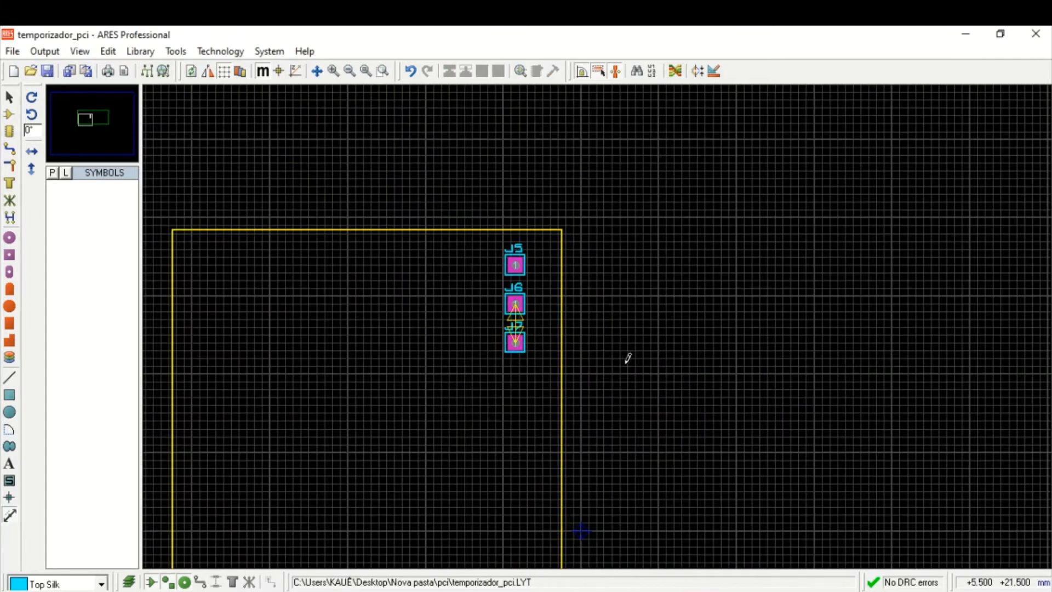
scroll(611, 319, up, 1)
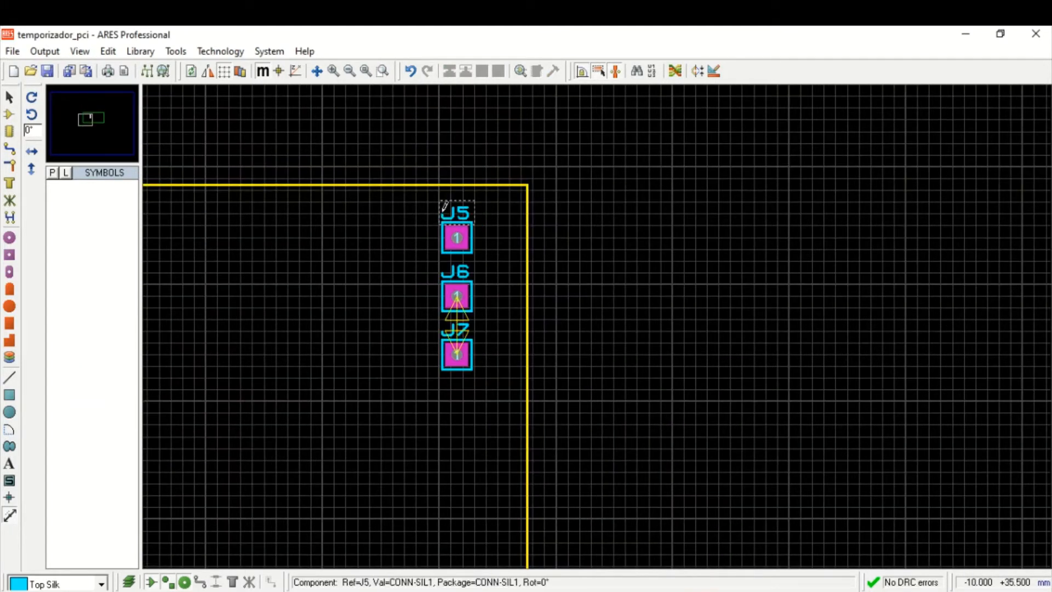
drag(623, 308, 749, 298)
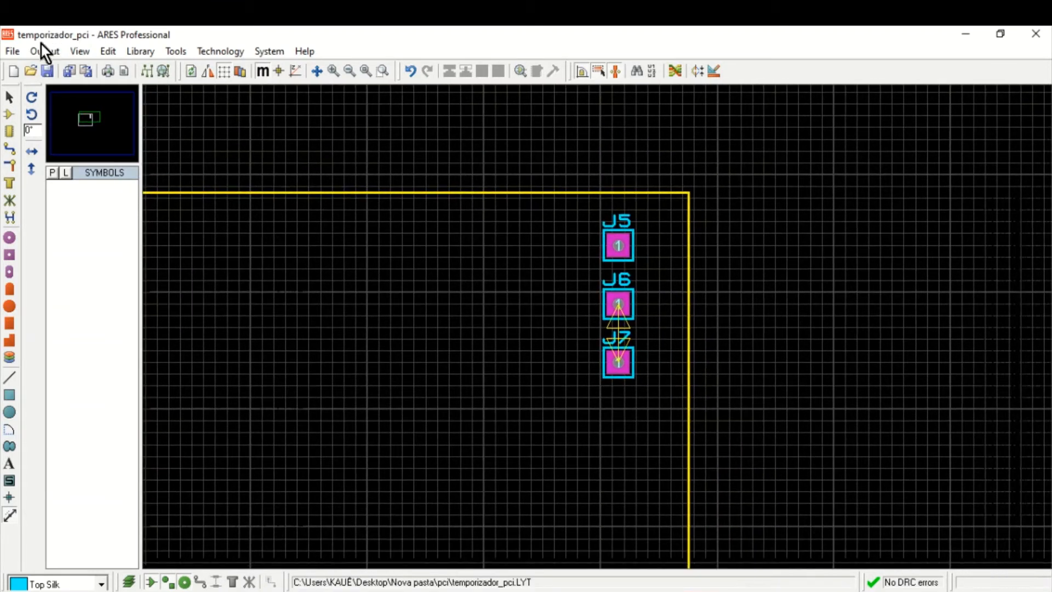
click(10, 99)
drag(584, 207, 641, 368)
click(861, 329)
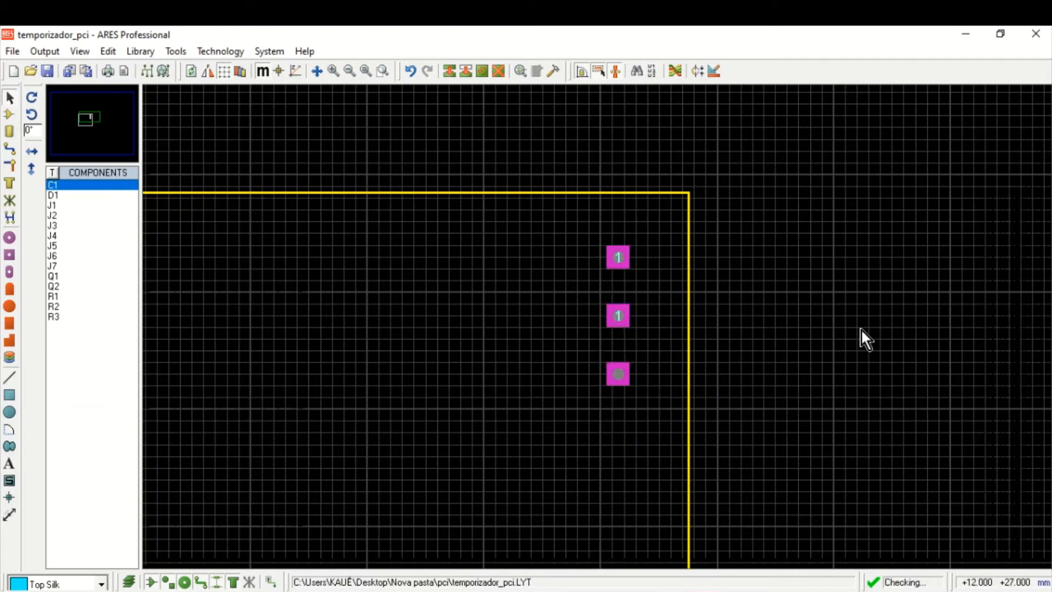
Step: Draw a Top Silk rectangle enclosing connectors J5, J6 and J7 as the potentiometer's body outline
drag(826, 360, 826, 229)
scroll(858, 270, down, 1)
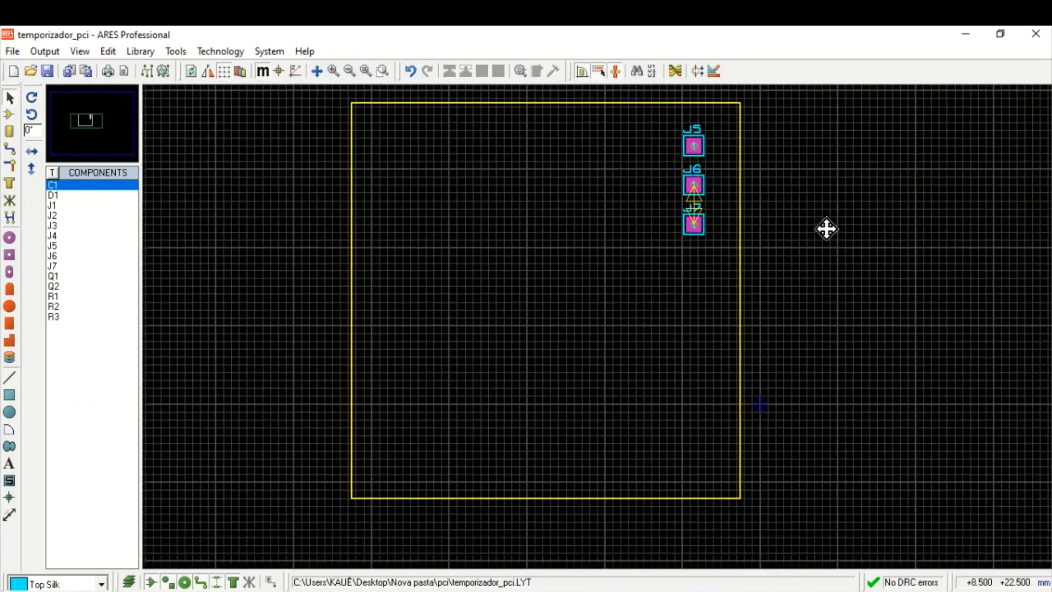
drag(927, 214, 836, 291)
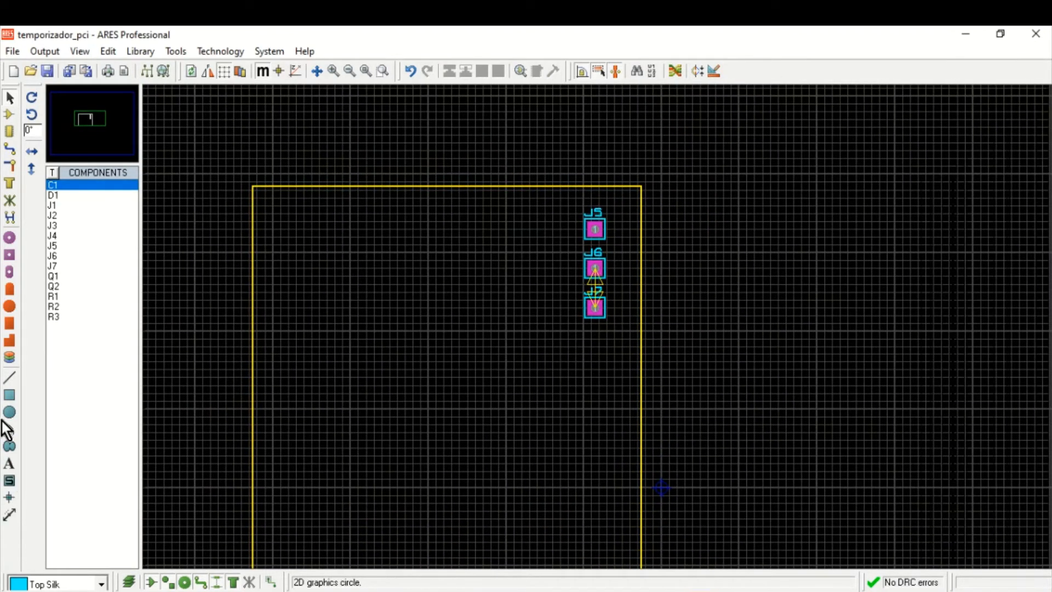
click(12, 396)
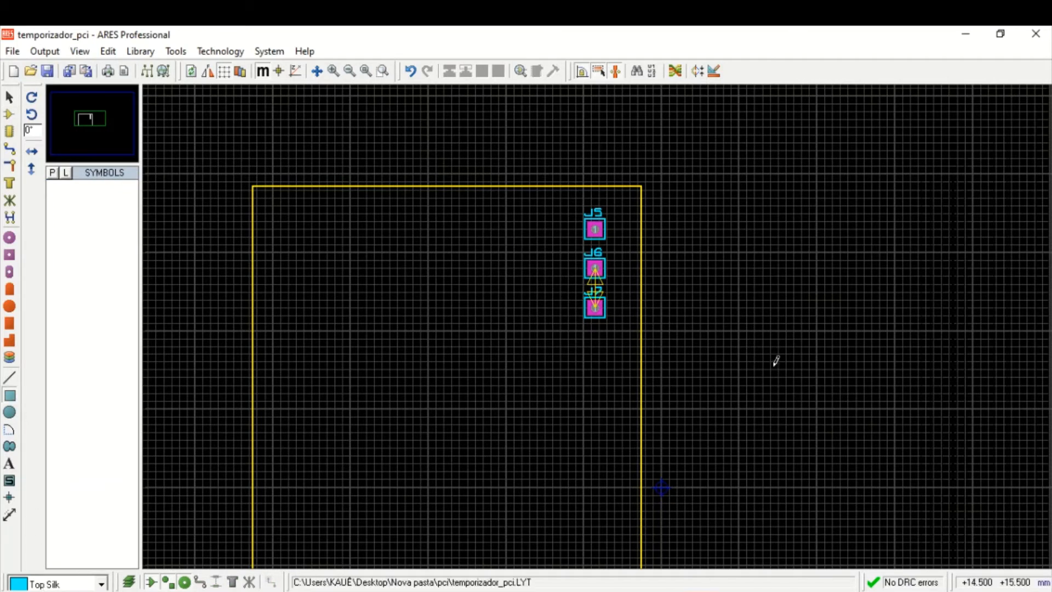
scroll(775, 359, up, 1)
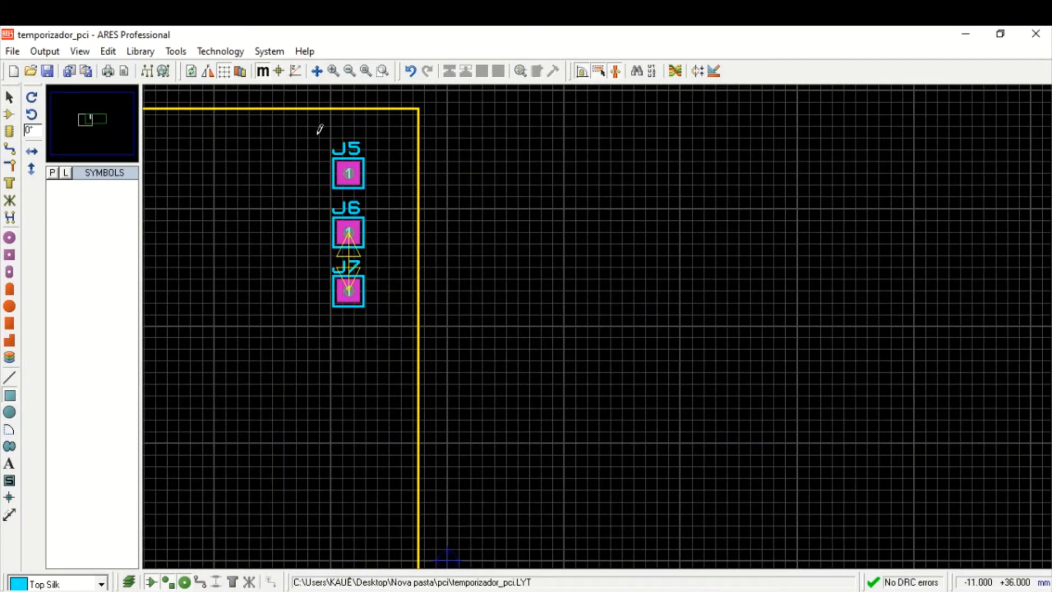
drag(319, 136, 381, 325)
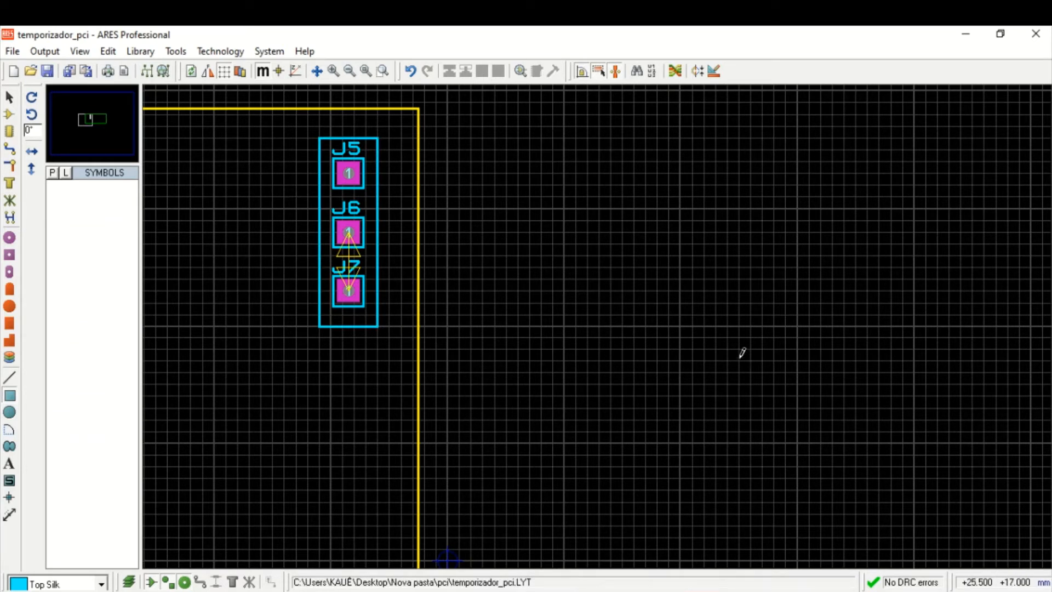
Step: Draw a small Top Silk rectangle against the body outline's right side beside J6, ending inside the board edge
drag(378, 208, 483, 260)
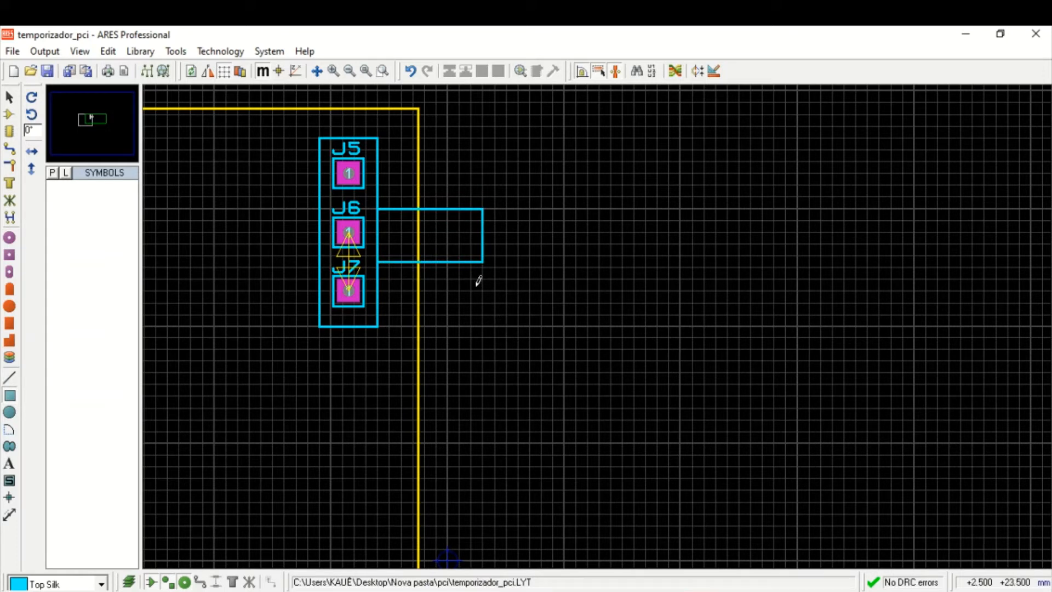
key(ctrl+z)
drag(378, 209, 408, 252)
Step: Place D1 near the board's upper-left corner, rotated 270°
scroll(491, 248, down, 2)
drag(491, 245, 656, 177)
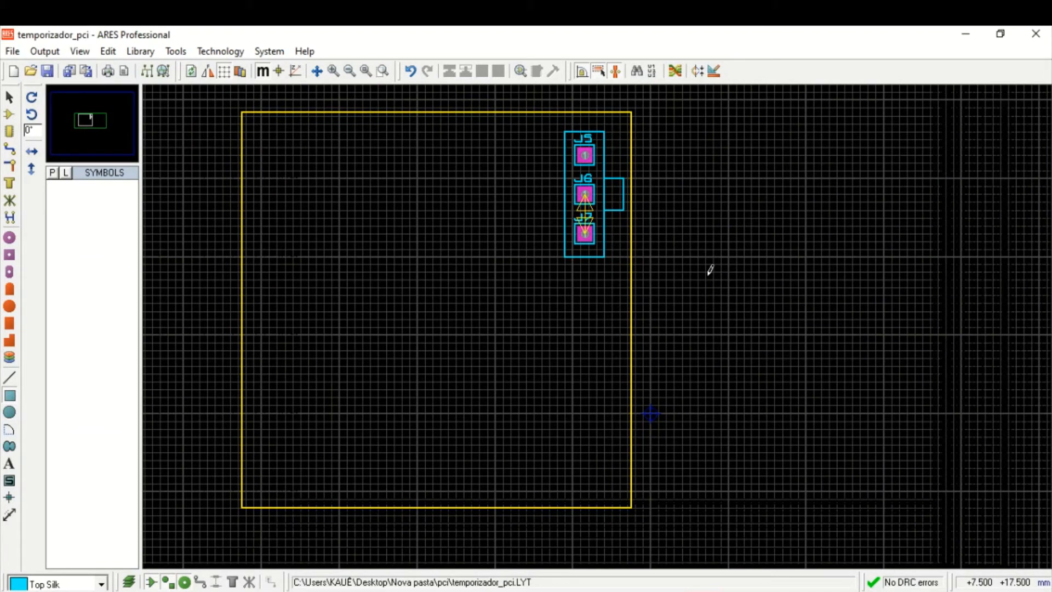
click(9, 114)
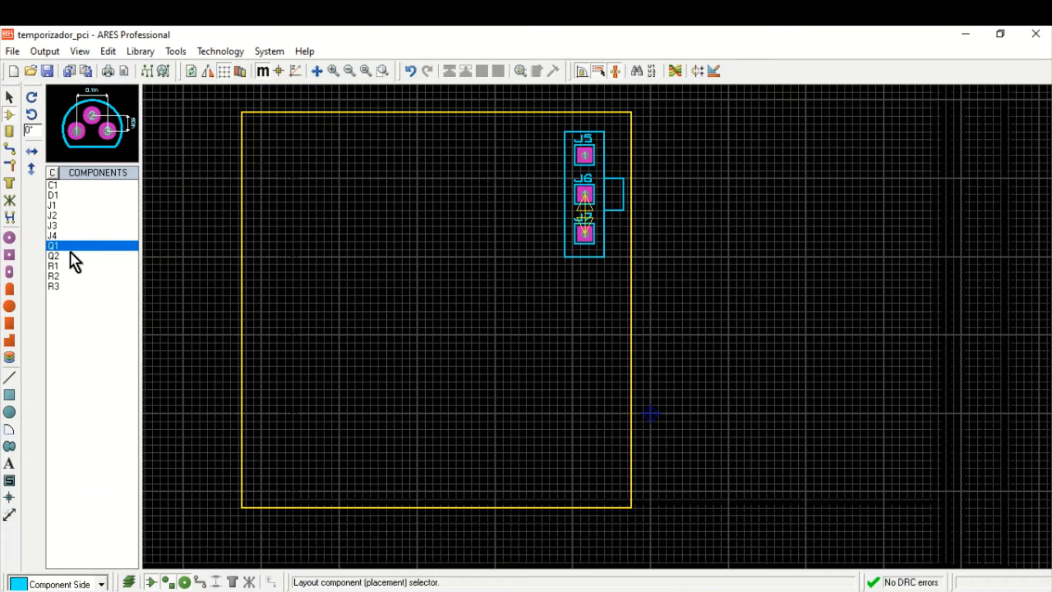
click(74, 195)
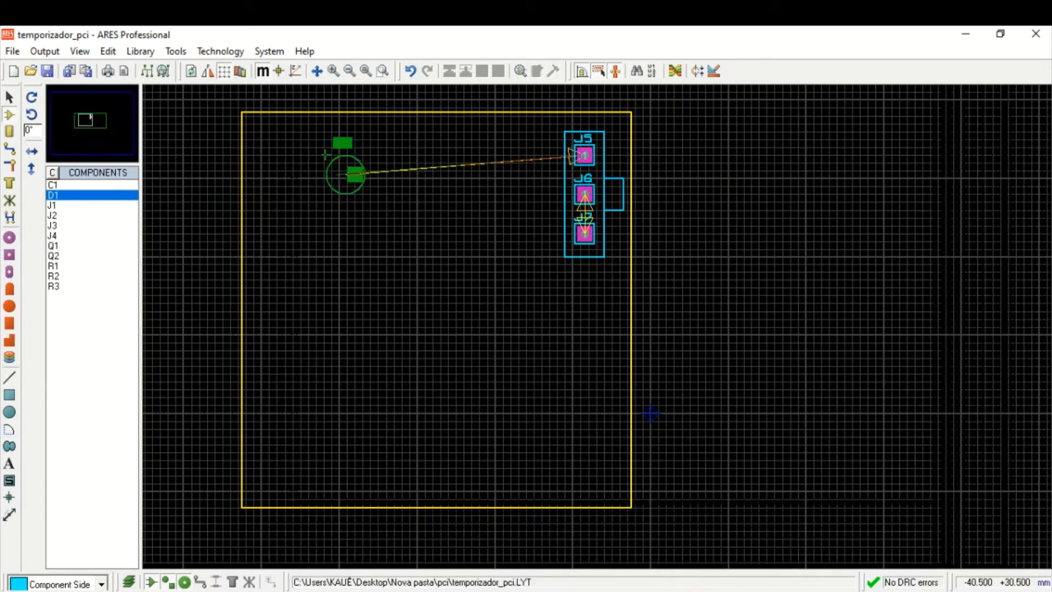
key(KP_Add)
key(KP_Add)
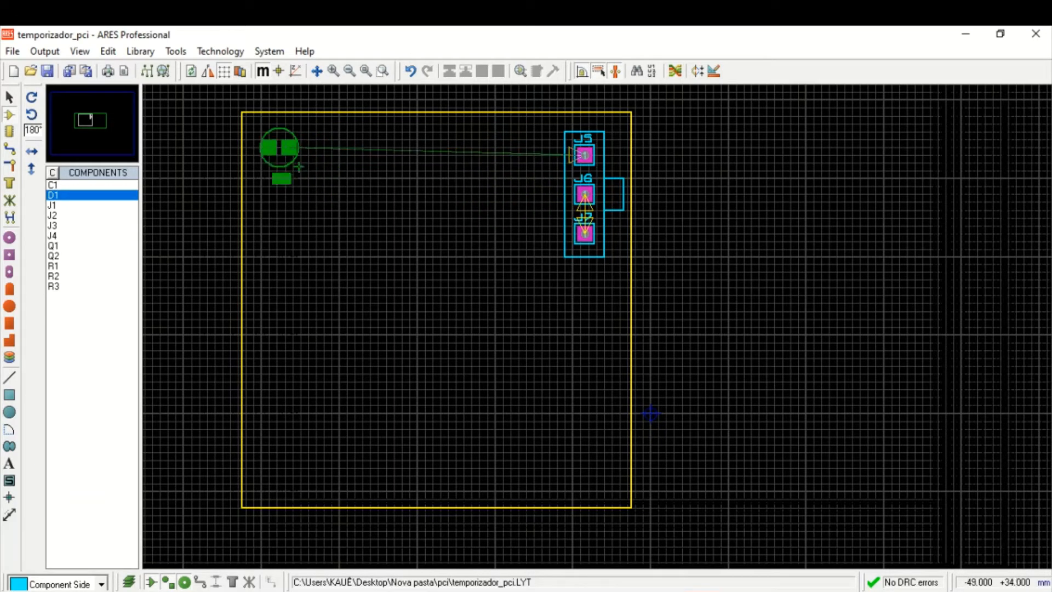
key(KP_Add)
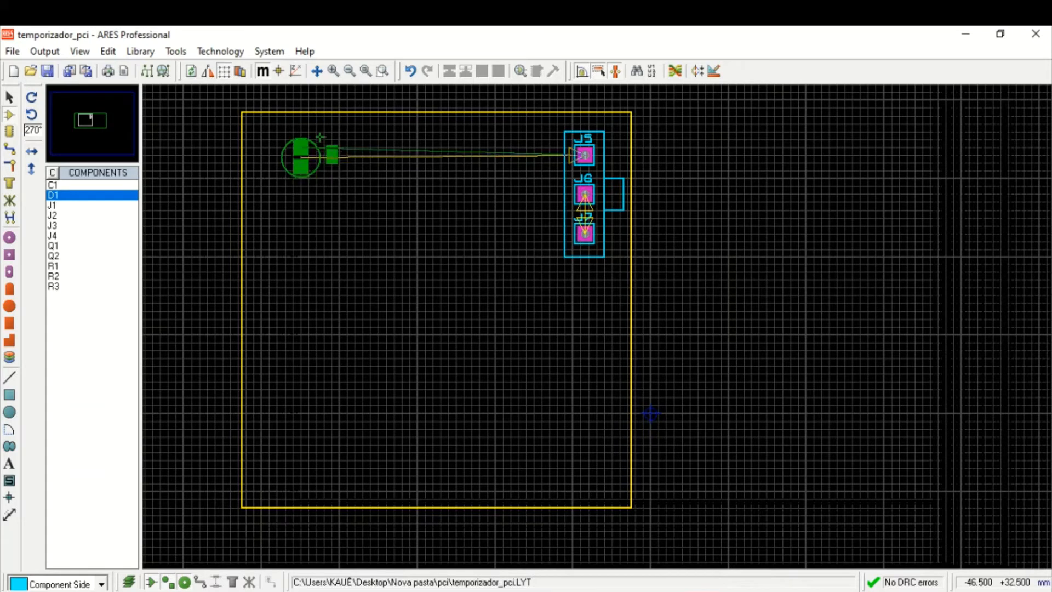
click(300, 180)
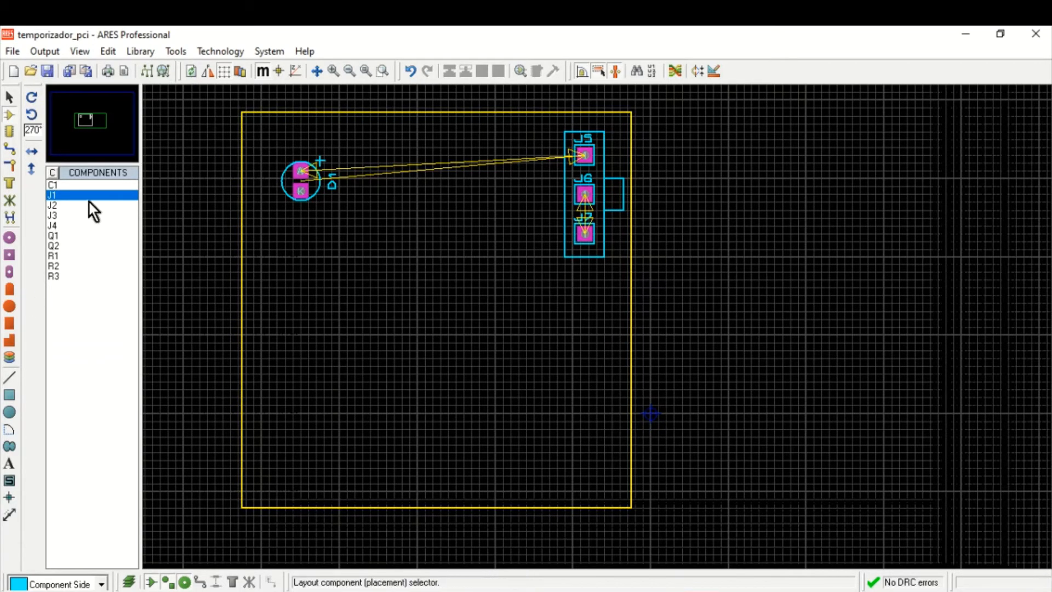
Step: Switch to the ISIS schematic and examine how tactile switch connectors J1 to J4 are wired
click(804, 591)
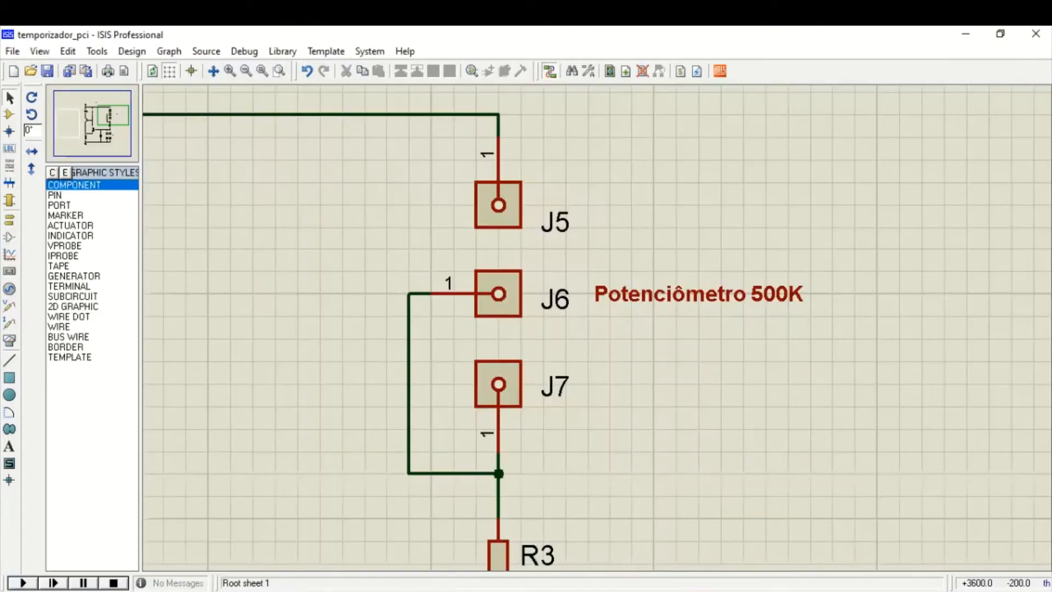
drag(672, 418, 831, 134)
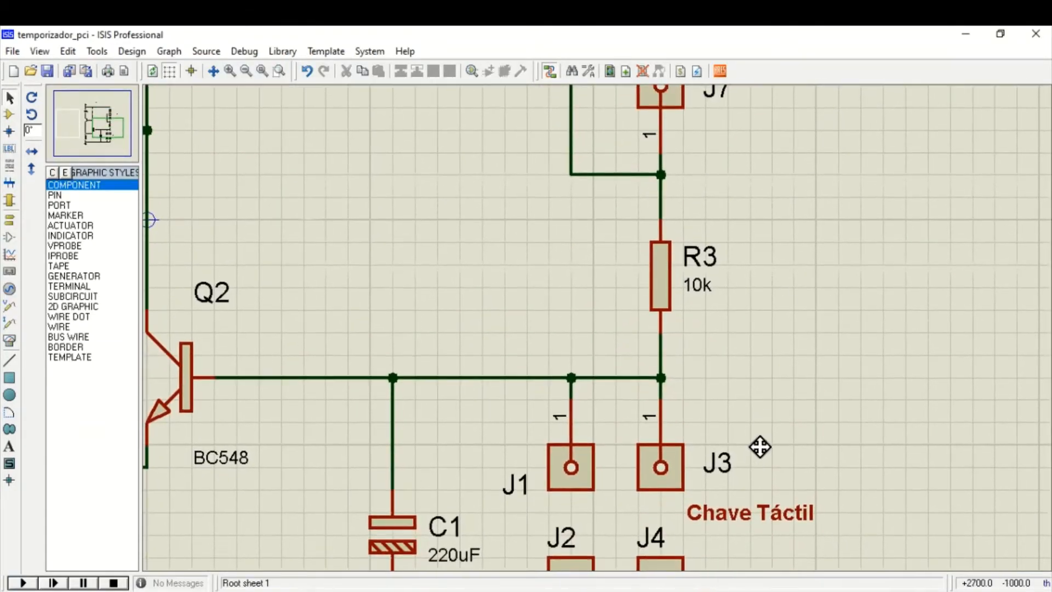
drag(760, 447, 747, 249)
scroll(756, 258, down, 1)
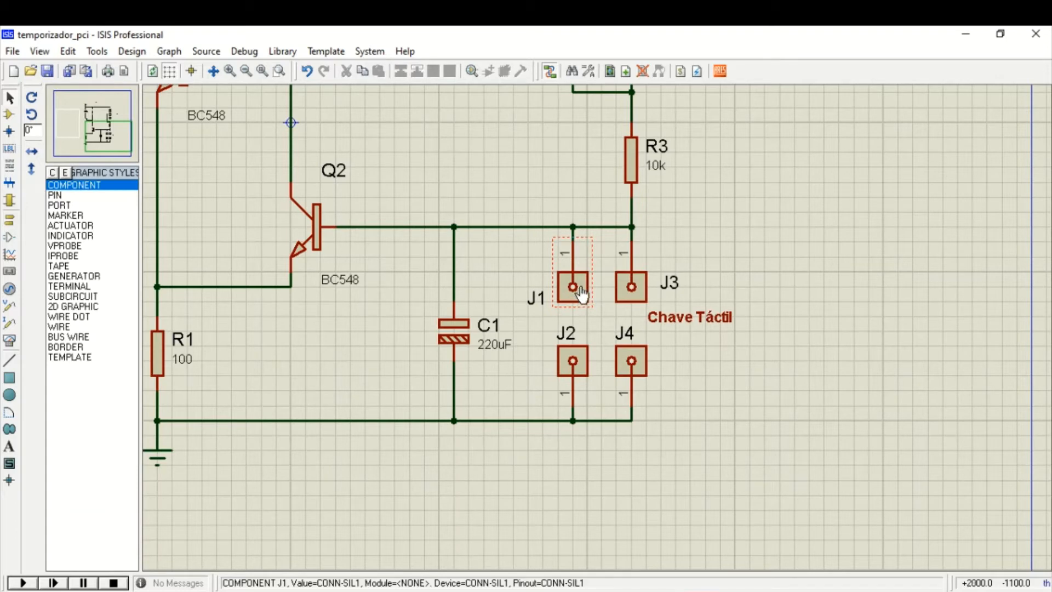
Step: Return to ARES and place J1 in the board's lower-right area and J3 directly below it at X -15, Y -6 mm, both rotated 270°
click(812, 590)
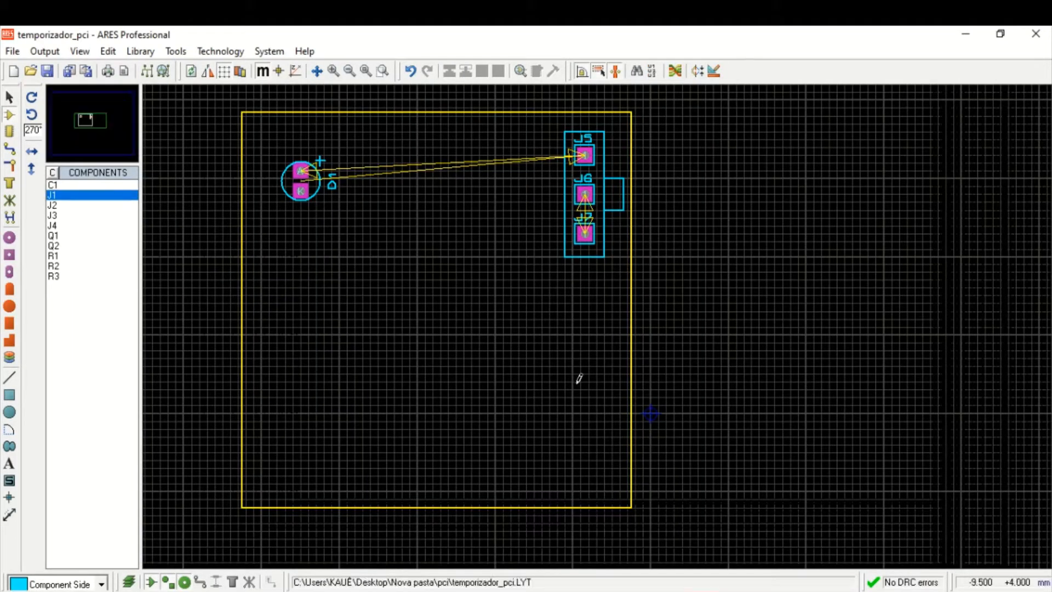
click(533, 409)
click(535, 412)
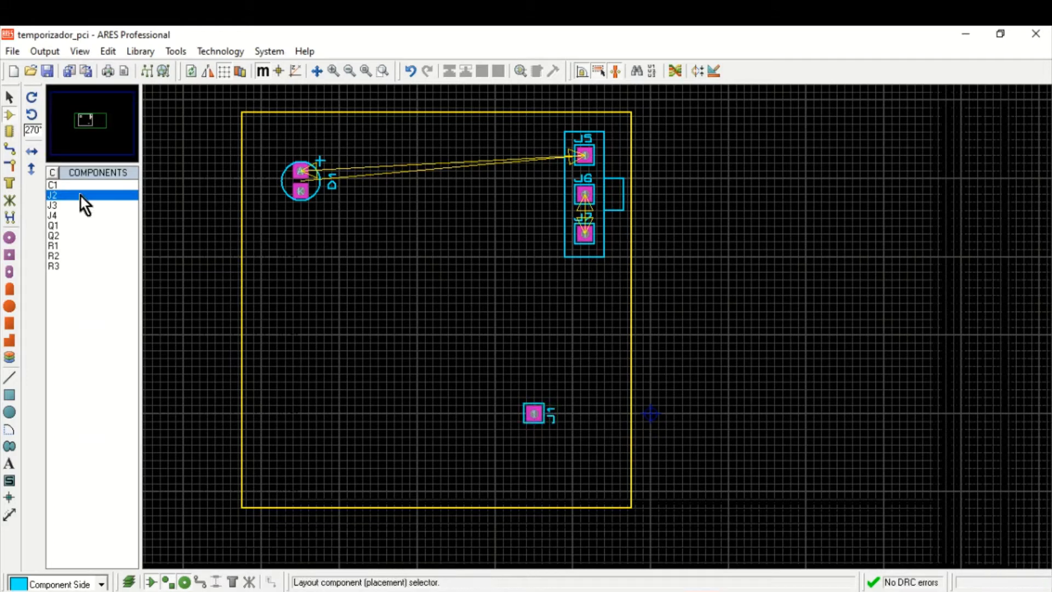
click(68, 205)
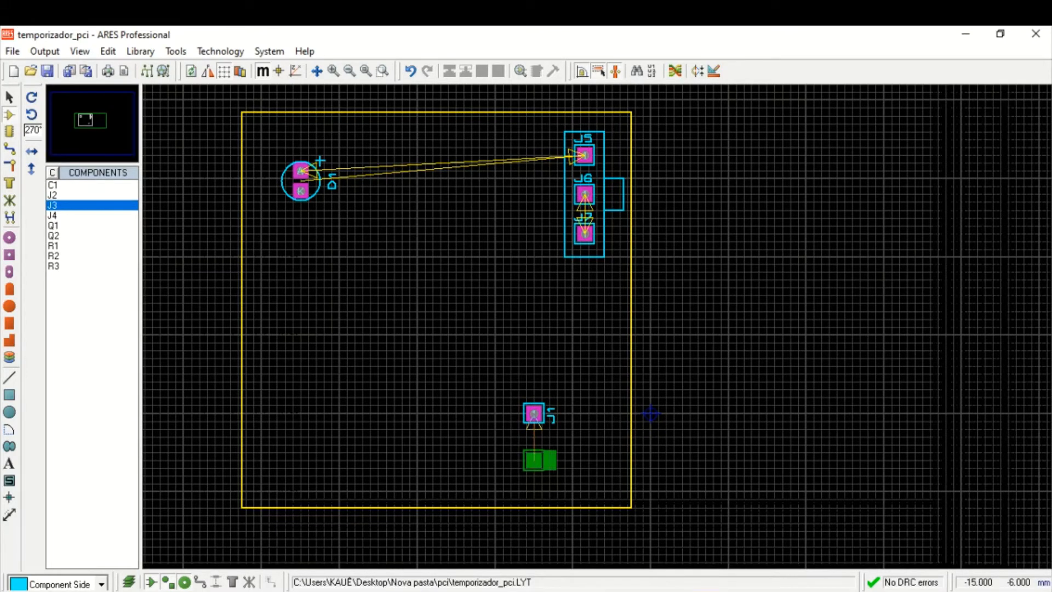
click(534, 459)
scroll(616, 399, up, 1)
scroll(564, 345, up, 1)
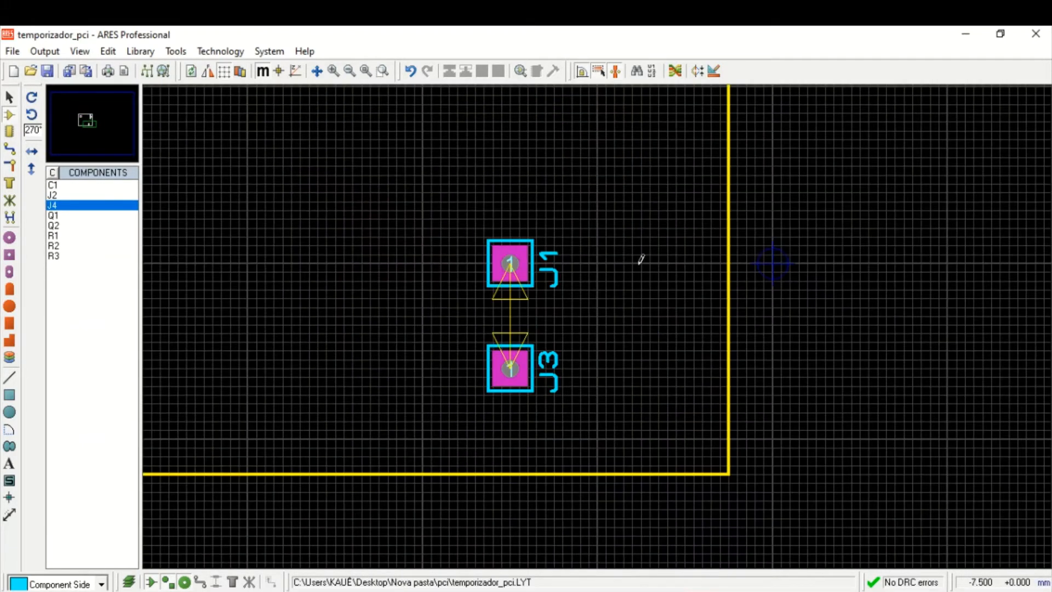
scroll(639, 258, up, 1)
middle_click(604, 320)
click(612, 214)
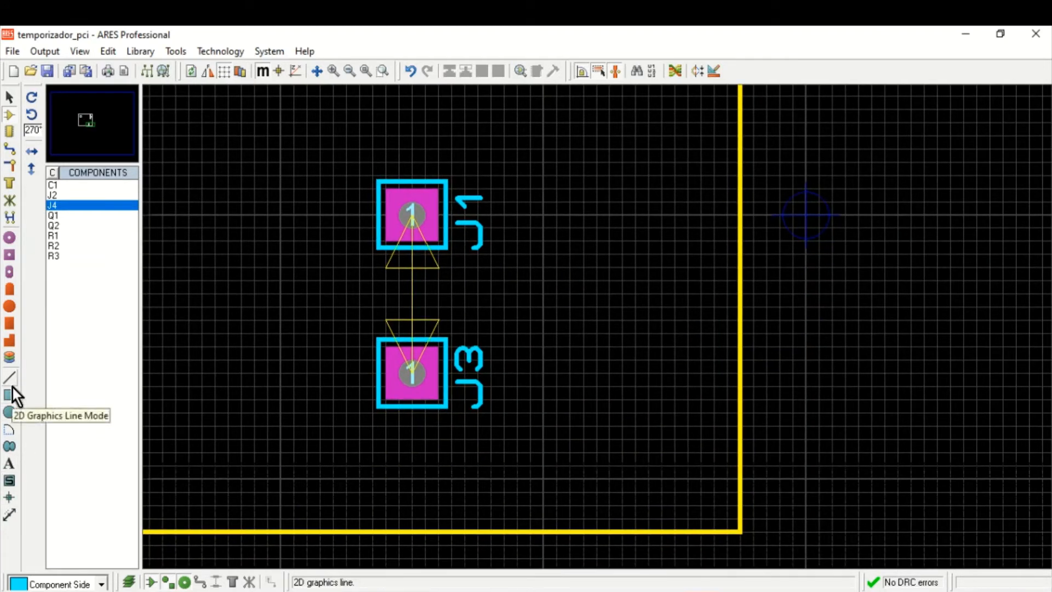
Step: Add a vertical Top Silk dimension beside J1 and J3, starting at 6 mm, and stretch its upper end to 6.5 mm
click(9, 514)
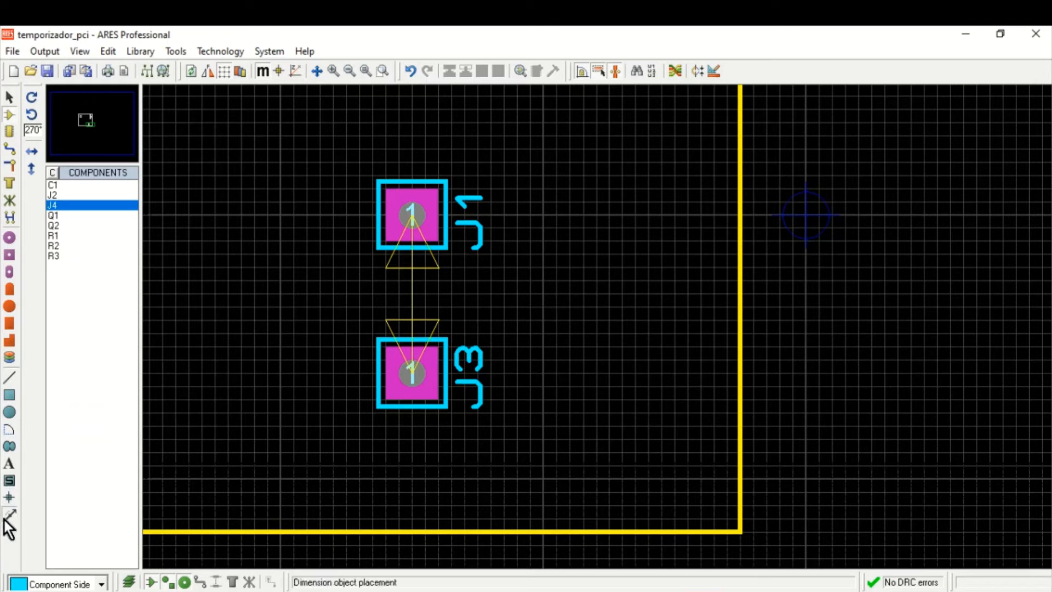
click(321, 215)
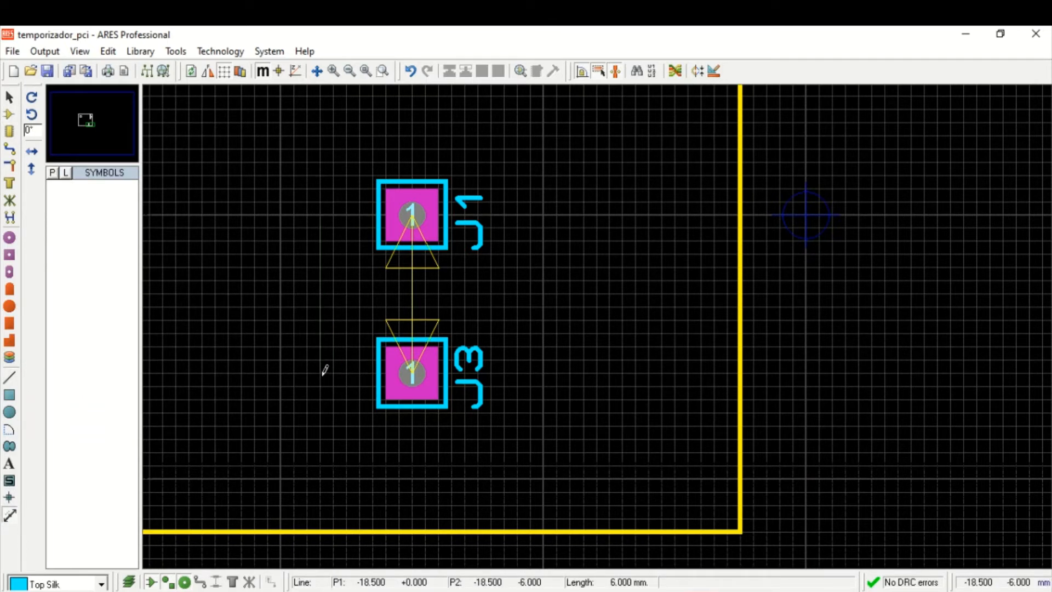
click(322, 373)
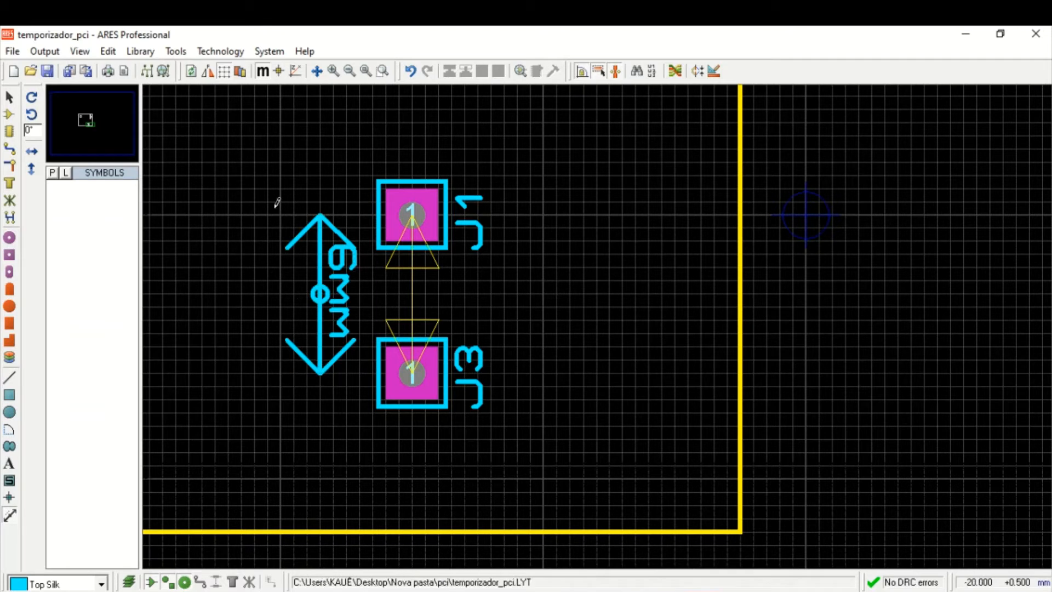
click(10, 99)
click(314, 214)
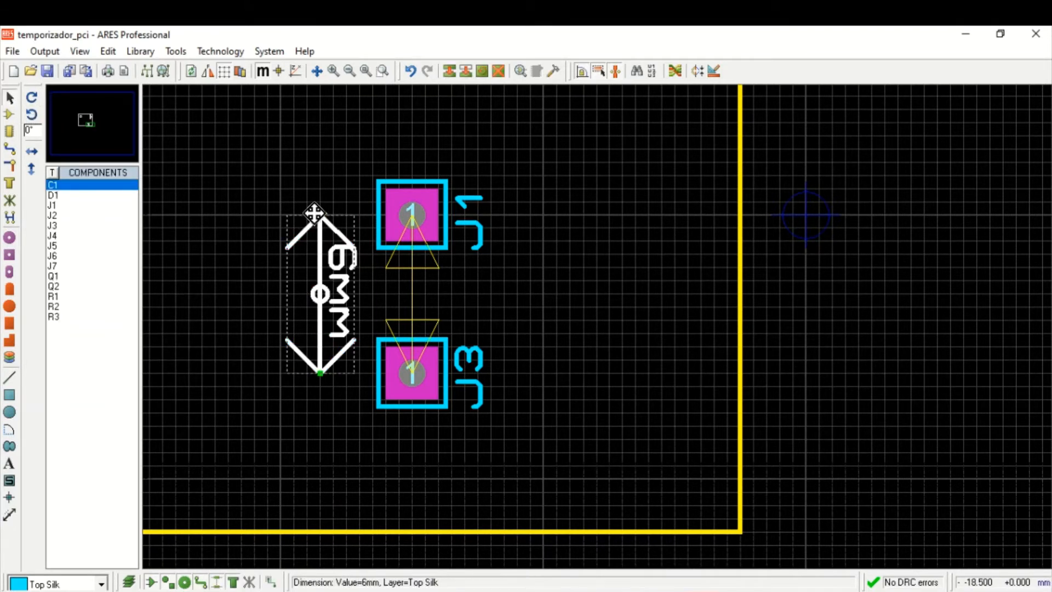
drag(316, 218, 318, 203)
Step: Move J1 up to the 6.5 mm dimension's upper end at X -15, Y 0.5 mm, and delete the dimension
click(419, 198)
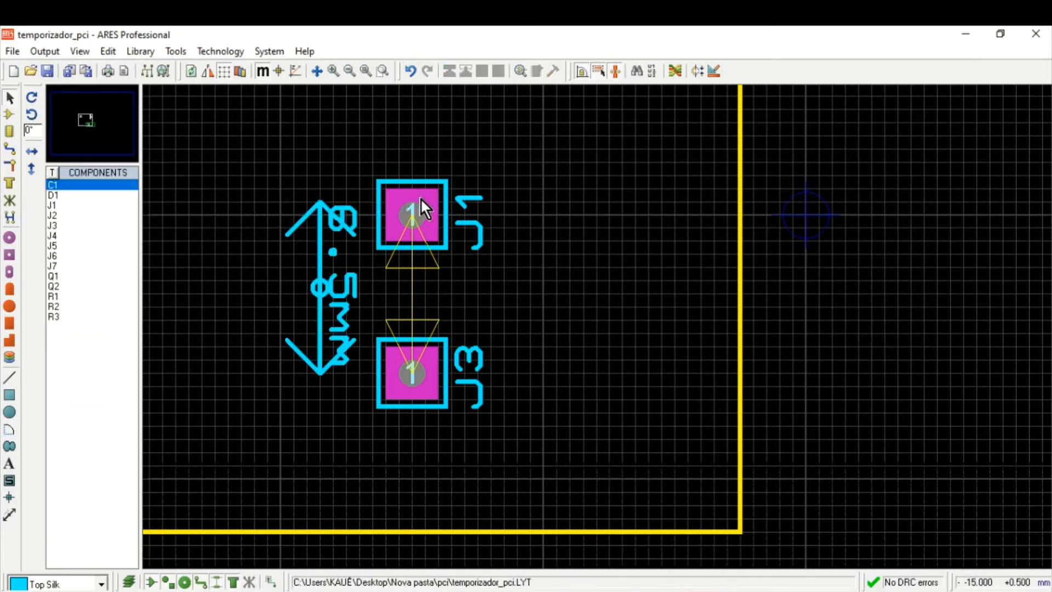
click(414, 212)
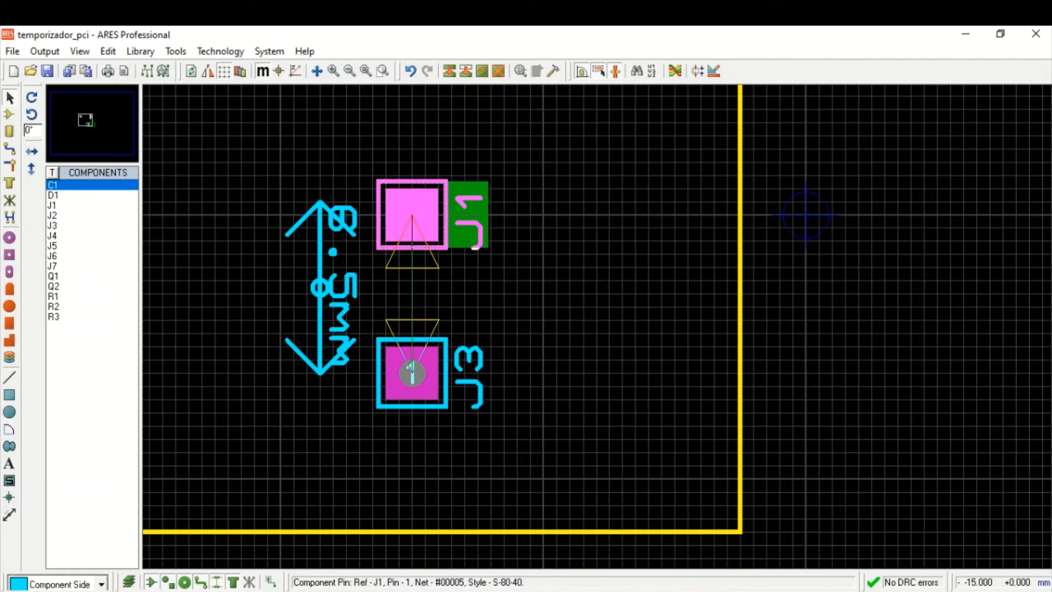
click(551, 205)
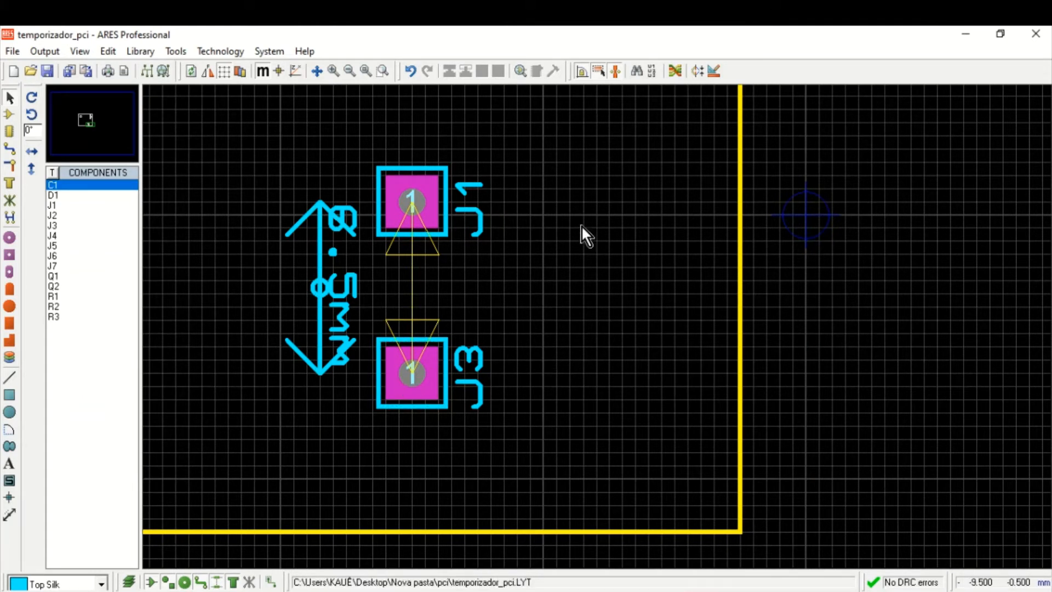
right_click(320, 240)
right_click(320, 240)
Step: Check J1 to J4 in the ISIS schematic, return to ARES and move J3 level with J1, 6.5 mm to its right
key(alt+Tab)
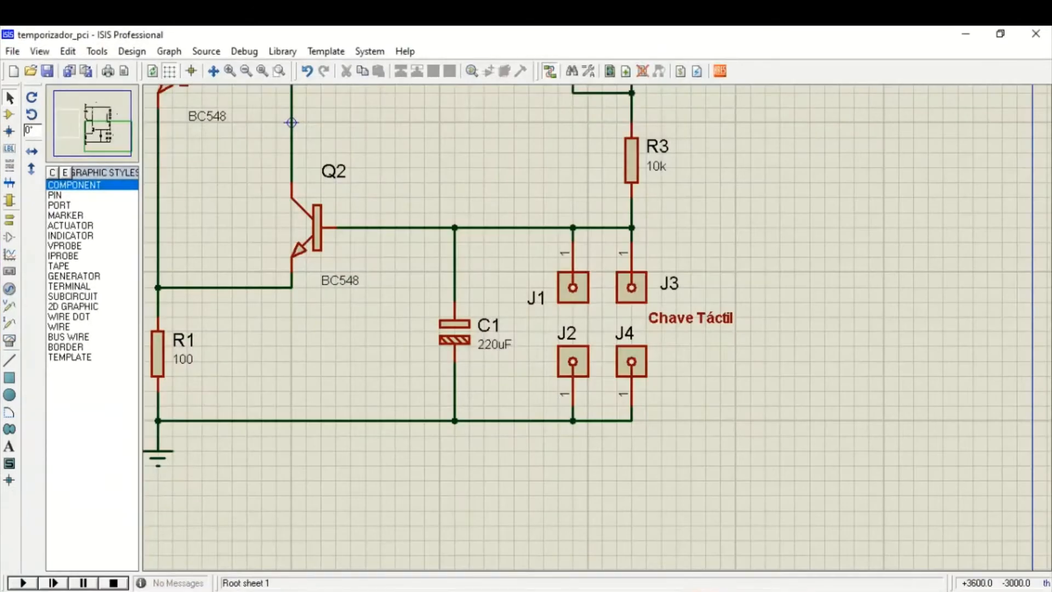
key(alt+Tab)
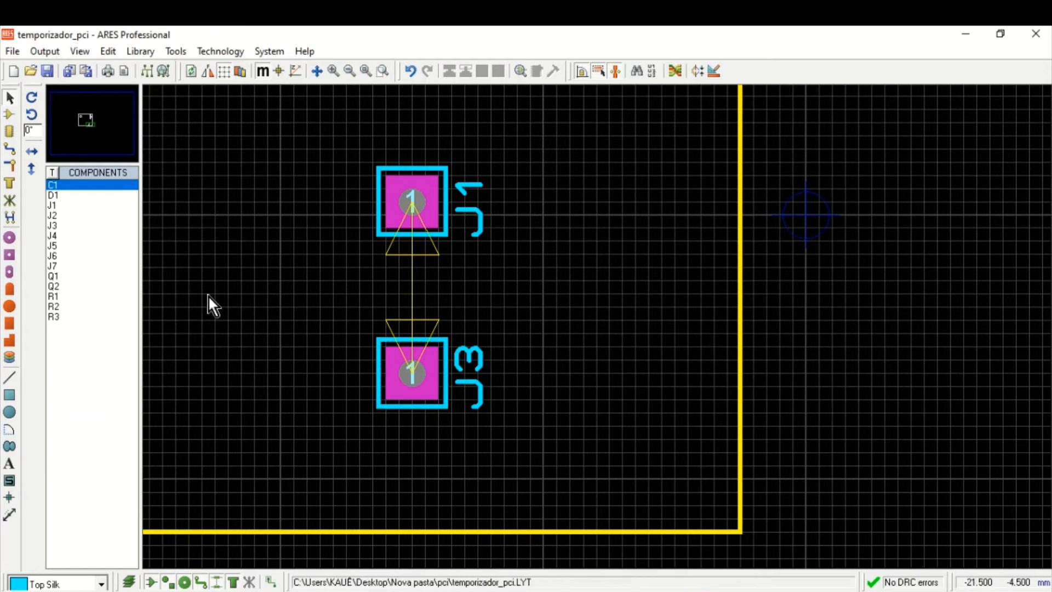
click(415, 378)
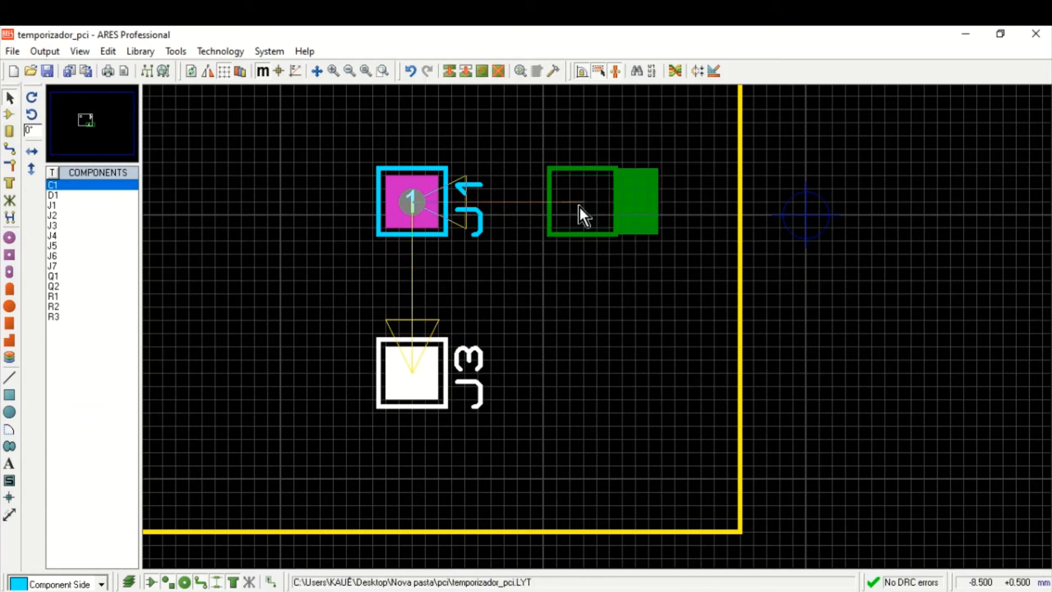
click(580, 206)
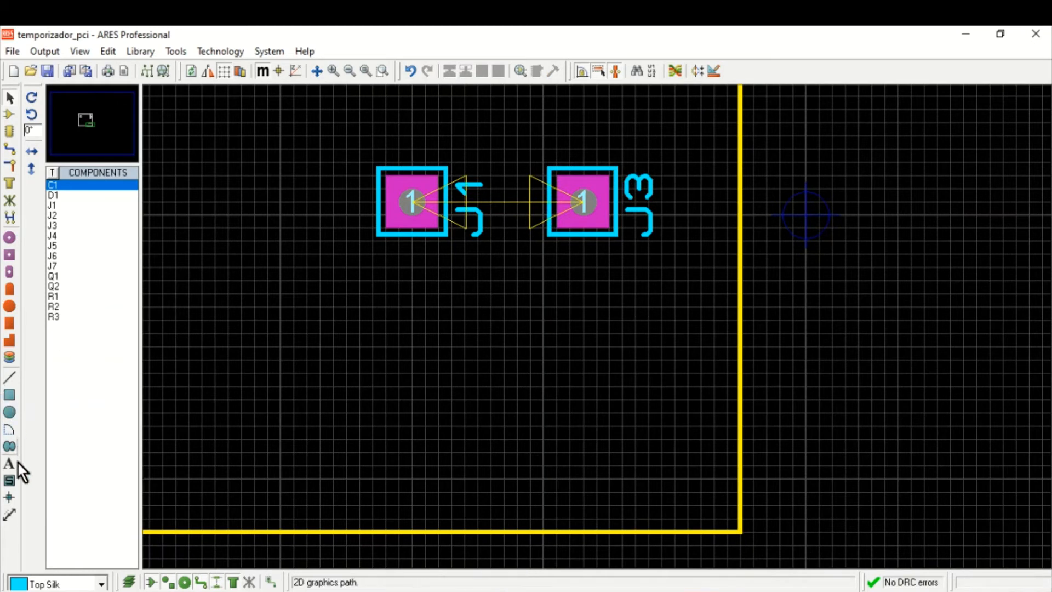
Step: Measure the centre spacing of J1 and J3 with a horizontal dimension below them, and delete the dimension
click(10, 514)
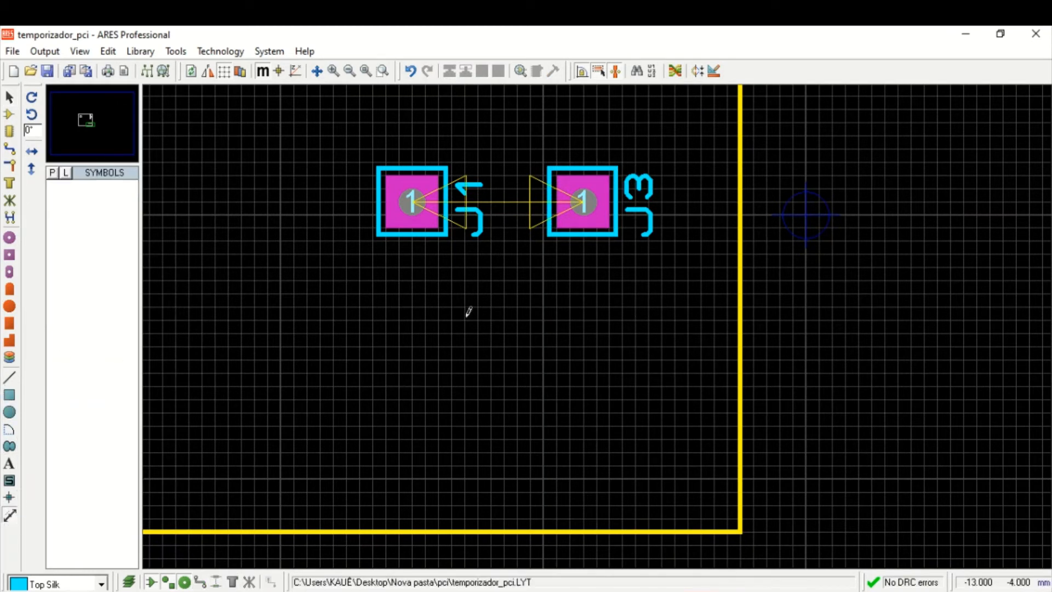
click(414, 267)
click(583, 267)
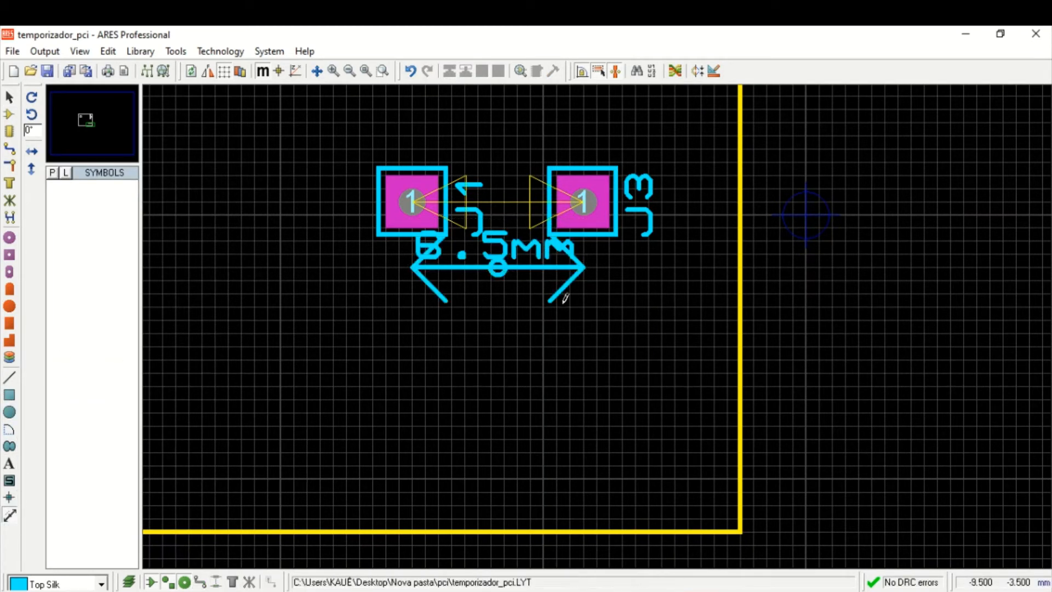
click(490, 270)
right_click(496, 268)
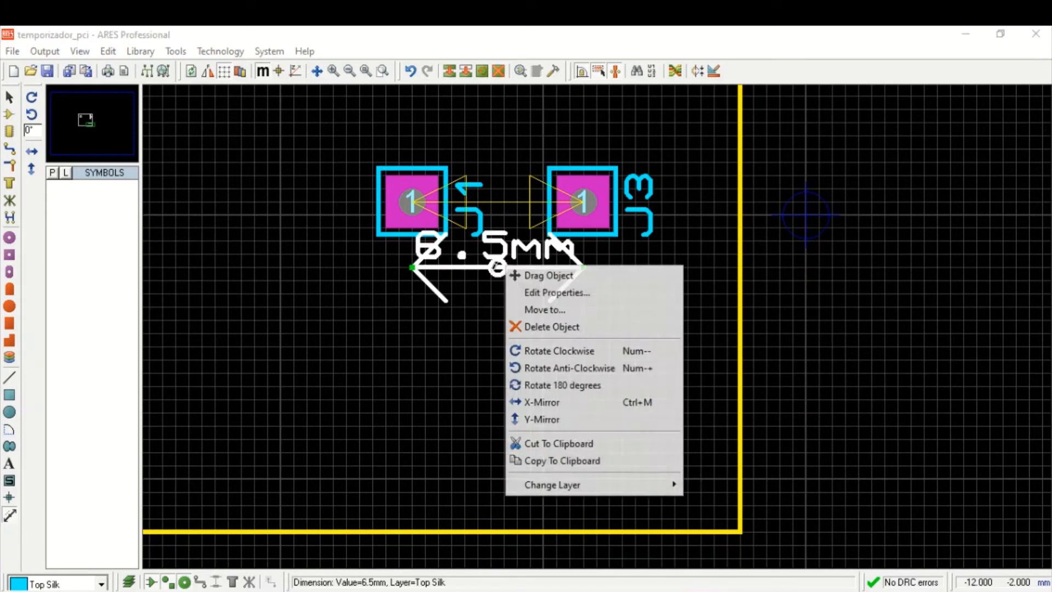
click(545, 324)
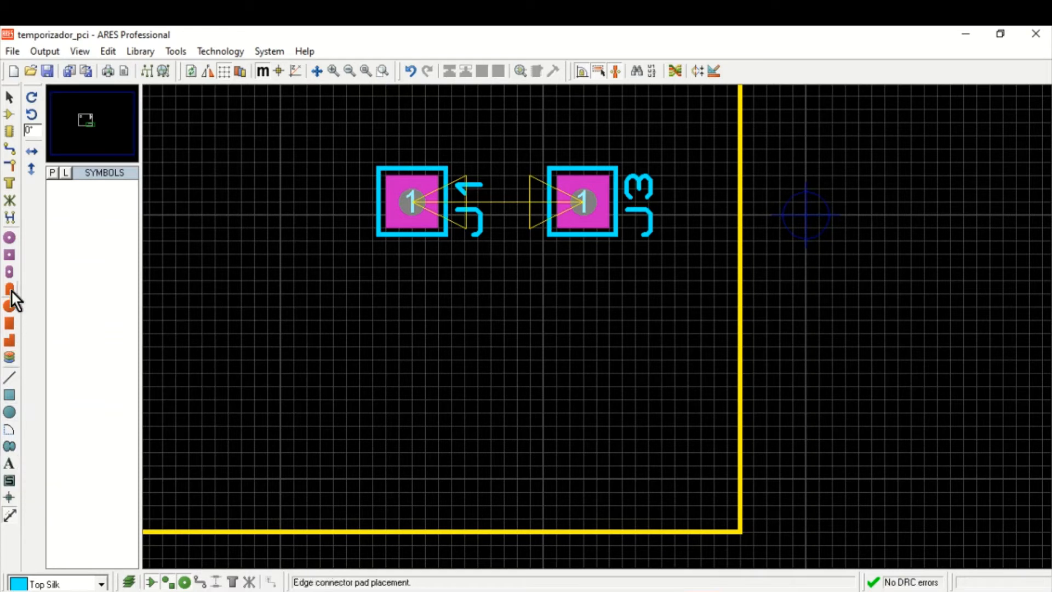
Step: Place J2 directly below J1 at X -15, Y -5.5 mm and J4 level with it below J3, both at 0° rotation
click(9, 114)
click(71, 196)
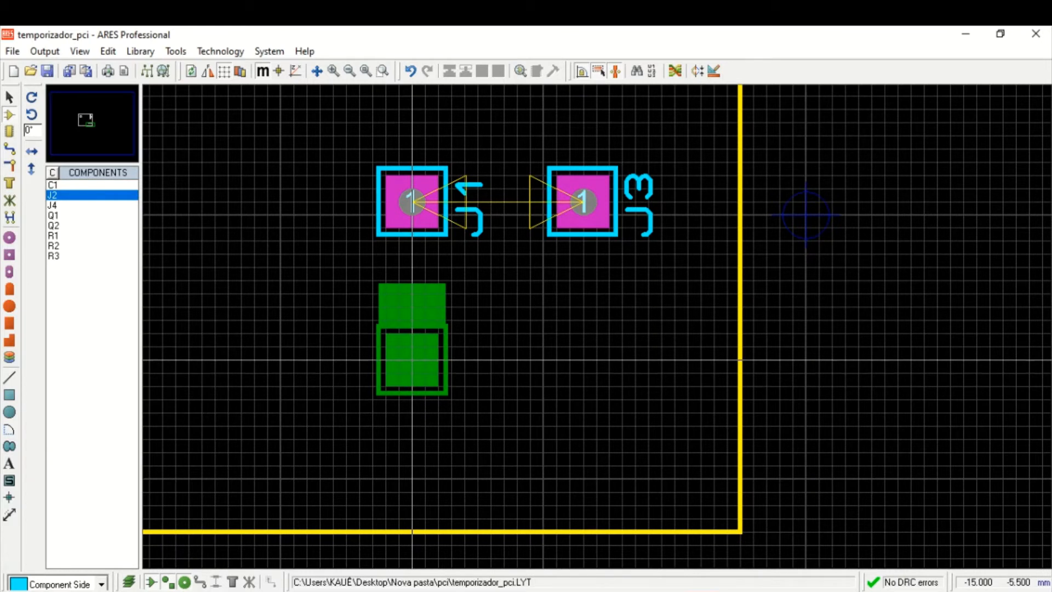
click(412, 360)
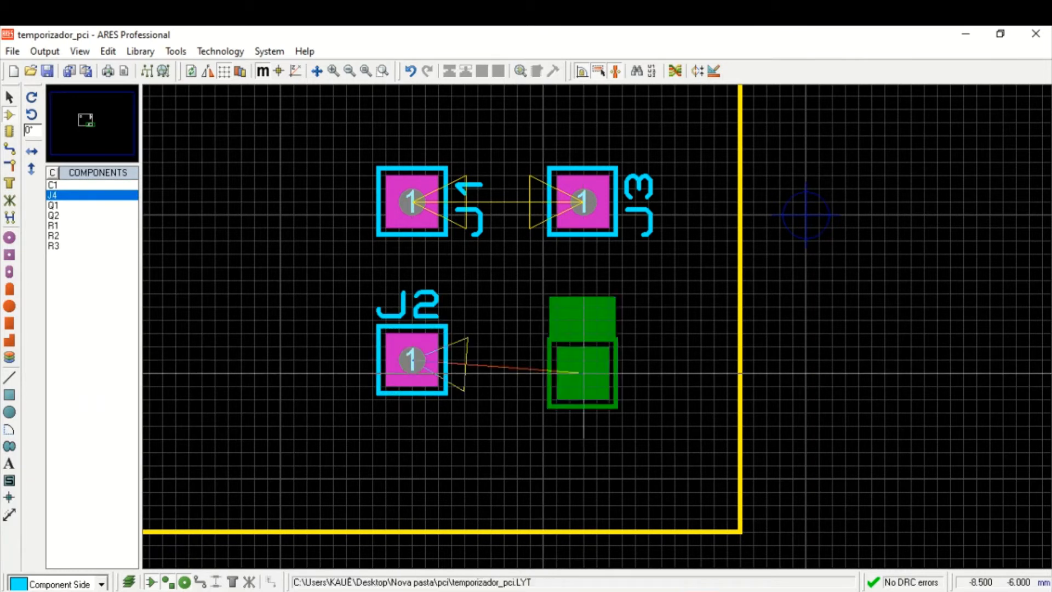
click(583, 360)
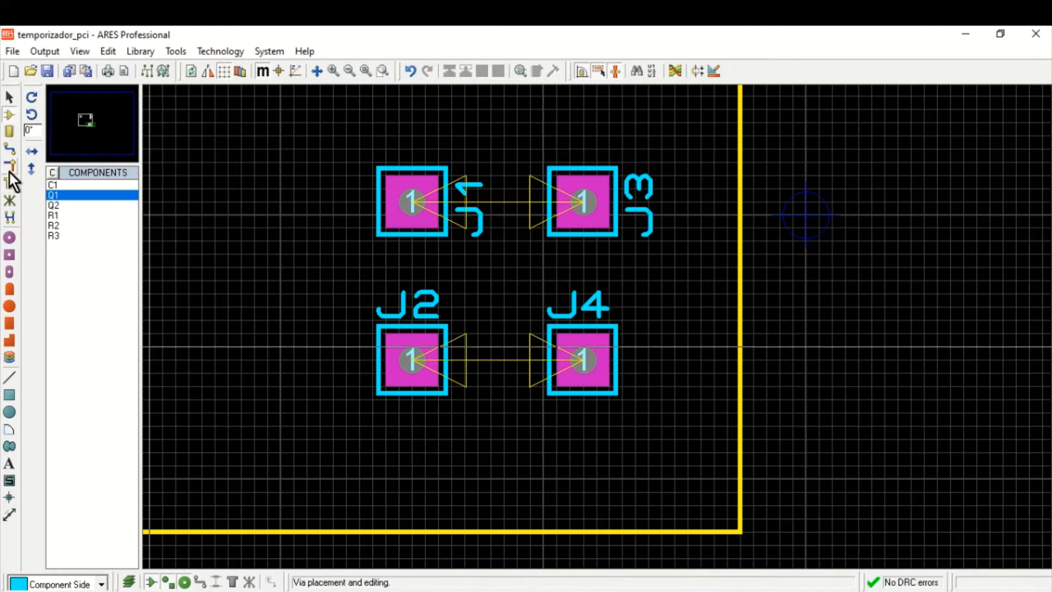
click(9, 96)
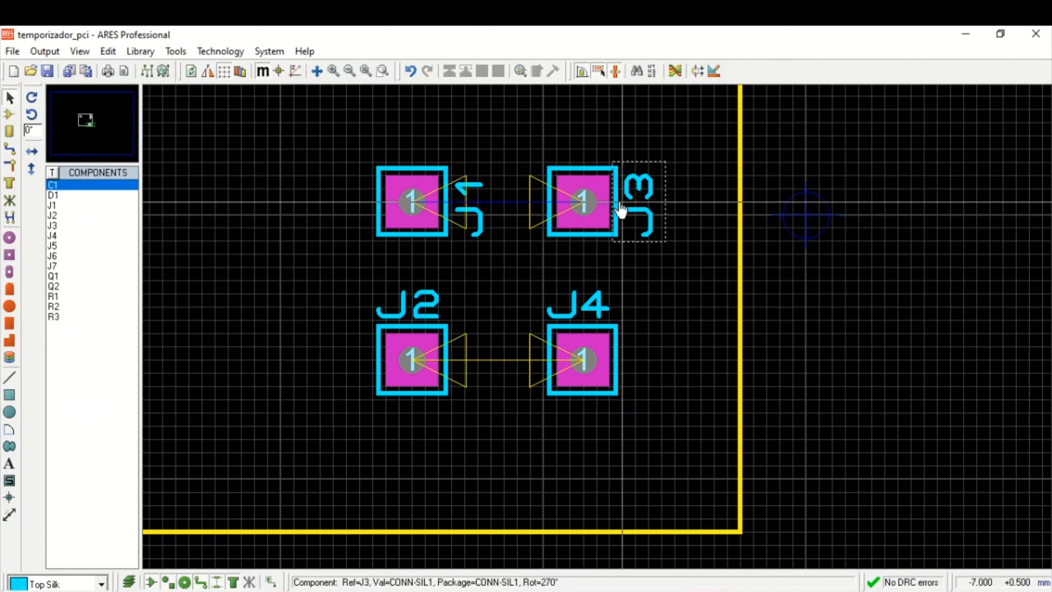
Step: Check the tactile switch in the ISIS schematic, return to ARES and add a vertical dimension down from J1's level, shortened to 4.5 mm
key(alt+Tab)
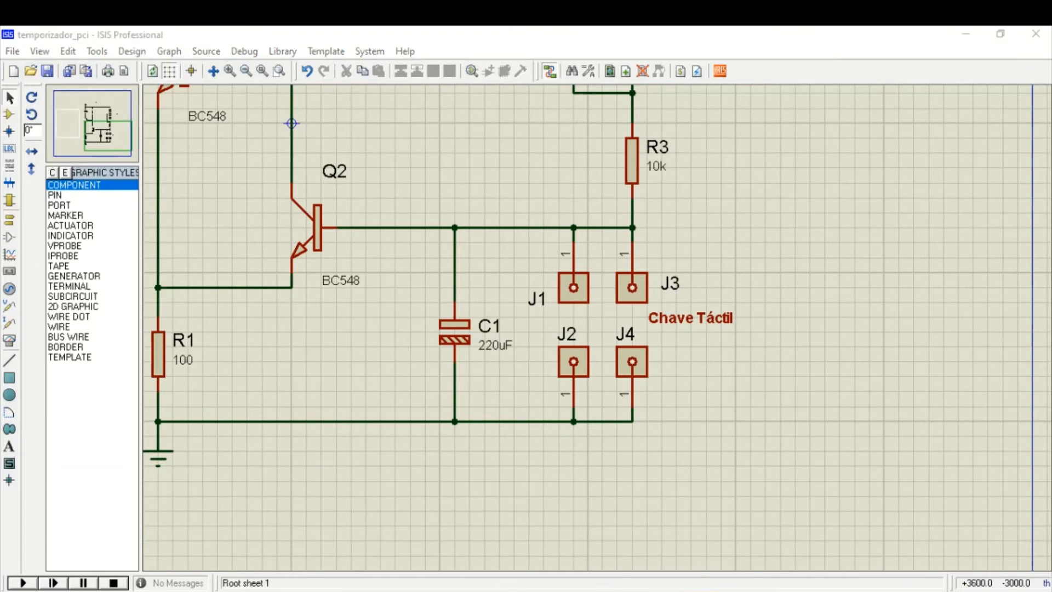
key(alt+Tab)
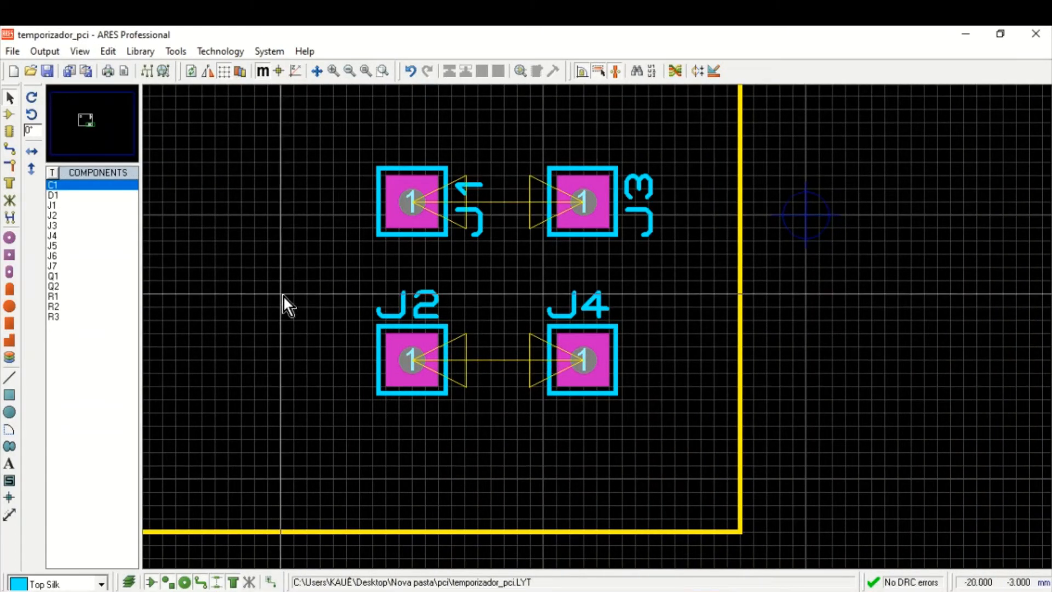
click(9, 515)
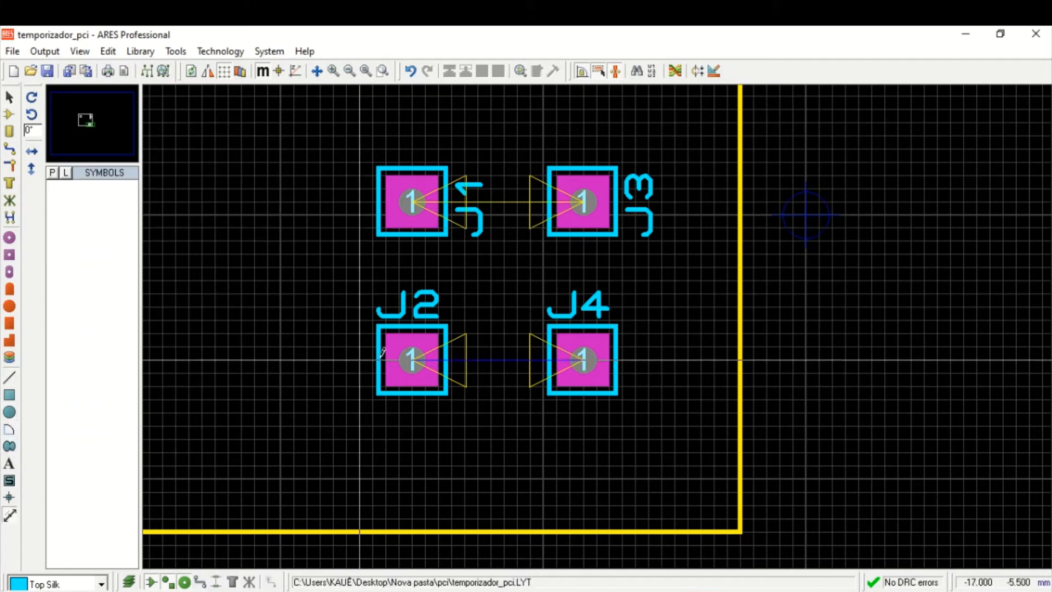
click(308, 202)
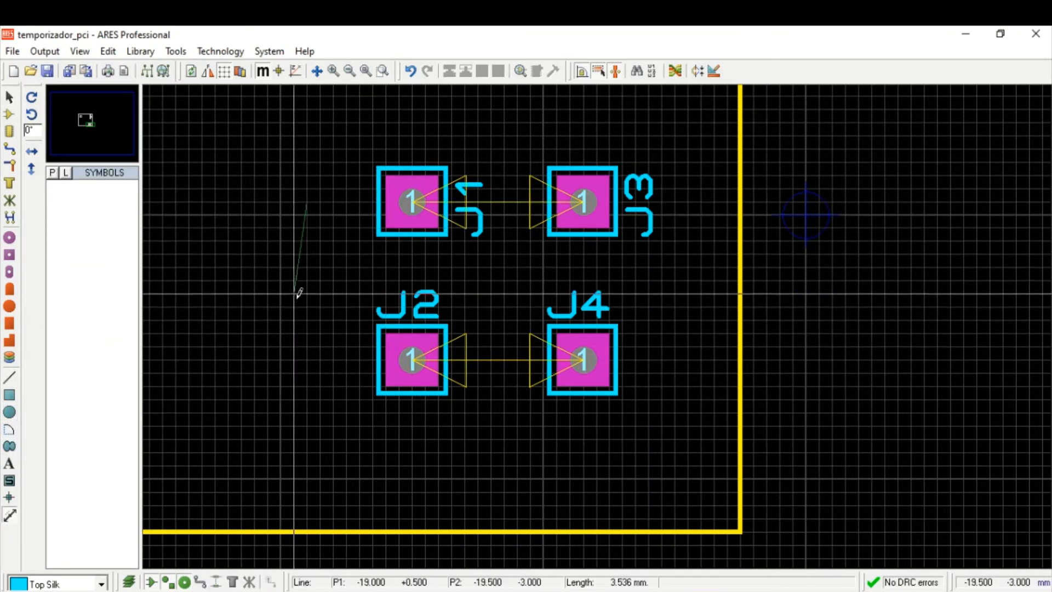
click(308, 343)
click(310, 336)
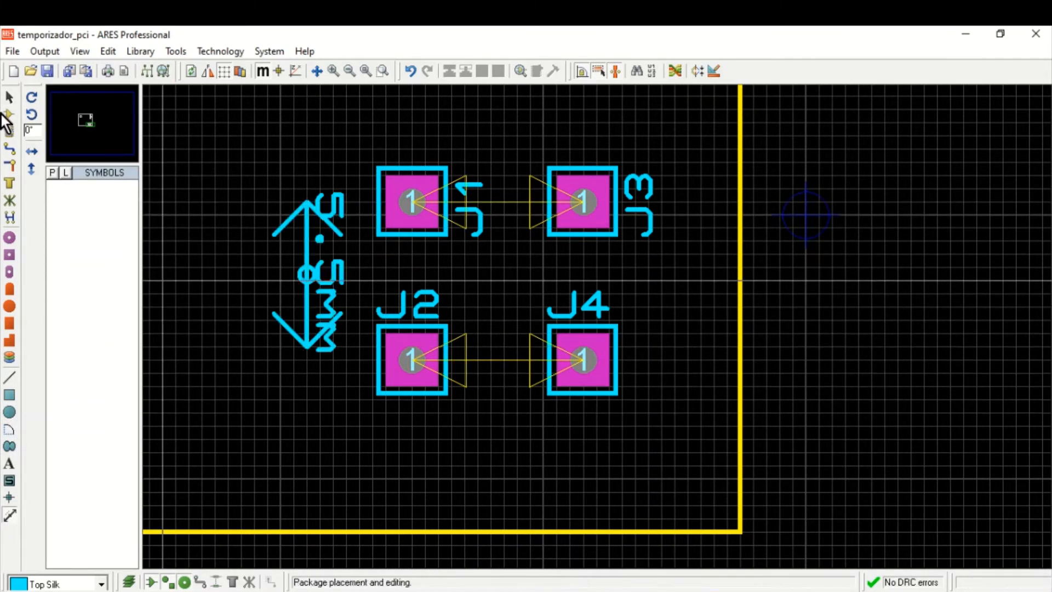
click(5, 103)
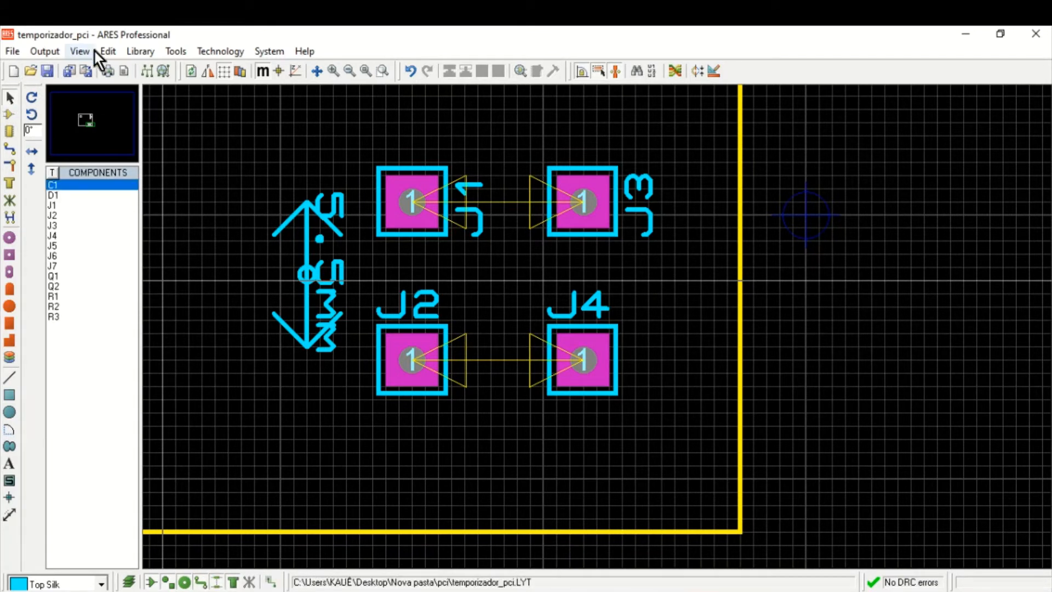
click(310, 346)
drag(309, 346, 307, 321)
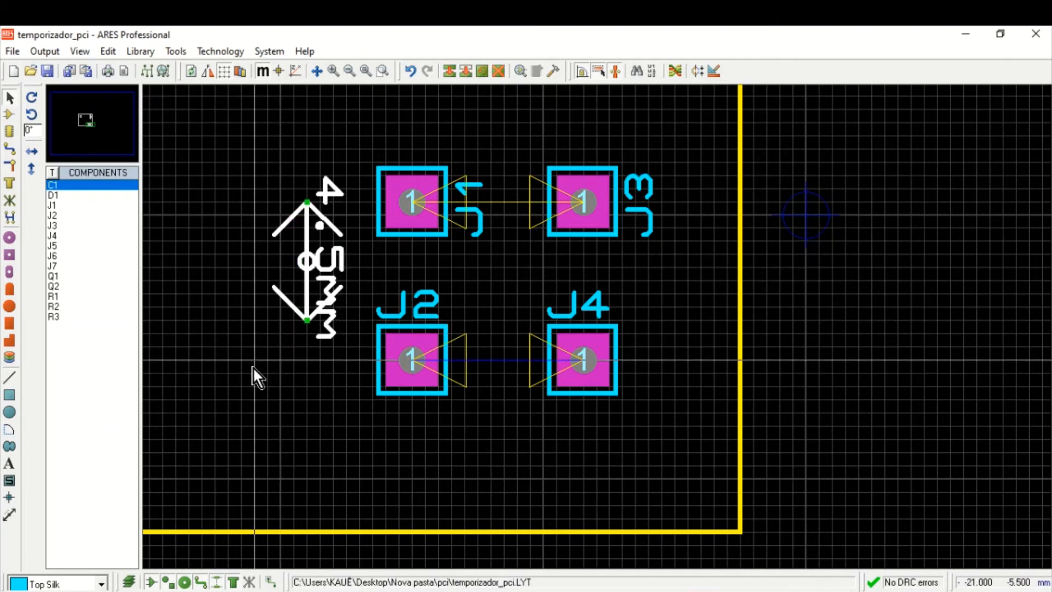
Step: Move J2 and J4 up together to 4.5 mm below J1 and J3, and delete the vertical dimension
drag(359, 267, 636, 453)
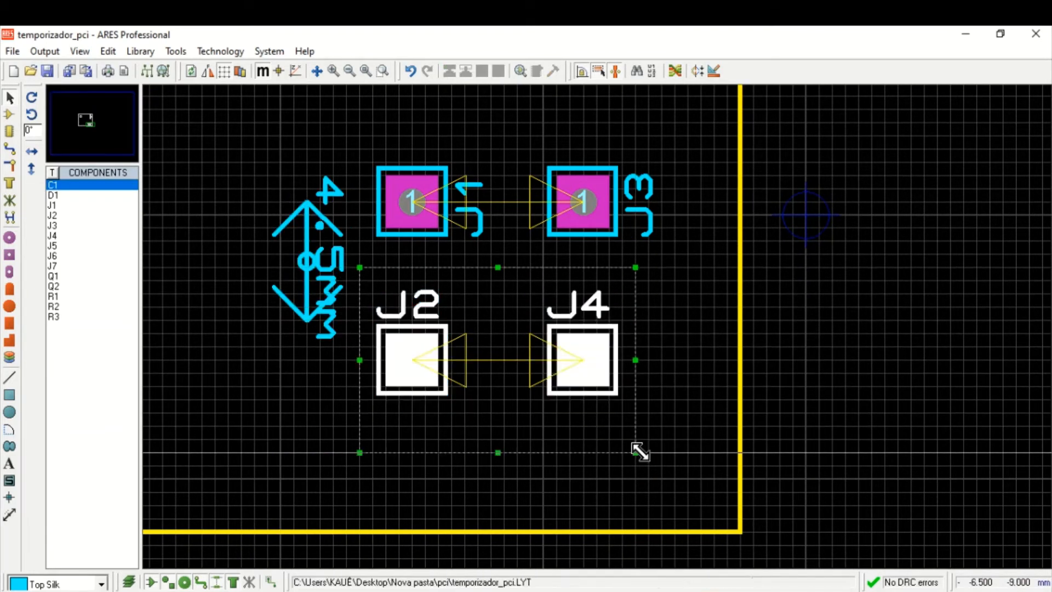
drag(421, 352, 422, 326)
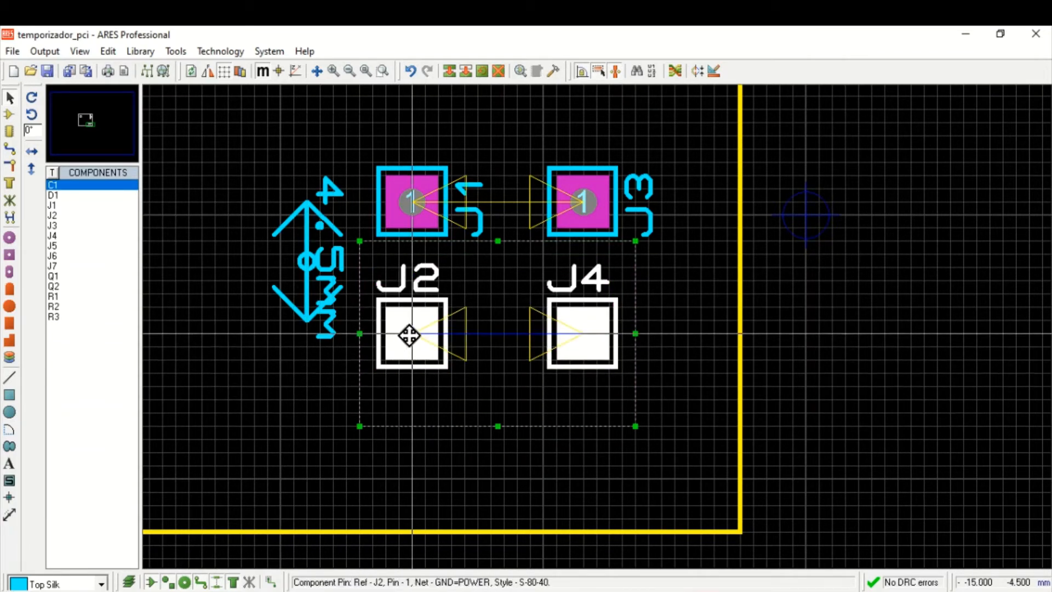
click(296, 380)
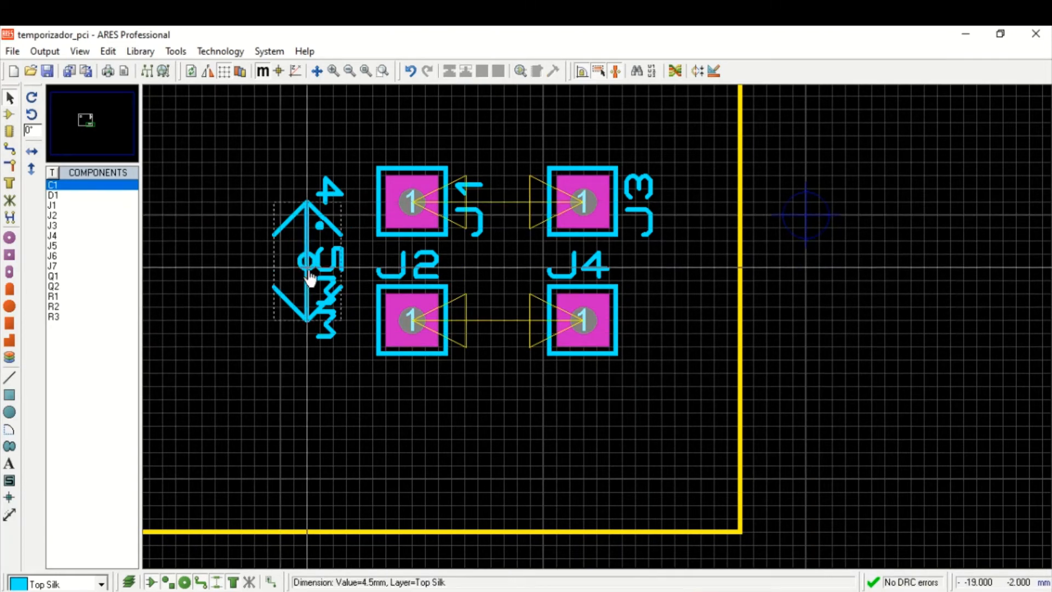
key(Delete)
Step: Move J1 to J4 together as a group slightly left, farther from the board's right edge
scroll(317, 293, down, 2)
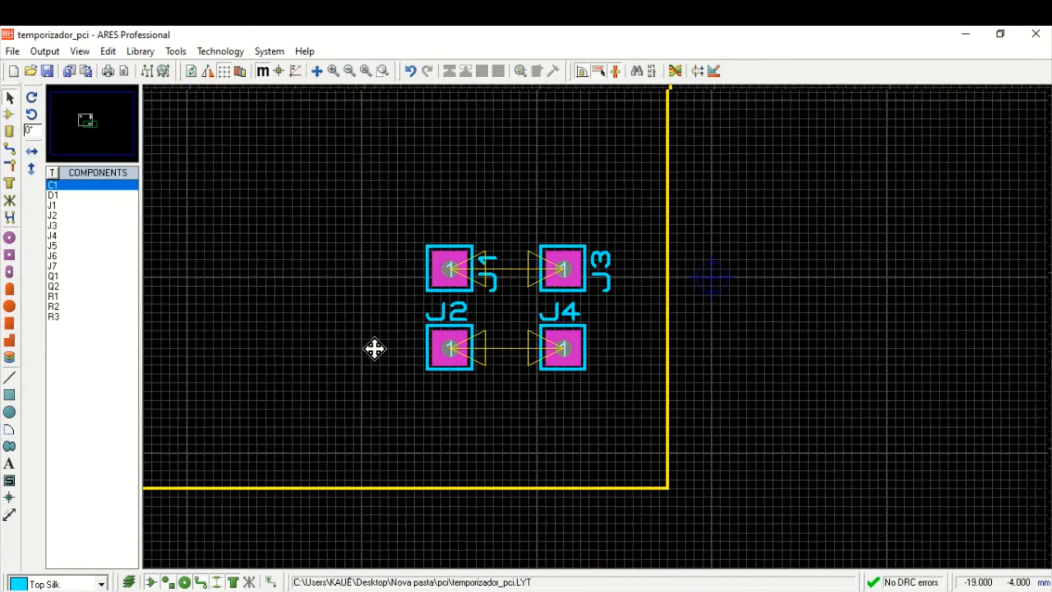
scroll(357, 435, down, 1)
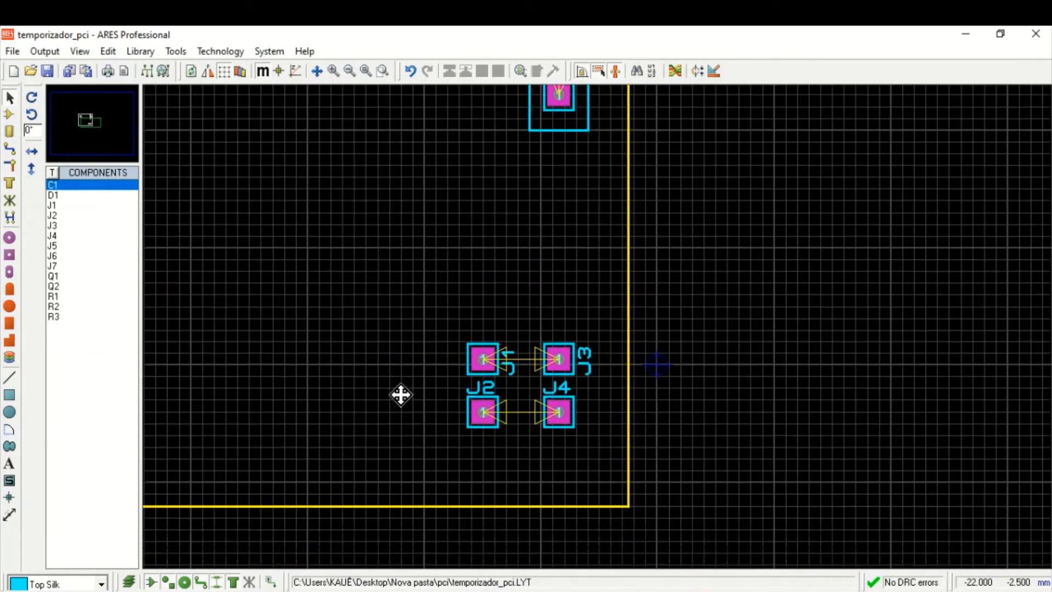
drag(401, 395, 504, 401)
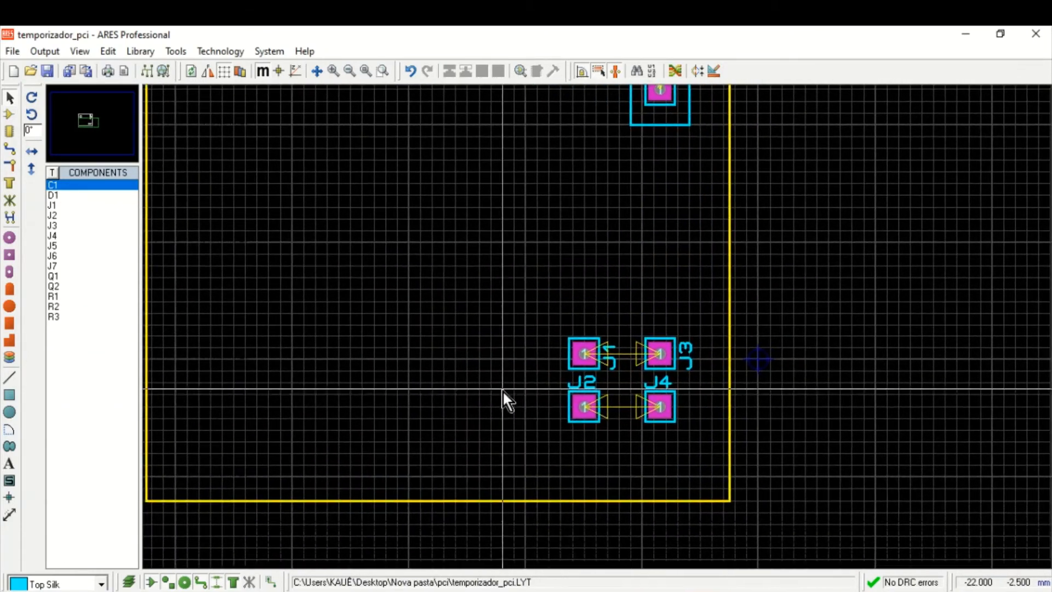
click(12, 101)
drag(508, 307, 699, 447)
drag(655, 390, 616, 397)
click(844, 373)
scroll(844, 373, down, 2)
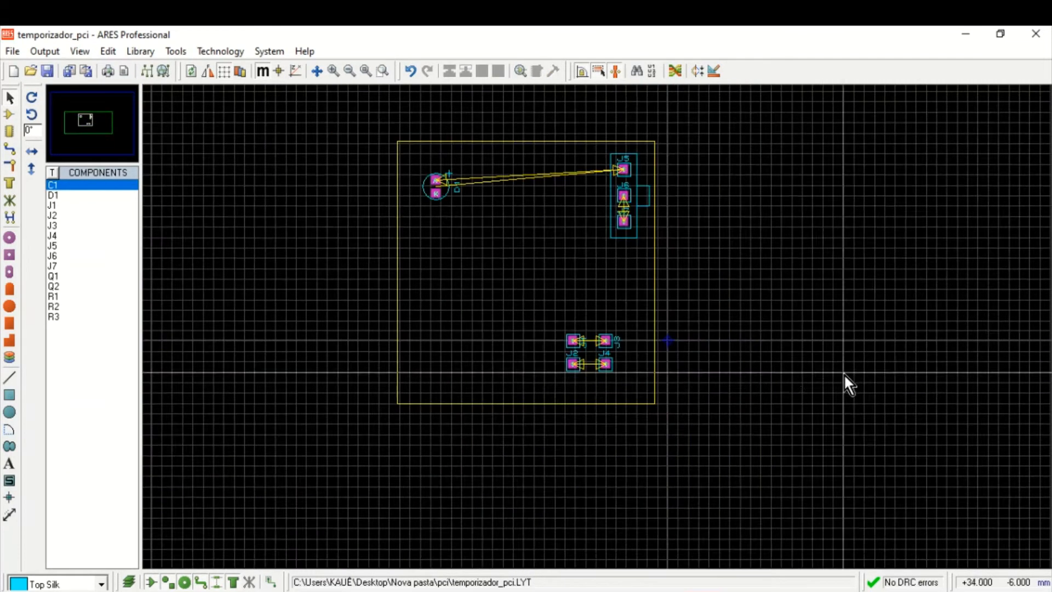
drag(552, 317, 610, 364)
click(775, 335)
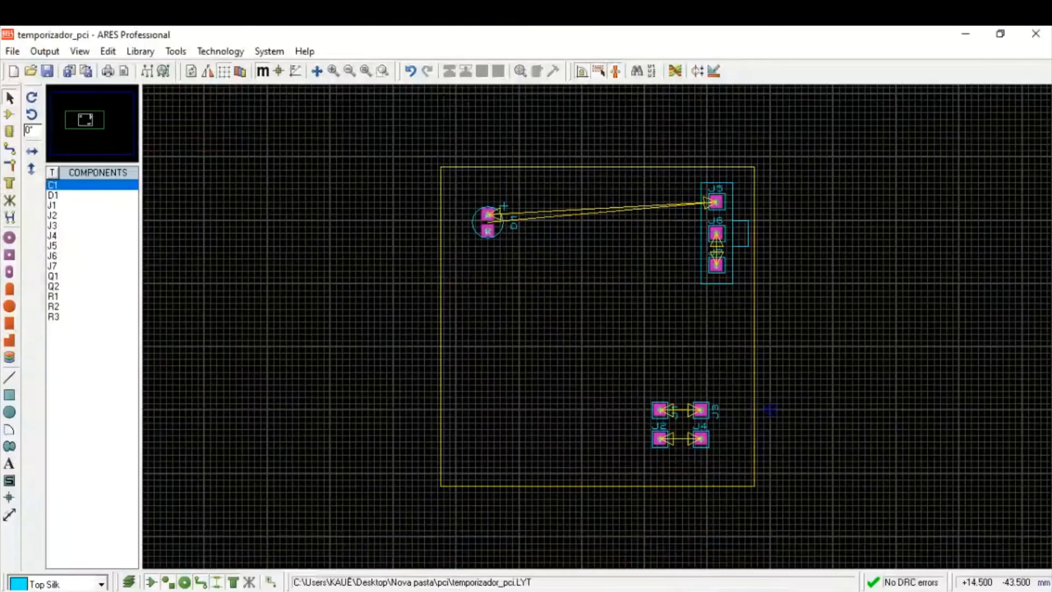
Step: Switch to the ISIS schematic to check the circuit connections around Q1, Q2 and C1, and return to ARES
key(alt+Tab)
scroll(393, 330, down, 1)
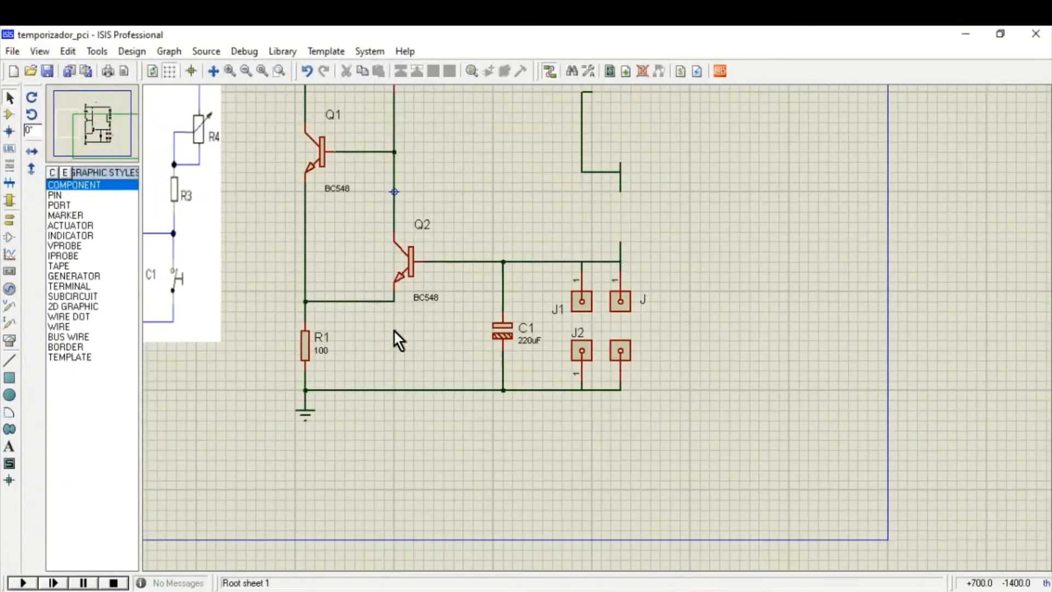
middle_click(453, 289)
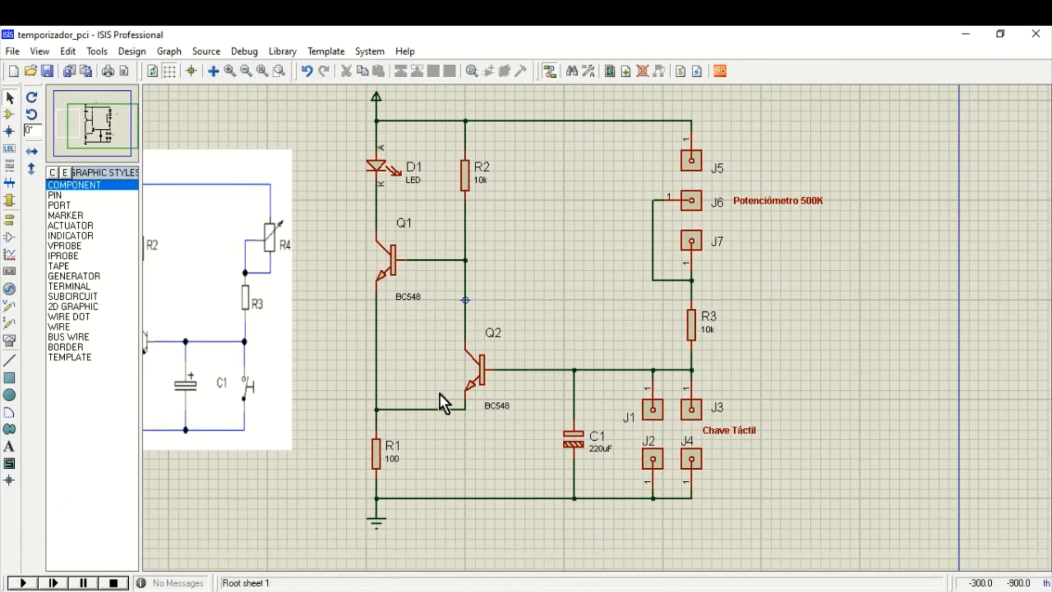
key(alt+Tab)
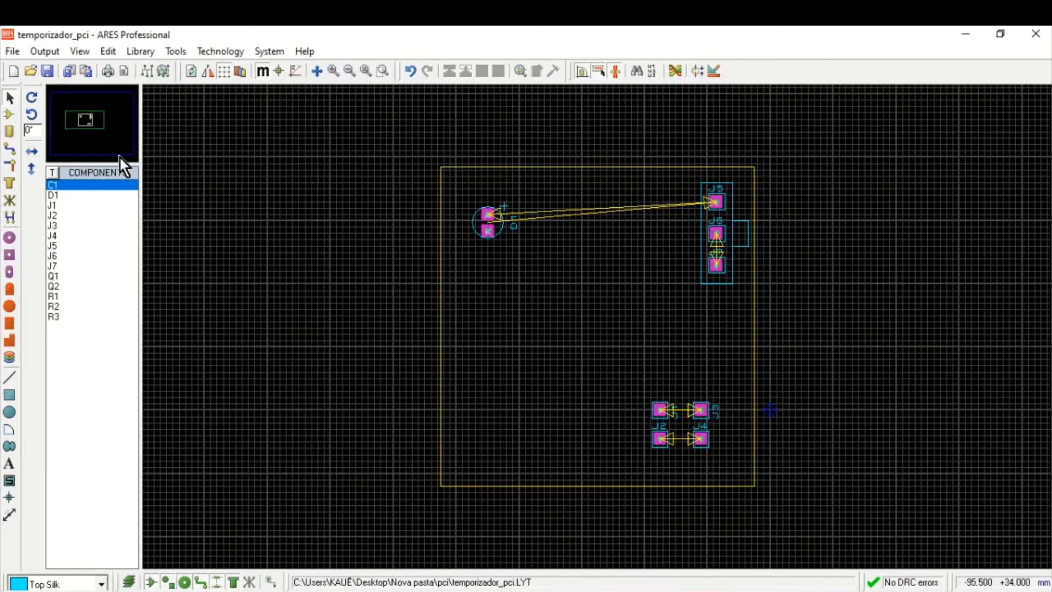
Step: Place transistor Q1 directly below D1 near the board's left edge, at X -45, Y 21 mm and 0° rotation
click(9, 114)
click(96, 194)
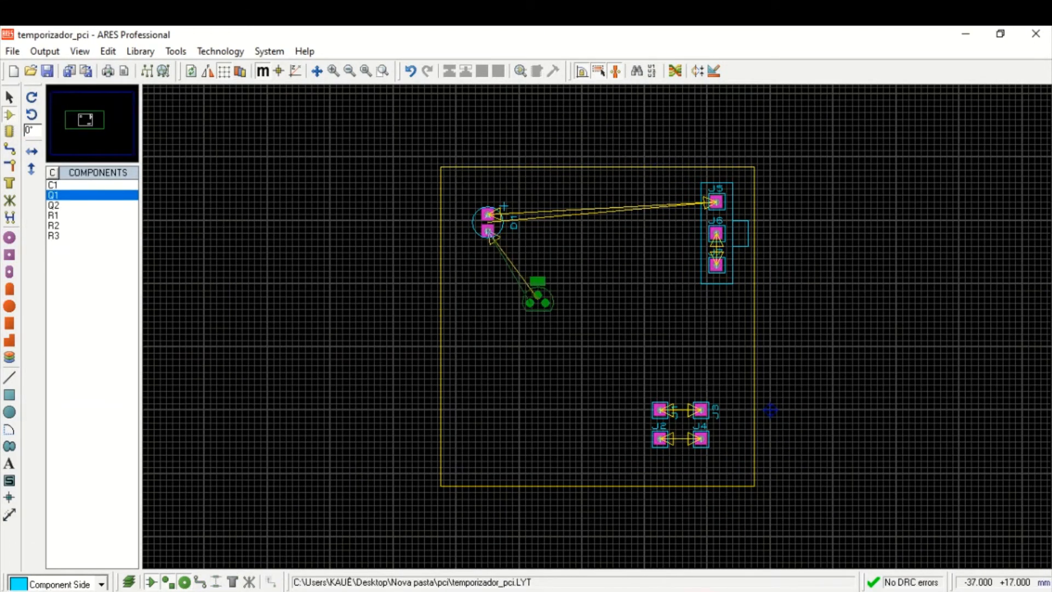
scroll(513, 294, up, 4)
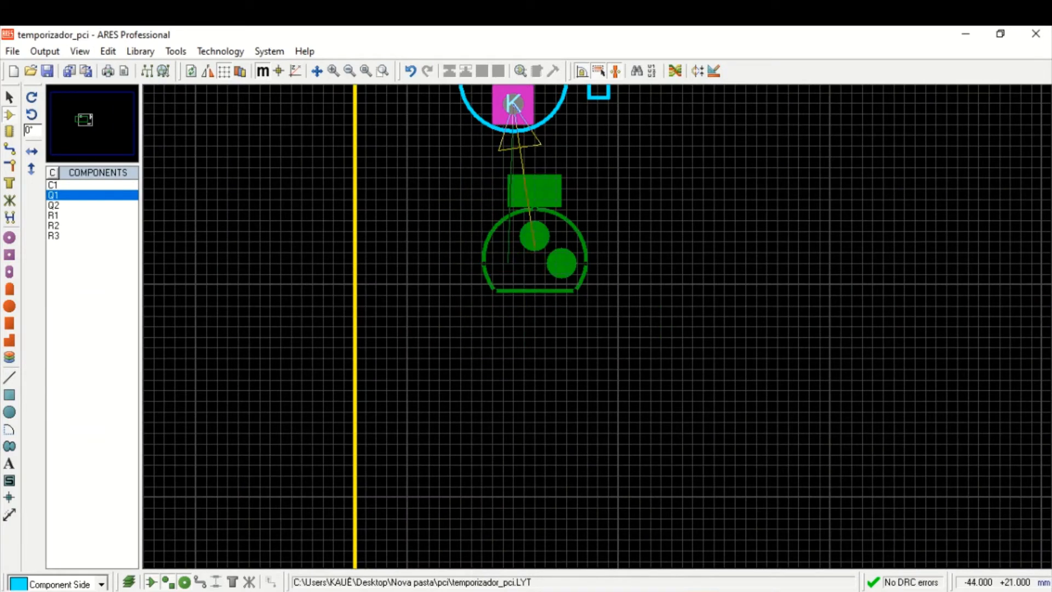
key(KP_Add)
key(KP_Add)
key(KP_Add)
key(KP_Add)
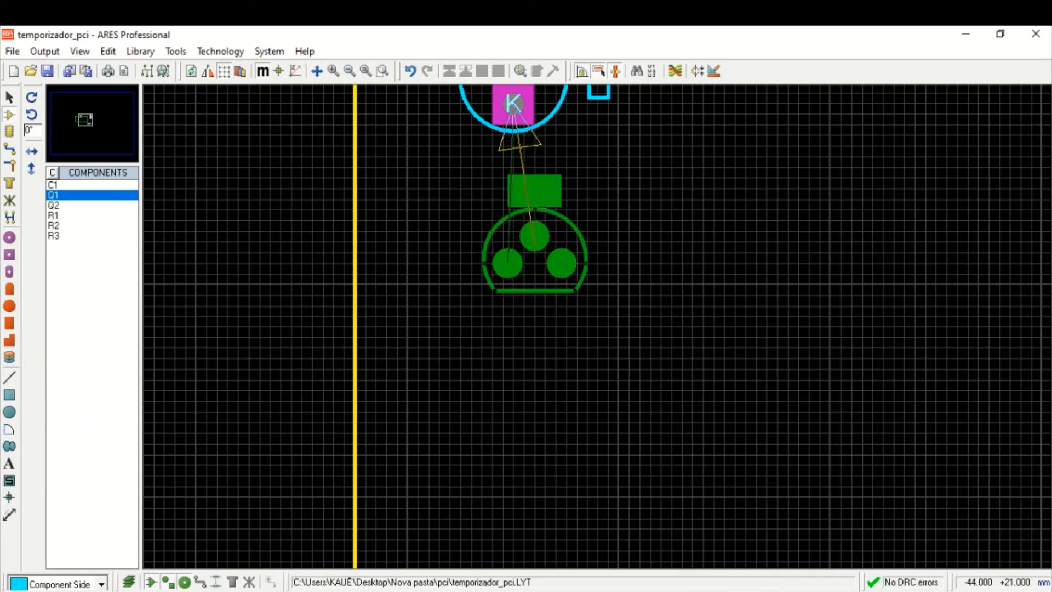
key(KP_Add)
key(KP_Add)
key(KP_Add)
key(KP_Add)
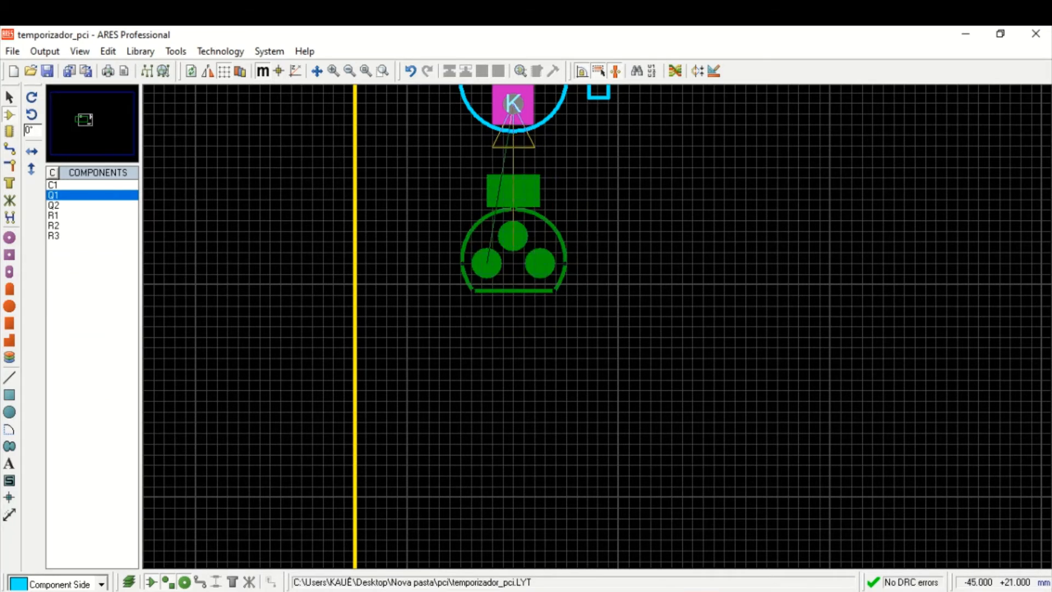
click(515, 262)
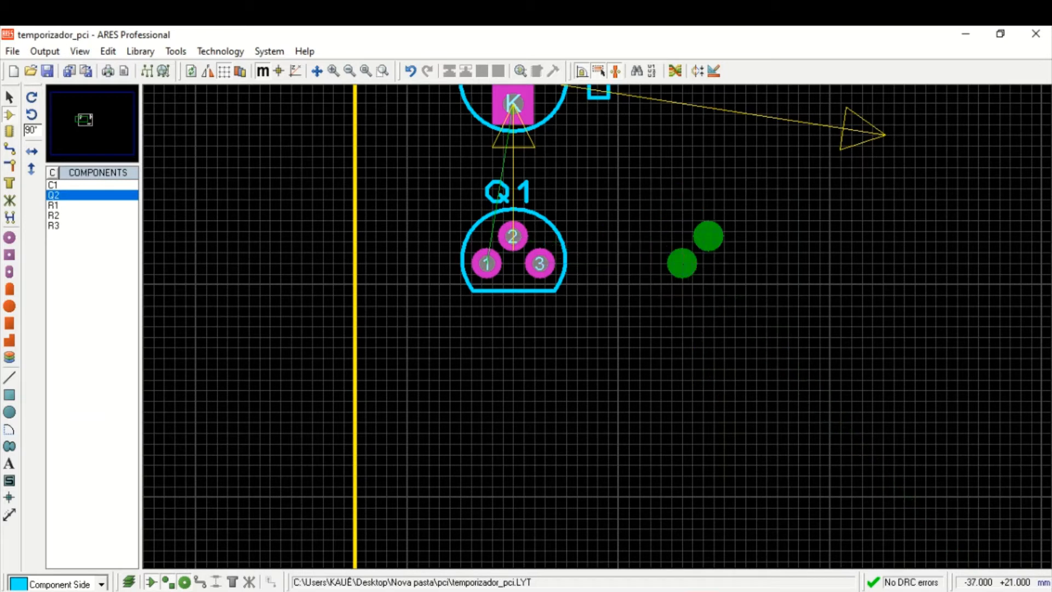
Step: Place transistor Q2 directly below Q1 at X -45, Y 14.5 mm, with 0° rotation
key(KP_Subtract)
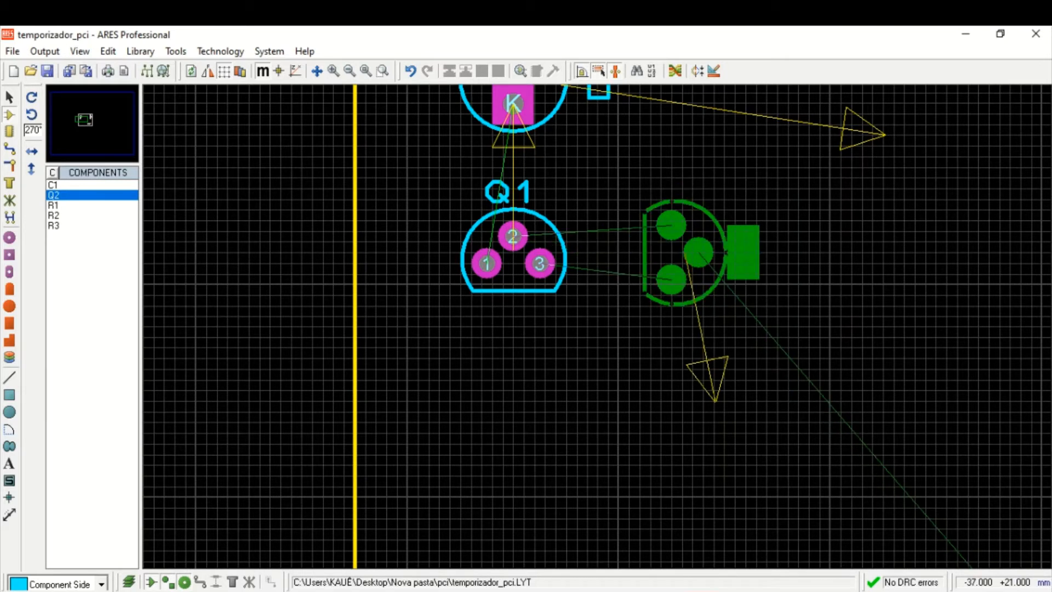
key(KP_Add)
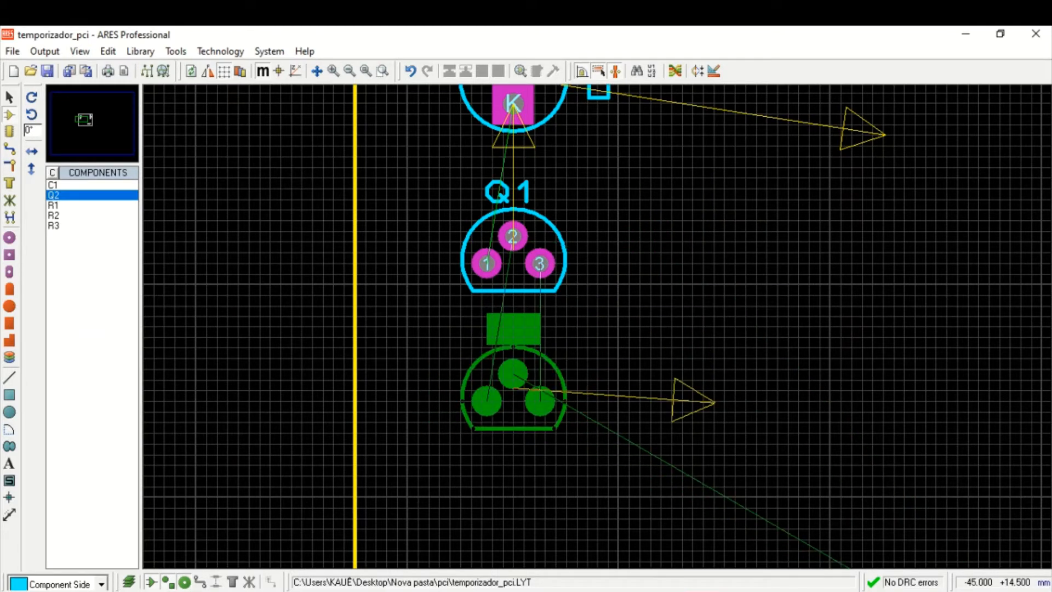
click(513, 388)
Step: Place capacitor C1 below Q2 in the lower-left part of the board, at 0° rotation
scroll(643, 355, down, 1)
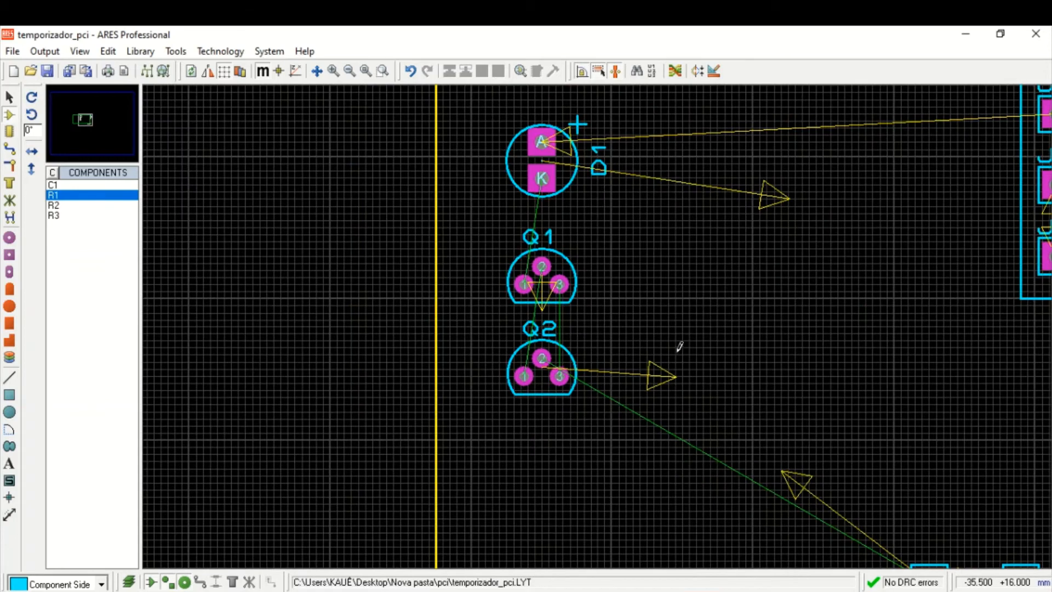
scroll(679, 349, down, 1)
middle_click(707, 348)
click(574, 308)
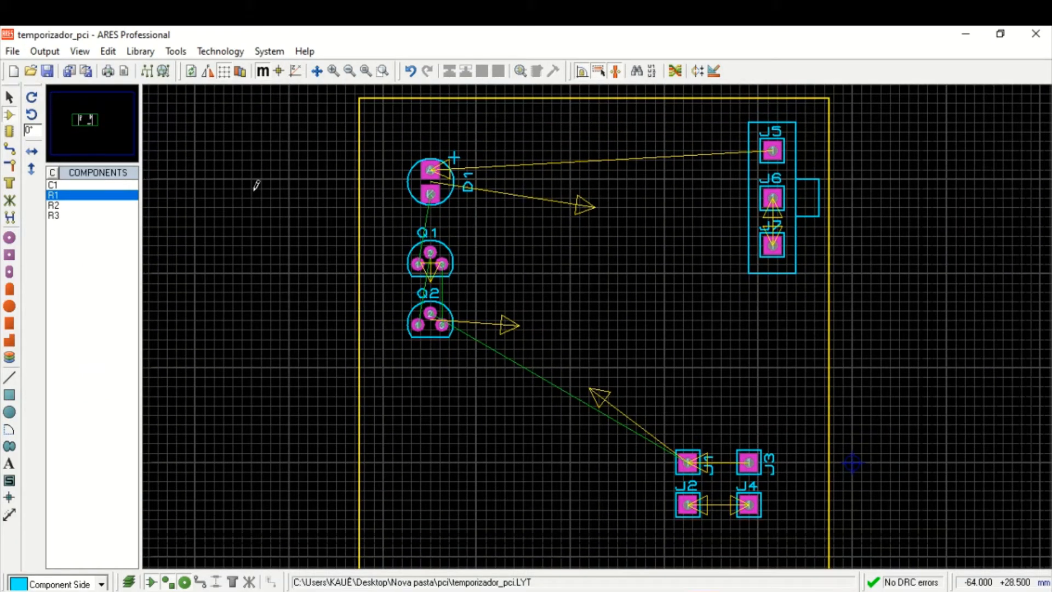
click(55, 186)
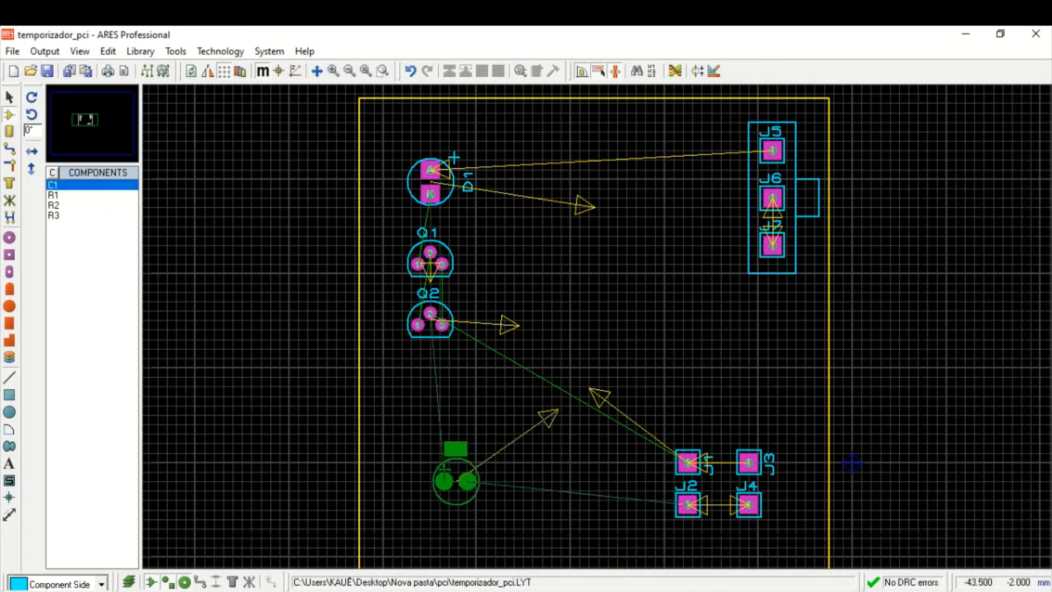
click(441, 484)
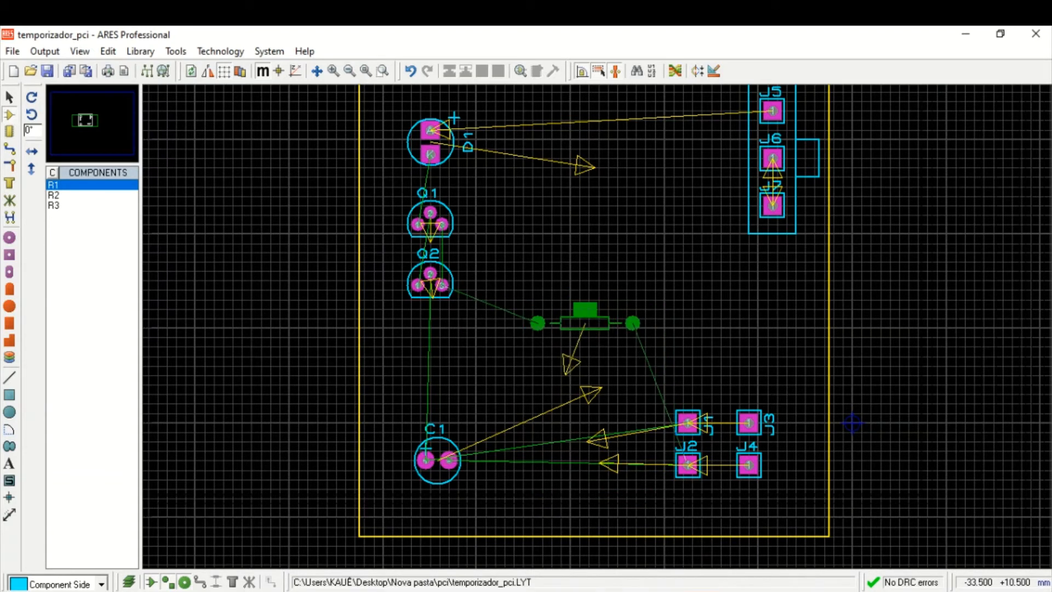
Step: Place R1 at 0° to the right of Q2, with R2 level with Q1 and R3 between them, both at 180°
click(542, 323)
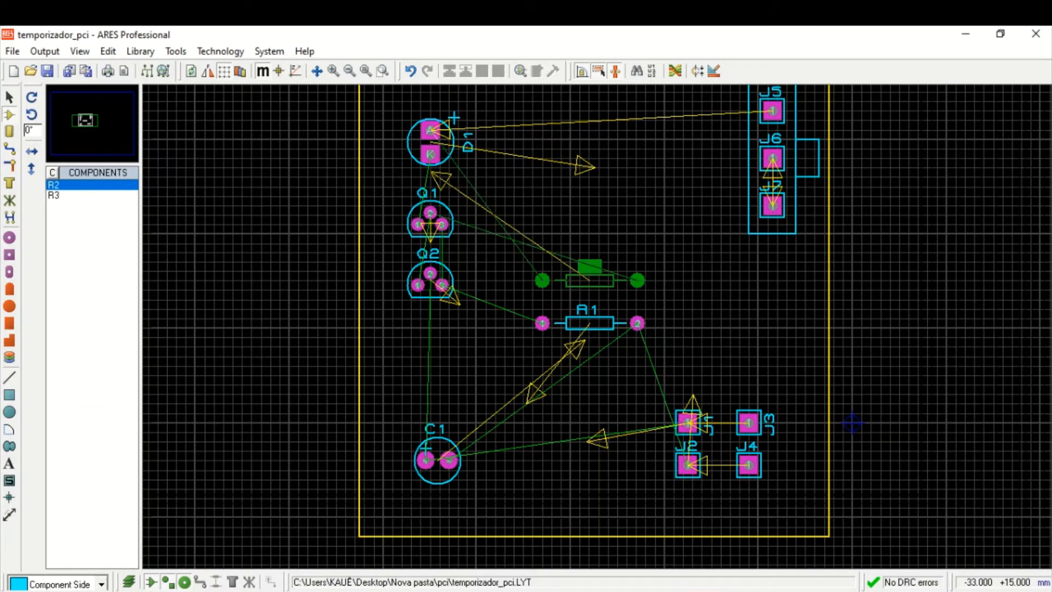
scroll(590, 281, up, 2)
key(KP_Add)
key(KP_Add)
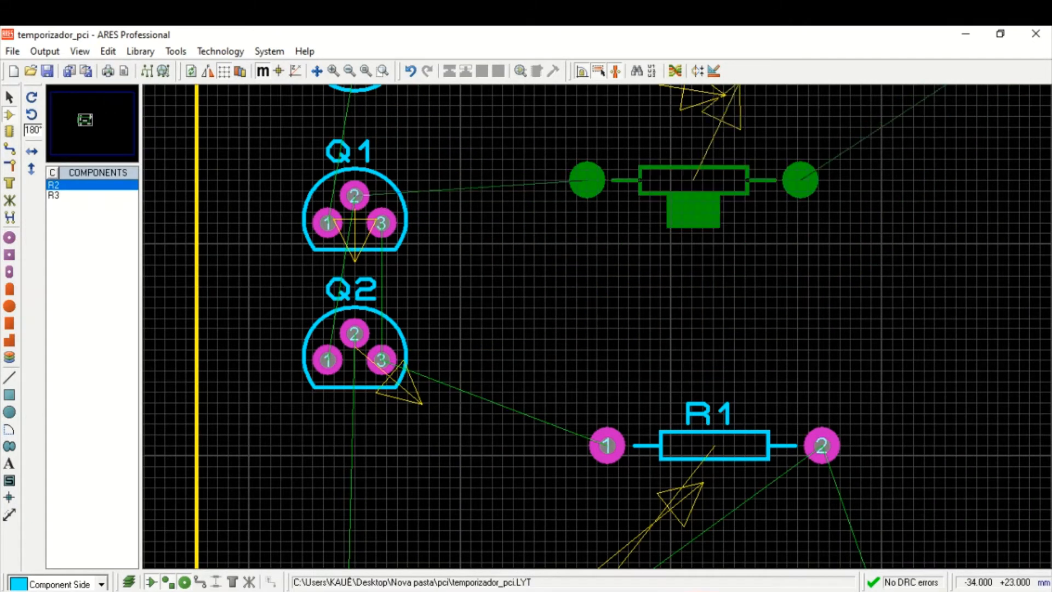
click(608, 178)
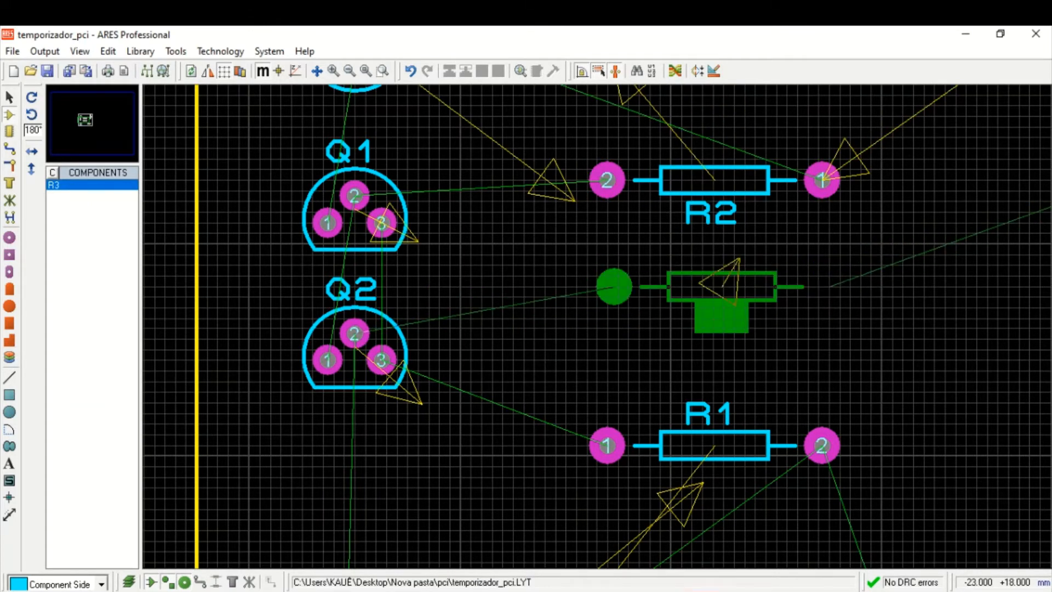
click(605, 286)
scroll(830, 339, down, 3)
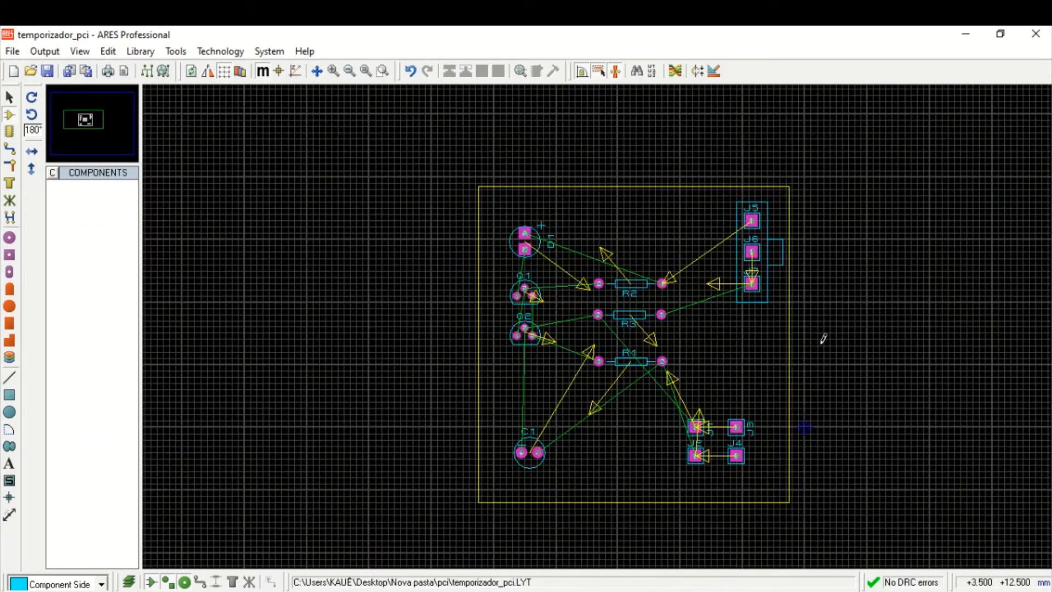
Step: Move J1 to J4 together slightly down and right, closer to the board's lower-right corner
scroll(756, 332, up, 1)
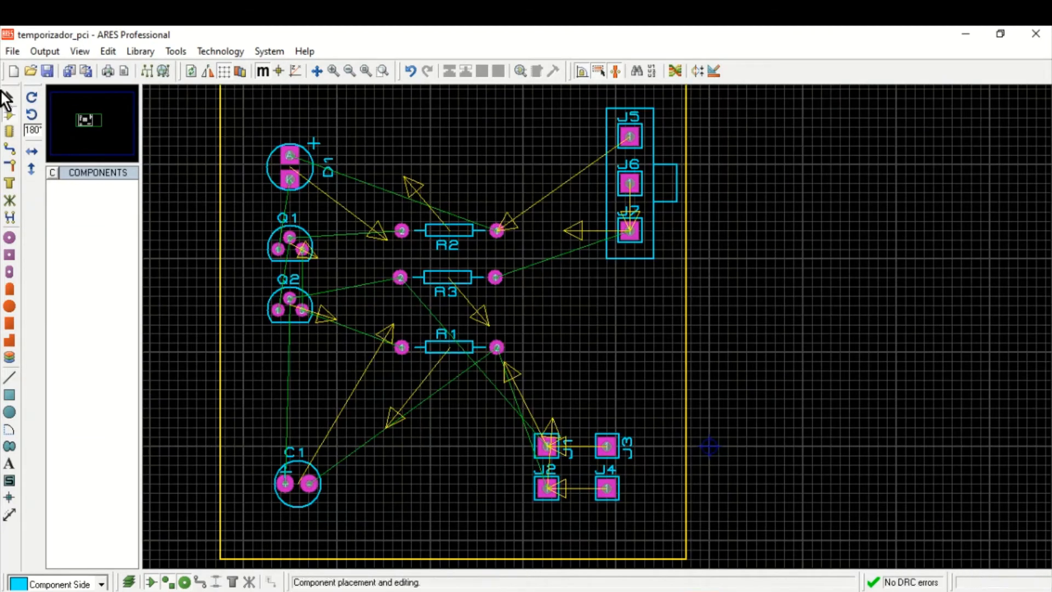
click(10, 98)
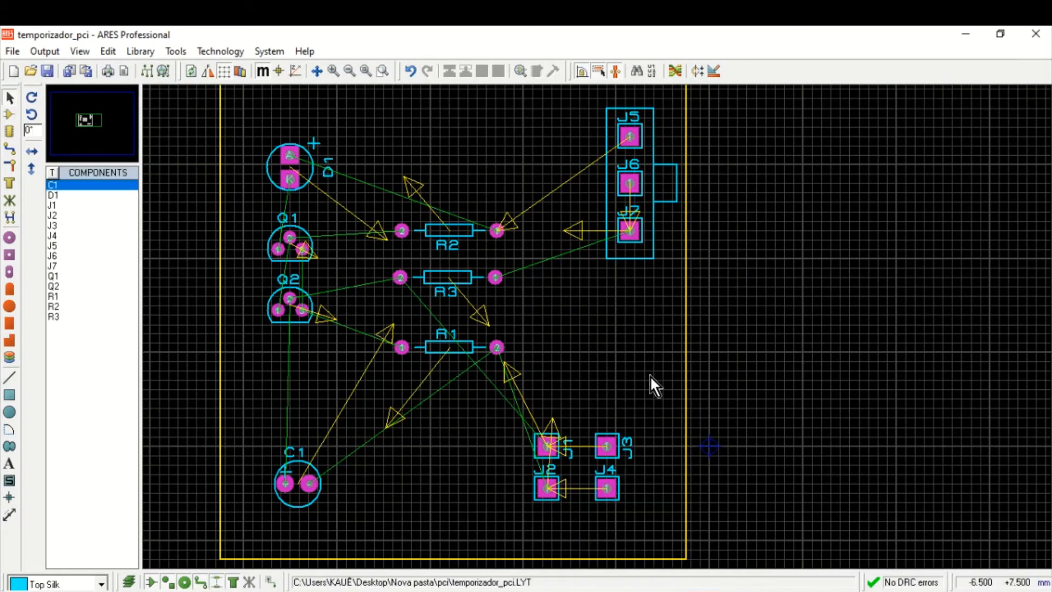
drag(509, 404, 630, 512)
click(841, 437)
scroll(780, 350, down, 1)
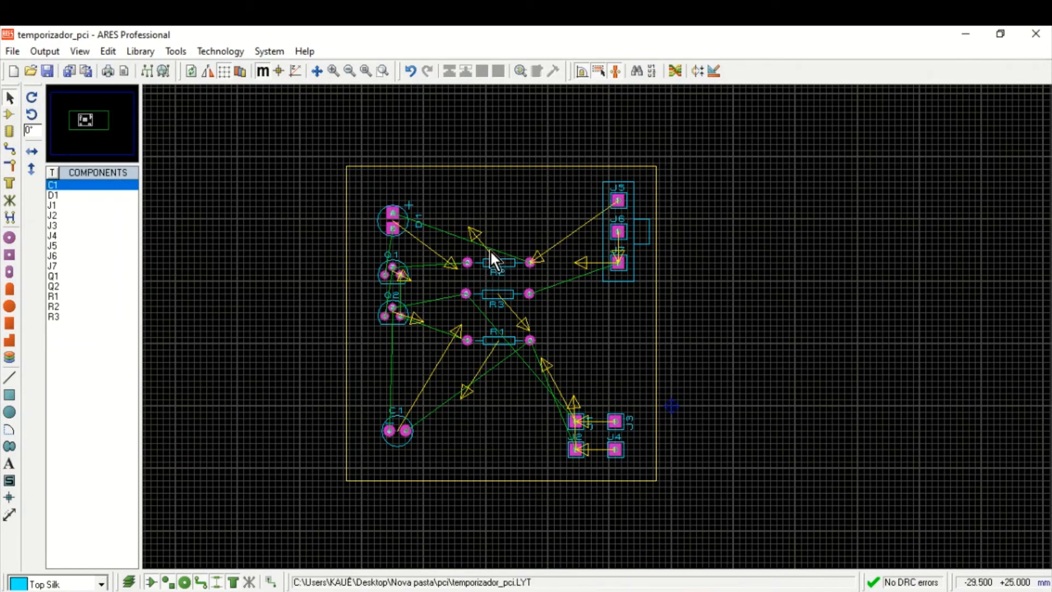
Step: Examine the component layout in the 3D visualization from an angled and a near-top view, and return to the layout
click(34, 51)
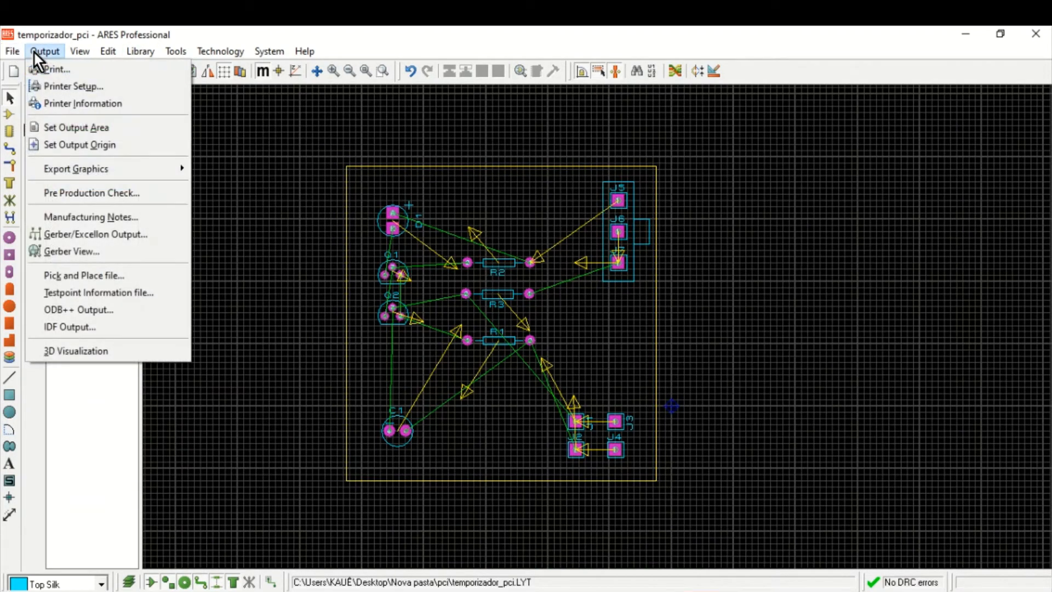
click(64, 345)
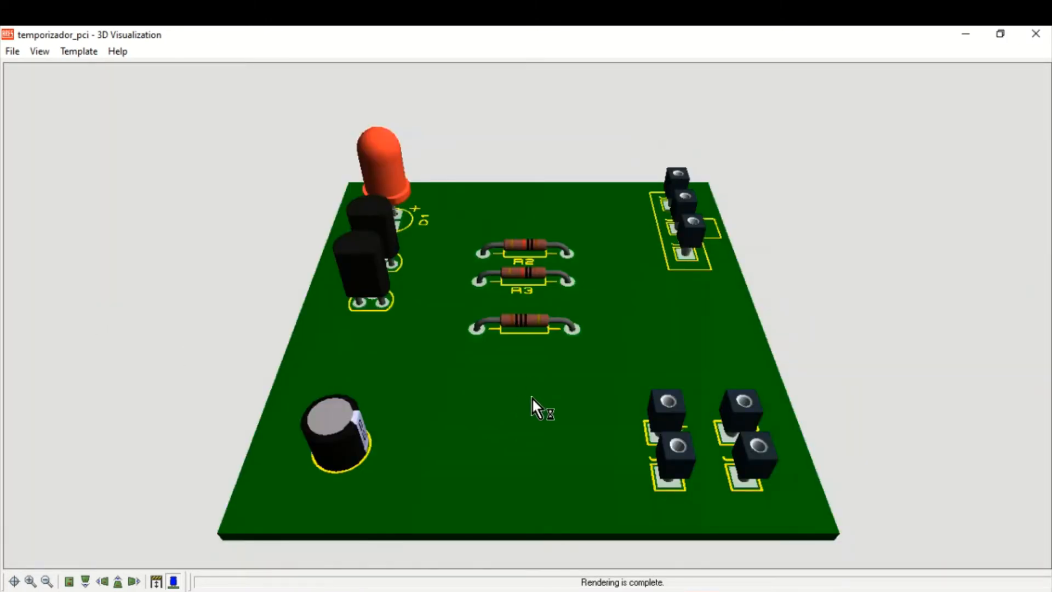
middle_click(524, 350)
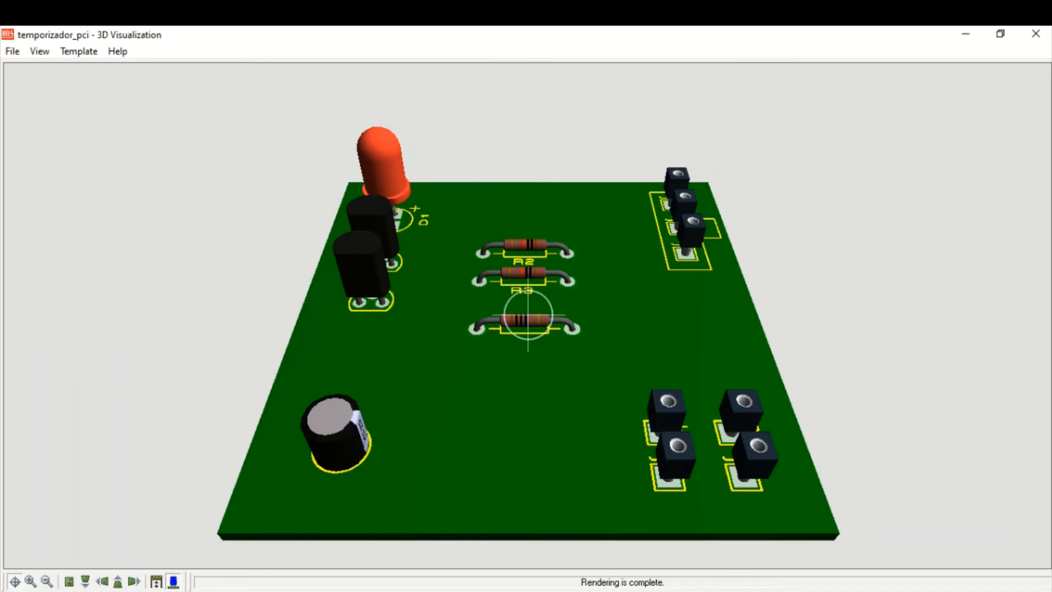
right_click(528, 316)
click(528, 316)
drag(528, 315, 541, 296)
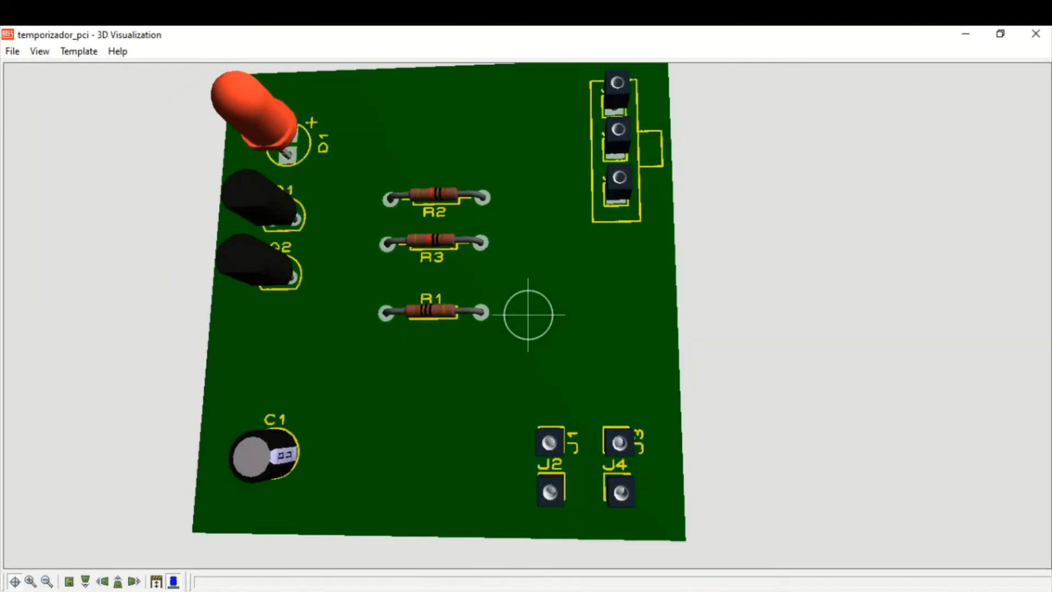
key(Escape)
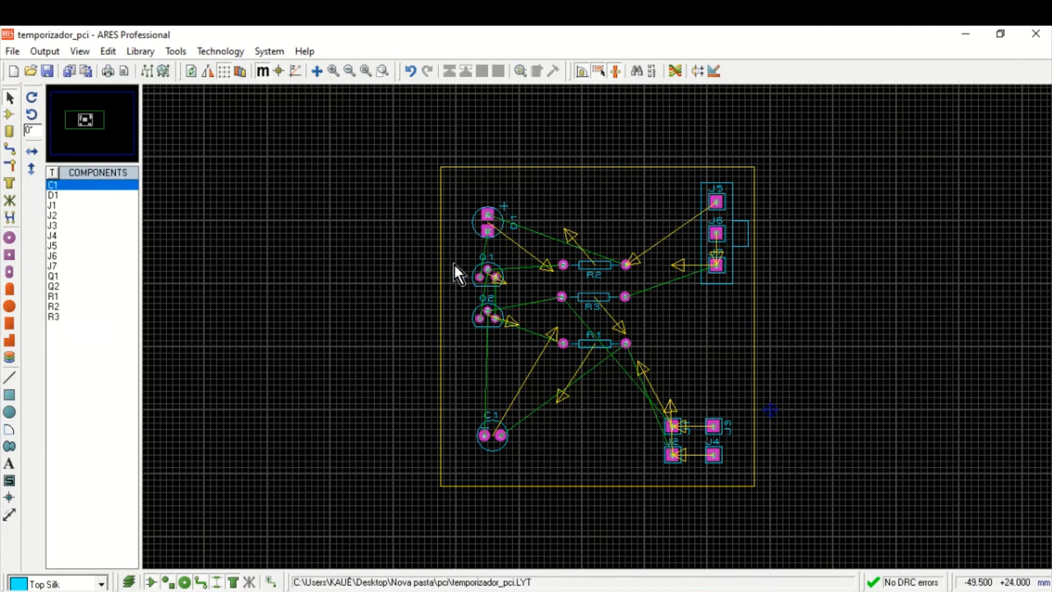
Step: Move Q1 and Q2 down together, and raise Q1 partway so the two transistors are farther apart
drag(460, 263, 497, 339)
click(583, 406)
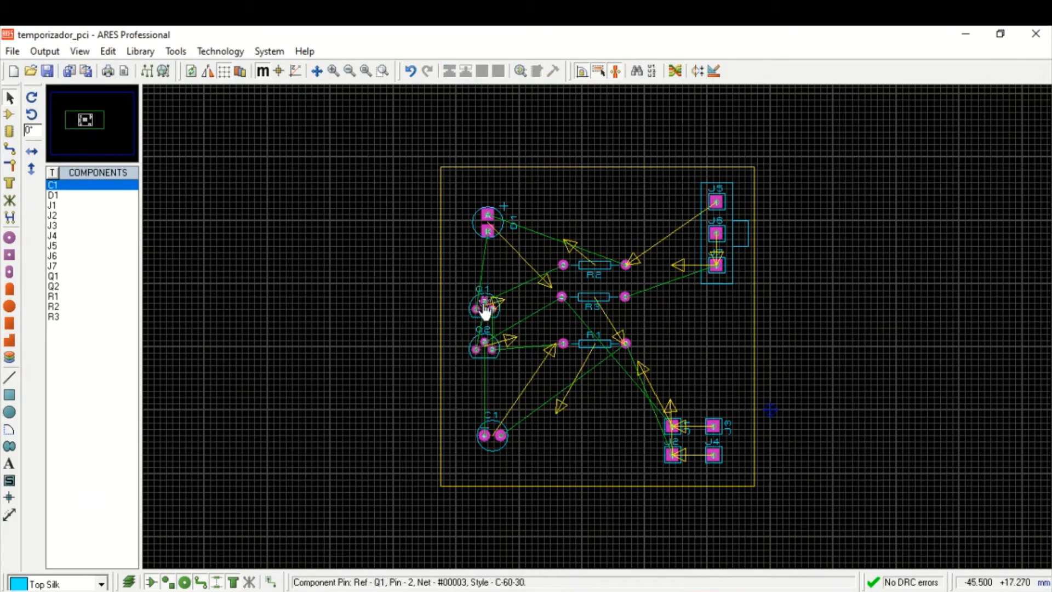
click(486, 300)
drag(486, 300, 486, 280)
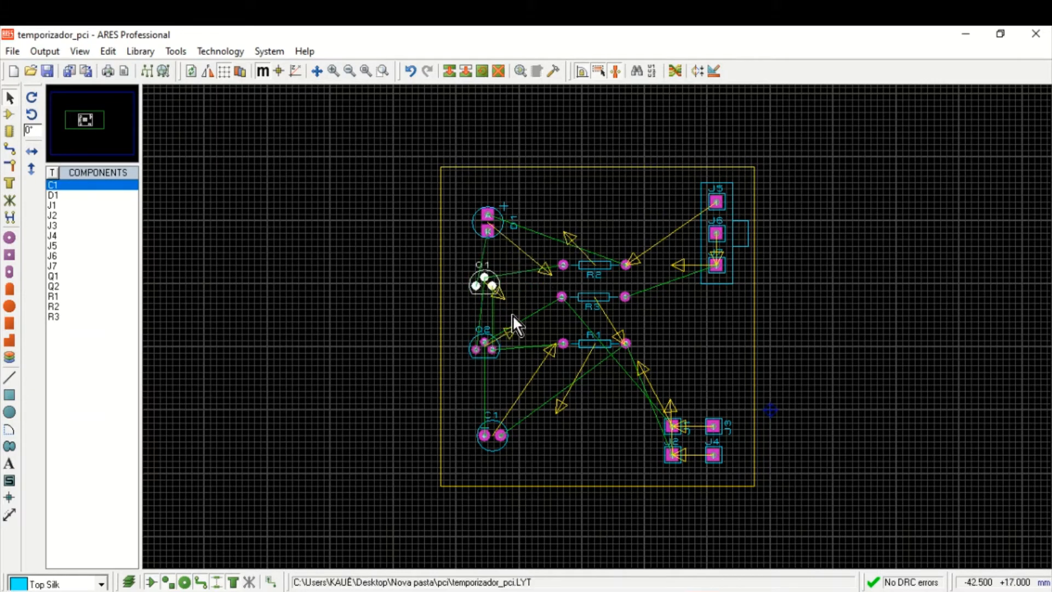
click(631, 445)
Step: Turn on the full-screen crosshair cursor and move R3 slightly down, closer to the middle between R2 and R1
scroll(480, 295, up, 2)
scroll(602, 335, up, 1)
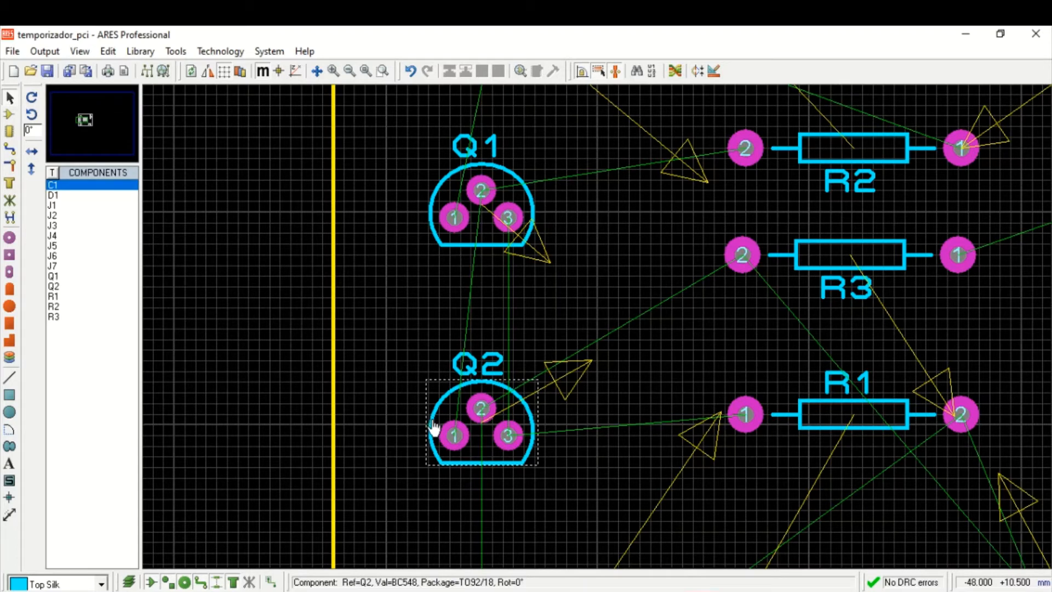
key(x)
key(x)
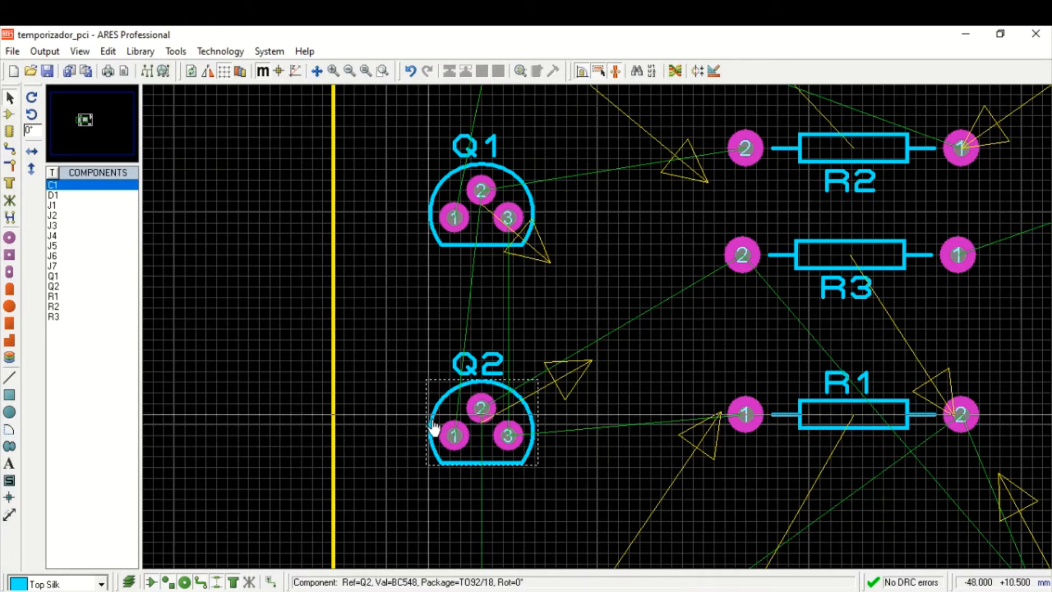
scroll(433, 426, down, 1)
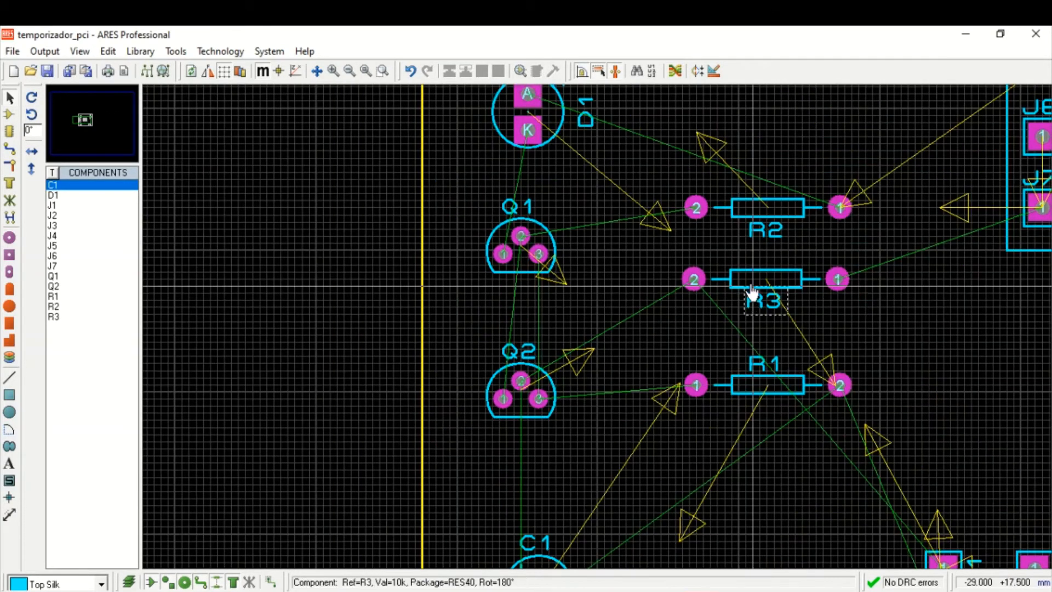
click(739, 272)
drag(740, 272, 739, 280)
click(913, 300)
scroll(913, 300, down, 3)
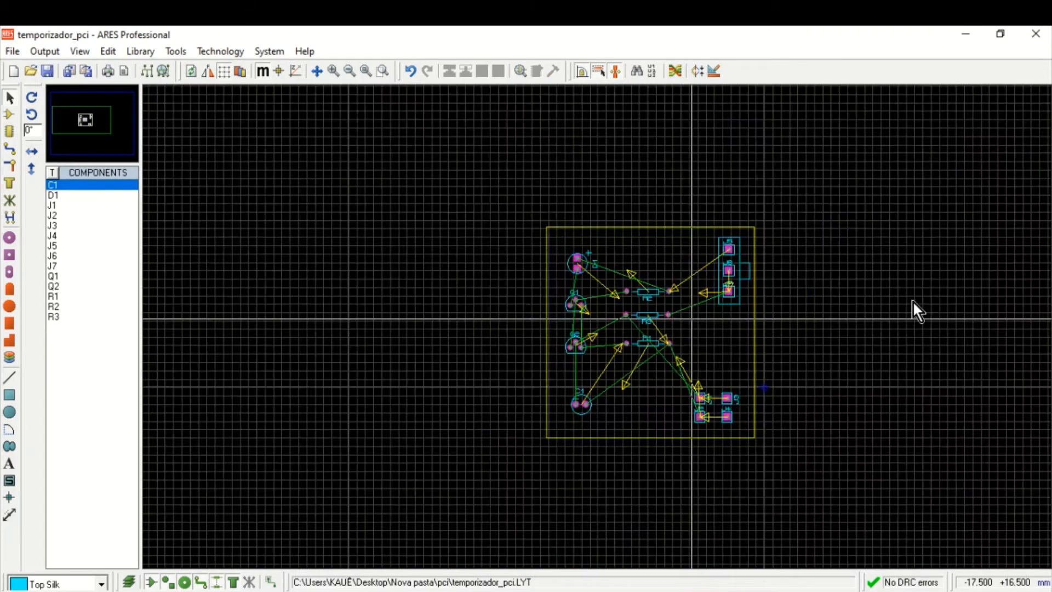
scroll(913, 301, up, 2)
scroll(436, 363, down, 2)
scroll(596, 325, up, 2)
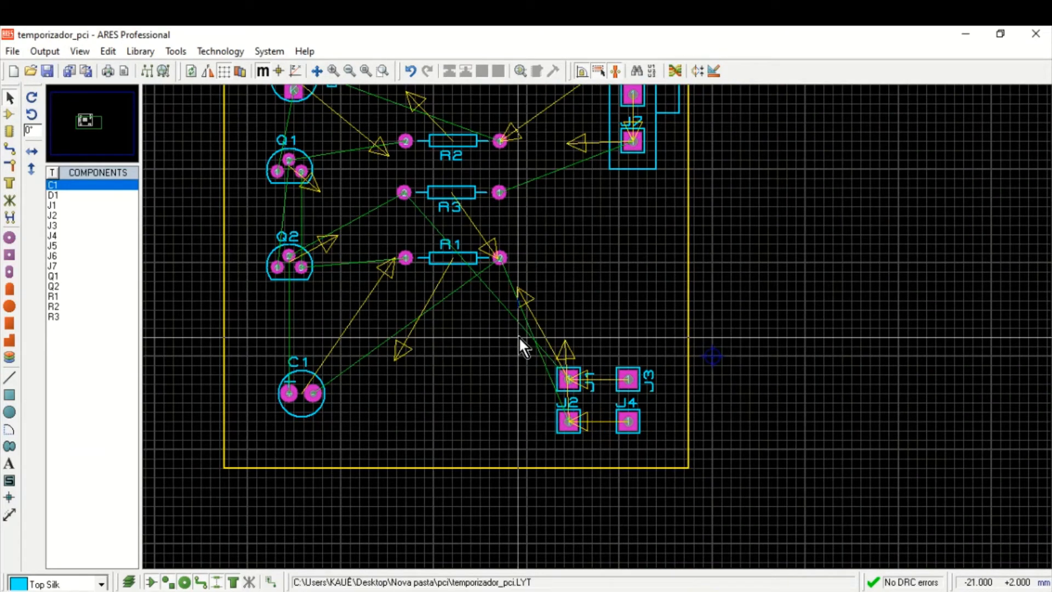
scroll(510, 335, down, 1)
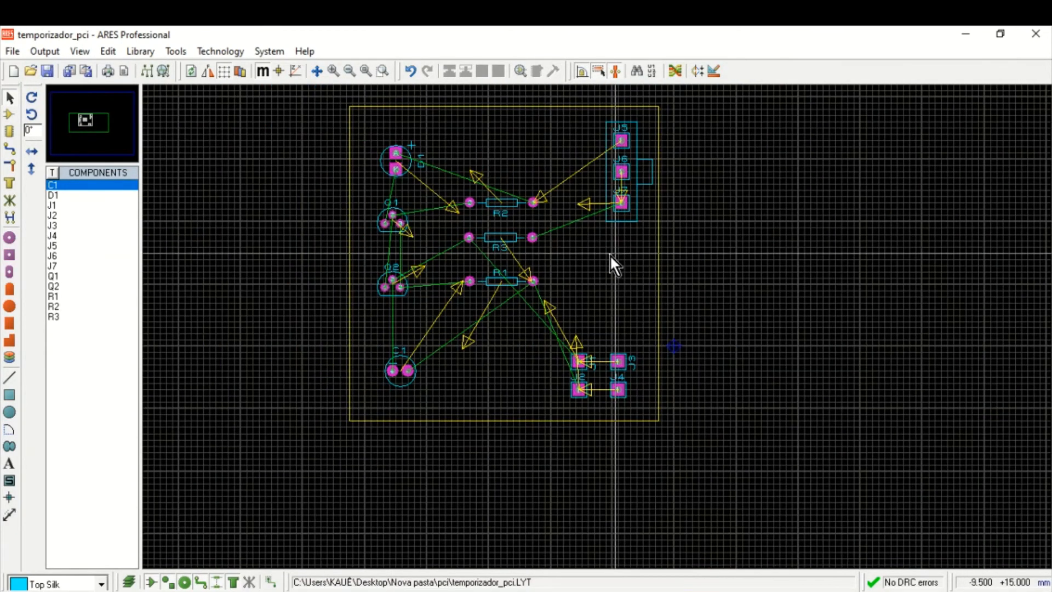
drag(610, 254, 651, 285)
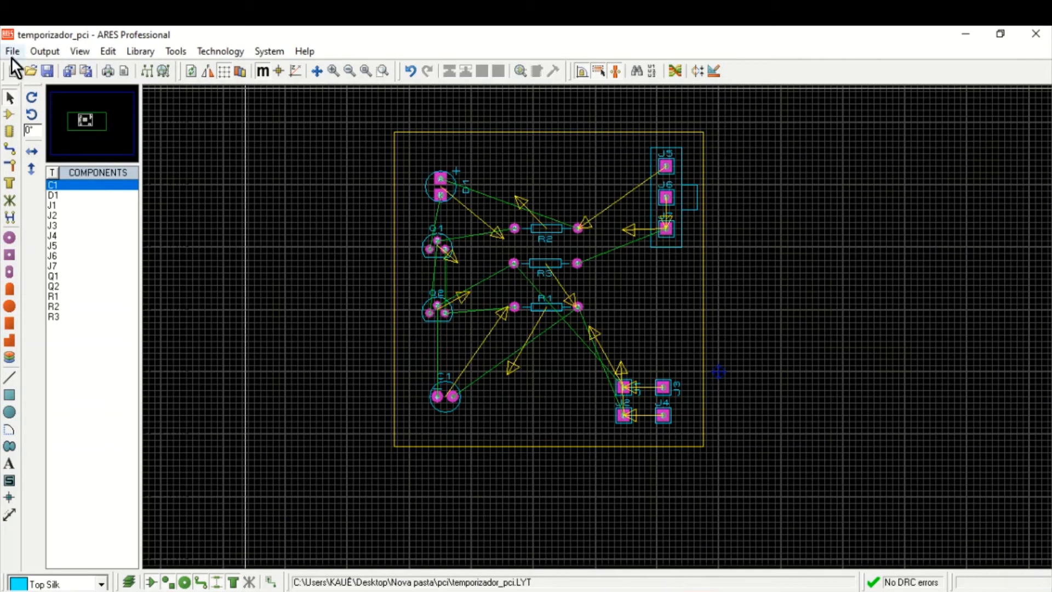
Step: Move LED D1 up, closer to the board's upper edge
click(442, 180)
drag(442, 178, 443, 159)
click(553, 171)
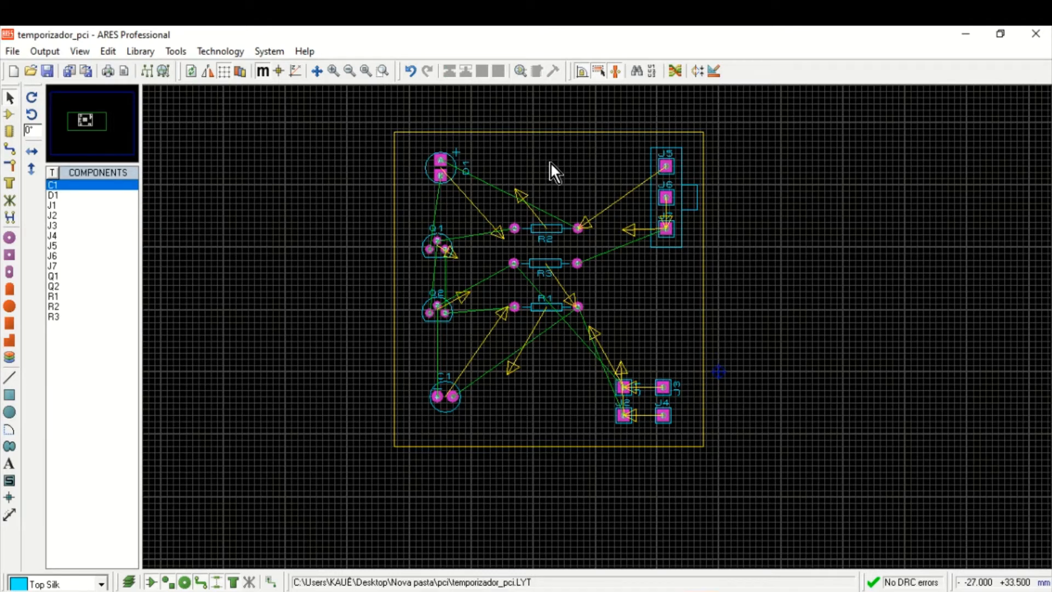
scroll(474, 211, up, 1)
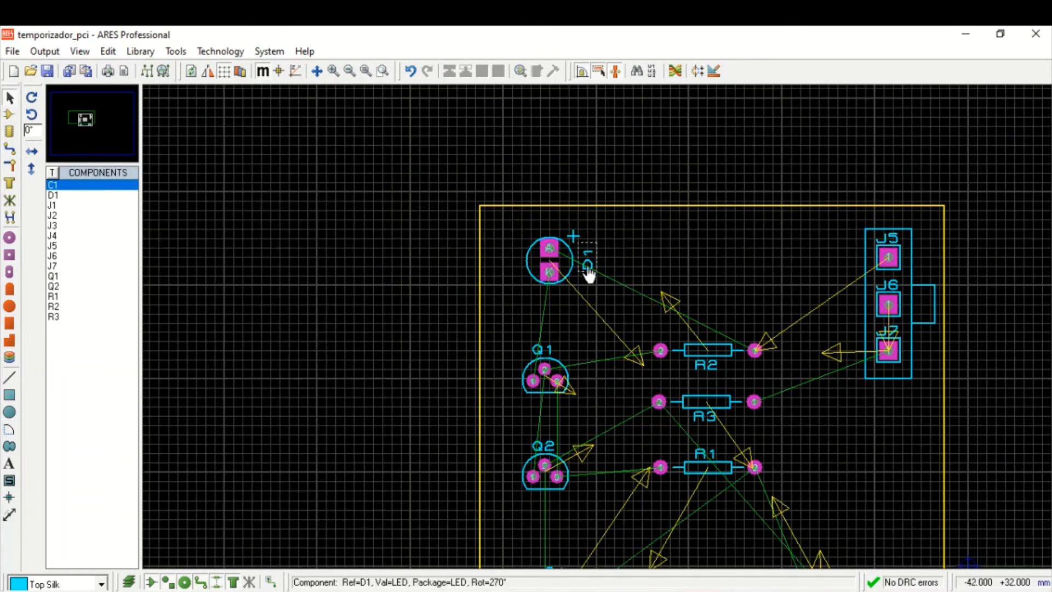
click(9, 254)
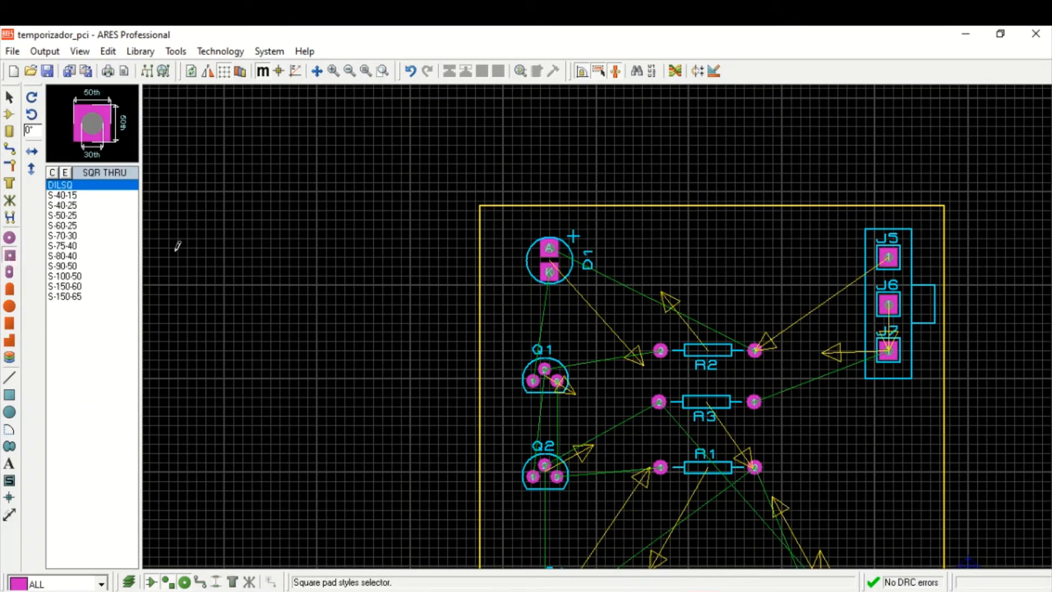
click(624, 248)
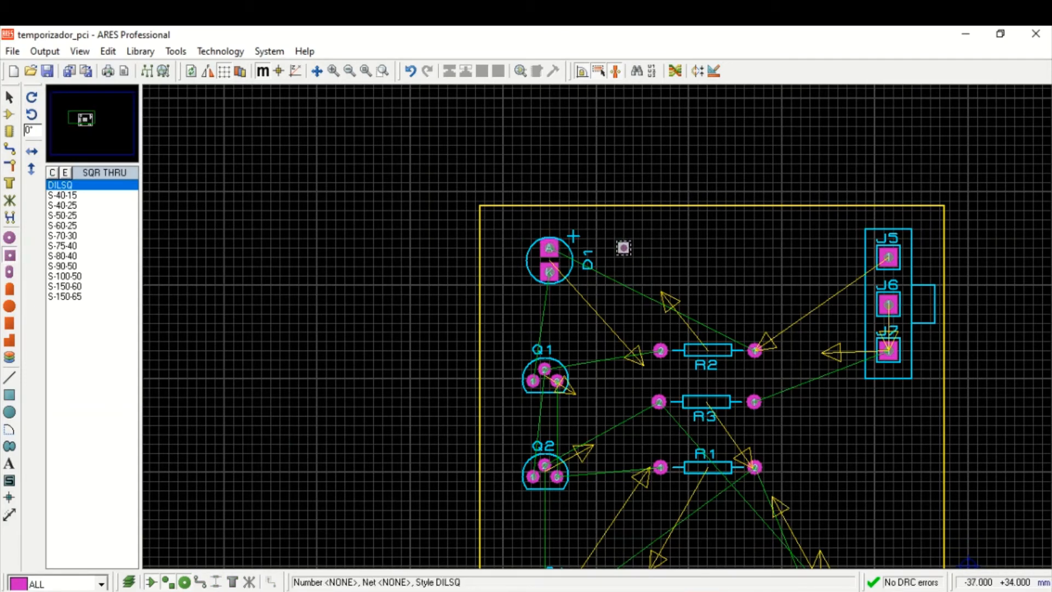
right_click(624, 245)
right_click(625, 245)
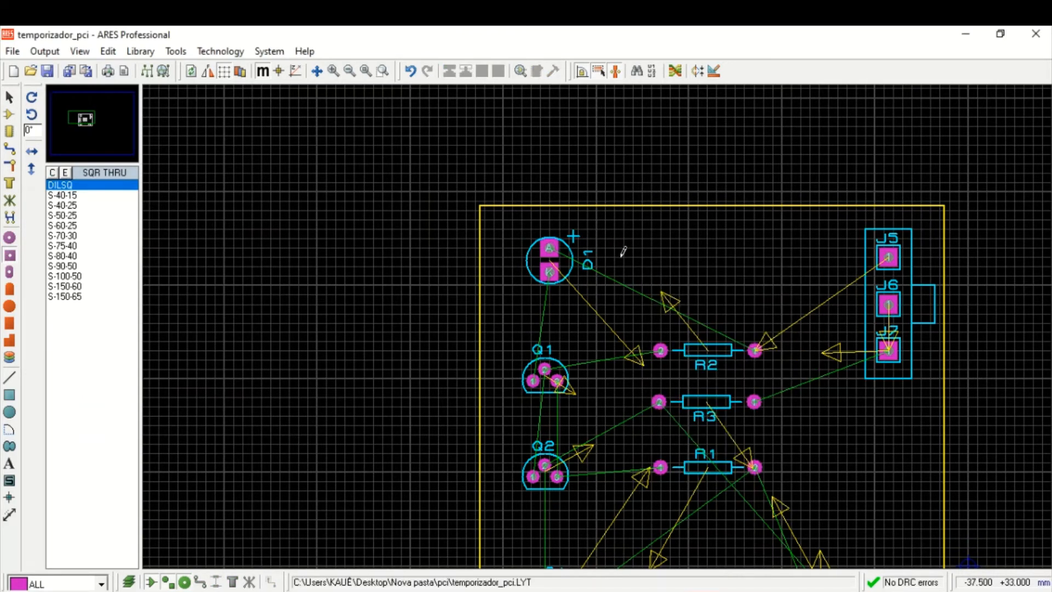
scroll(621, 258, down, 1)
middle_click(695, 292)
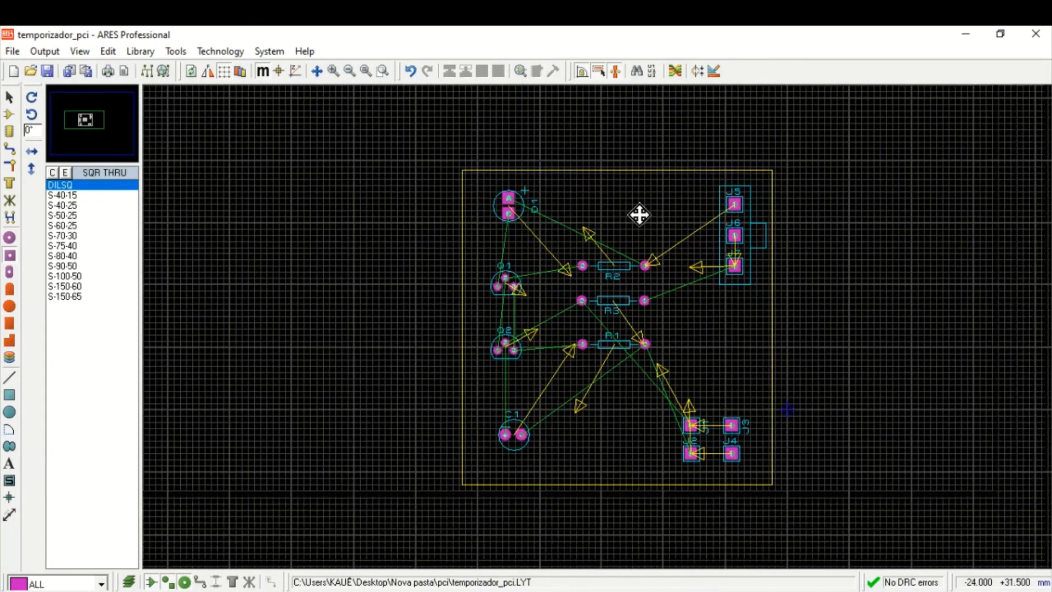
click(638, 214)
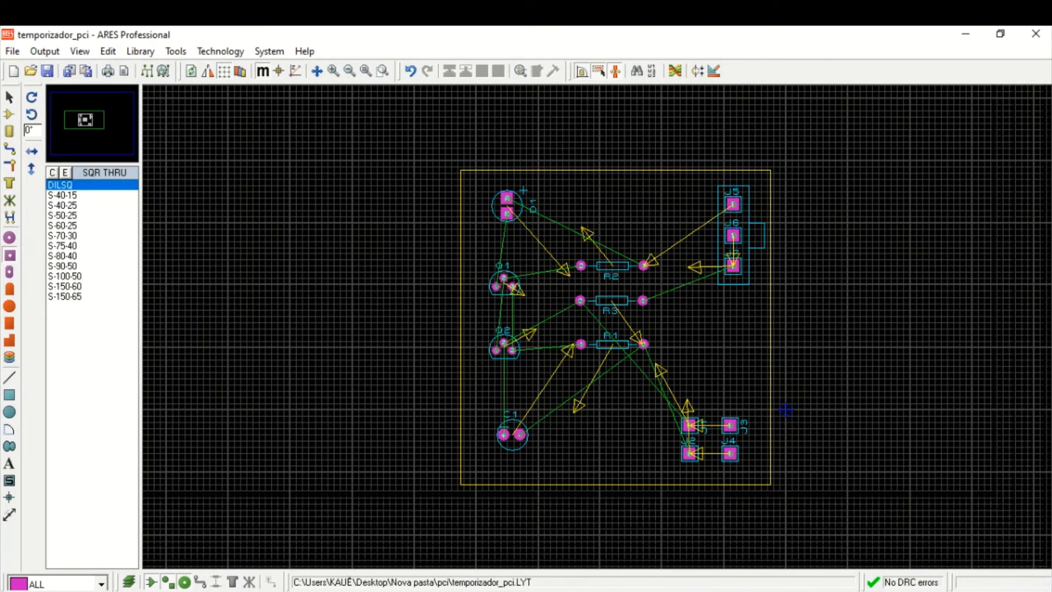
Step: Switch to the ISIS schematic and examine the supply and ground connections against the reference circuit
click(737, 591)
scroll(384, 324, down, 2)
scroll(661, 302, up, 1)
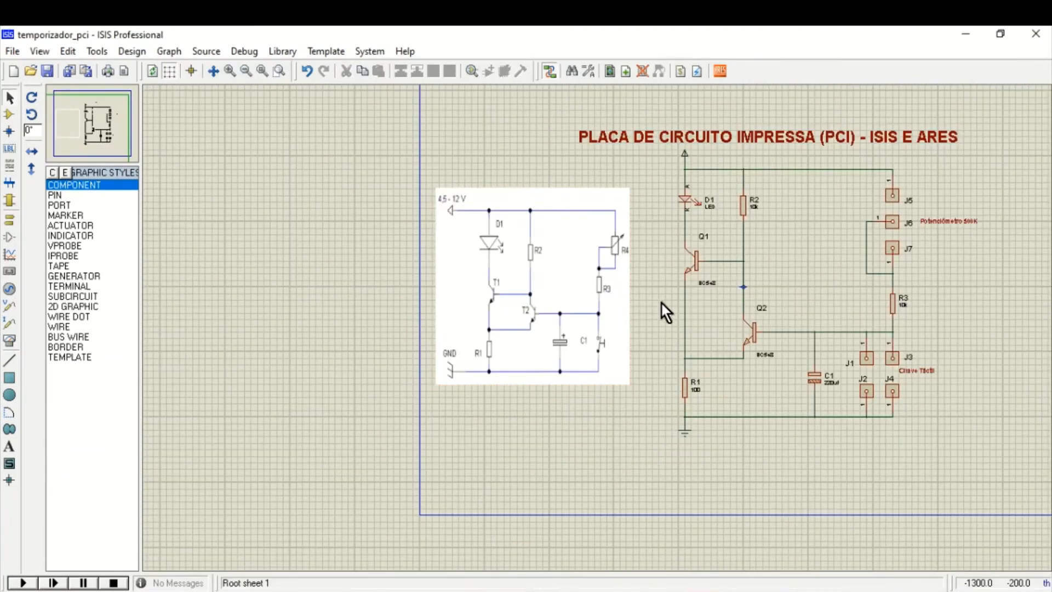
scroll(594, 324, up, 2)
scroll(597, 327, down, 1)
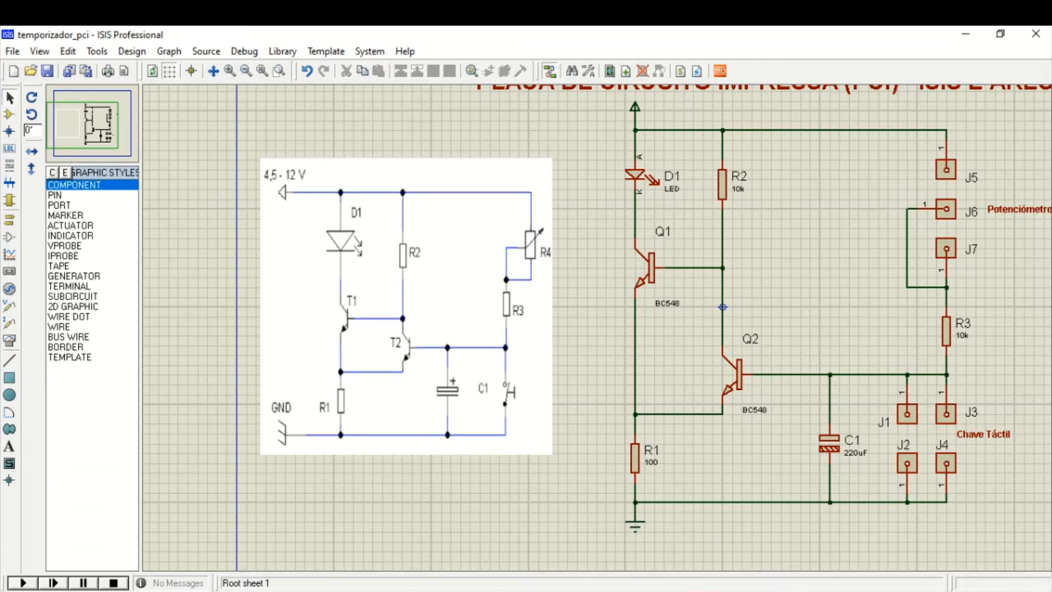
Step: Return to the ARES layout, save it and close ARES
click(814, 591)
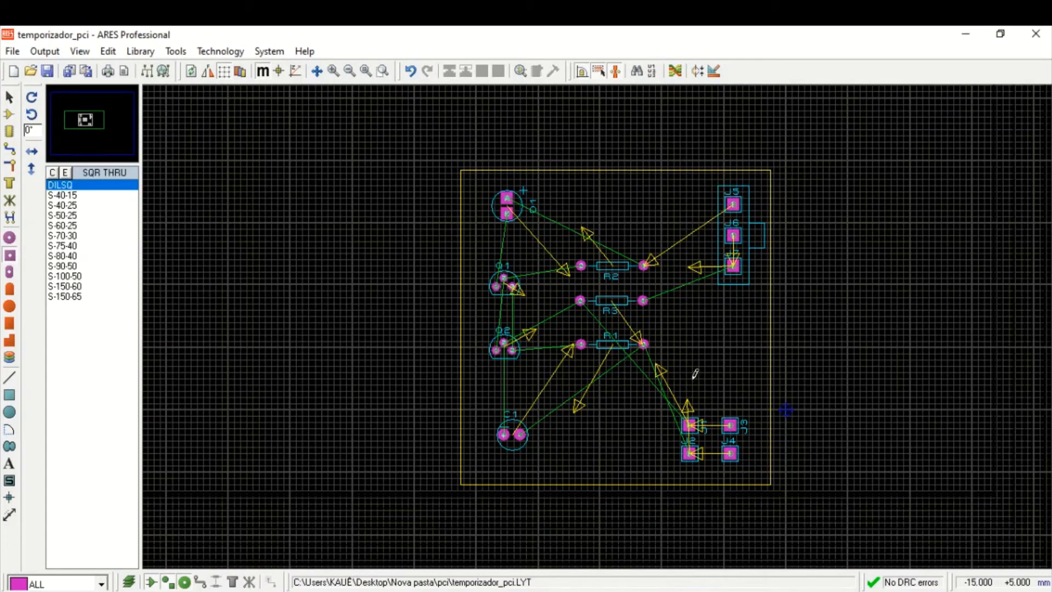
click(42, 69)
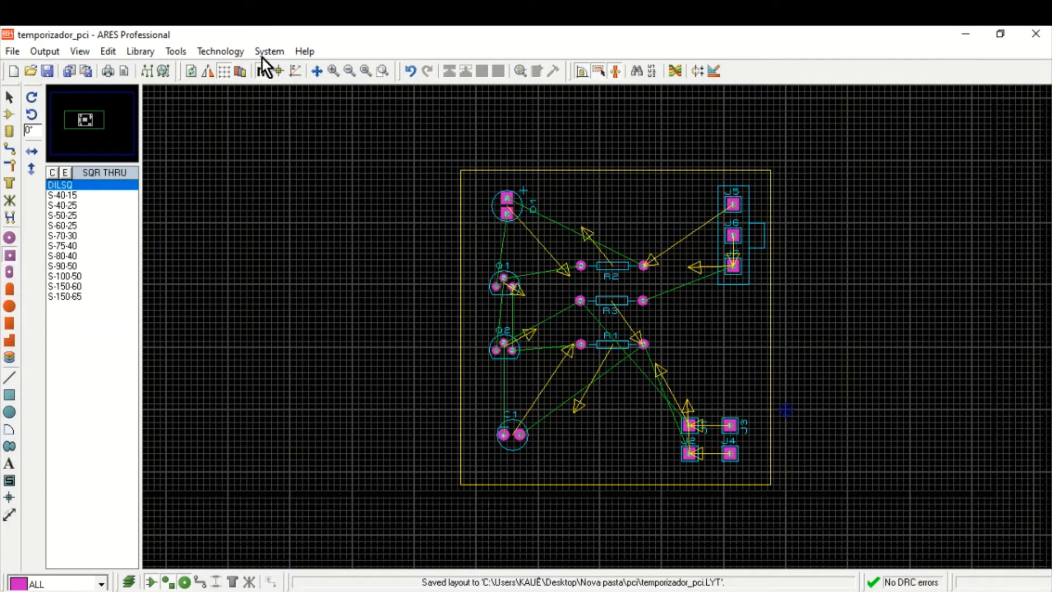
click(1039, 38)
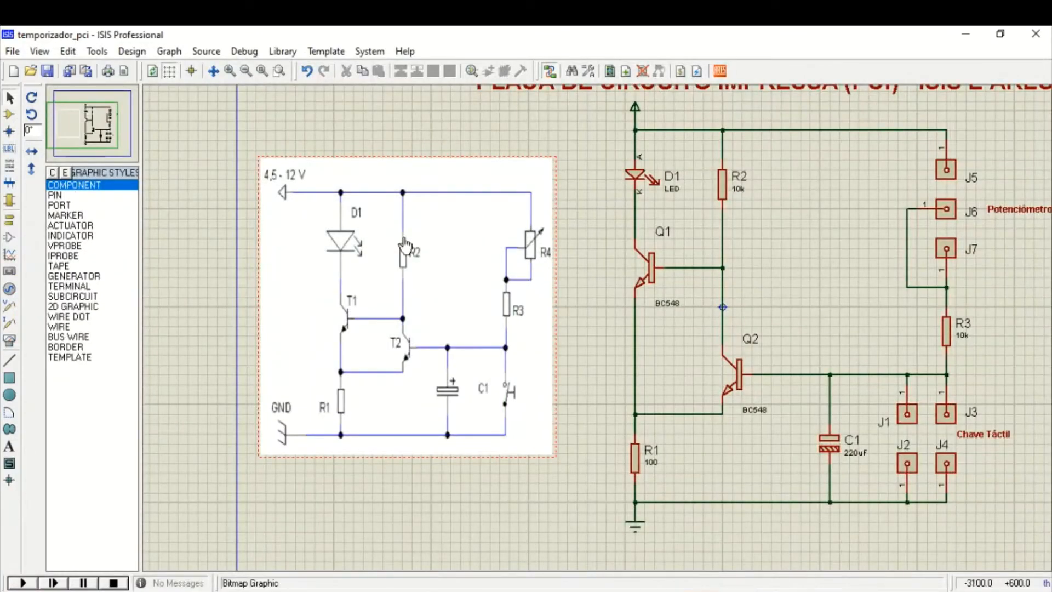
Step: Place a CONN-SIL1 connector rotated 180° beside the positive supply line, above and to the left of D1
click(8, 114)
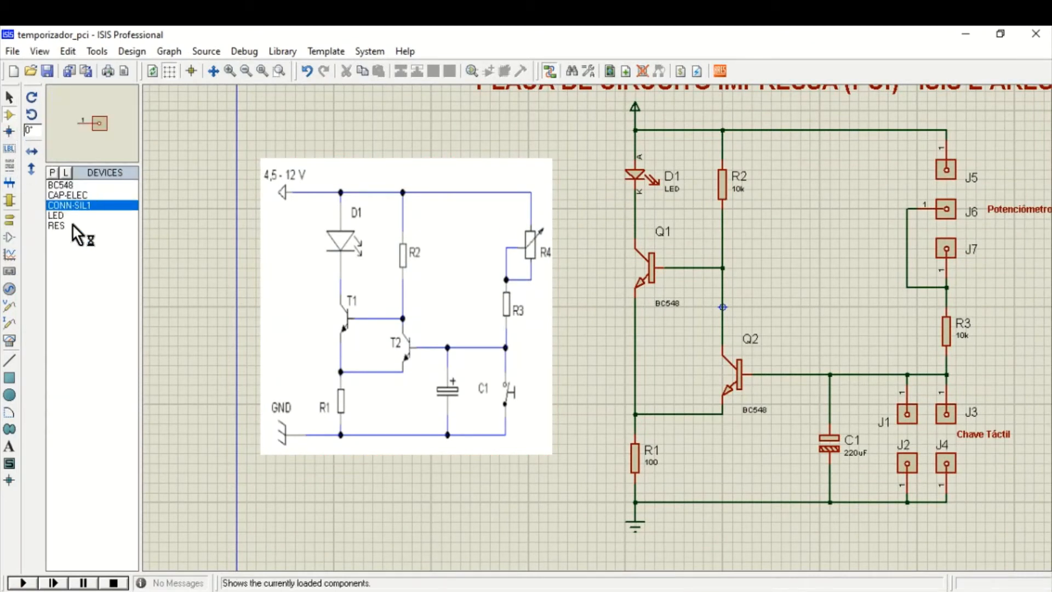
click(594, 118)
key(KP_Add)
key(KP_Add)
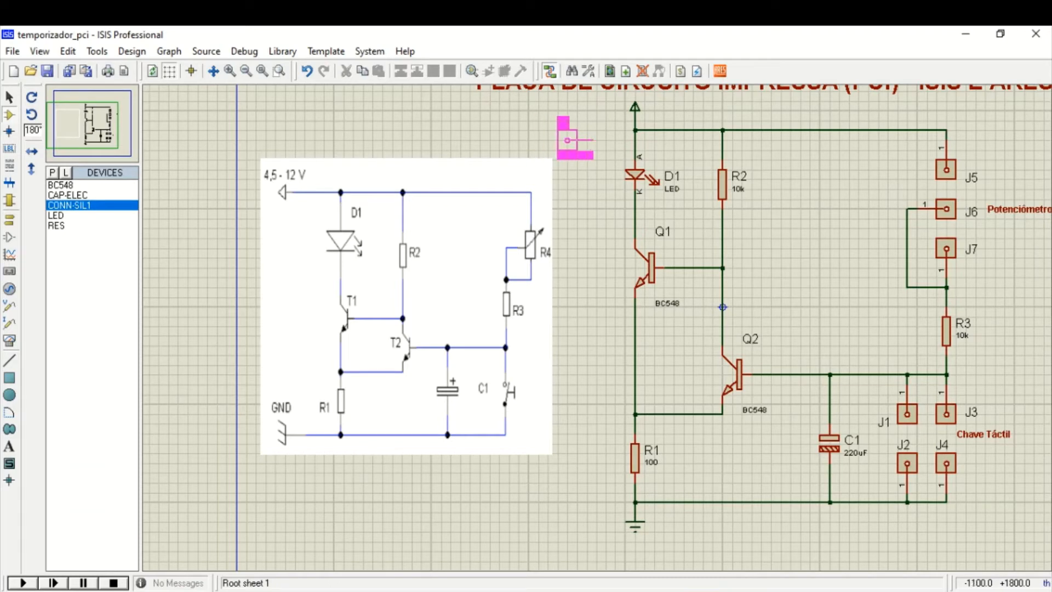
click(587, 130)
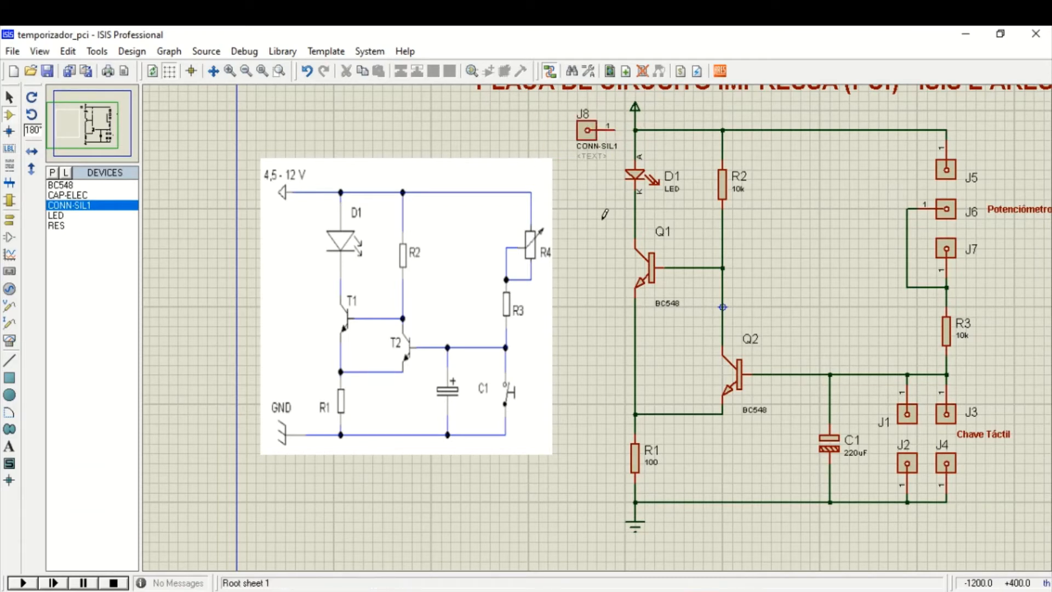
Step: Hide the component value of the new supply connector and add VCC as its property text
click(584, 127)
click(584, 127)
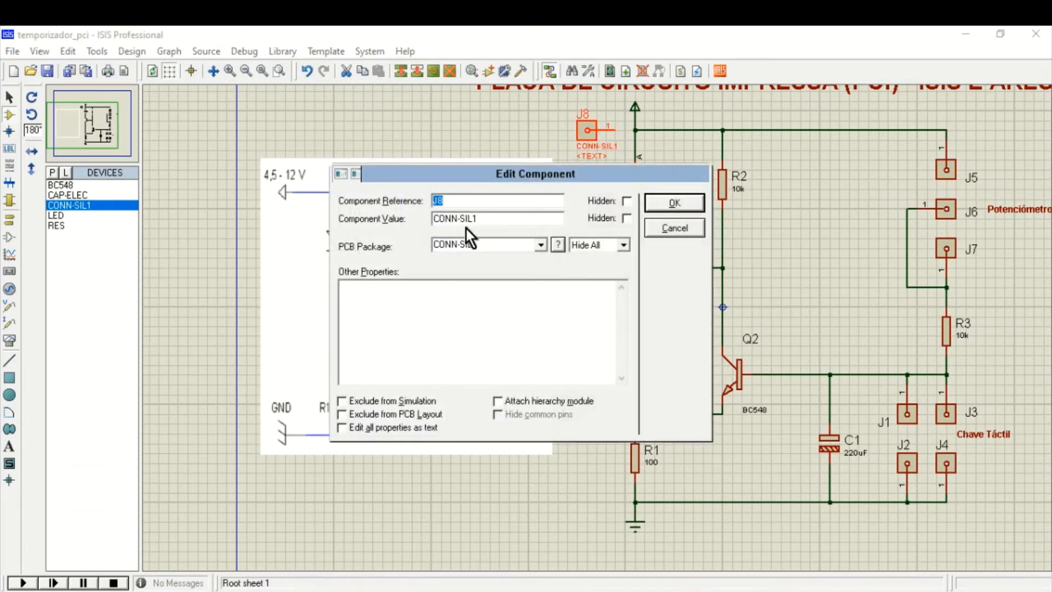
click(627, 219)
click(441, 299)
text(VCC)
click(684, 209)
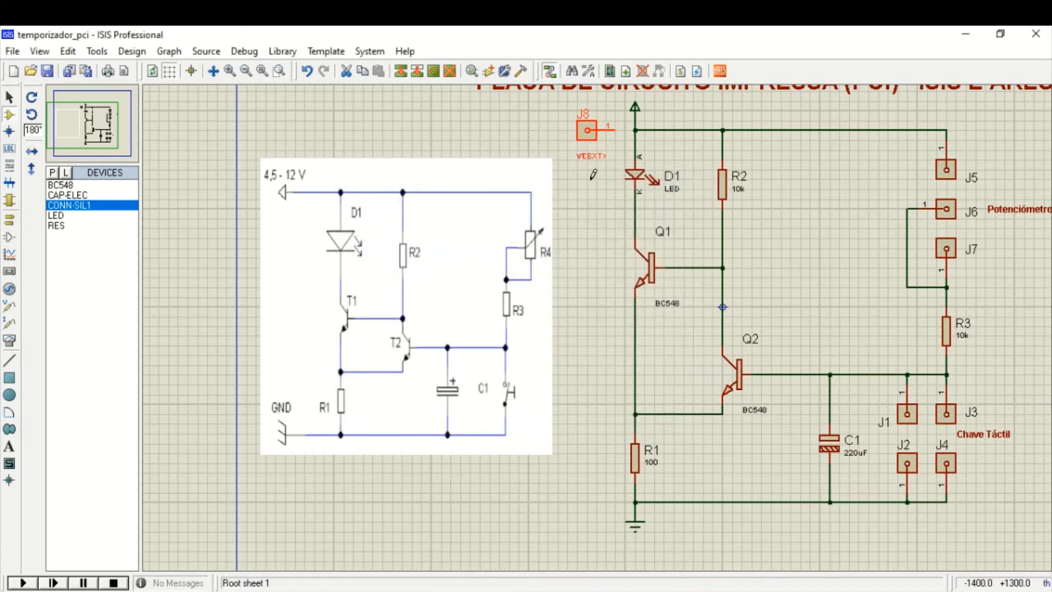
Step: Place another CONN-SIL1 connector rotated 180° beside the ground line, to the left of R1's lower end
scroll(594, 175, up, 1)
scroll(589, 262, down, 2)
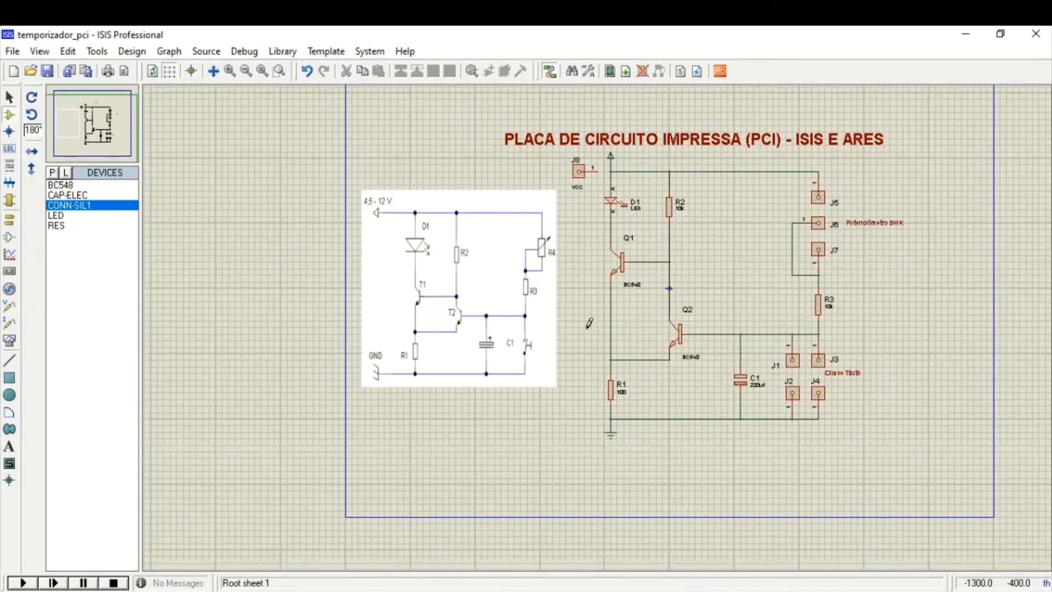
click(591, 405)
click(576, 419)
scroll(581, 422, up, 1)
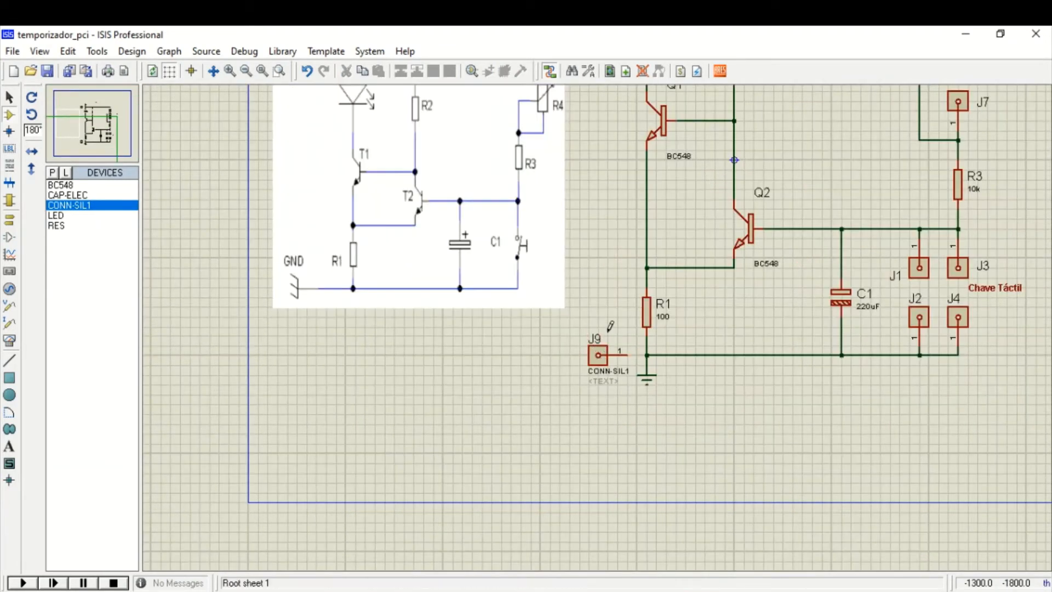
Step: Hide the ground connector's component value, add GND as its property text, and wire it to the ground line
double_click(601, 362)
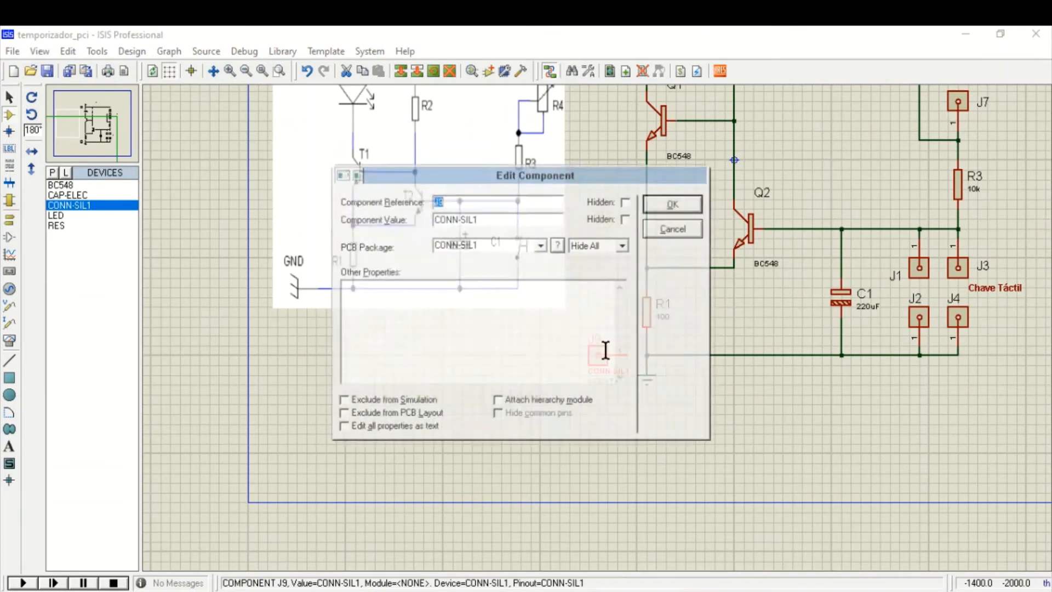
click(600, 245)
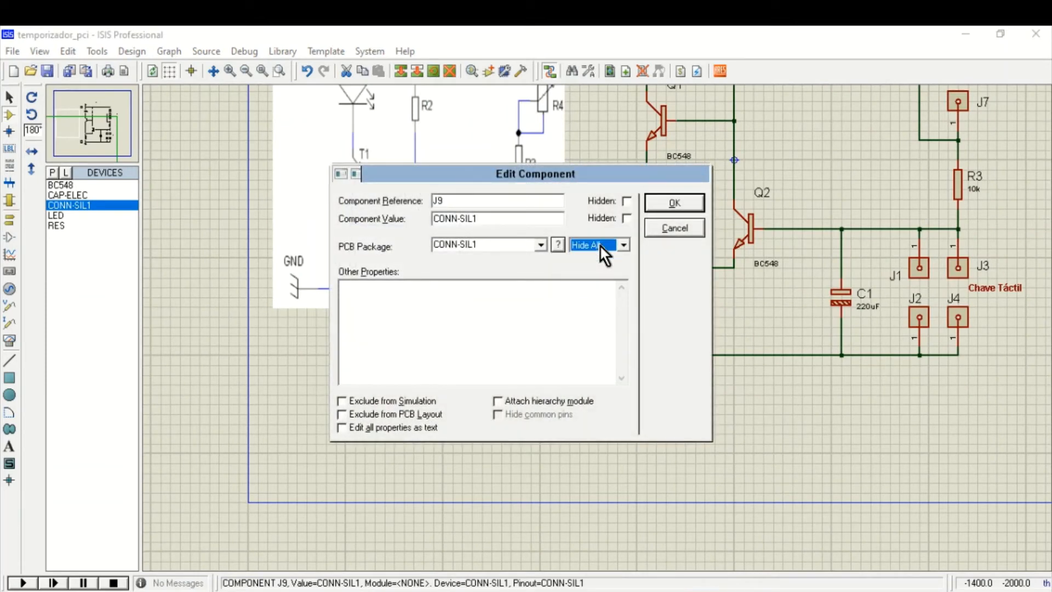
click(627, 218)
click(490, 290)
text(q)
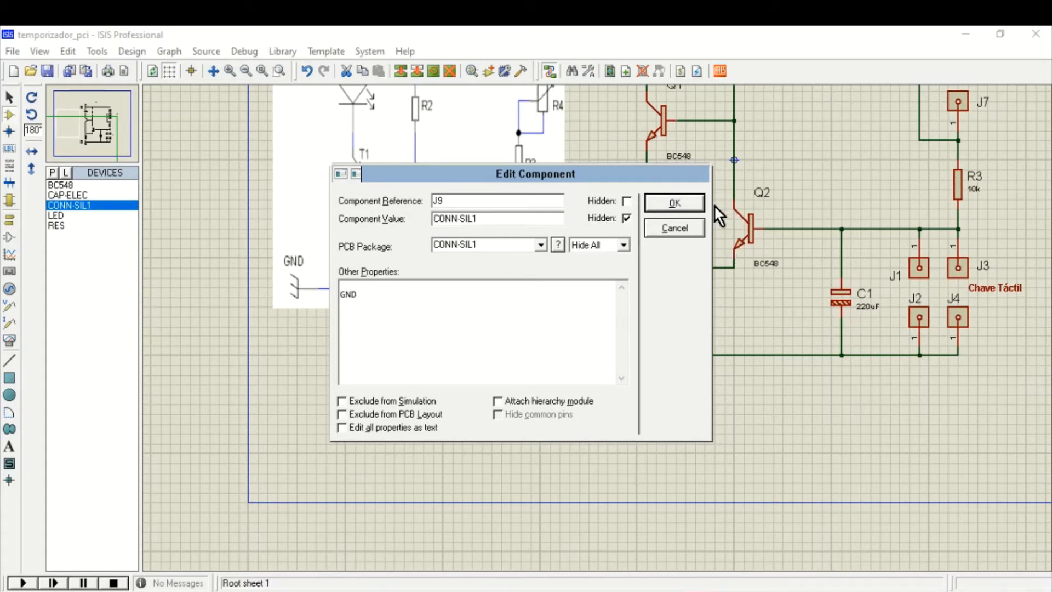
click(675, 202)
click(644, 377)
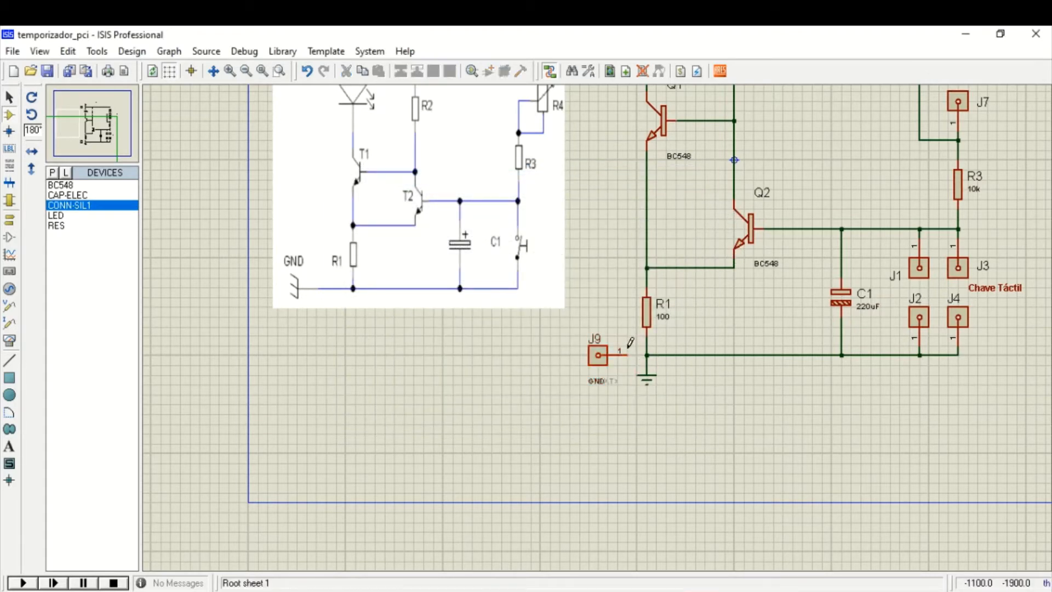
Step: Save the schematic, transfer its netlist to ARES, and dismiss the update service messages
drag(685, 293, 700, 439)
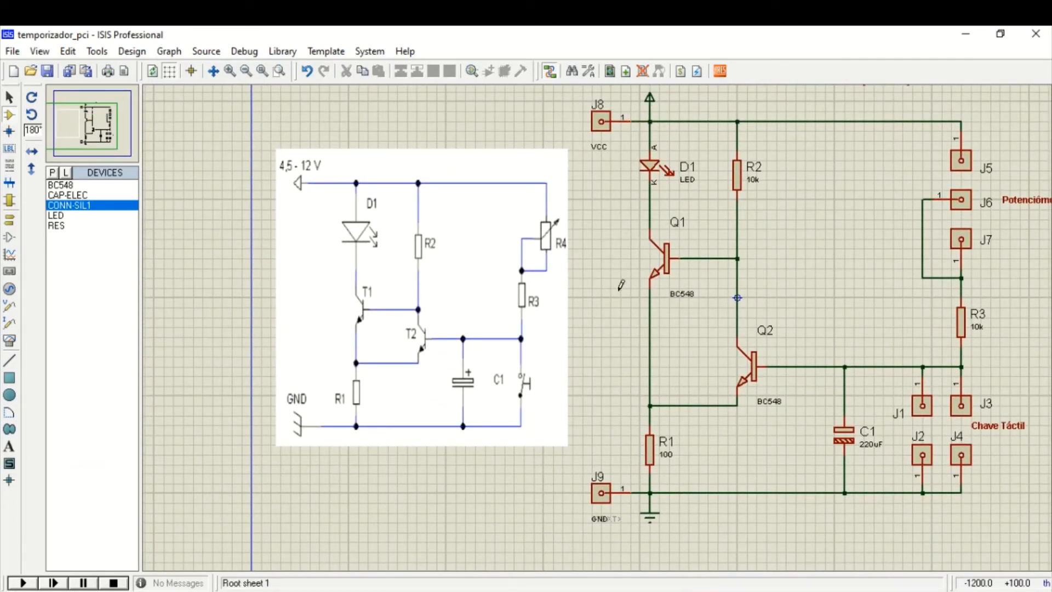
click(46, 70)
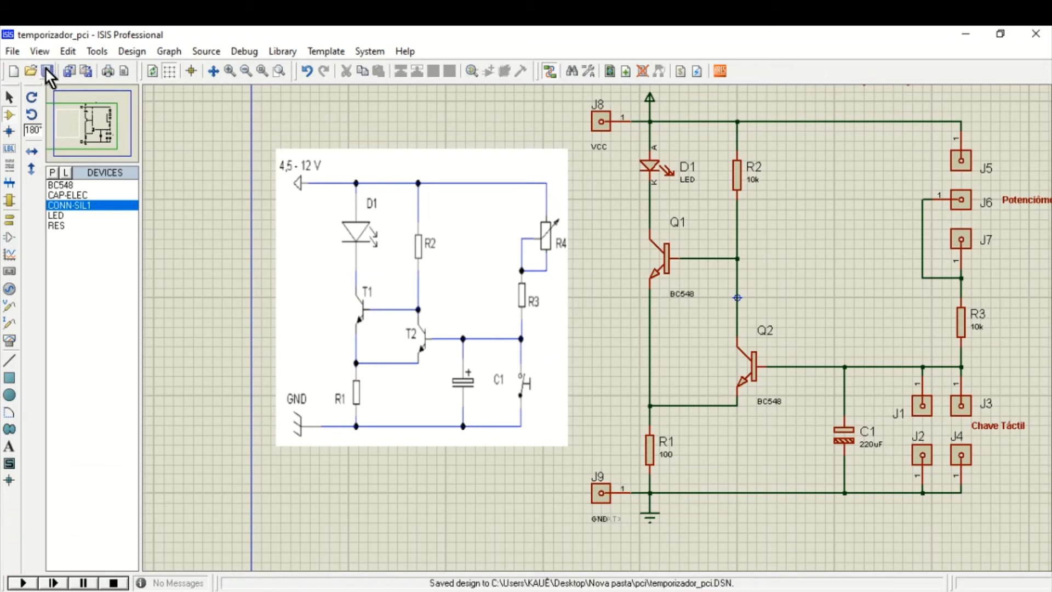
click(716, 70)
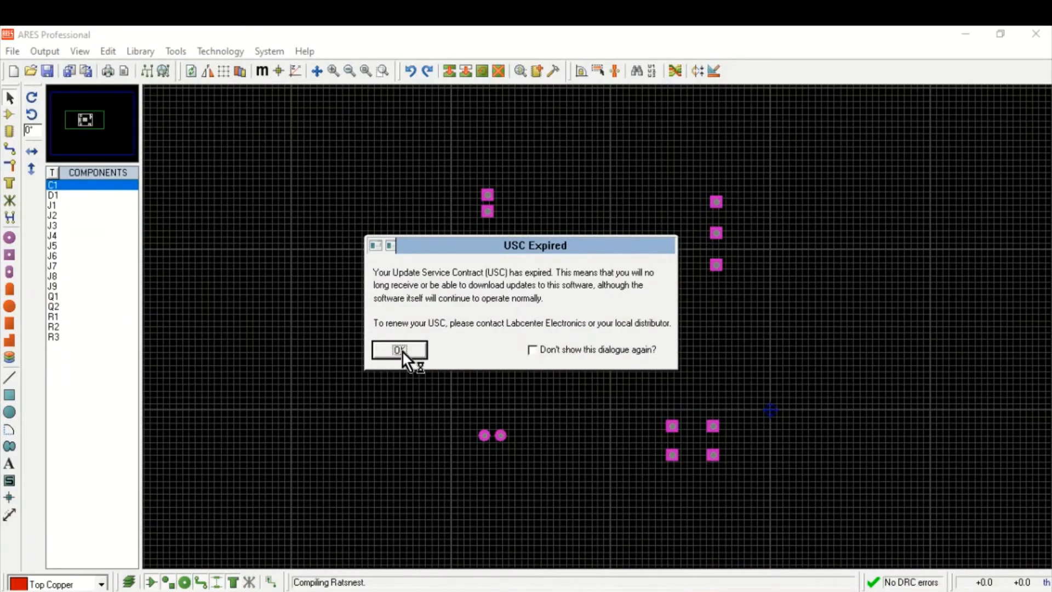
click(409, 350)
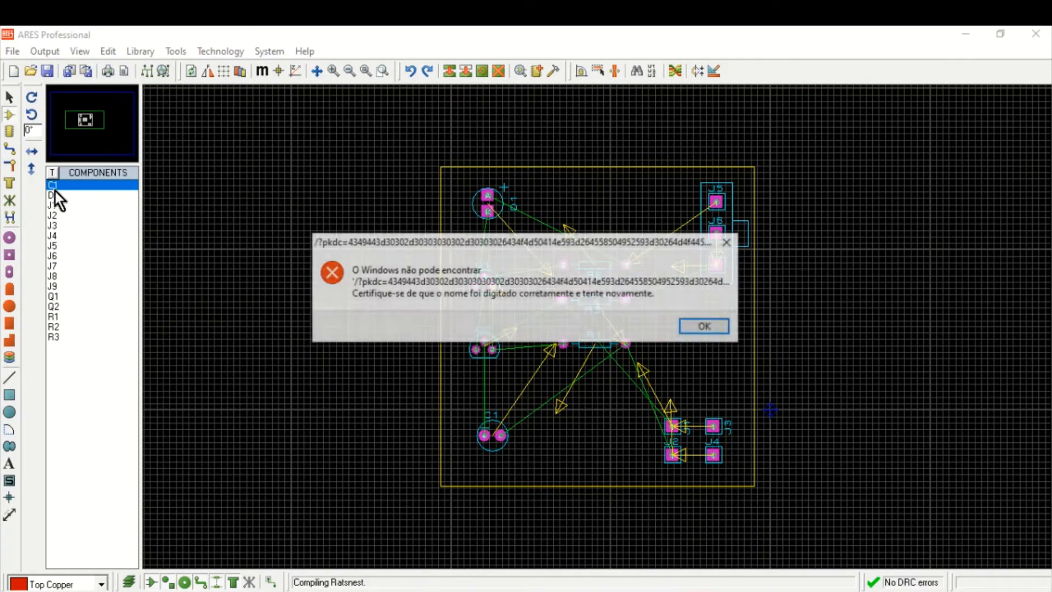
click(692, 340)
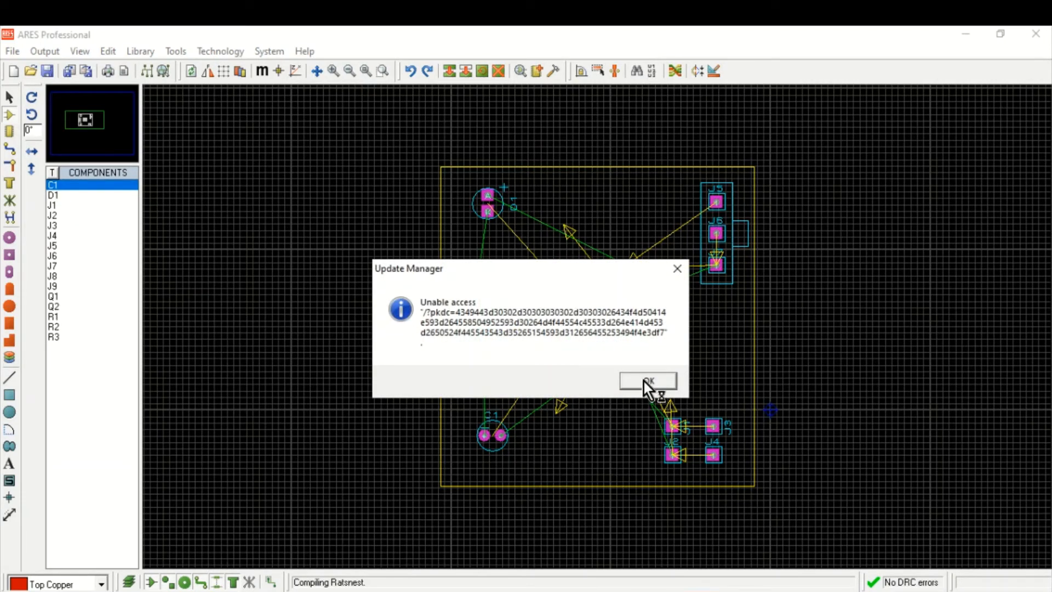
click(646, 381)
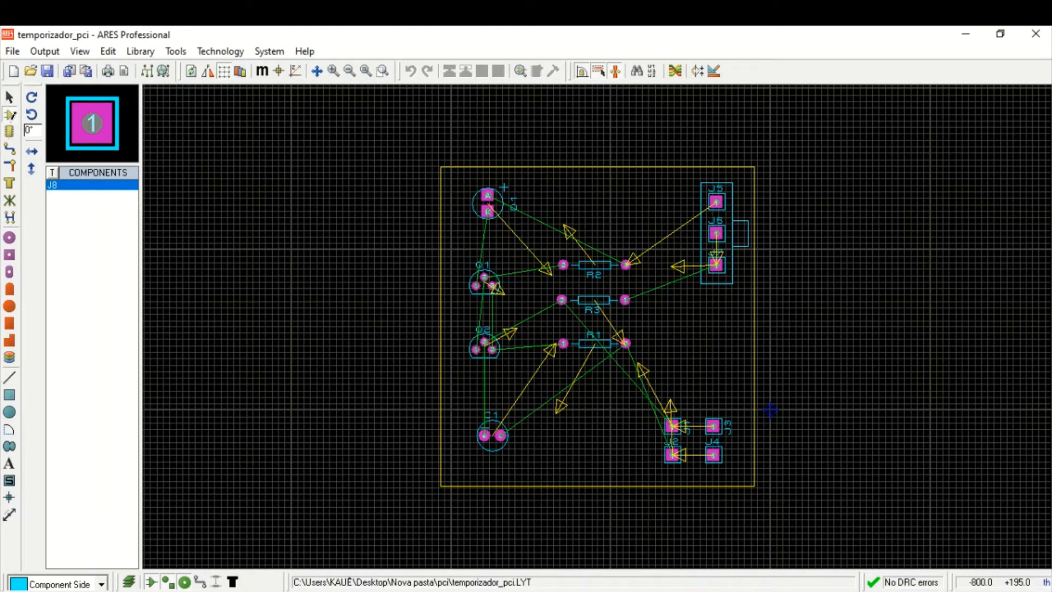
Step: List the unplaced components J8 and J9 and examine the board for free space for them
click(10, 100)
click(11, 118)
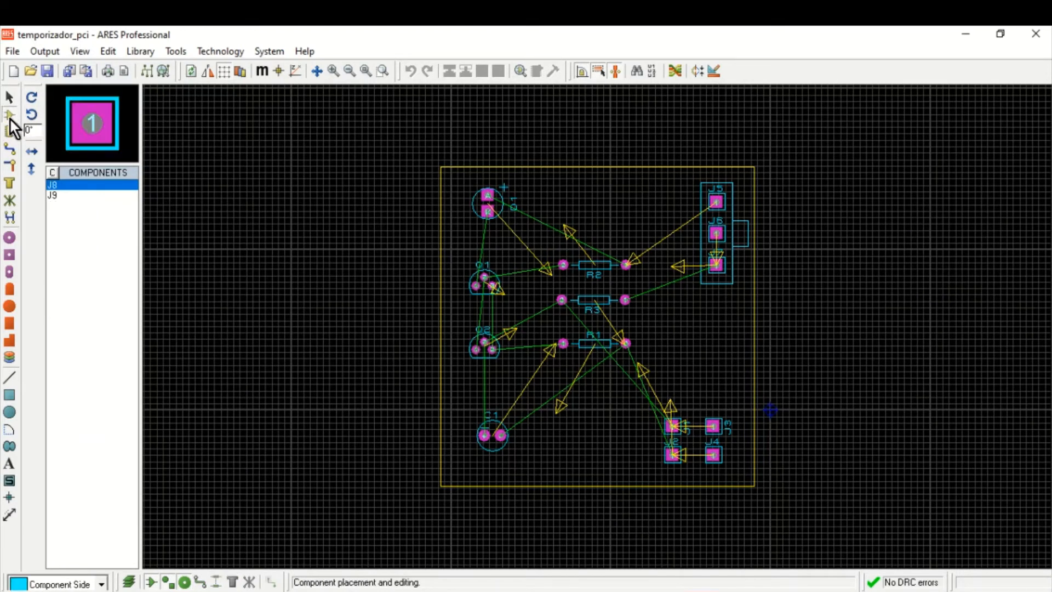
click(111, 198)
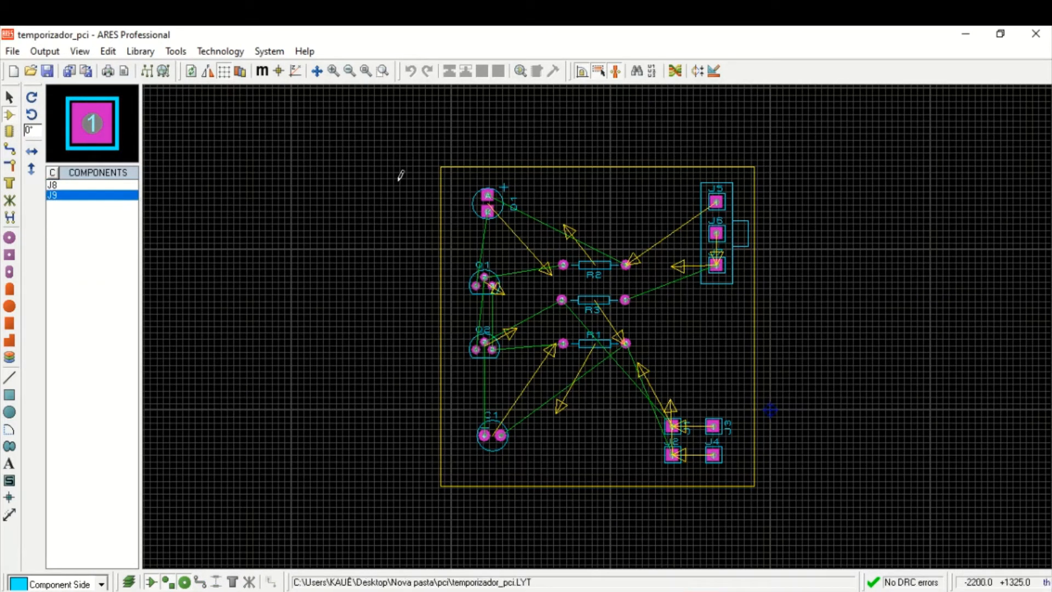
middle_click(397, 285)
click(311, 260)
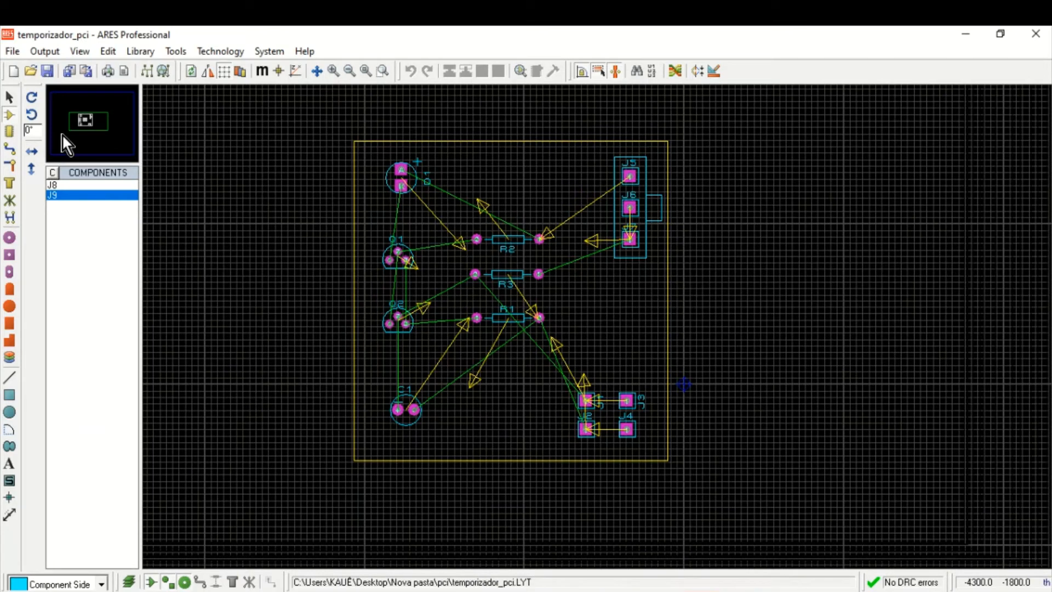
Step: Move R2, R3 and R1 together down and slightly right on the board
click(10, 98)
drag(453, 204, 550, 340)
drag(512, 274, 521, 305)
click(604, 304)
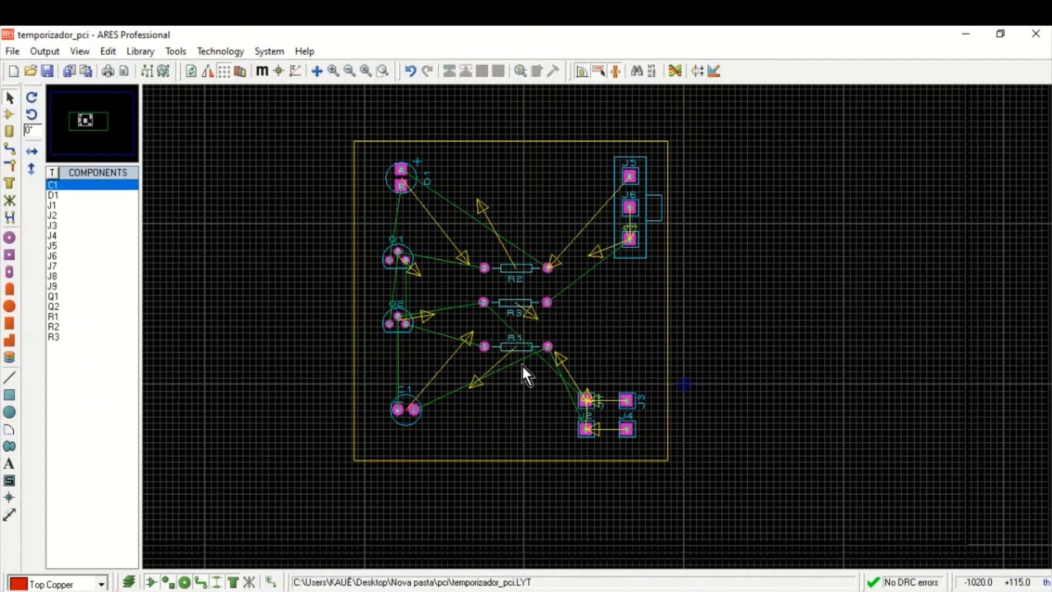
Step: Move Q1 and Q2 together down and slightly right, and move C1 slightly right beneath them
drag(373, 234, 423, 318)
click(372, 379)
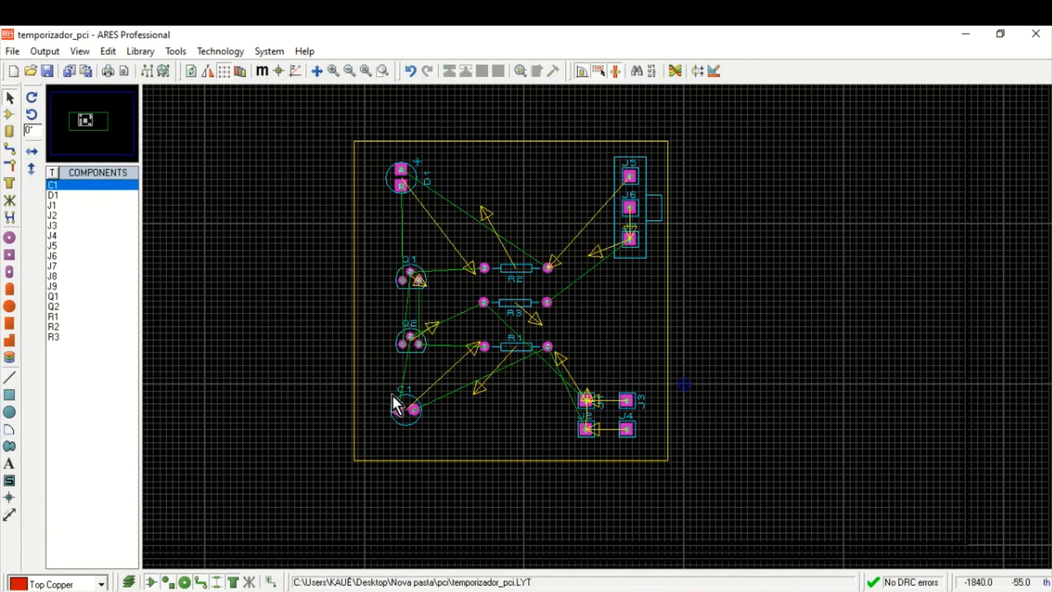
click(406, 410)
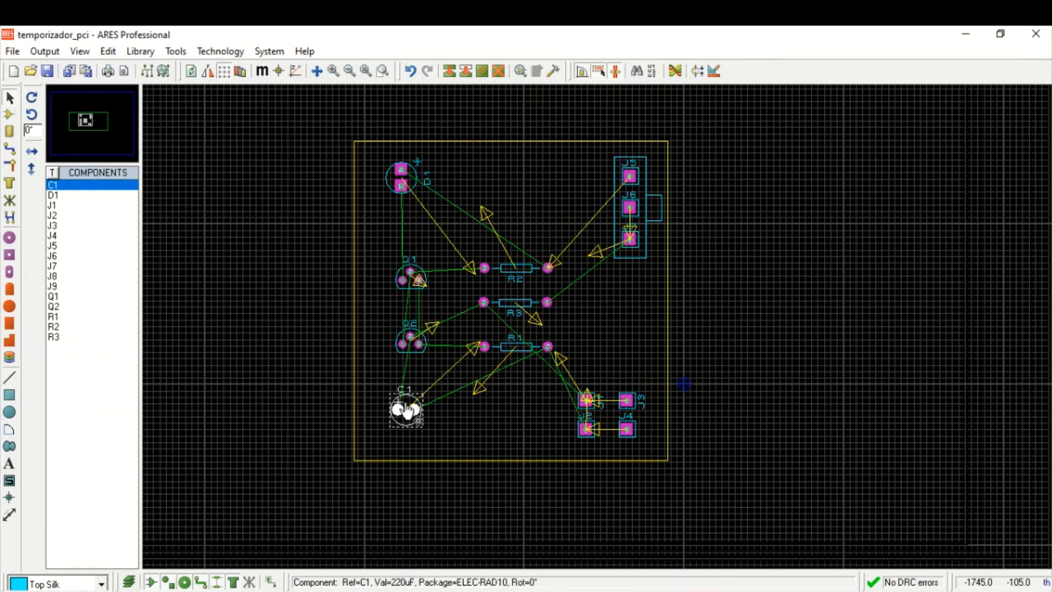
drag(405, 410, 418, 411)
click(514, 192)
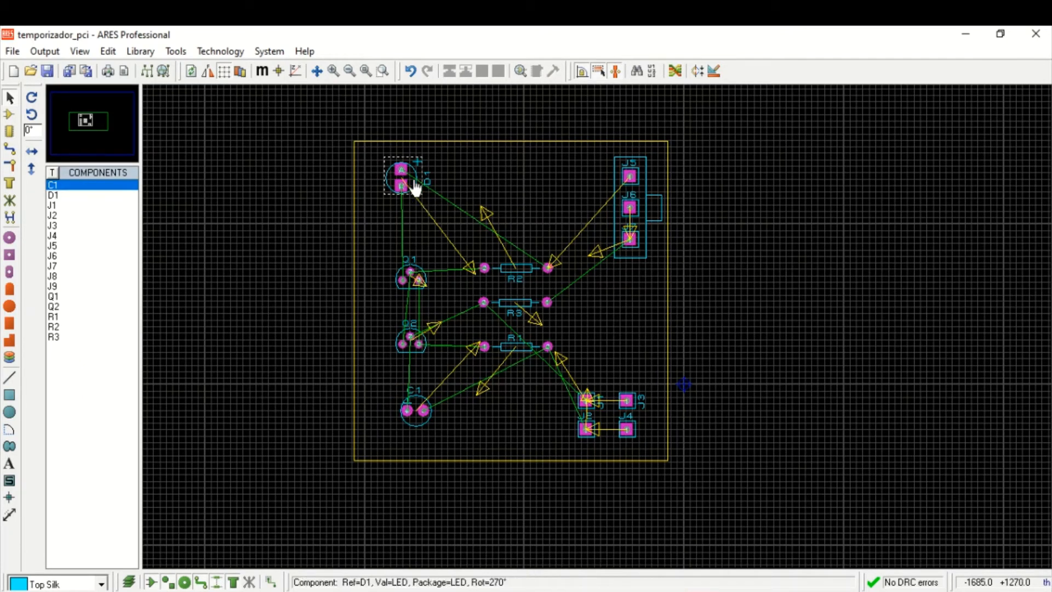
Step: Move D1 to the free space above R2 and rotate it 90° clockwise so its pads lie side by side
mouse_move(400, 175)
mouse_down()
mouse_move(415, 196)
mouse_move(410, 189)
mouse_up()
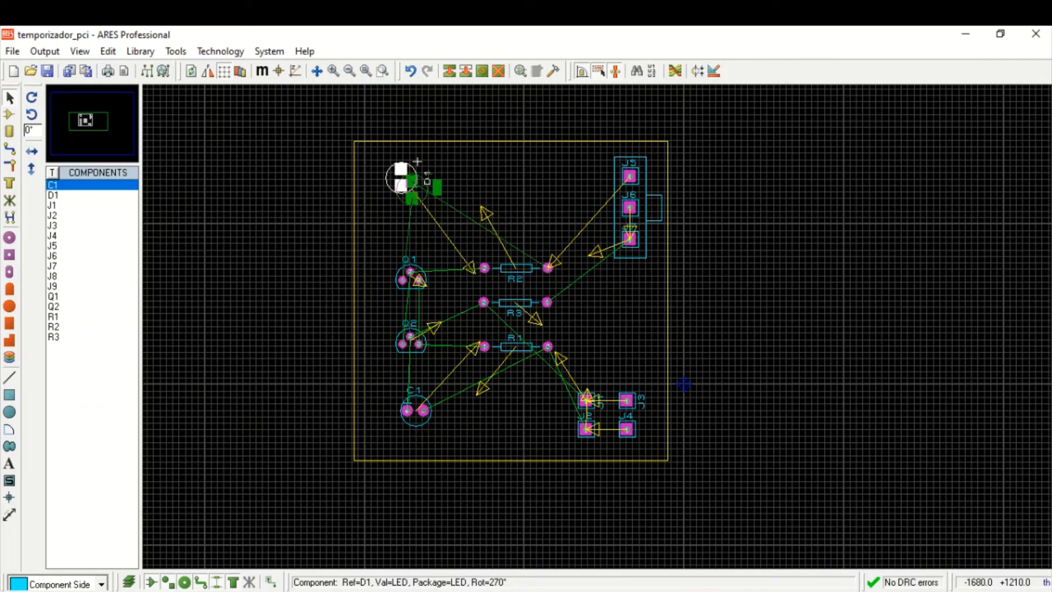
drag(410, 189, 514, 195)
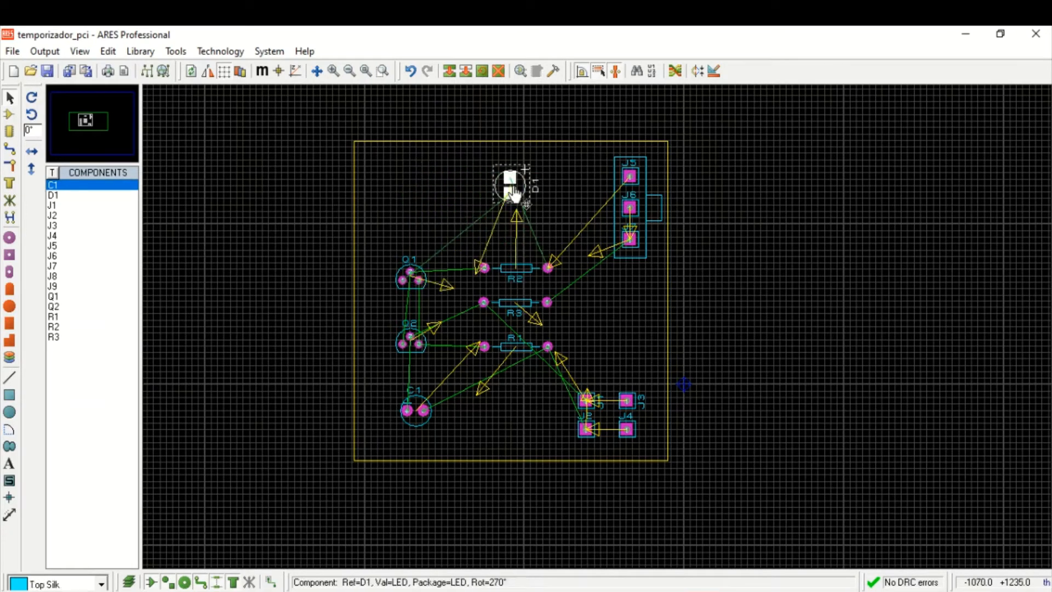
key(KP_Add)
key(KP_Add)
key(KP_Add)
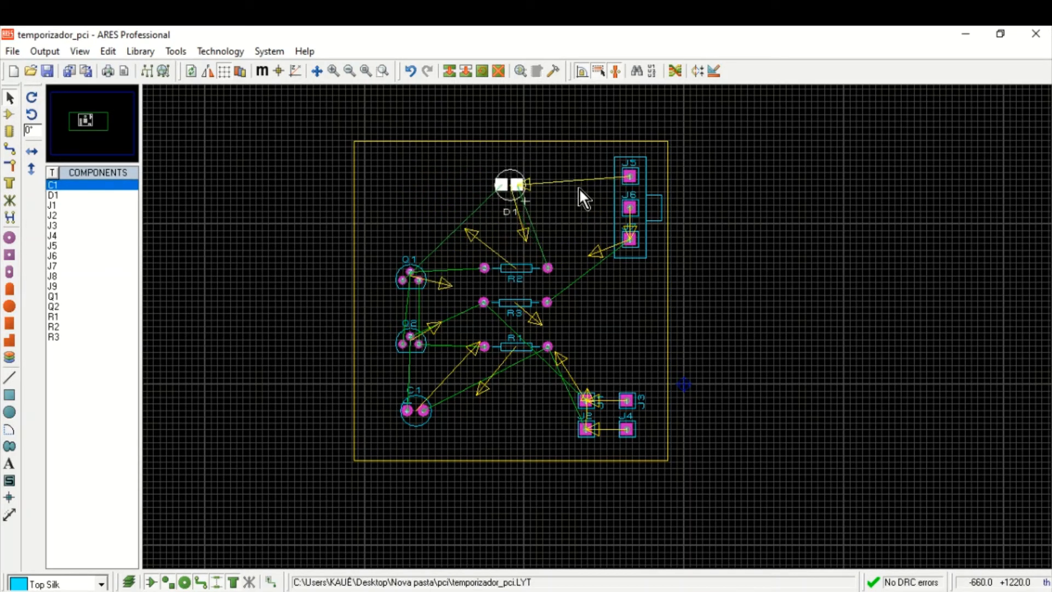
click(571, 206)
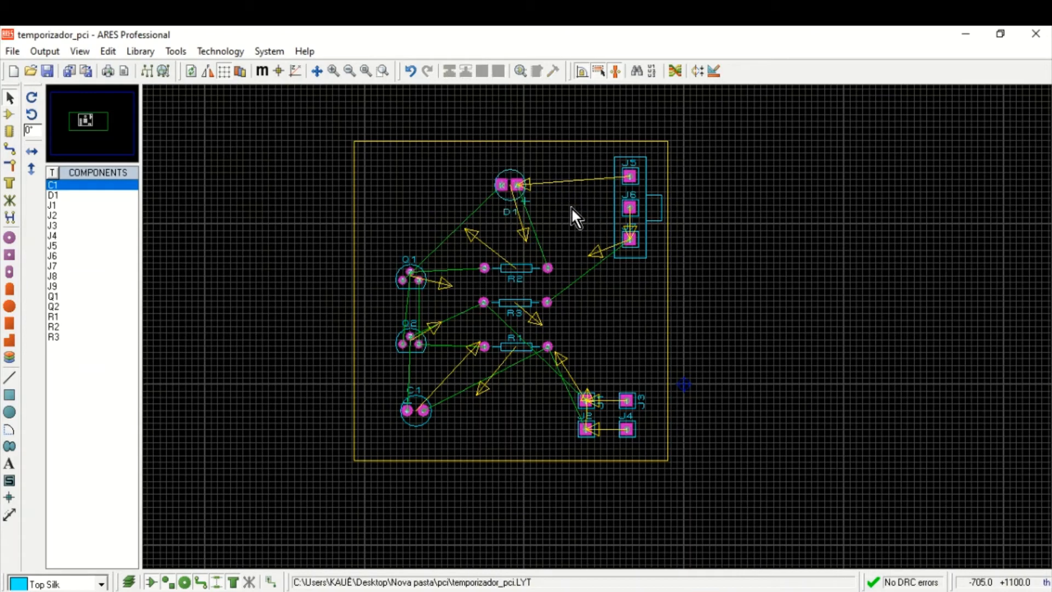
click(503, 176)
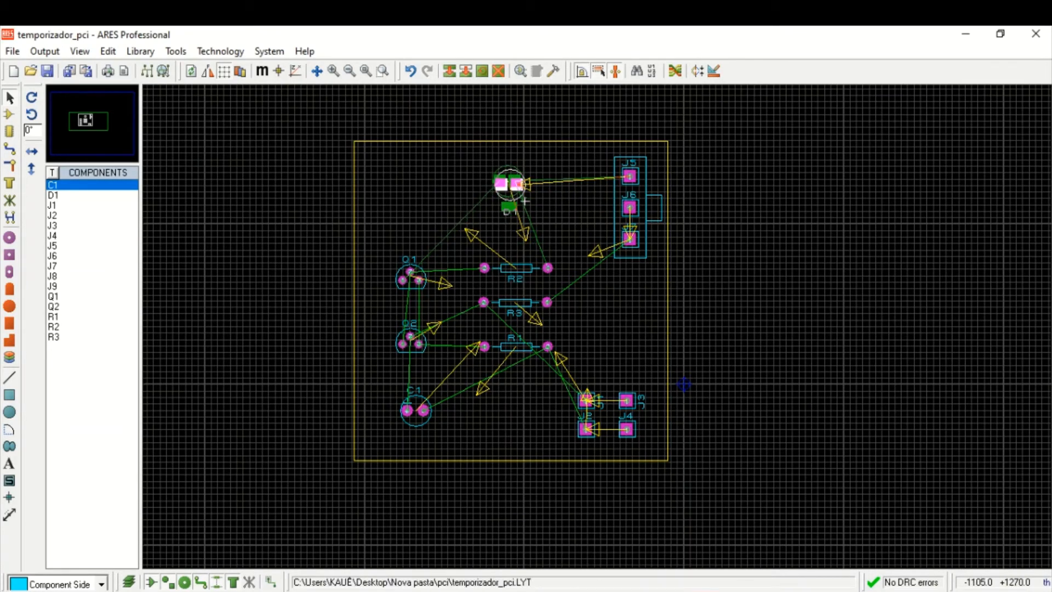
drag(517, 183, 516, 179)
click(581, 227)
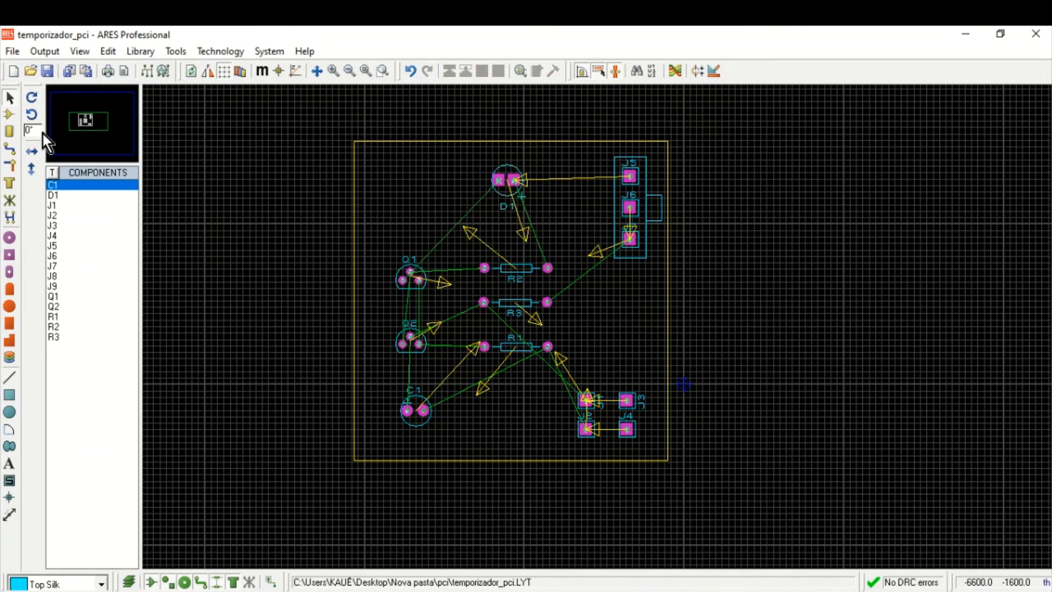
Step: Place J8 in the board's upper-left corner and J9 directly below it
click(10, 113)
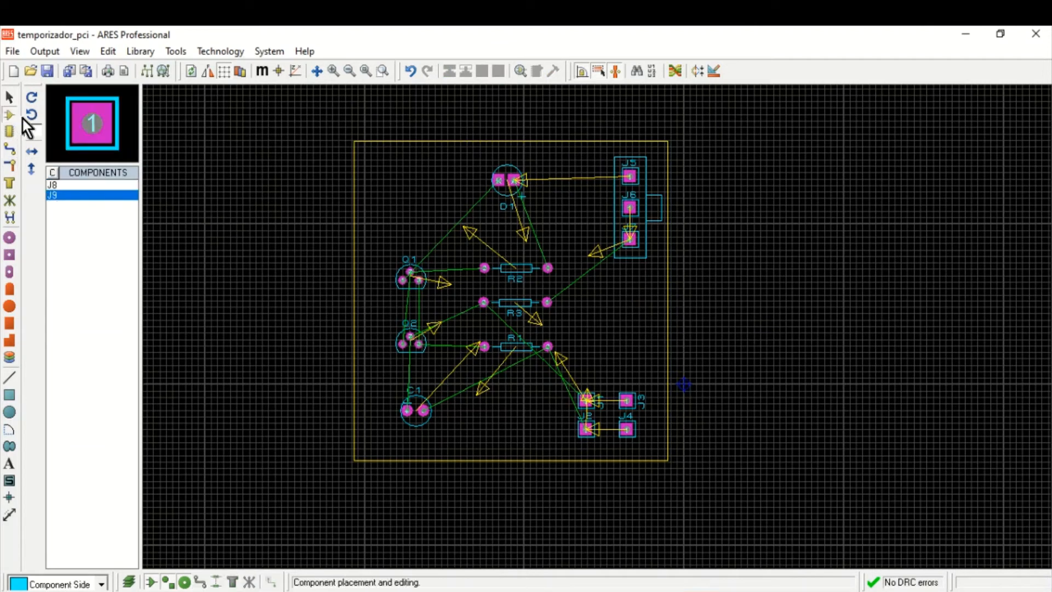
click(77, 184)
click(387, 158)
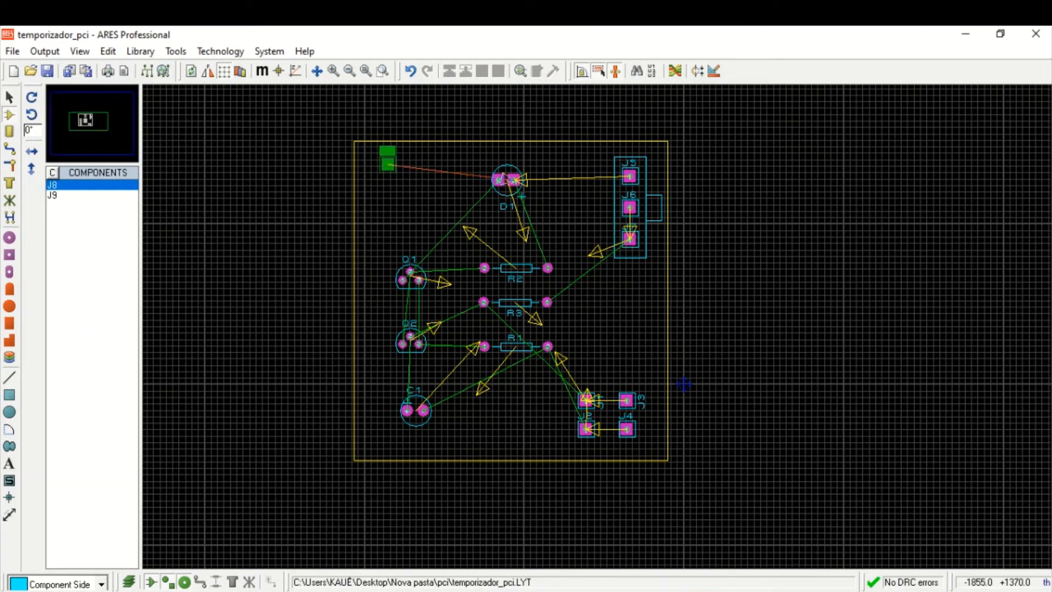
click(387, 159)
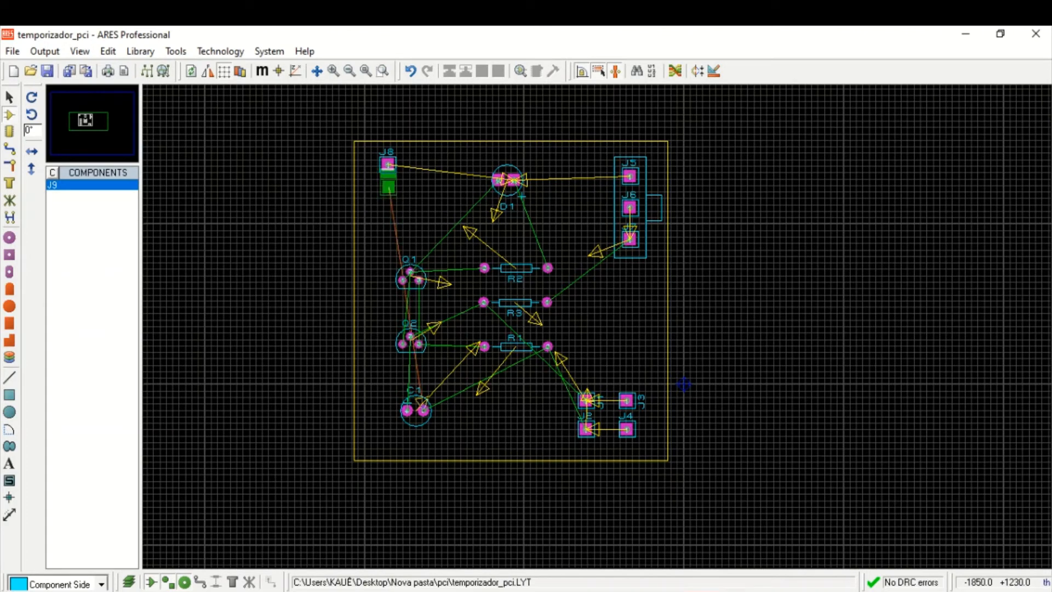
click(388, 187)
Step: Measure the vertical distance between the J8 and J9 pad centres with a dimension beside them
key(F6)
scroll(600, 321, up, 1)
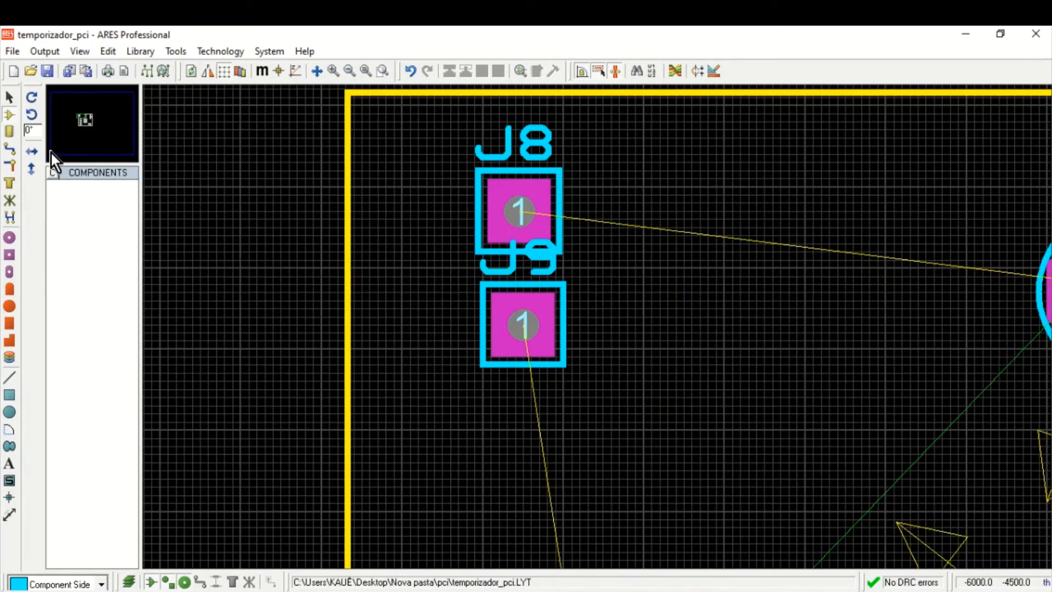
click(8, 99)
scroll(590, 346, up, 1)
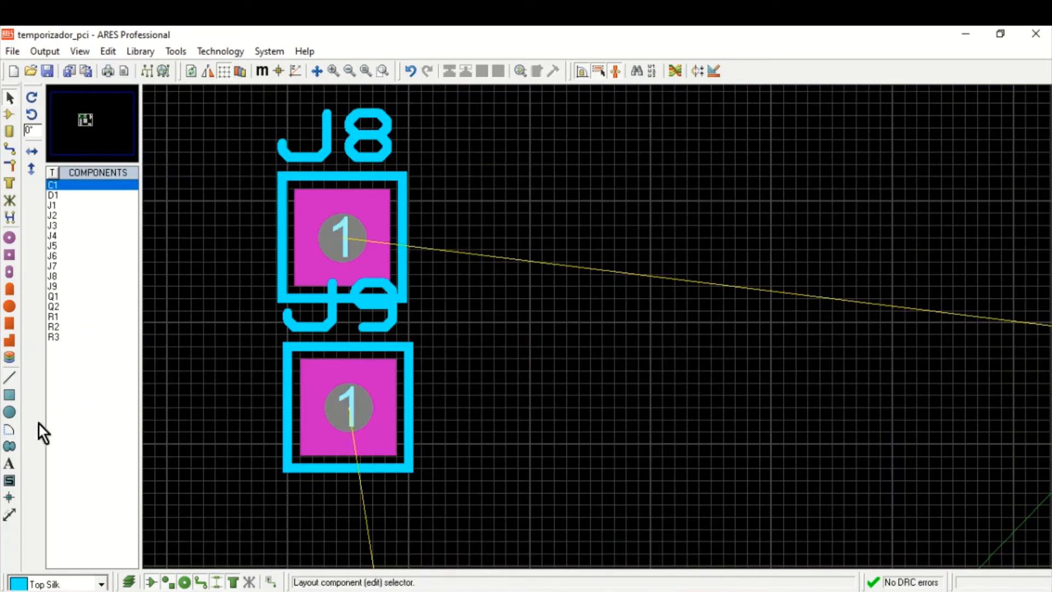
click(10, 516)
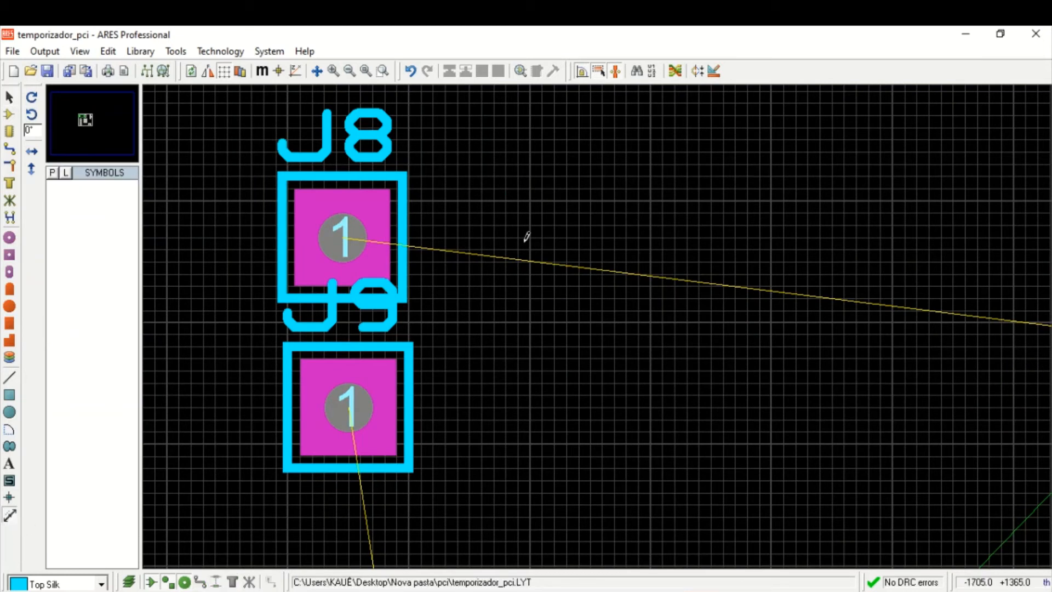
click(485, 233)
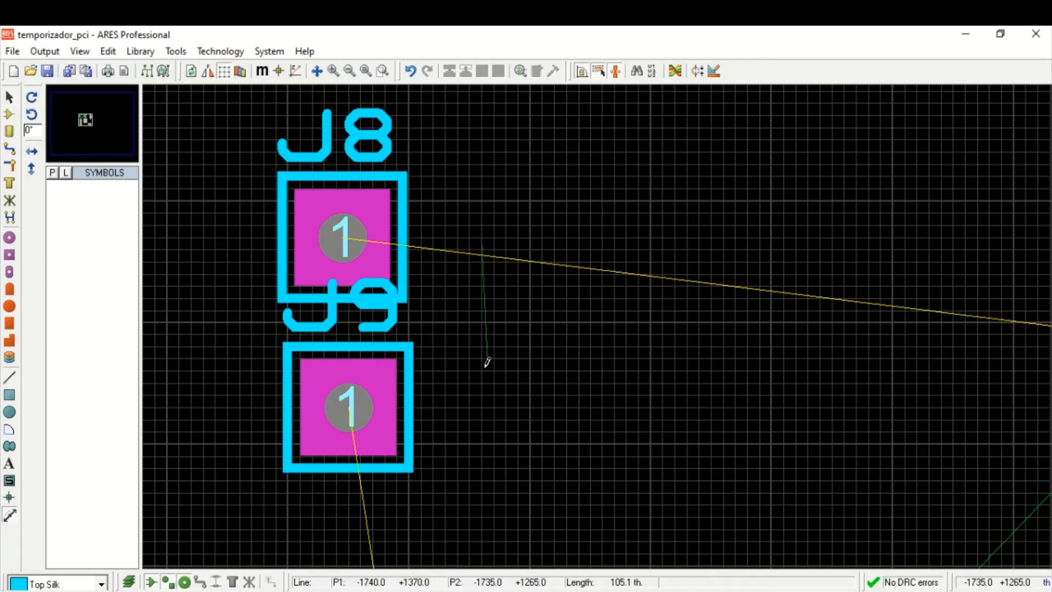
click(484, 408)
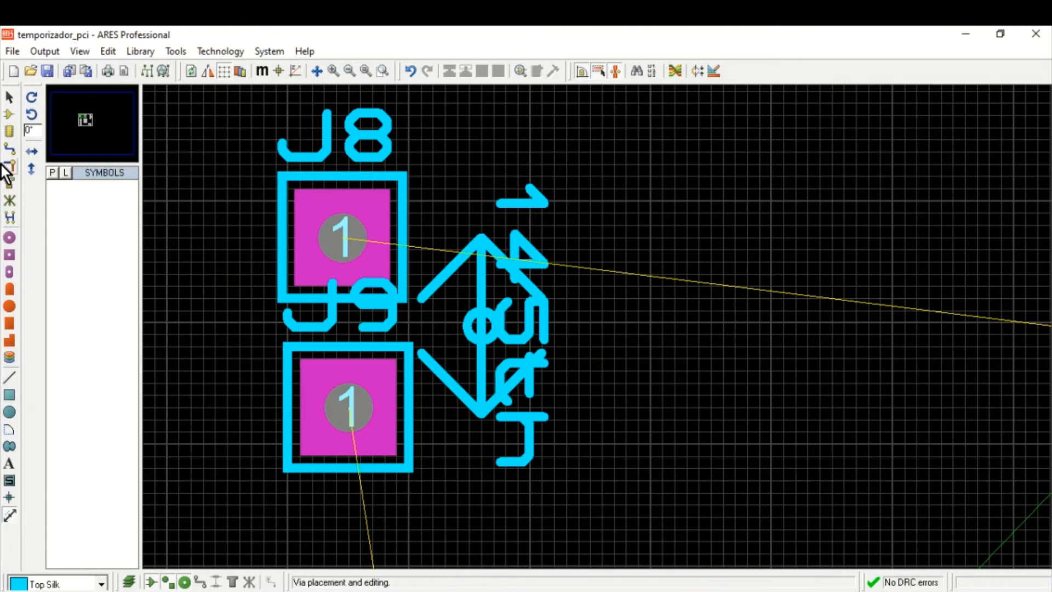
Step: Switch the layout's units to millimetres
key(m)
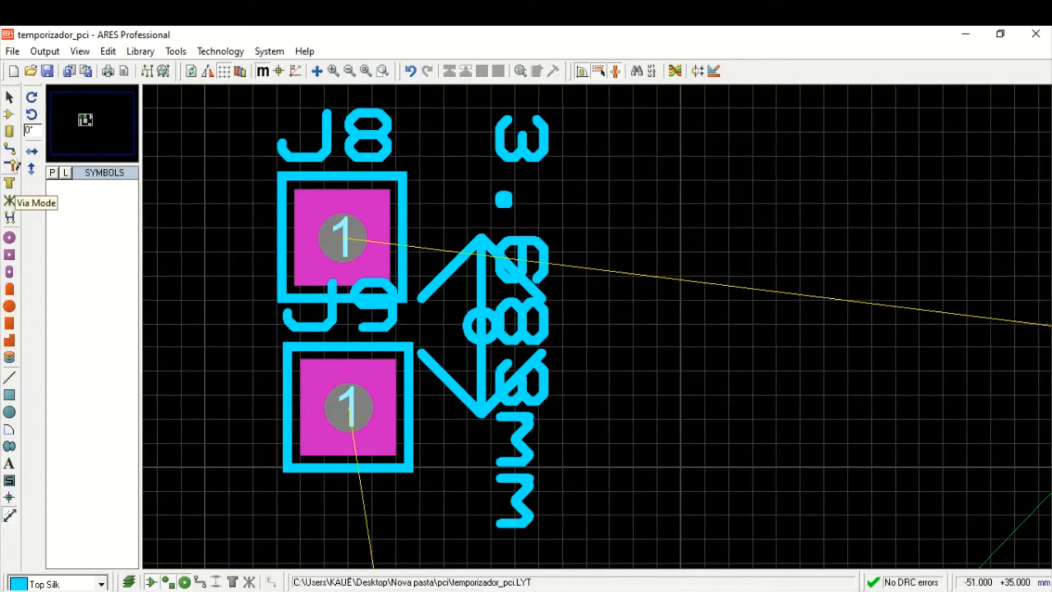
key(ctrl+s)
scroll(738, 280, down, 2)
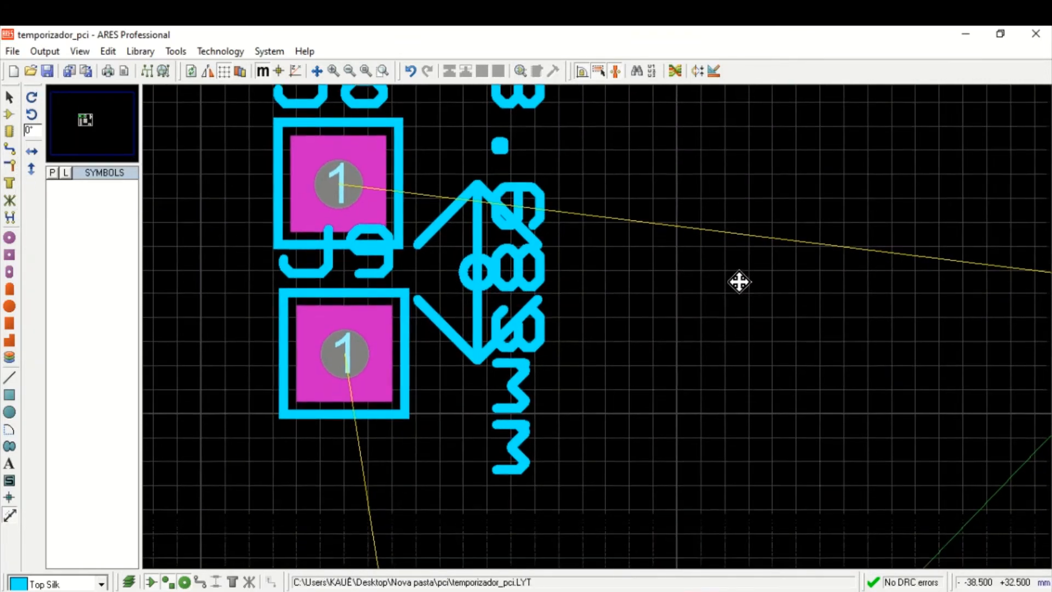
Step: Extend the dimension's lower end to the bottom edge of J9, for a length of about 4.68 mm
click(10, 98)
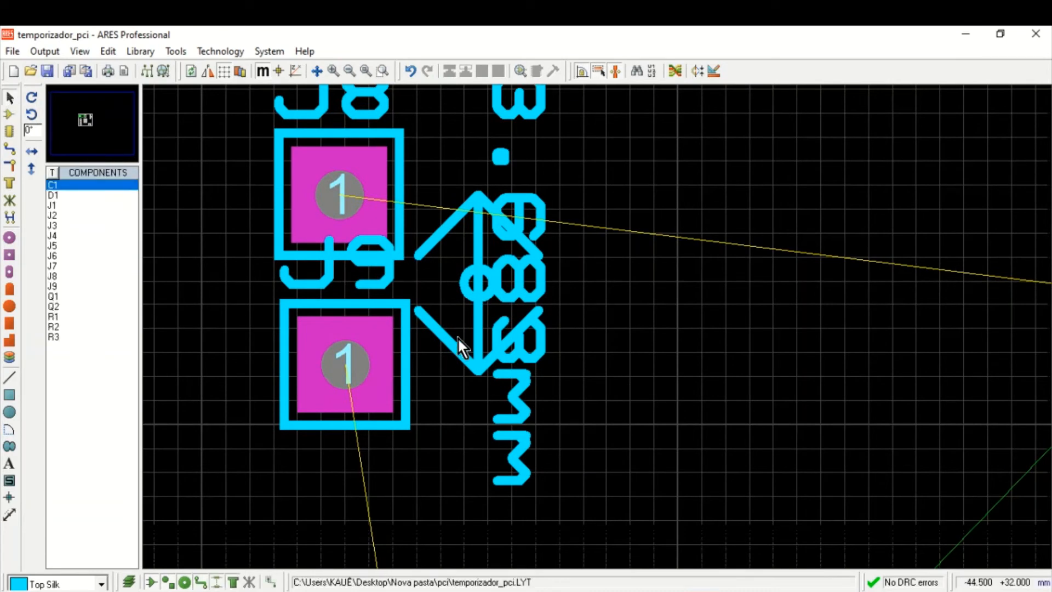
click(479, 353)
drag(474, 374, 479, 422)
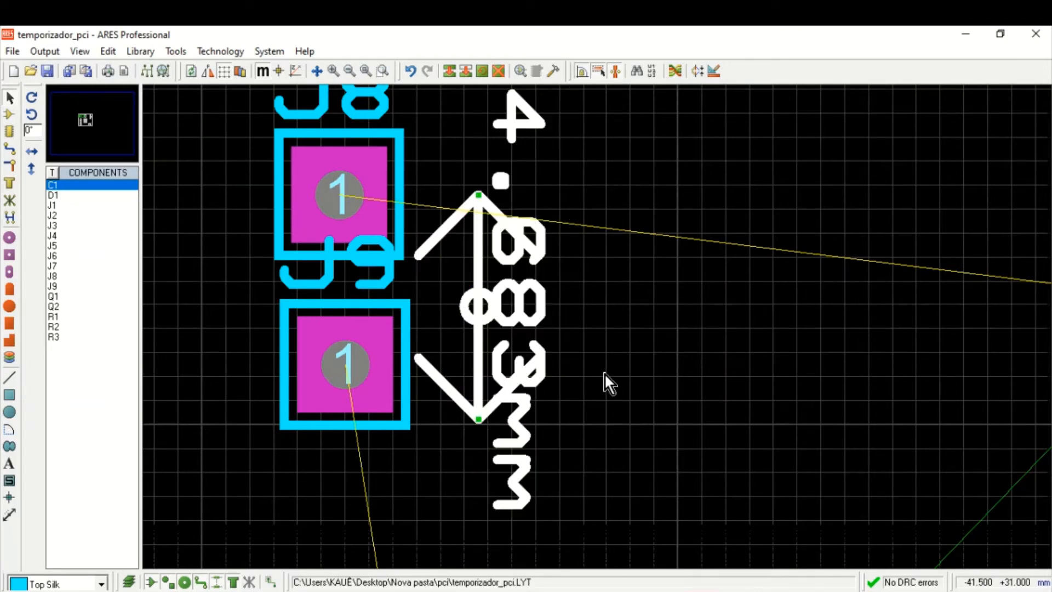
click(606, 374)
Step: Toggle the layout's units between thousandths of an inch and millimetres, finishing in millimetres
scroll(606, 373, down, 2)
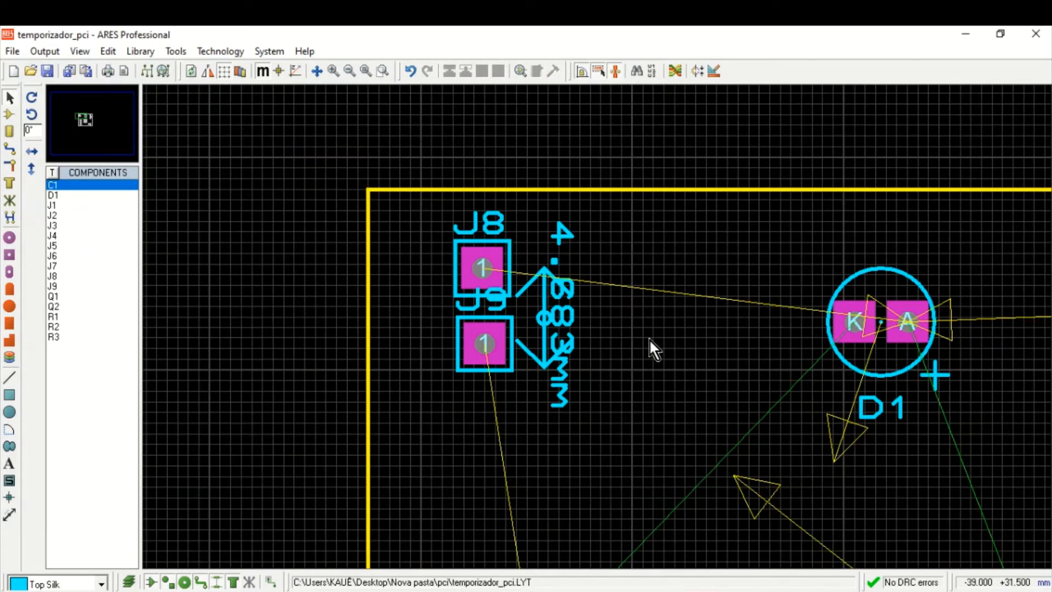
key(m)
key(m)
key(m)
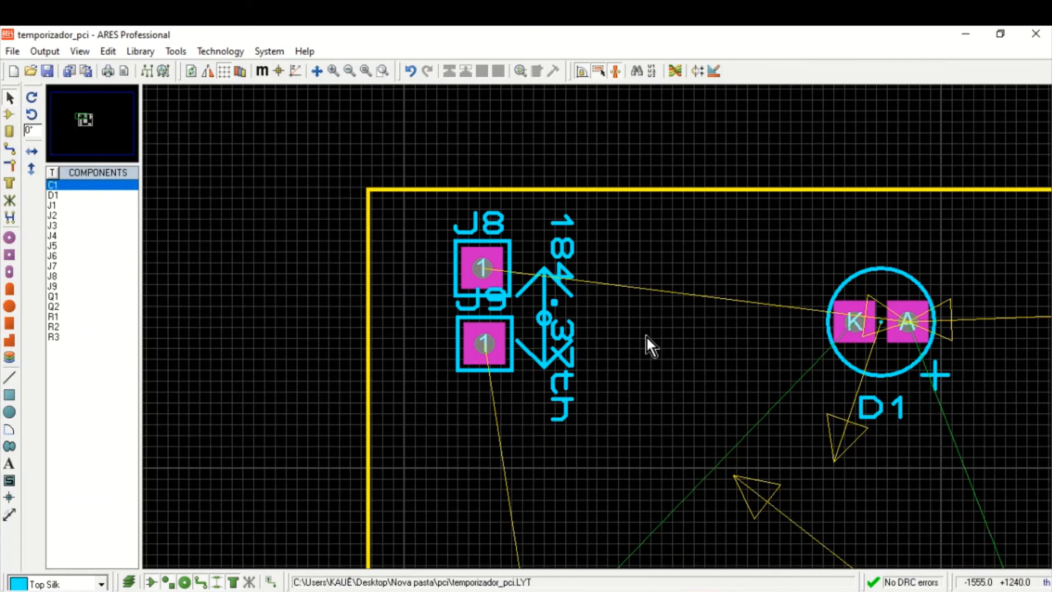
key(m)
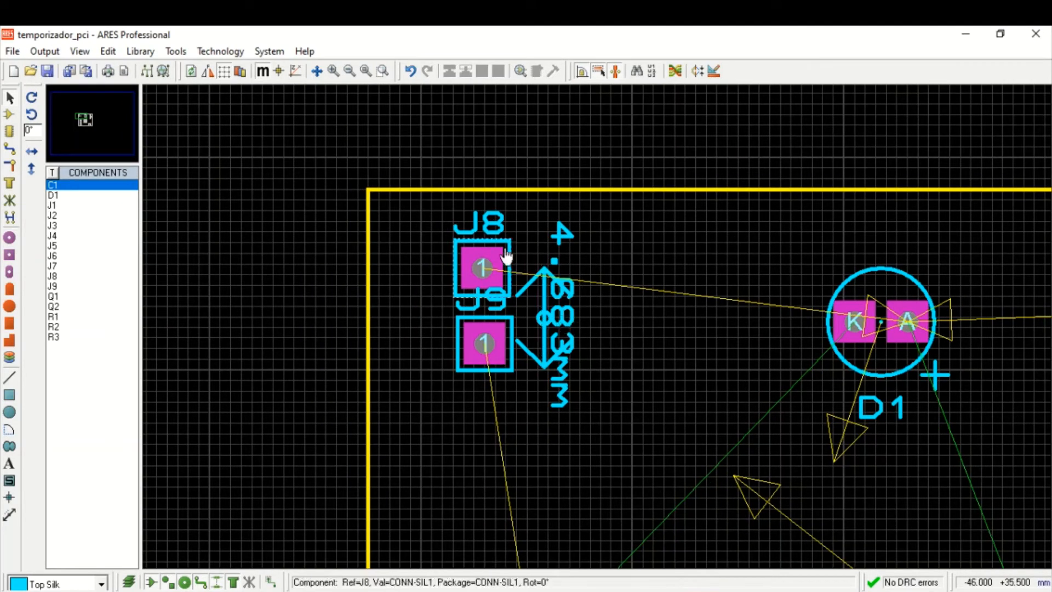
Step: Extend the dimension's upper end to a length of about 5.18 mm, and delete the dimension
click(542, 270)
drag(542, 267, 544, 257)
click(636, 263)
right_click(548, 277)
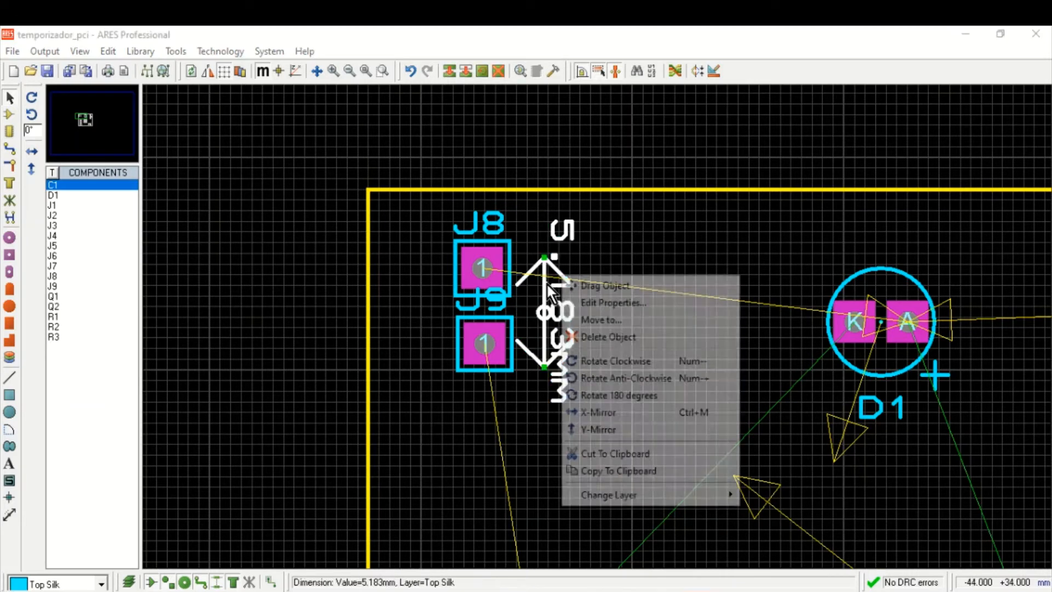
click(558, 317)
Step: Move J9 slightly down below J8, to X -47 mm, Y 31 mm
right_click(482, 344)
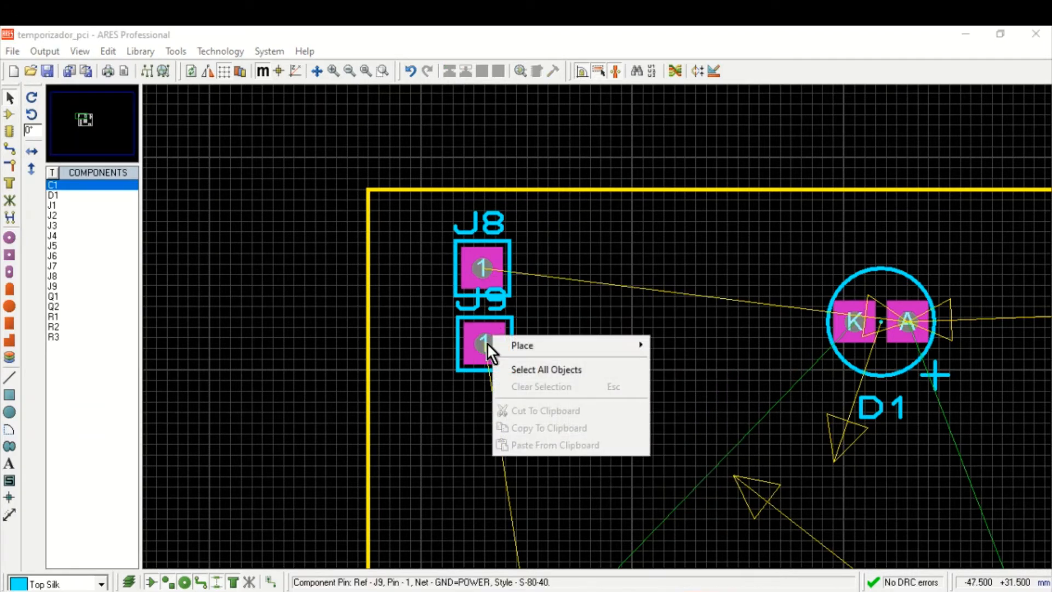
click(507, 294)
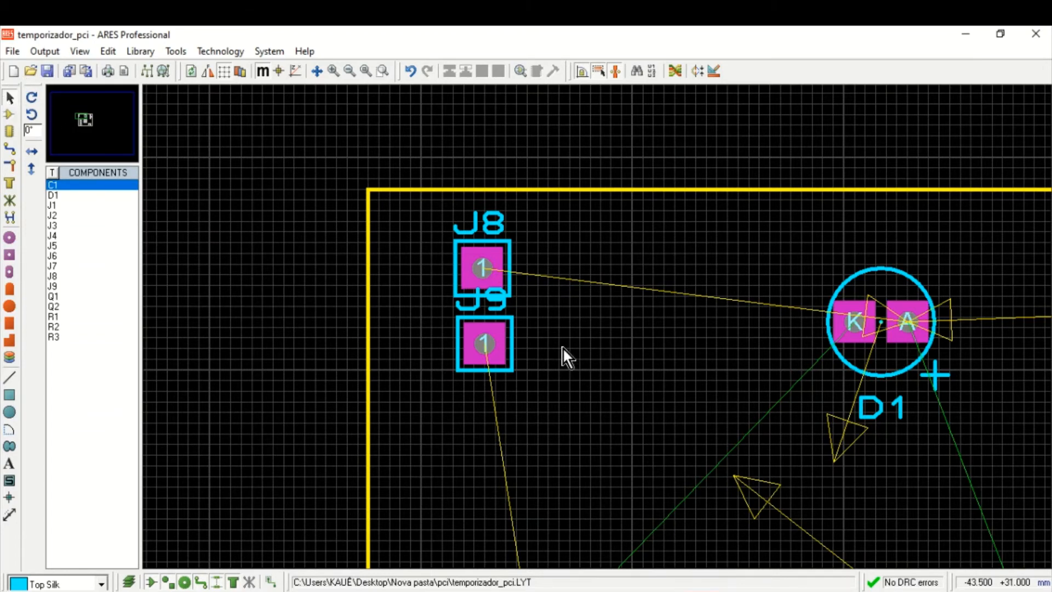
scroll(563, 350, up, 2)
click(420, 318)
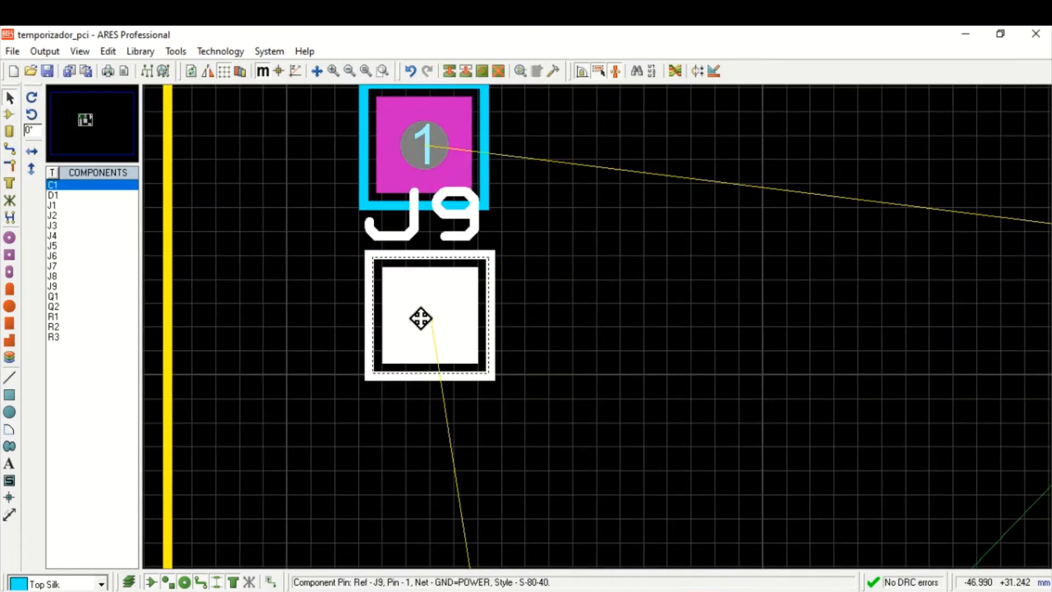
drag(431, 317, 417, 317)
click(417, 320)
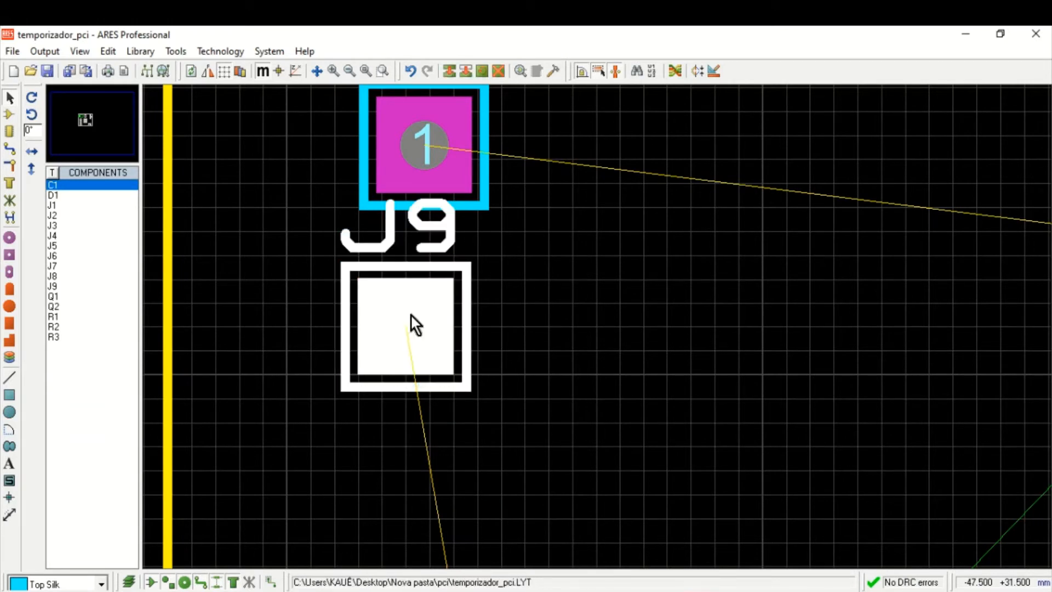
click(412, 315)
click(406, 323)
drag(412, 324, 433, 325)
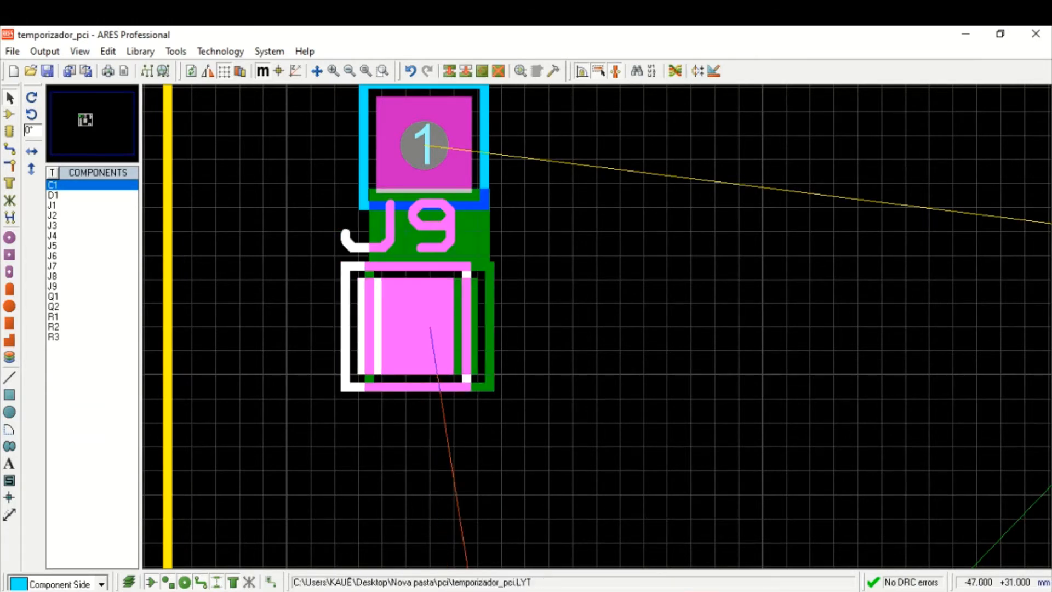
Step: Delete J8 and place it again directly above J9, at X -47 mm, Y 35 mm
click(425, 145)
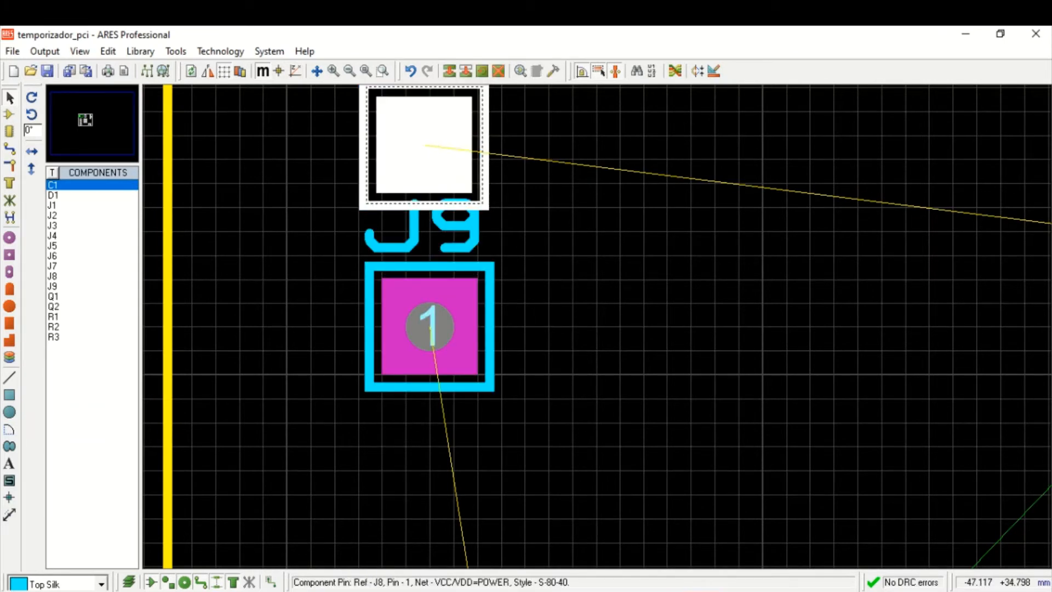
drag(425, 146, 469, 151)
right_click(469, 151)
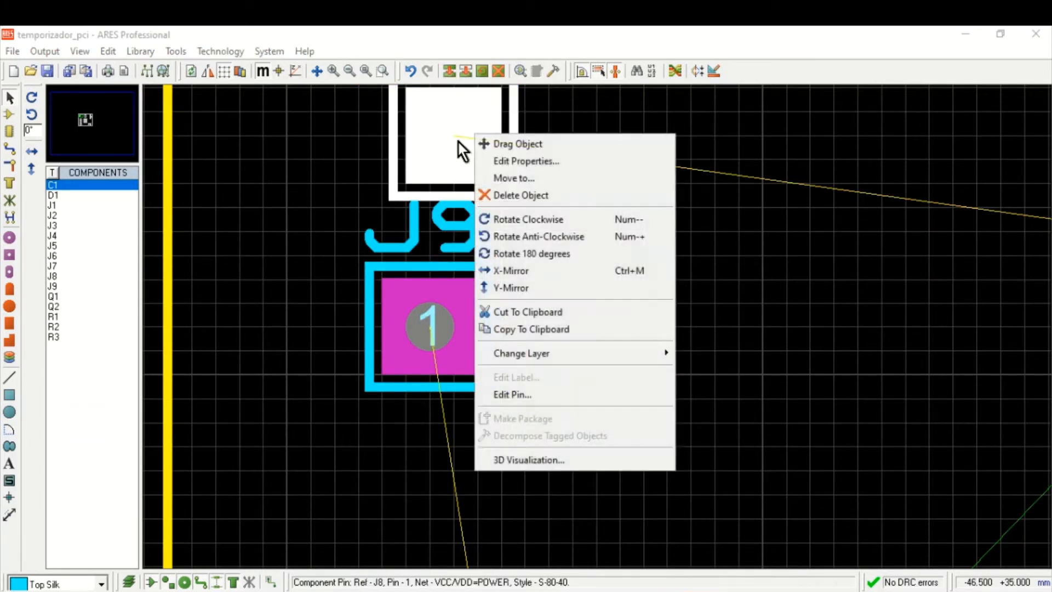
click(496, 195)
click(9, 115)
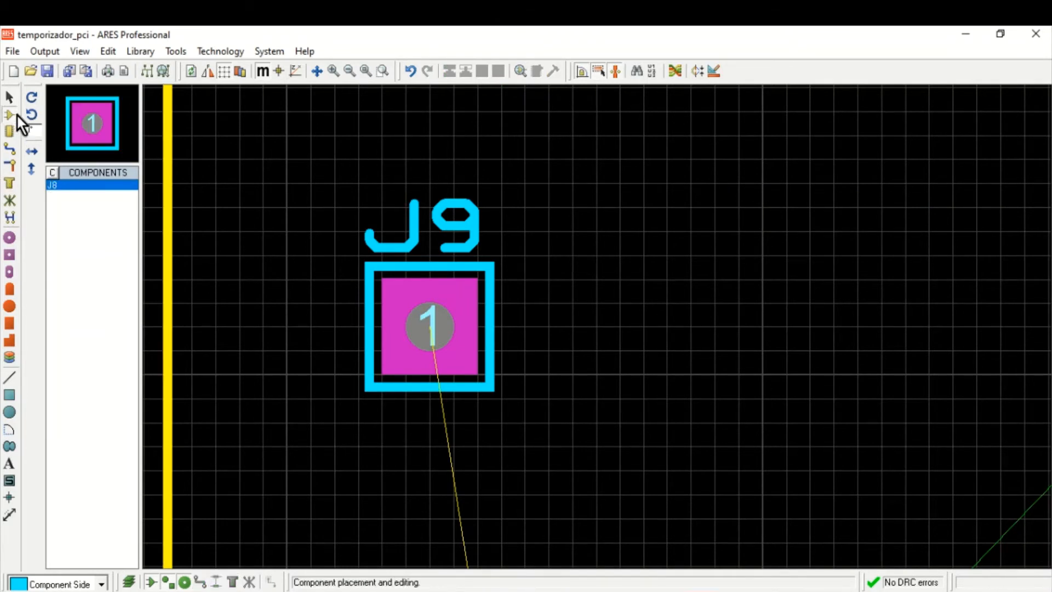
click(53, 184)
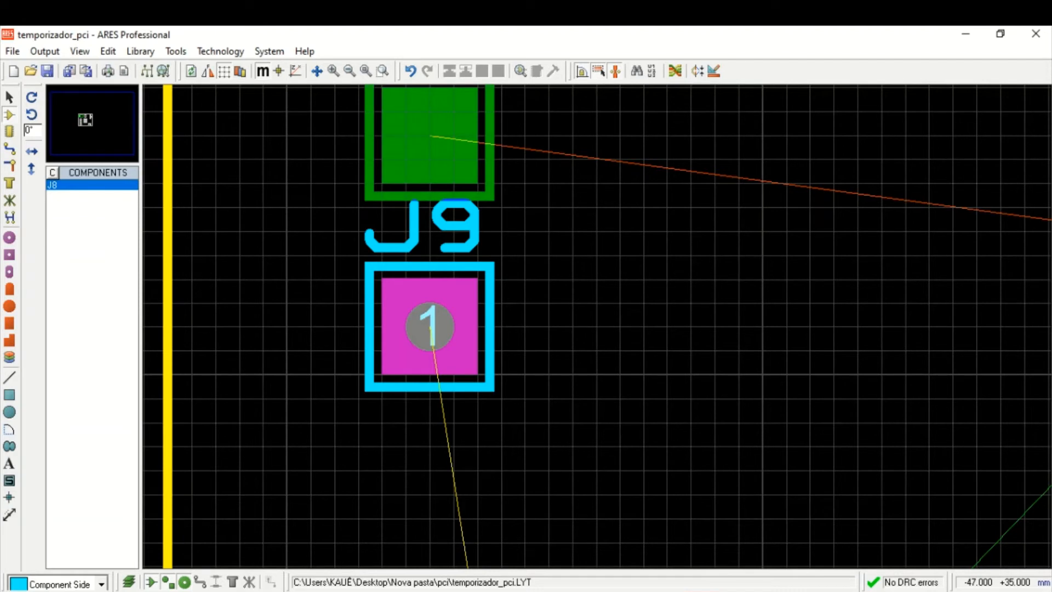
click(430, 136)
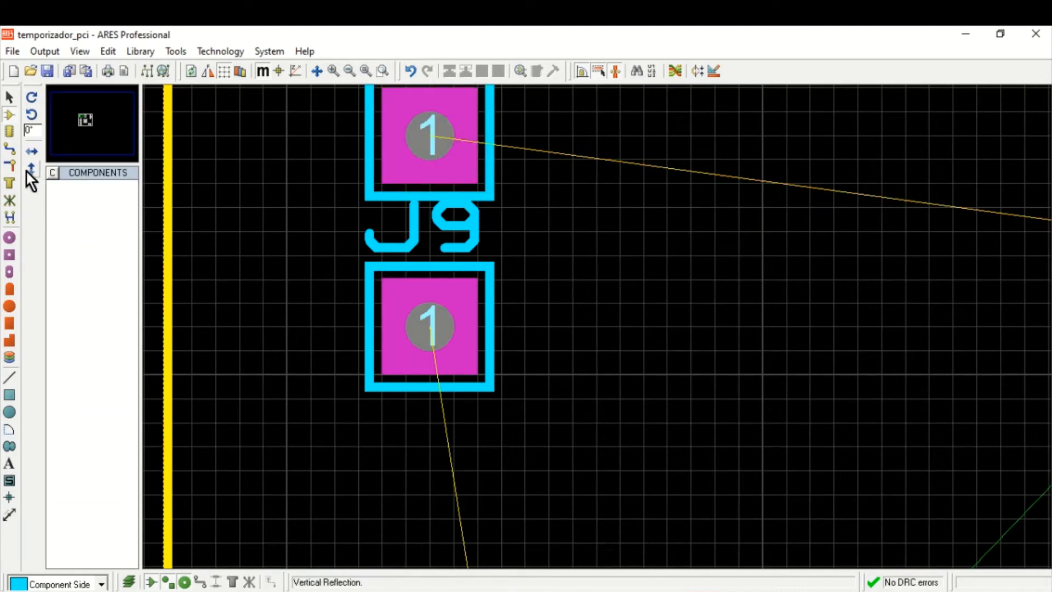
Step: Dimension the vertical distance between the pad centres of J9 and J8 on the Top Silk layer
click(10, 514)
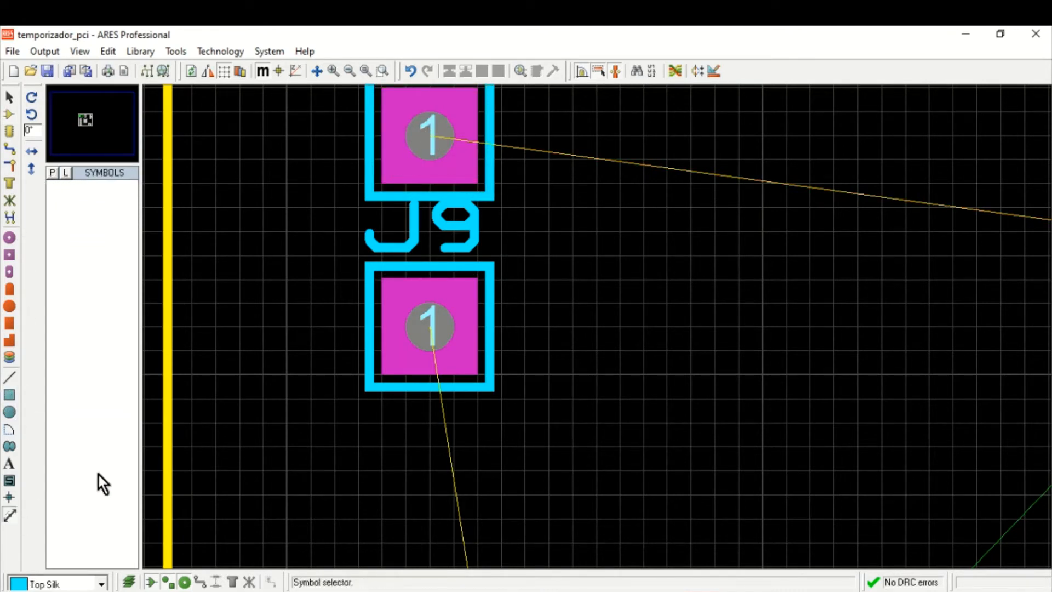
click(432, 322)
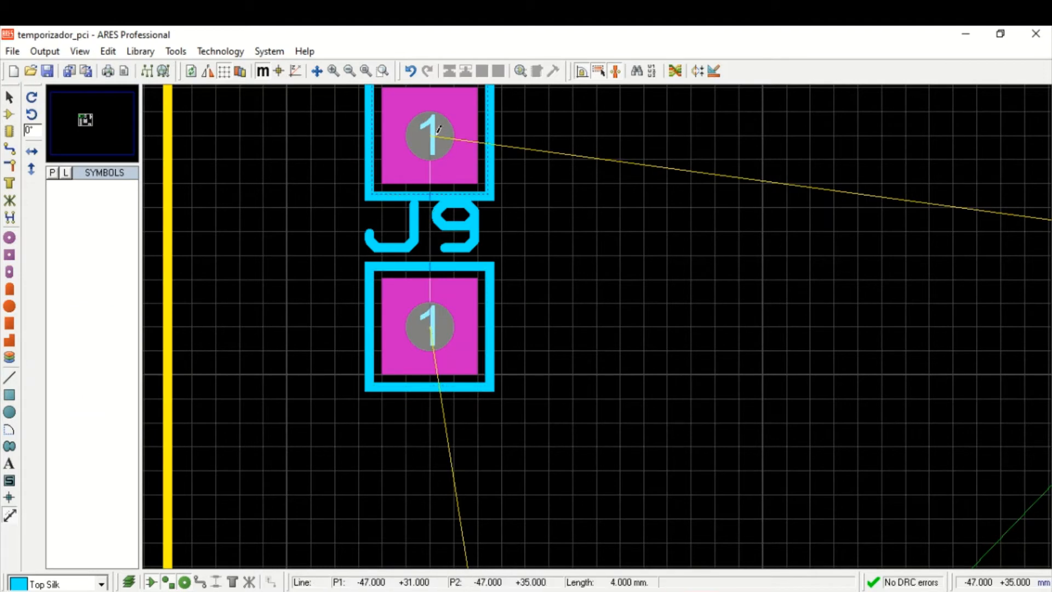
click(438, 128)
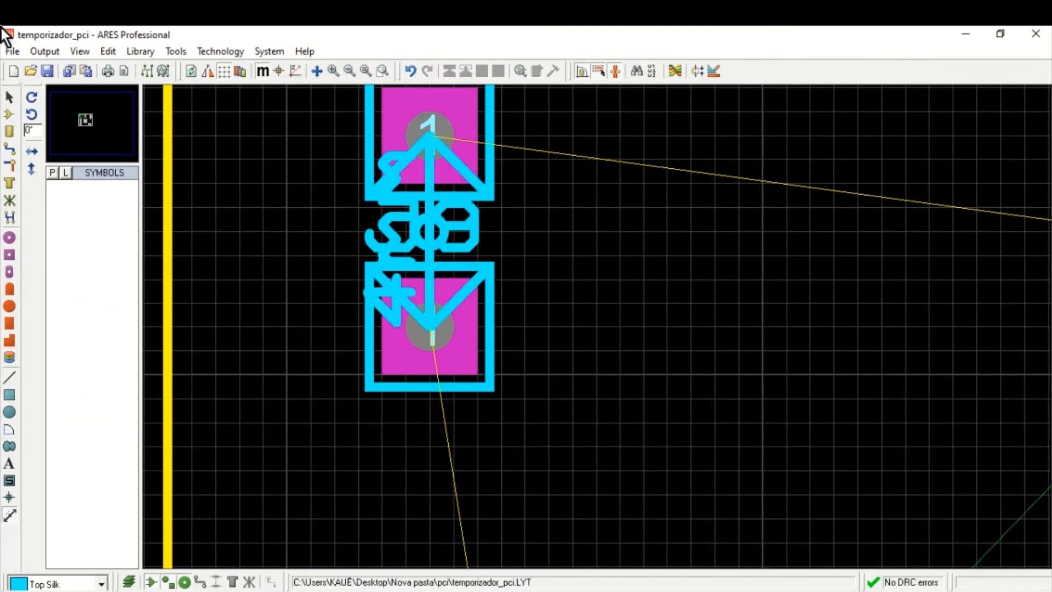
Step: Move the dimension's length label out to the right of the J8 and J9 connectors
click(9, 98)
click(438, 249)
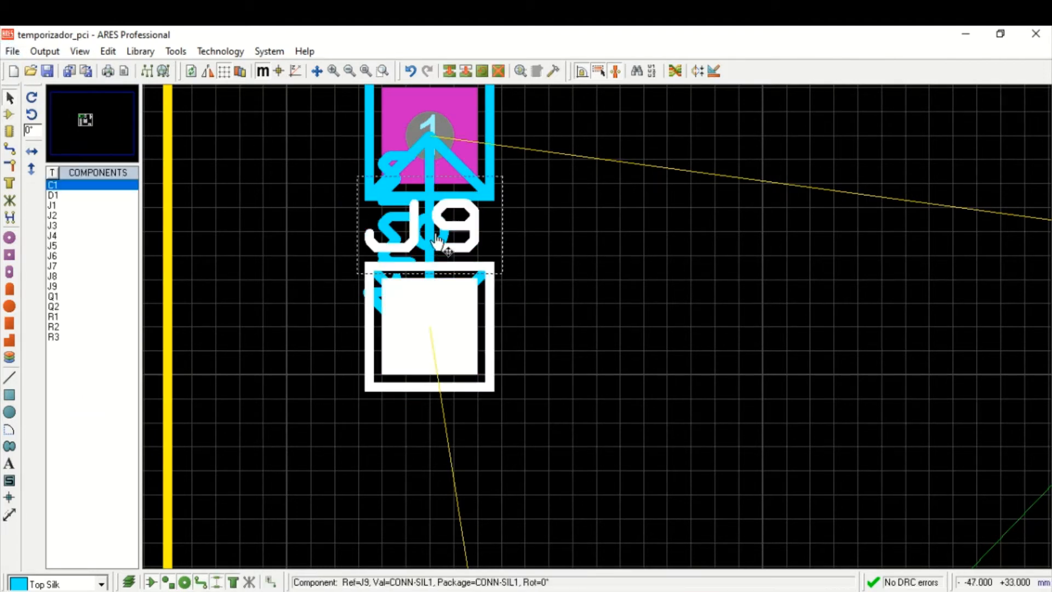
click(384, 204)
key(Escape)
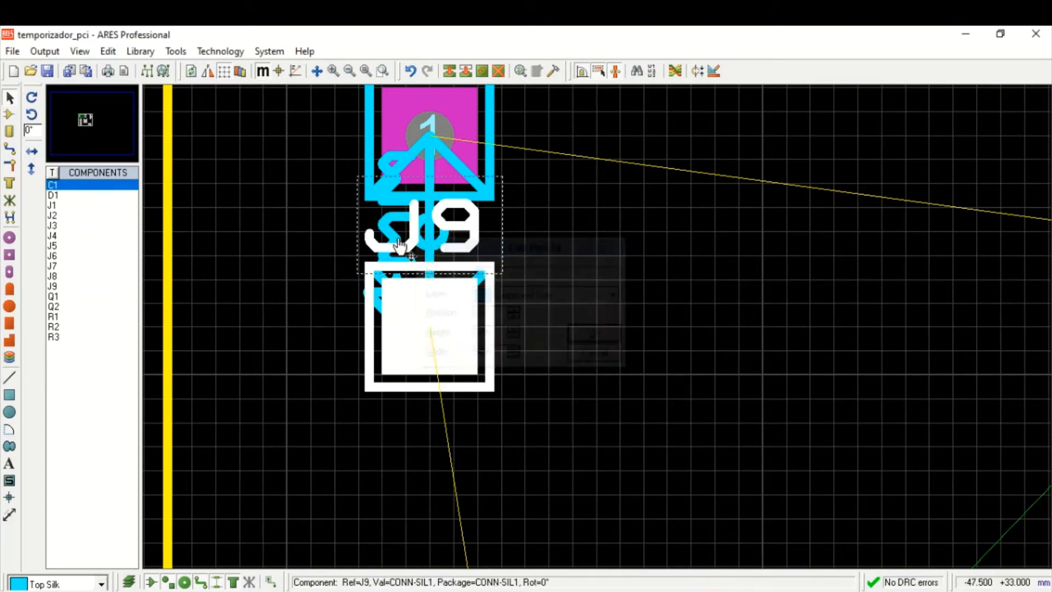
click(341, 233)
click(390, 313)
drag(388, 312, 580, 315)
click(691, 328)
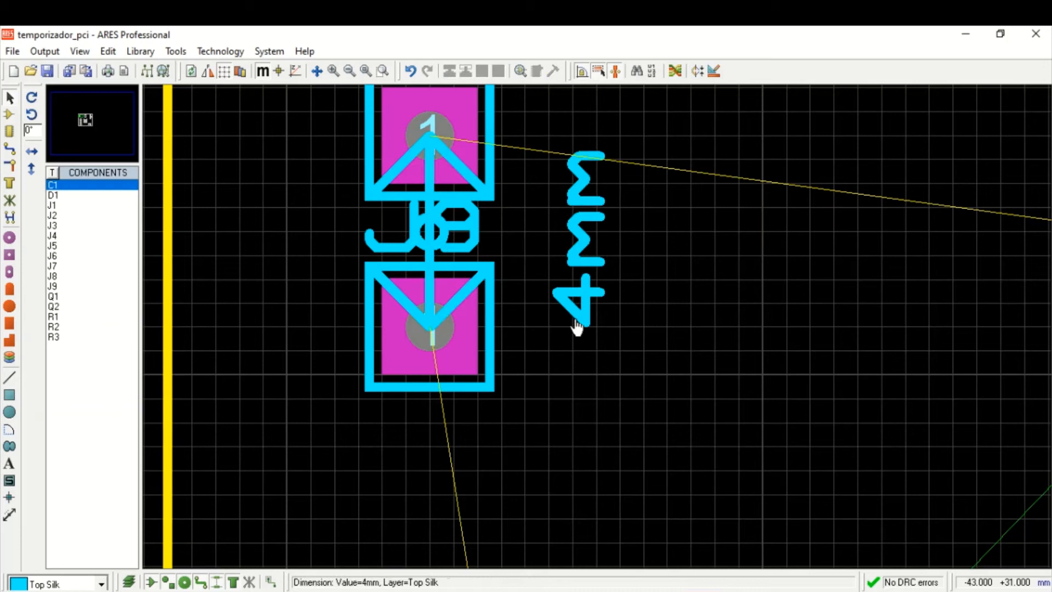
Step: Move J9 1 mm further down from J8, to X -47 mm, Y 30 mm
click(437, 342)
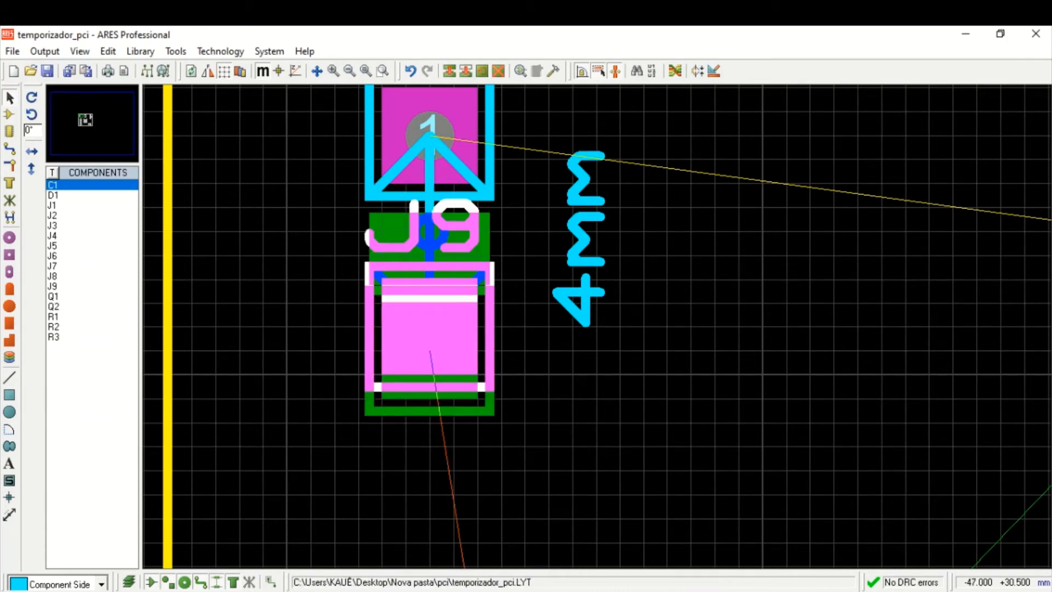
drag(435, 363, 435, 387)
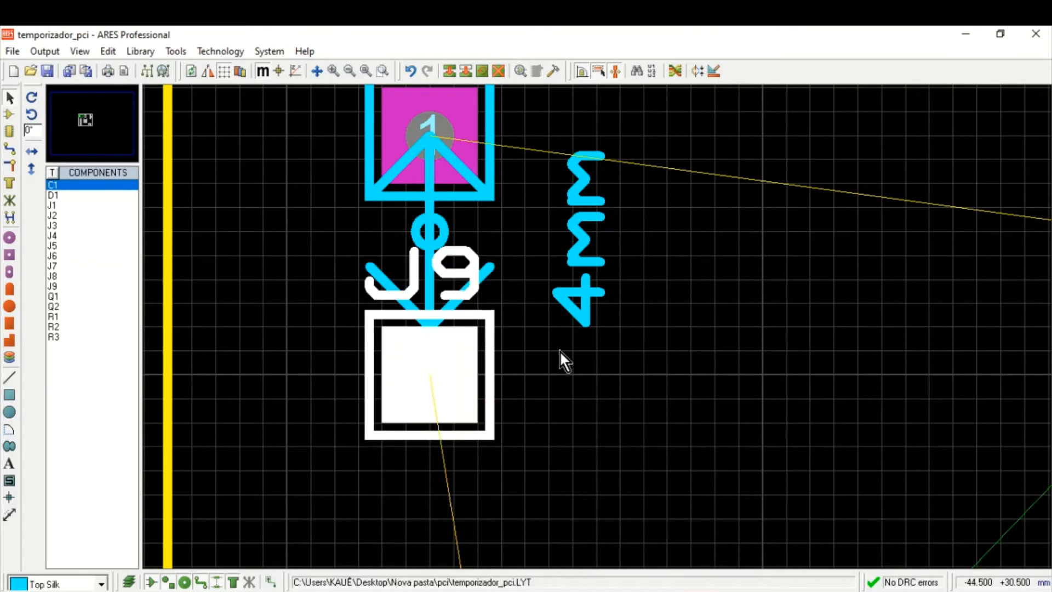
click(560, 350)
Step: Extend the dimension's lower end down to J9's pad centre, for a length of 5 mm
click(587, 310)
drag(425, 325, 430, 375)
click(583, 382)
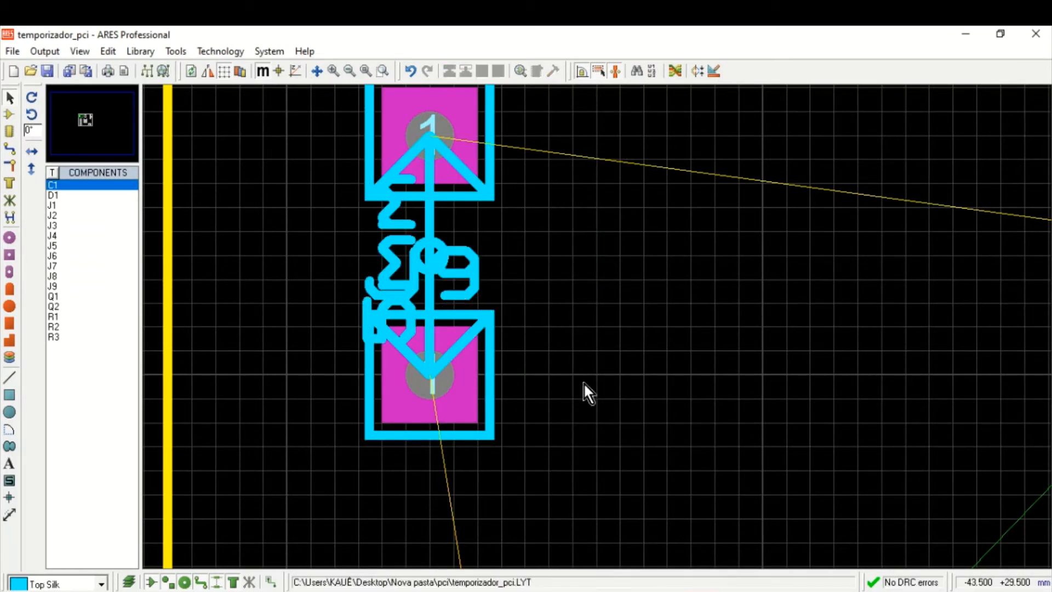
Step: Move the dimension's label clear of the two connectors, and delete the dimension
click(369, 320)
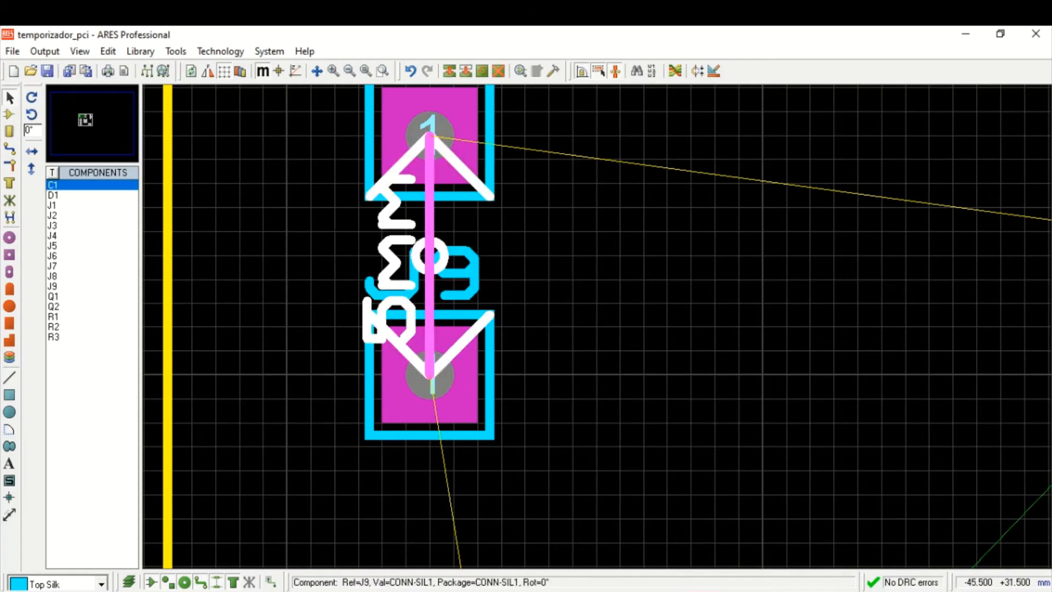
drag(369, 320, 635, 330)
click(636, 331)
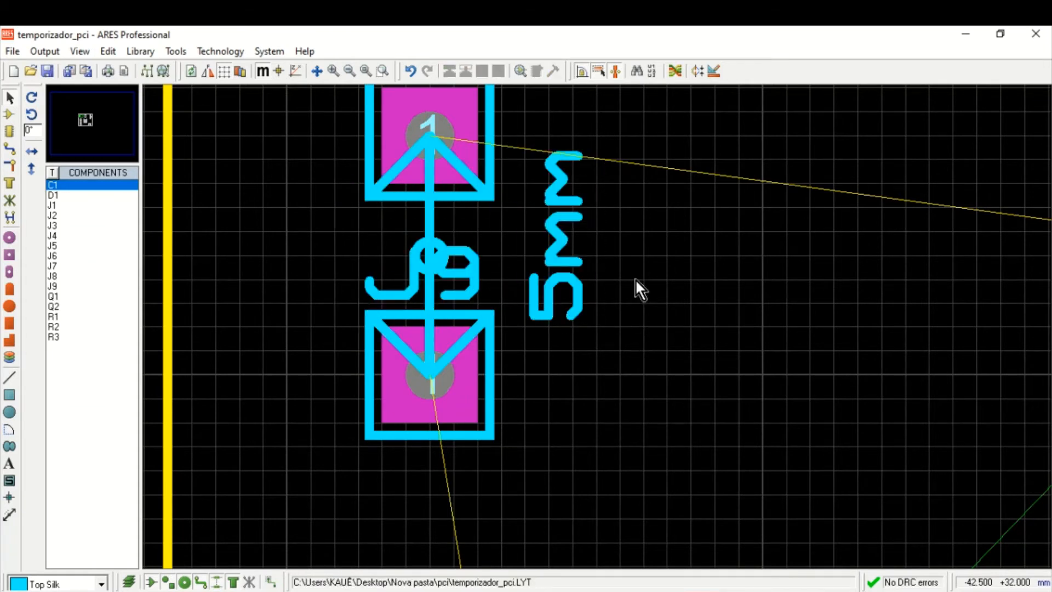
right_click(551, 253)
right_click(551, 253)
Step: Move J8 and J9 together slightly down and towards the board's left edge, level with J5 and J6
scroll(563, 262, down, 3)
middle_click(620, 309)
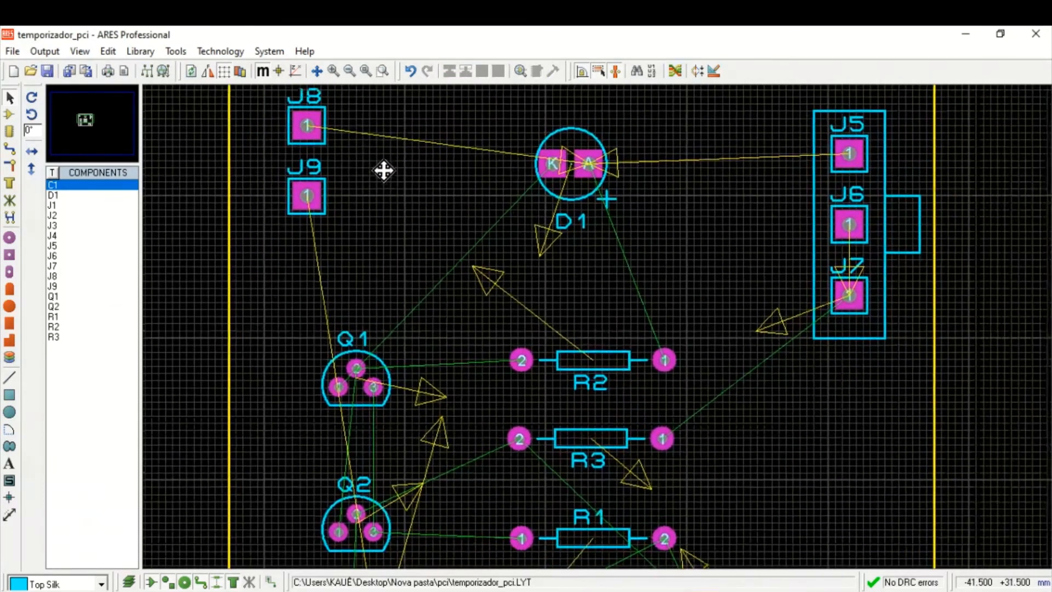
click(395, 186)
scroll(406, 216, down, 1)
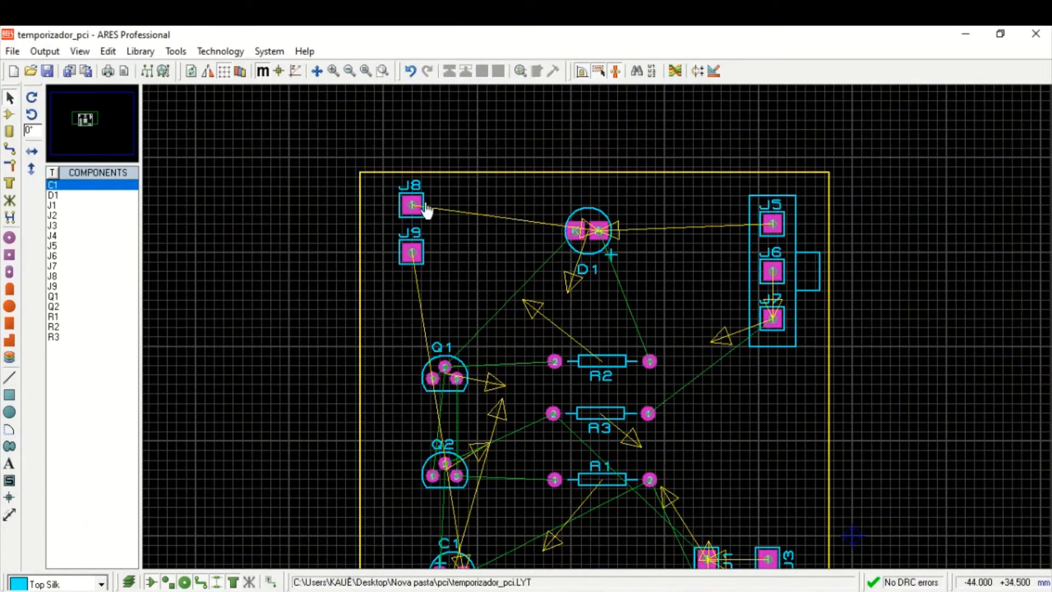
drag(374, 188, 449, 267)
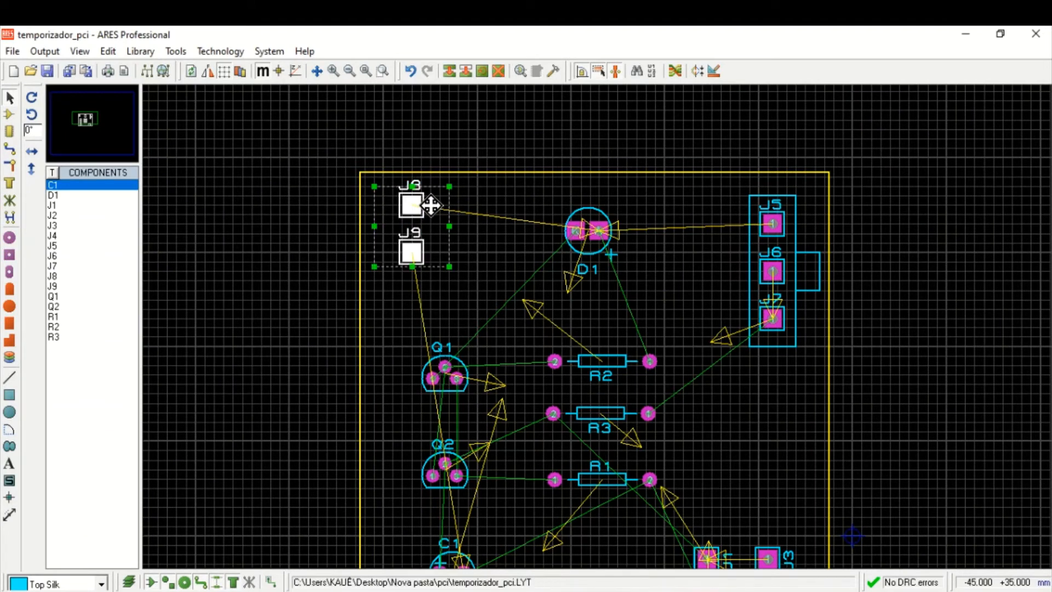
drag(419, 226, 421, 227)
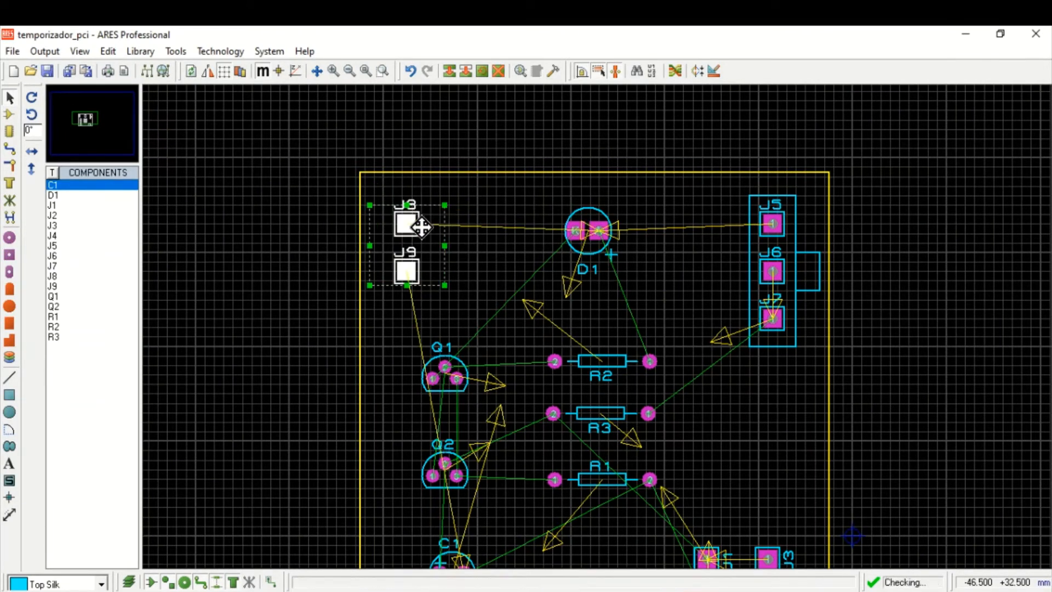
click(493, 251)
scroll(498, 255, up, 3)
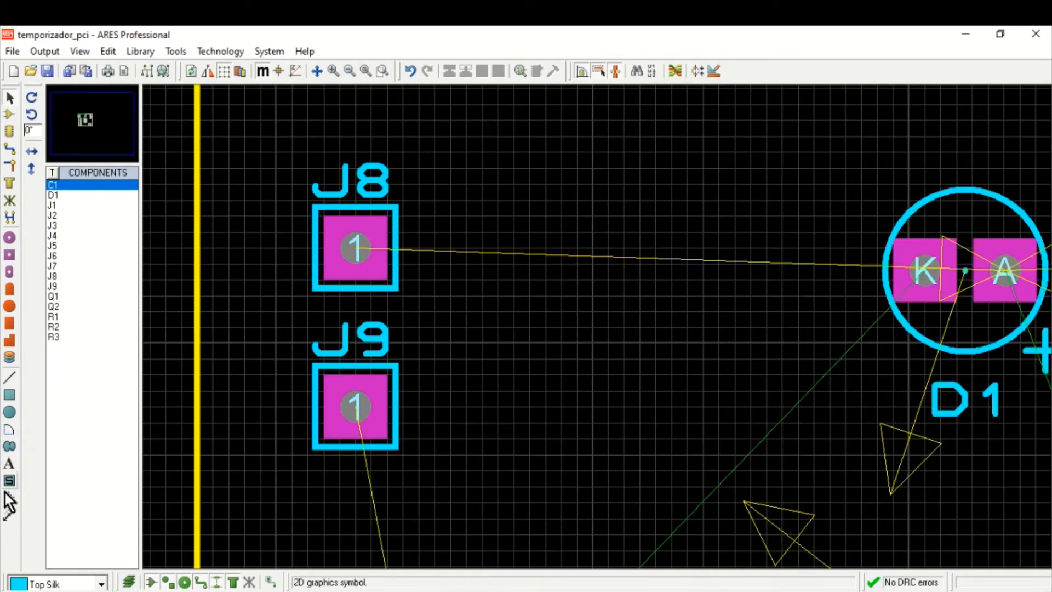
click(9, 478)
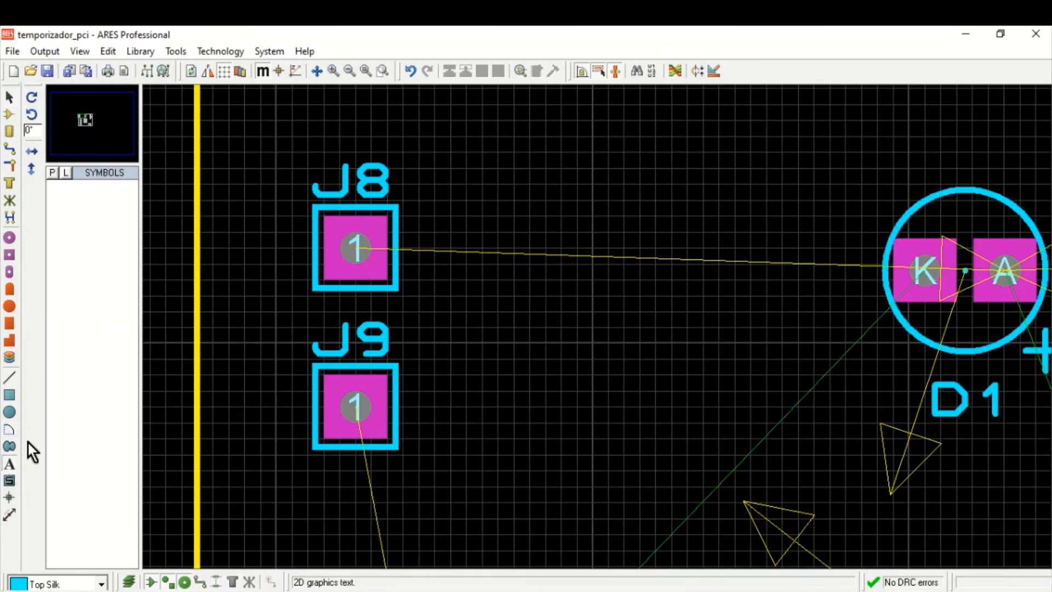
click(425, 232)
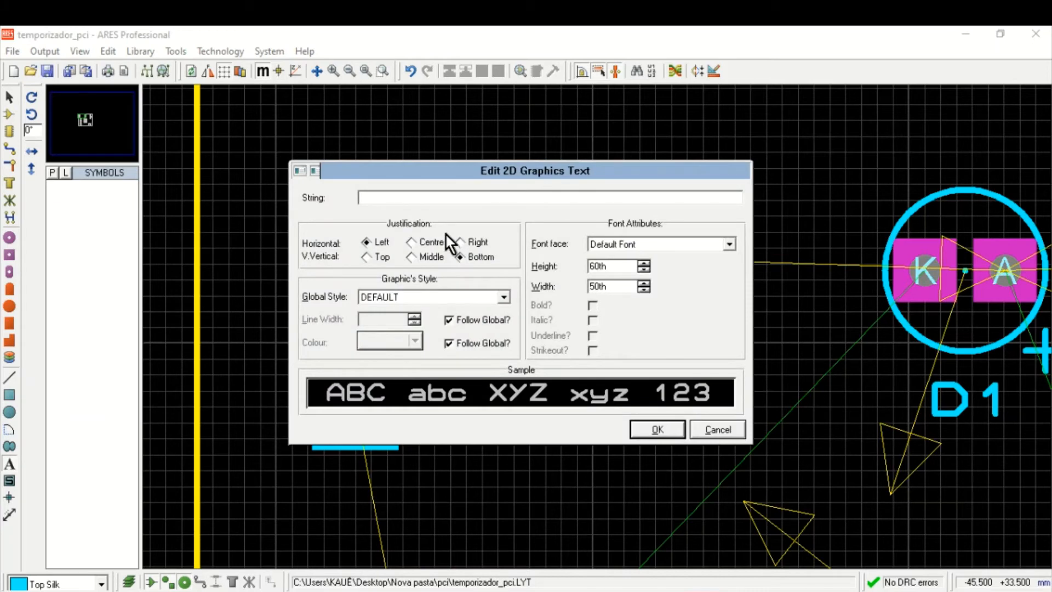
key(Escape)
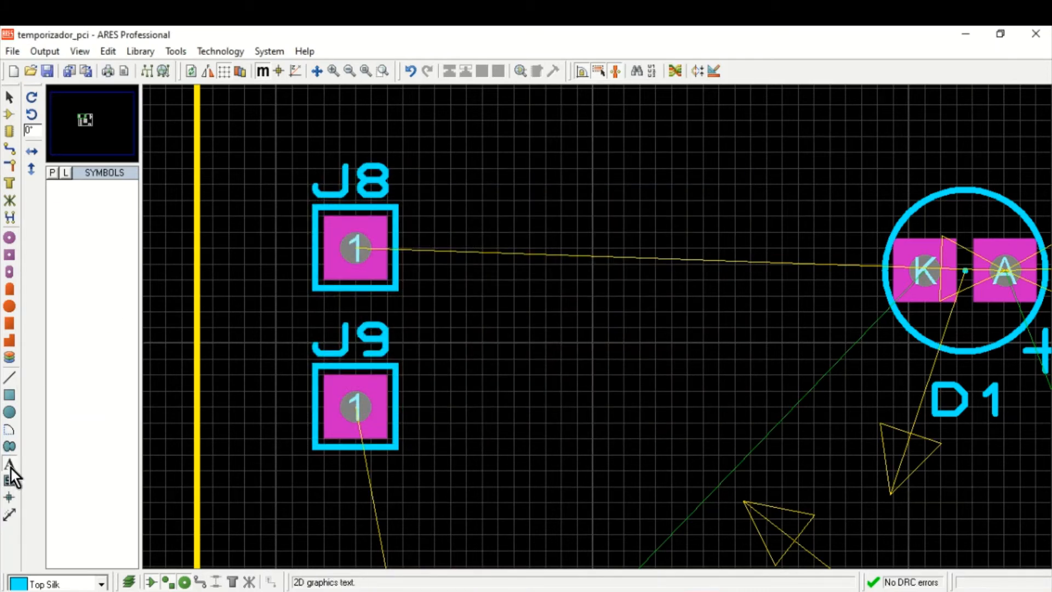
Step: Add the Top Silk text "VCC (+)" and position it just right of J8, level with its pad
click(9, 464)
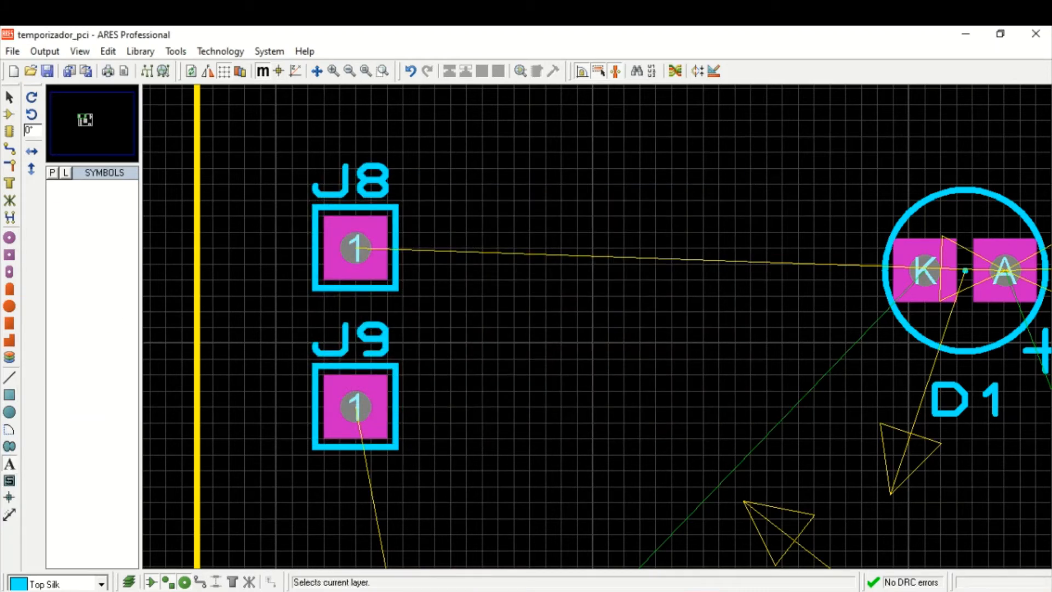
click(448, 228)
text(V)
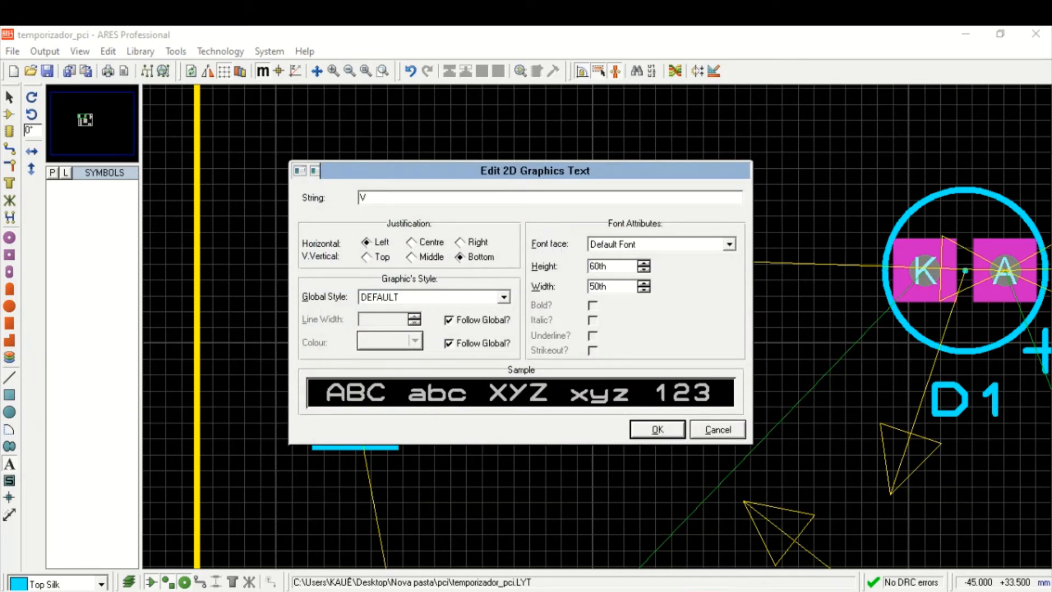
text(CC (+))
click(660, 428)
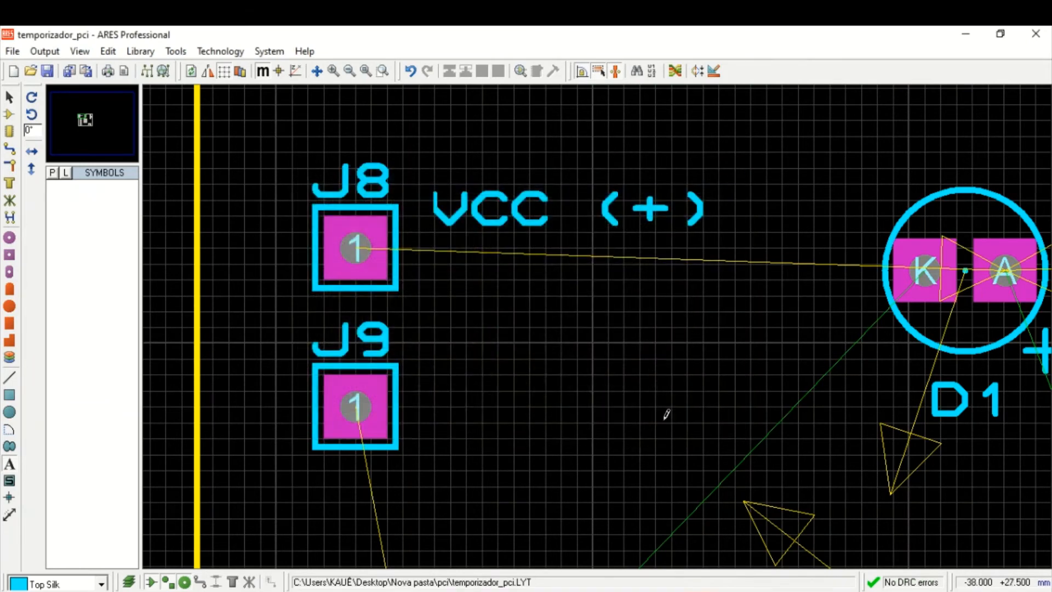
click(10, 98)
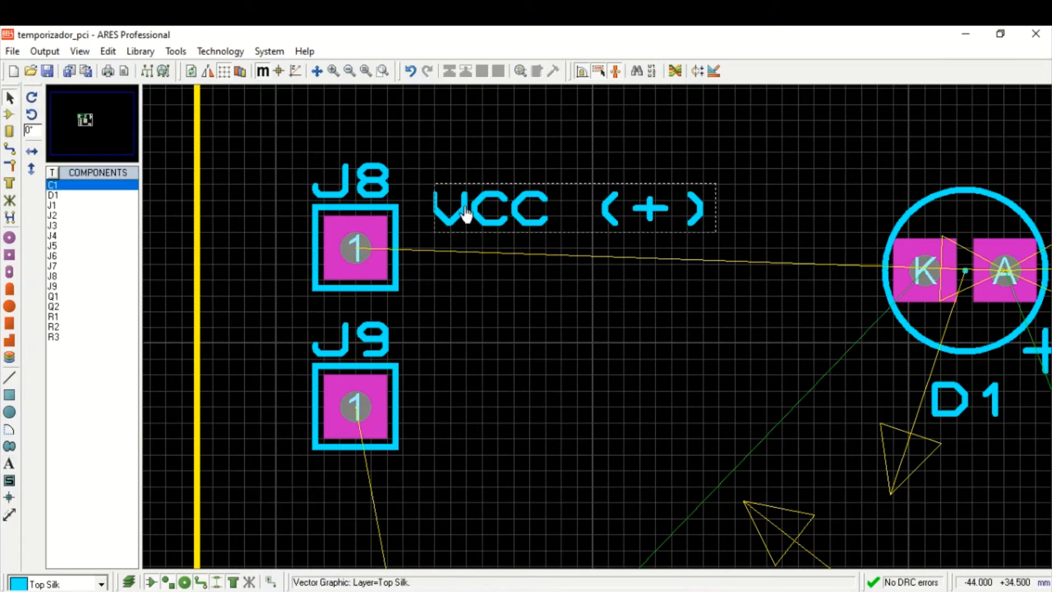
click(497, 222)
drag(506, 223, 490, 255)
click(502, 330)
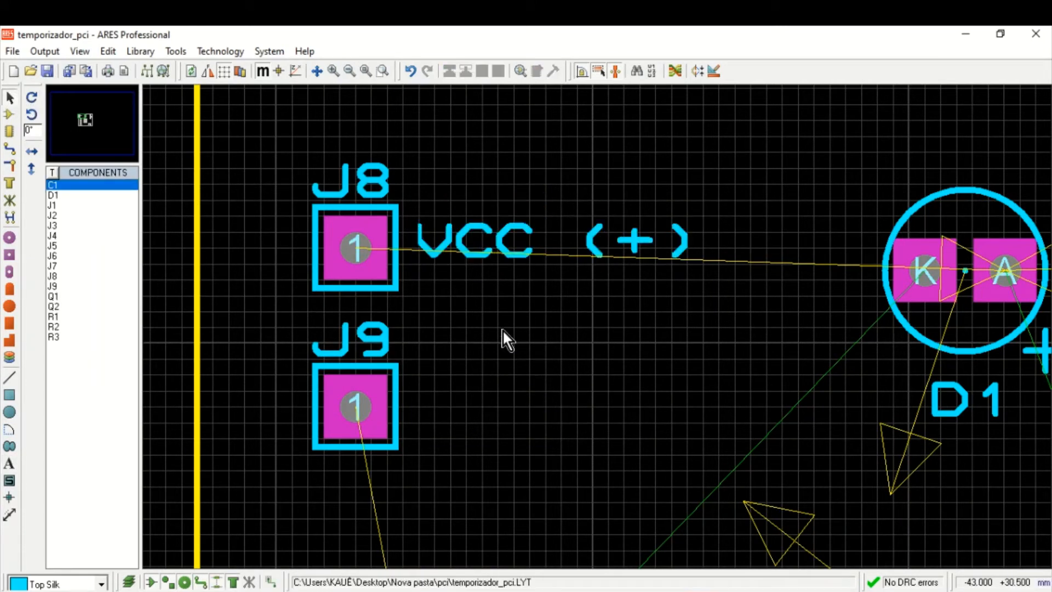
Step: Add the Top Silk text "GND (-)" and position it just right of J9, level with its pad
click(9, 481)
click(486, 403)
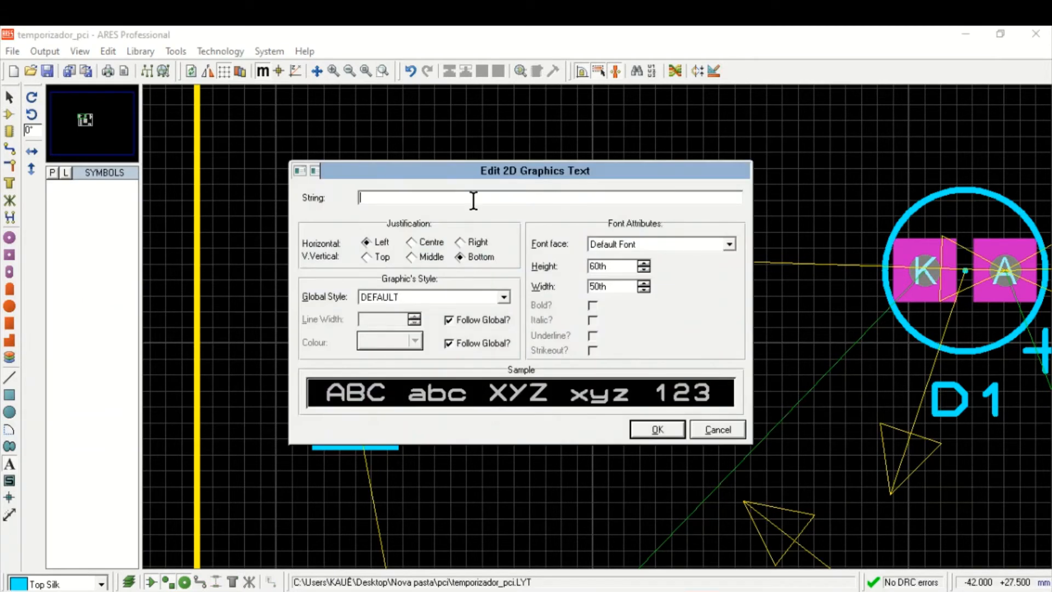
text(GND (-))
click(676, 425)
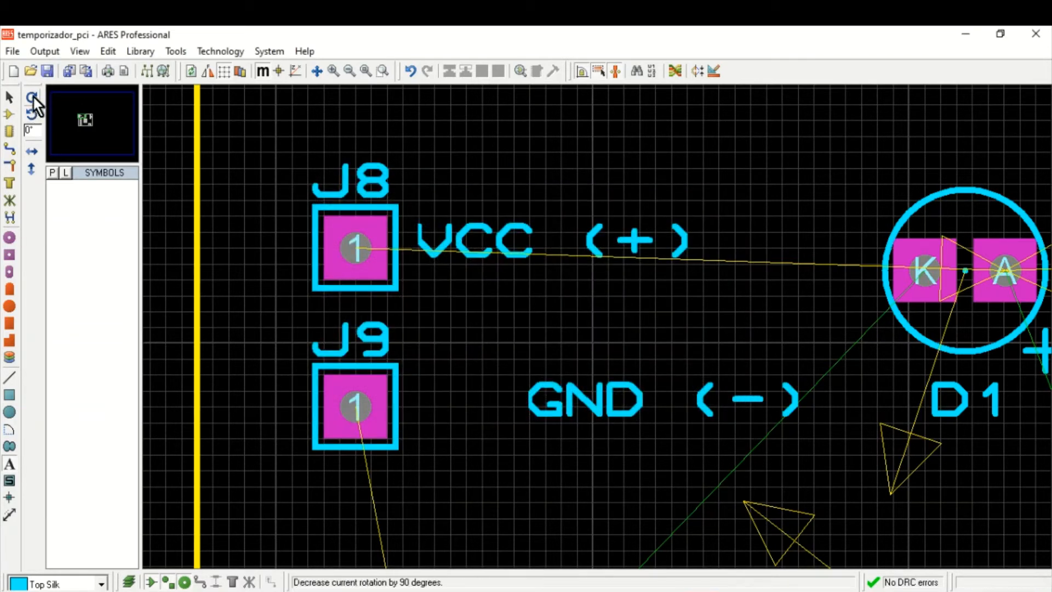
click(9, 97)
drag(615, 404, 504, 404)
click(542, 460)
Step: Review the whole board layout, checking the component arrangement and the connector labels inside the board edge
scroll(569, 450, down, 4)
middle_click(677, 472)
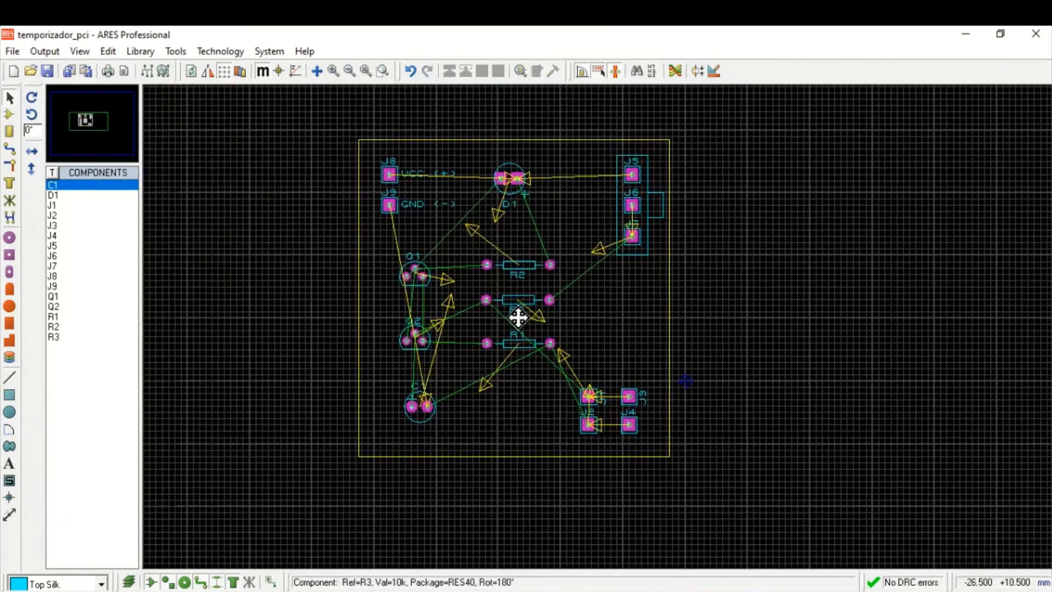
click(518, 319)
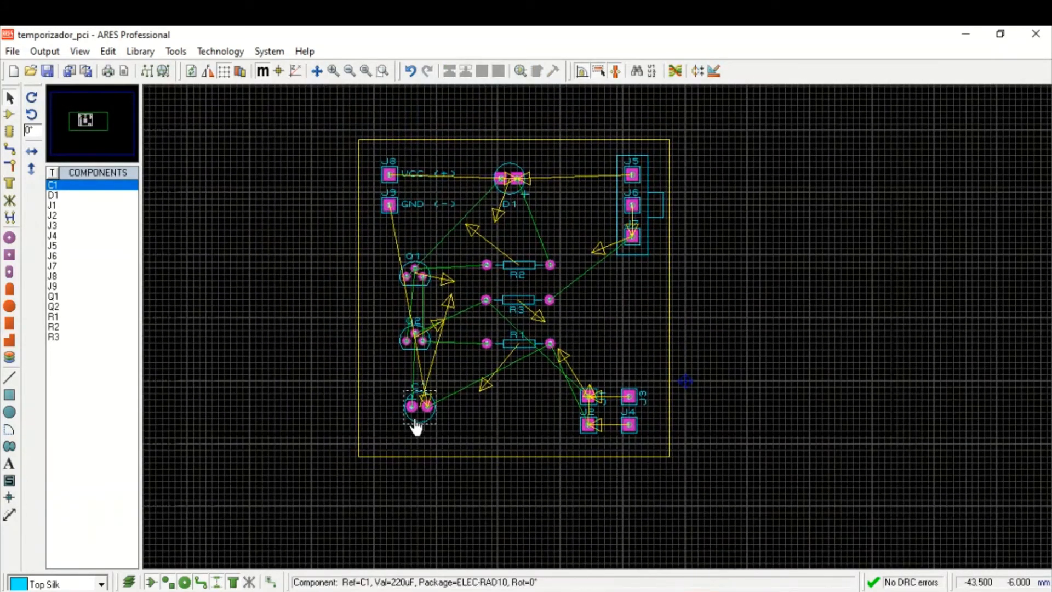
scroll(427, 413, up, 1)
scroll(597, 327, down, 1)
drag(509, 186, 470, 205)
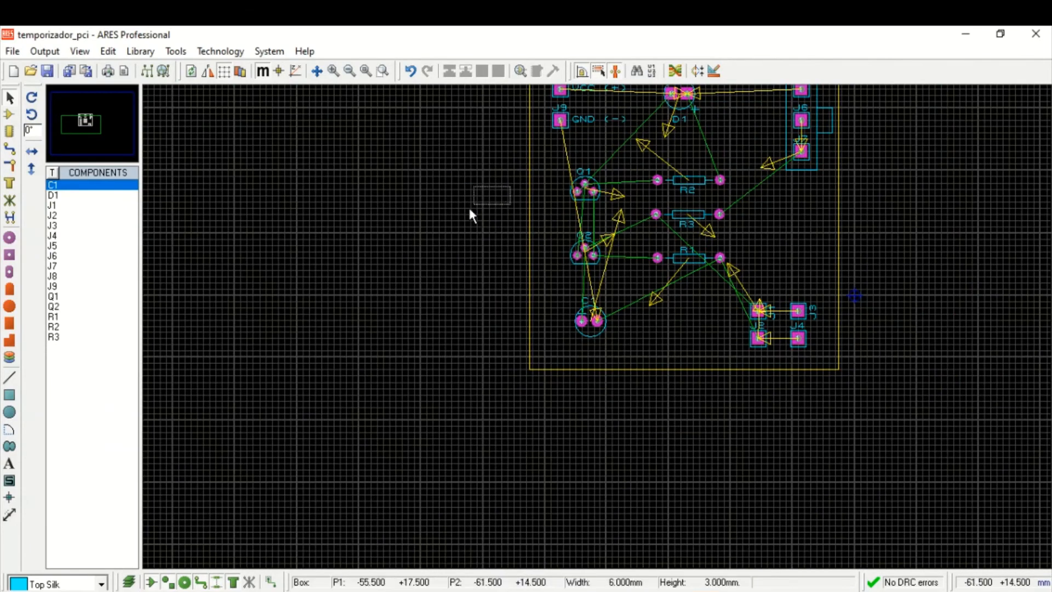
middle_click(533, 211)
click(332, 286)
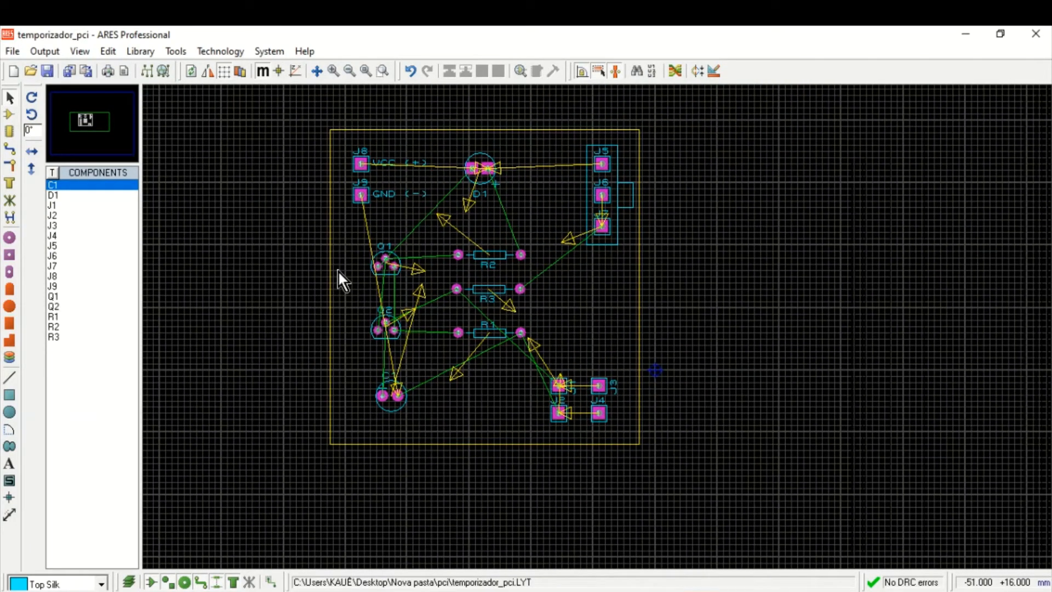
Step: Inspect the board in 3D visualization from above and from the front, and hide the components to show the bare board
click(46, 51)
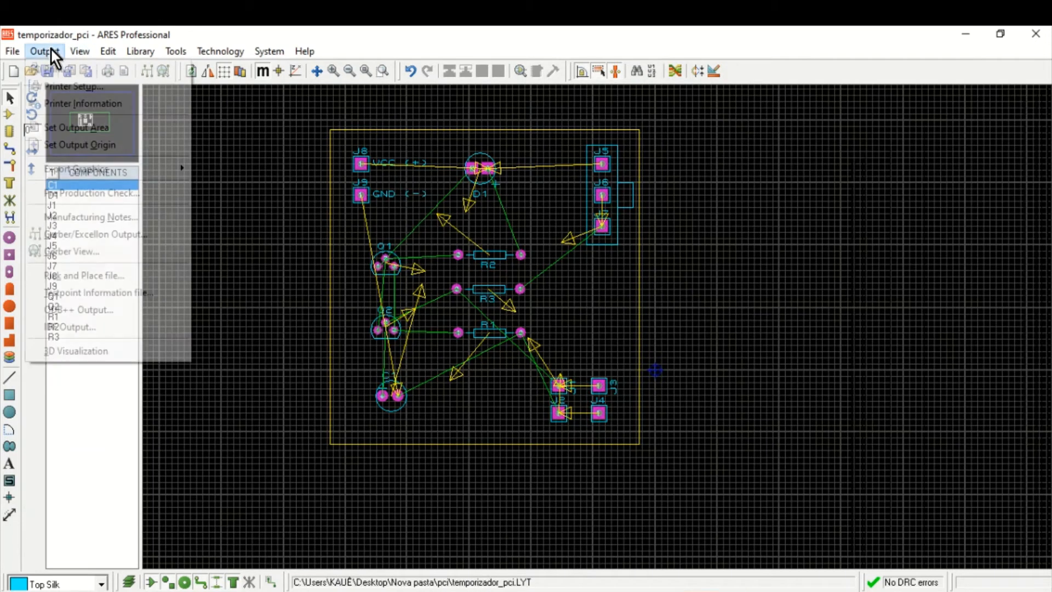
click(94, 355)
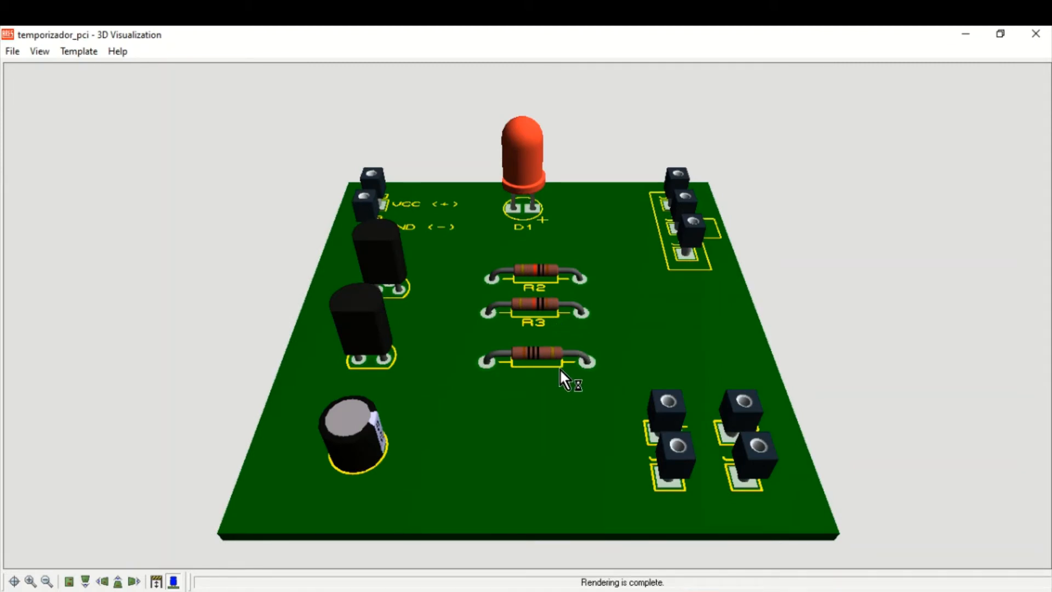
drag(505, 317, 518, 383)
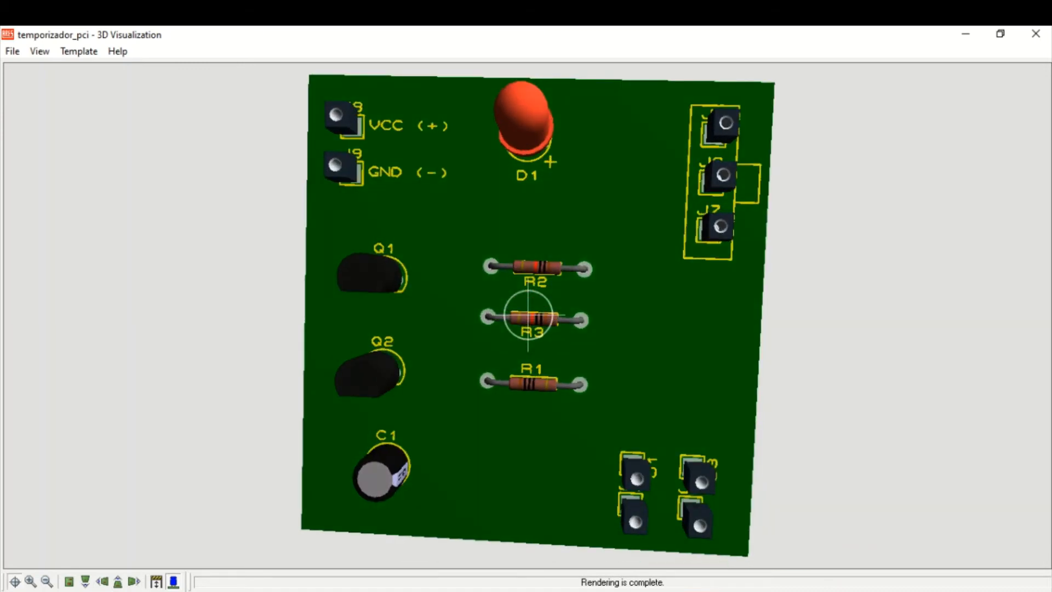
mouse_move(527, 315)
mouse_down()
mouse_move(528, 383)
mouse_move(528, 351)
mouse_move(548, 367)
mouse_move(527, 351)
mouse_move(527, 395)
mouse_move(528, 315)
mouse_up()
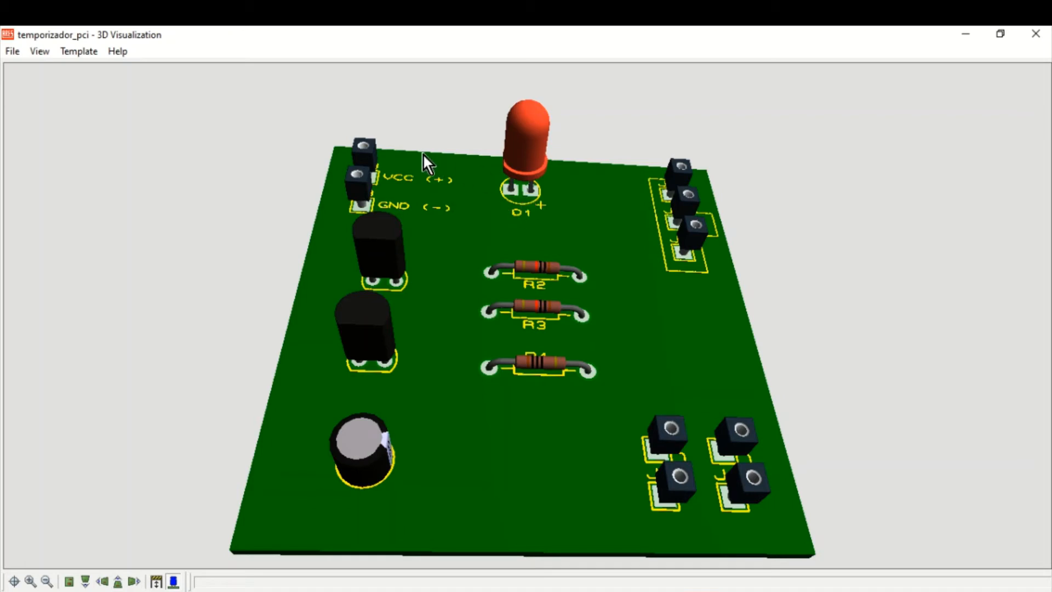
click(172, 581)
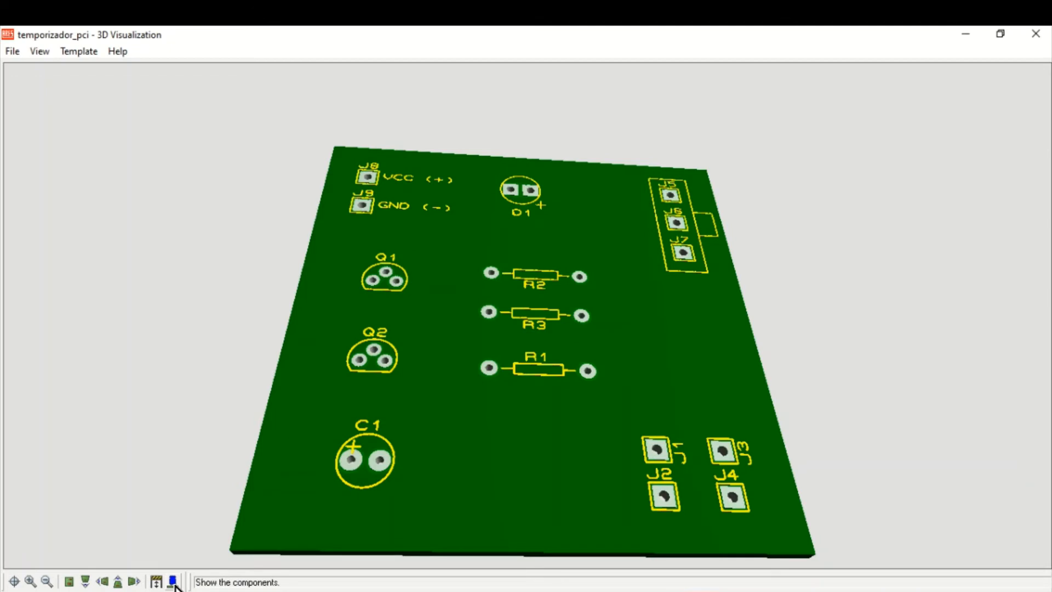
Step: Show and hide the components in the 3D visualization repeatedly to compare the assembled board with the bare one
click(173, 583)
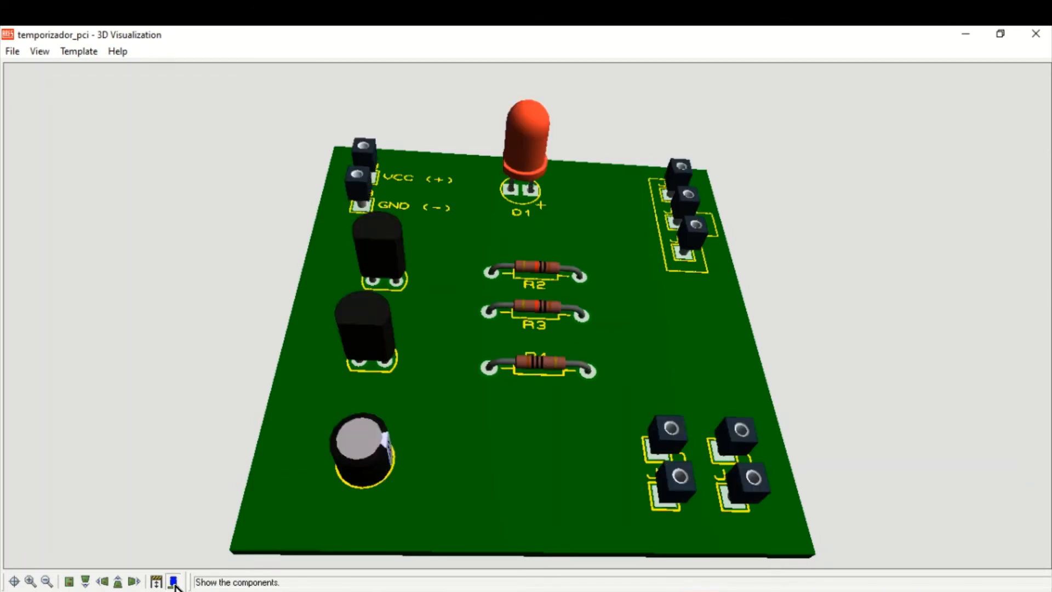
click(174, 583)
click(174, 583)
click(174, 583)
click(174, 584)
click(173, 583)
click(174, 583)
click(173, 583)
click(173, 583)
click(174, 583)
click(174, 583)
click(174, 583)
Step: Orbit the bare 3D board to inspect its underside and pads, and close the 3D visualization
click(14, 580)
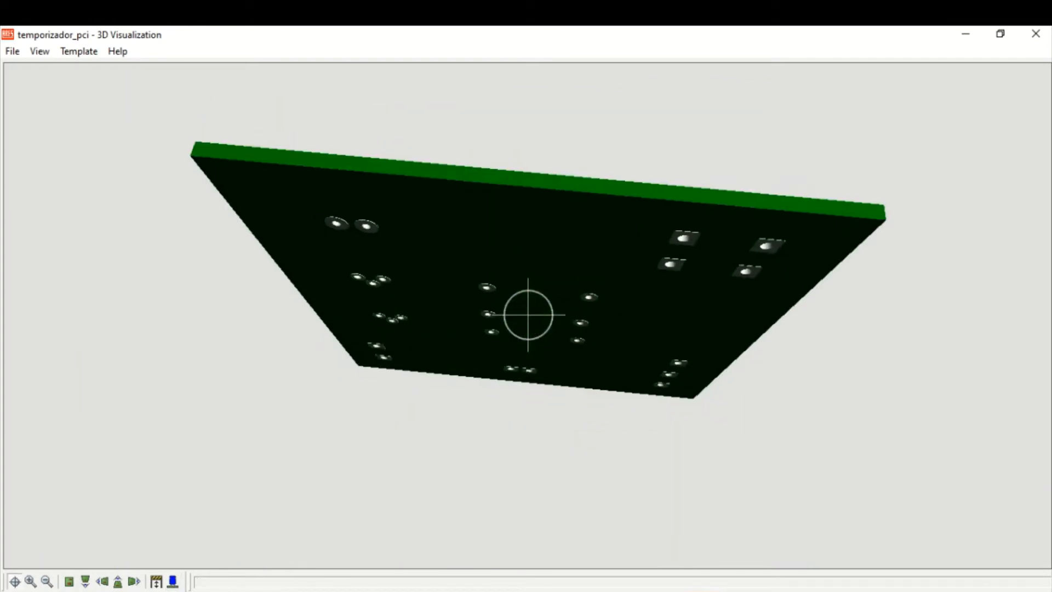
drag(528, 315, 528, 384)
click(528, 315)
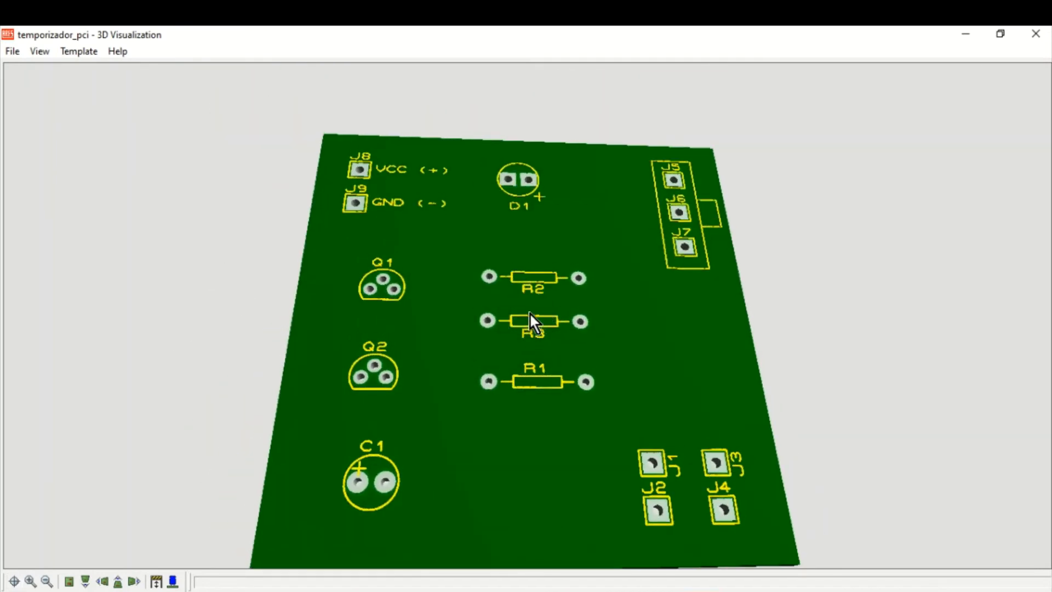
click(1035, 34)
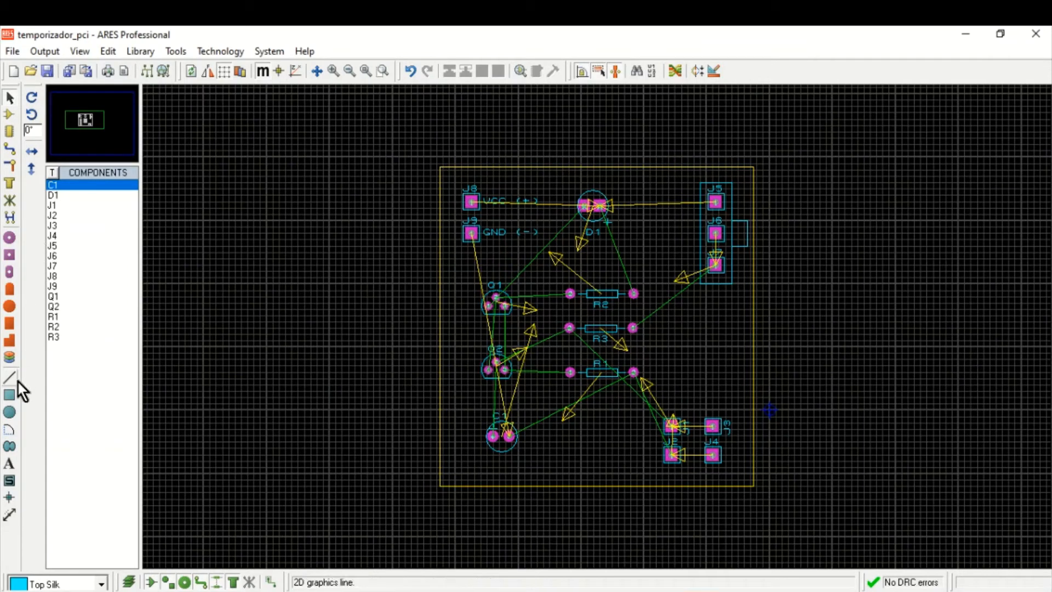
Step: Route a Bottom Copper trace in the DEFAULT style from pin 2 of Q1 over to pin 2 of R2
scroll(656, 219, up, 4)
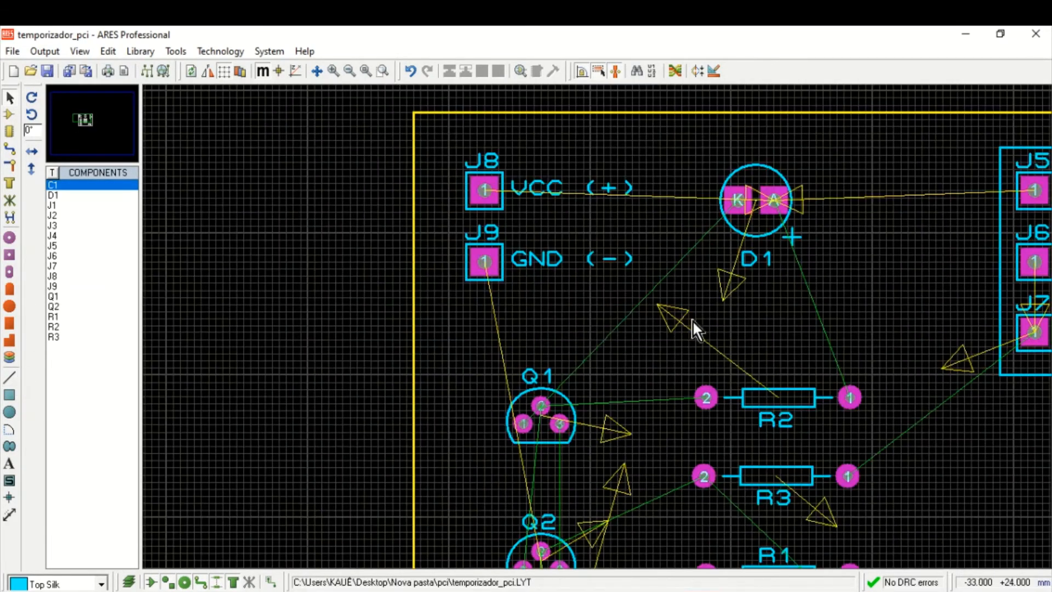
scroll(582, 290, down, 2)
scroll(617, 265, up, 1)
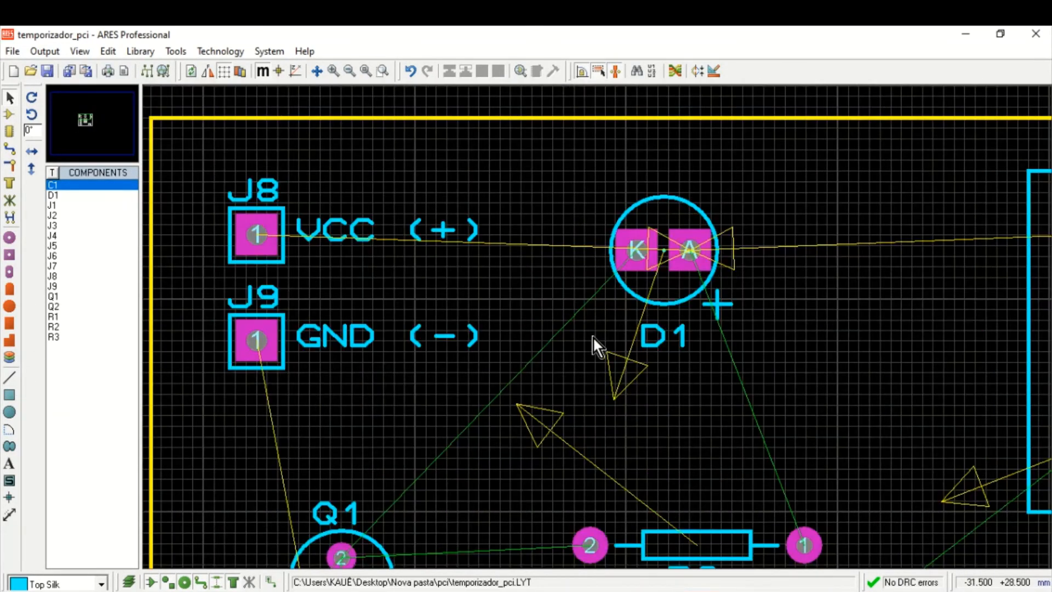
scroll(594, 345, down, 1)
drag(492, 439, 468, 346)
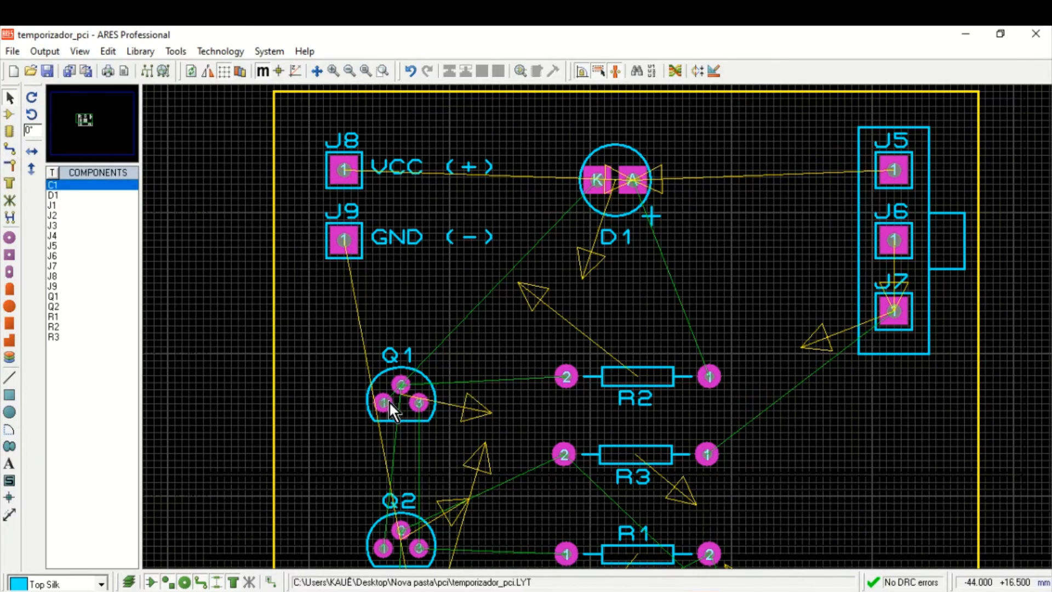
click(9, 152)
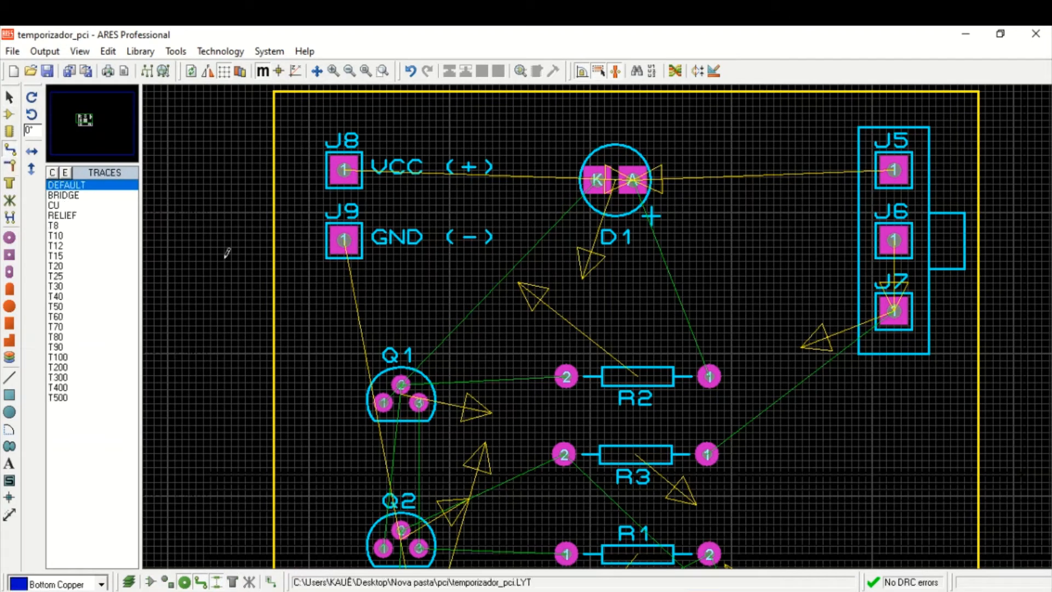
click(403, 379)
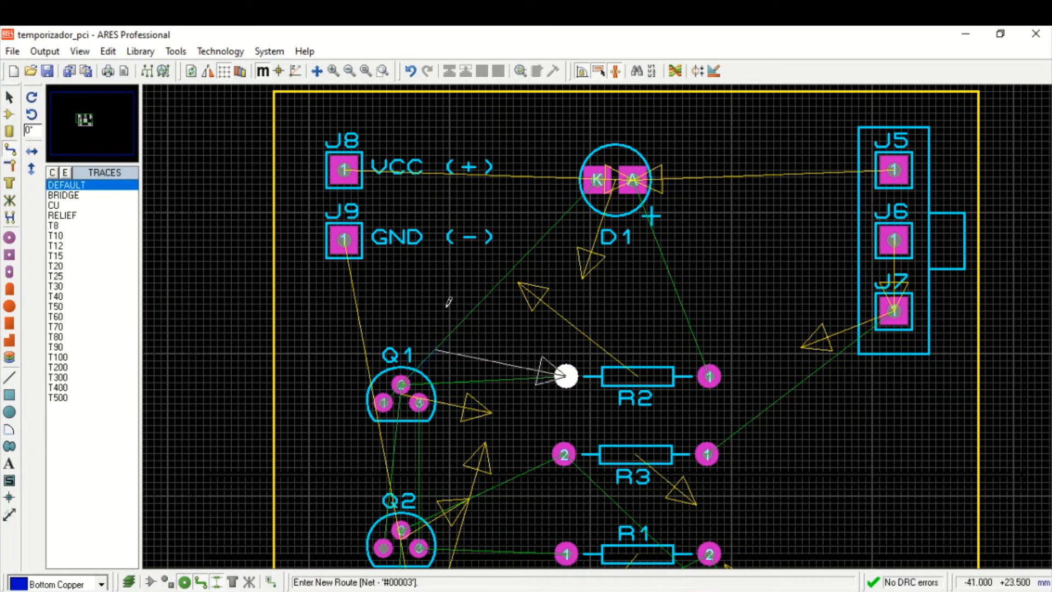
click(511, 343)
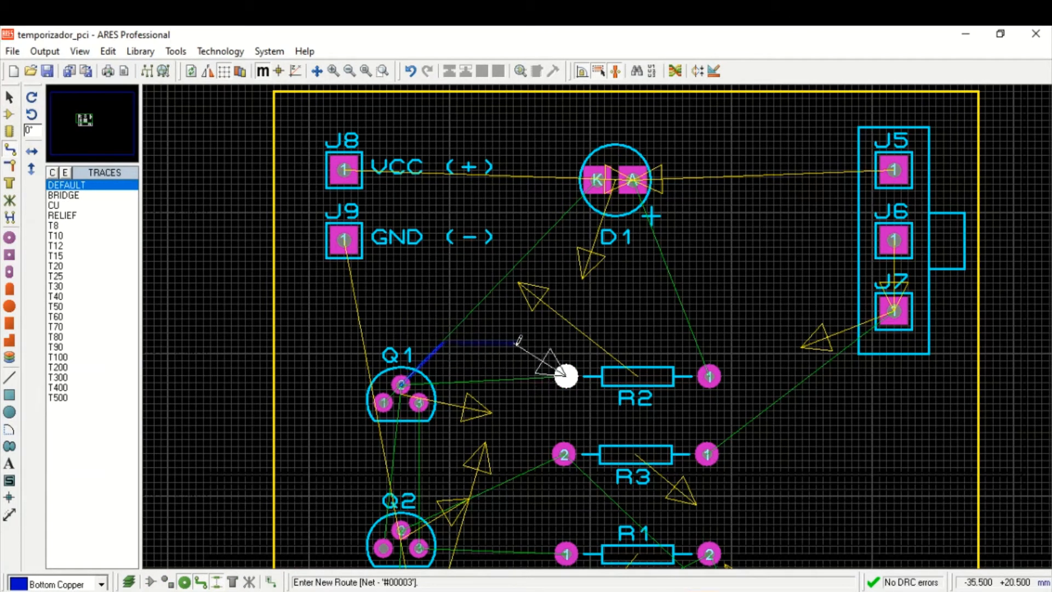
click(564, 371)
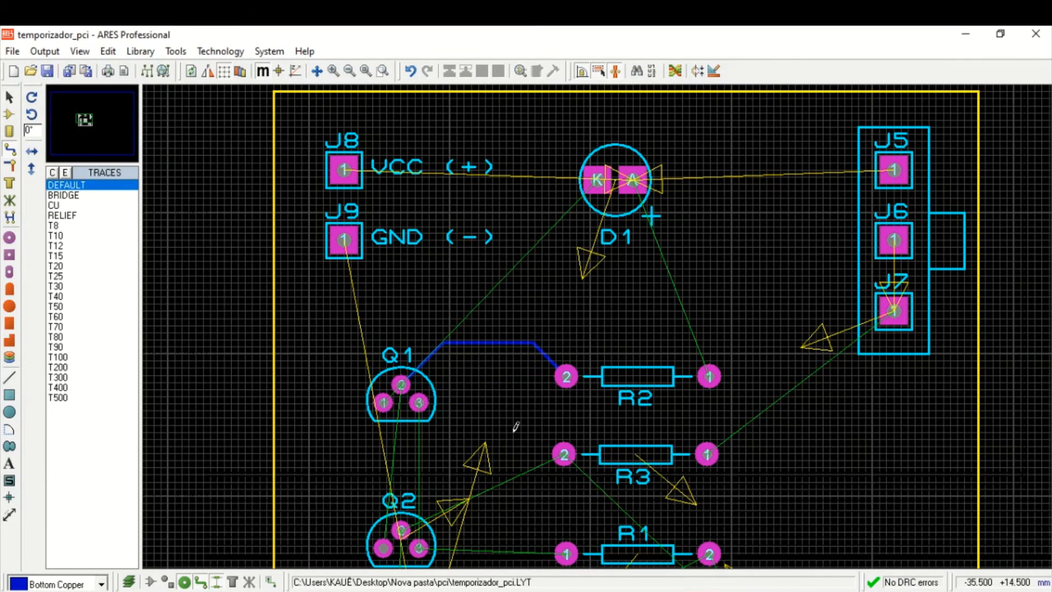
Step: Delete the trace routed between Q1 and R2
scroll(521, 366, up, 2)
scroll(599, 320, up, 1)
scroll(548, 291, down, 1)
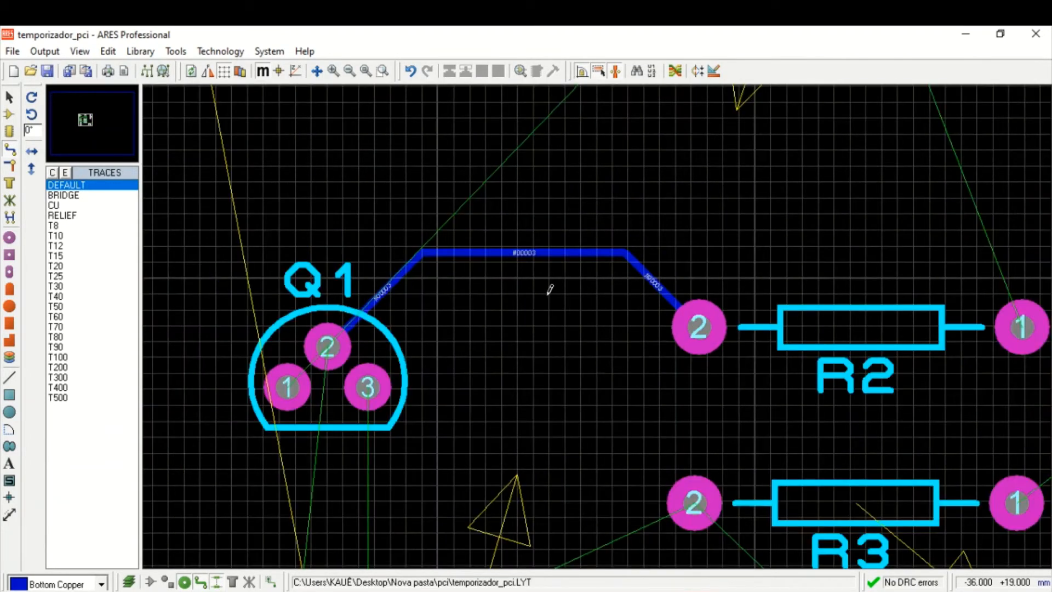
right_click(540, 248)
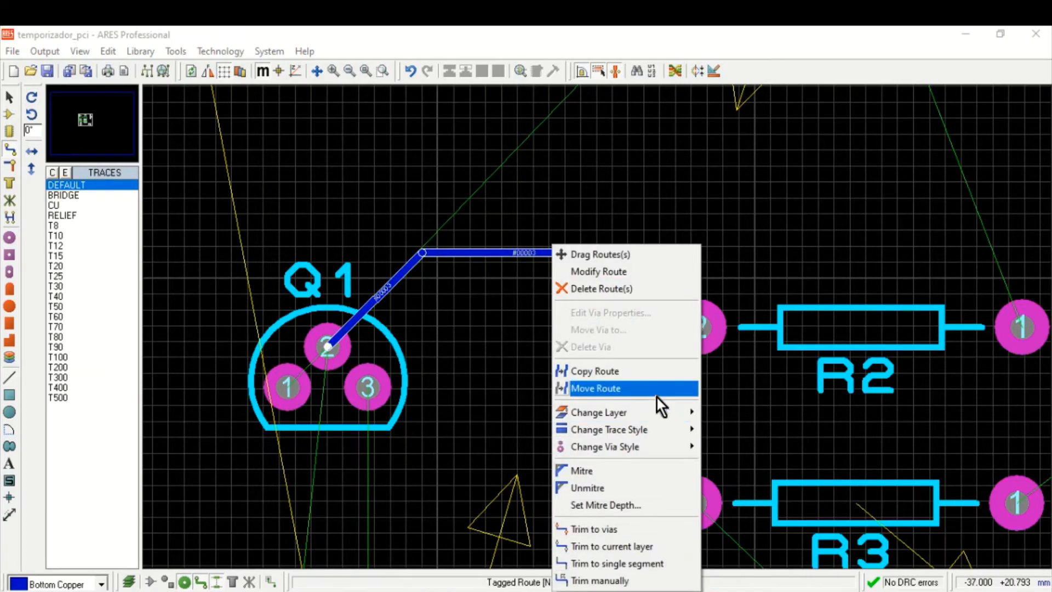
mouse_move(659, 415)
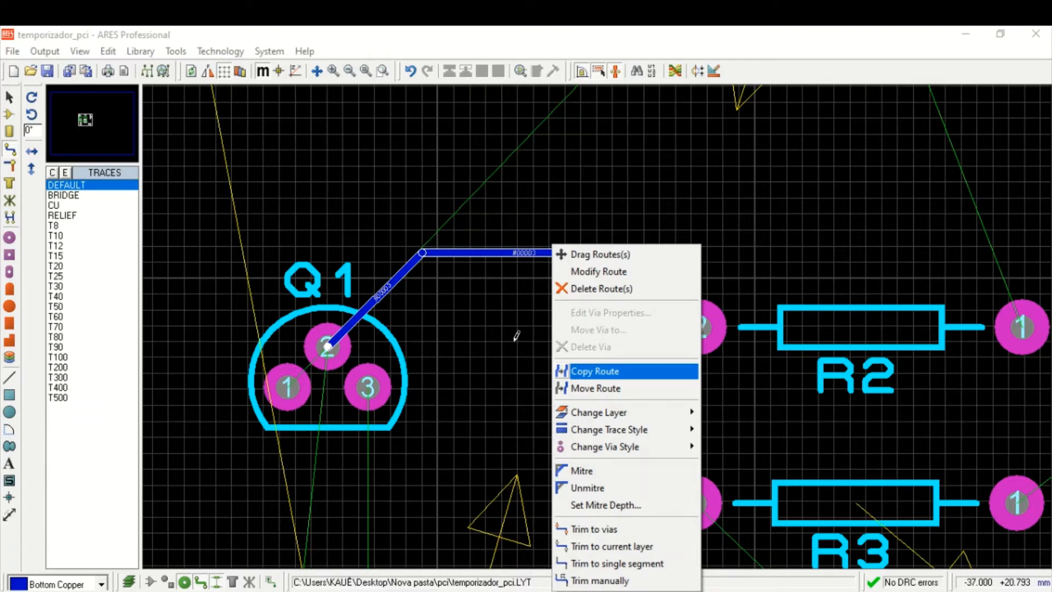
click(560, 286)
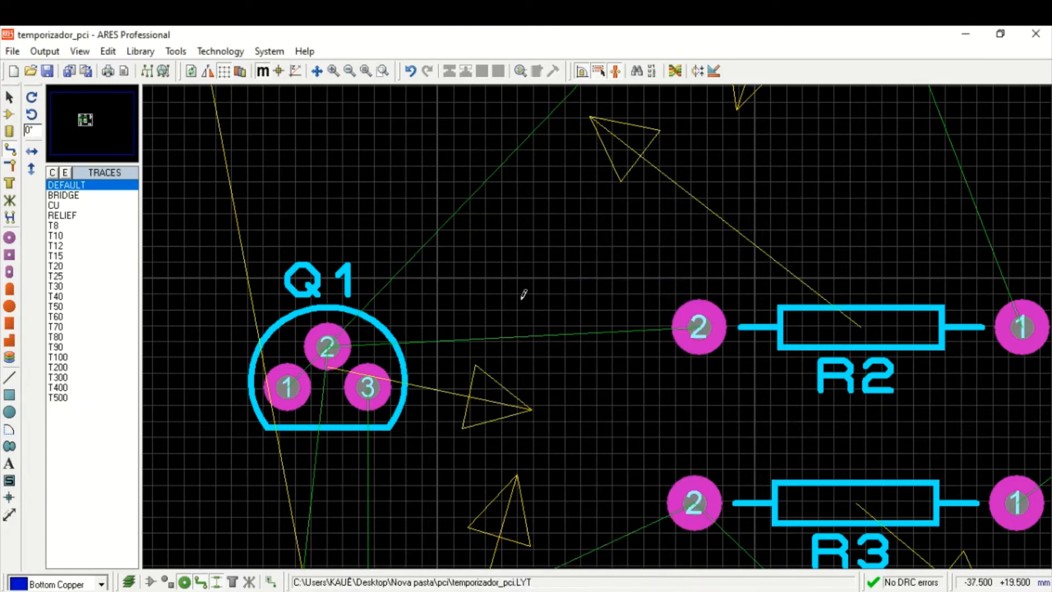
Step: Open the Design Rule Manager for the board
scroll(523, 294, down, 4)
scroll(597, 317, up, 1)
middle_click(612, 328)
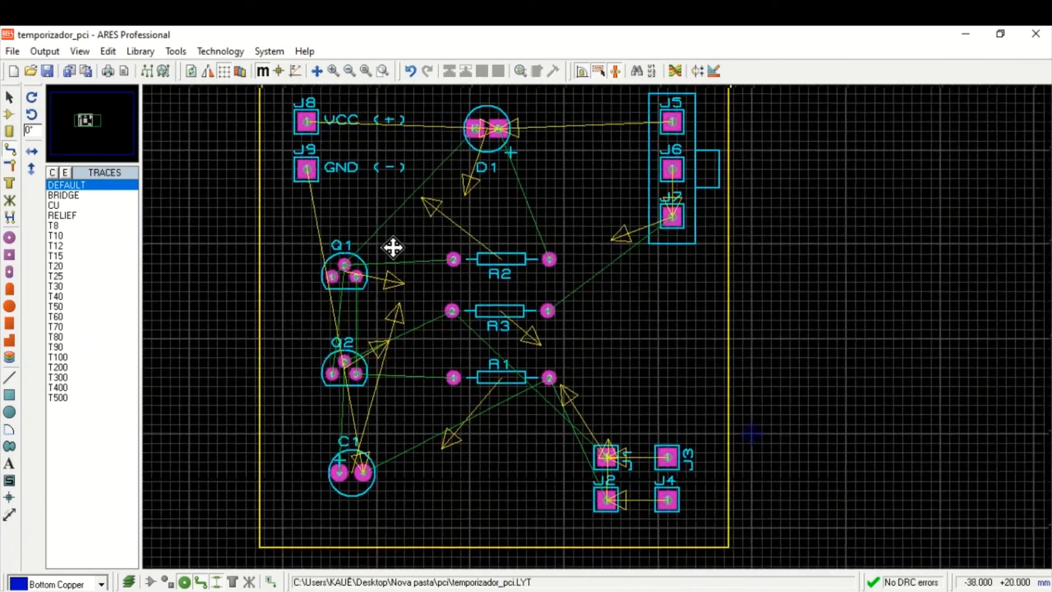
click(394, 249)
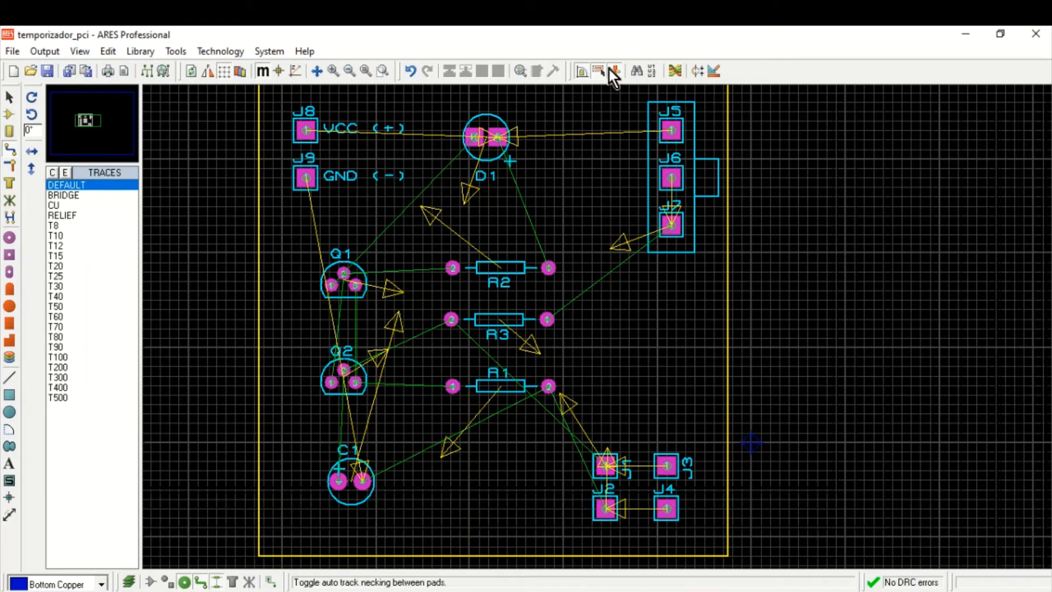
click(718, 71)
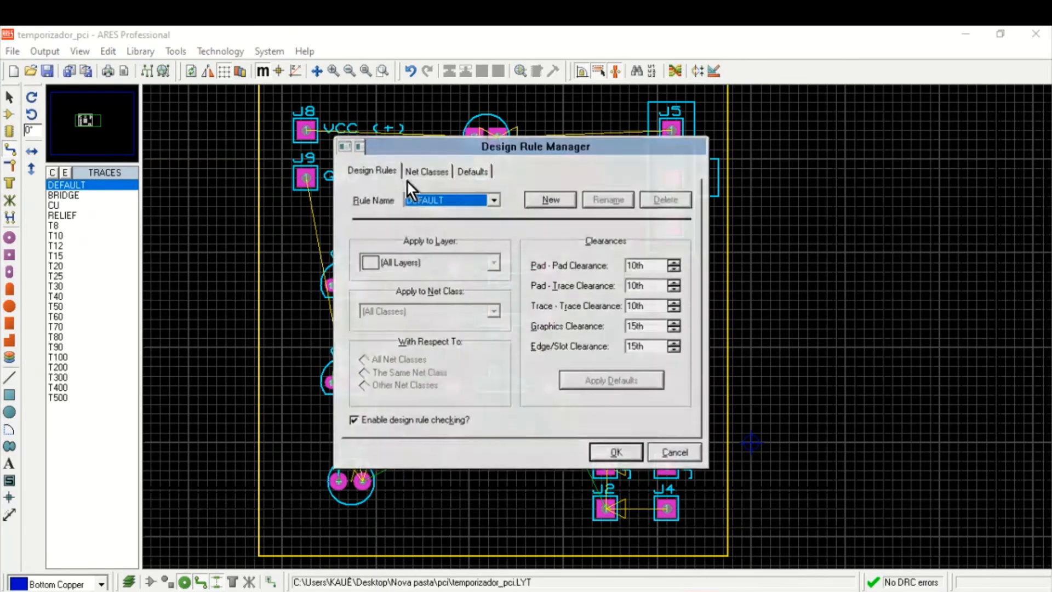
drag(463, 152, 449, 126)
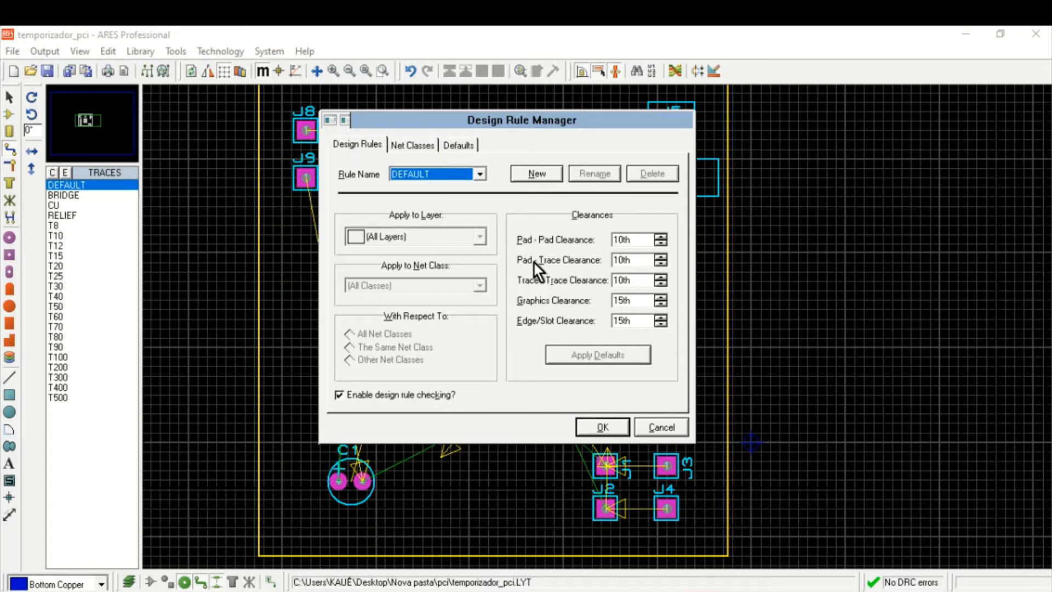
Step: Try a larger pad-to-pad clearance in the DEFAULT design rule
click(660, 239)
click(660, 239)
click(659, 239)
click(659, 239)
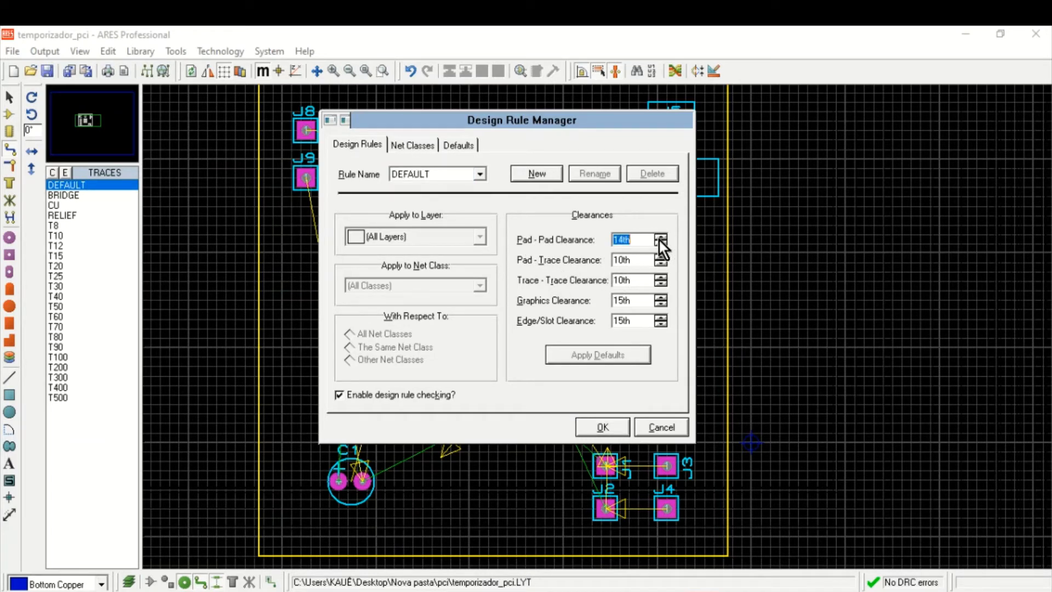
click(659, 239)
click(660, 243)
click(661, 243)
click(661, 243)
click(661, 243)
click(661, 243)
Step: Adjust the pad-to-trace and trace-to-trace clearances of the DEFAULT design rule
click(661, 256)
click(659, 277)
click(659, 276)
click(659, 277)
click(660, 276)
Step: Assign Bottom Copper to the horizontal layer of autorouting Pair 1 for the POWER net class
click(404, 155)
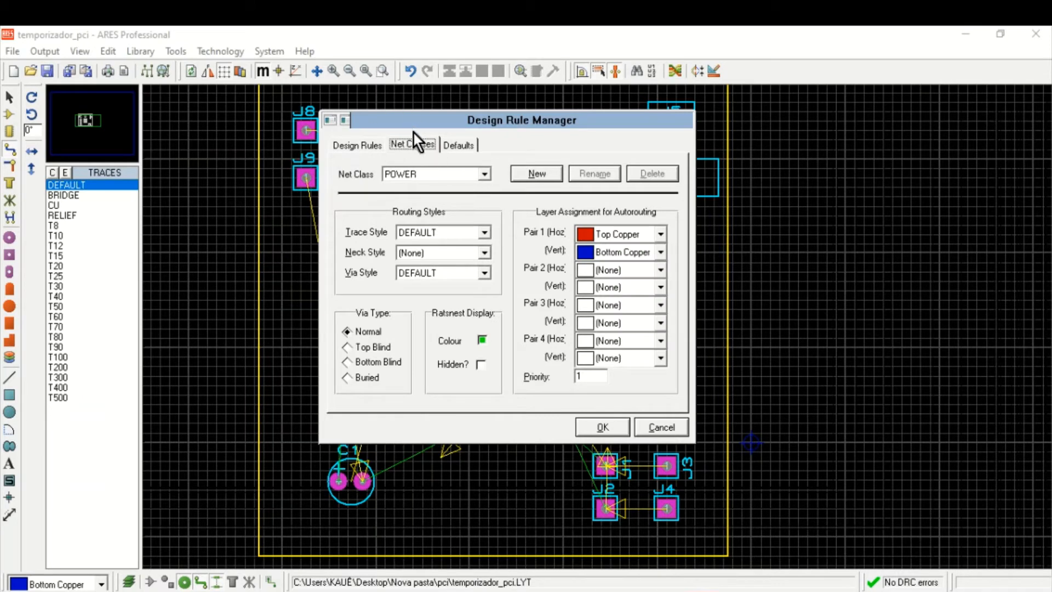
click(455, 176)
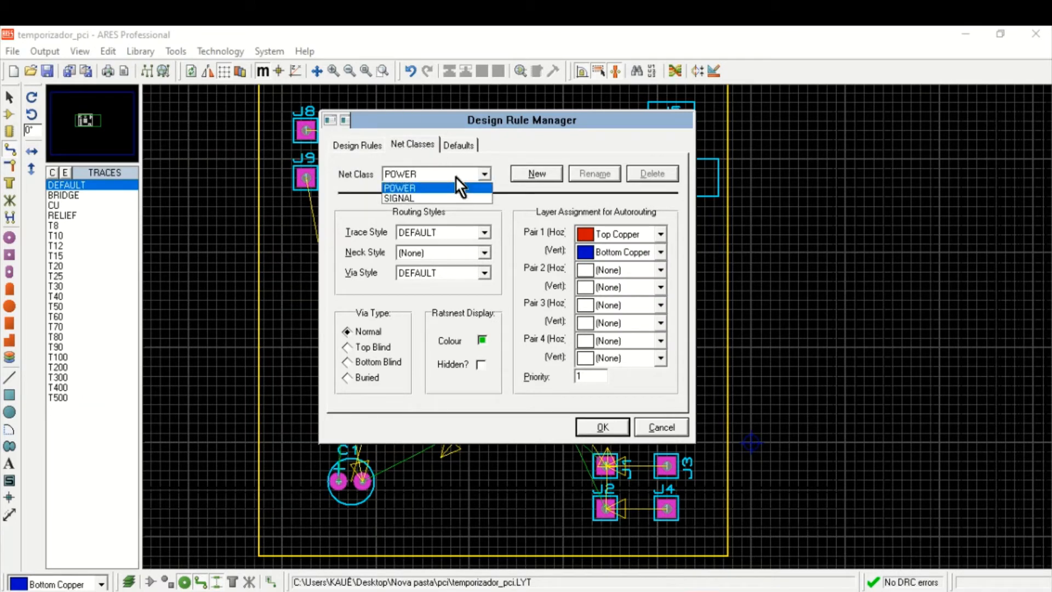
click(456, 176)
click(623, 237)
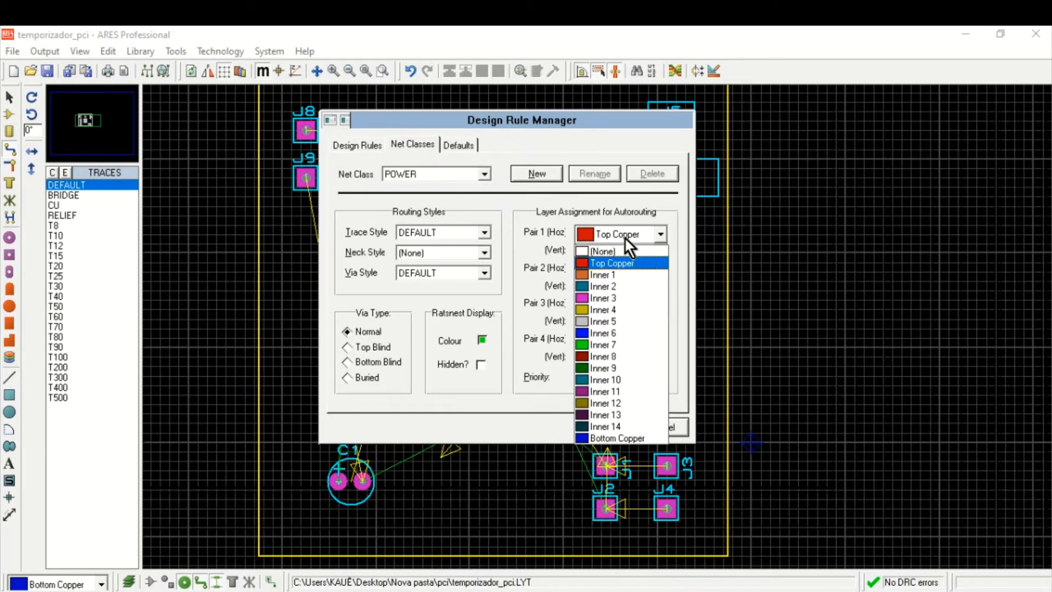
click(608, 436)
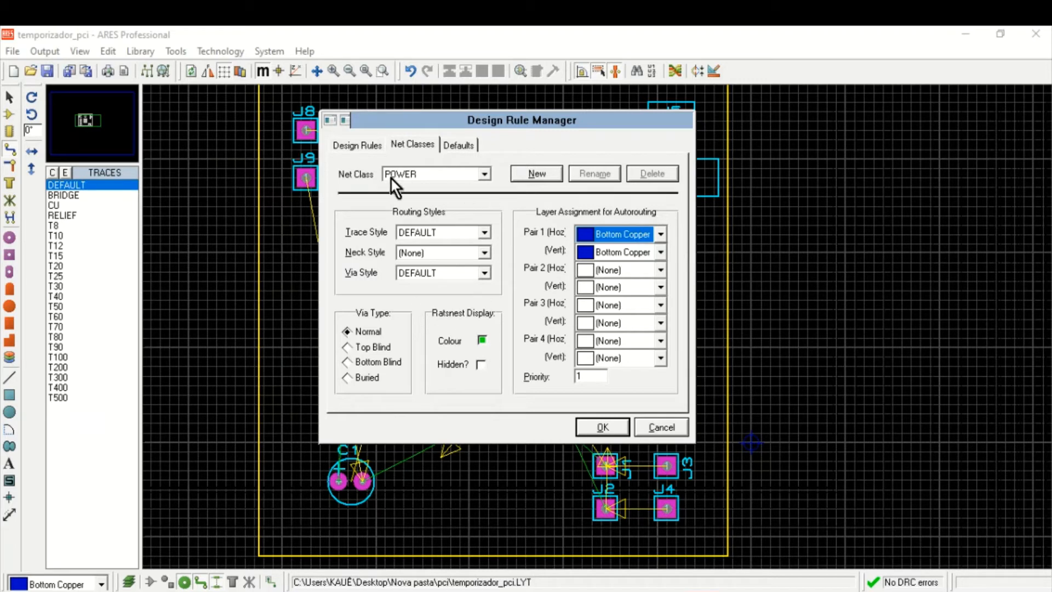
Step: Set the trace style of the POWER net class to T40
click(468, 238)
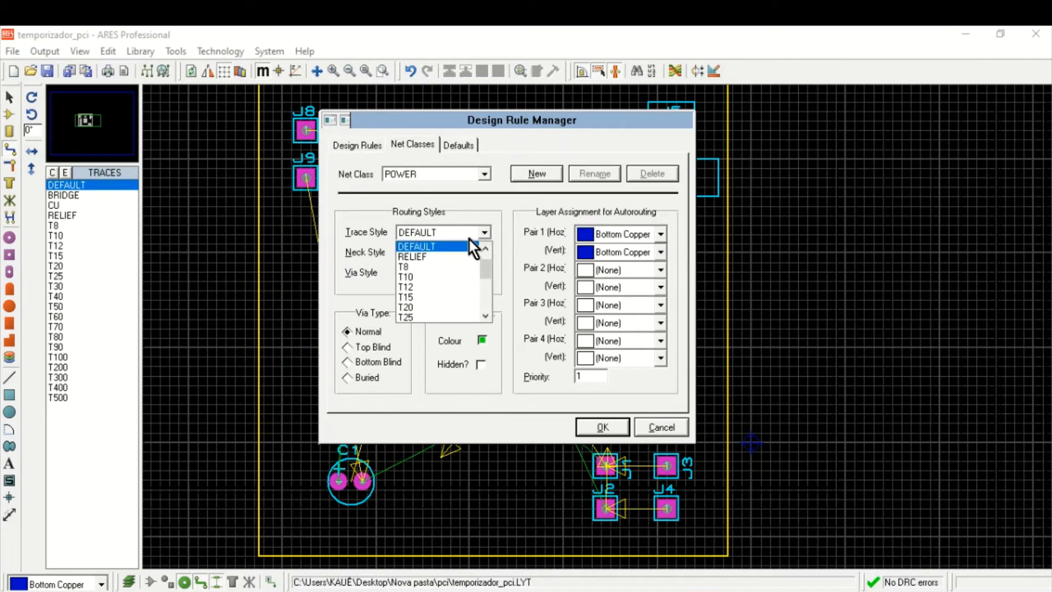
click(468, 238)
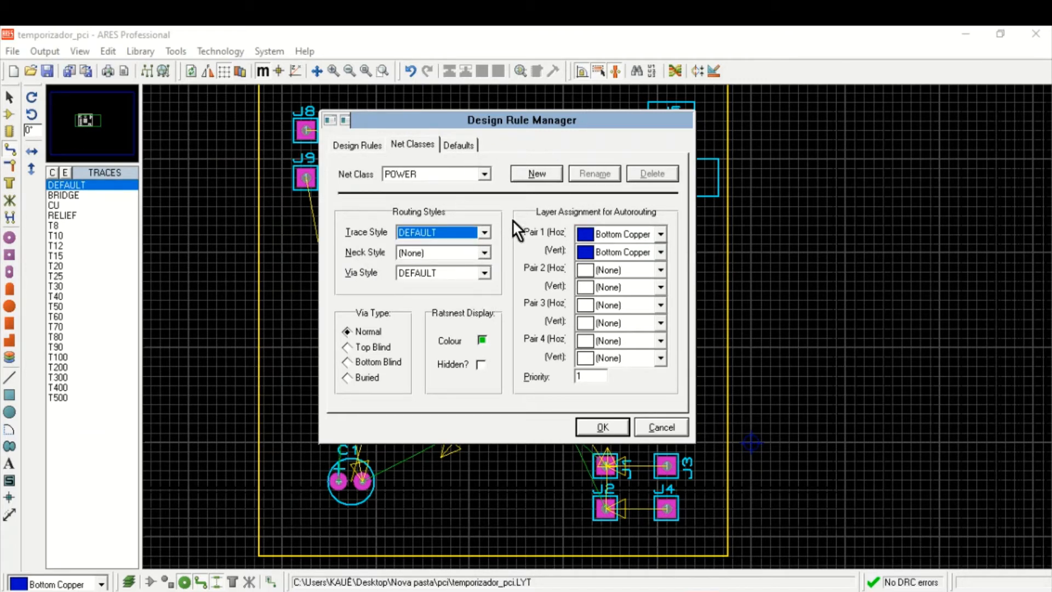
click(469, 234)
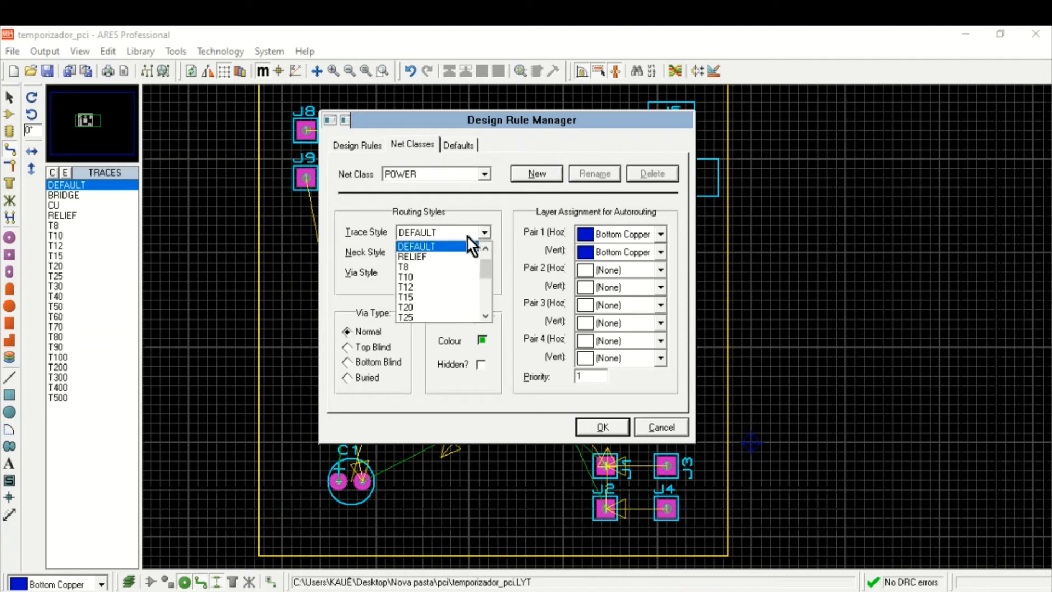
click(485, 316)
click(484, 317)
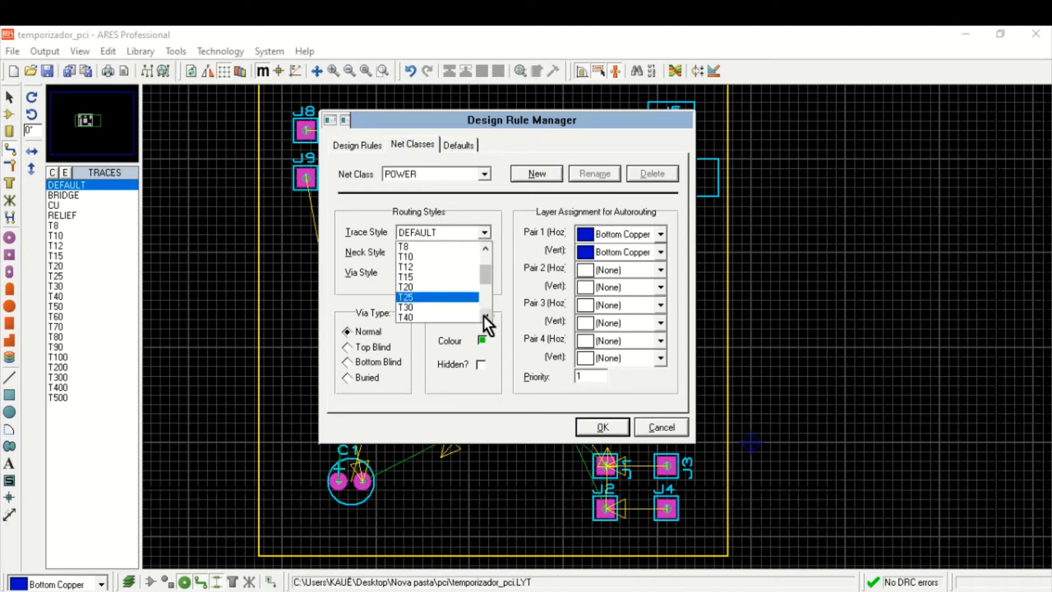
click(468, 316)
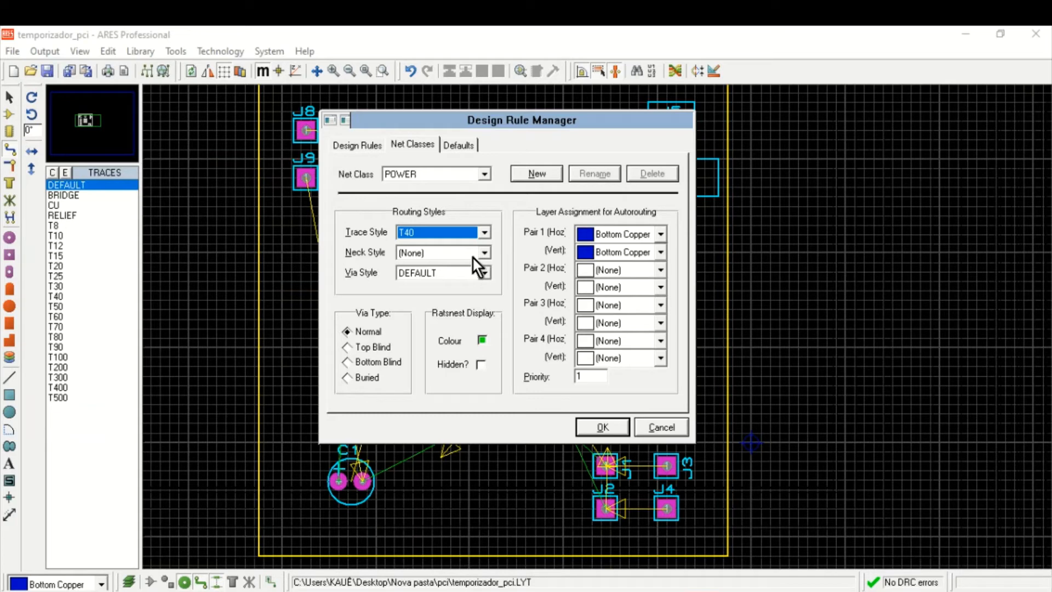
Step: Set the SIGNAL net class to trace style T30 with Bottom Copper as the horizontal Pair 1 layer, and apply the design rules
click(449, 180)
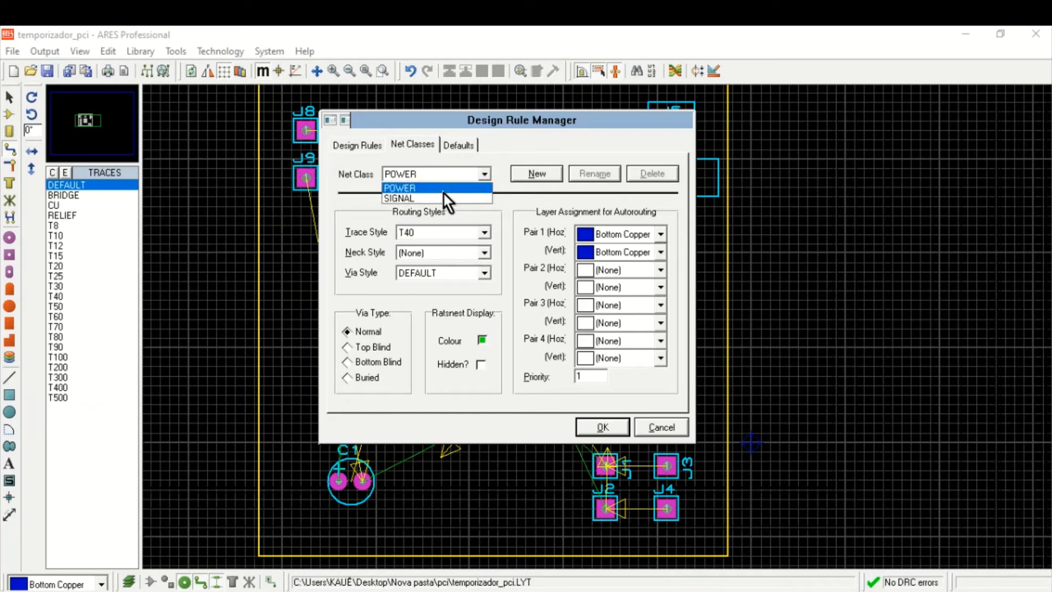
click(443, 194)
click(439, 235)
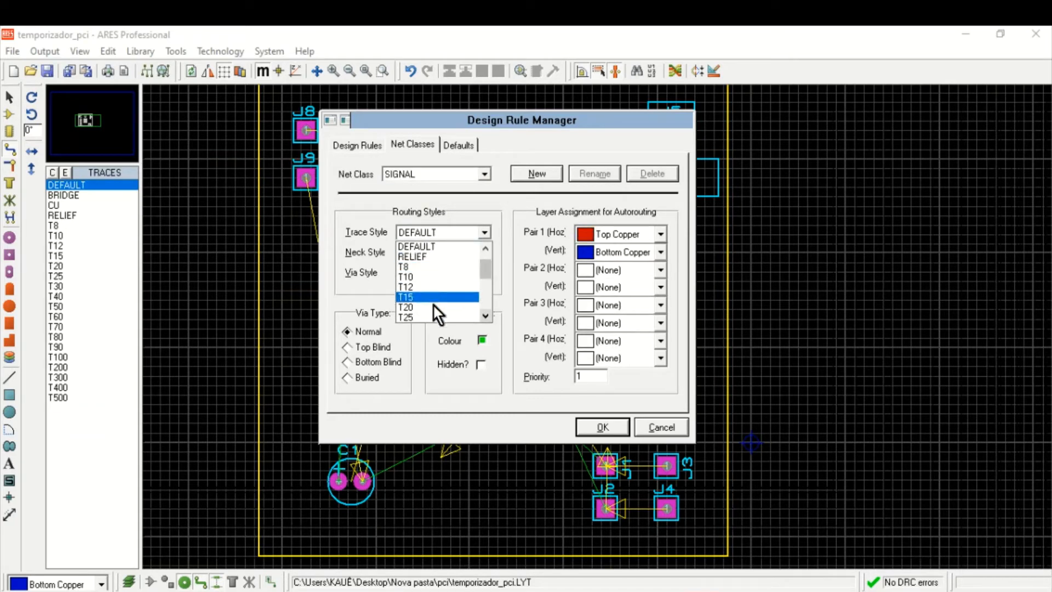
click(485, 317)
click(466, 316)
click(604, 235)
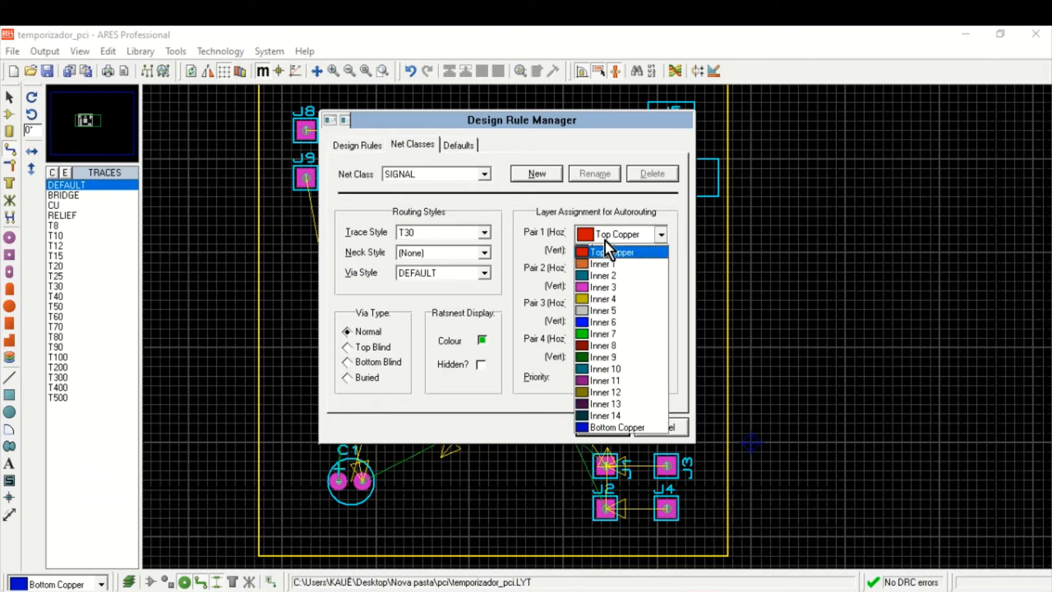
click(619, 438)
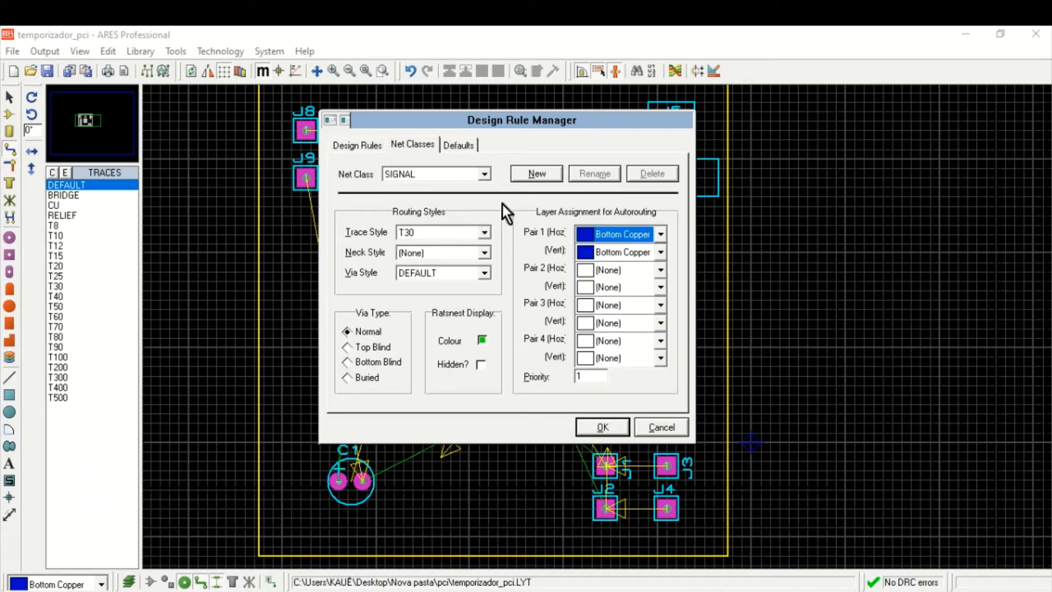
click(459, 144)
click(416, 143)
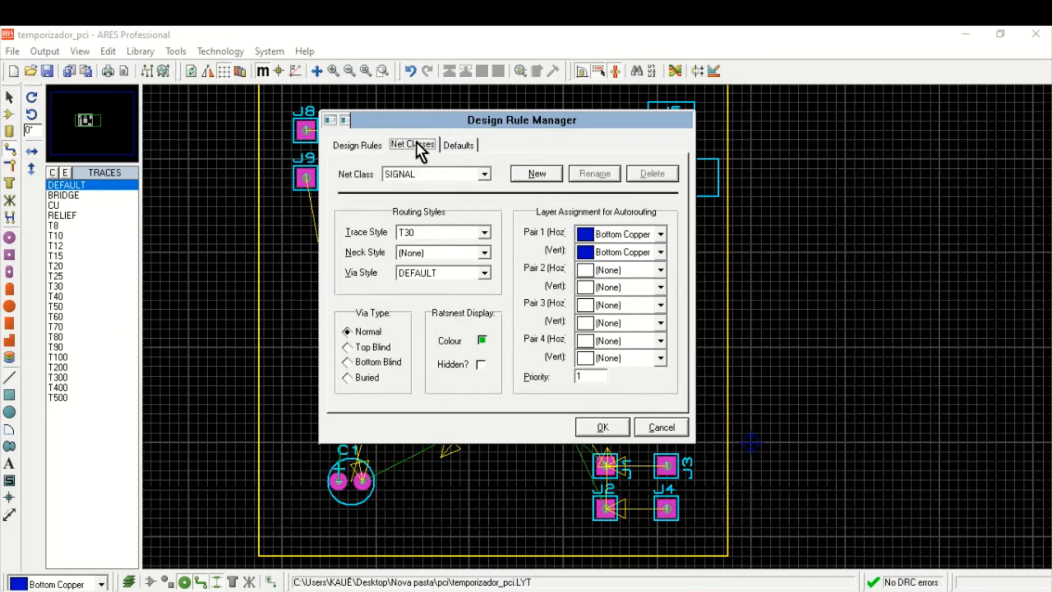
click(613, 428)
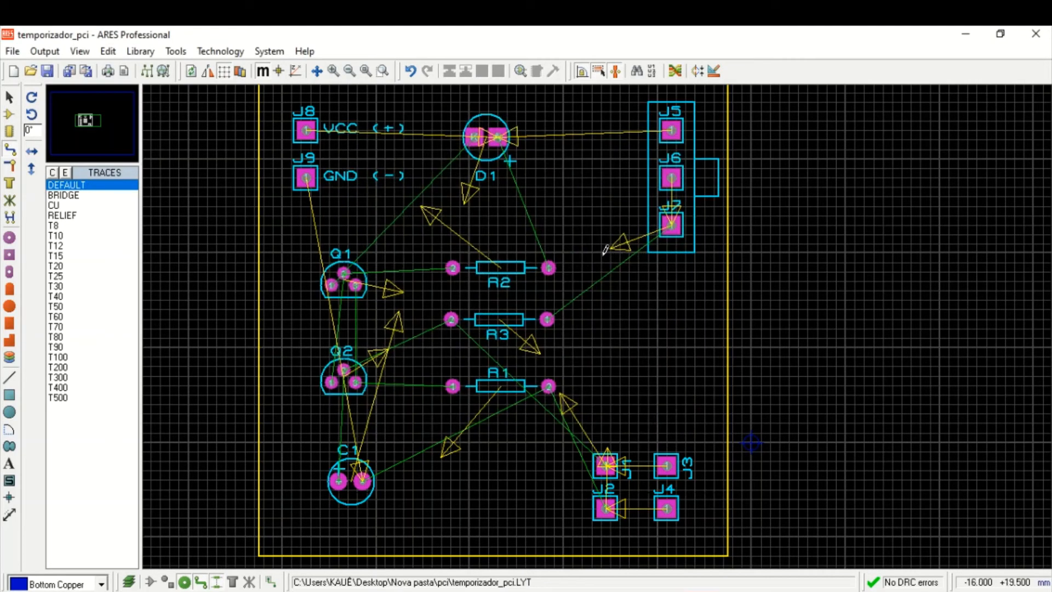
Step: Auto-route the whole board with the basic schedule run automatically, keeping the default passes and 25th wire and via grids
scroll(605, 249, down, 3)
scroll(597, 329, up, 3)
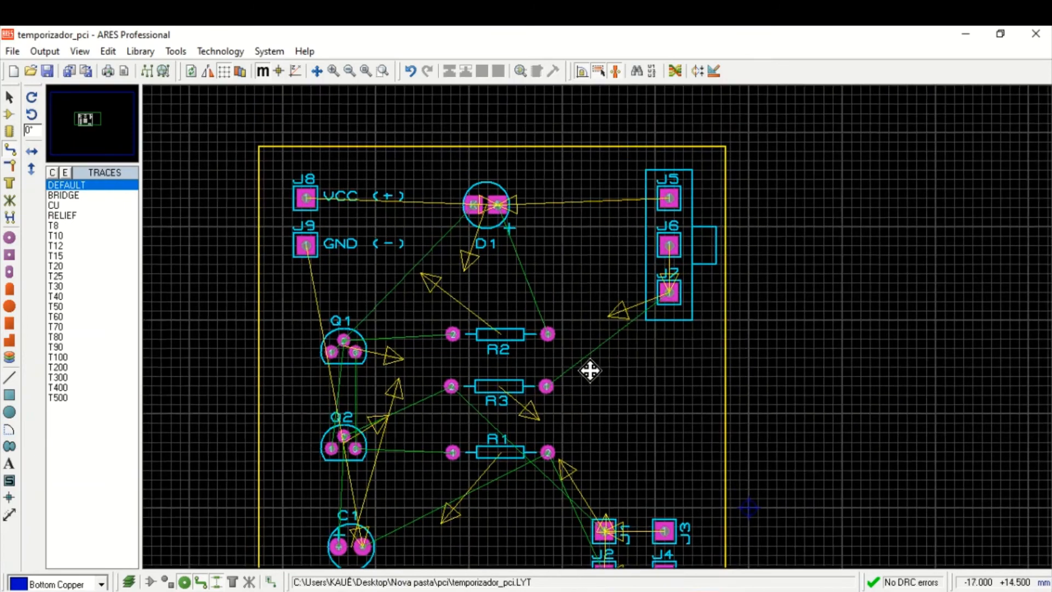
scroll(601, 312, down, 1)
scroll(604, 313, up, 1)
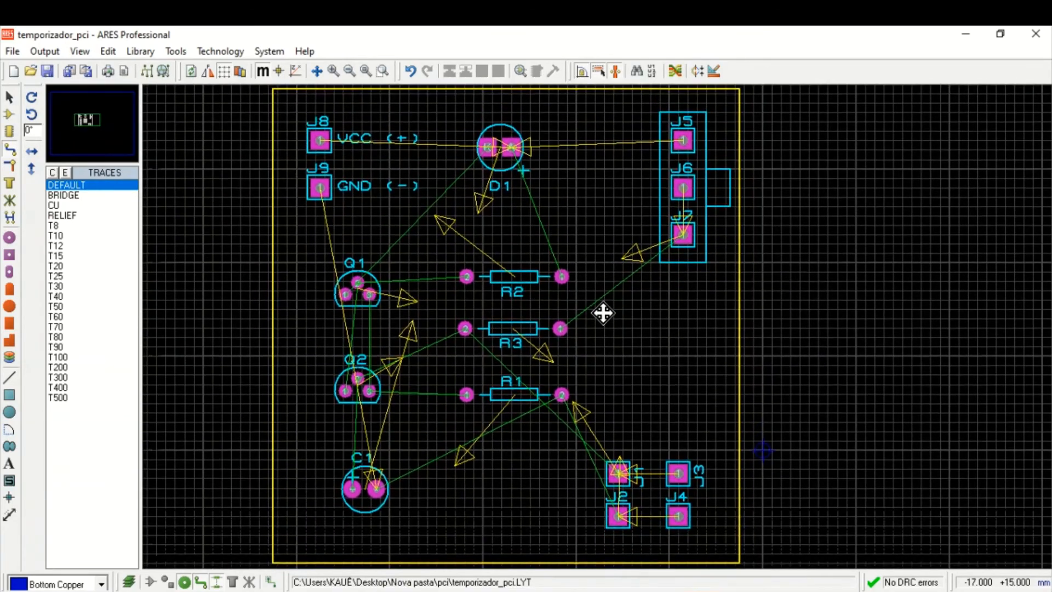
click(676, 70)
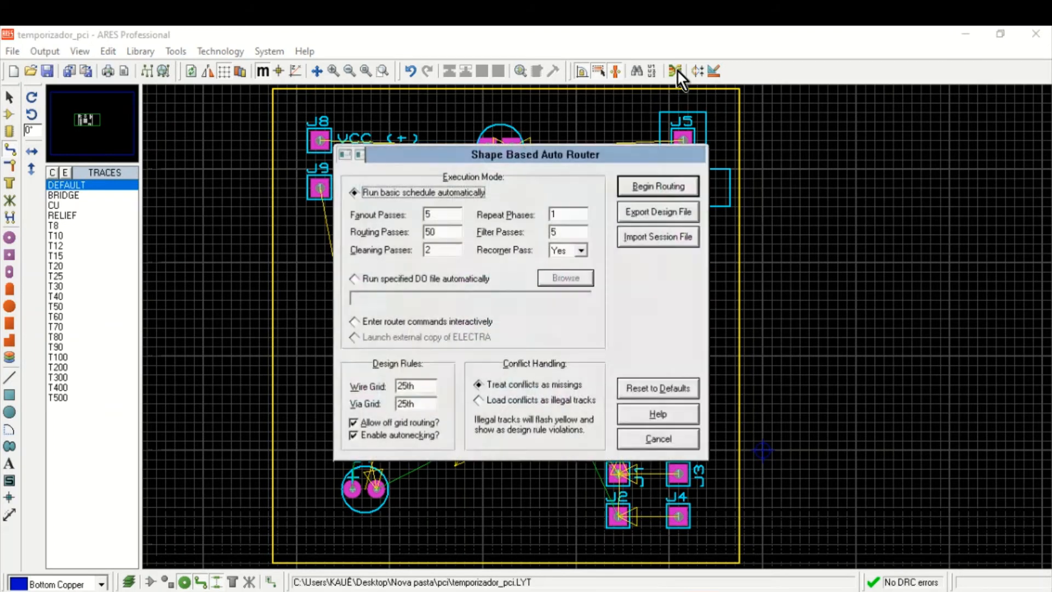
click(662, 189)
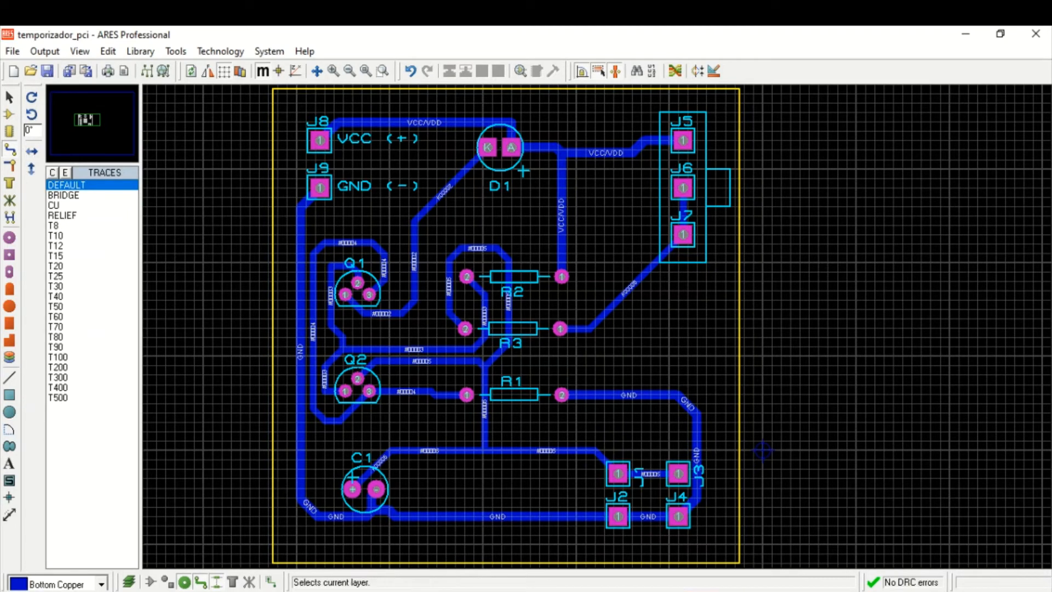
Step: With Top Copper chosen as the layer, place two C-40-15 through-hole pads on either side of the vertical VCC/VDD trace above R2
click(55, 584)
click(65, 347)
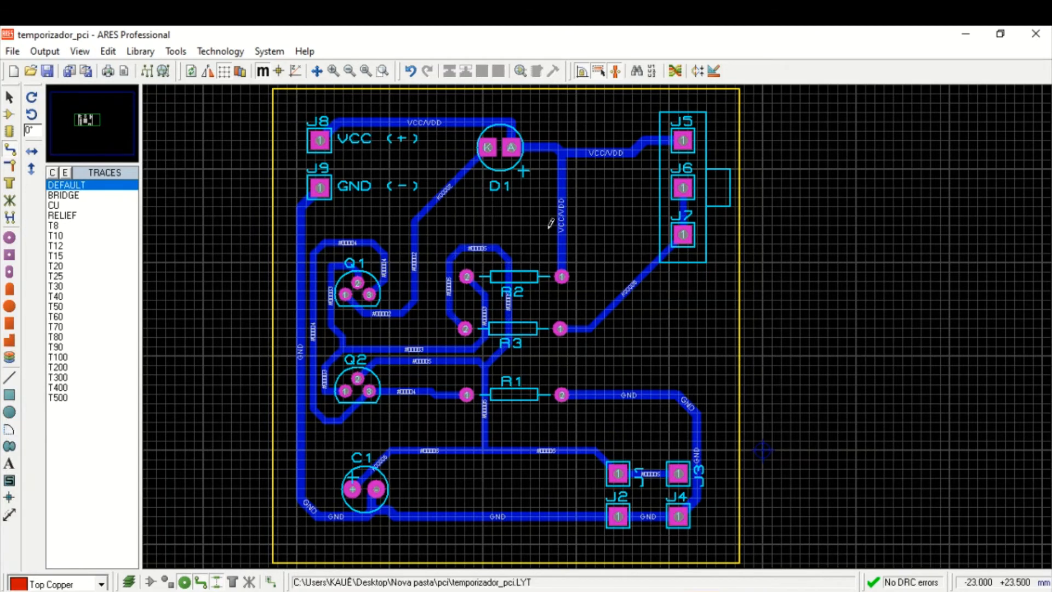
click(10, 237)
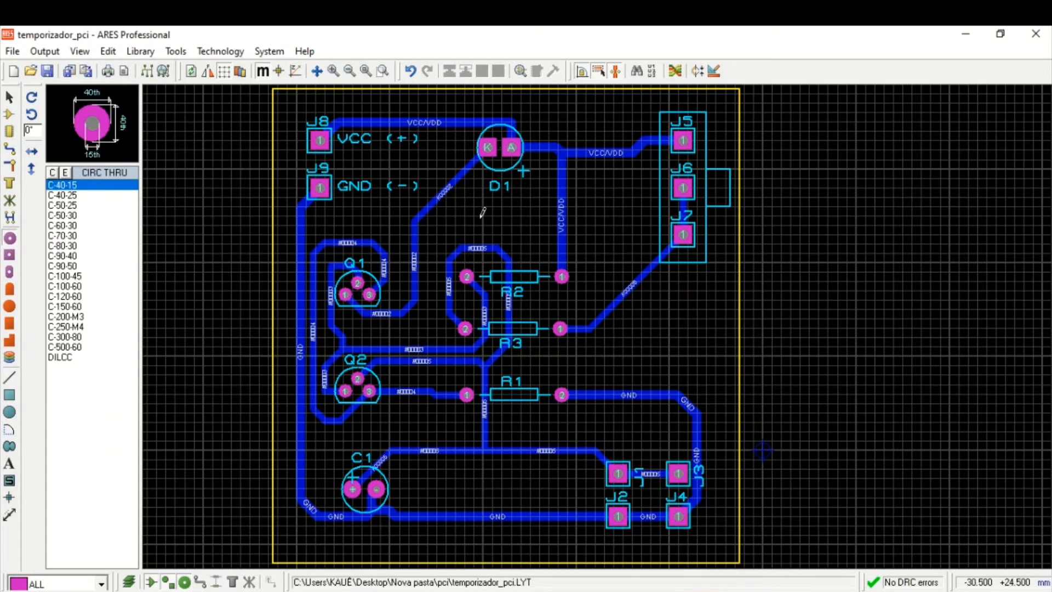
click(530, 216)
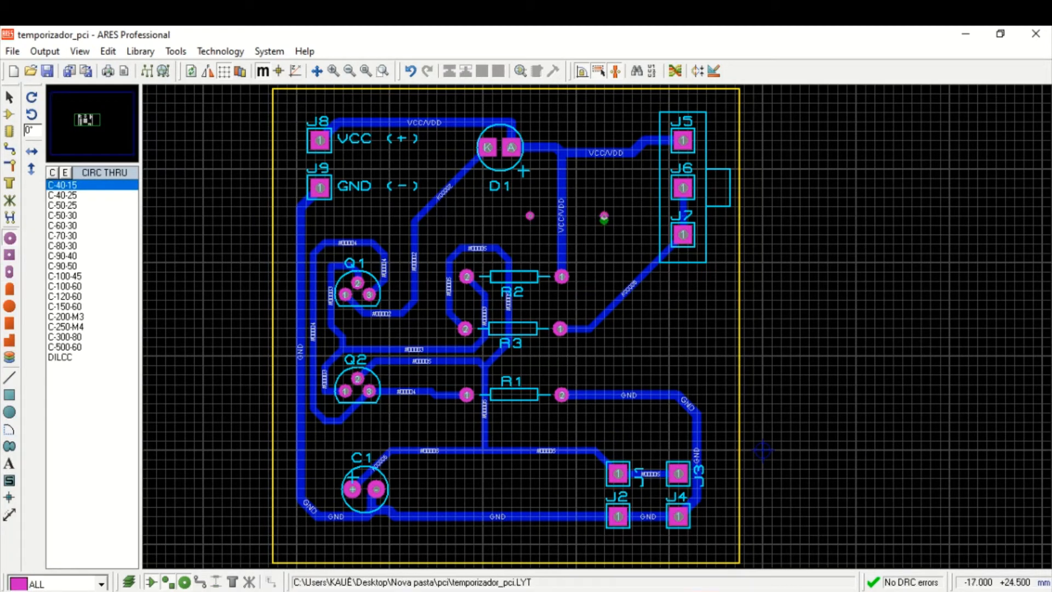
click(604, 217)
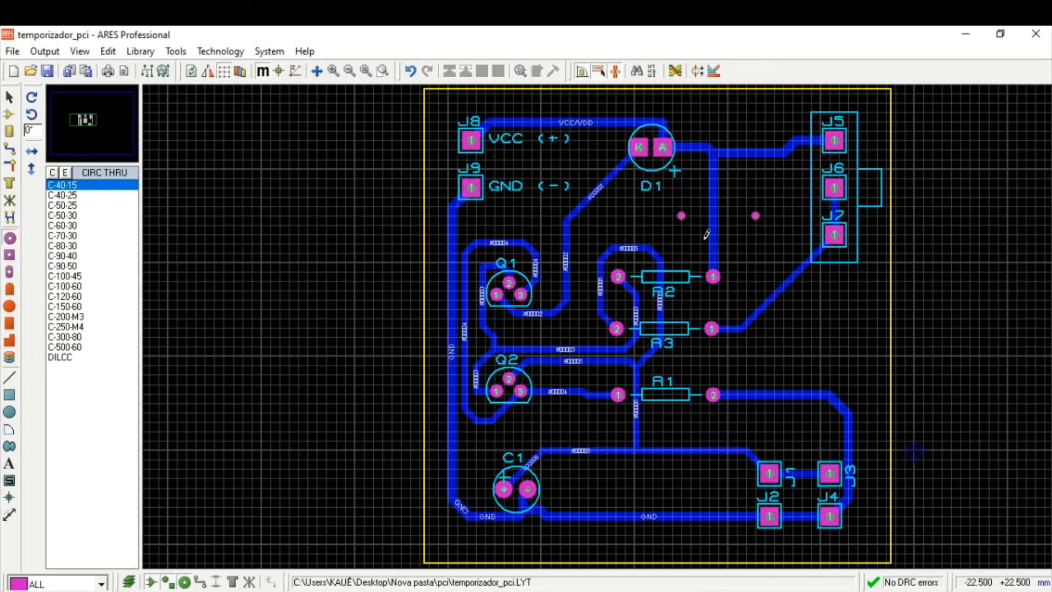
Step: Examine the routed traces across the board, from the J8, J9 and D1 area down to C1 and J1 to J4
middle_click(856, 304)
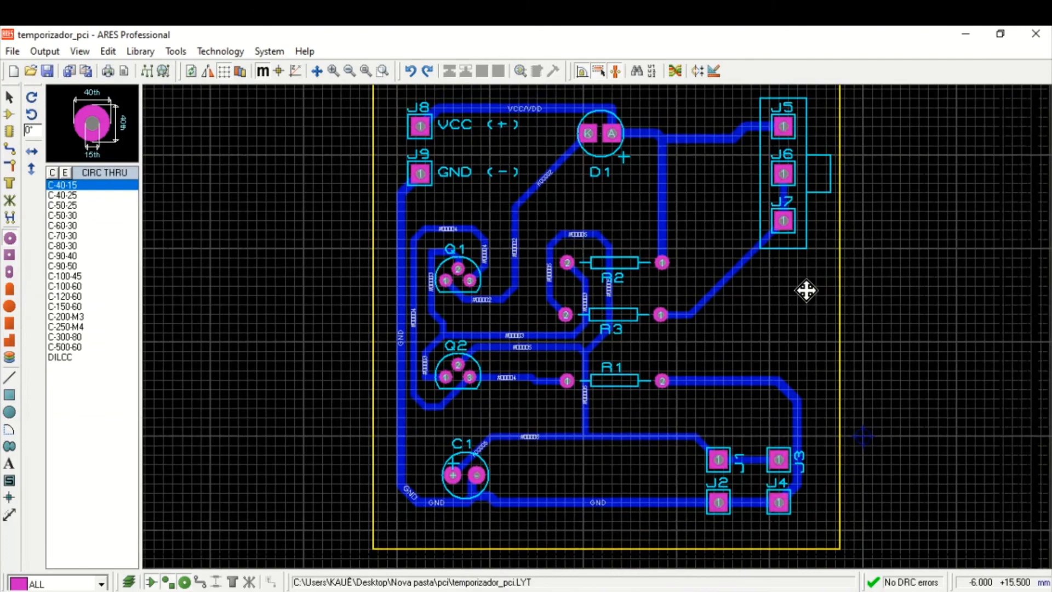
click(806, 291)
scroll(803, 289, down, 2)
scroll(601, 313, up, 5)
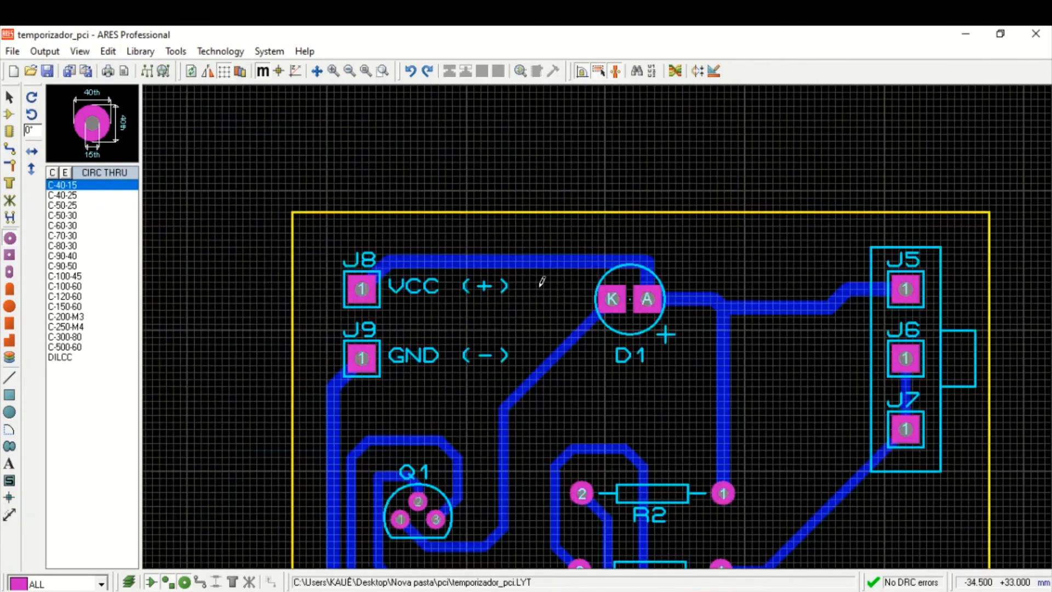
scroll(559, 310, up, 1)
scroll(767, 409, down, 4)
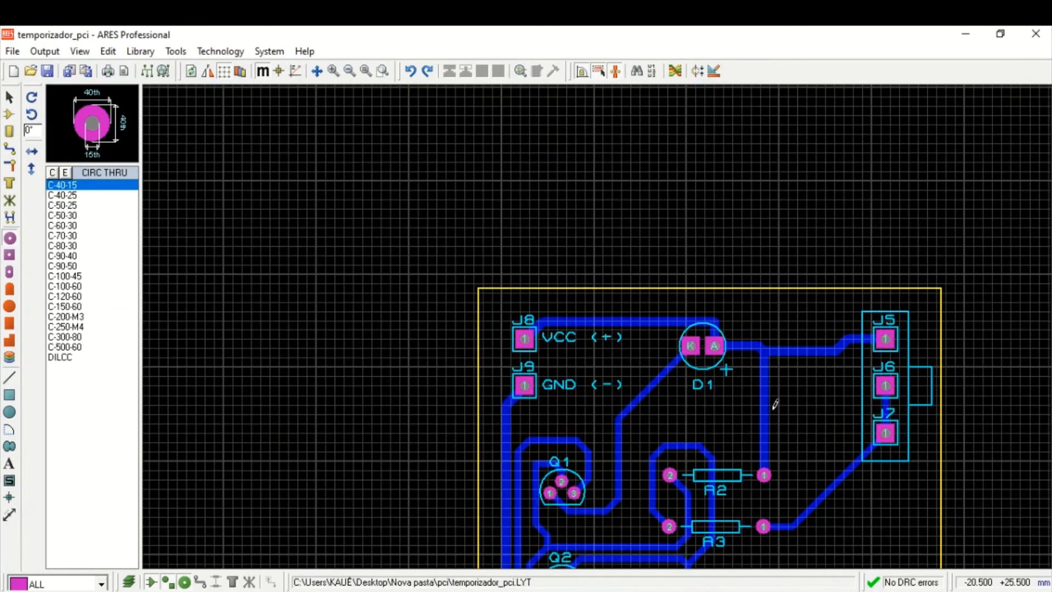
scroll(548, 389, up, 2)
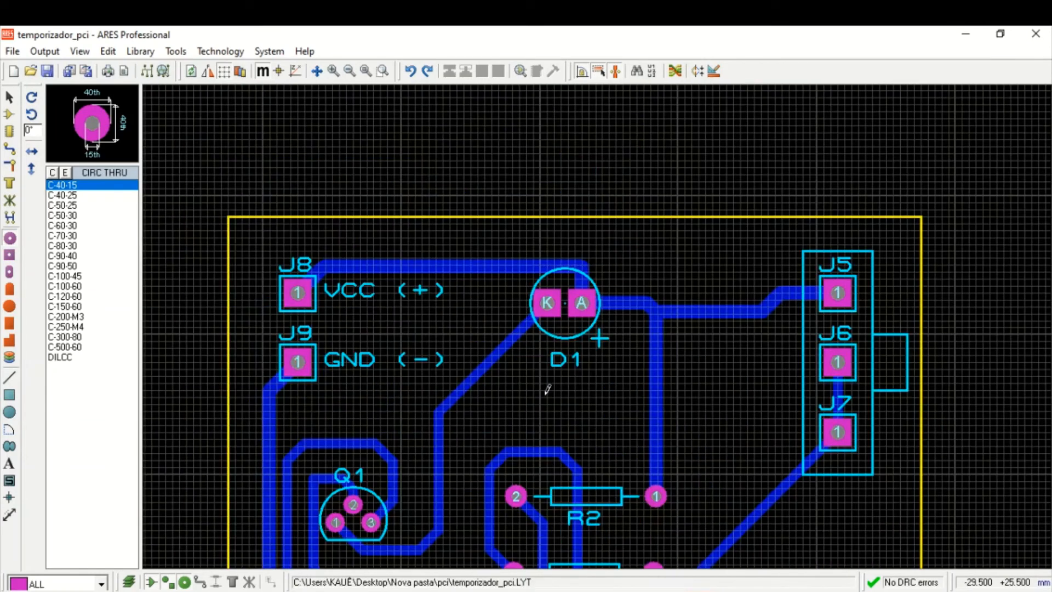
scroll(712, 455, down, 1)
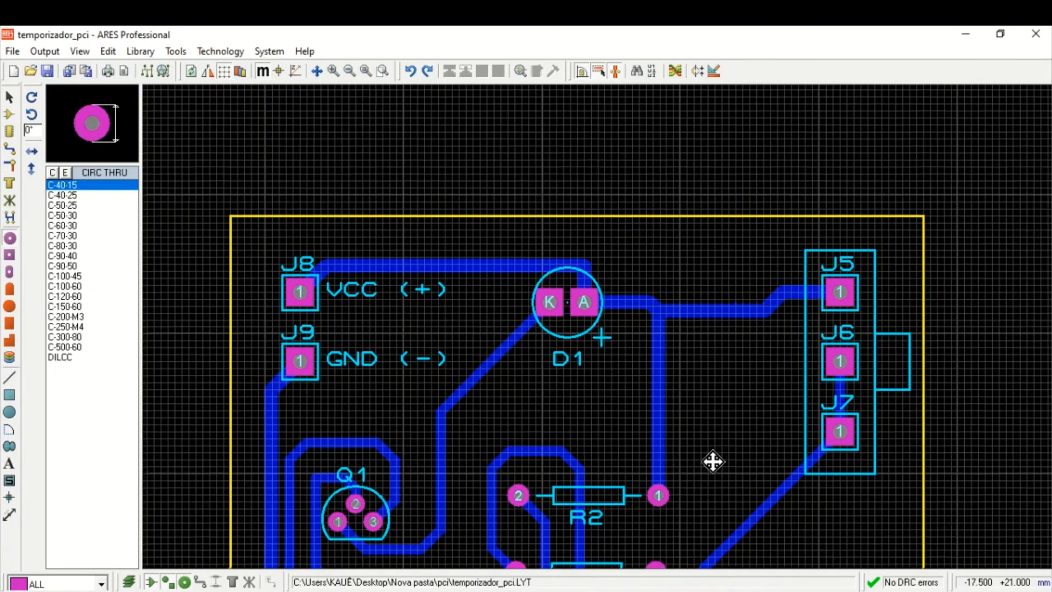
scroll(712, 463, up, 1)
scroll(716, 292, down, 1)
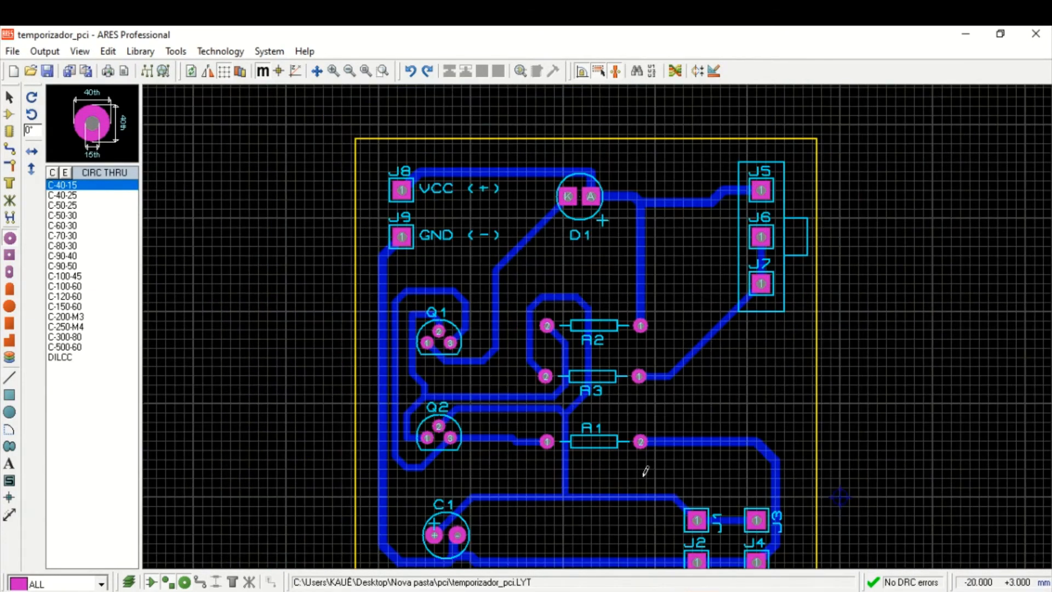
scroll(636, 411, up, 2)
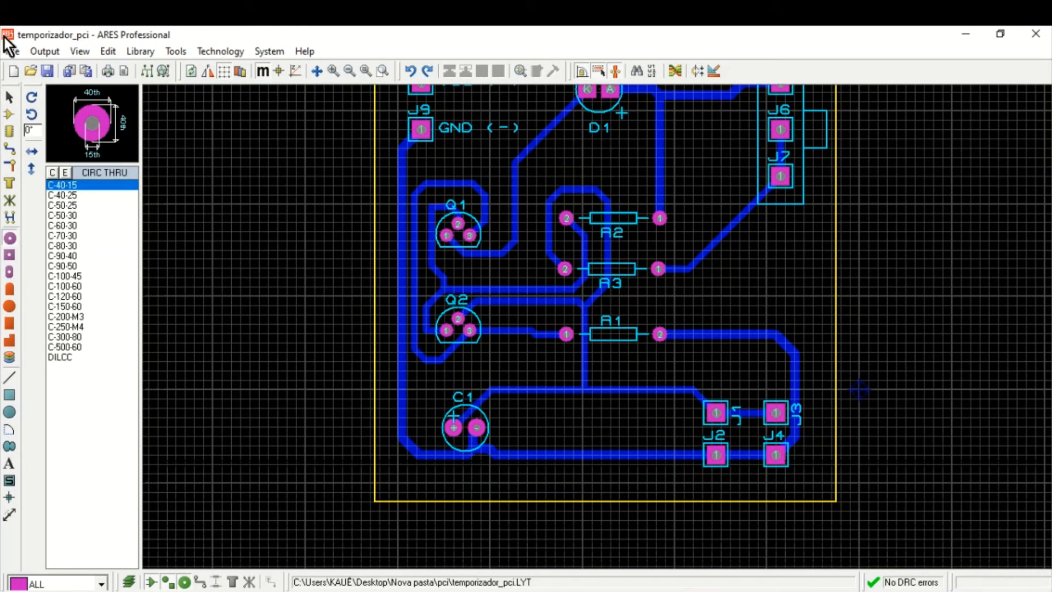
Step: Mitre the trace of net #00003 that runs into pin 2 of Q1
click(10, 98)
scroll(558, 200, up, 2)
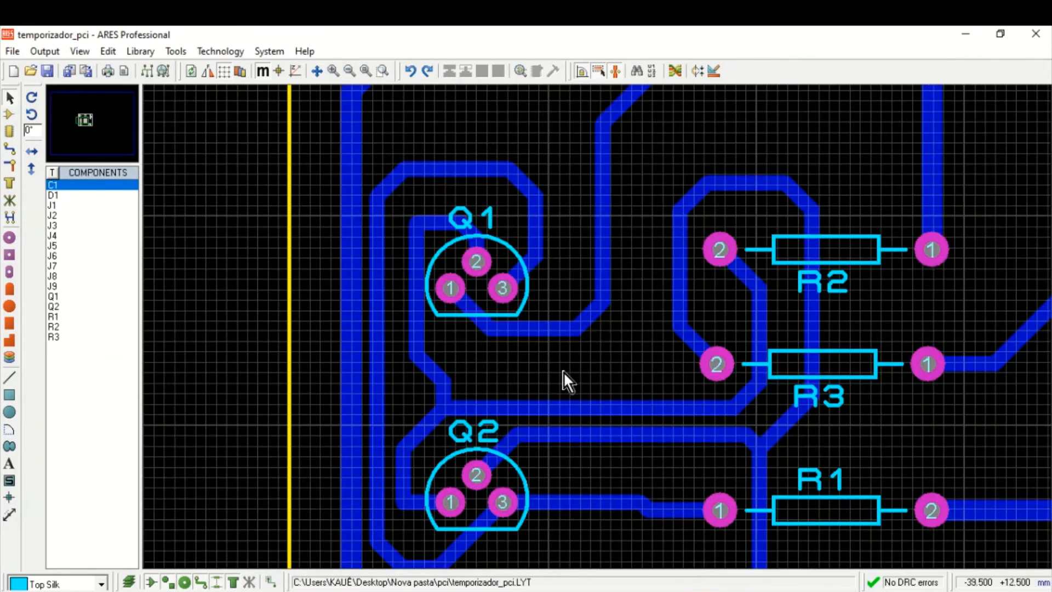
scroll(438, 226, up, 2)
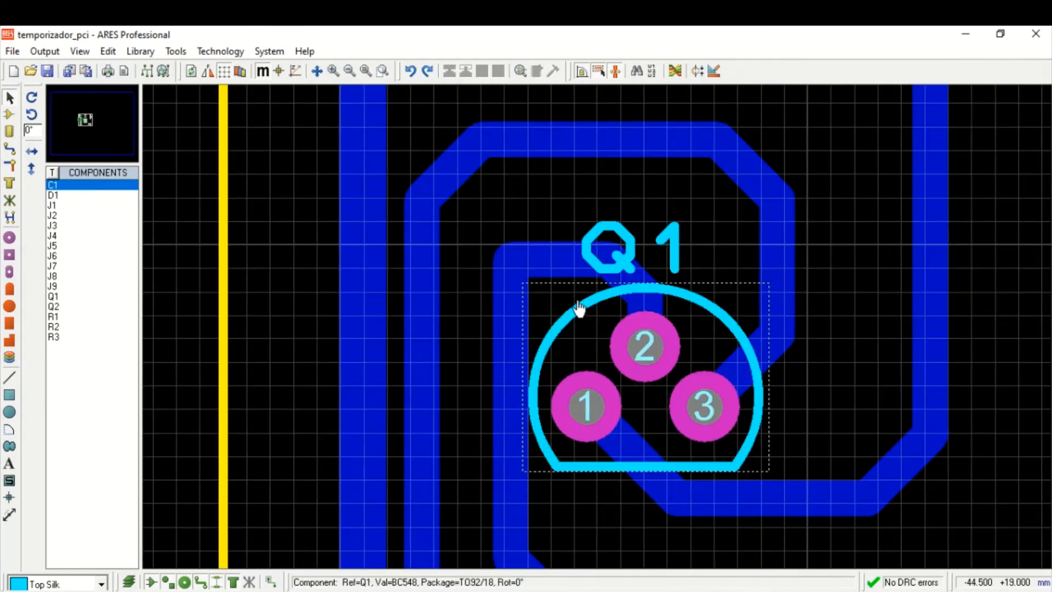
right_click(522, 270)
click(593, 477)
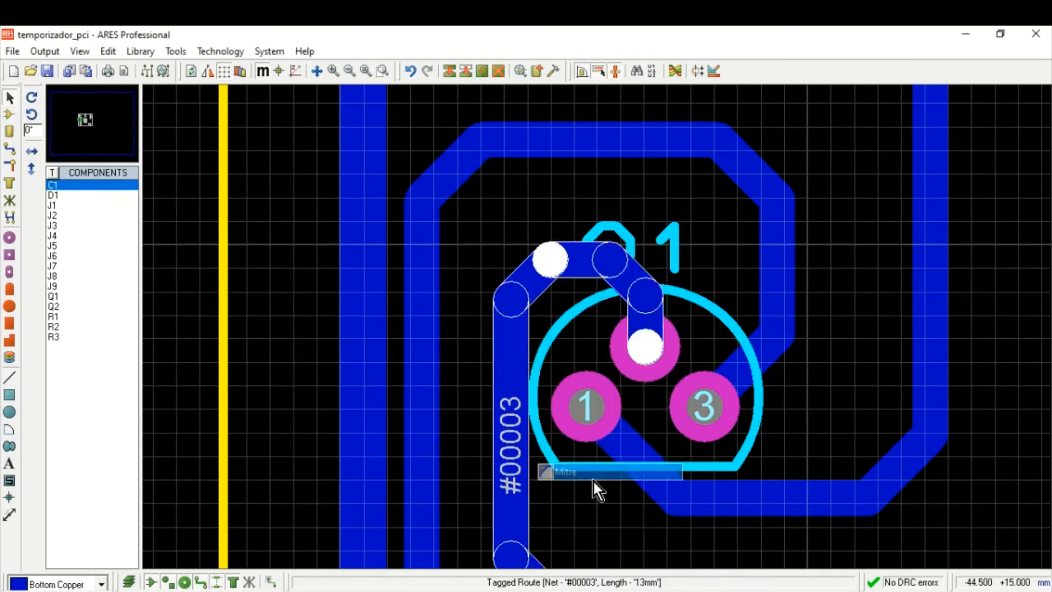
Step: Mitre the short trace of net #00003 that runs around to pin 1 of Q2
scroll(729, 421, down, 3)
scroll(665, 223, up, 2)
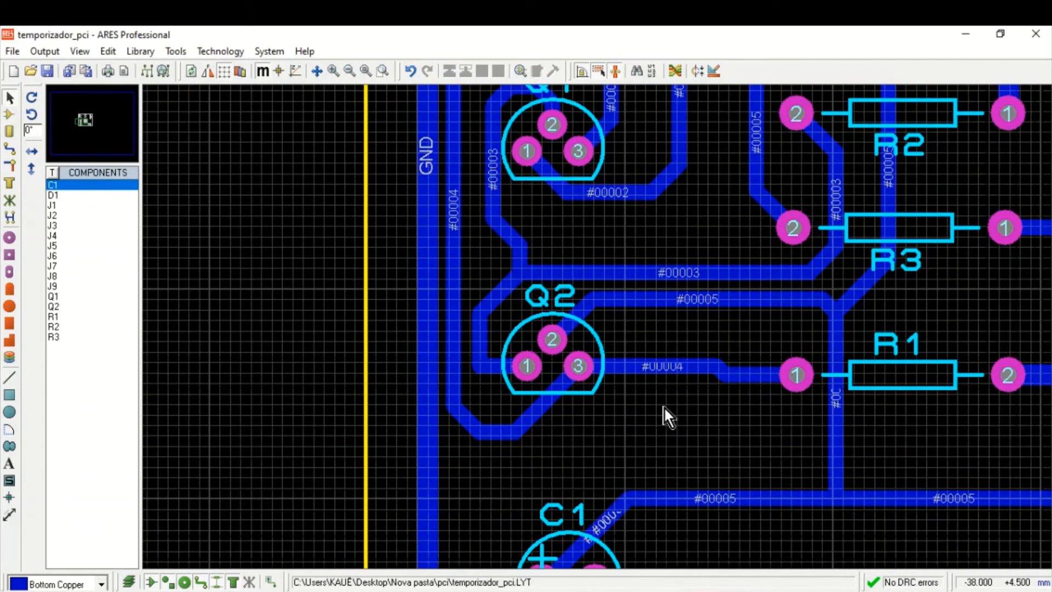
middle_click(756, 444)
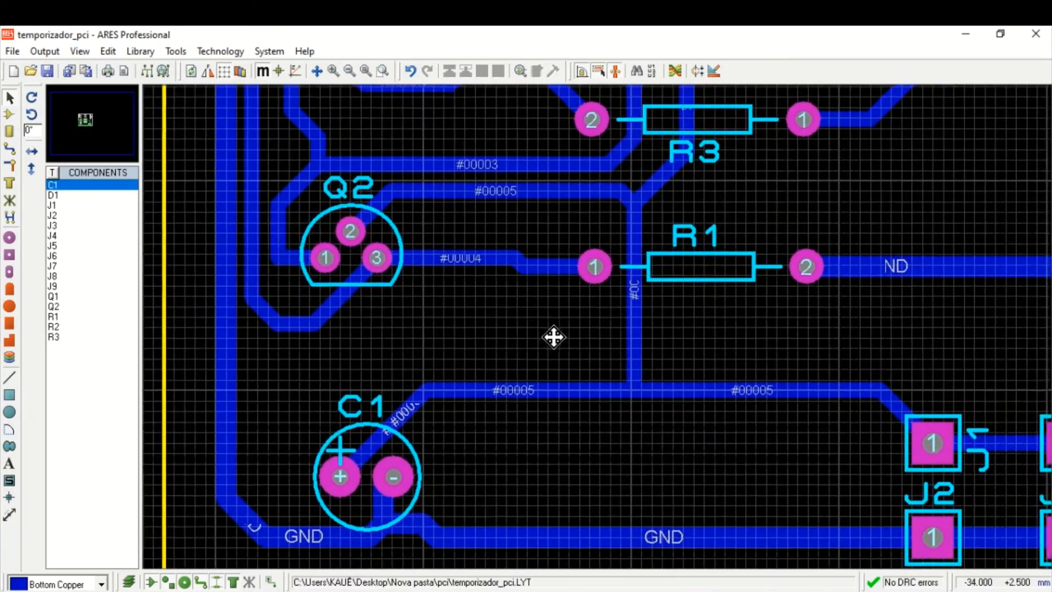
click(572, 352)
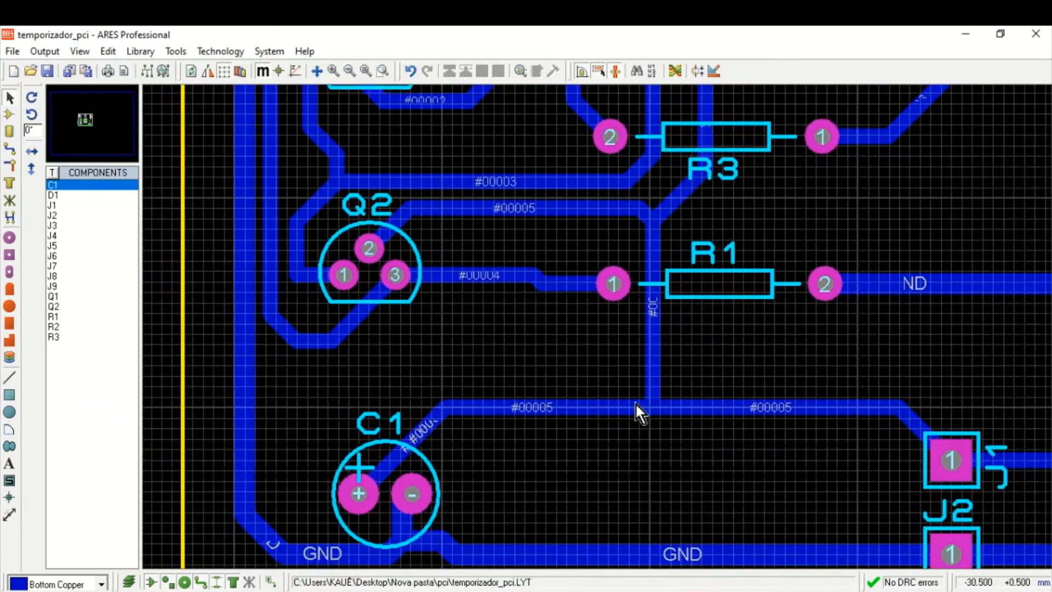
middle_click(534, 331)
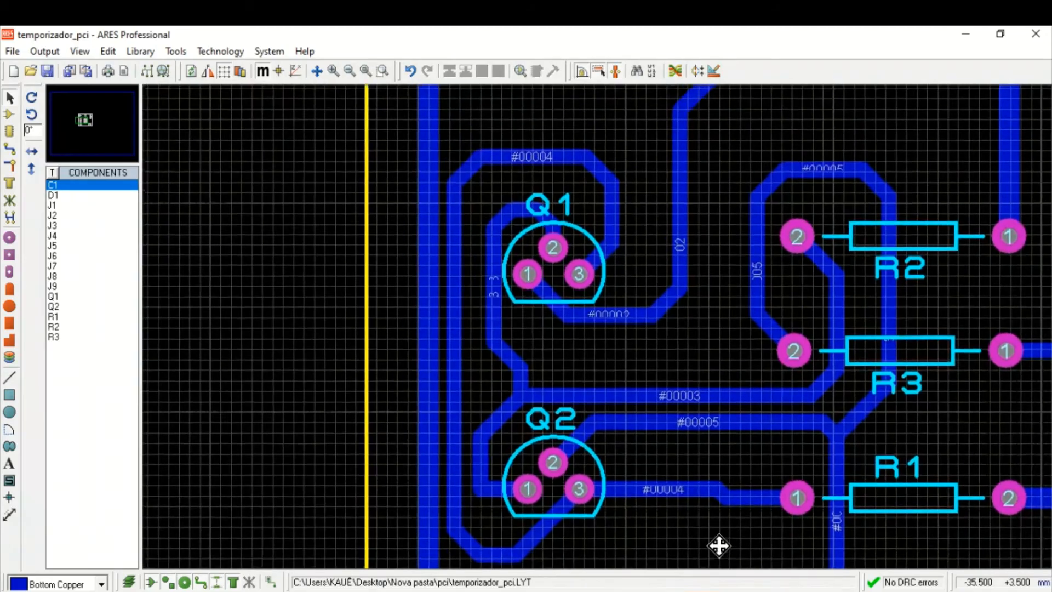
click(721, 440)
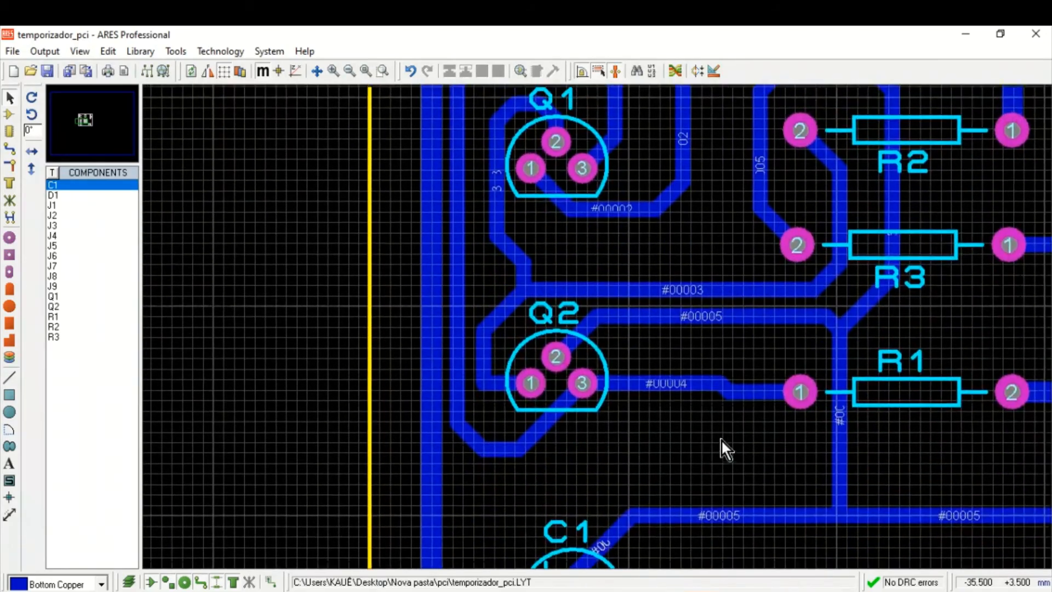
middle_click(744, 243)
scroll(559, 496, down, 1)
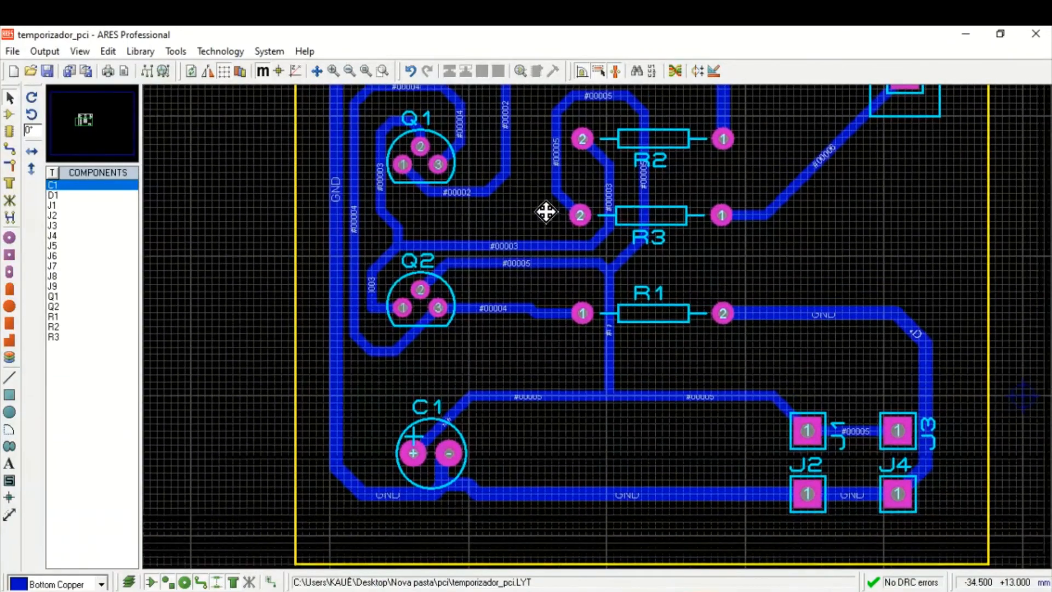
click(546, 212)
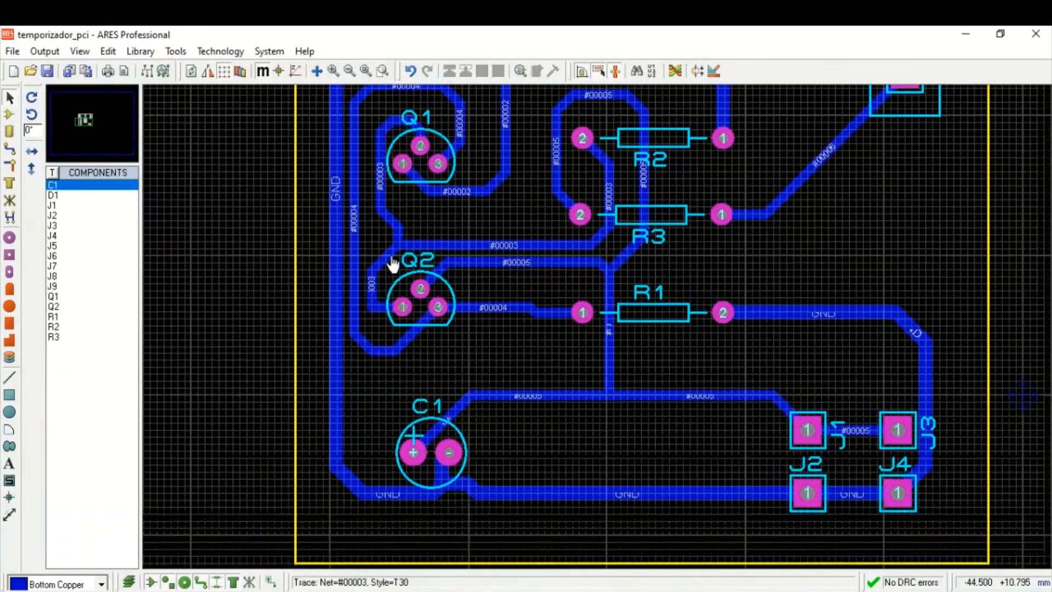
right_click(376, 305)
click(442, 470)
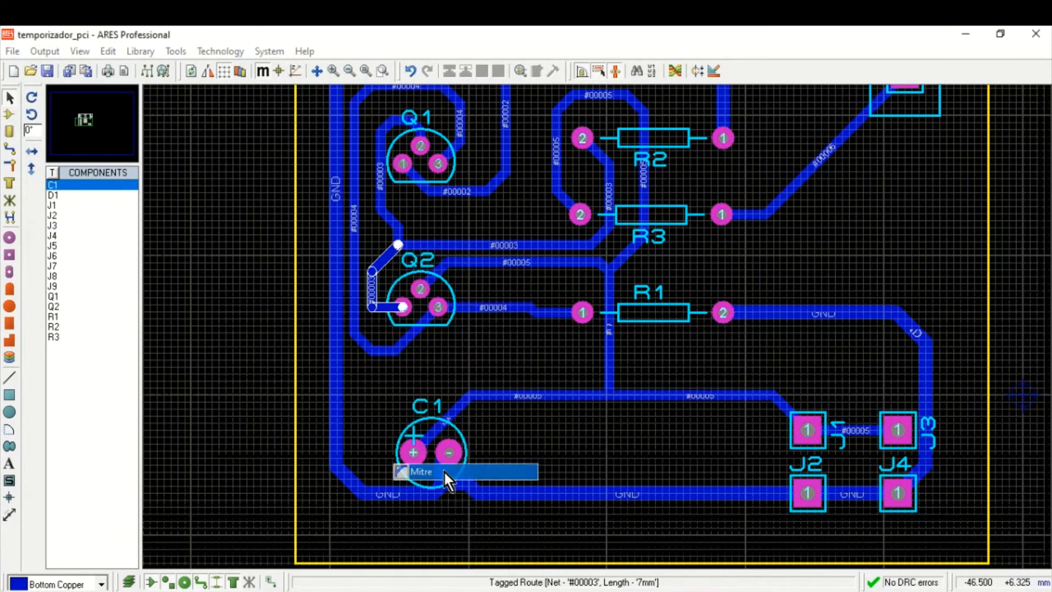
scroll(441, 317, up, 2)
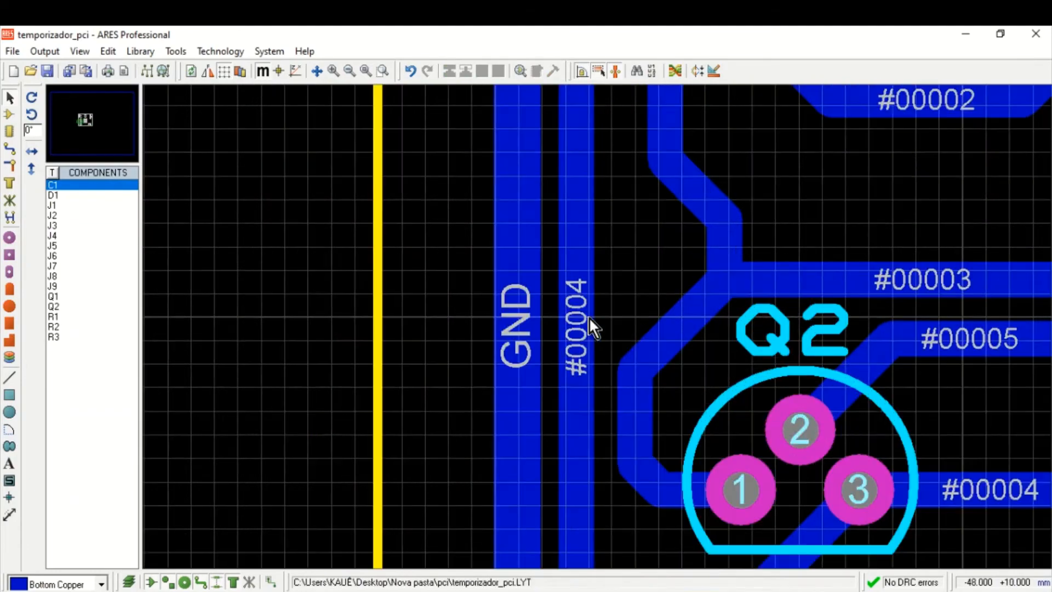
Step: Try to draw a diagonal T30 trace on Top Copper across the corner of the net #00005 T-junction below R1
scroll(551, 310, down, 3)
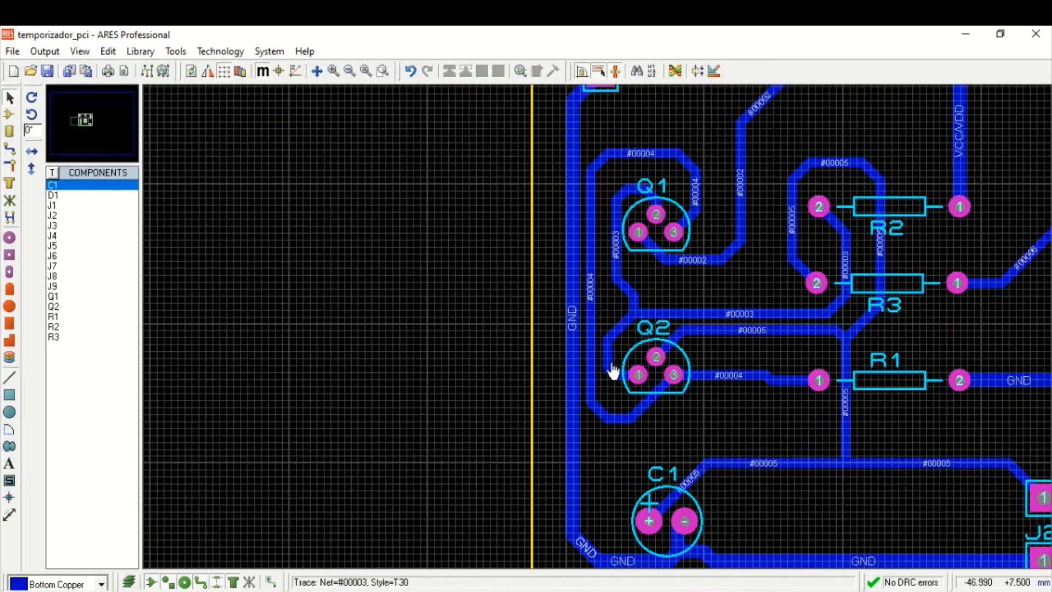
drag(756, 418, 522, 361)
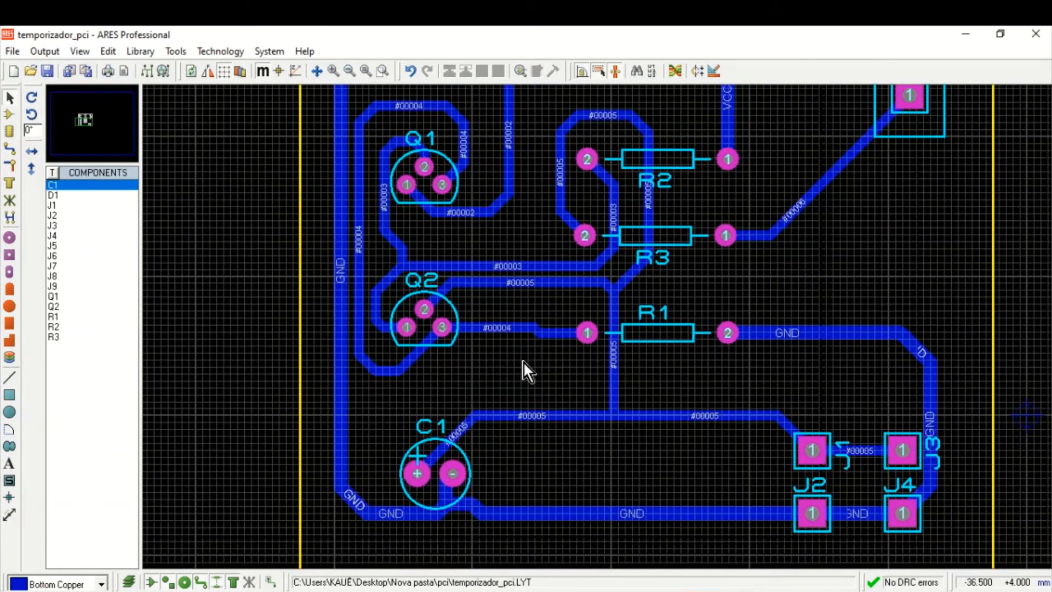
click(11, 167)
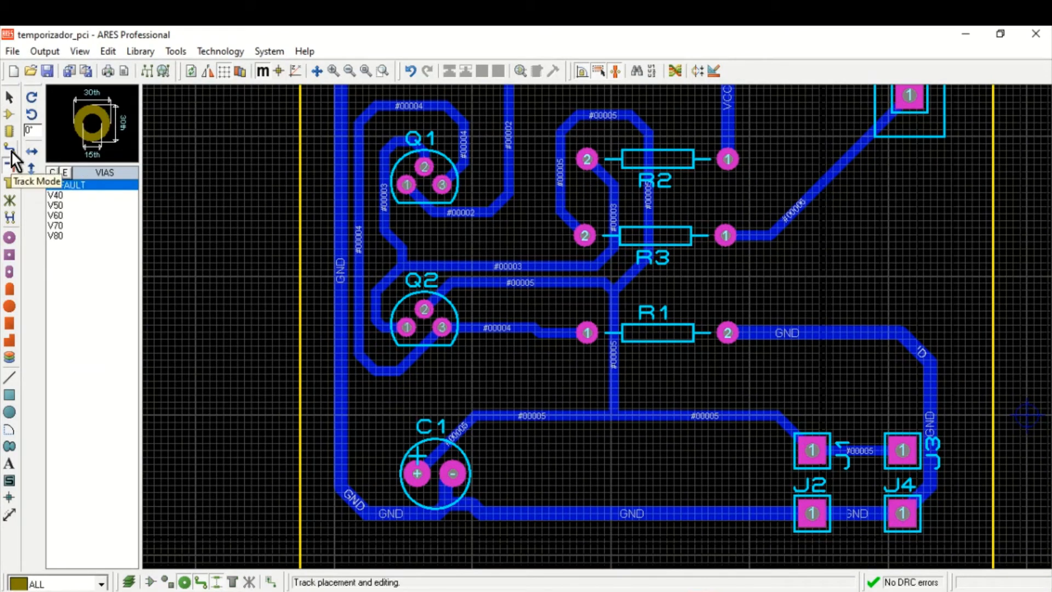
click(10, 149)
scroll(633, 414, up, 2)
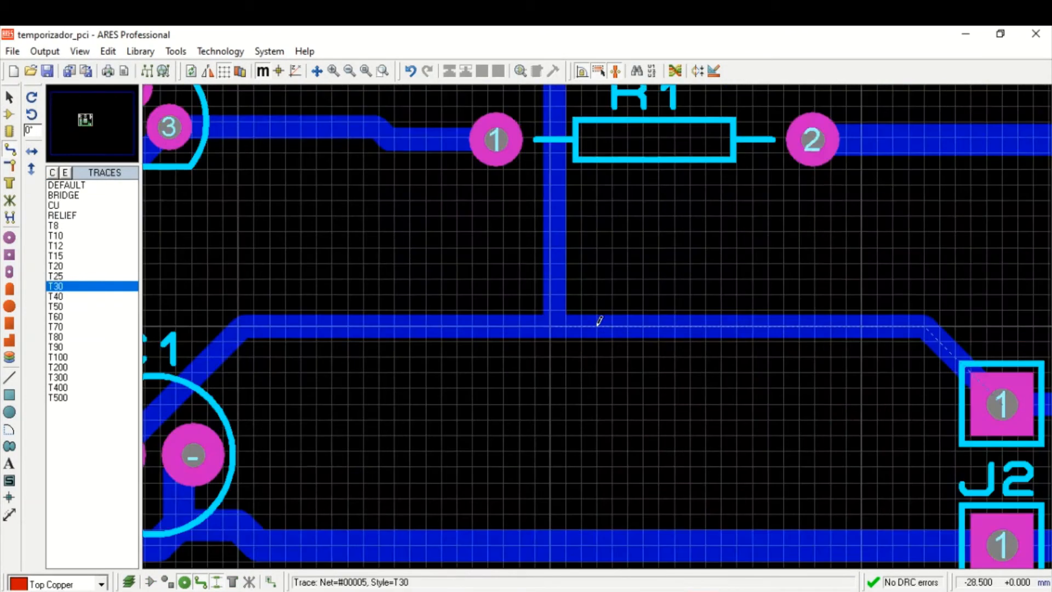
scroll(599, 318, up, 1)
click(578, 319)
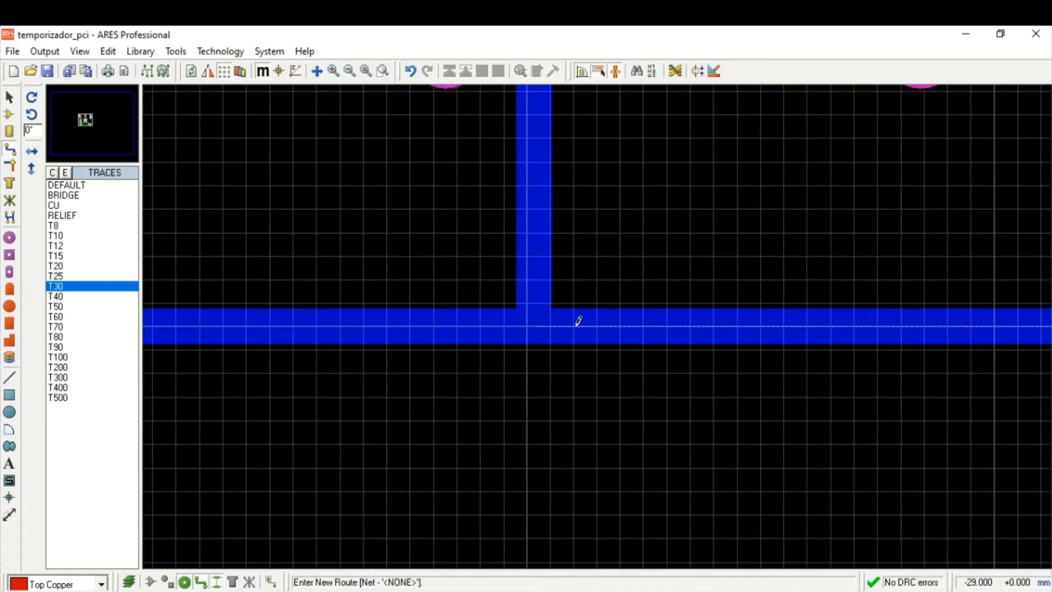
click(546, 283)
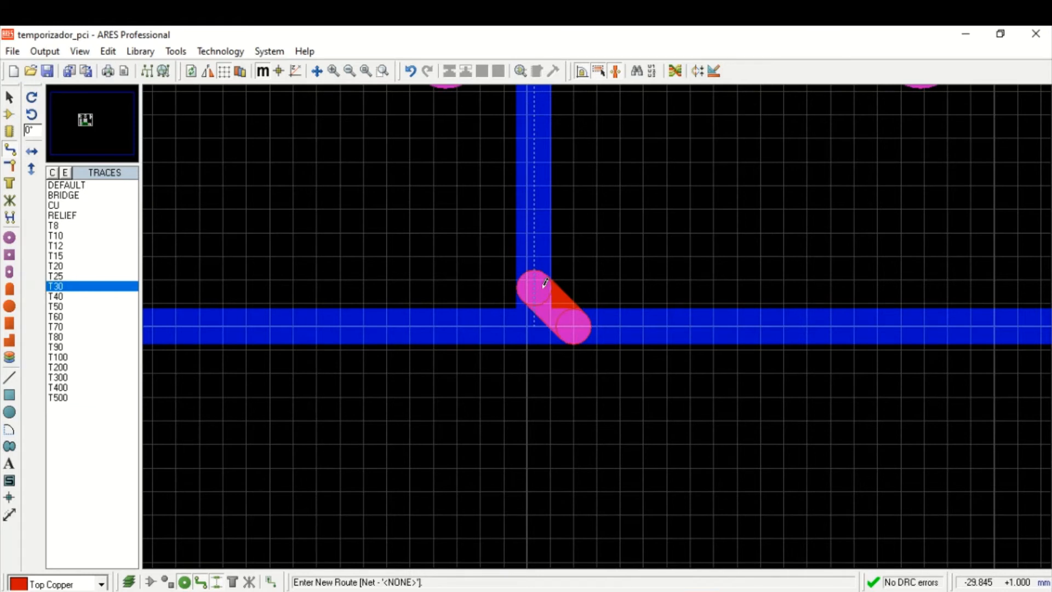
key(Escape)
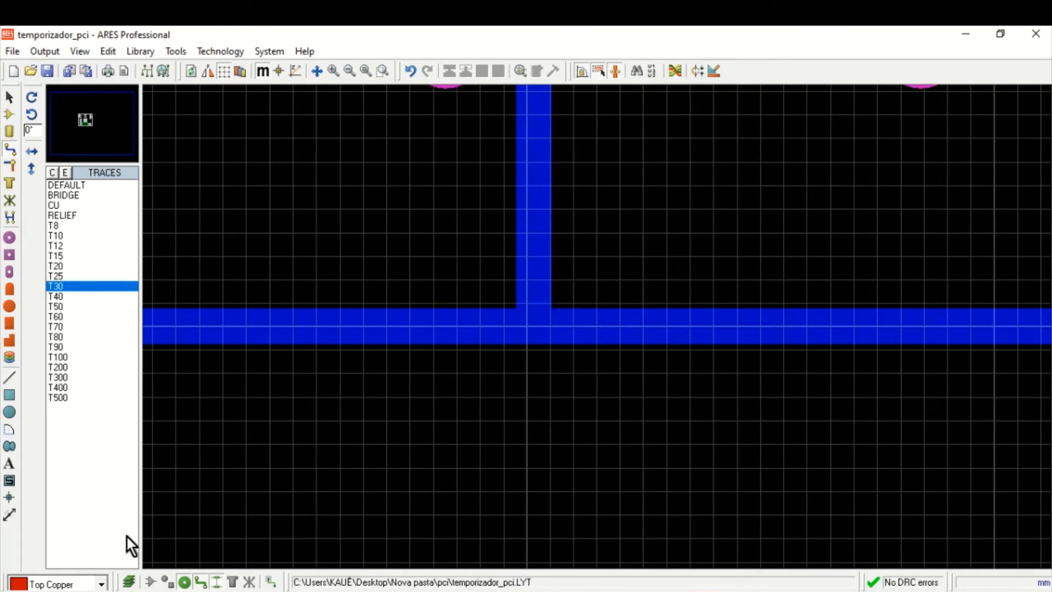
Step: Switch the current routing layer to Bottom Copper
click(84, 582)
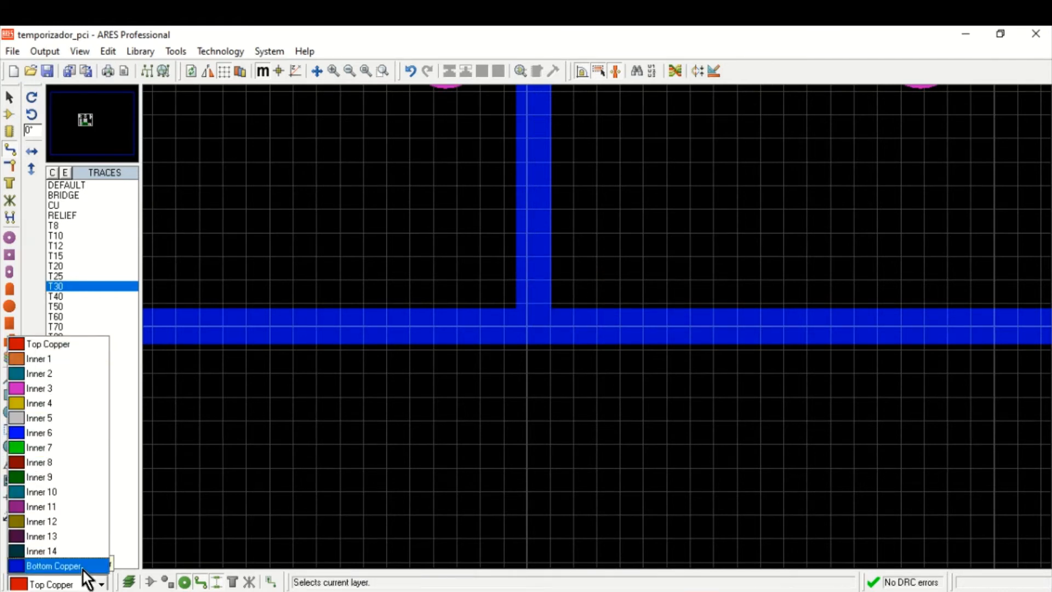
click(83, 566)
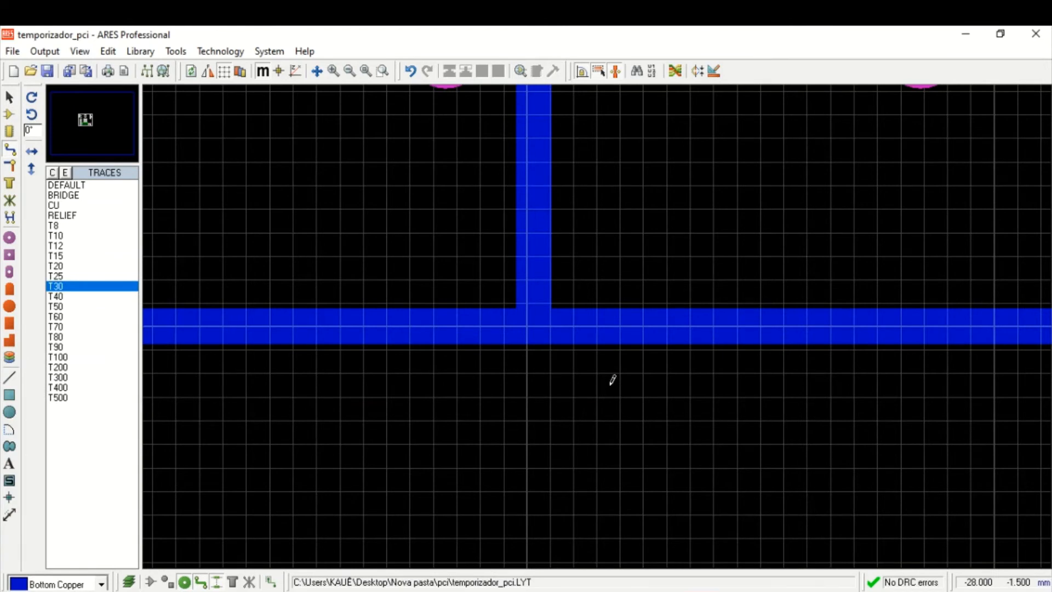
click(577, 322)
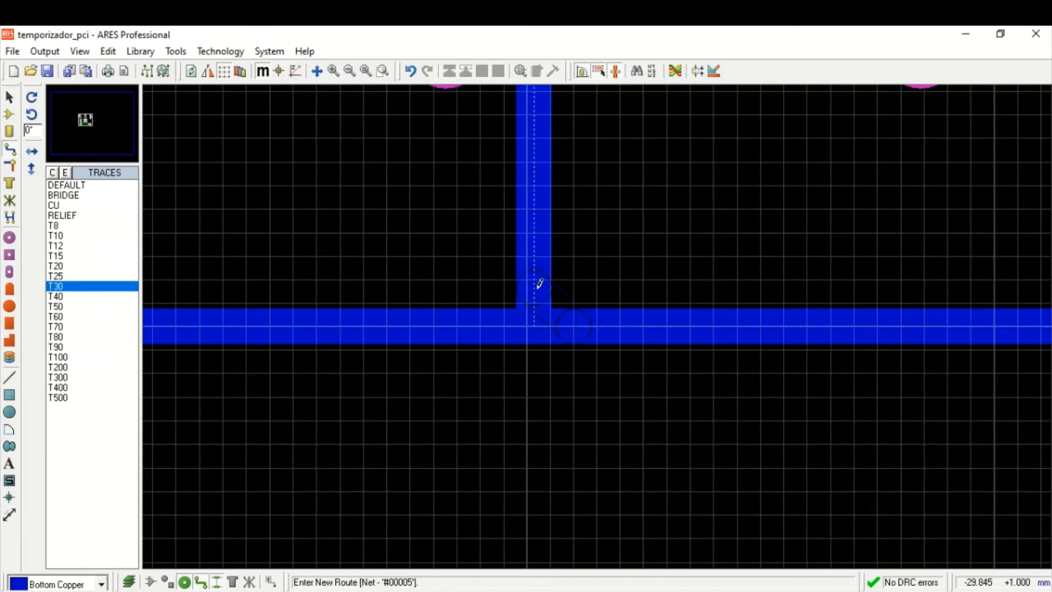
click(539, 284)
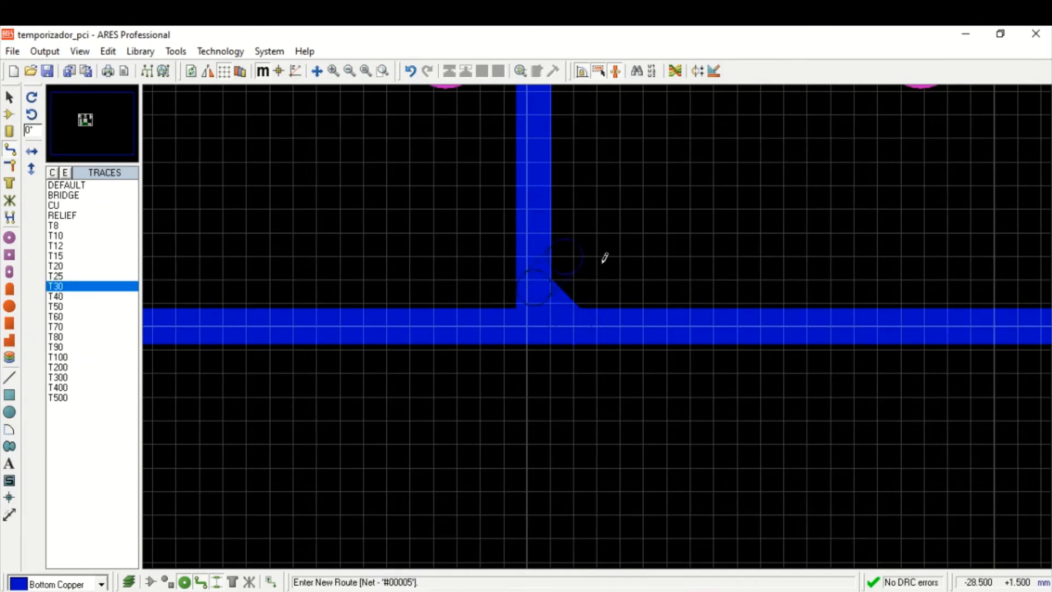
click(533, 284)
key(Escape)
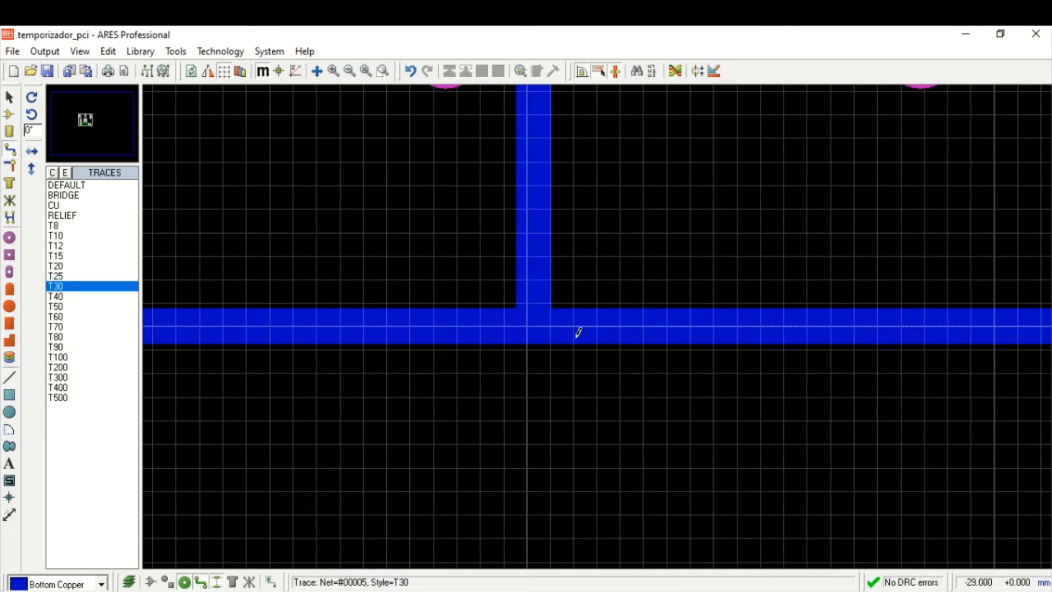
Step: Draw short diagonal T30 traces on Bottom Copper across both inner corners of the net #00005 T-junction below R1
click(575, 324)
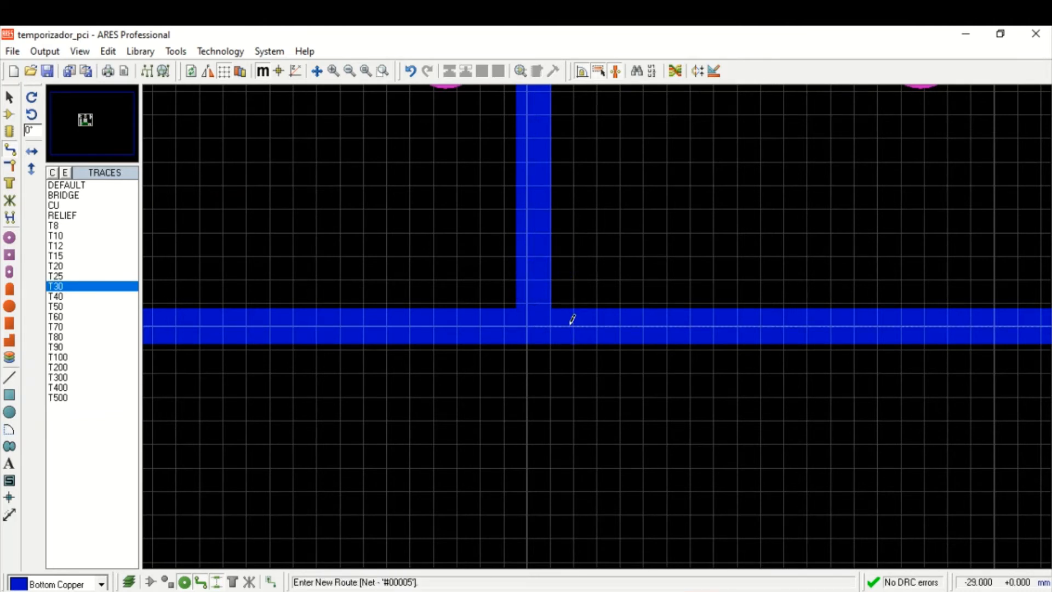
click(534, 281)
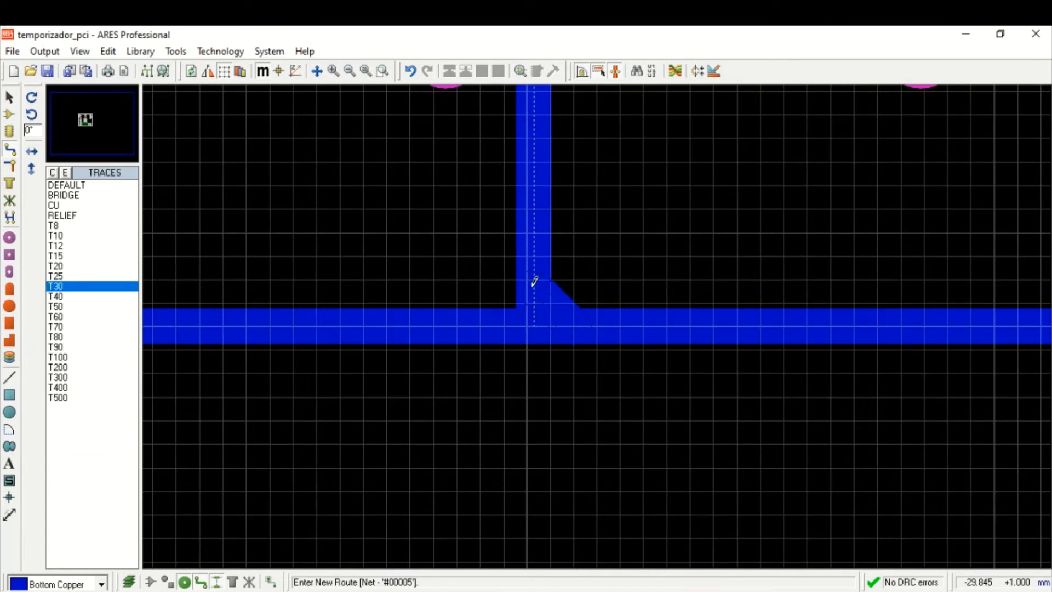
right_click(534, 281)
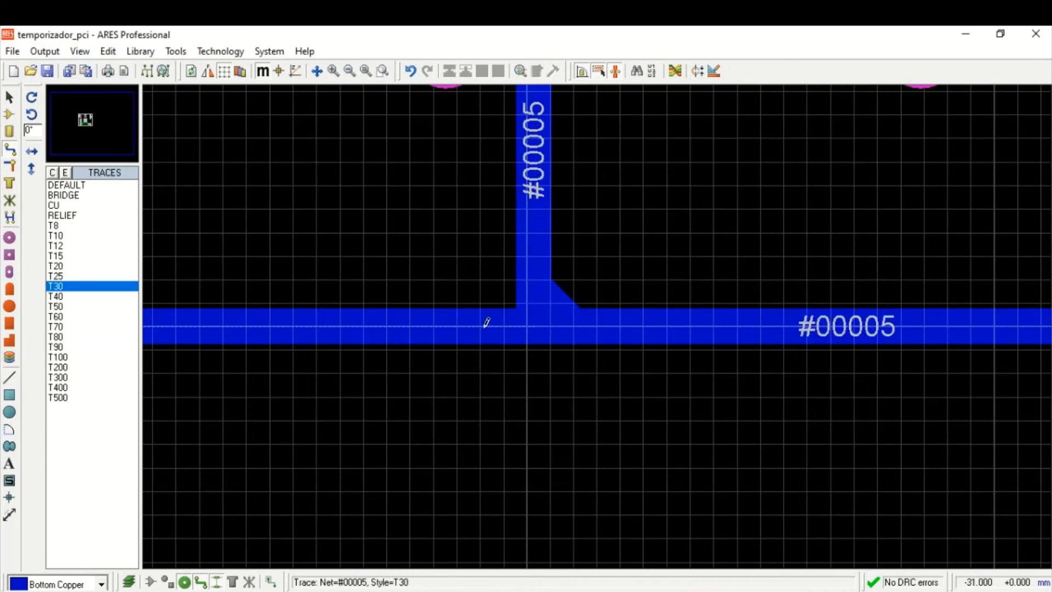
click(484, 323)
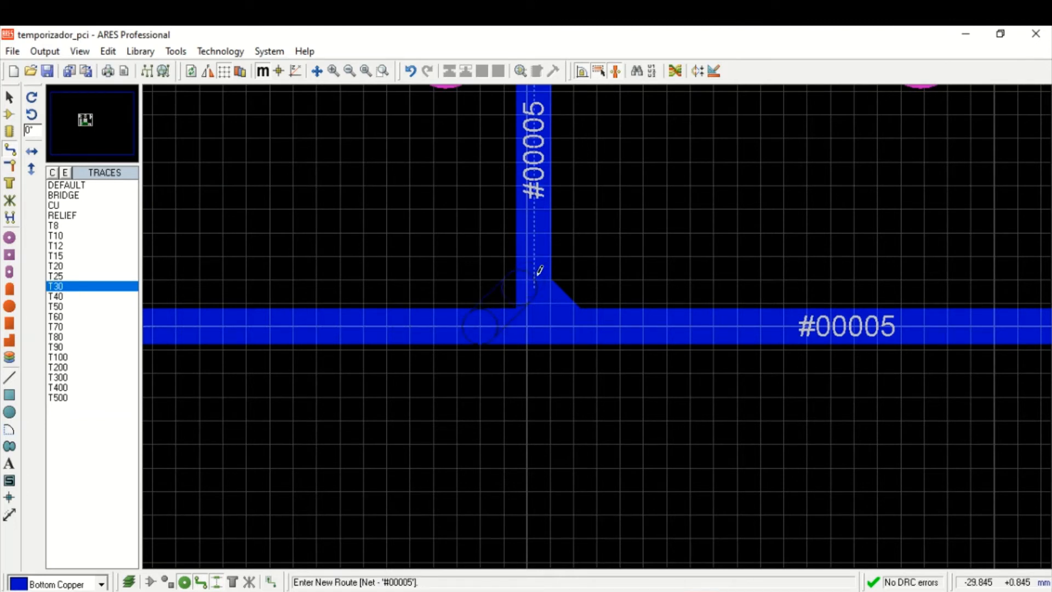
right_click(538, 272)
click(503, 320)
click(539, 281)
Step: Draw a short diagonal T30 trace across the sharp inner corner of the net #00003 junction above Q2
scroll(615, 383, down, 2)
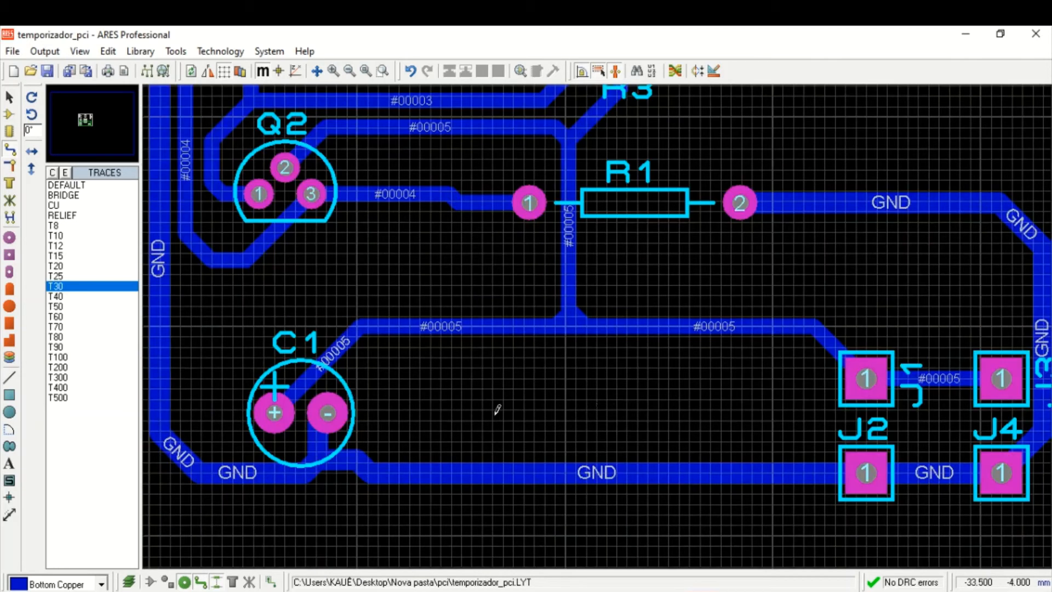
drag(502, 277, 602, 422)
key(F6)
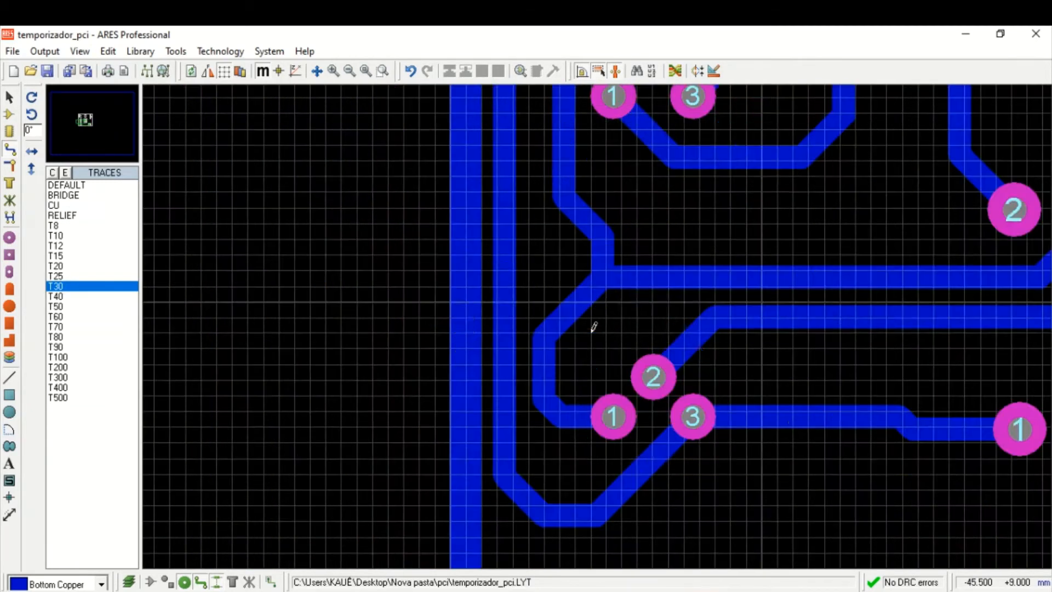
key(F6)
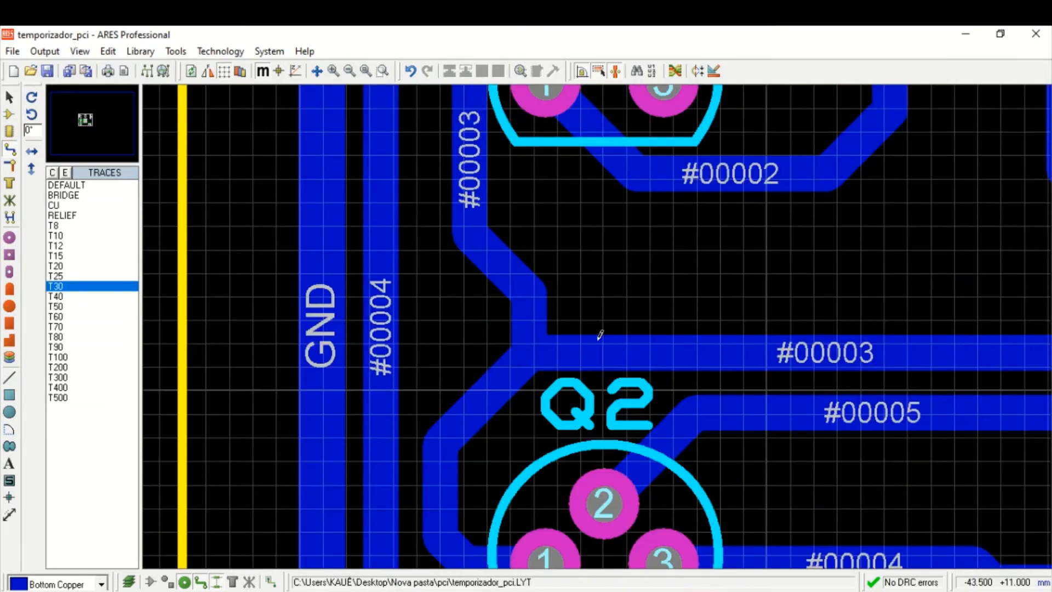
click(565, 348)
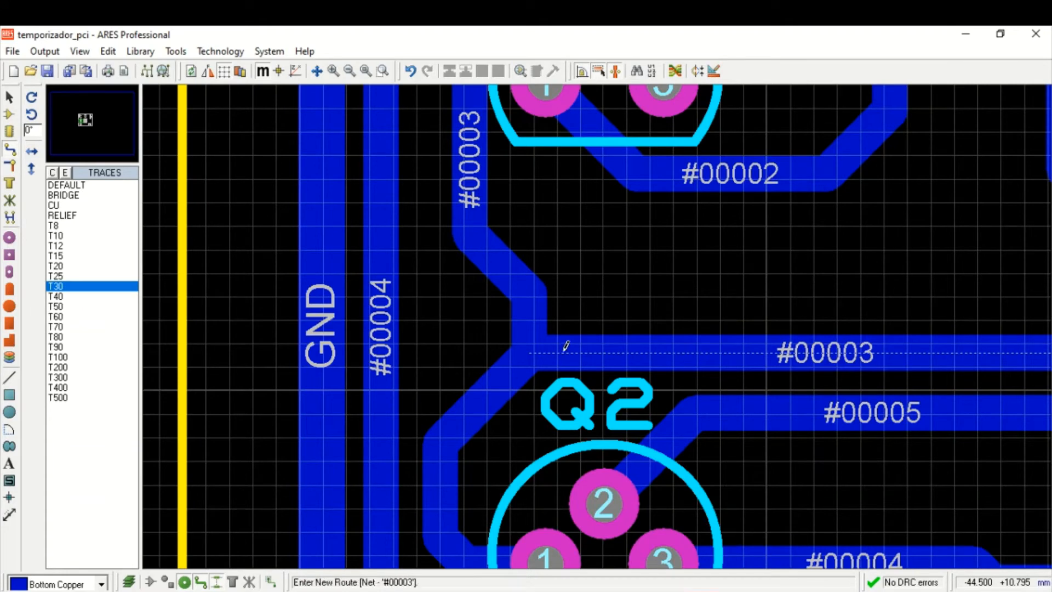
click(531, 314)
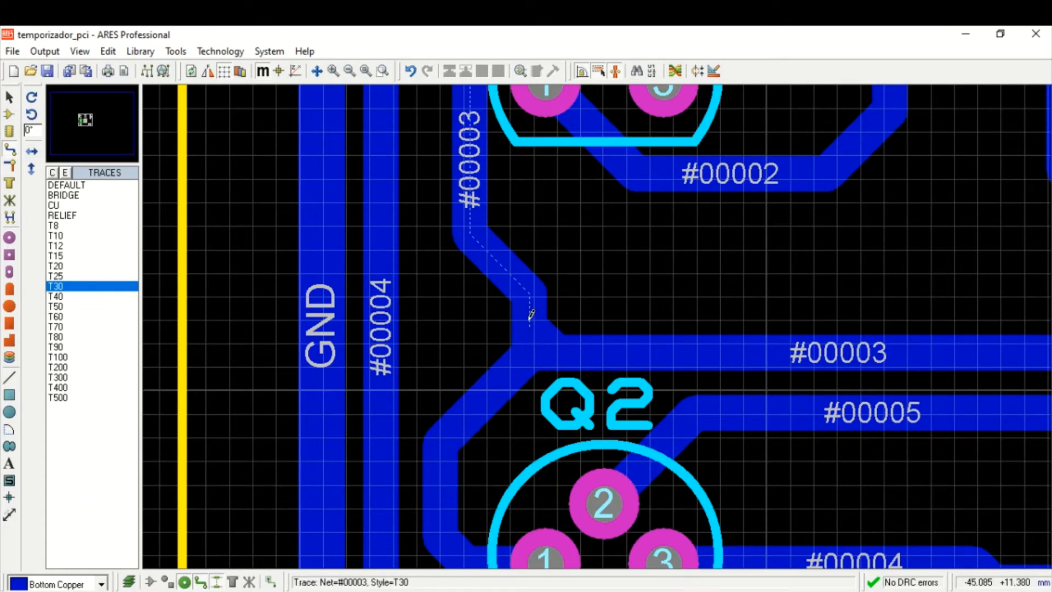
Step: Mitre the VCC/VDD trace that runs from J8 to pad A of D1
scroll(531, 314, down, 2)
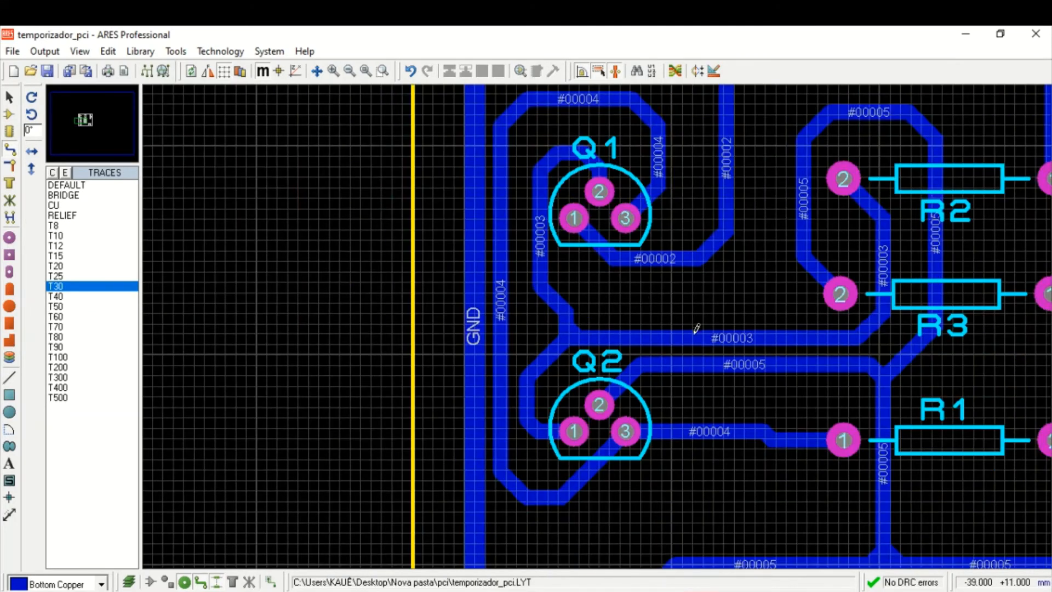
scroll(705, 331, down, 2)
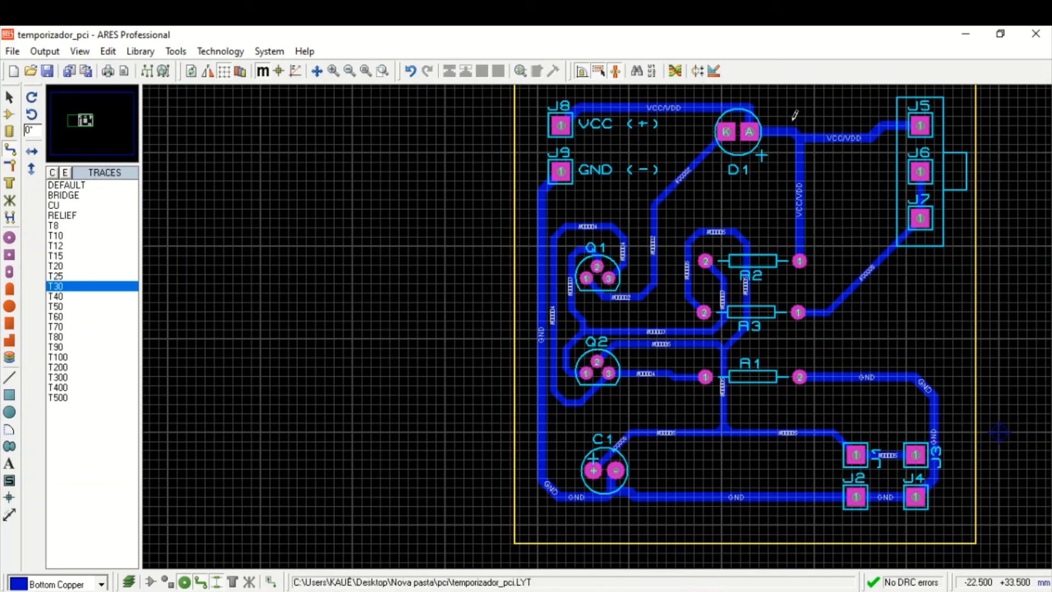
scroll(770, 111, up, 2)
right_click(575, 311)
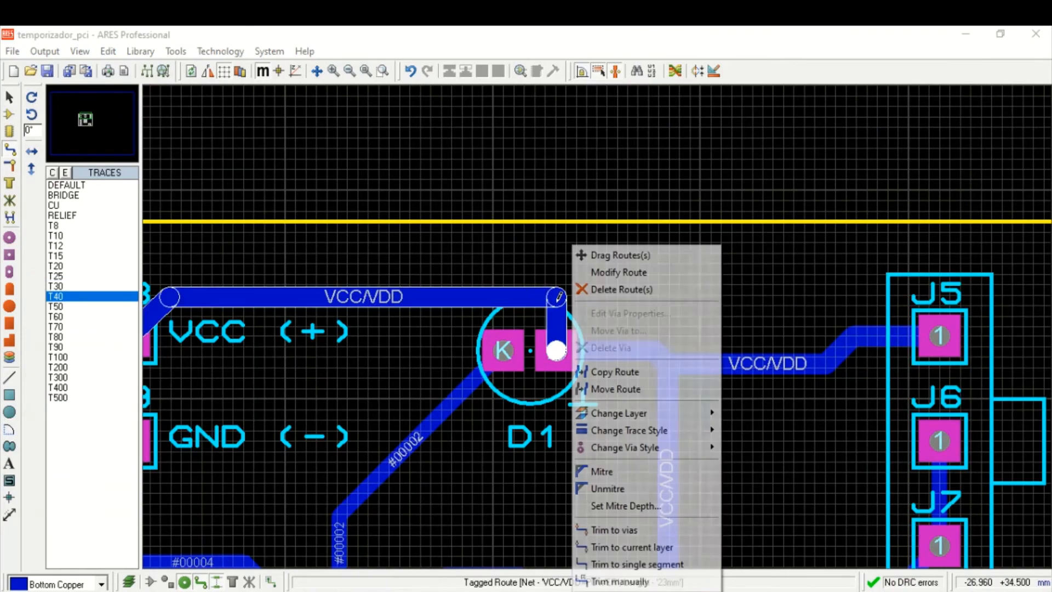
click(622, 469)
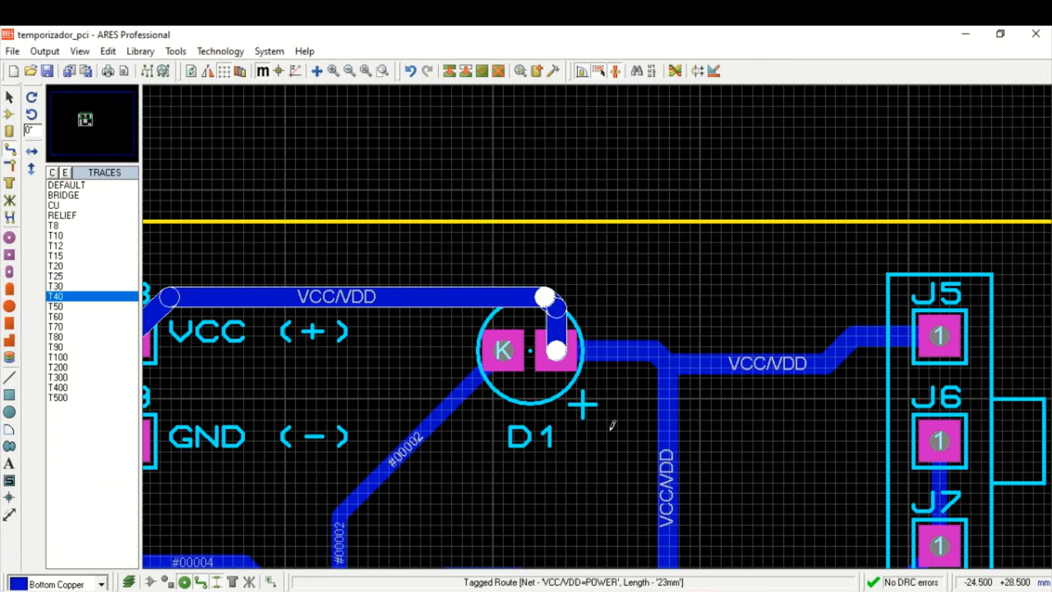
Step: Draw a short diagonal T40 trace across the GND junction corner just below the negative pad of C1
scroll(582, 462, down, 3)
scroll(569, 330, up, 3)
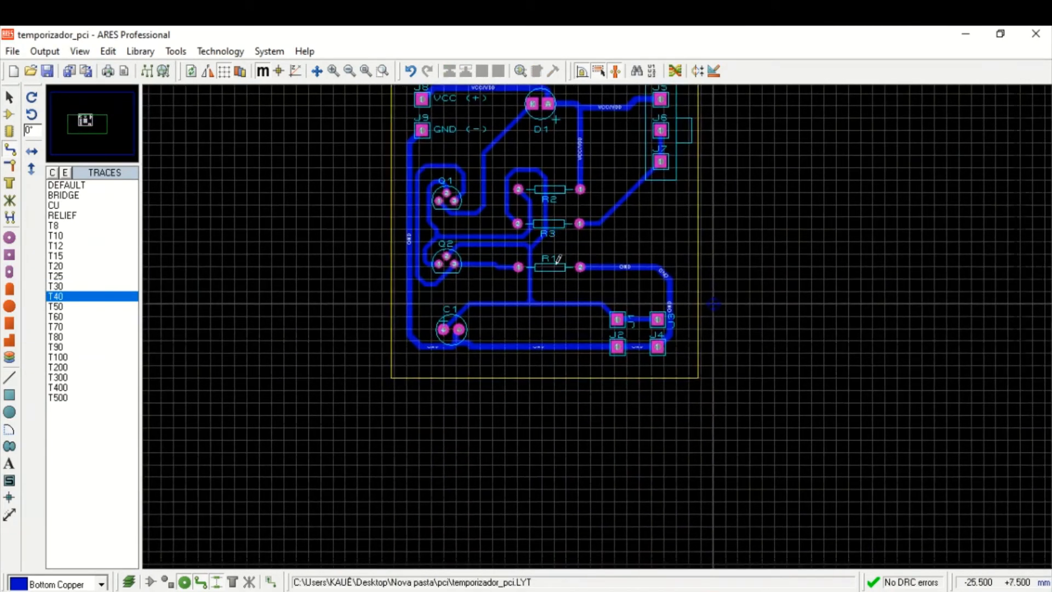
scroll(568, 330, up, 3)
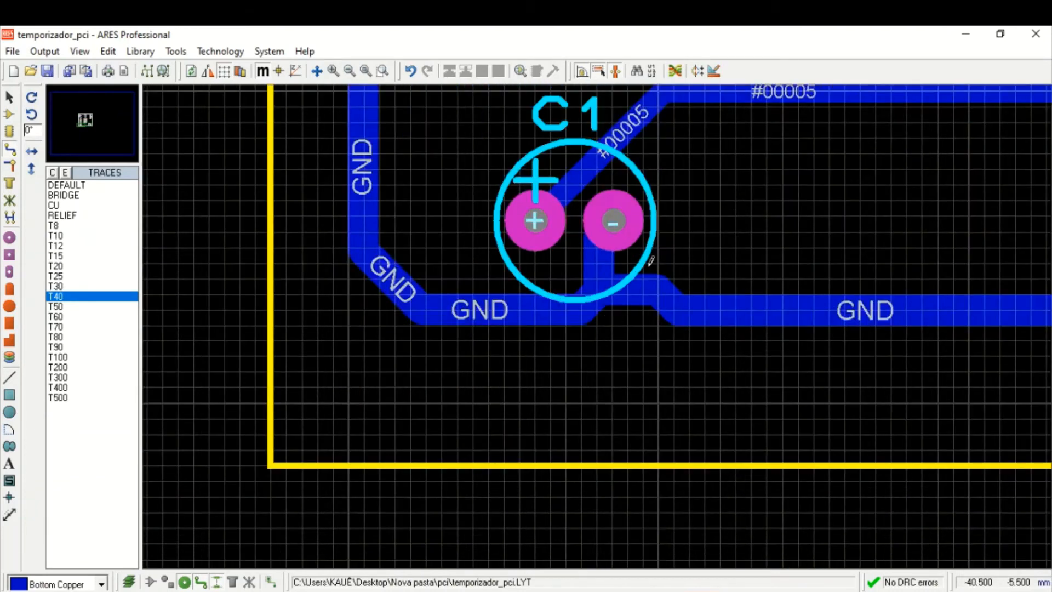
scroll(608, 318, up, 2)
scroll(596, 321, up, 1)
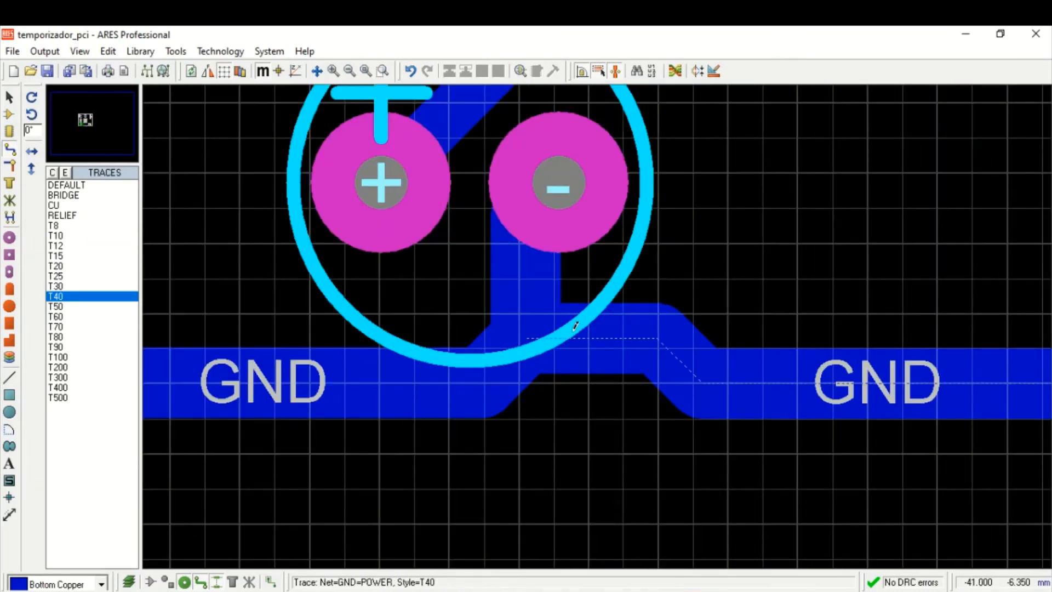
click(576, 326)
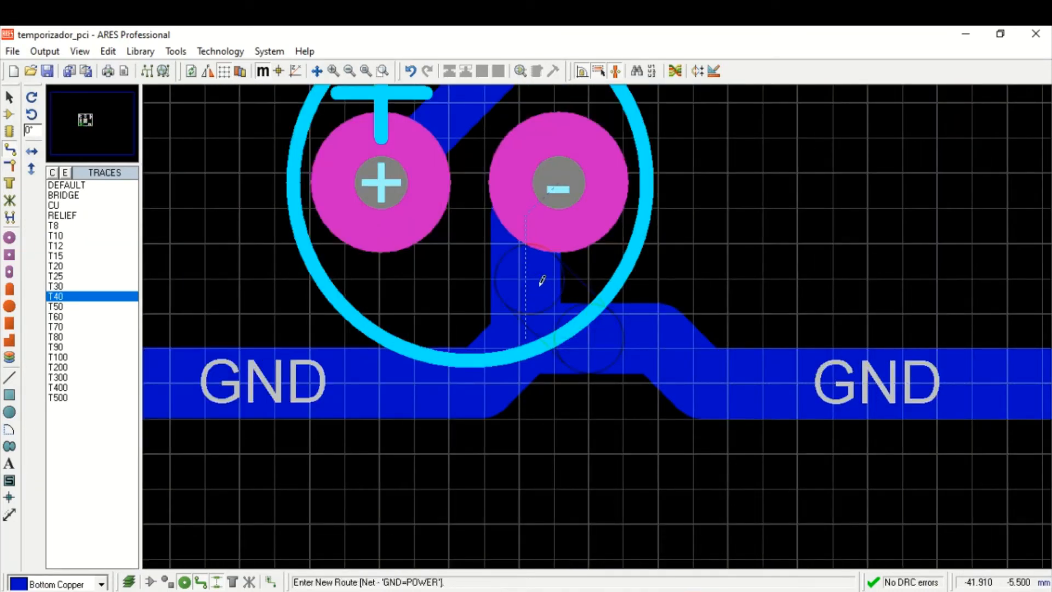
click(542, 280)
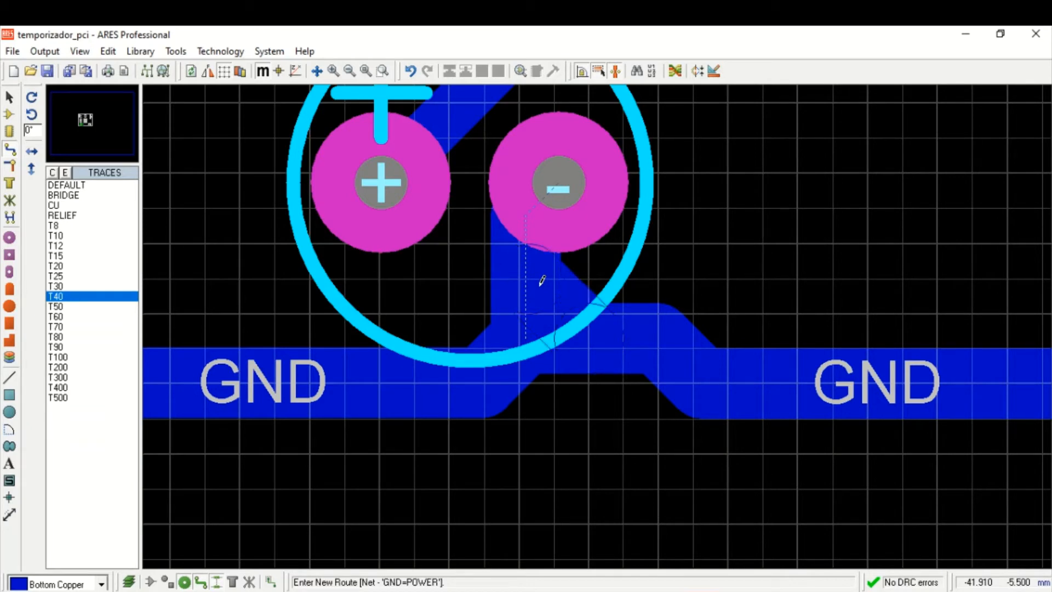
right_click(542, 281)
Step: Open the 3D visualization of the complete timer board
scroll(777, 324, down, 2)
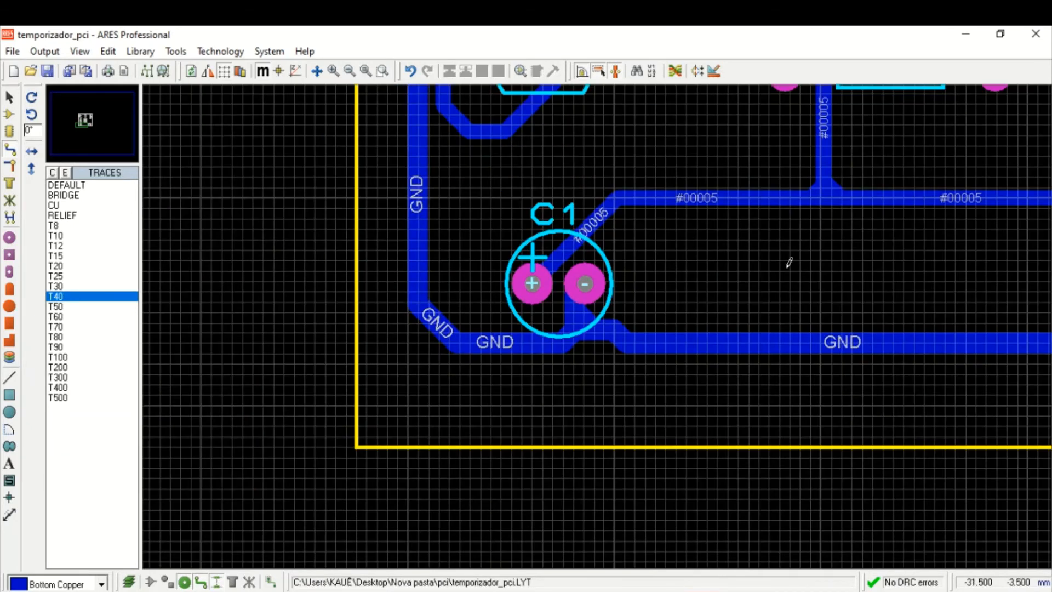
scroll(504, 458, down, 2)
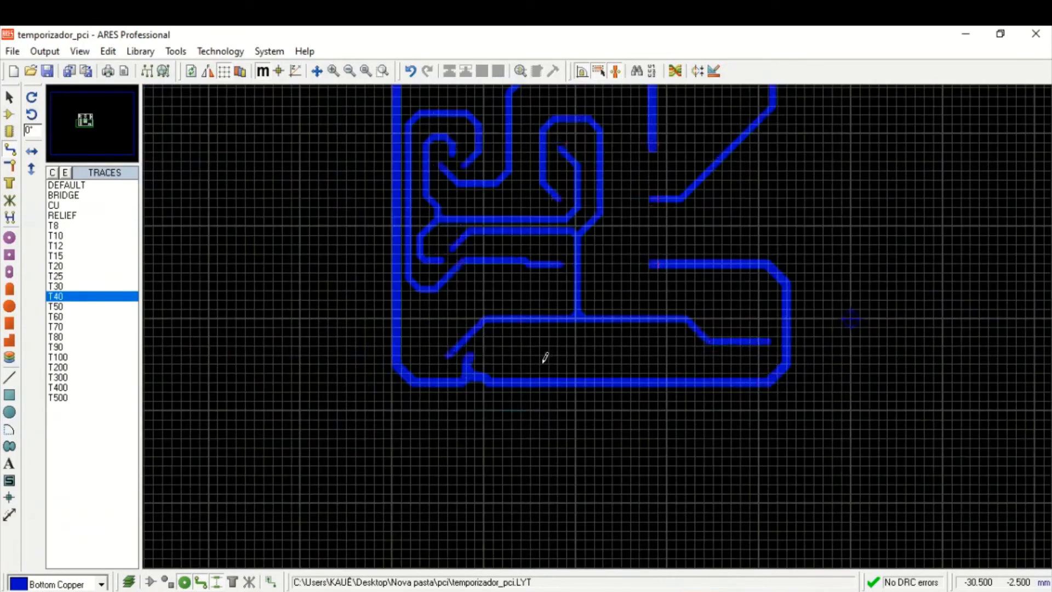
scroll(600, 329, up, 1)
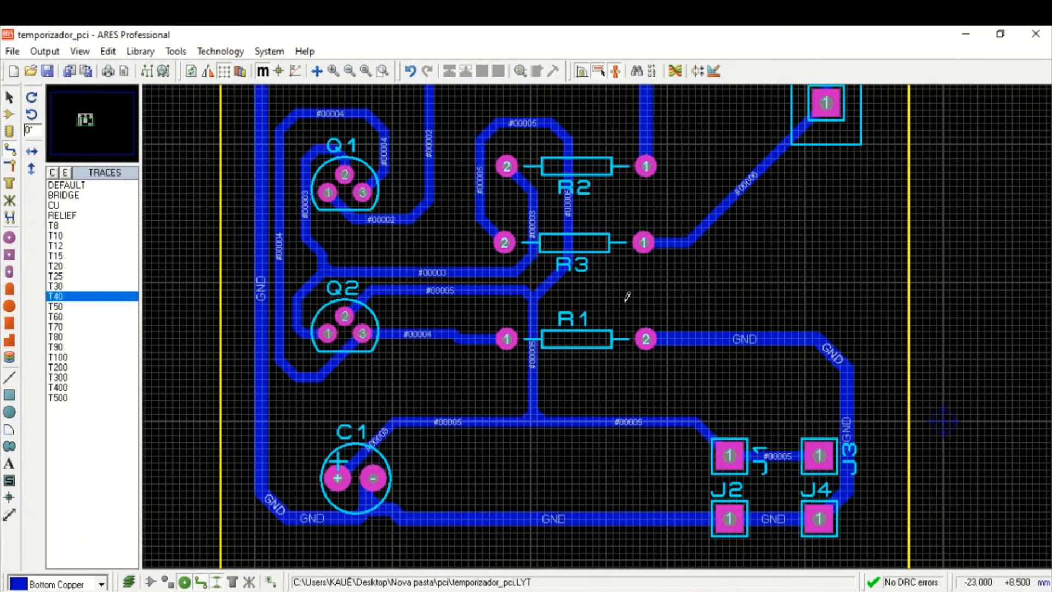
scroll(733, 369, down, 4)
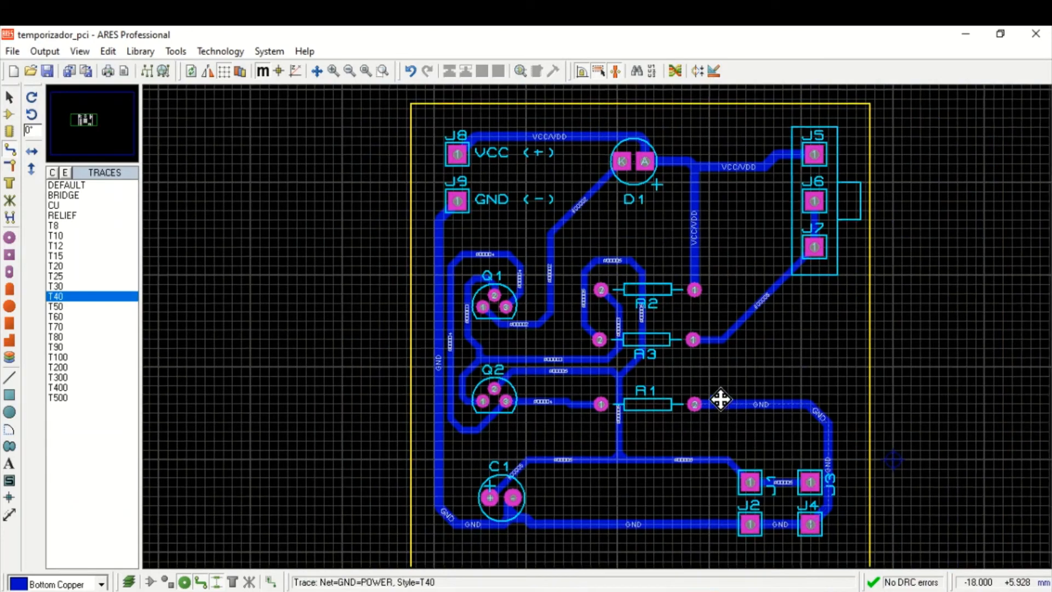
mouse_move(722, 400)
mouse_down()
mouse_move(646, 369)
mouse_move(631, 393)
mouse_up()
click(41, 51)
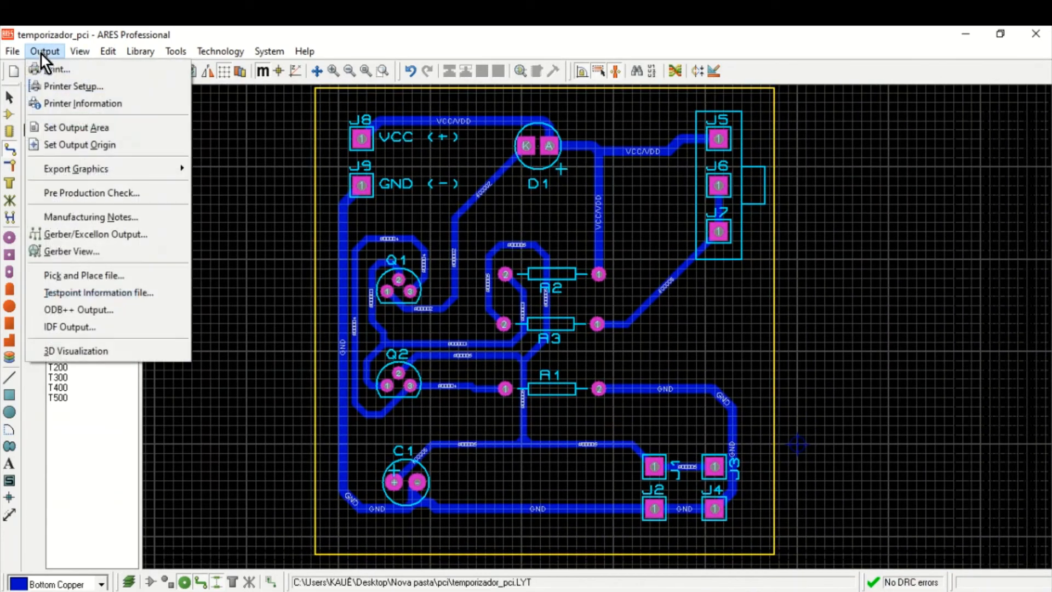
click(78, 350)
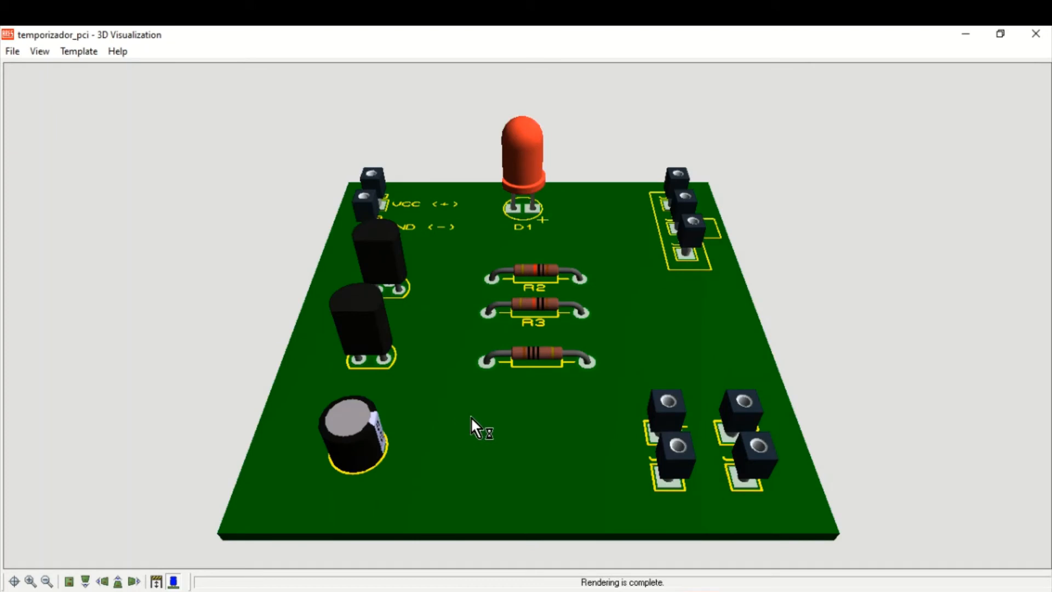
Step: Examine the 3D board from the component side and the underside, checking the copper traces and solder pads
click(494, 381)
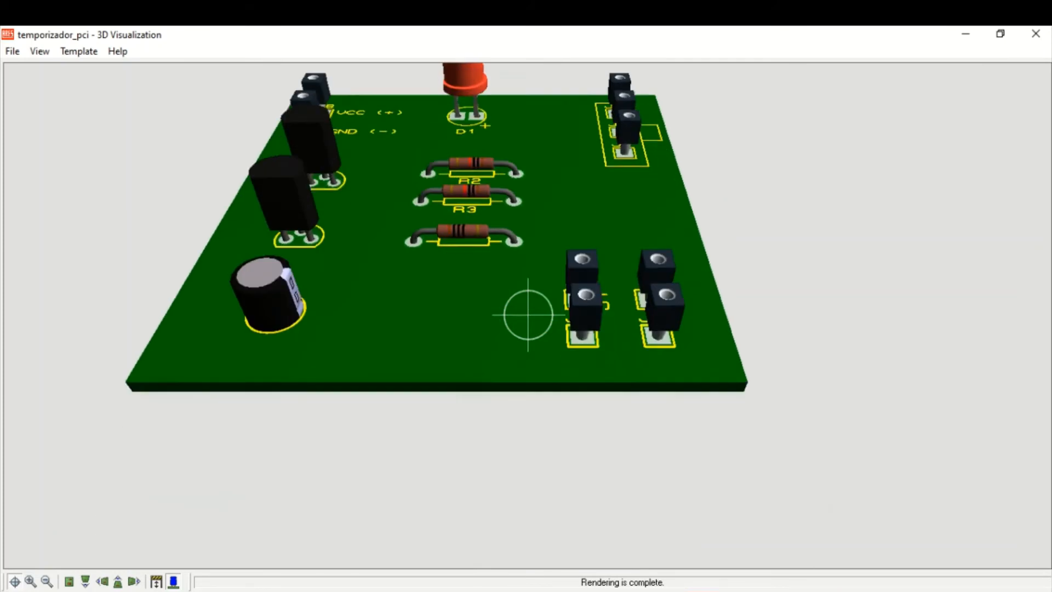
right_click(529, 315)
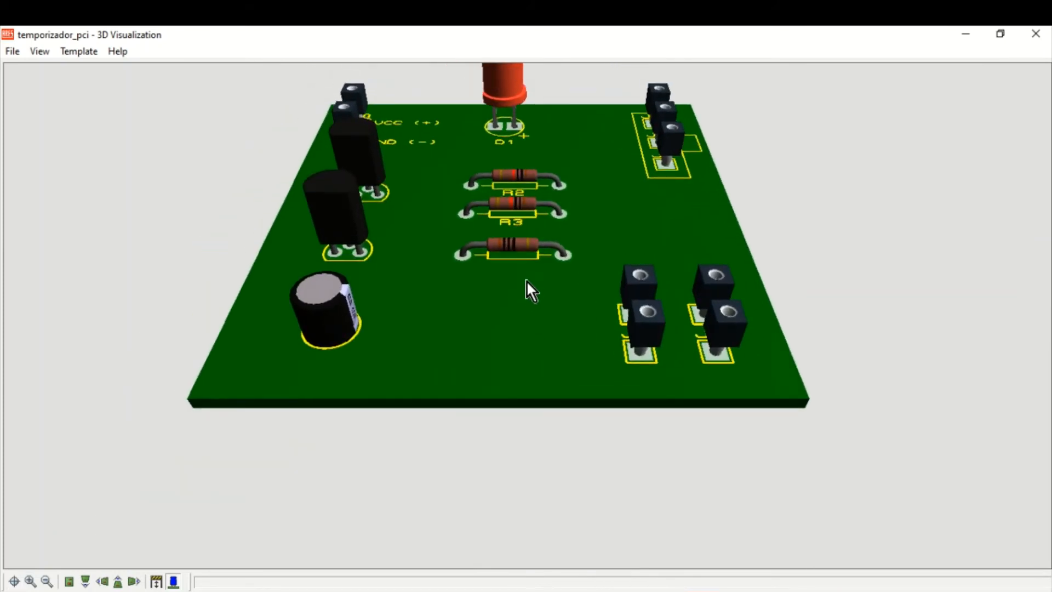
click(520, 198)
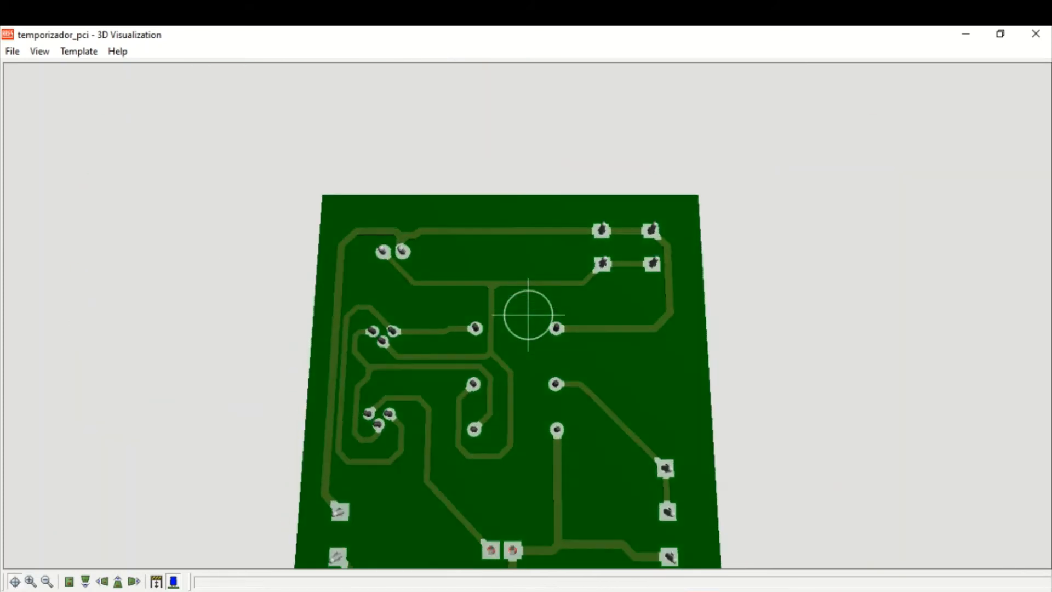
right_click(510, 317)
scroll(480, 312, up, 4)
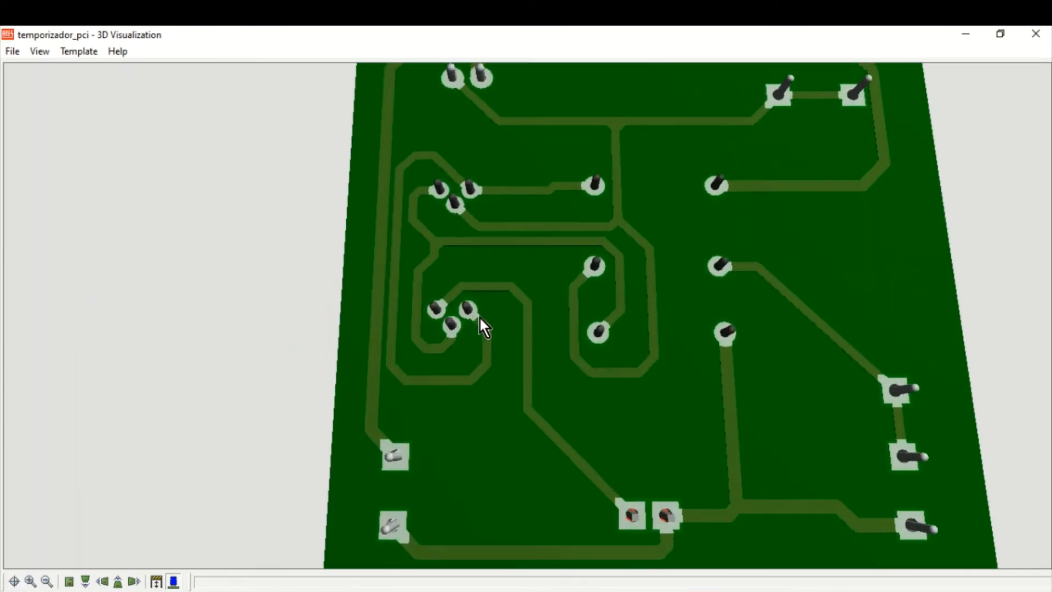
scroll(479, 317, up, 2)
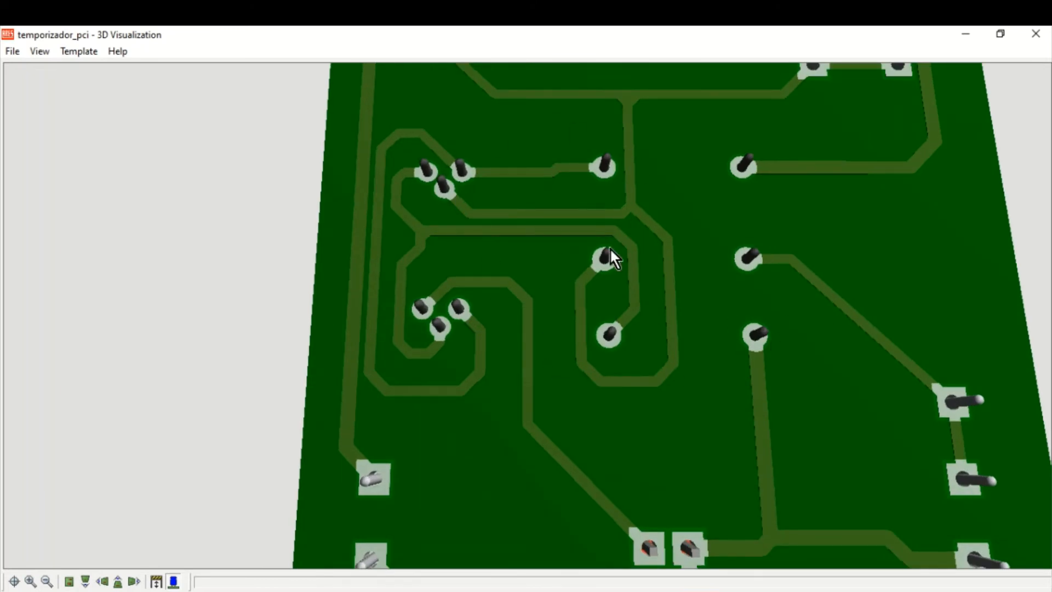
scroll(432, 323, down, 5)
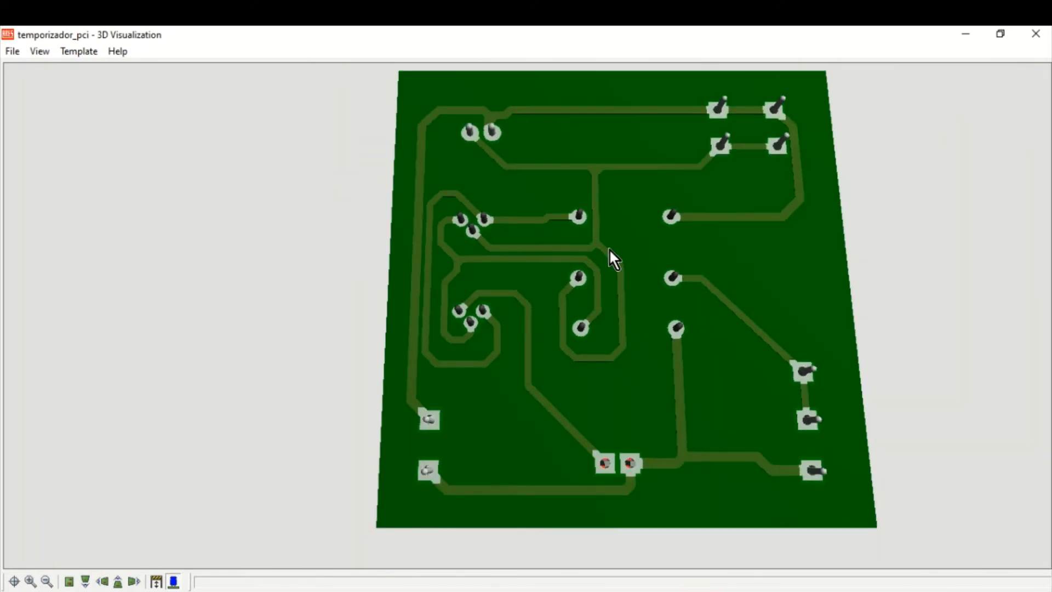
Step: Examine the 3D board's copper side and component side again, and close the 3D visualization
scroll(605, 236, up, 1)
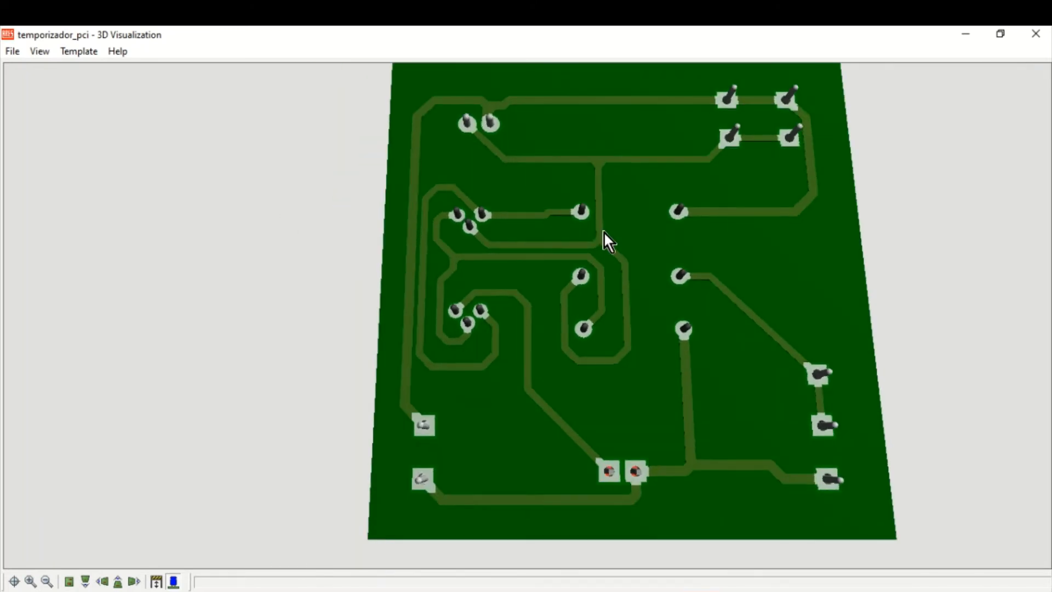
click(596, 134)
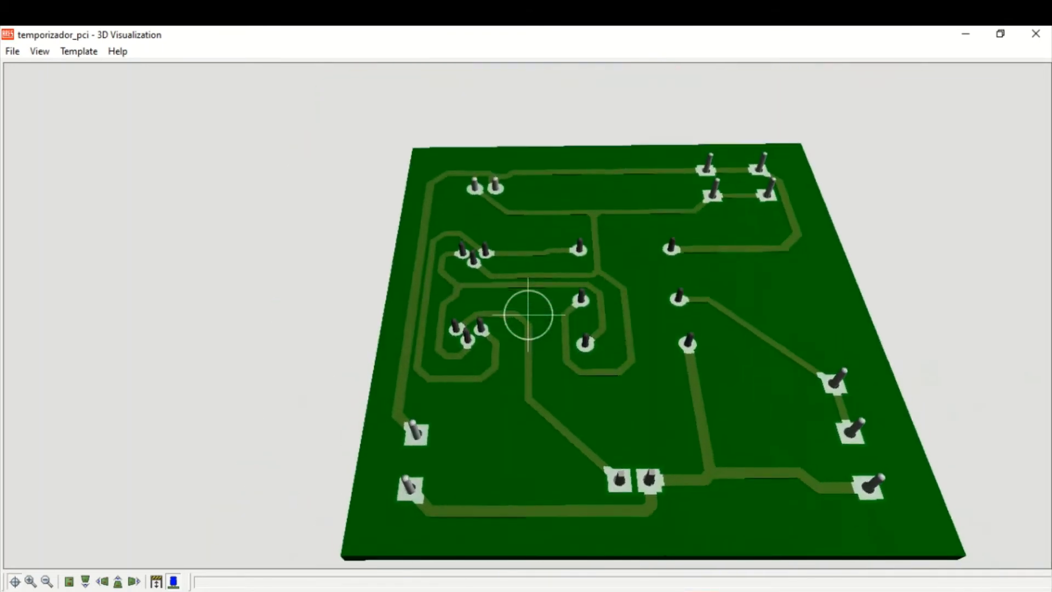
drag(528, 314, 528, 203)
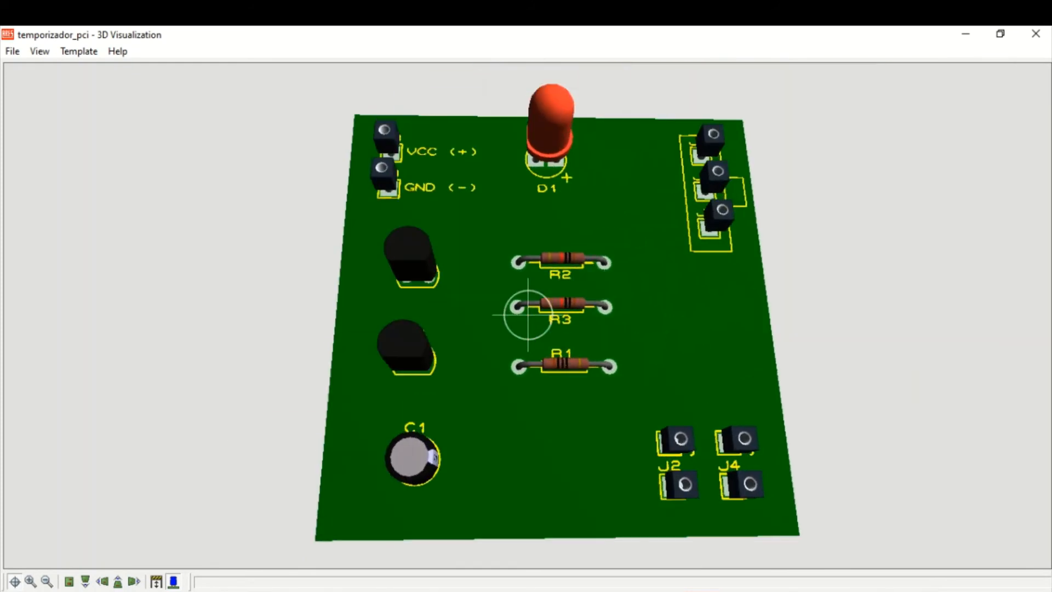
right_click(603, 258)
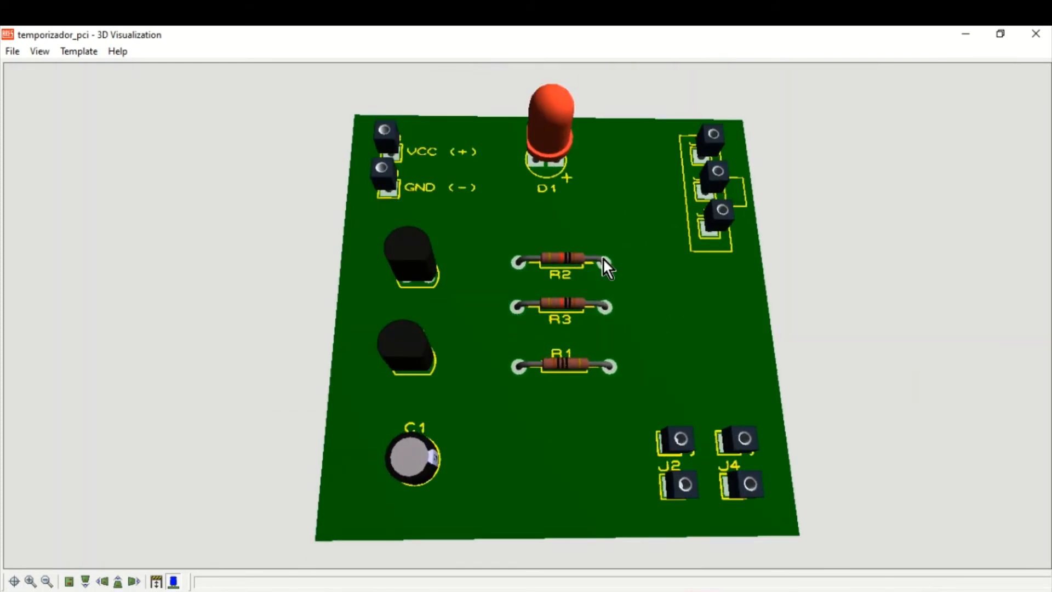
drag(587, 256, 588, 365)
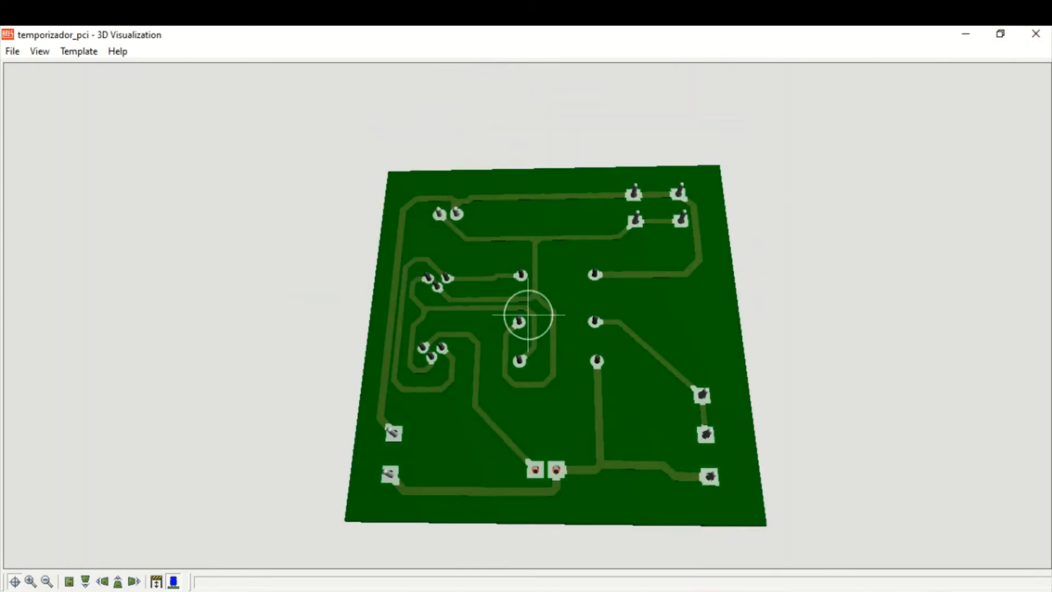
drag(528, 315, 529, 346)
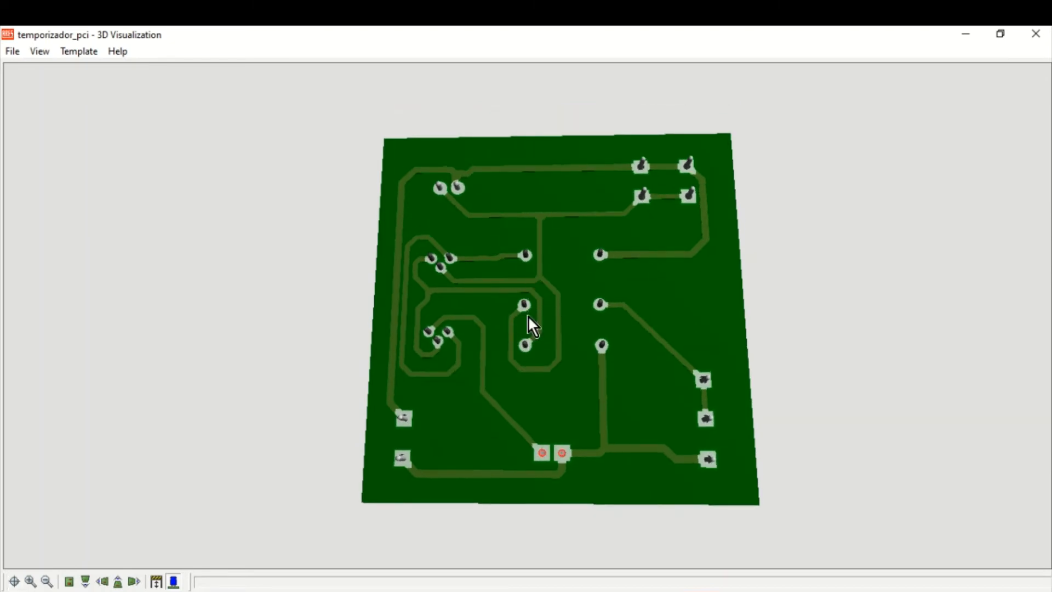
click(1036, 34)
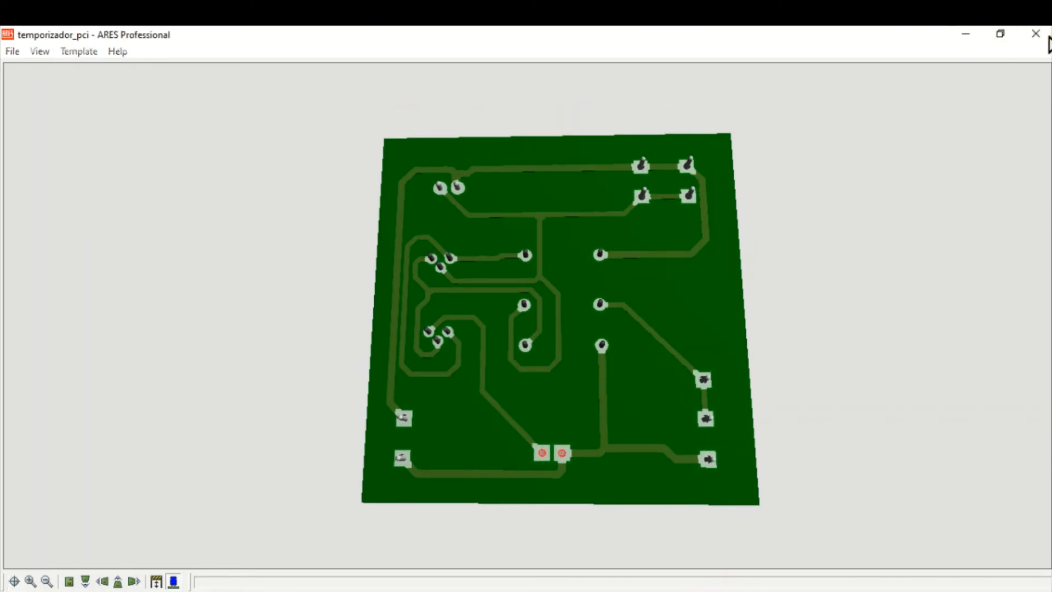
Step: Look over the routed bottom-copper traces across the layout, from the C1 and J1–J4 area up to J8, J9 and D1
scroll(731, 338, down, 1)
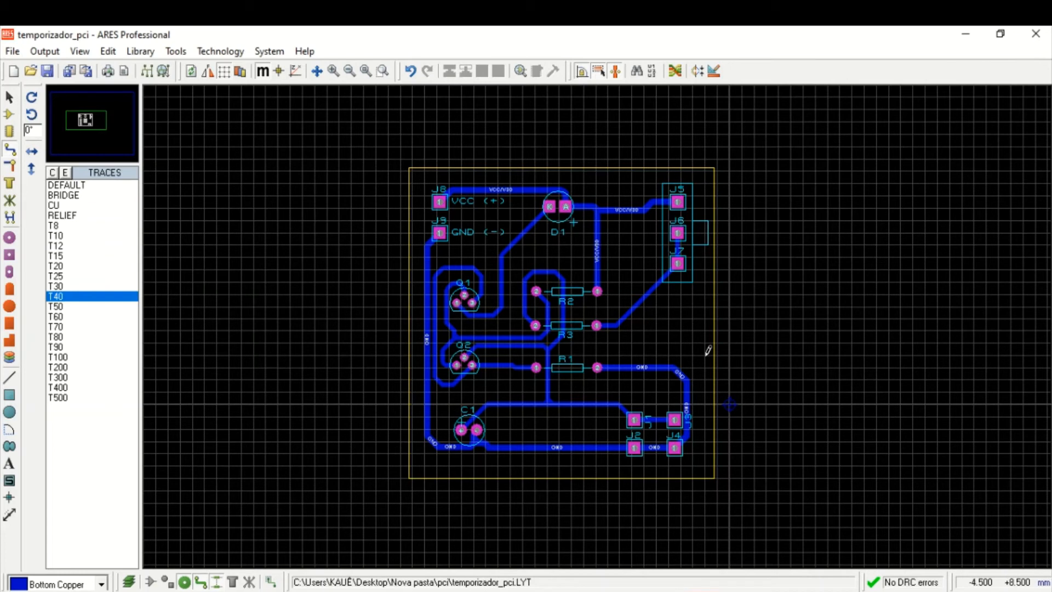
scroll(599, 320, up, 5)
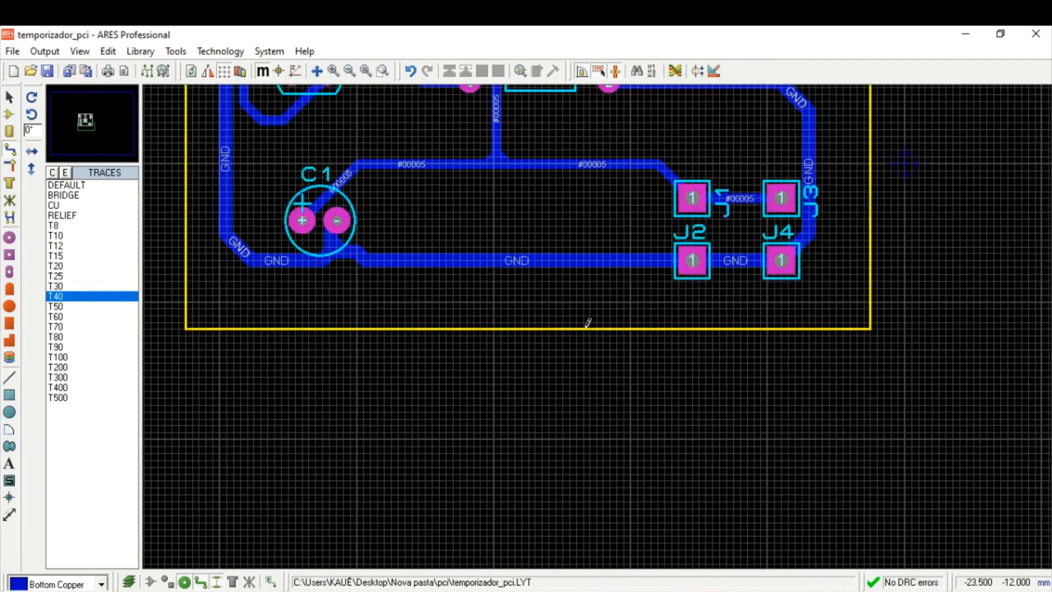
scroll(597, 307, down, 3)
scroll(590, 299, up, 3)
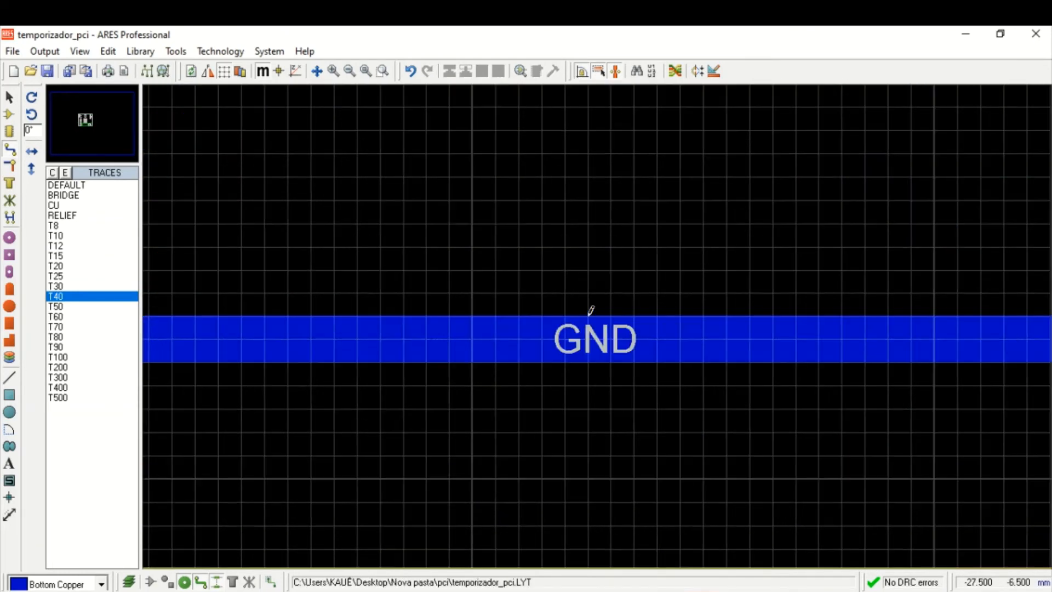
scroll(580, 319, down, 3)
scroll(580, 319, down, 2)
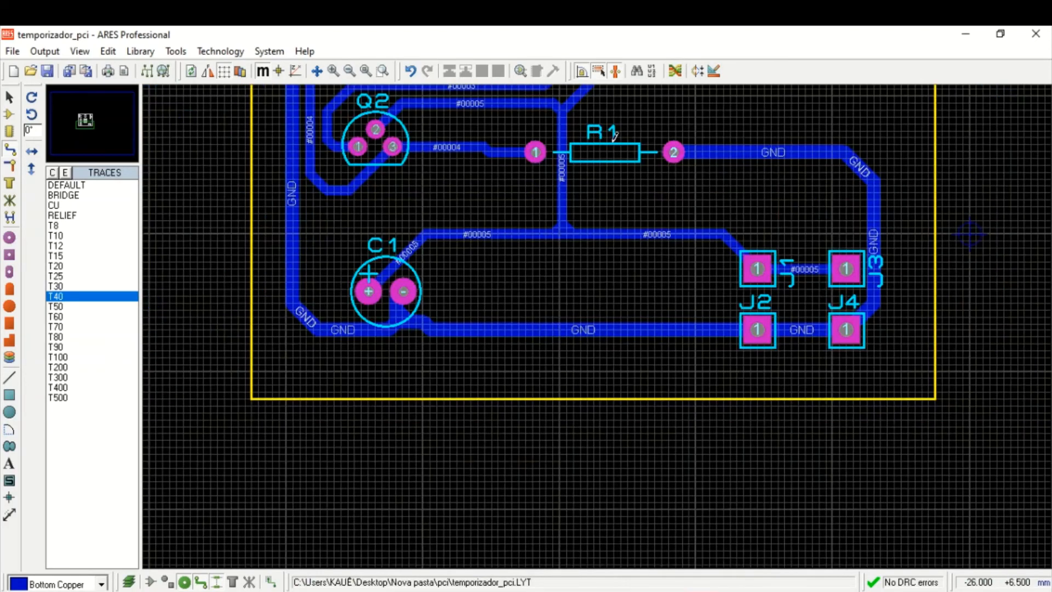
middle_click(651, 106)
click(564, 390)
scroll(527, 141, down, 1)
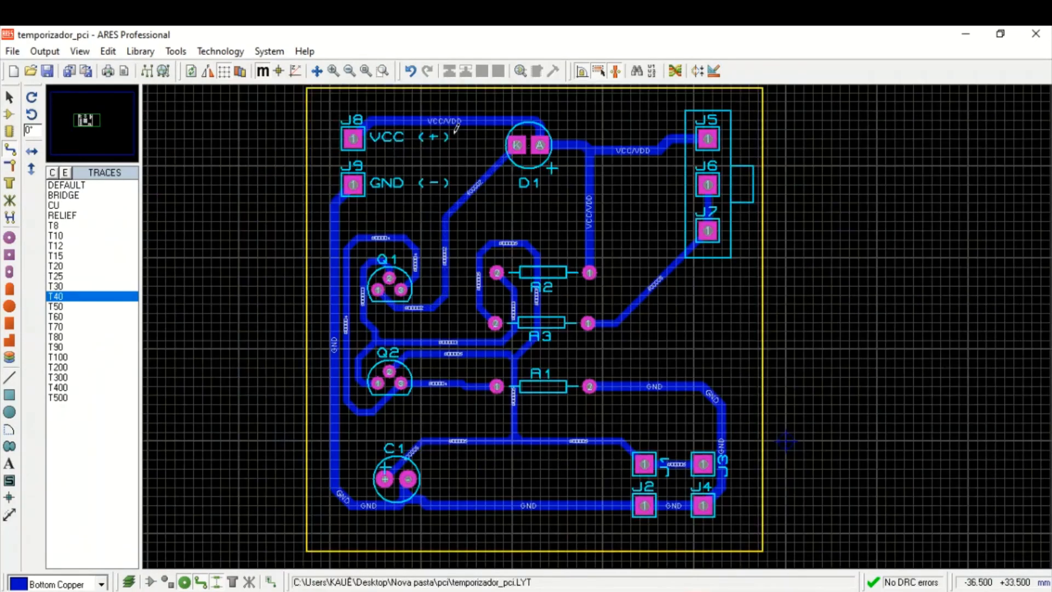
scroll(475, 153, up, 2)
scroll(601, 318, down, 1)
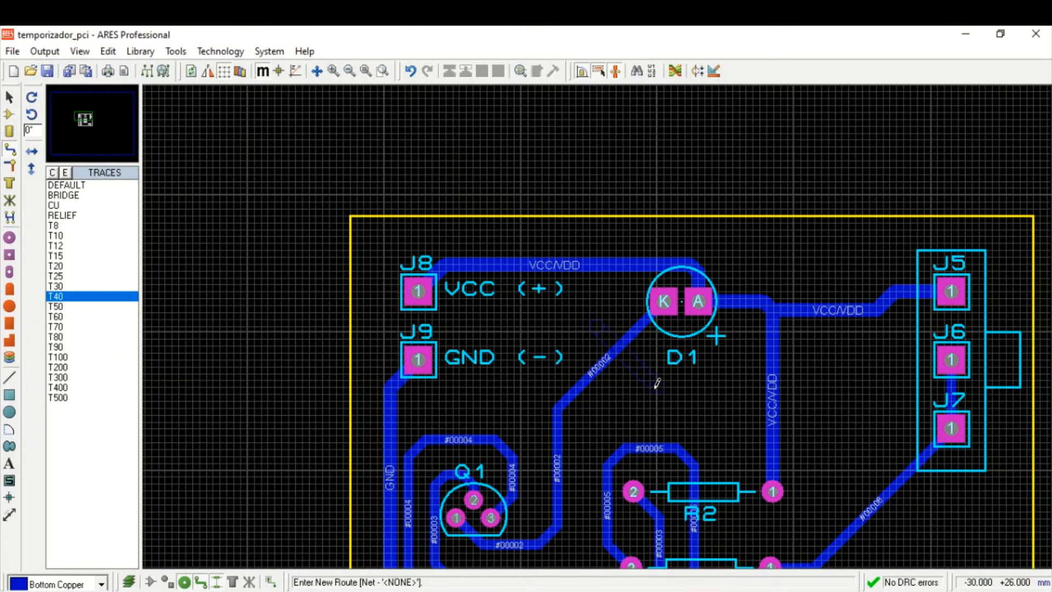
drag(665, 393, 484, 212)
scroll(508, 180, down, 1)
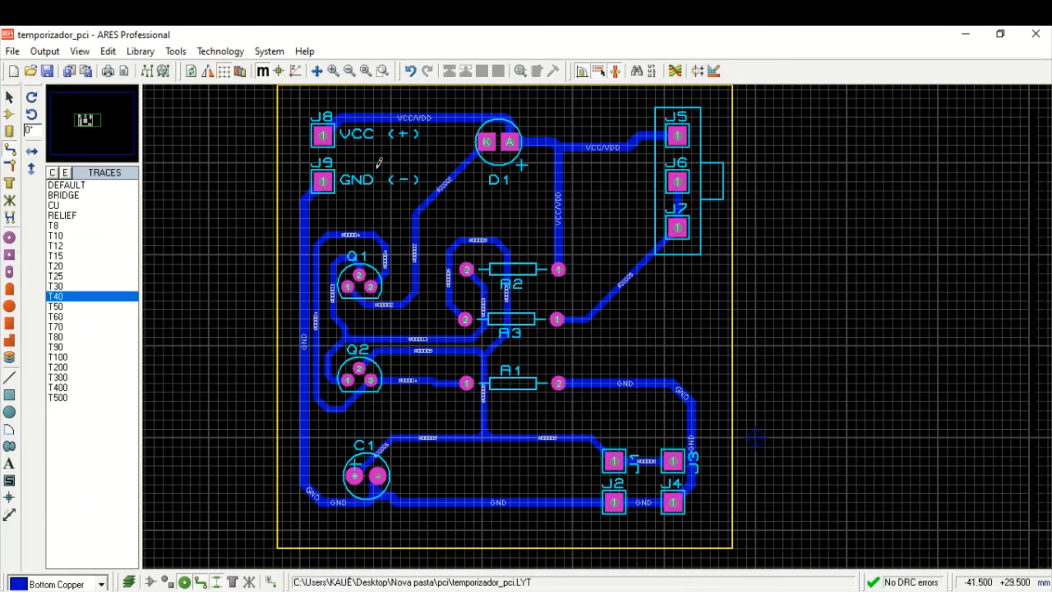
Step: Draw a rectangular copper zone about 50 by 50.5 mm along the board edge, enclosing all components
key(F7)
key(Page_Up)
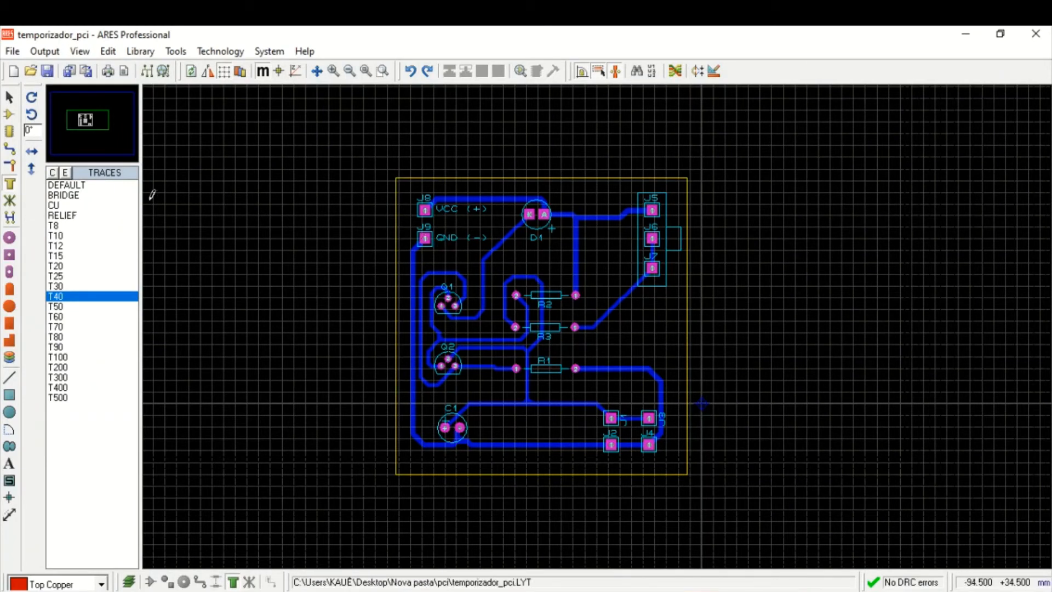
click(14, 183)
scroll(400, 172, up, 1)
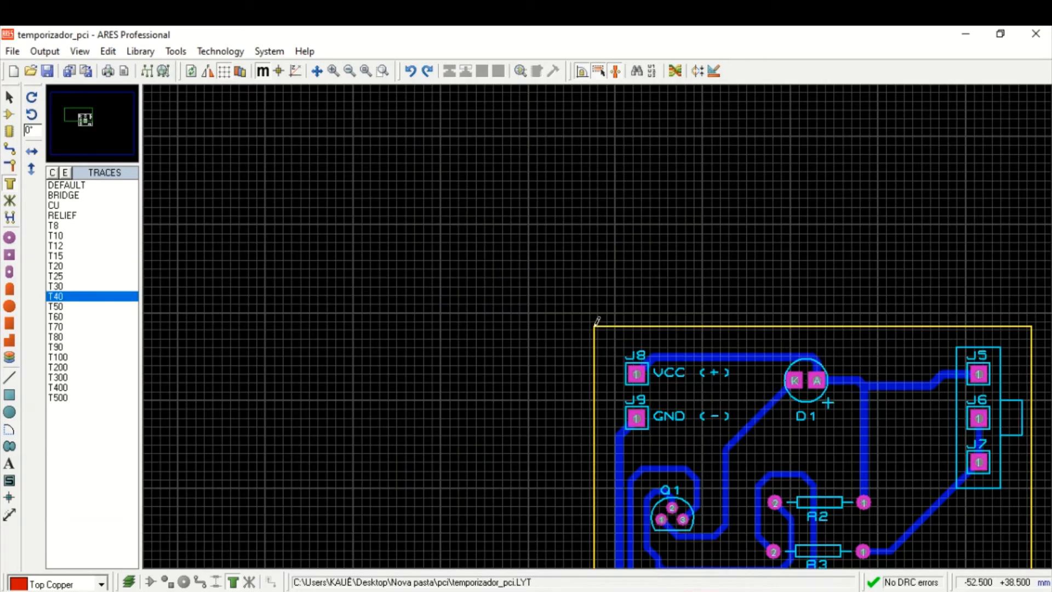
click(596, 320)
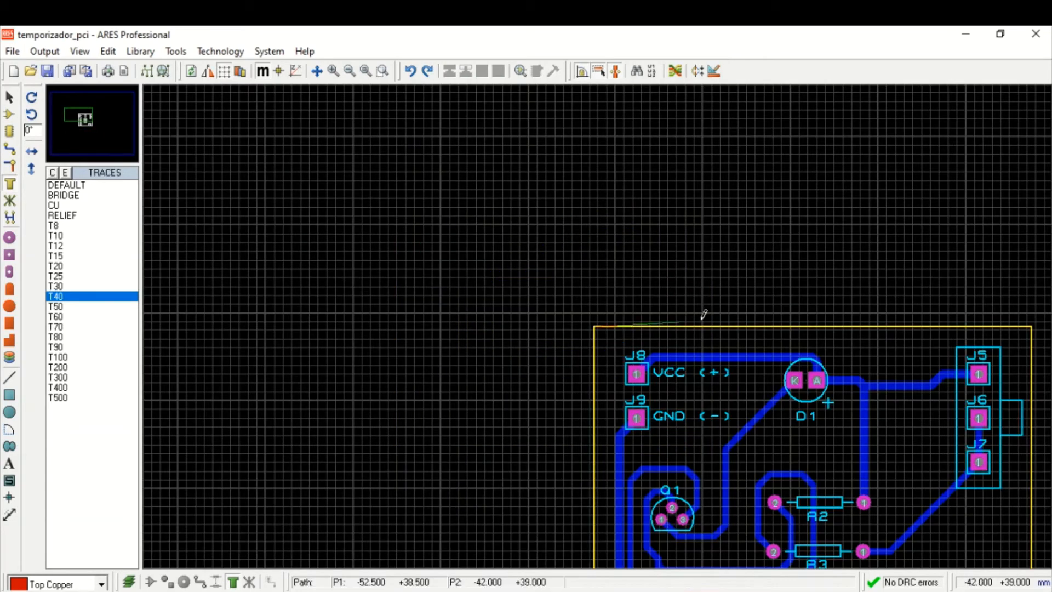
click(1034, 322)
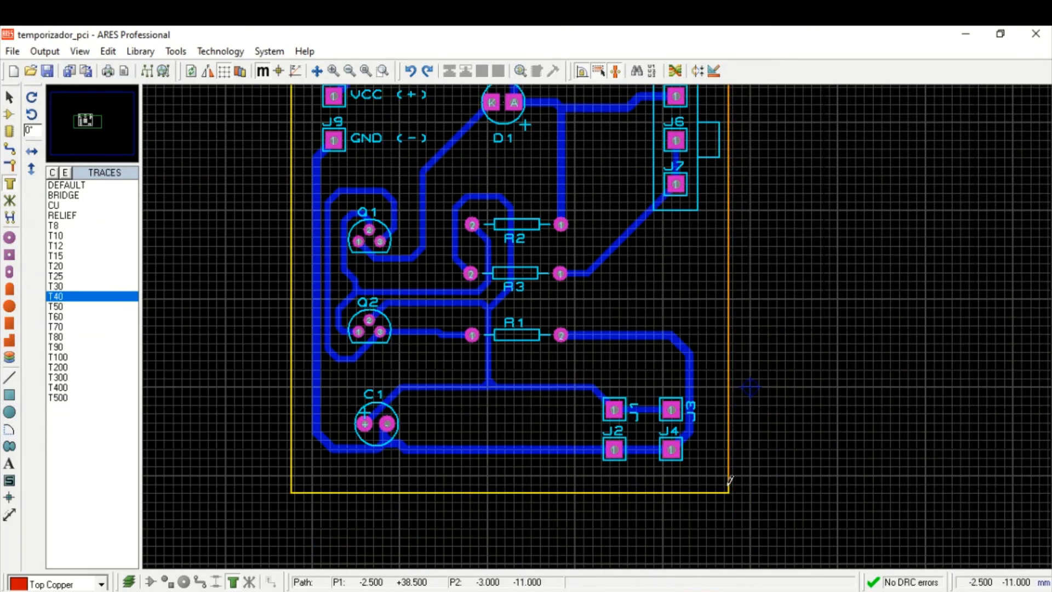
click(729, 489)
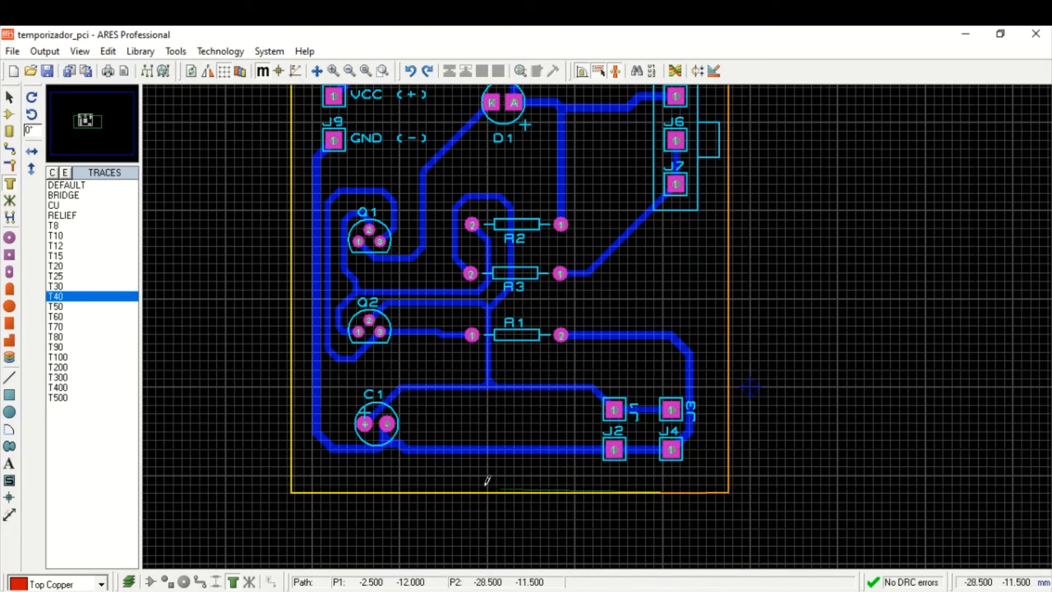
click(293, 490)
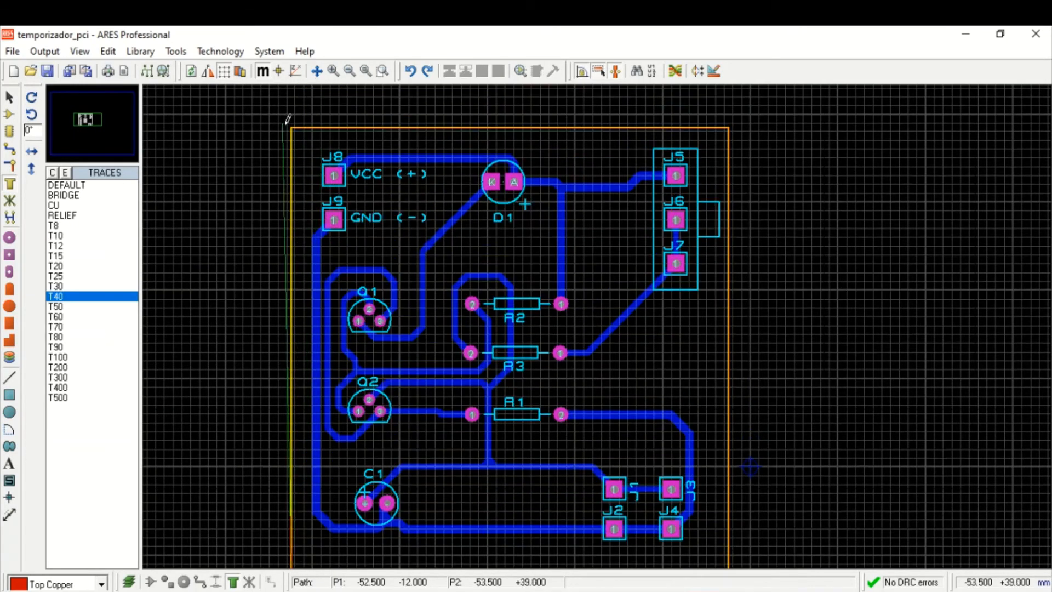
click(291, 126)
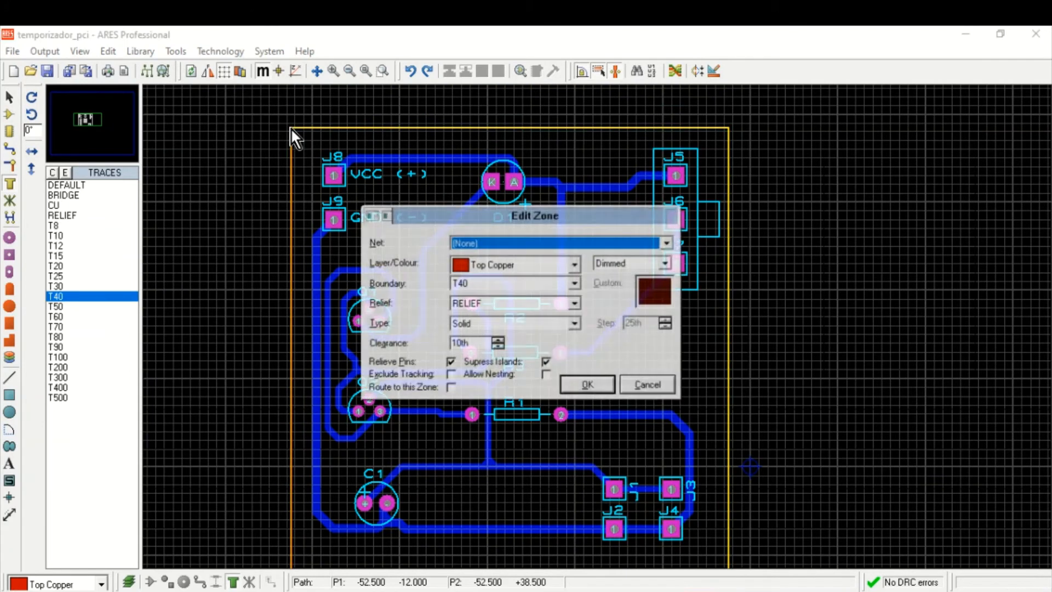
Step: Configure the zone on the Bottom Copper layer with net GND=POWER and a 20th clearance, and generate it
click(534, 264)
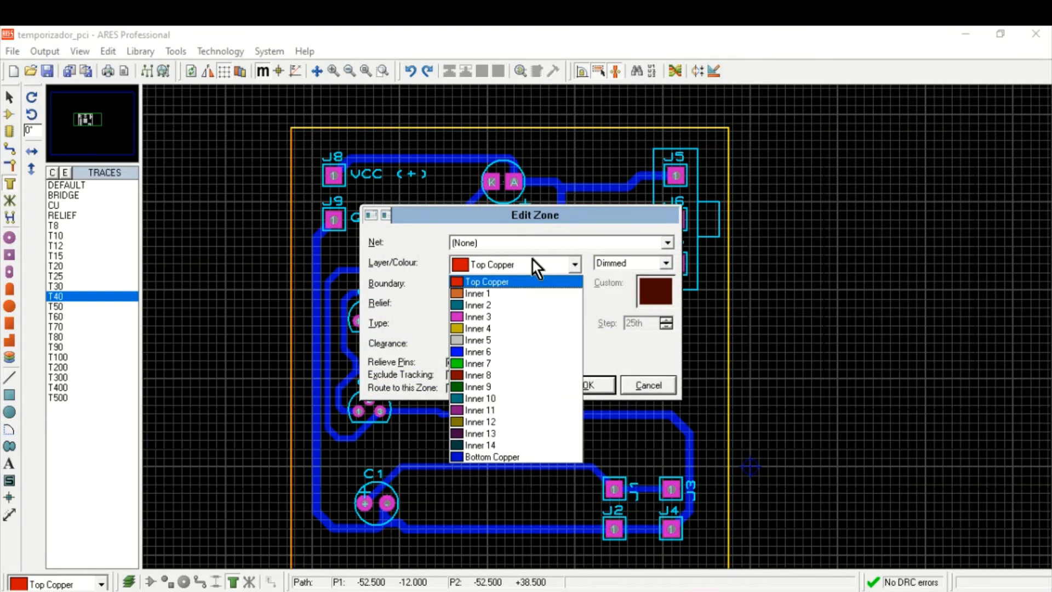
click(504, 458)
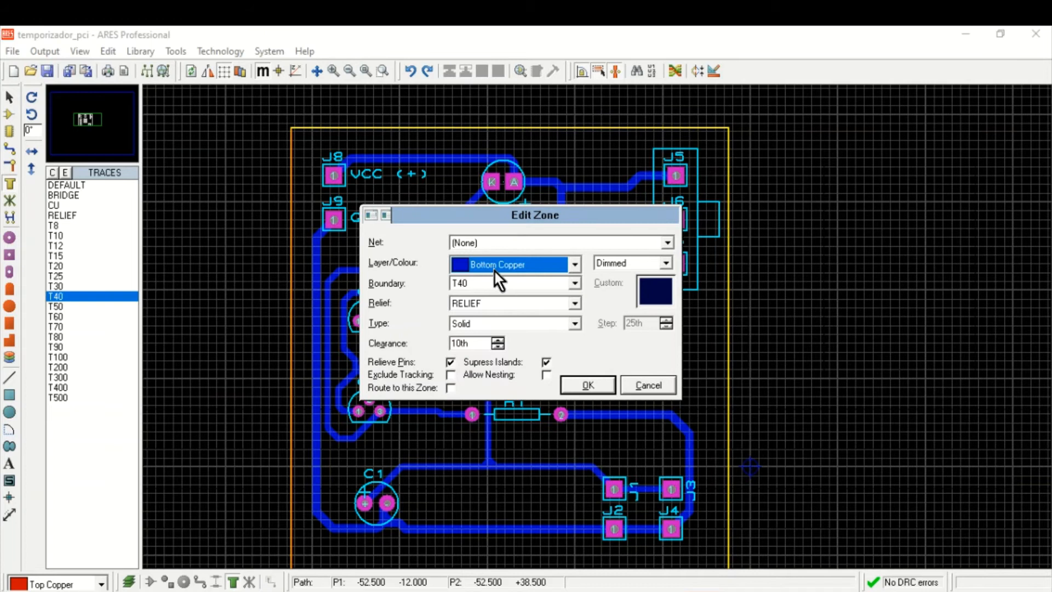
click(496, 242)
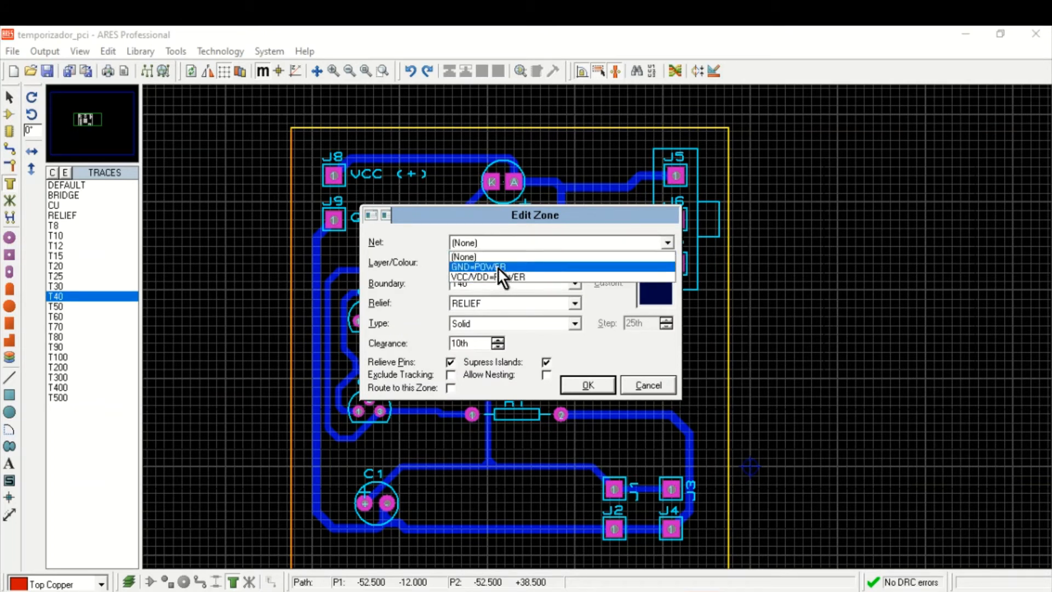
click(498, 267)
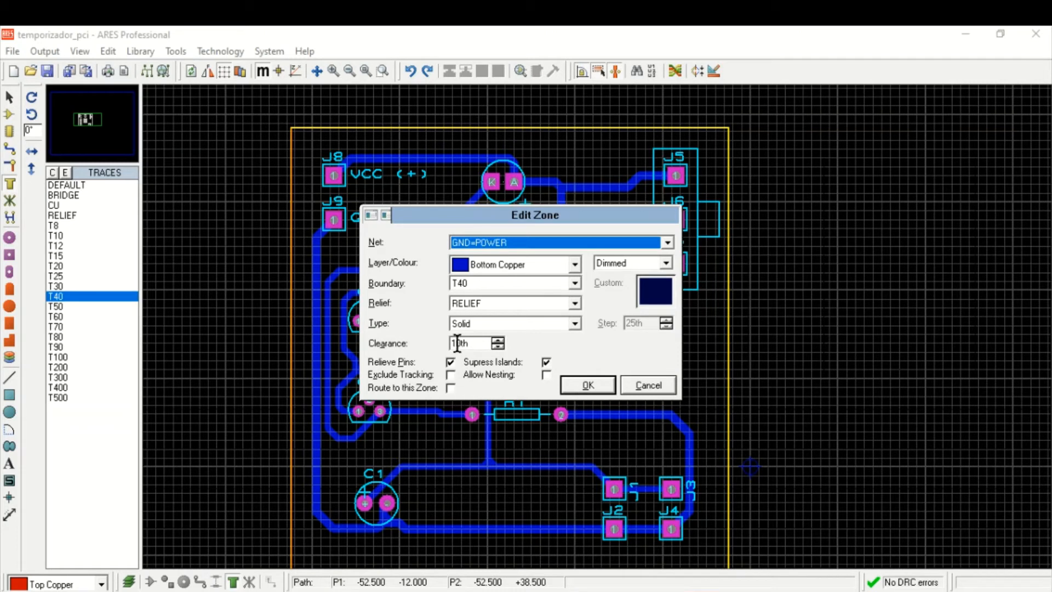
click(497, 340)
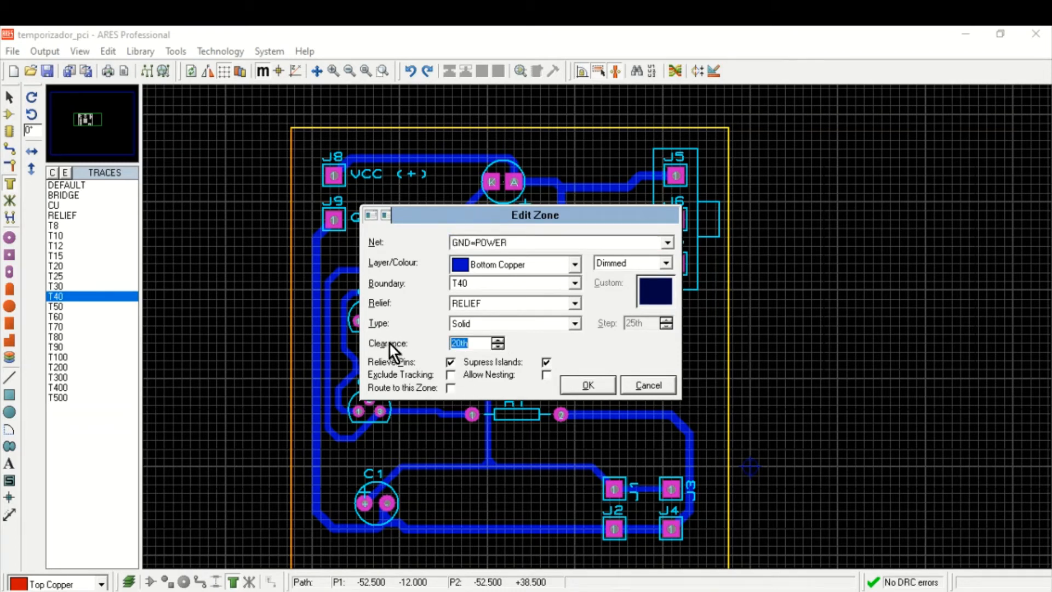
click(581, 383)
Step: Examine the ground zone's clearances around C1, J1–J4, R1 and D1, and check the net and relief connections of J9's pad
scroll(521, 434, down, 1)
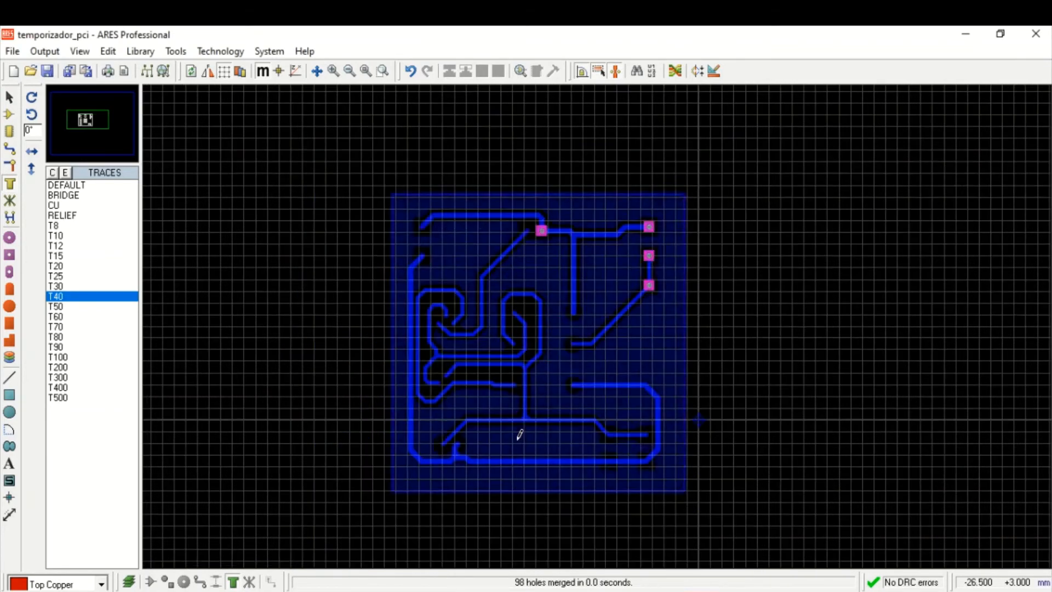
scroll(595, 308, up, 2)
scroll(596, 309, up, 1)
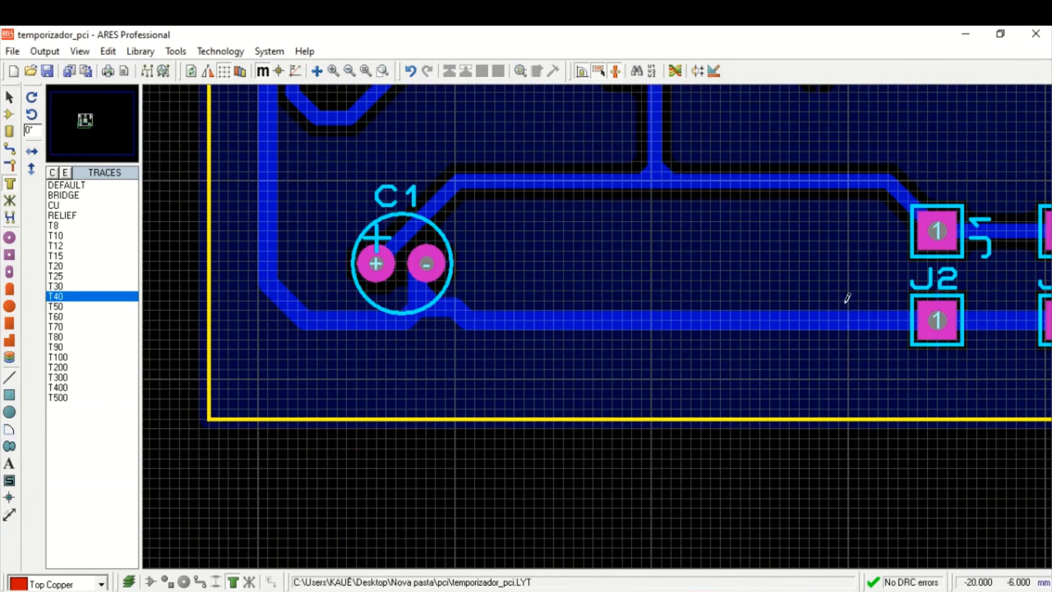
scroll(848, 298, down, 3)
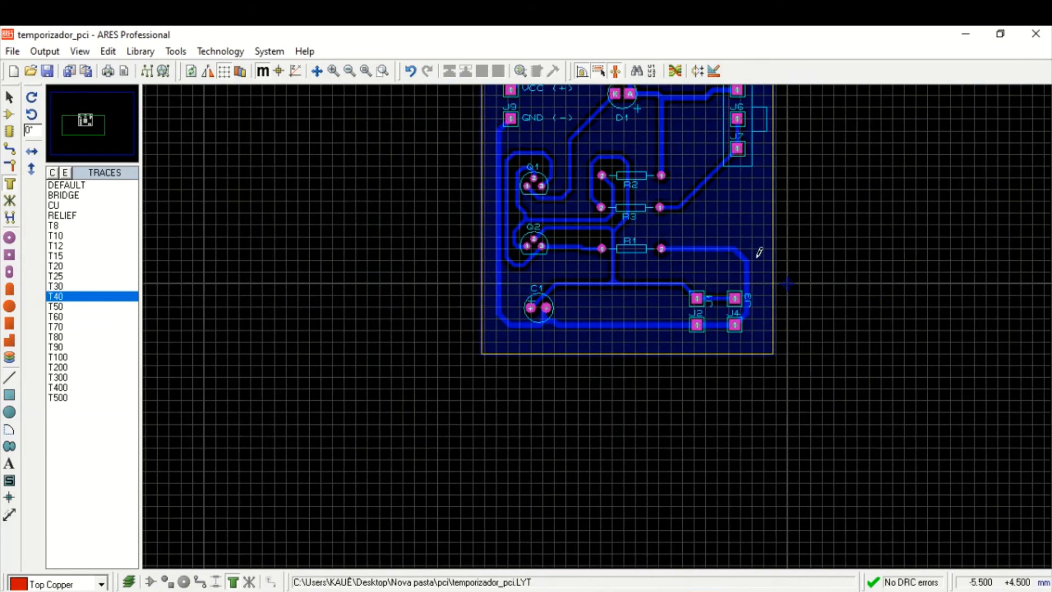
scroll(759, 253, up, 2)
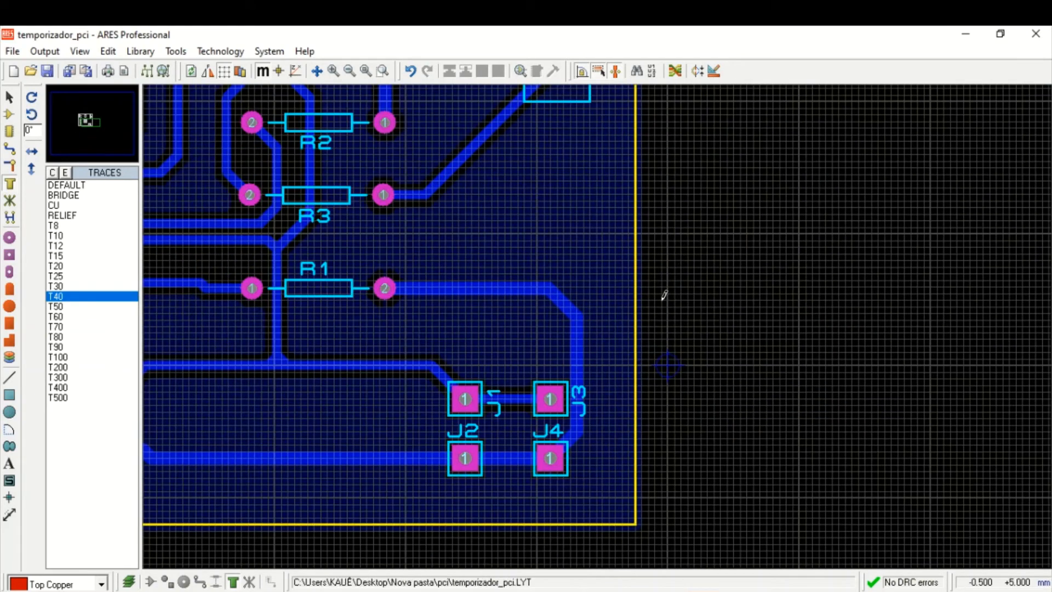
scroll(355, 155, down, 2)
scroll(391, 128, up, 3)
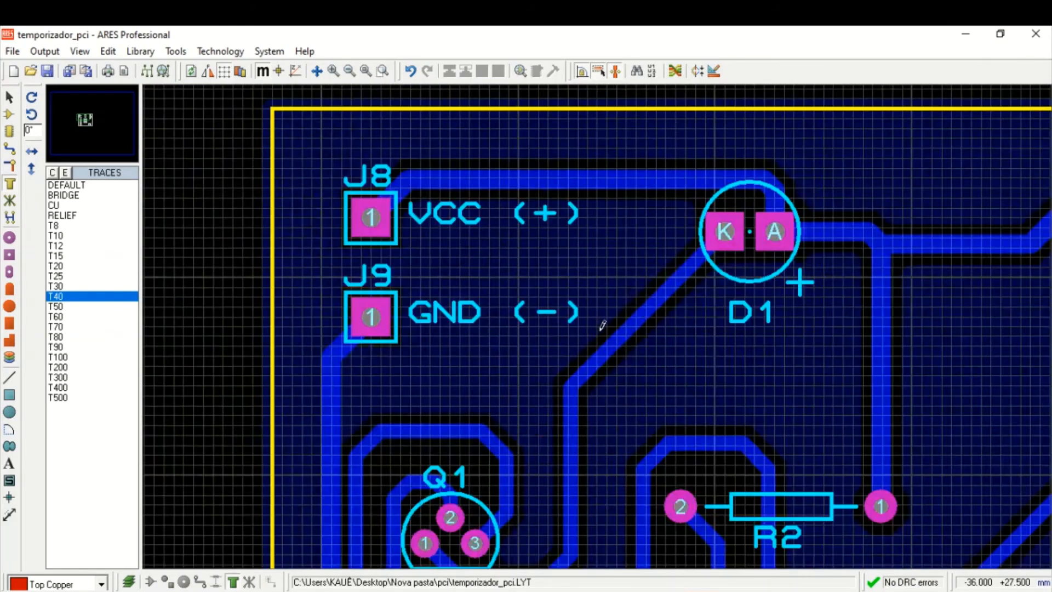
scroll(612, 339, up, 1)
scroll(540, 351, down, 2)
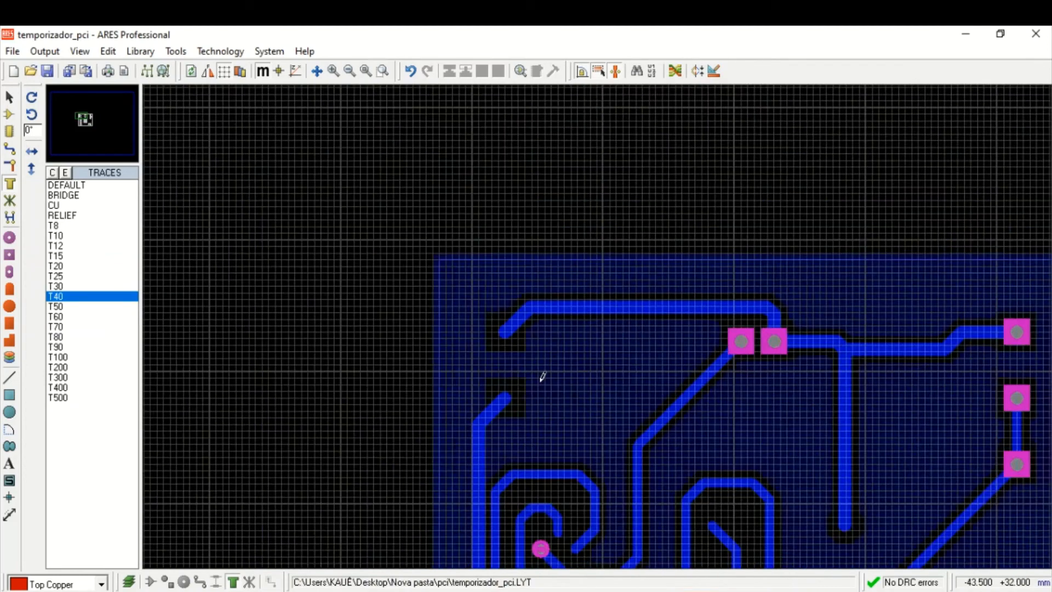
scroll(597, 320, up, 4)
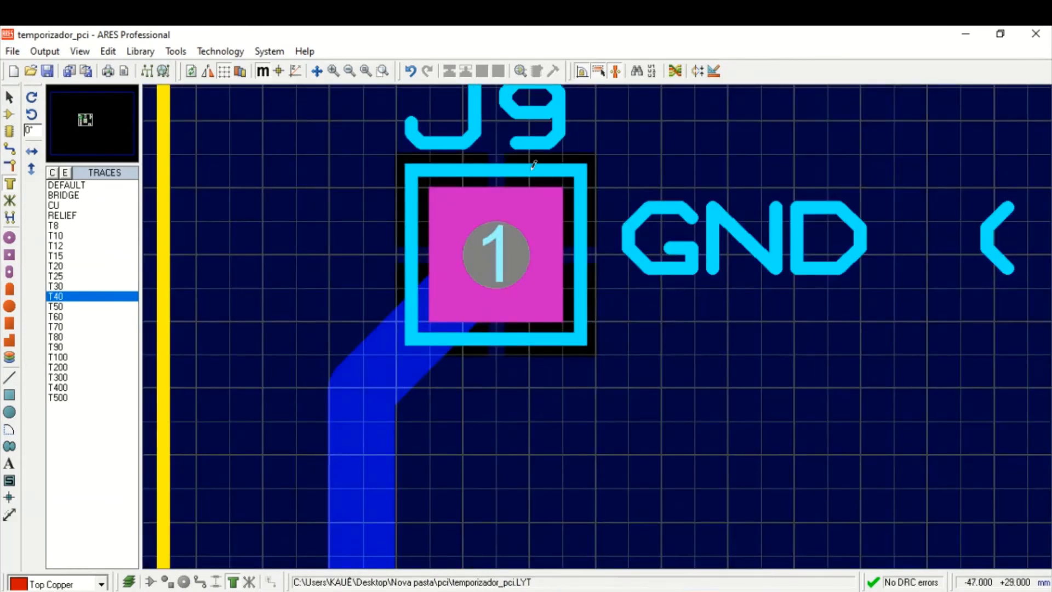
click(9, 98)
scroll(593, 170, up, 1)
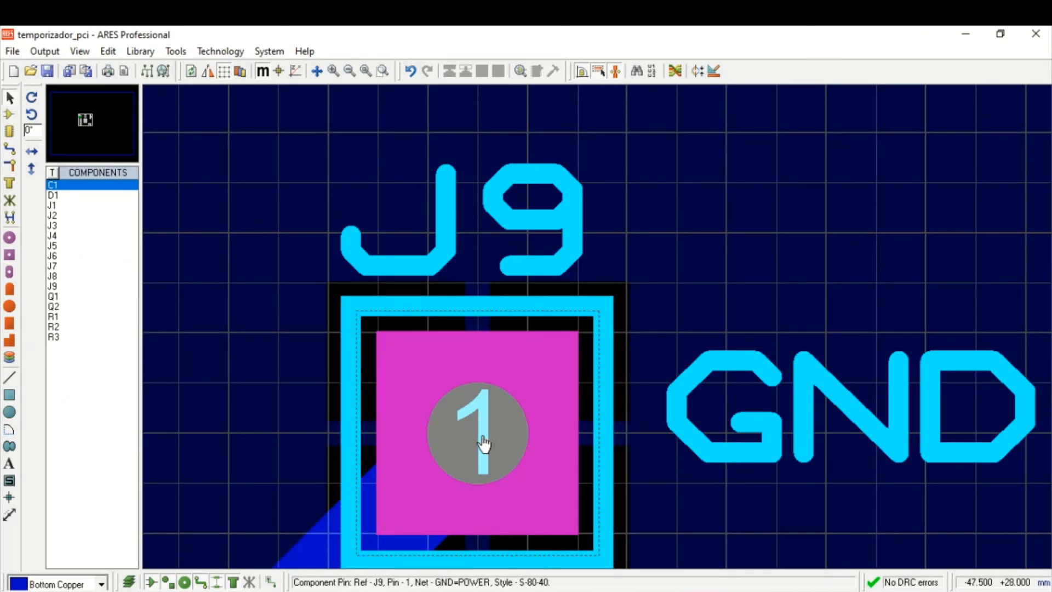
scroll(657, 450, down, 3)
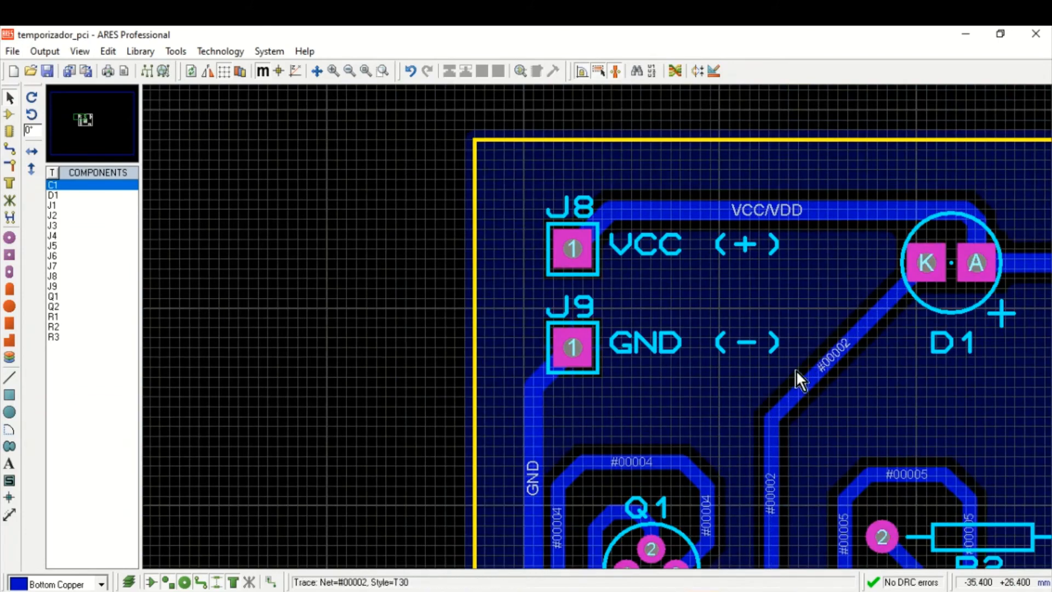
Step: Inspect the ground zone's clearances across the layout, from D1 and J5–J7 to R1, C1 and J1–J4
middle_click(372, 315)
click(176, 250)
scroll(520, 323, down, 1)
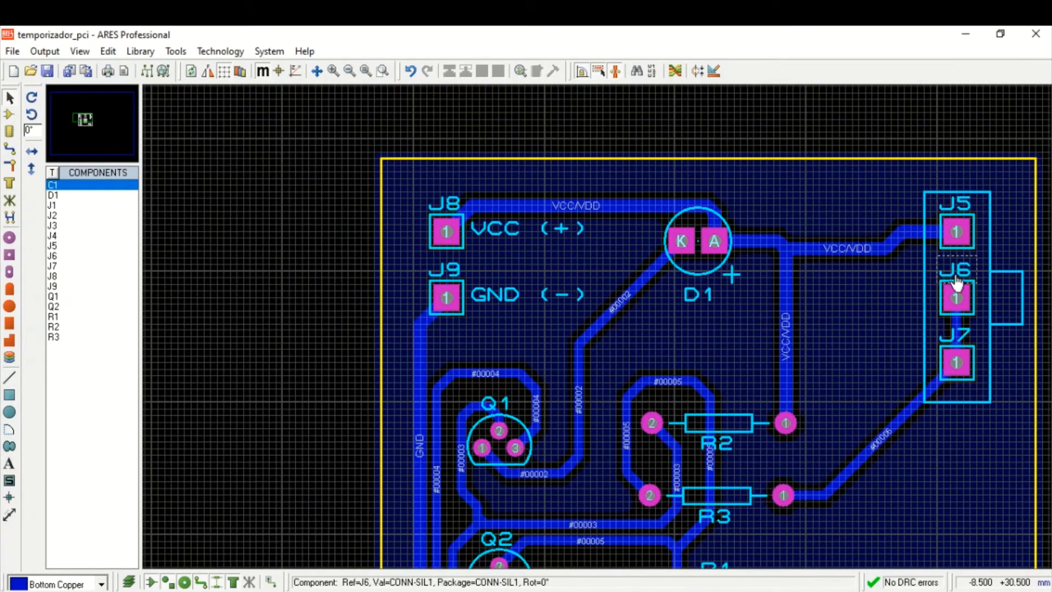
scroll(954, 378, down, 1)
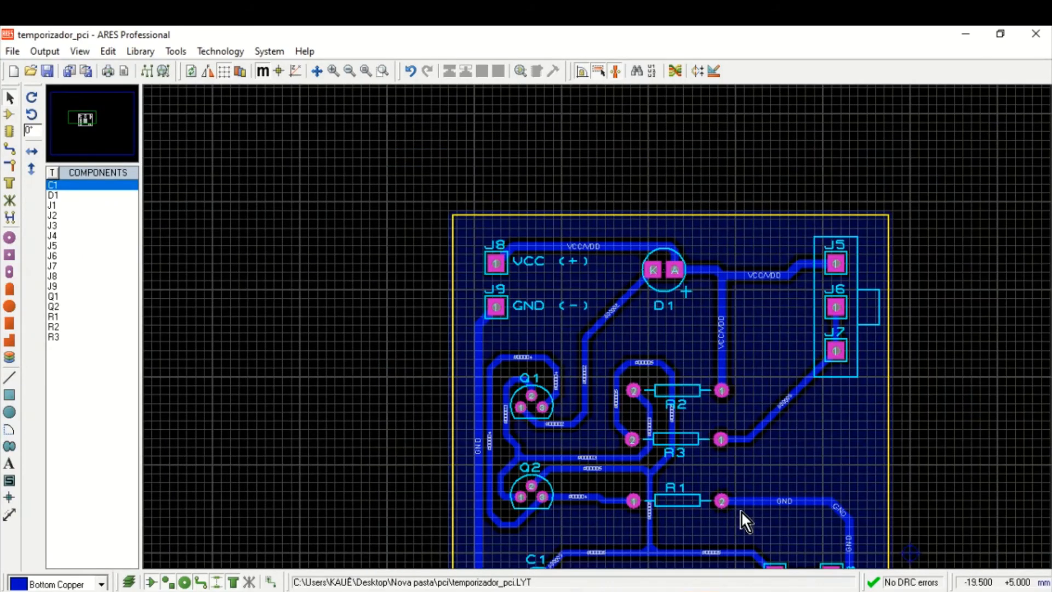
scroll(734, 513, down, 2)
scroll(721, 504, up, 2)
scroll(483, 280, up, 2)
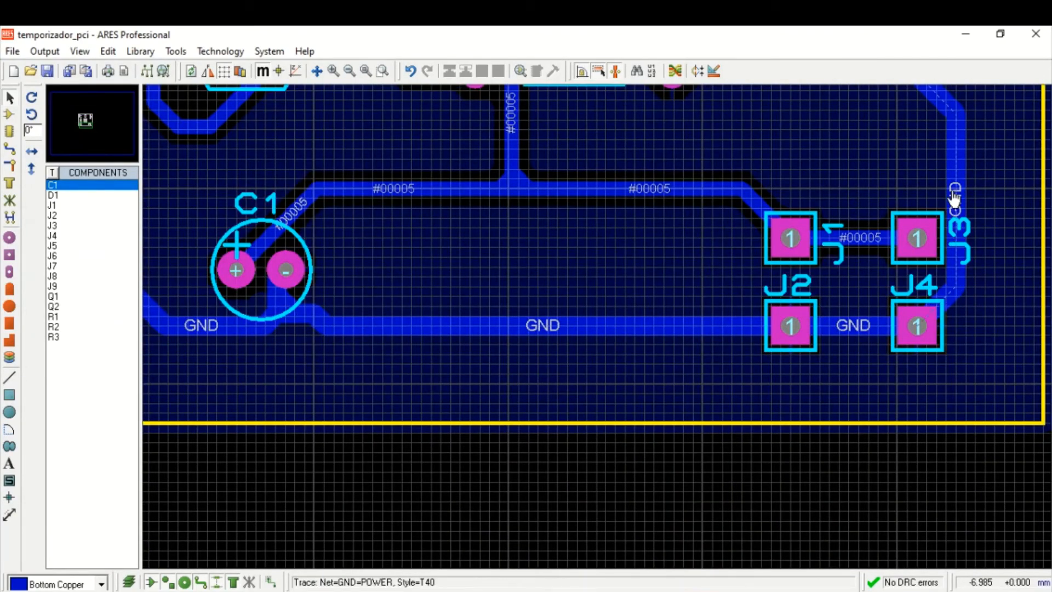
scroll(954, 181, down, 1)
scroll(678, 204, up, 1)
scroll(607, 368, up, 1)
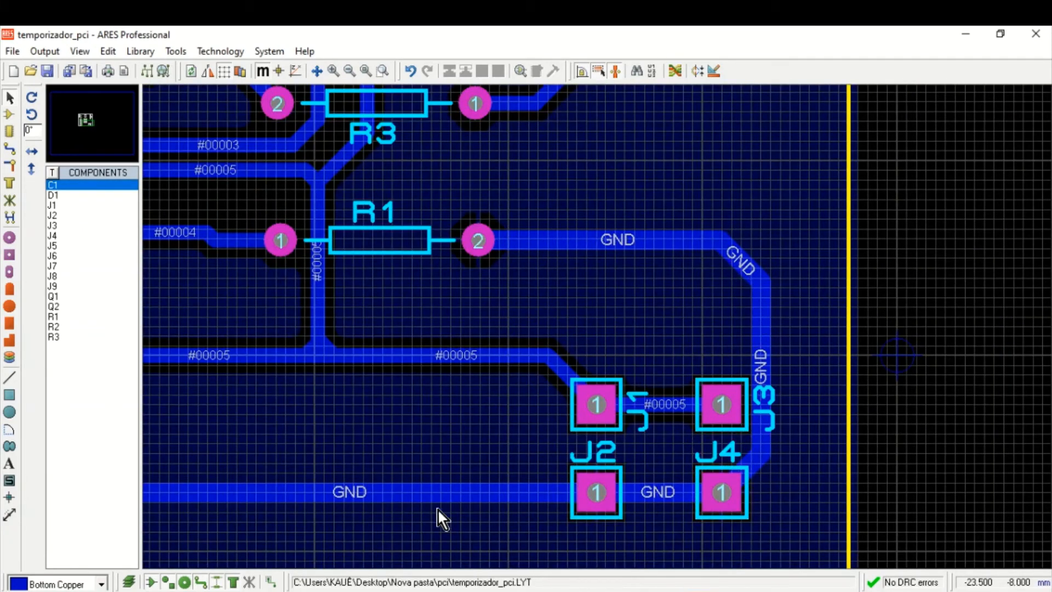
scroll(193, 369, down, 1)
scroll(294, 363, down, 1)
key(F6)
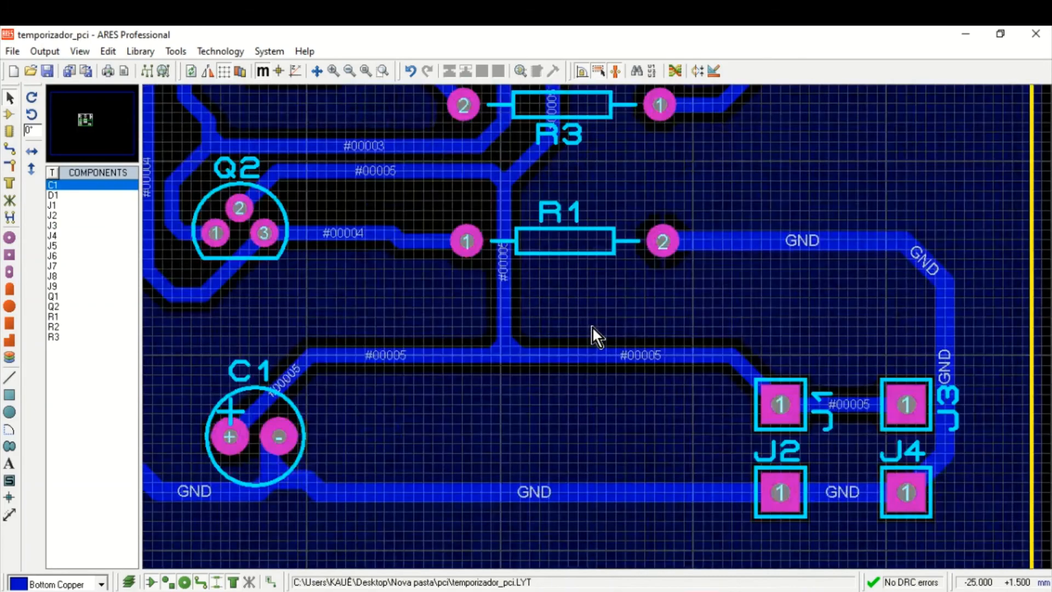
key(F8)
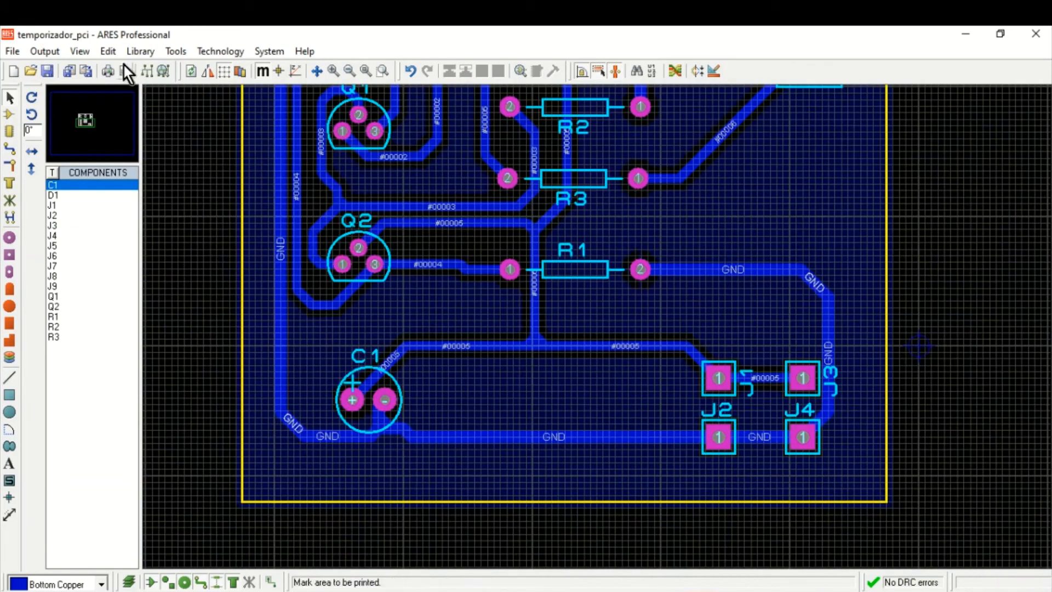
Step: Open the board's 3D visualization and turn it over to examine the copper zone and traces on the underside
click(45, 51)
click(94, 351)
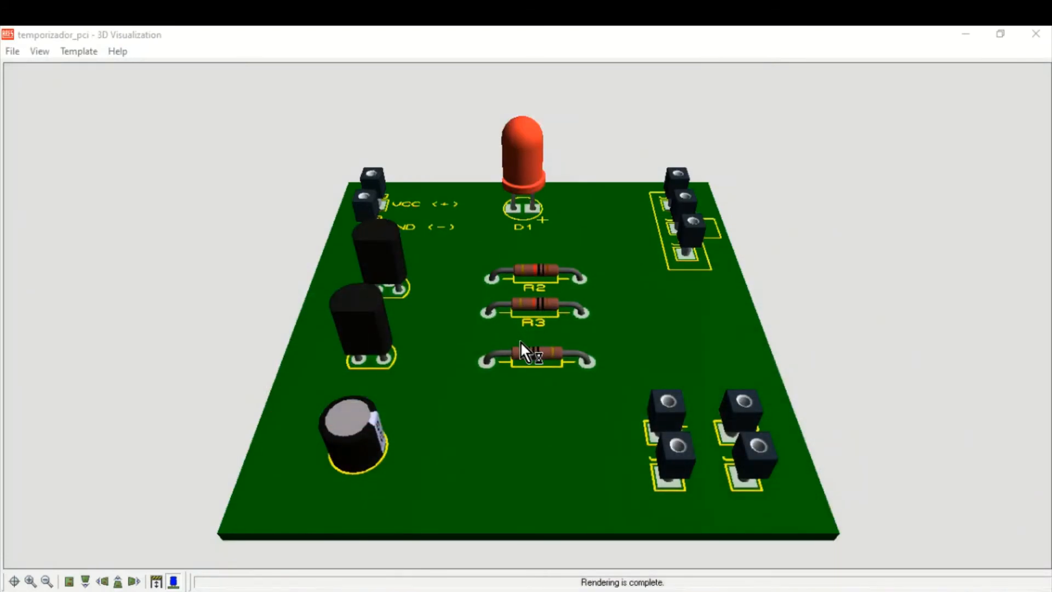
click(537, 383)
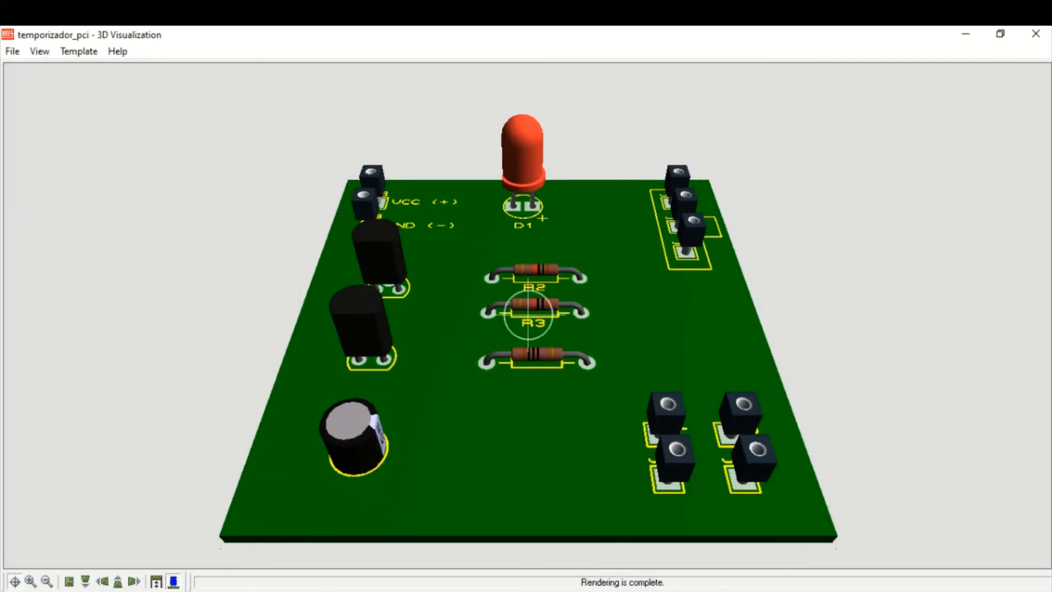
drag(528, 315, 528, 120)
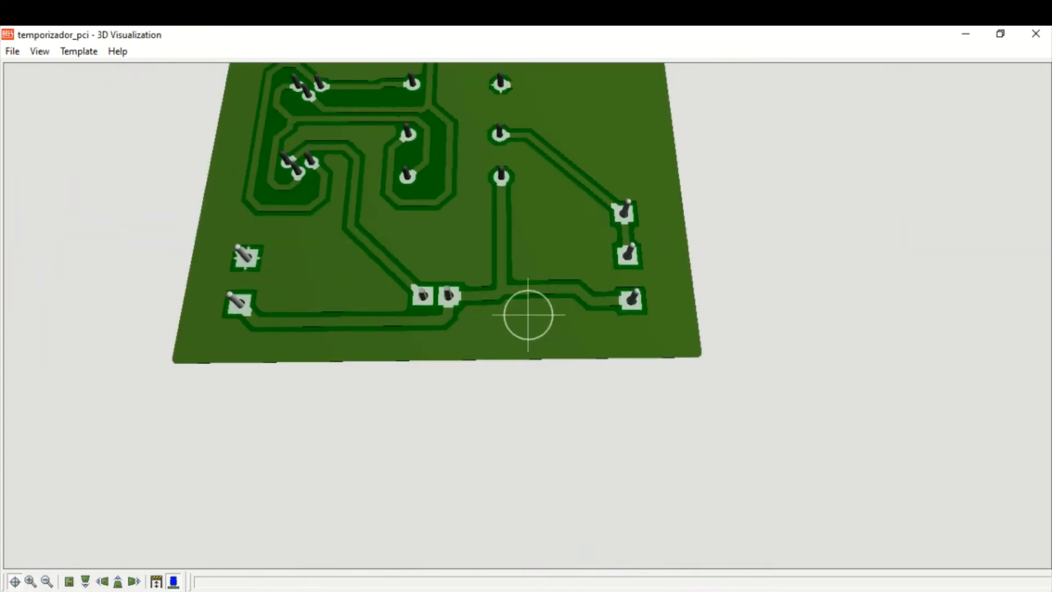
right_click(528, 316)
scroll(528, 316, up, 1)
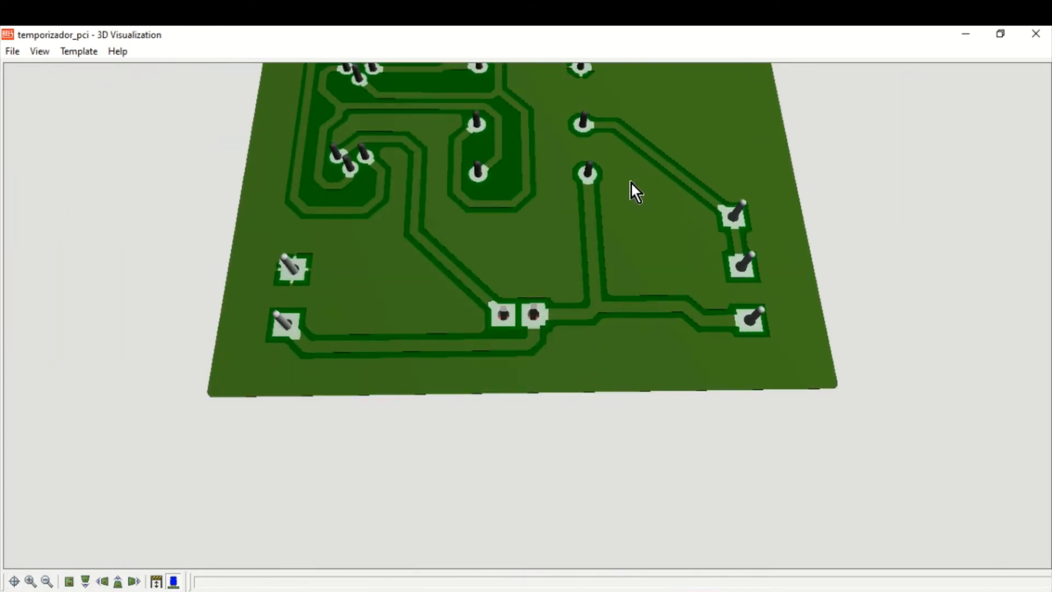
scroll(331, 205, down, 1)
scroll(312, 237, up, 4)
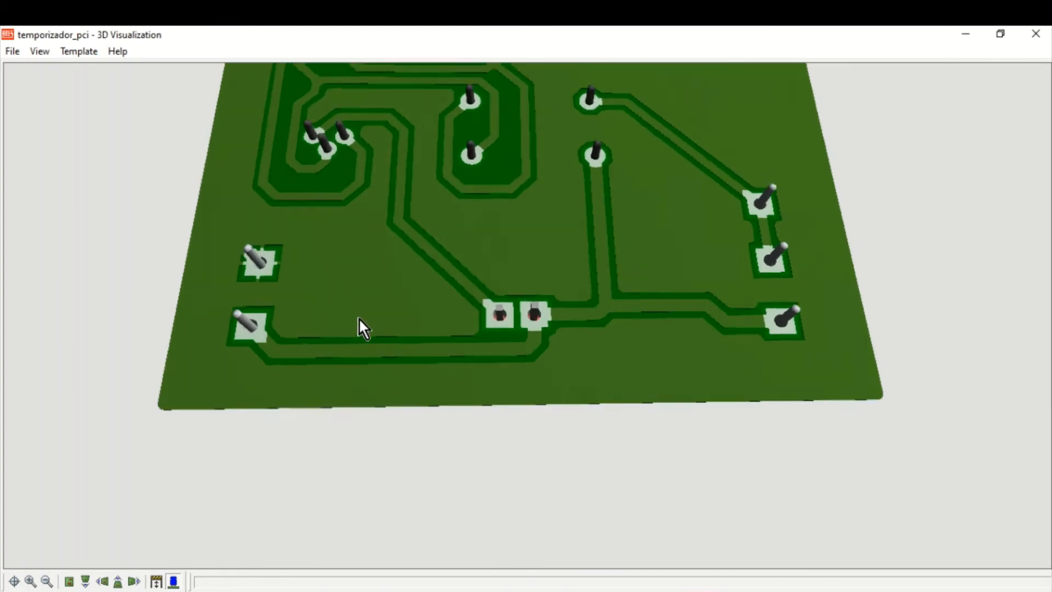
click(359, 319)
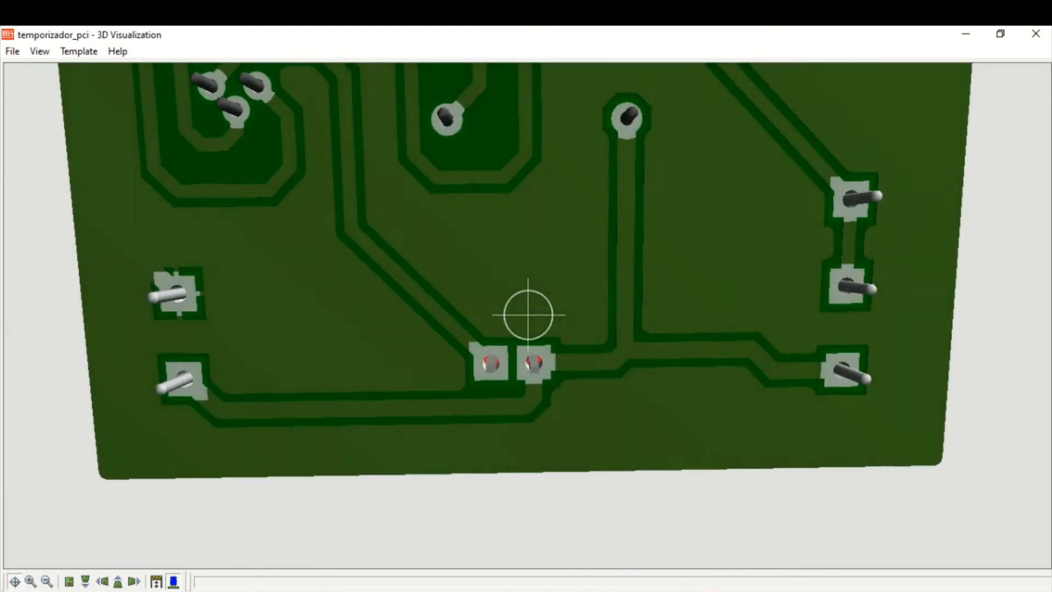
Step: Examine J9's pad up close on the 3D underside, checking its thermal relief connections to the ground zone against J8's isolated pad
scroll(529, 315, up, 3)
scroll(528, 315, up, 3)
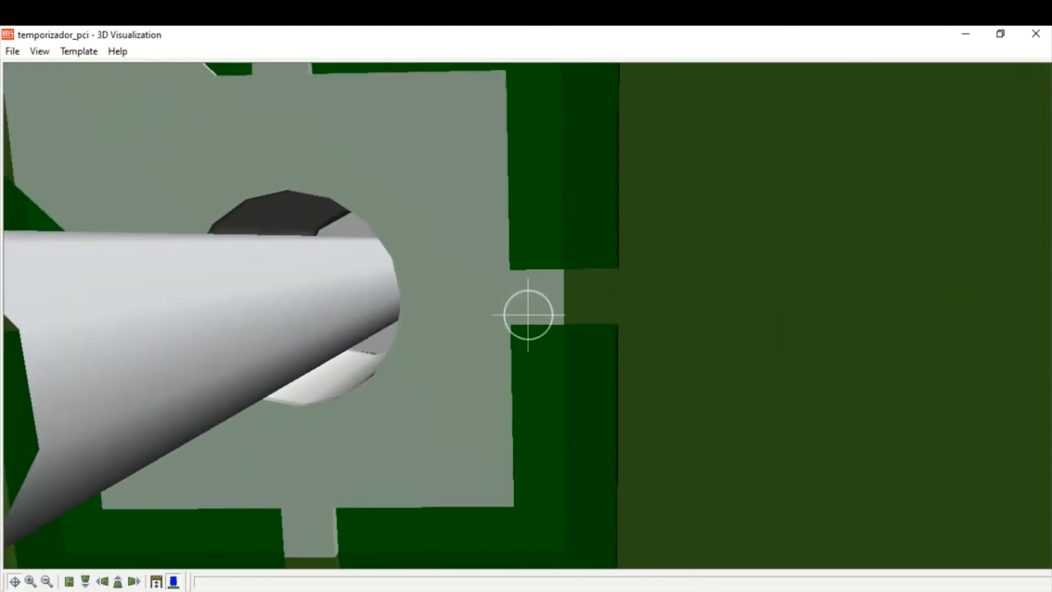
scroll(529, 315, down, 1)
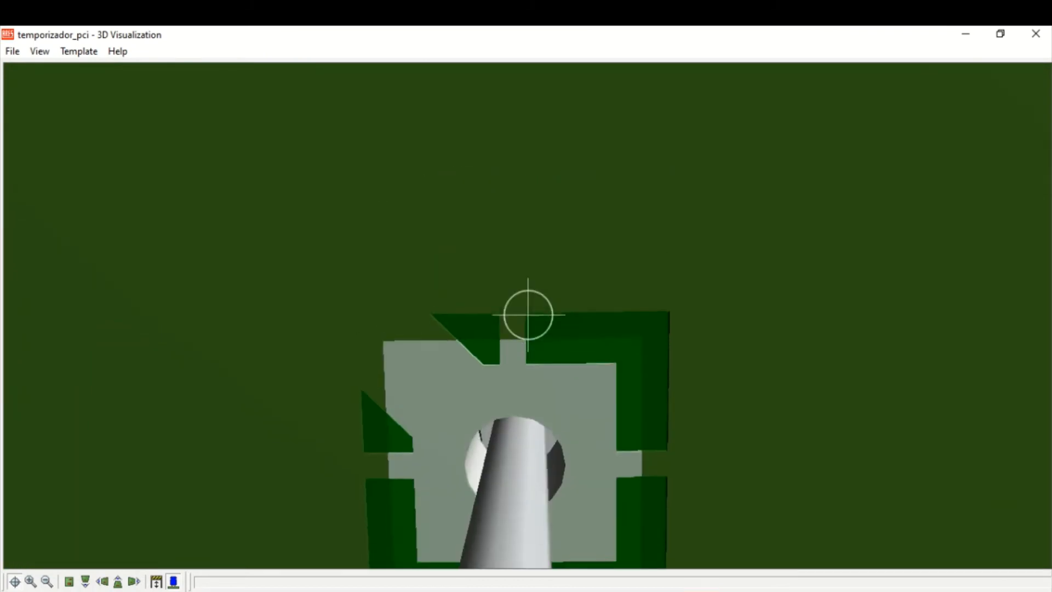
right_click(552, 175)
click(551, 175)
scroll(528, 315, down, 2)
drag(528, 315, 528, 428)
scroll(529, 316, up, 2)
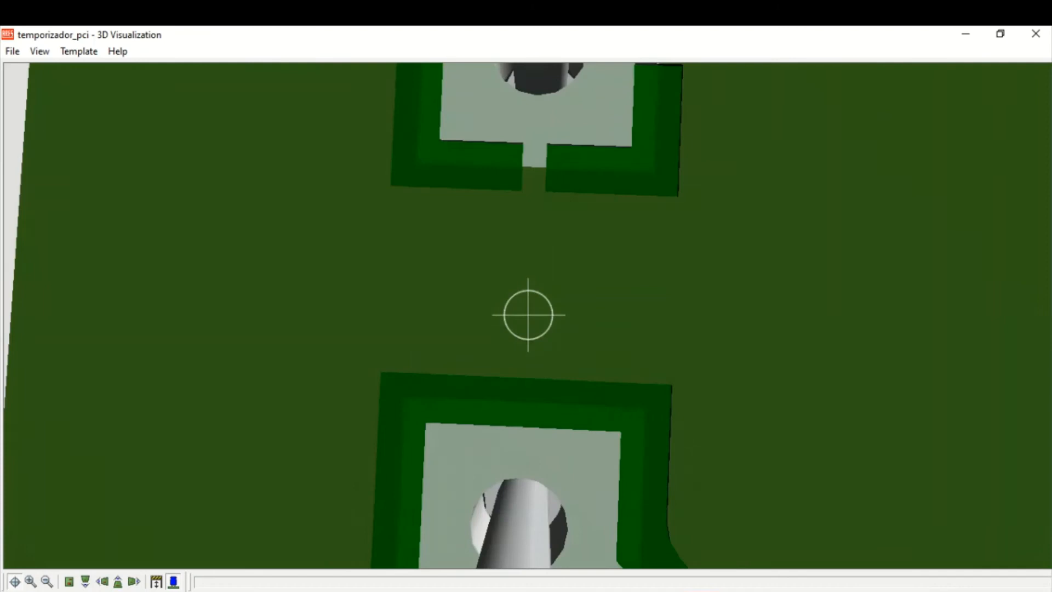
drag(528, 315, 528, 373)
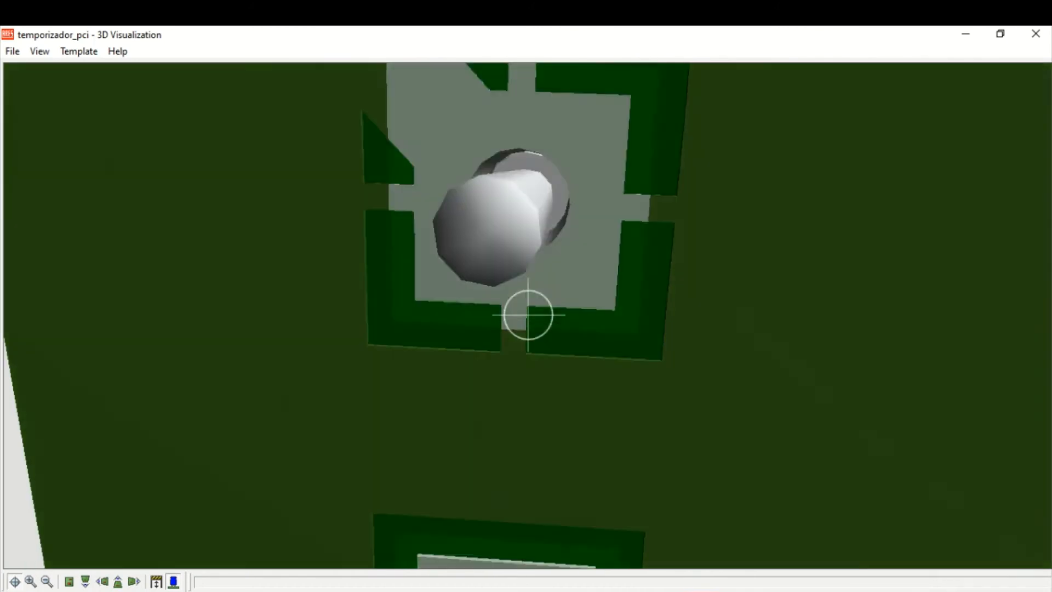
right_click(625, 242)
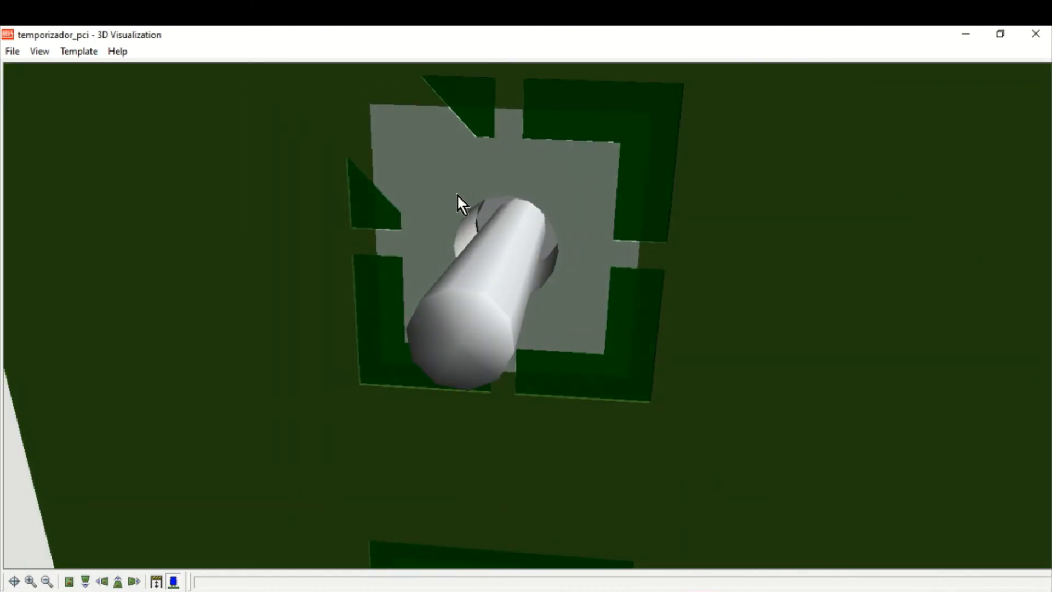
scroll(653, 318, down, 5)
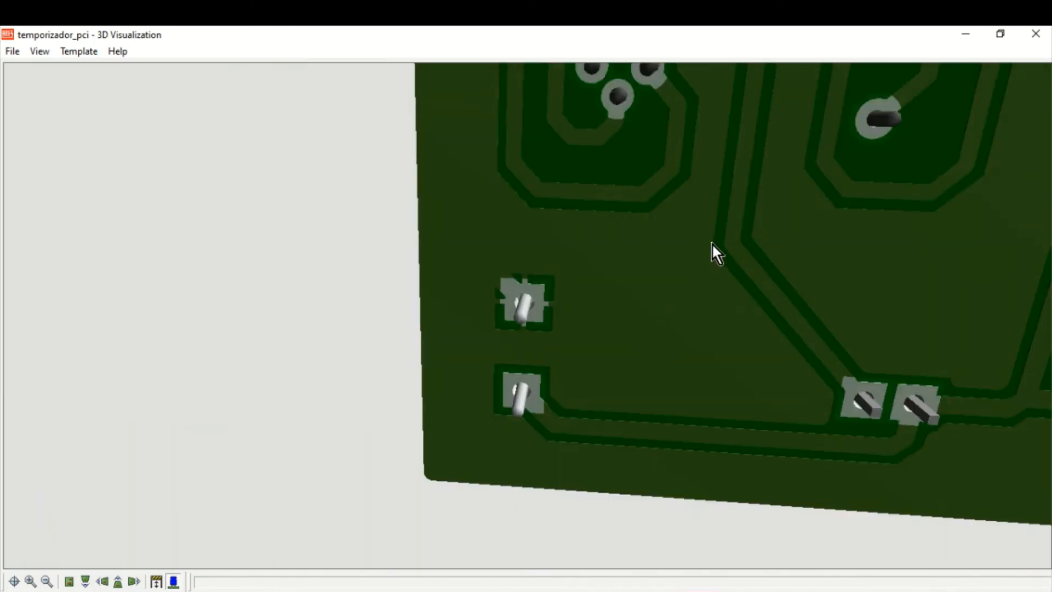
Step: Turn the 3D board back to the component side and view the whole board with all its parts
drag(801, 180, 801, 110)
drag(528, 315, 530, 245)
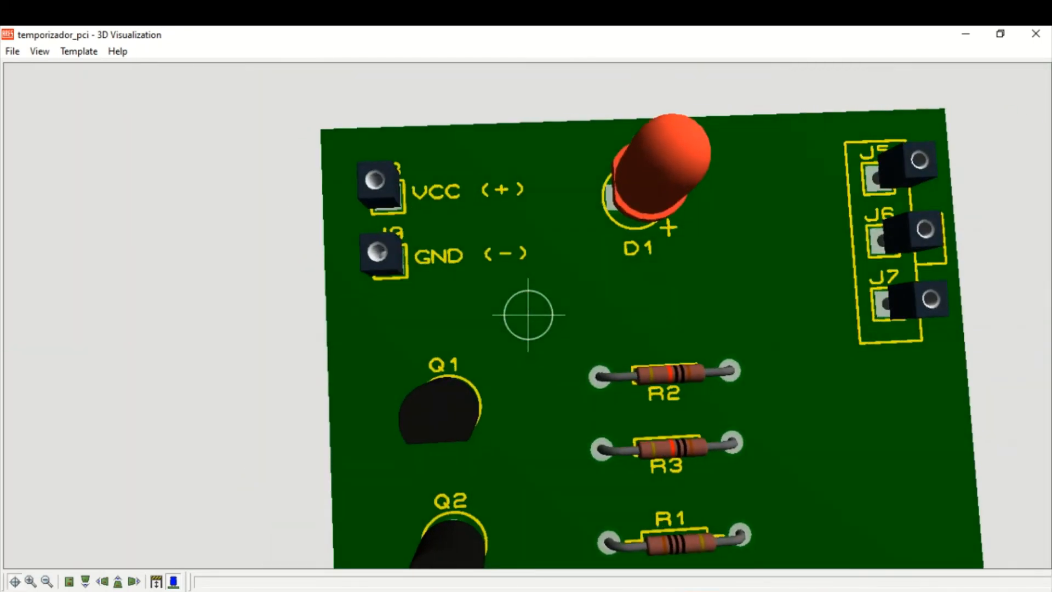
scroll(566, 357, down, 4)
scroll(614, 382, down, 3)
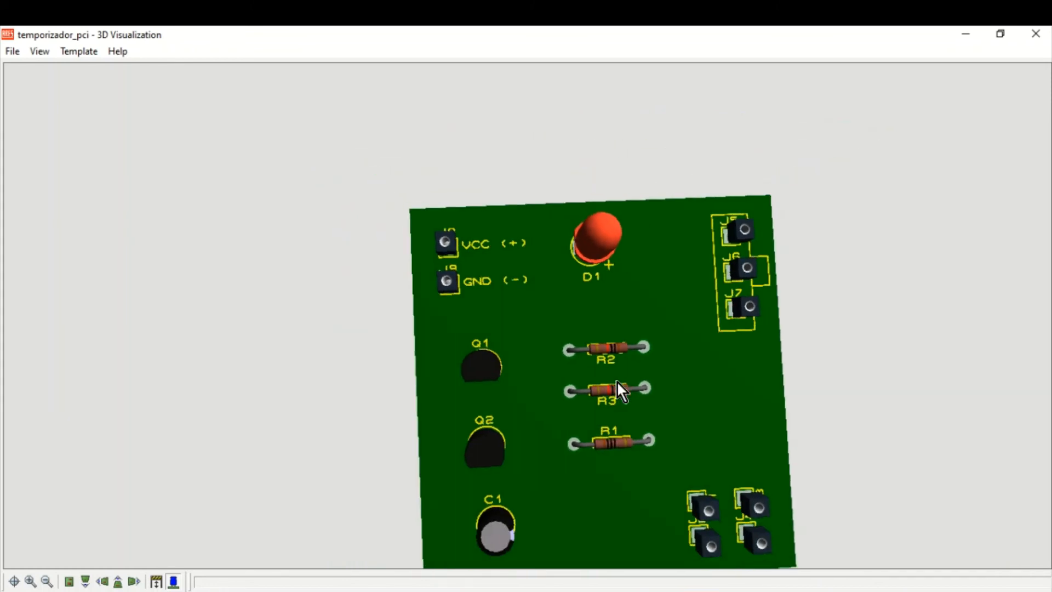
drag(617, 381, 520, 257)
mouse_move(529, 315)
mouse_down()
mouse_move(541, 330)
mouse_move(461, 281)
mouse_move(535, 313)
mouse_up()
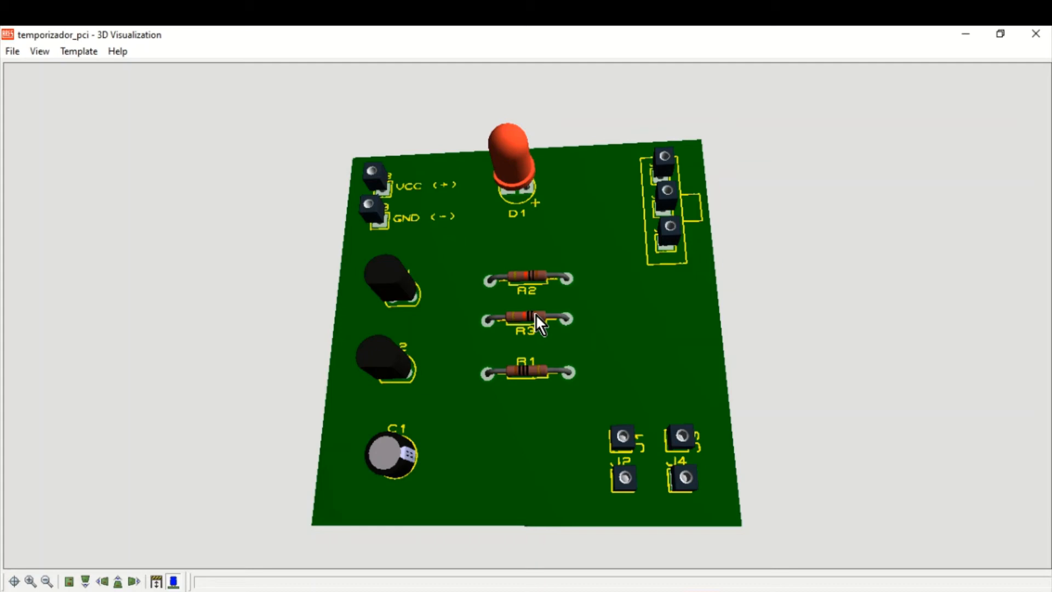
click(529, 308)
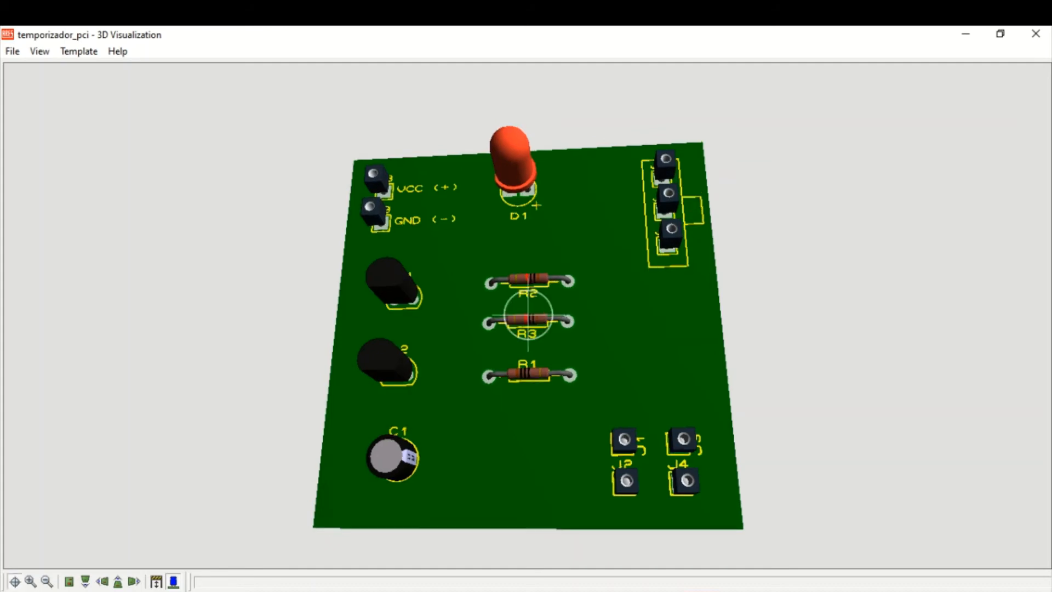
right_click(528, 315)
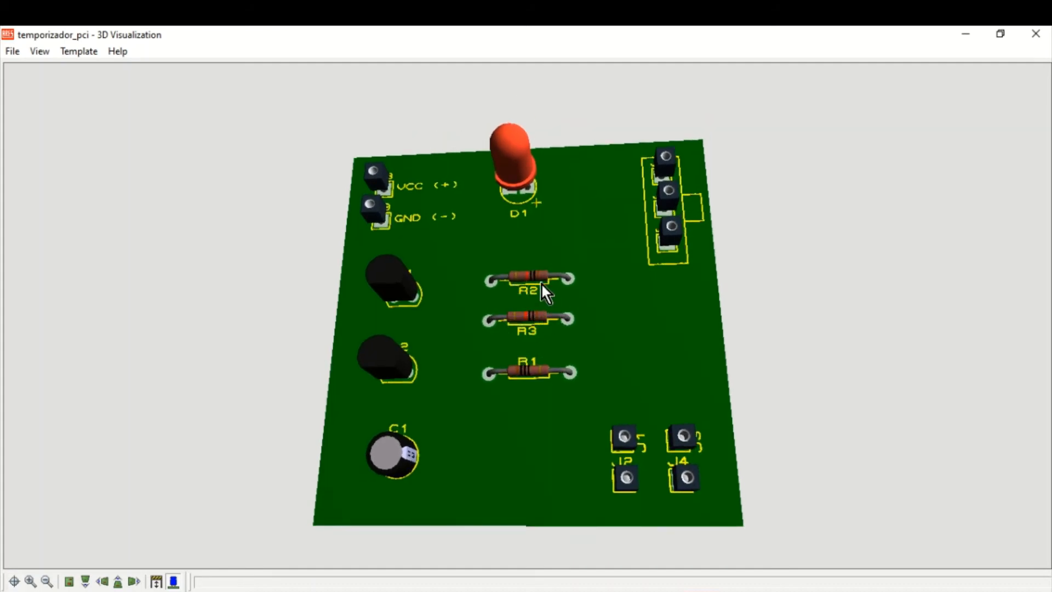
Step: Close the 3D visualization and save the board layout
click(1034, 34)
scroll(684, 275, down, 2)
scroll(715, 223, up, 1)
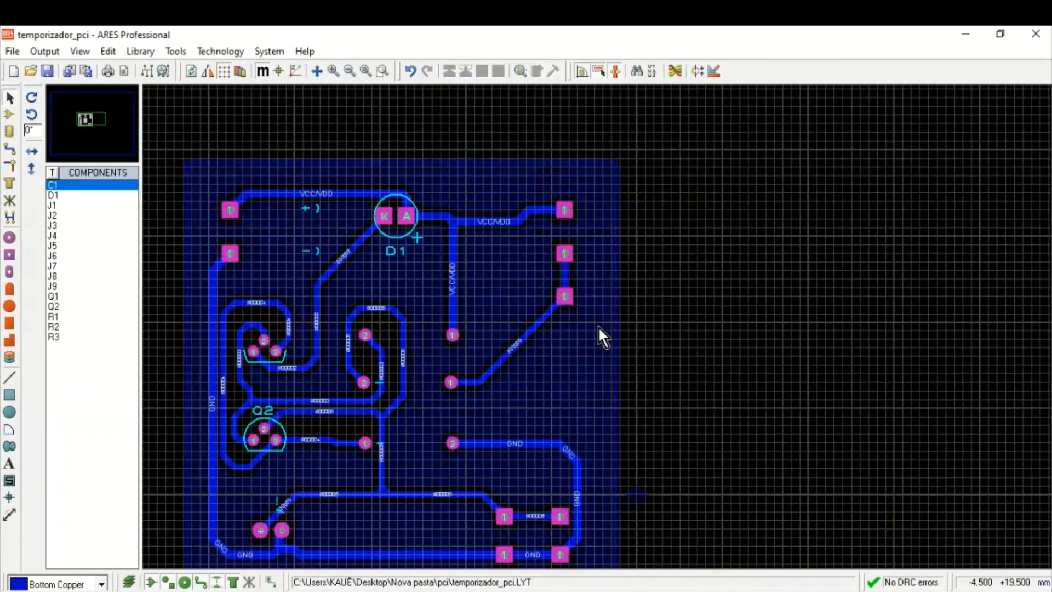
middle_click(648, 387)
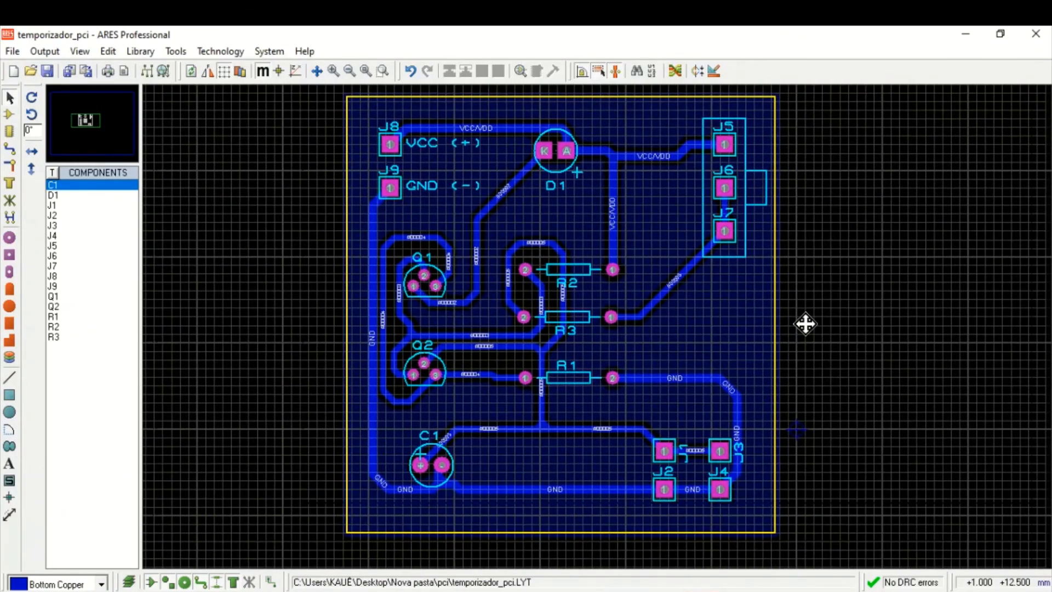
click(806, 322)
click(49, 70)
Step: Switch to Chrome and search Google Images for "ifsp bragança" in a new tab
click(399, 590)
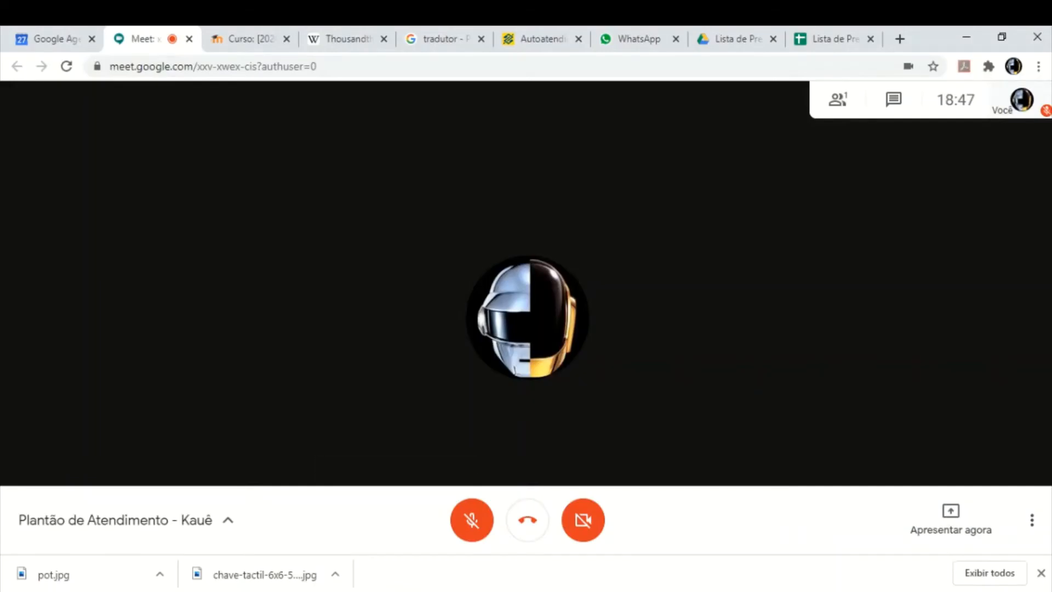
click(899, 34)
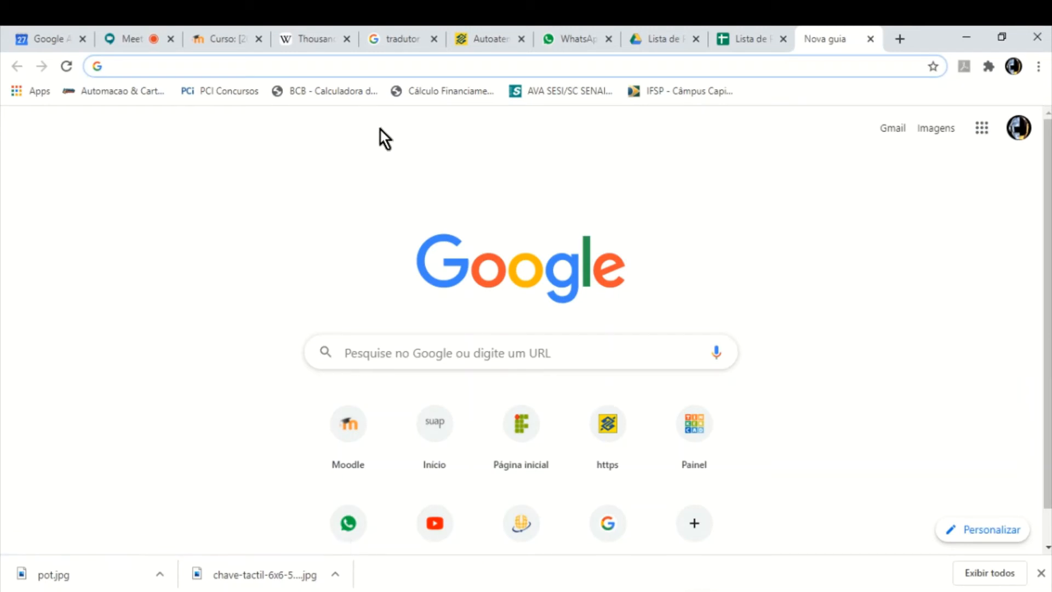
text(ifsp bragan)
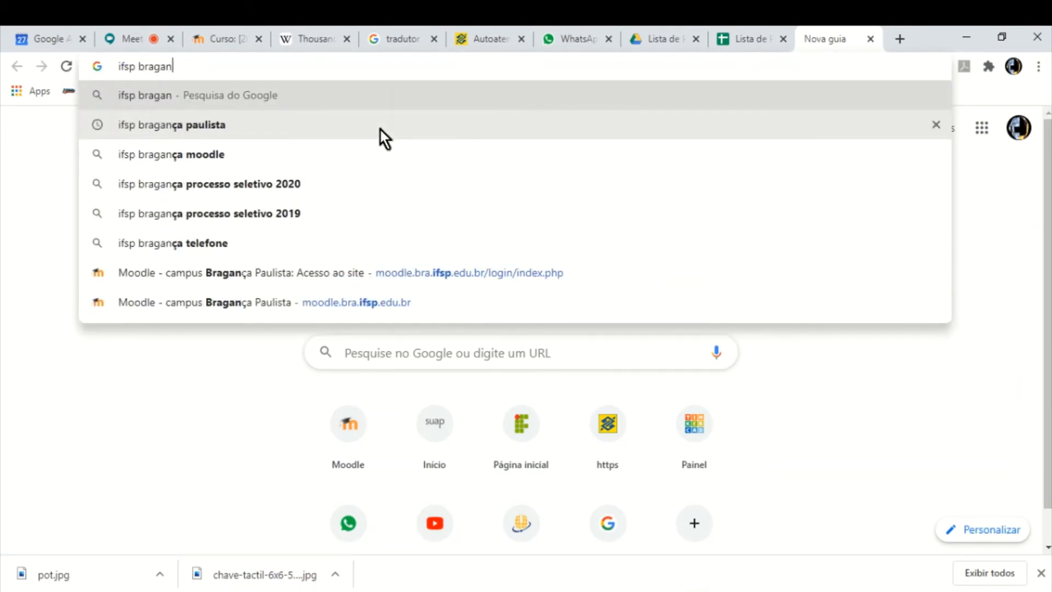
text(ça)
key(Return)
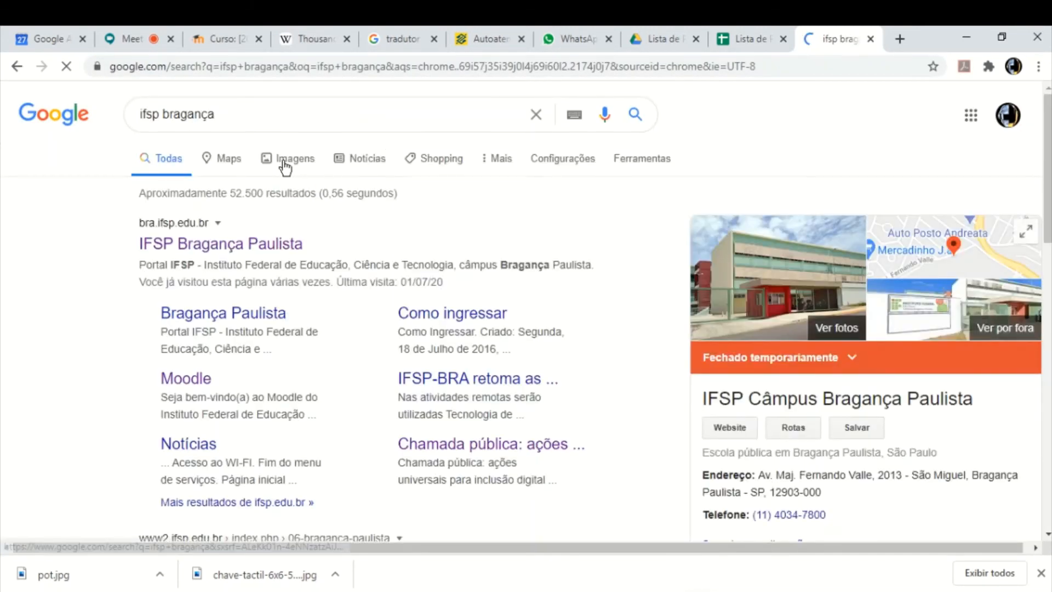
click(285, 160)
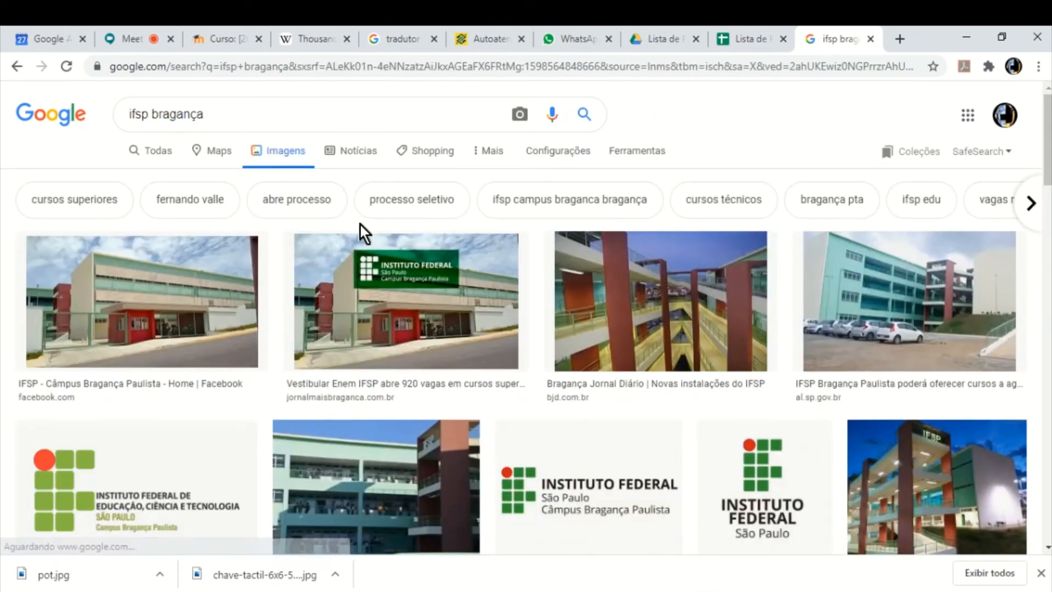
Step: Open the "Instituto Federal São Paulo Câmpus Bragança Paulista" logo from bra.ifsp.edu.br and start saving the image to the desktop folder
scroll(149, 403, down, 1)
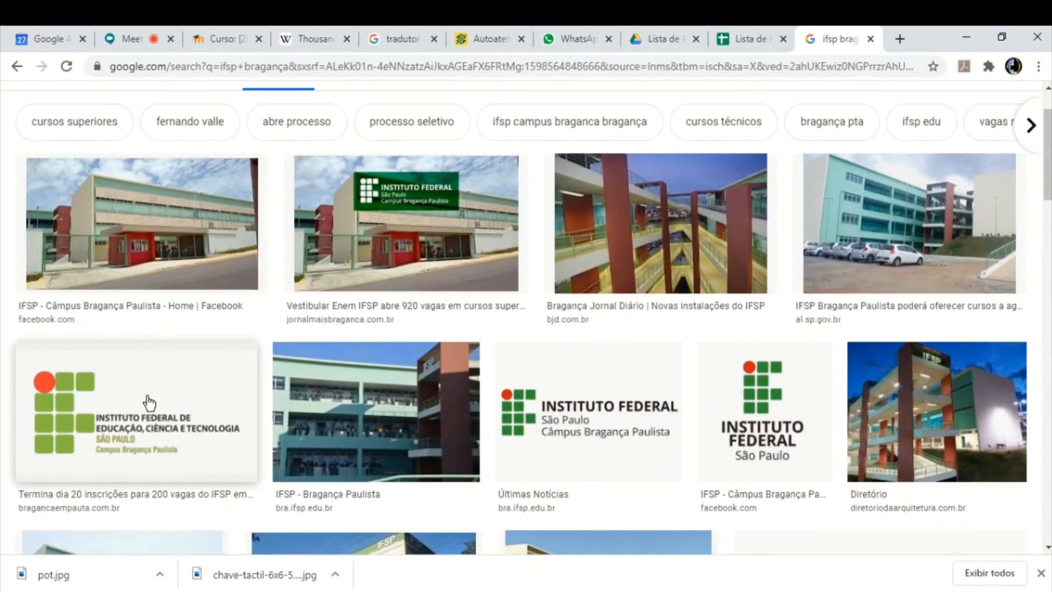
scroll(151, 401, down, 1)
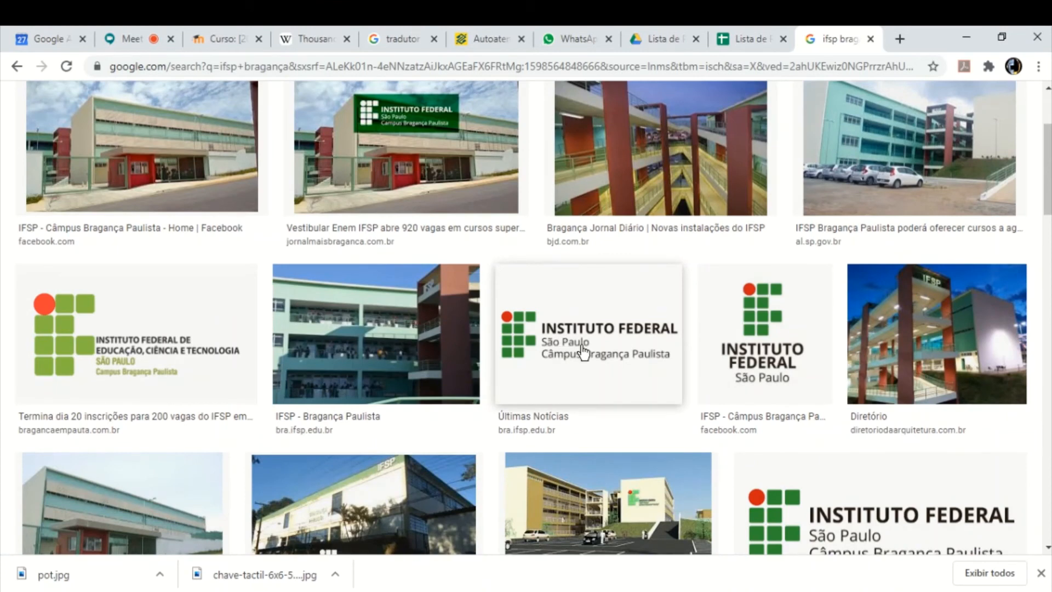
click(616, 358)
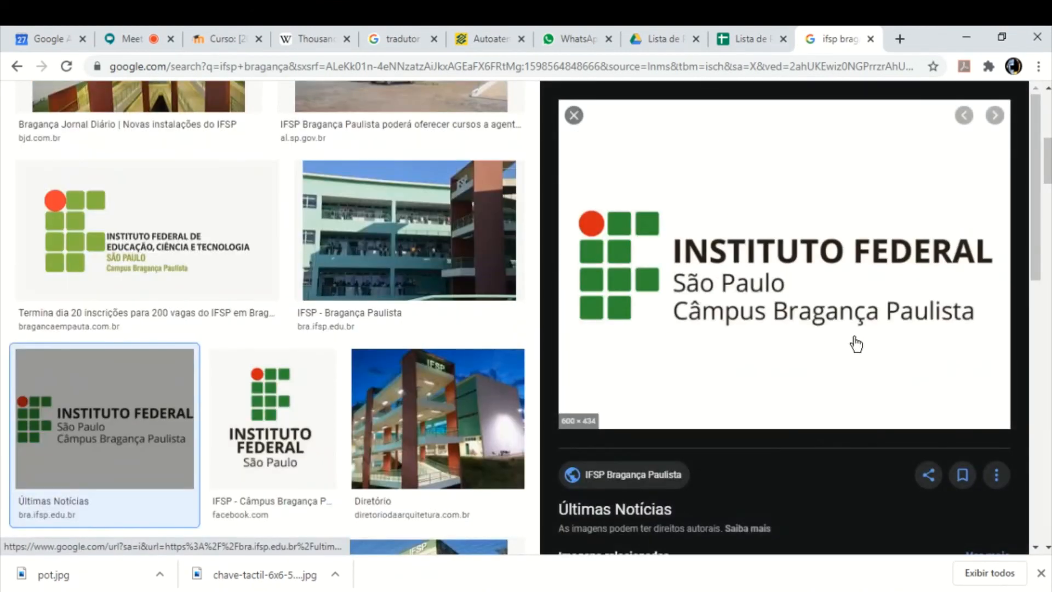
right_click(698, 253)
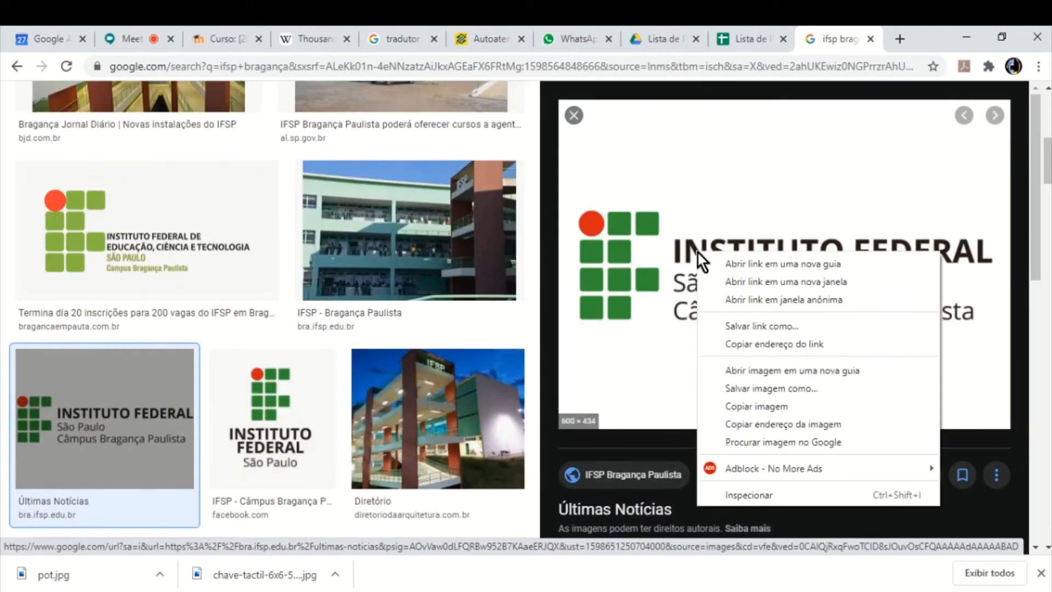
click(784, 390)
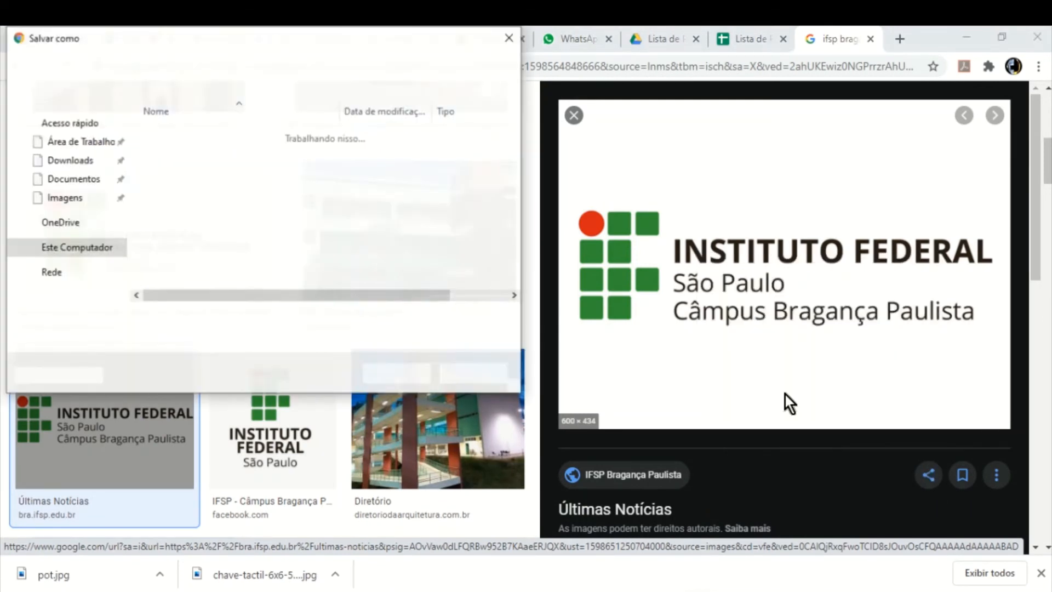
click(94, 138)
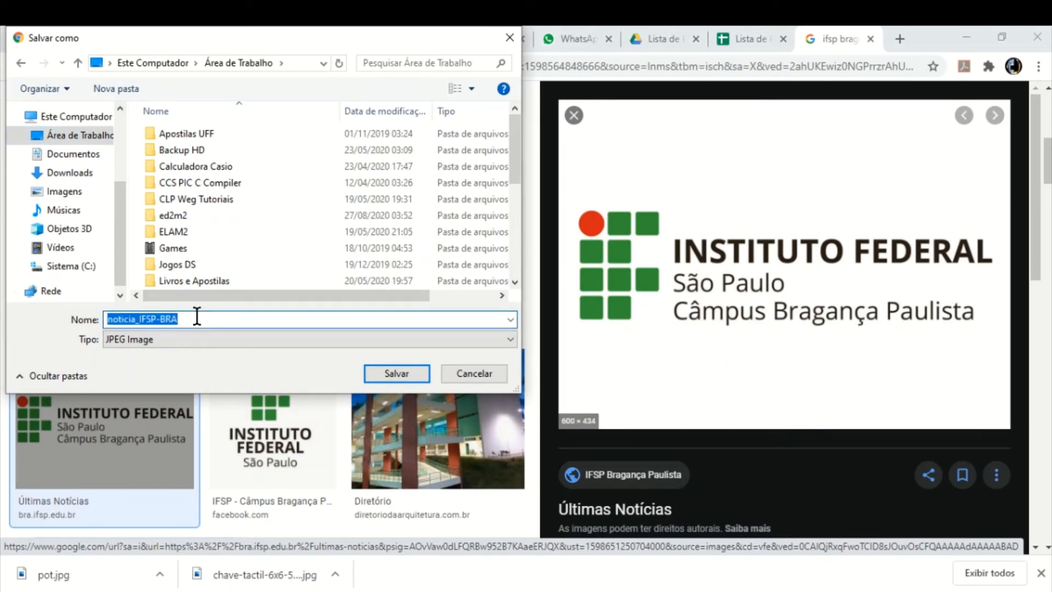
Step: Name the logo image Logo_IFSP and save it as a JPEG
key(Home)
key(Left)
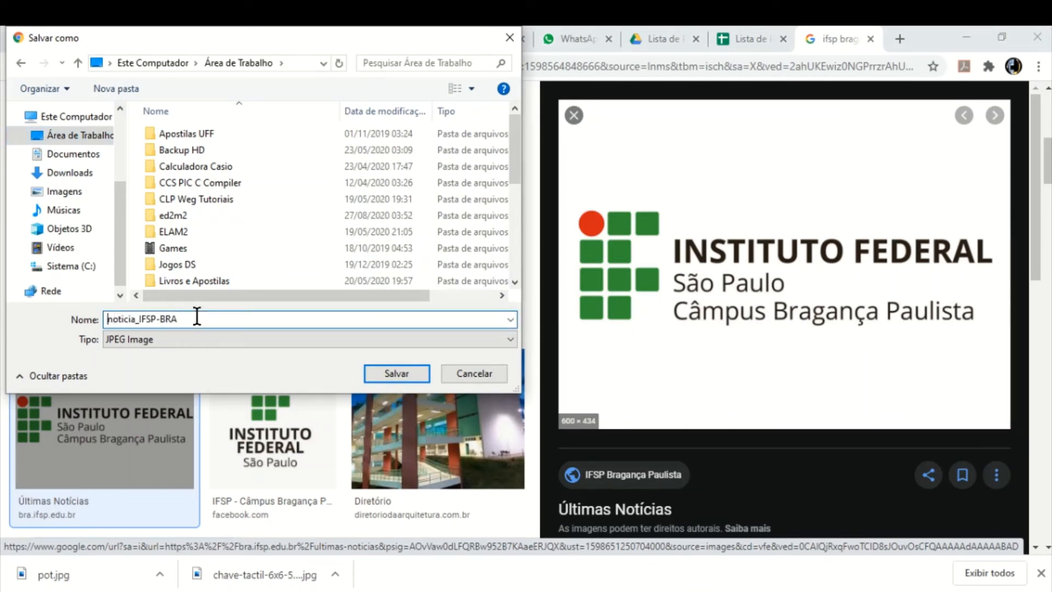
key(alt+d)
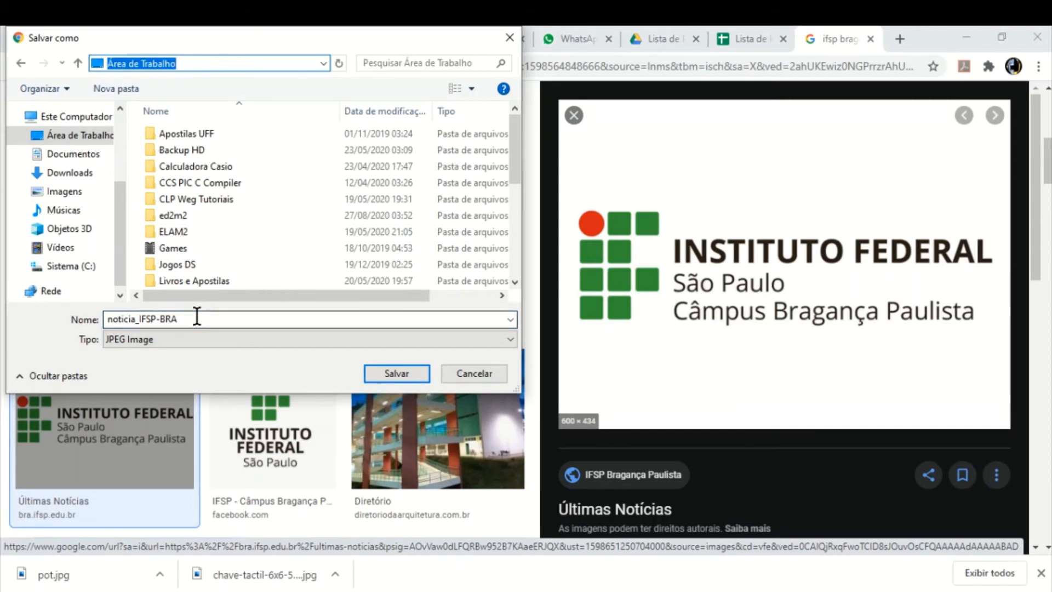
click(224, 342)
double_click(206, 319)
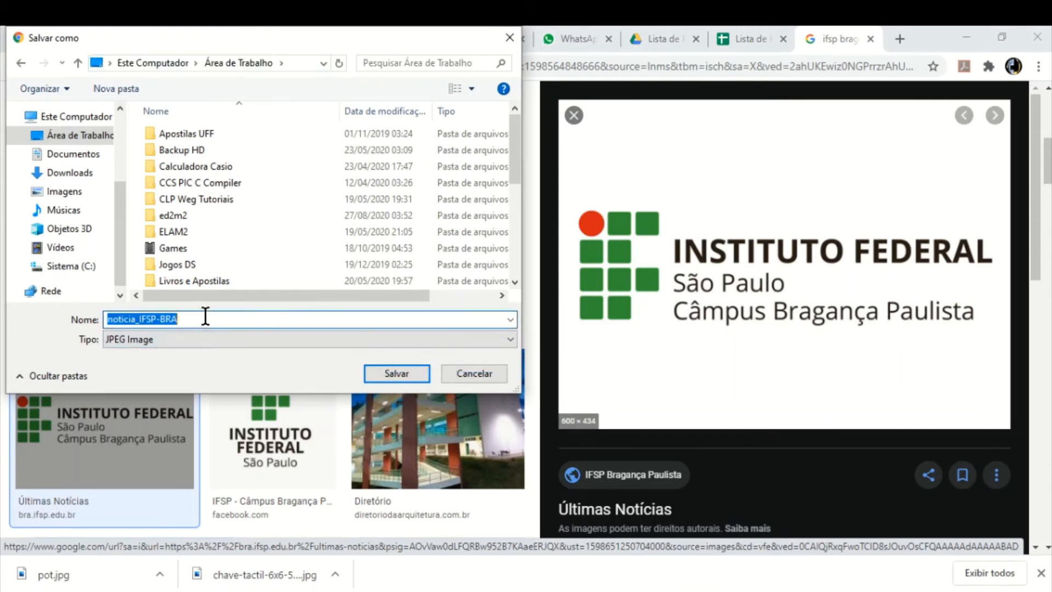
text(Logo )
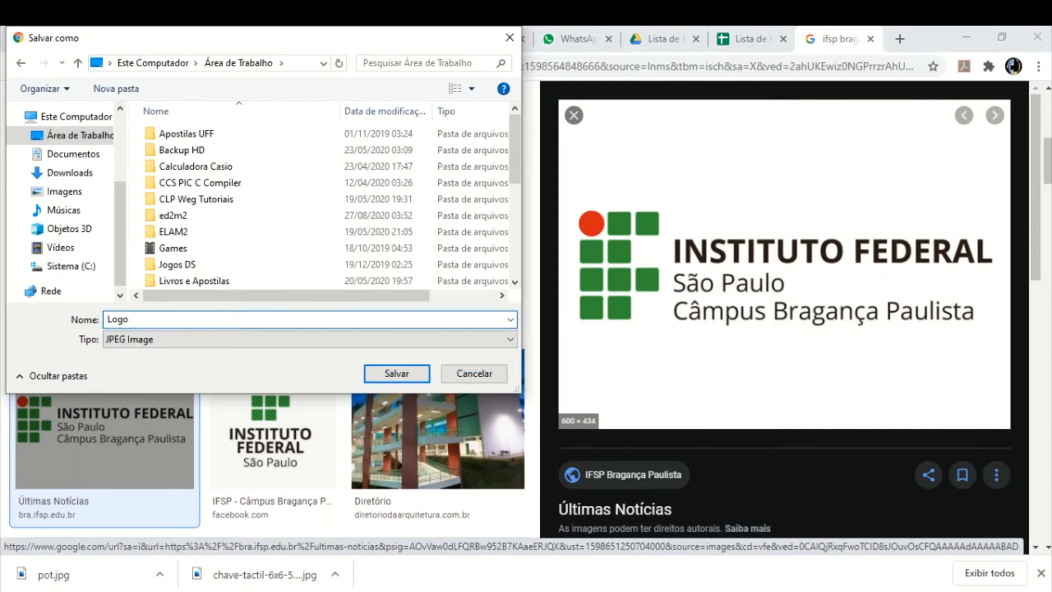
text(IFSO)
key(Left)
key(Left)
key(Left)
key(BackSpace)
text(_)
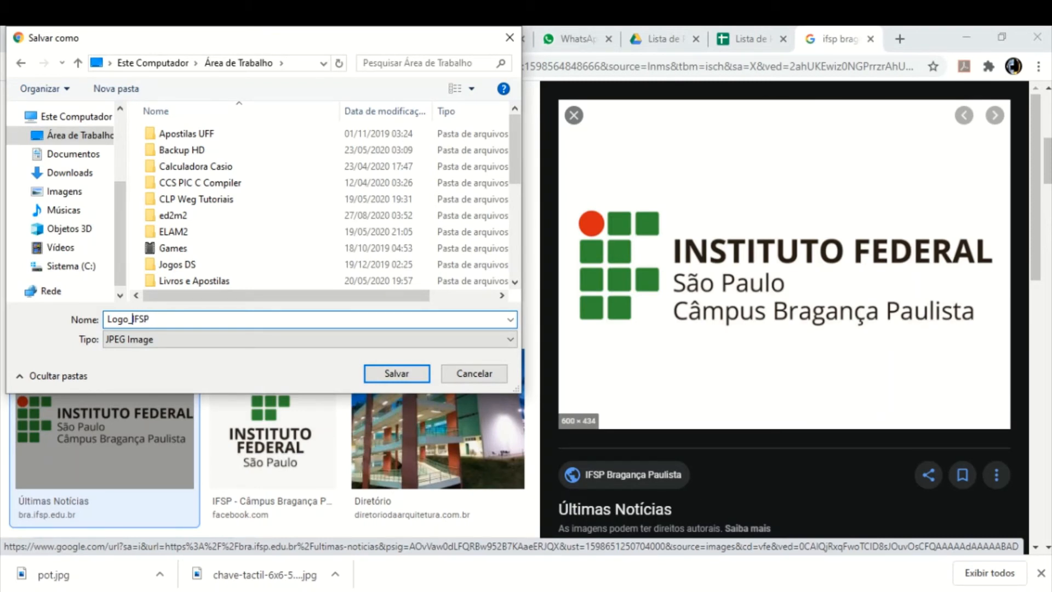
click(388, 372)
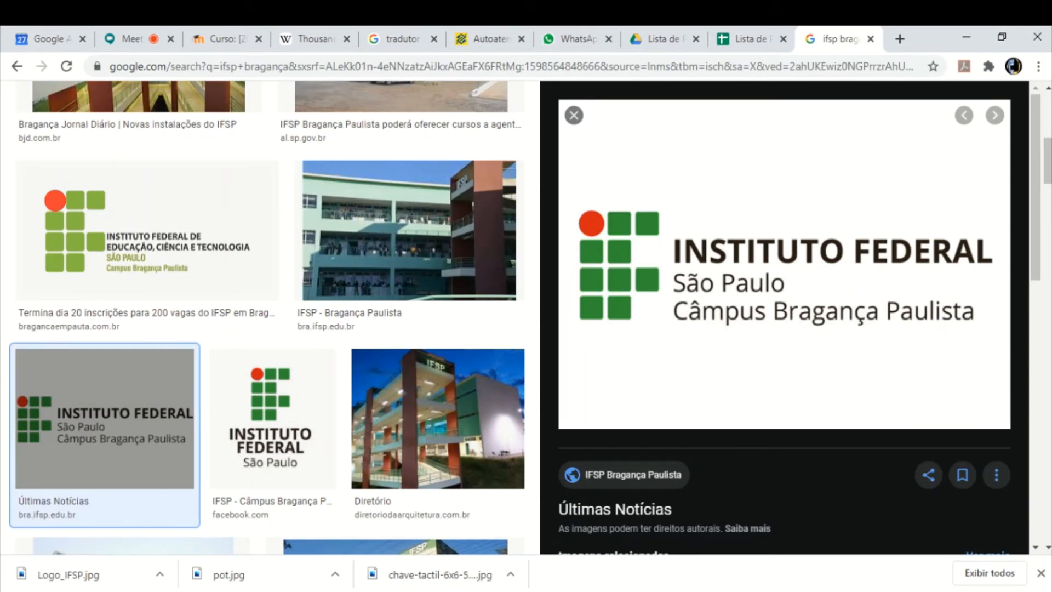
click(817, 591)
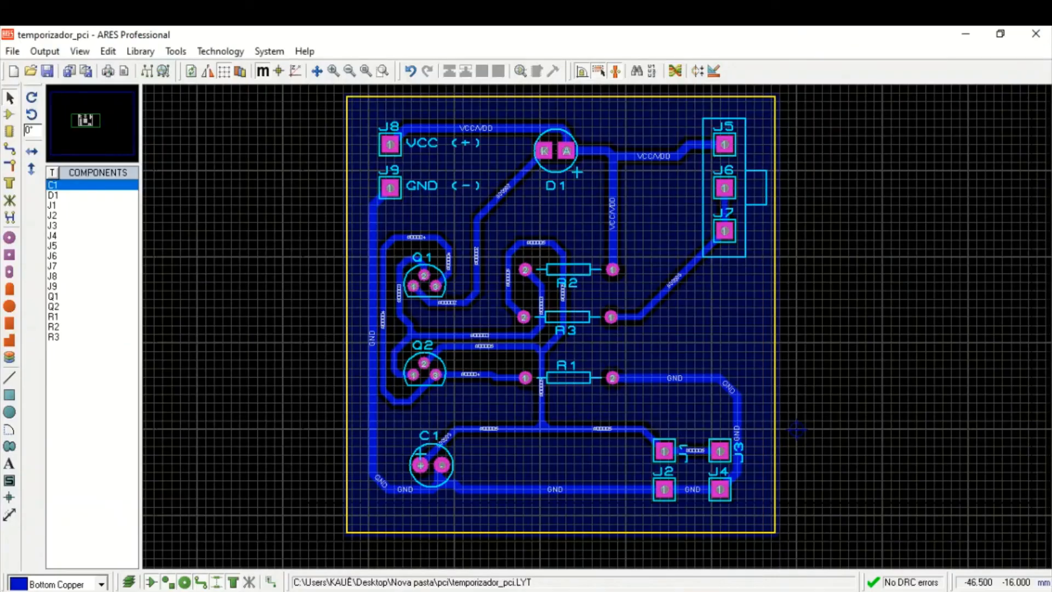
click(12, 51)
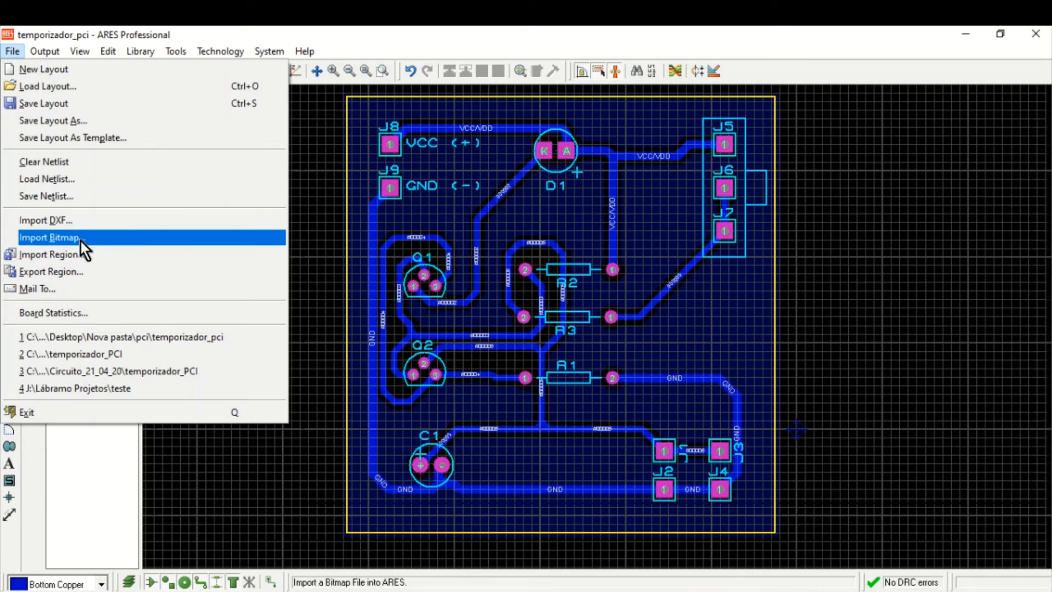
click(305, 241)
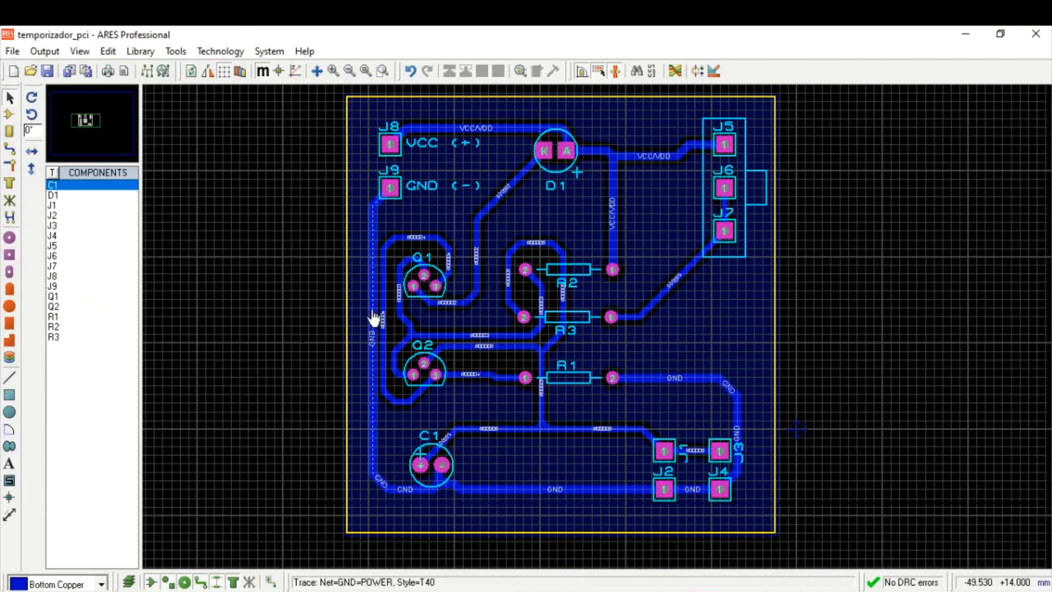
Step: Show the Windows desktop and open the Logo_IFSP image in Paint
key(super+d)
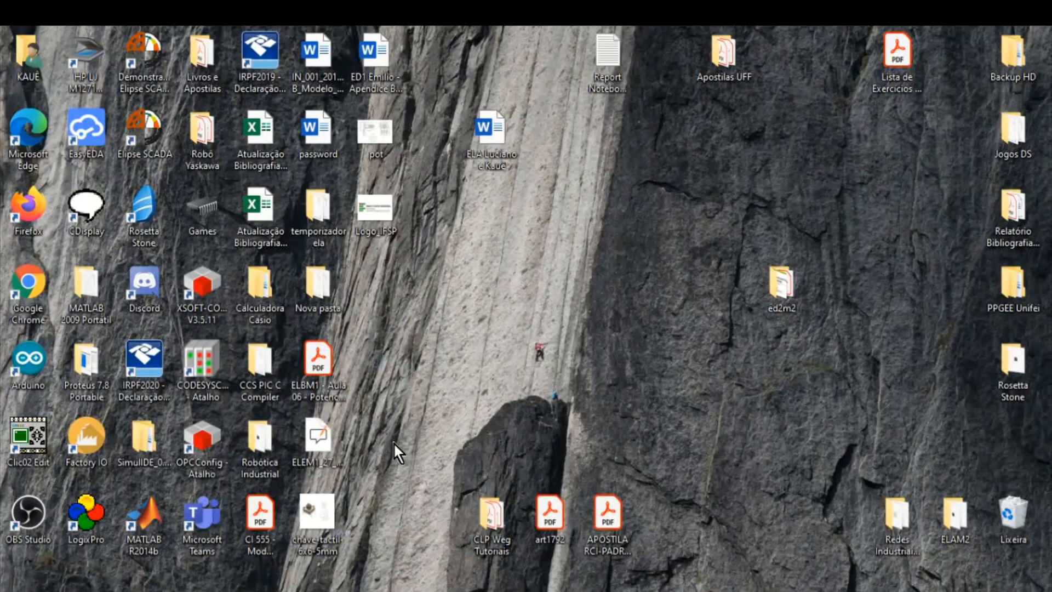
right_click(372, 212)
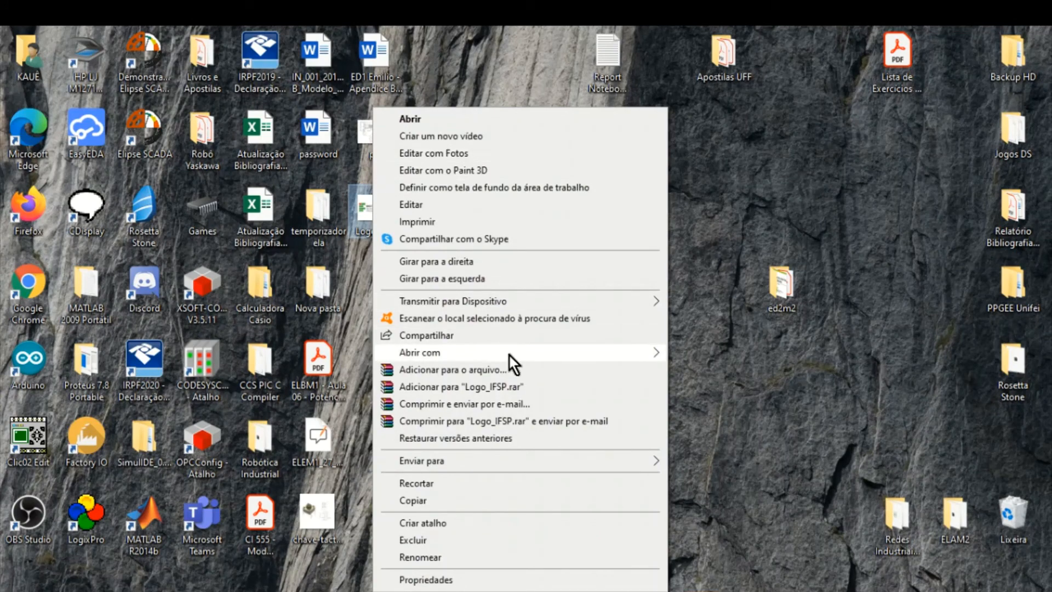
mouse_move(630, 346)
click(709, 387)
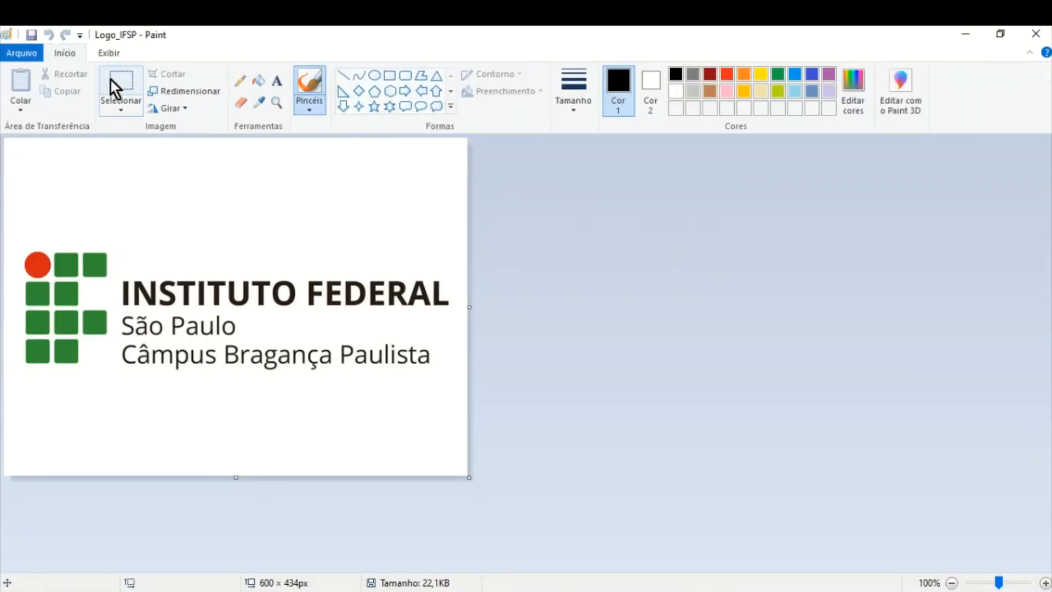
Step: Move the whole logo to the canvas's upper-left corner and shrink the canvas around it to about 560 × 166 px
click(114, 81)
drag(19, 249, 454, 372)
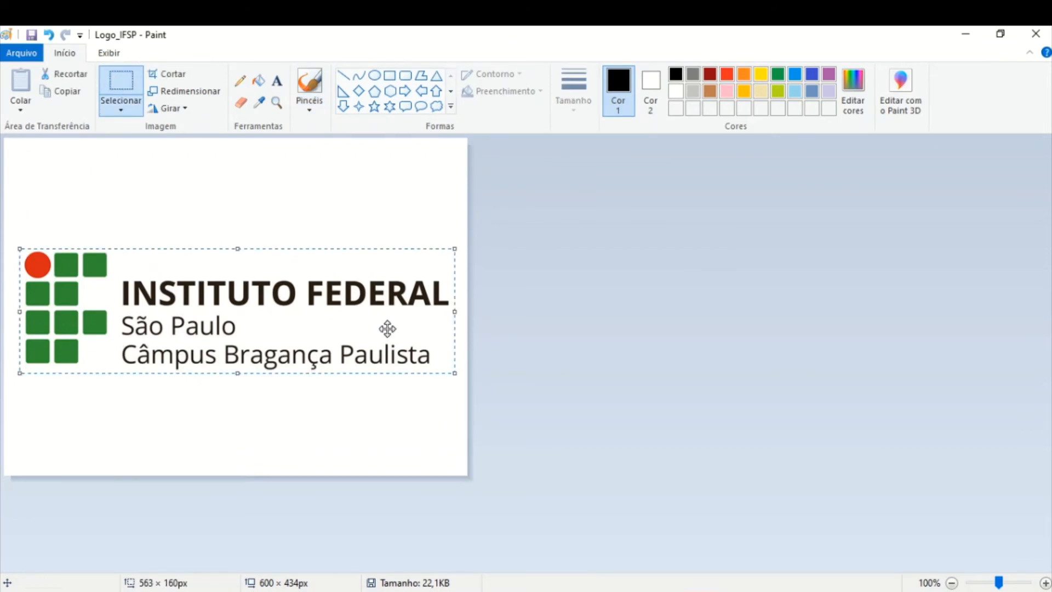
drag(354, 326, 336, 216)
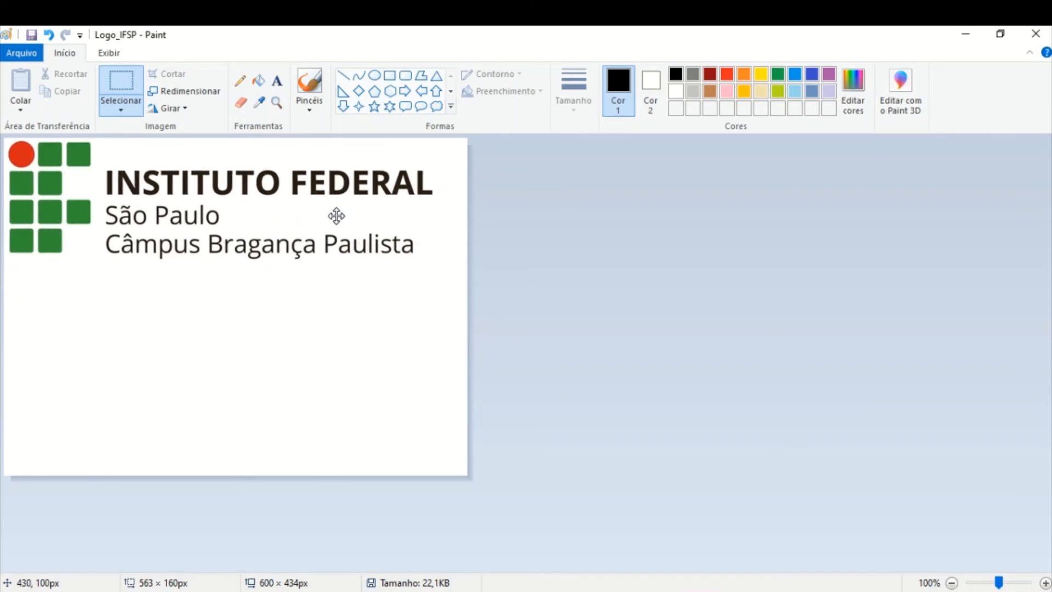
click(479, 340)
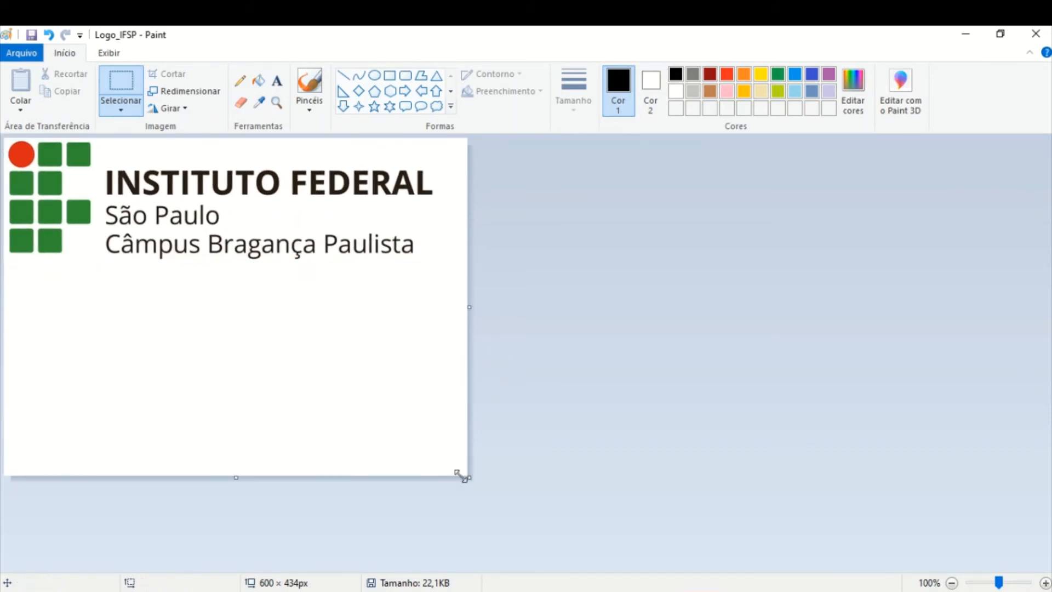
drag(469, 477, 436, 267)
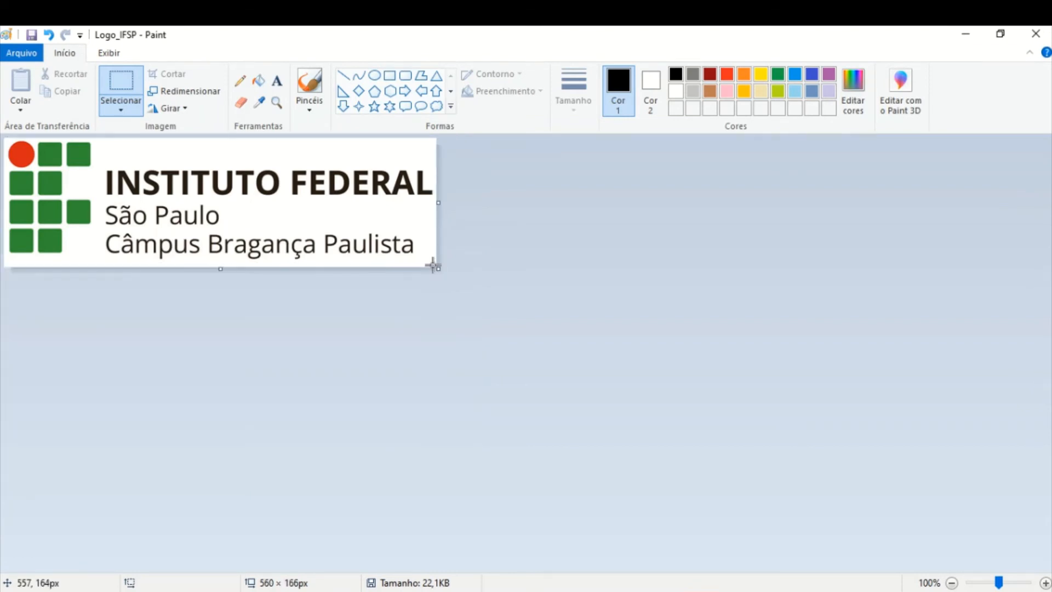
click(27, 51)
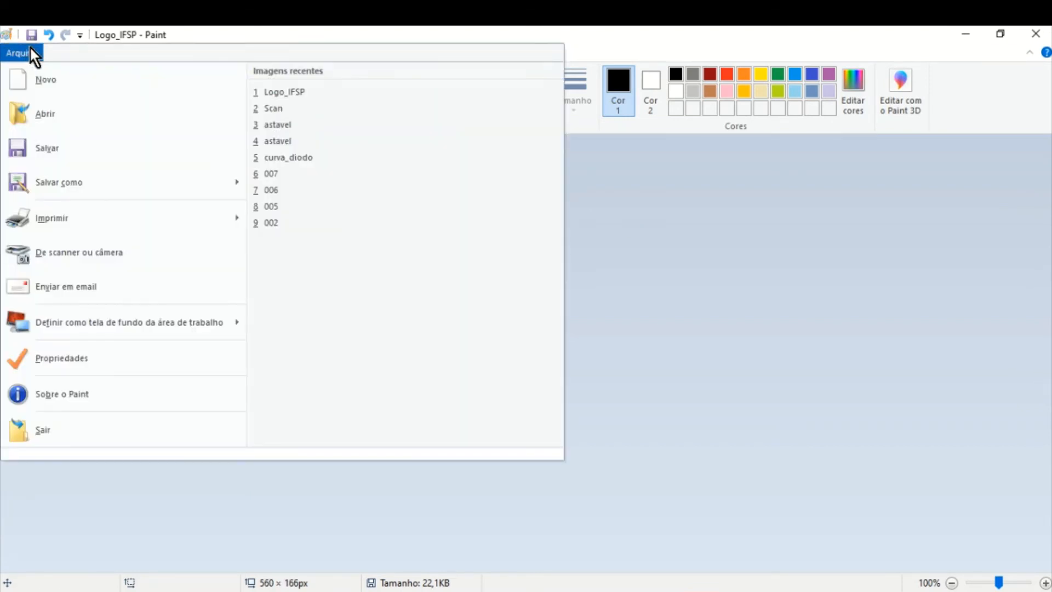
click(264, 27)
click(25, 57)
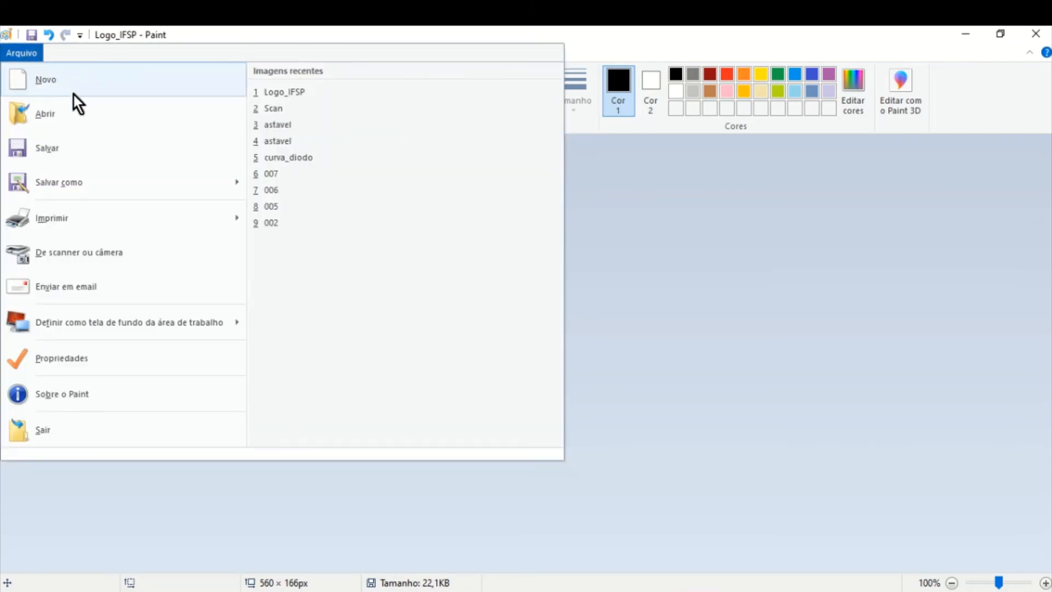
mouse_move(135, 196)
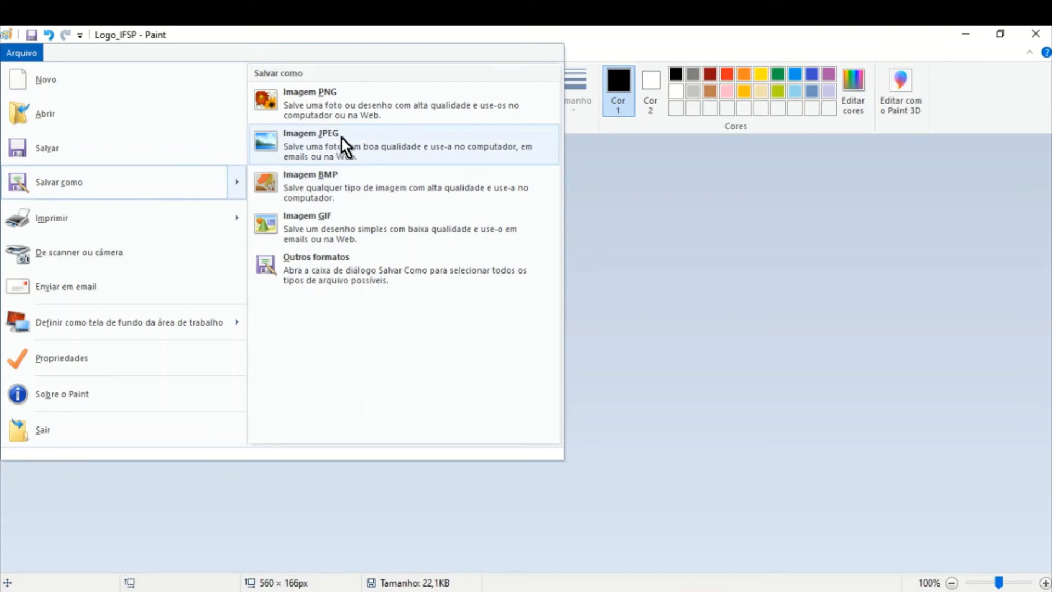
click(373, 264)
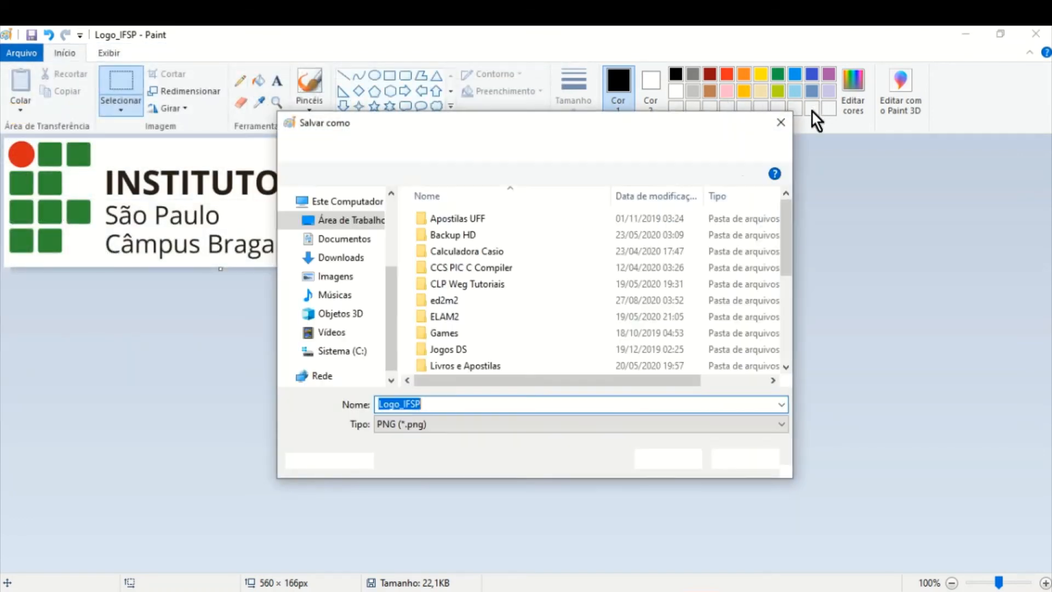
click(779, 122)
Step: Start saving a copy of the trimmed logo as a BMP image with the file type "Bitmap monocromático"
click(19, 48)
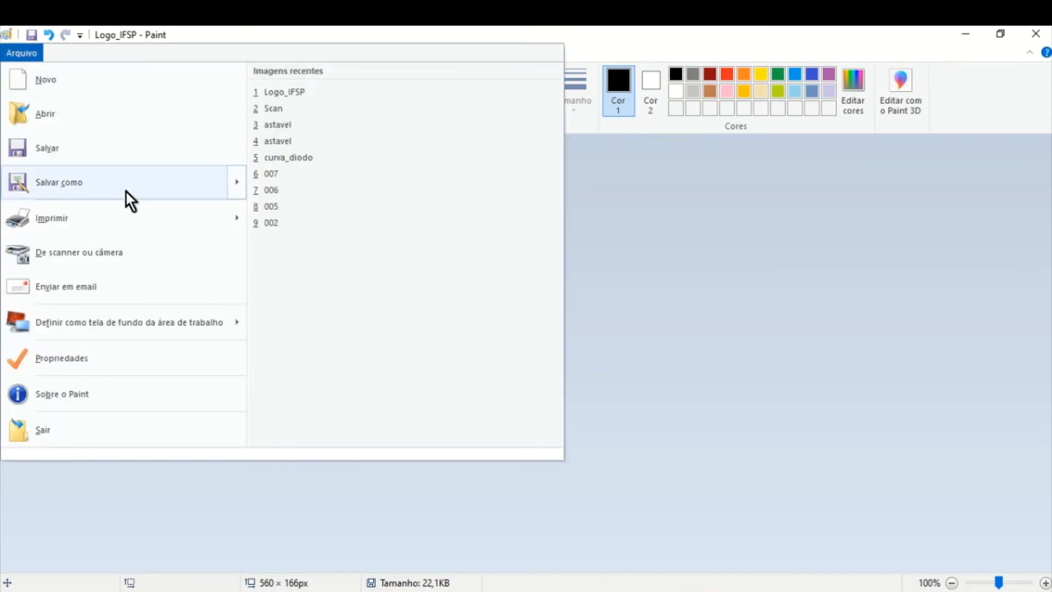
mouse_move(126, 189)
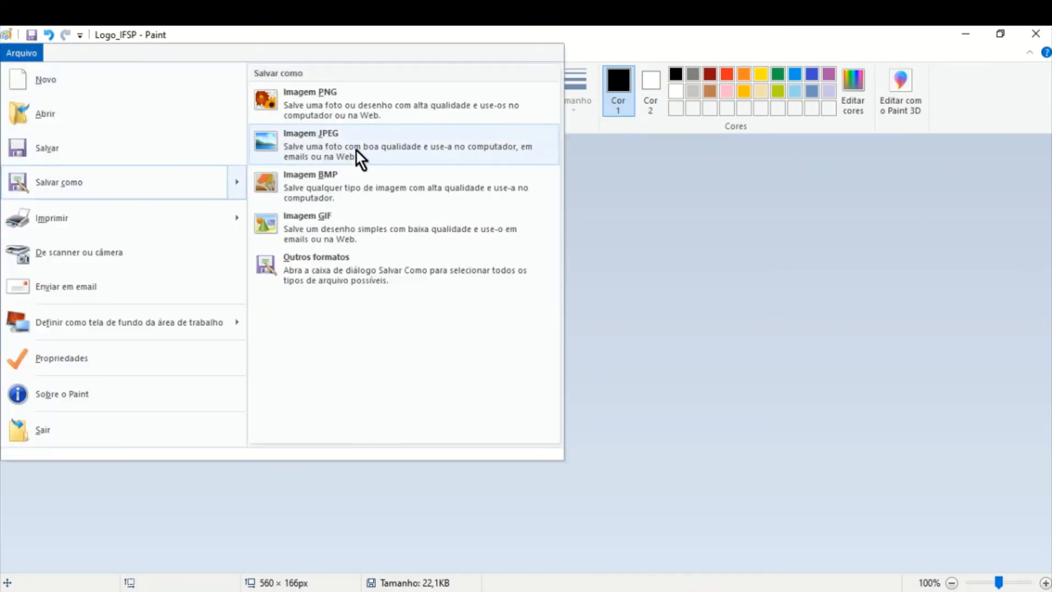
click(375, 193)
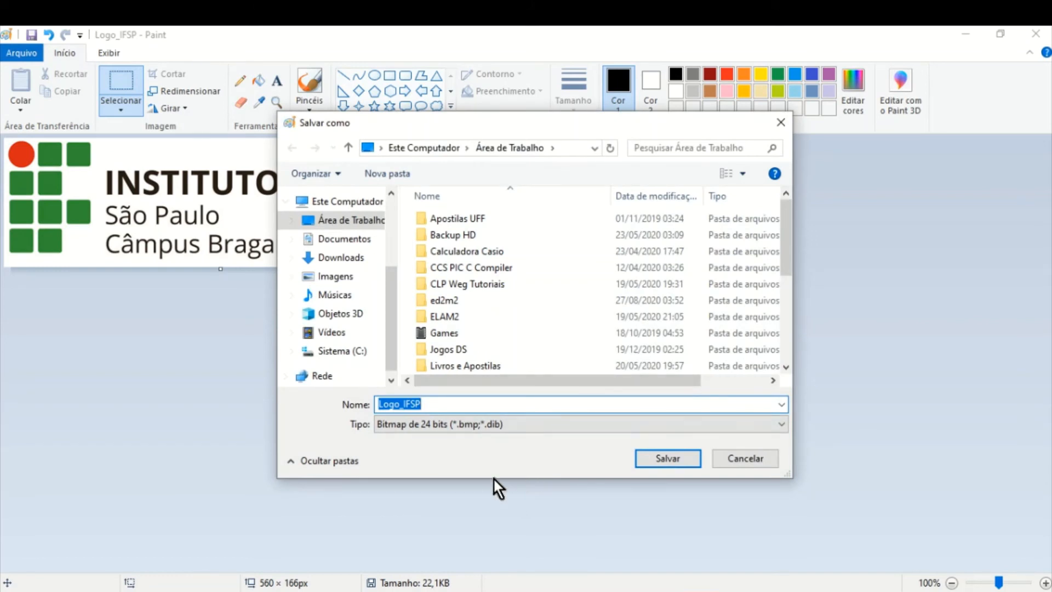
click(541, 423)
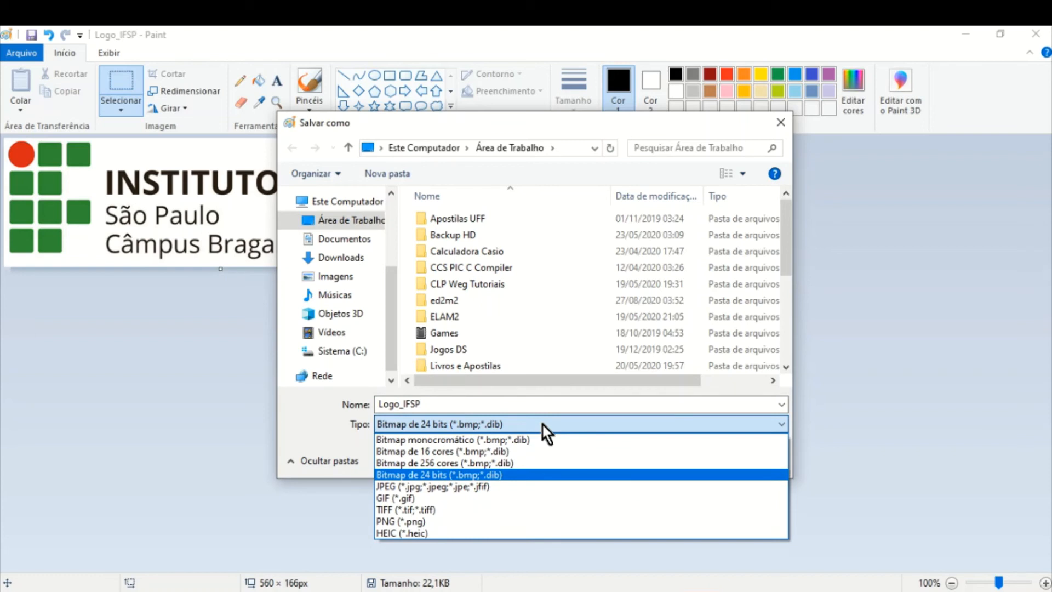
click(418, 441)
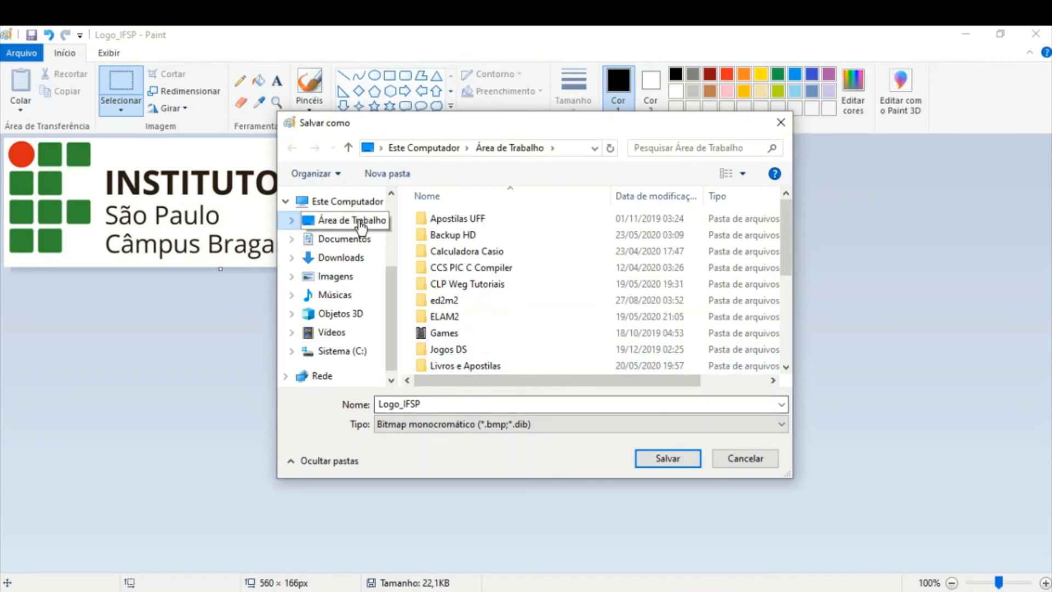
Step: Name the monochrome bitmap copy Logo_IFSP_alterado, save it in Área de Trabalho and accept the reduced colour quality
click(445, 406)
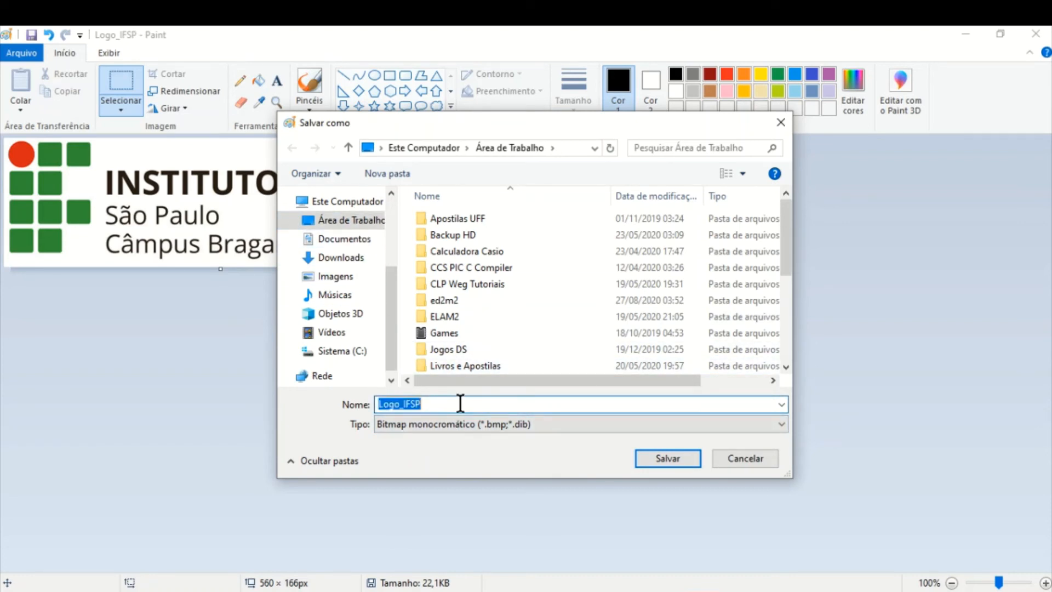
click(459, 403)
text(_la)
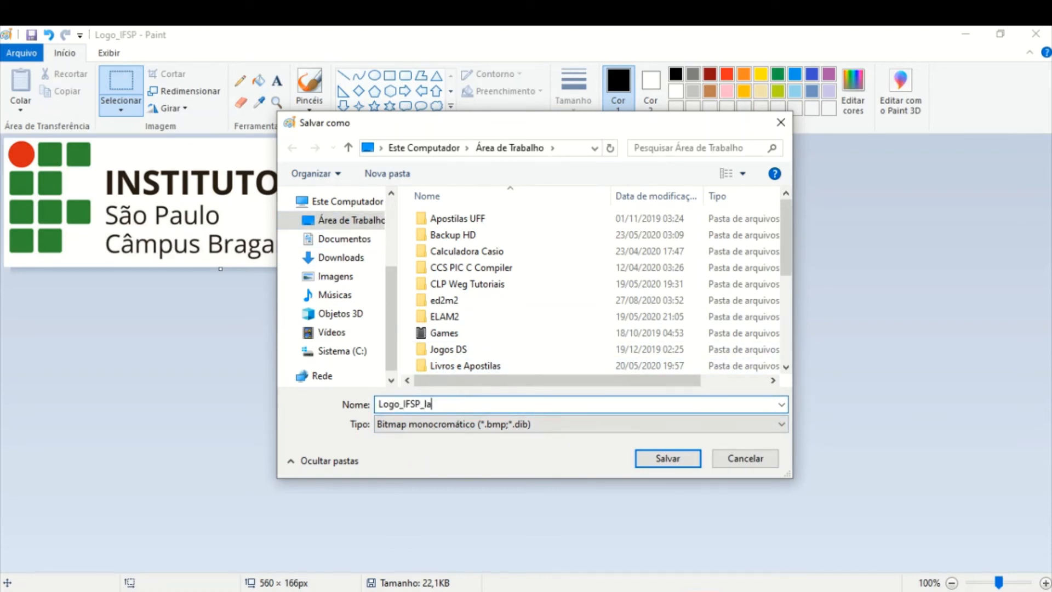
key(BackSpace)
key(BackSpace)
text(alterado)
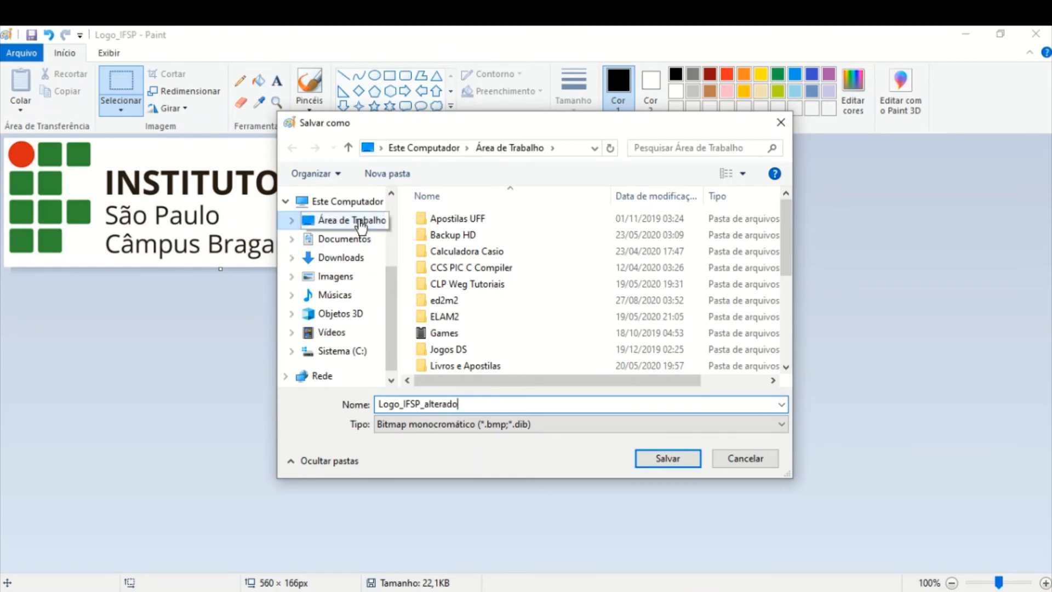
click(649, 461)
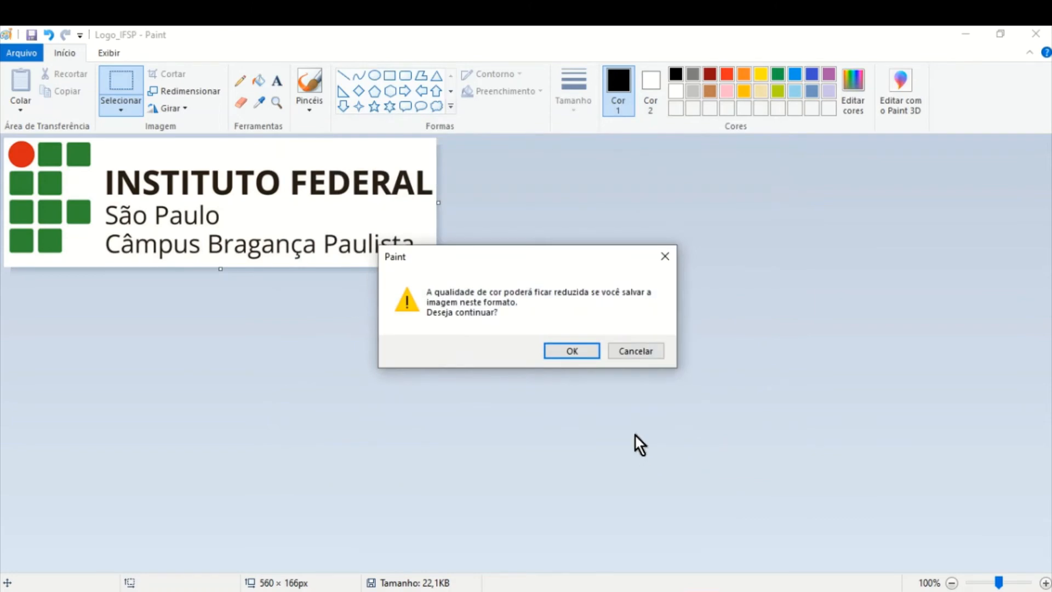
click(586, 350)
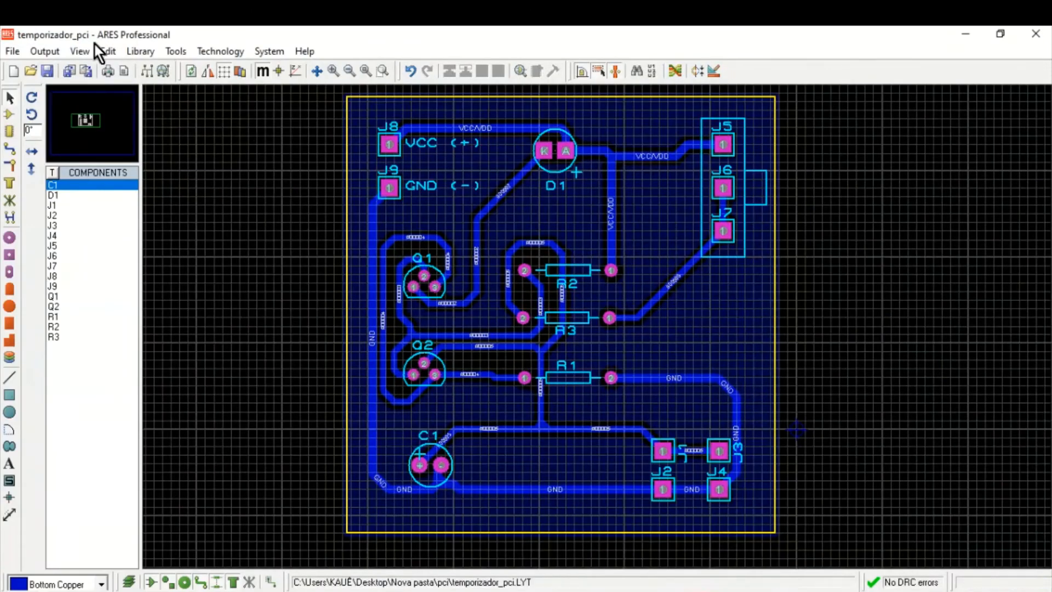
Step: Start a bitmap import into the ARES board layout and browse to the Área de Trabalho folder
click(16, 52)
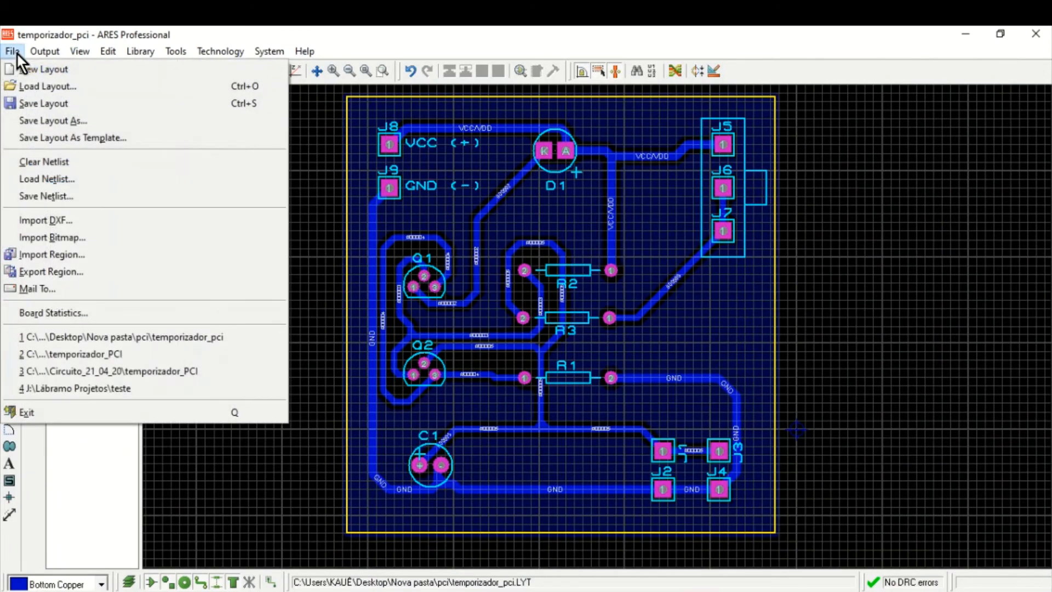
click(84, 237)
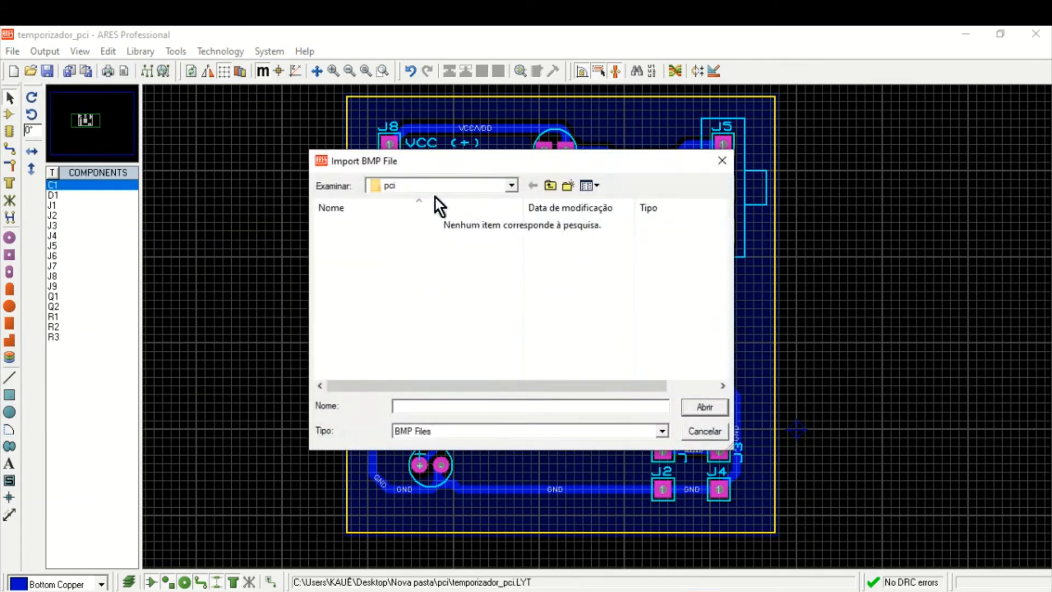
click(435, 186)
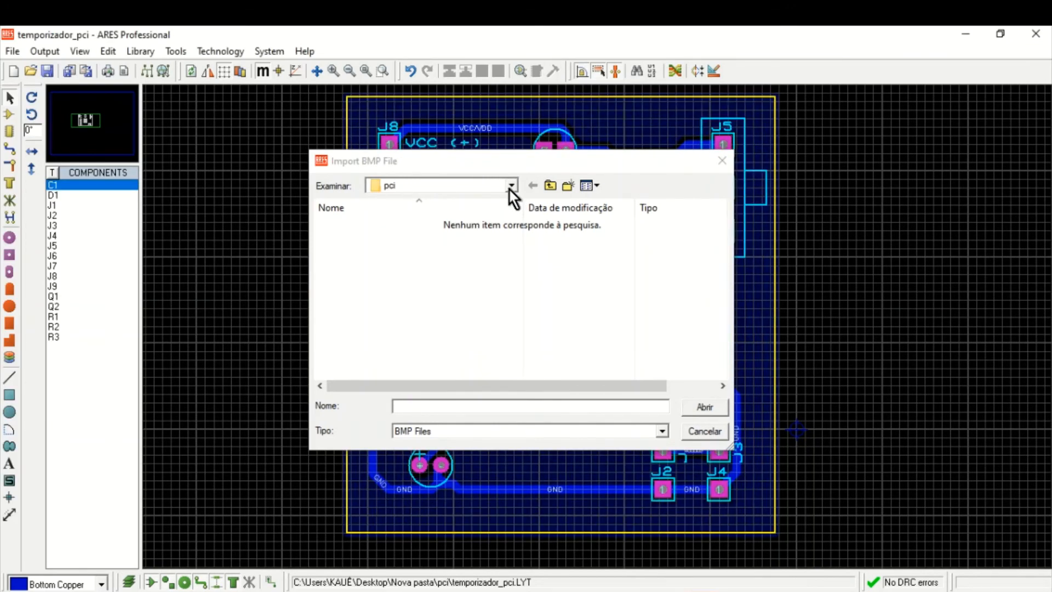
click(509, 188)
click(477, 202)
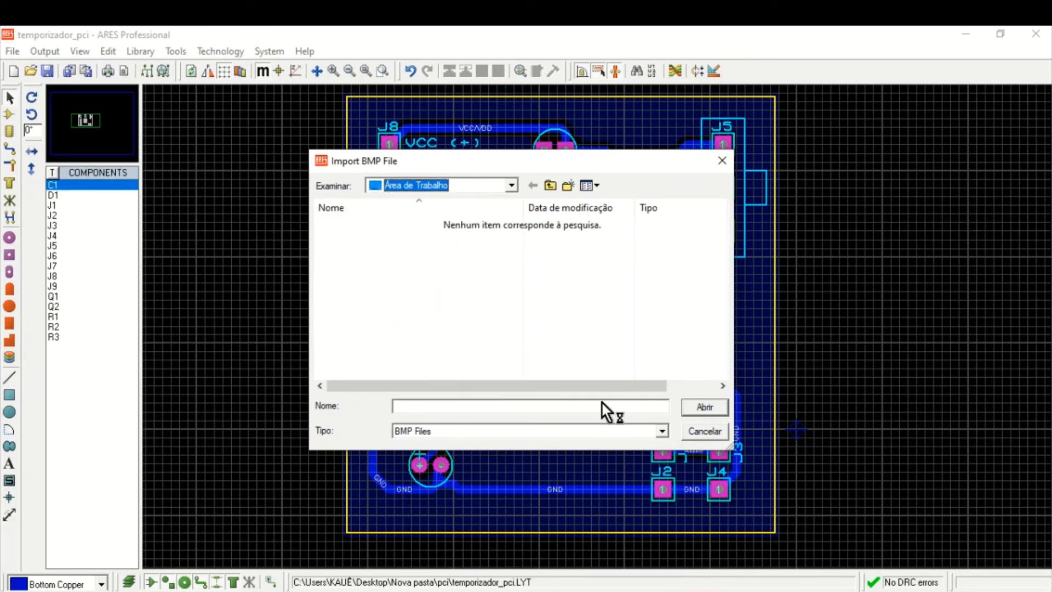
click(561, 432)
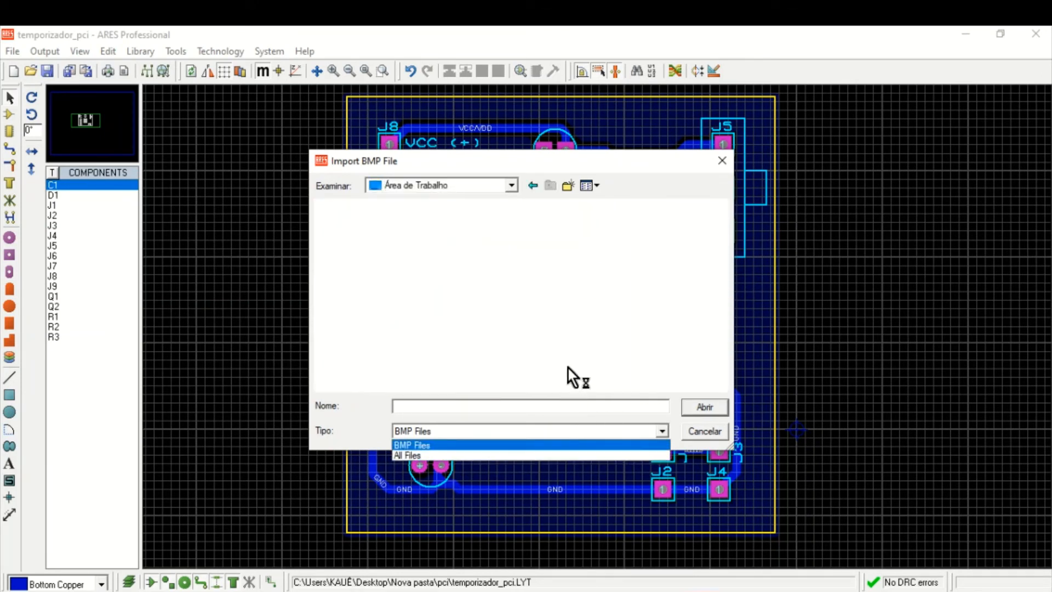
click(587, 314)
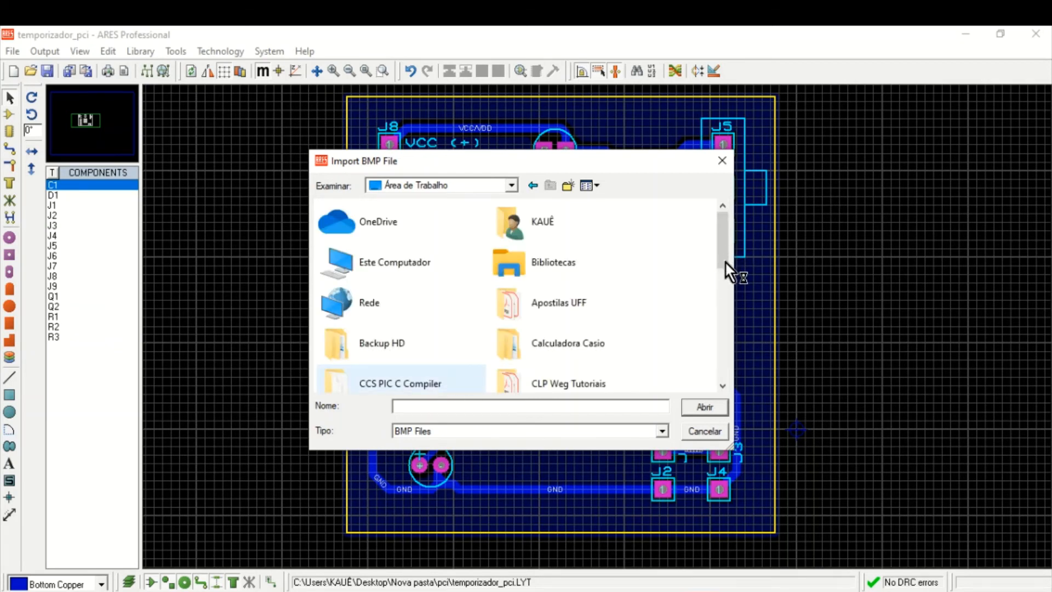
Step: Import the BMP file Logo_IFSP_alterado into the board layout
click(725, 386)
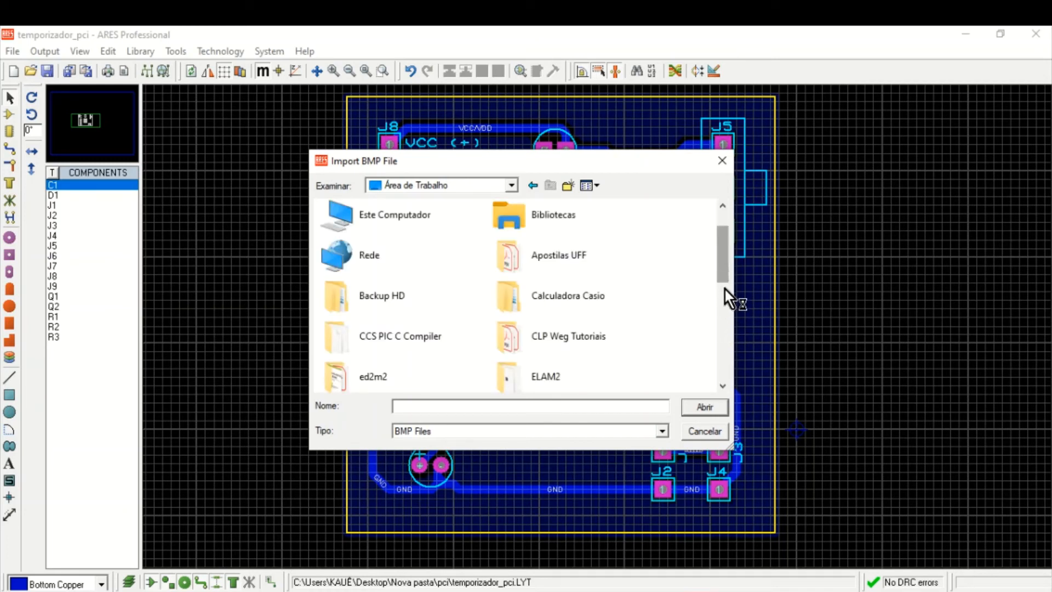
scroll(724, 288, down, 2)
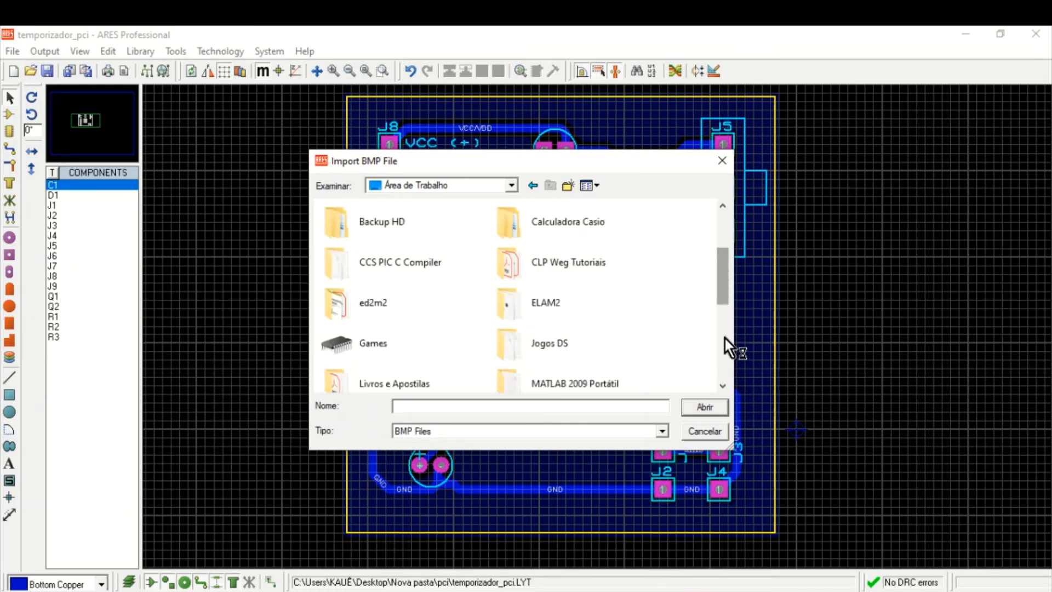
click(724, 385)
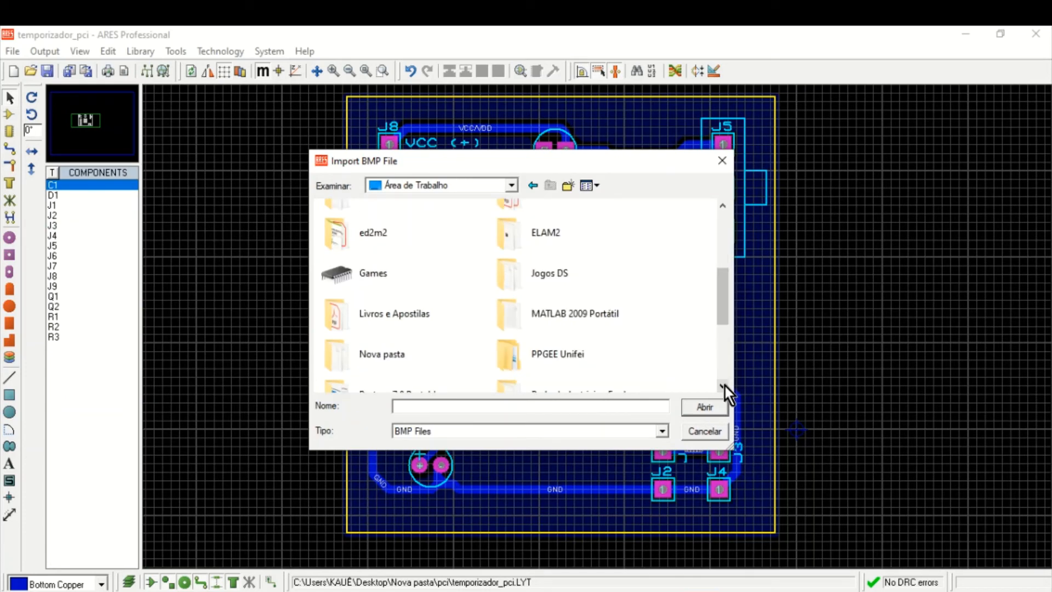
click(723, 386)
click(724, 386)
click(723, 385)
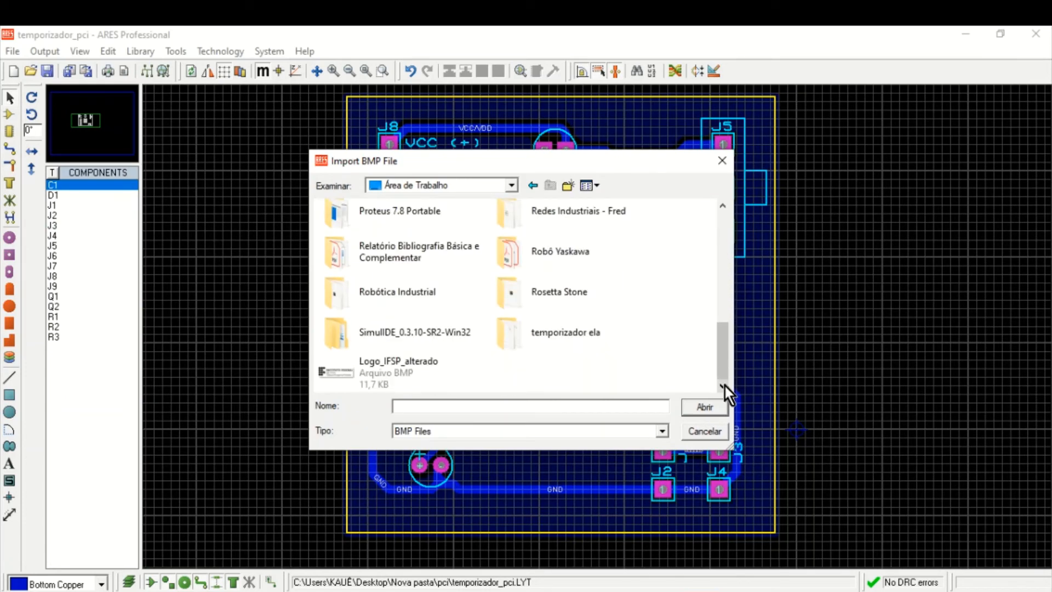
click(377, 366)
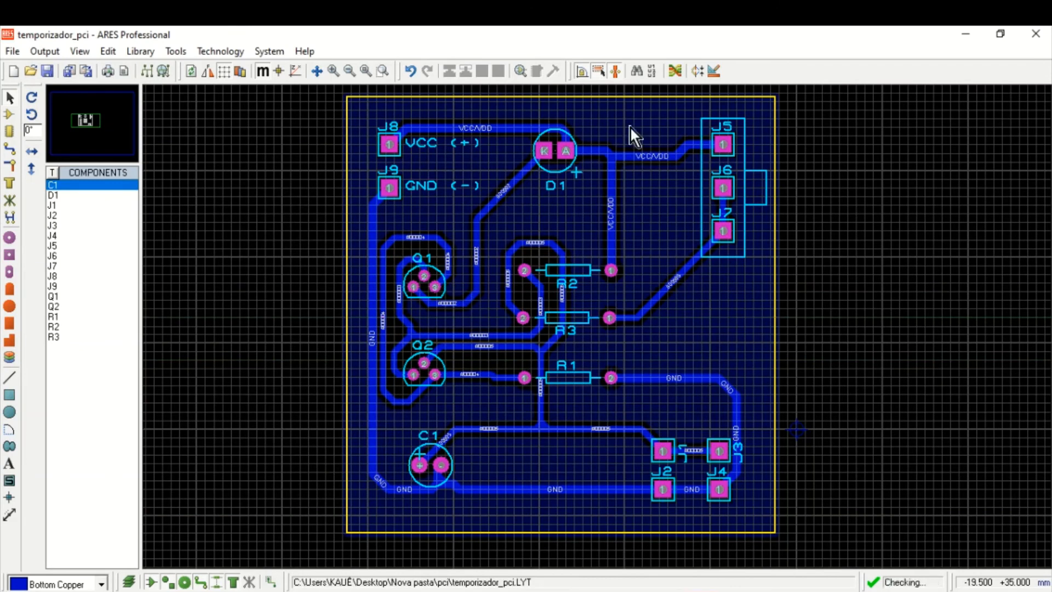
Step: Move the imported logo off the board into the empty area beside its right edge and shrink it
scroll(655, 158, down, 2)
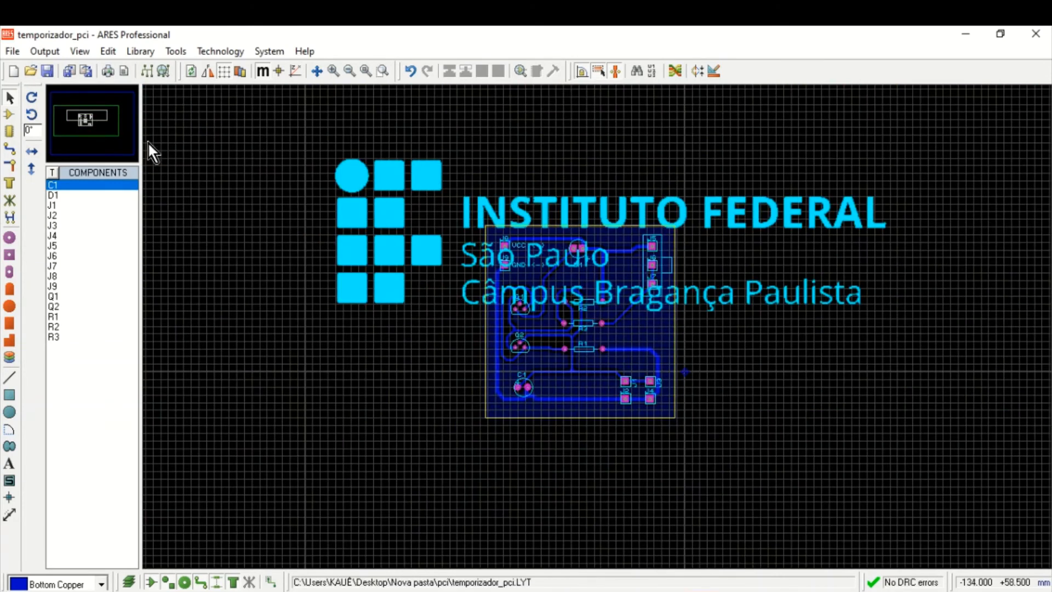
click(433, 206)
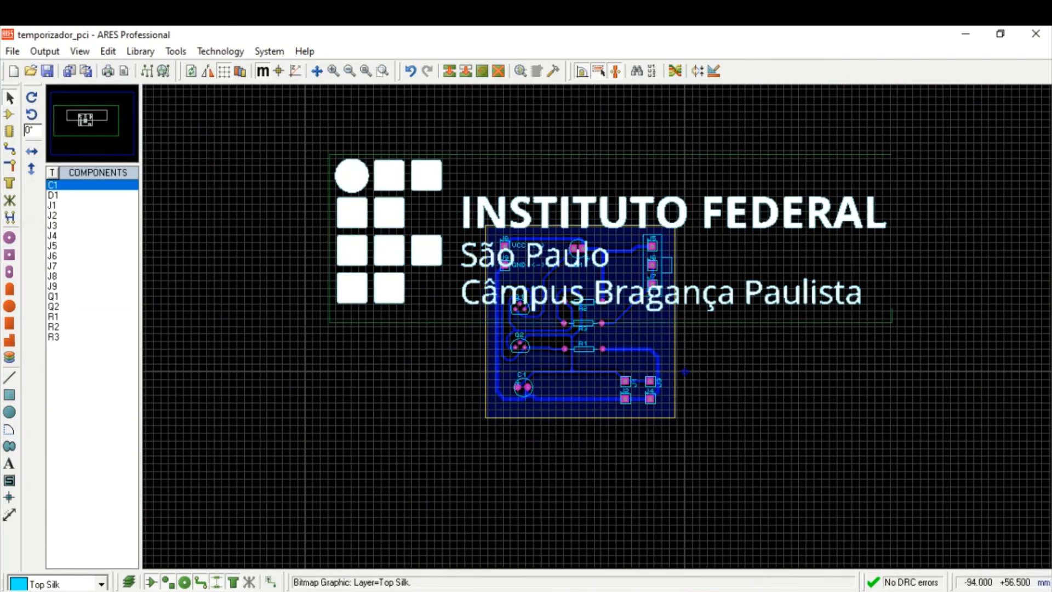
drag(593, 206, 807, 290)
scroll(579, 317, up, 1)
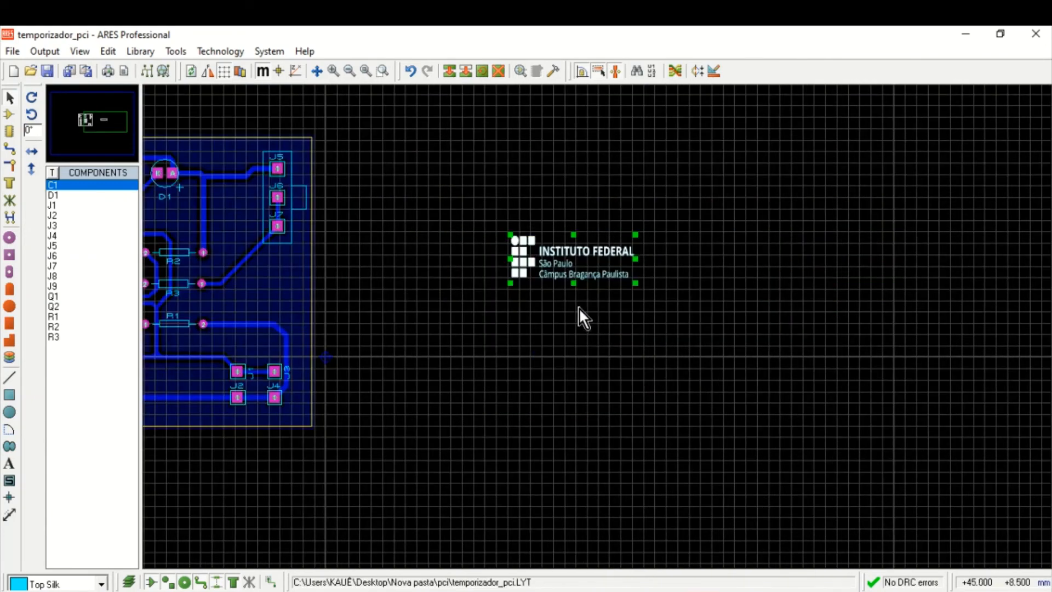
scroll(568, 311, down, 1)
scroll(598, 334, up, 1)
drag(591, 338, 628, 340)
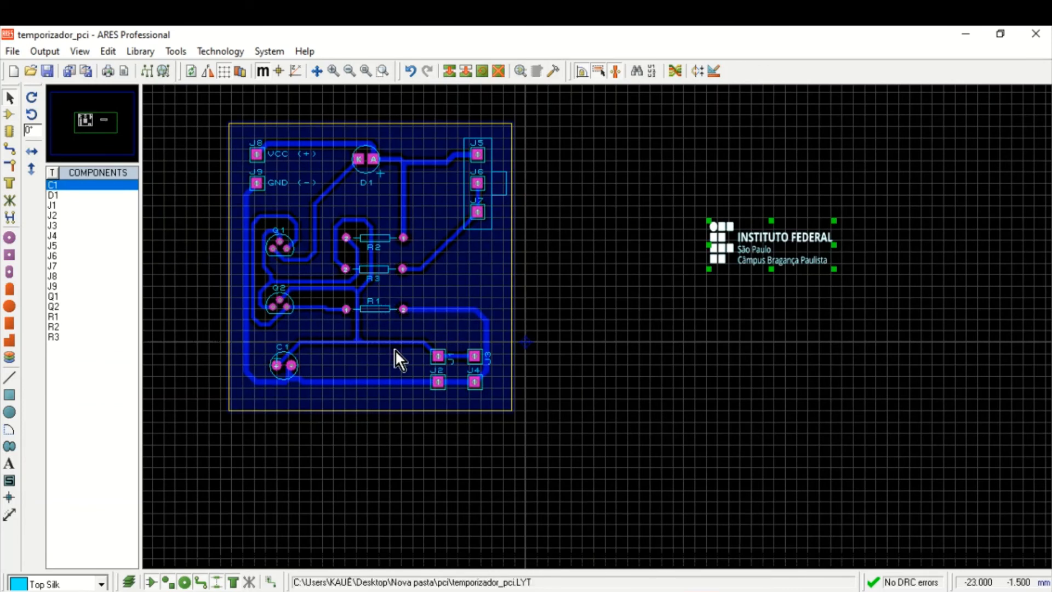
drag(774, 252, 653, 310)
Step: Adjust the logo's width to make it narrower overall and move it closer to the board's right edge
key(F6)
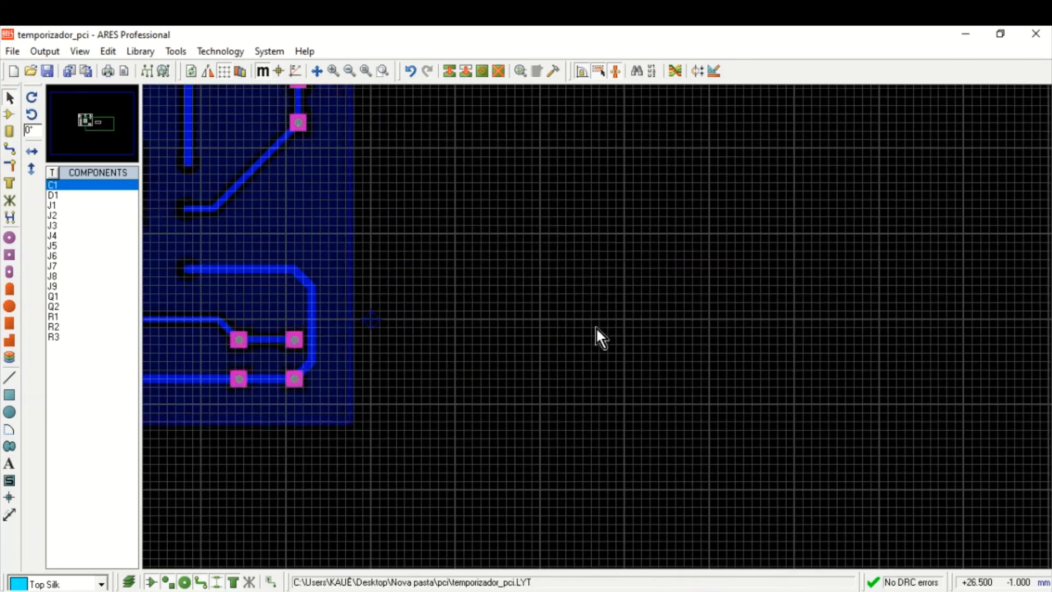
mouse_move(655, 226)
mouse_down()
mouse_move(629, 234)
mouse_move(611, 205)
mouse_up()
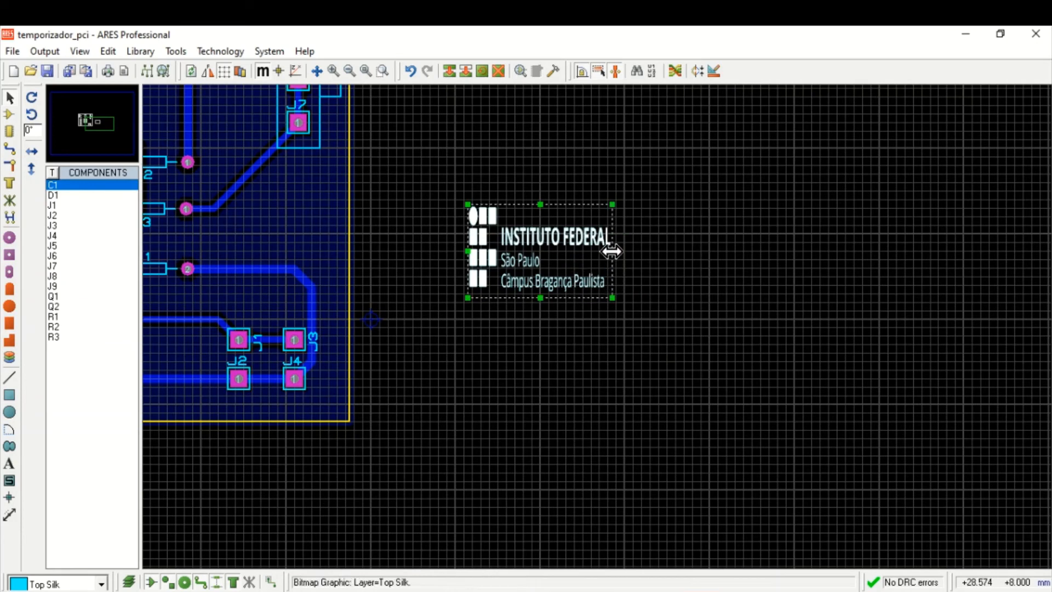
drag(611, 252, 643, 251)
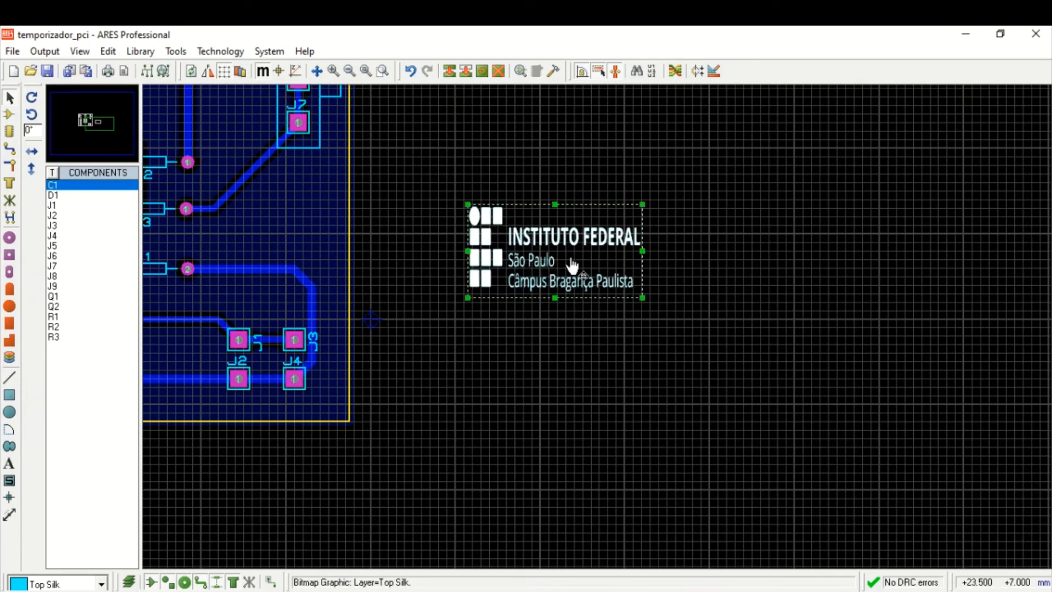
drag(570, 260, 528, 276)
Step: Place the logo on the board between capacitor C1 and pads J1 and J2, shrinking it to fit the gap
middle_click(534, 392)
click(838, 385)
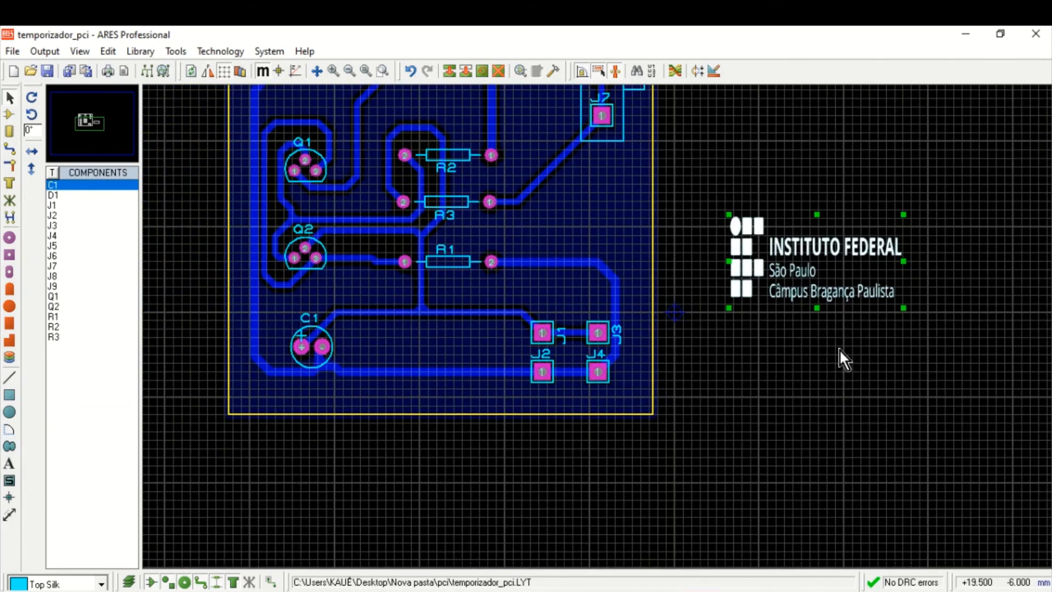
drag(832, 264, 446, 342)
click(817, 371)
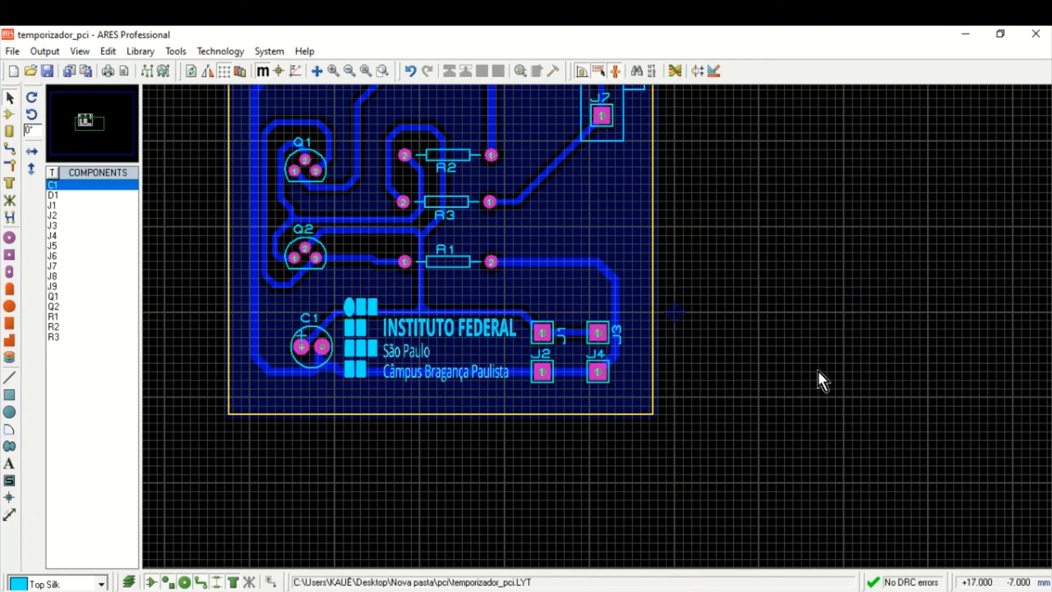
click(396, 348)
drag(517, 296, 484, 329)
drag(428, 355, 450, 338)
click(793, 320)
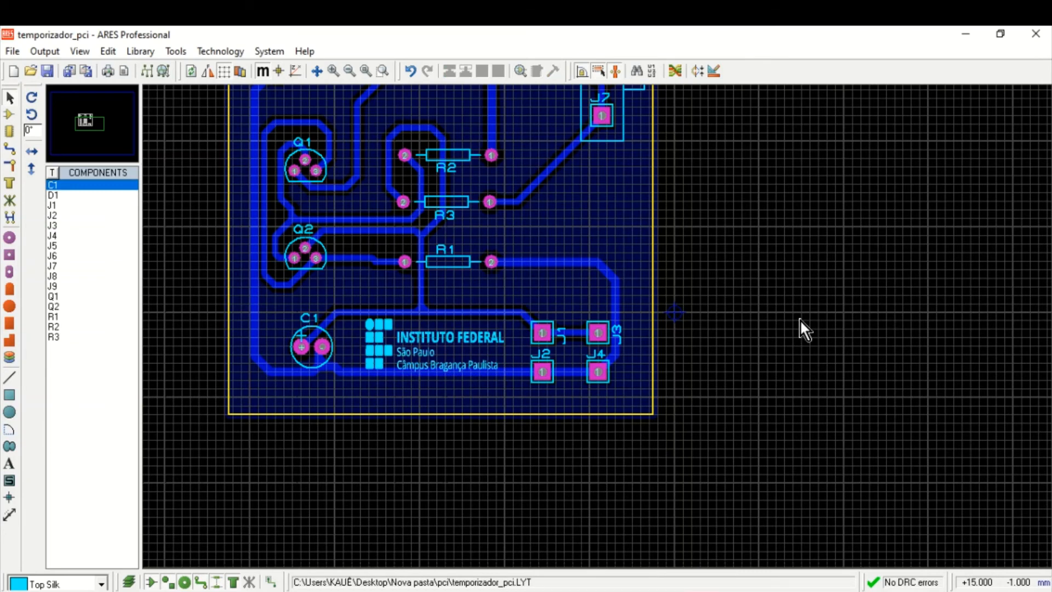
key(F7)
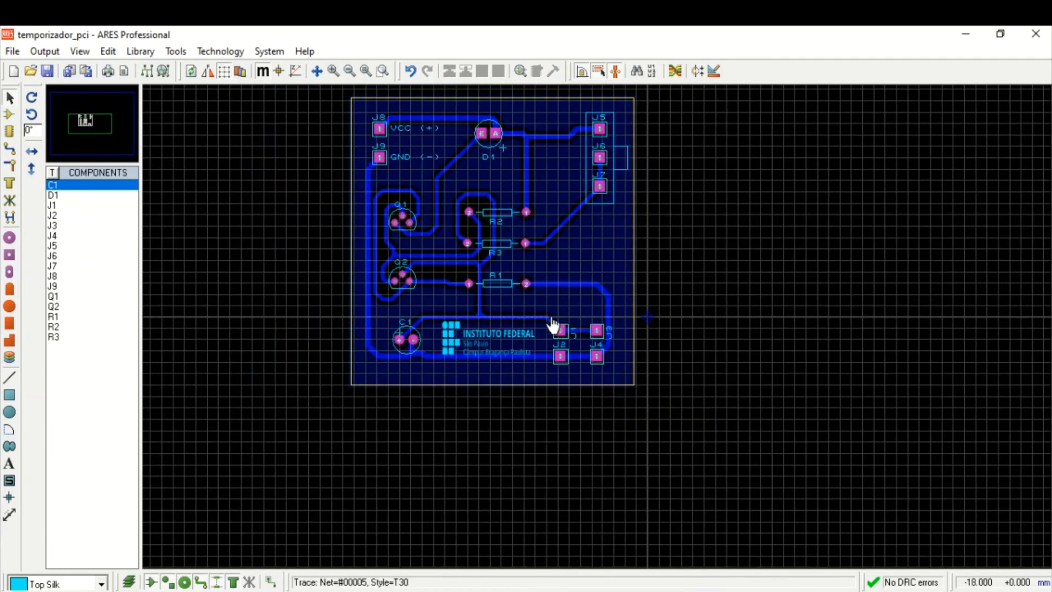
scroll(554, 327, up, 1)
scroll(663, 350, up, 1)
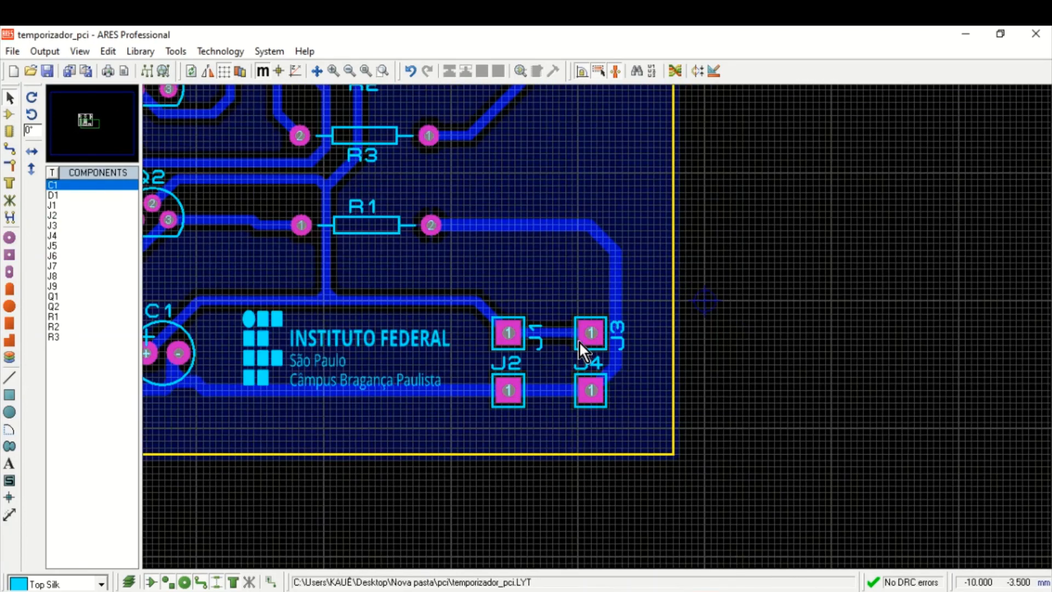
scroll(282, 337, down, 1)
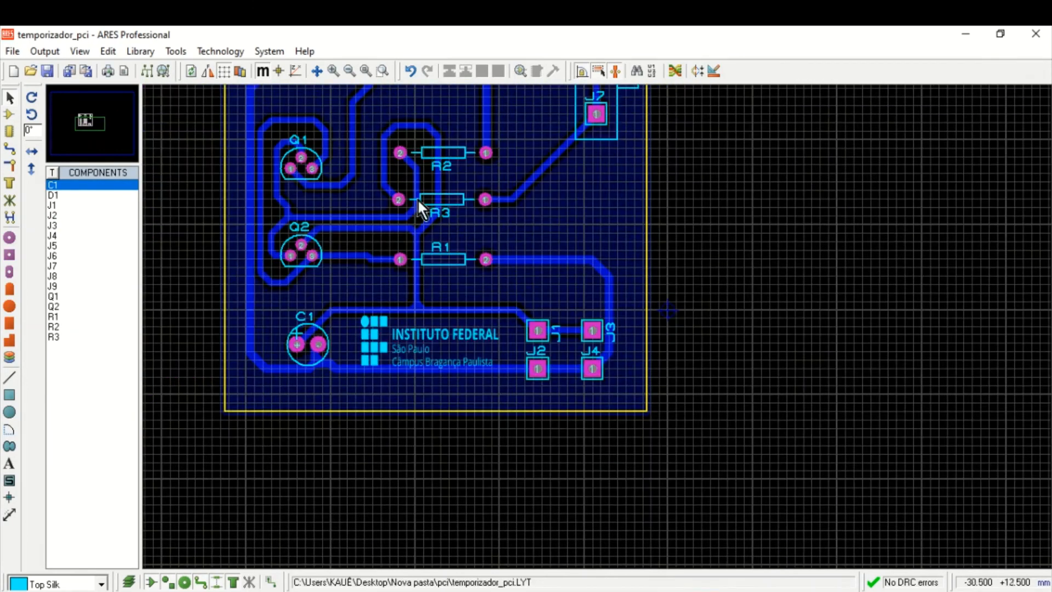
middle_click(723, 189)
click(789, 277)
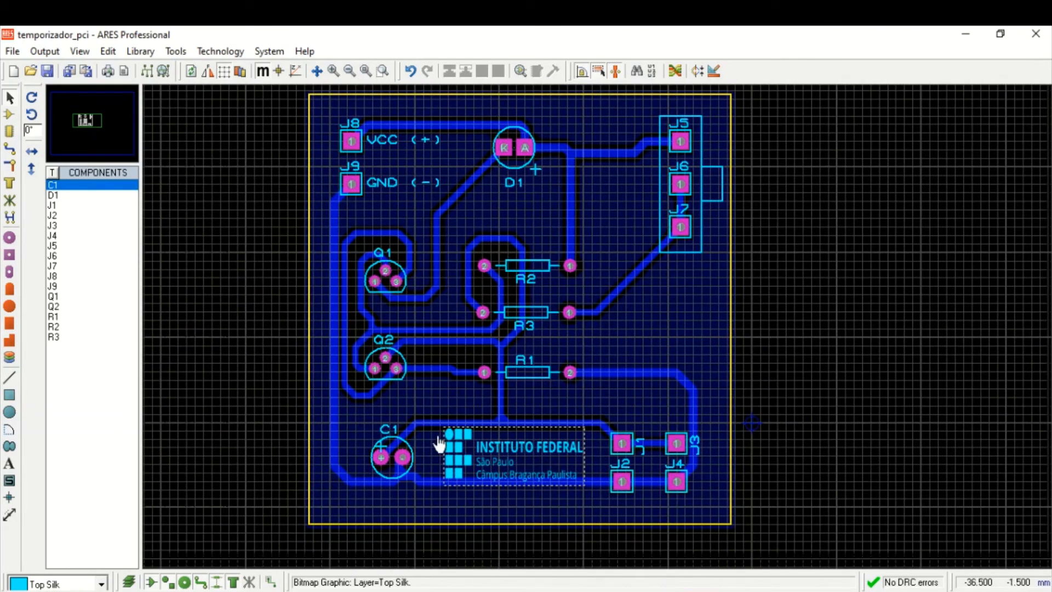
Step: Open the board's 3D visualization and rotate the model to examine the components and the logo on the silkscreen
click(44, 51)
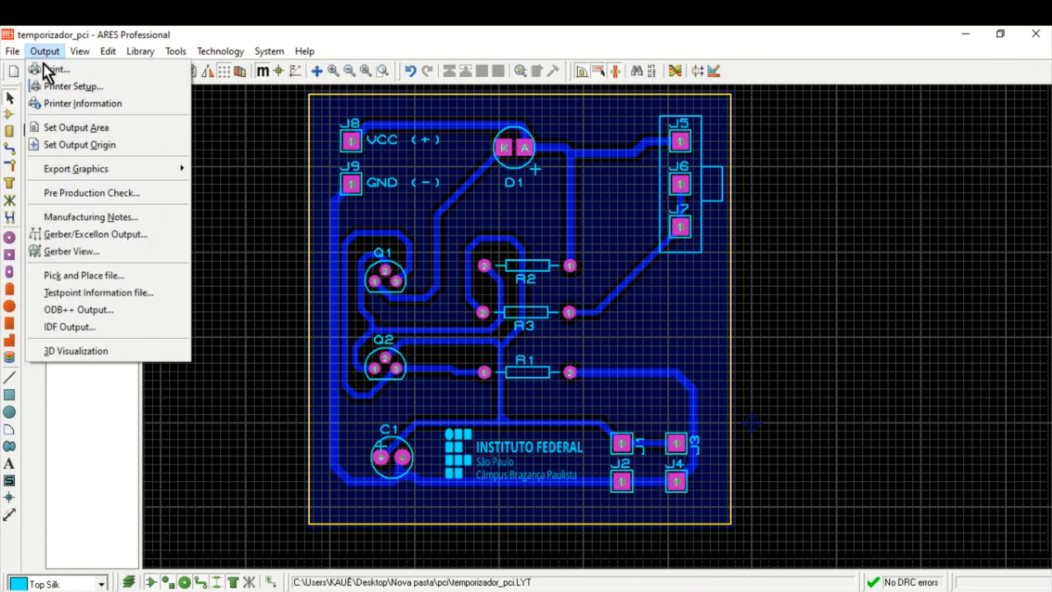
click(71, 358)
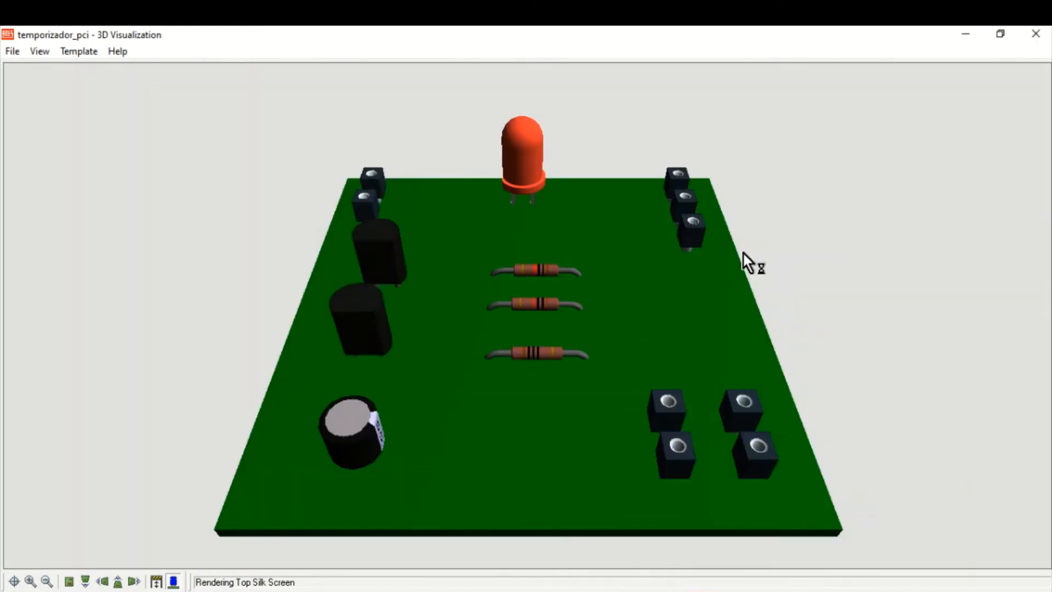
click(661, 280)
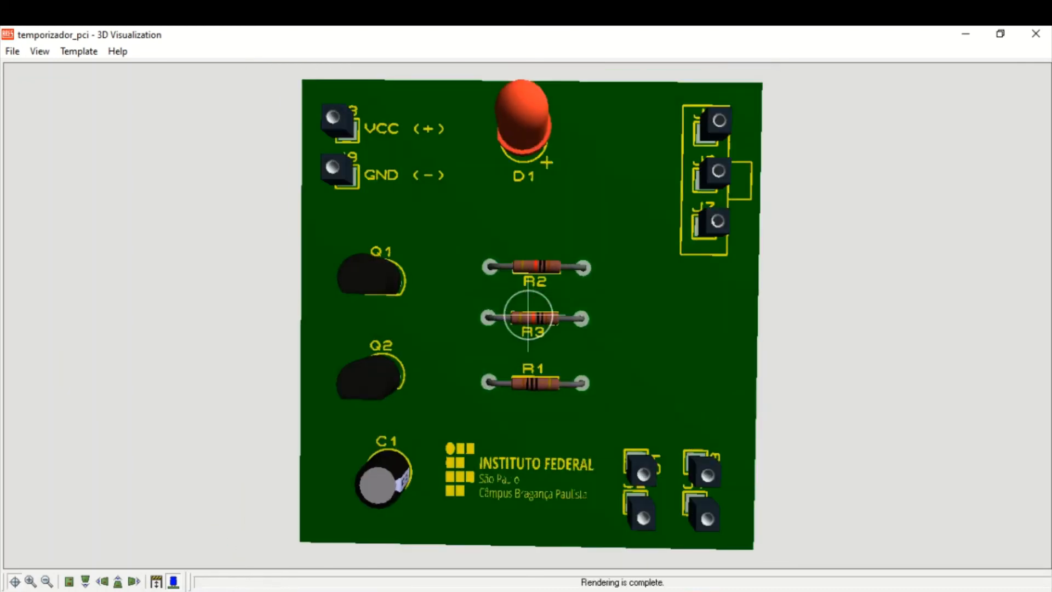
drag(529, 315, 525, 315)
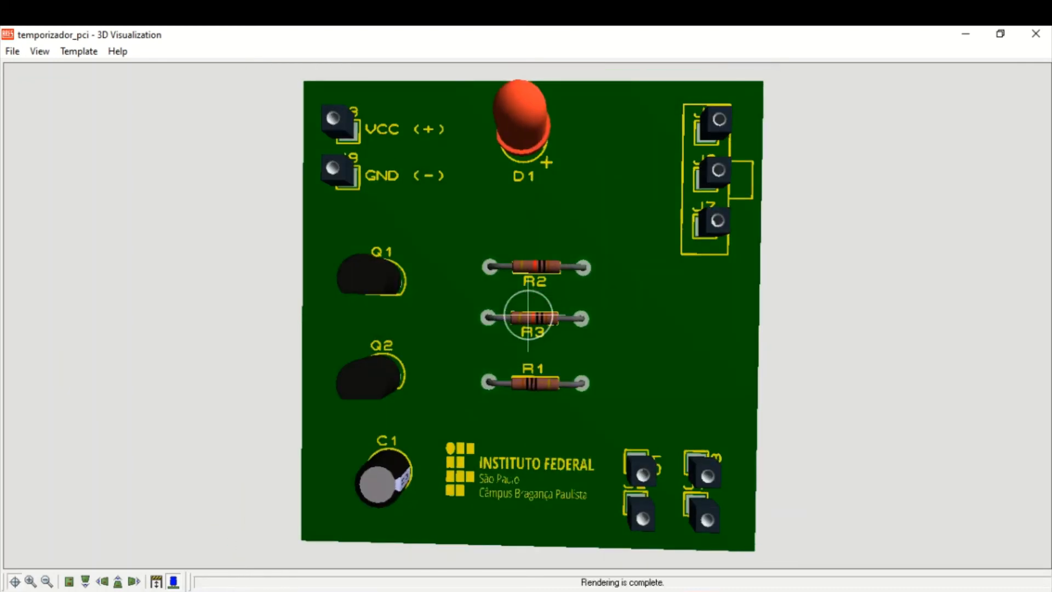
right_click(529, 315)
click(528, 331)
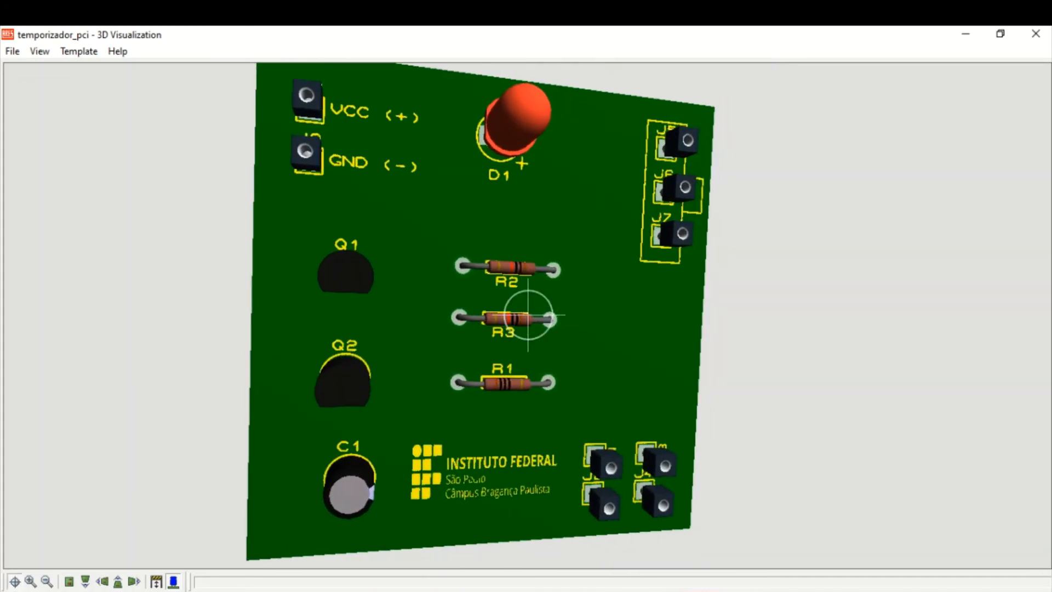
Step: Examine the board's components and the silkscreen logo from several angles in the 3D model
right_click(528, 315)
scroll(529, 524, down, 1)
scroll(530, 501, up, 3)
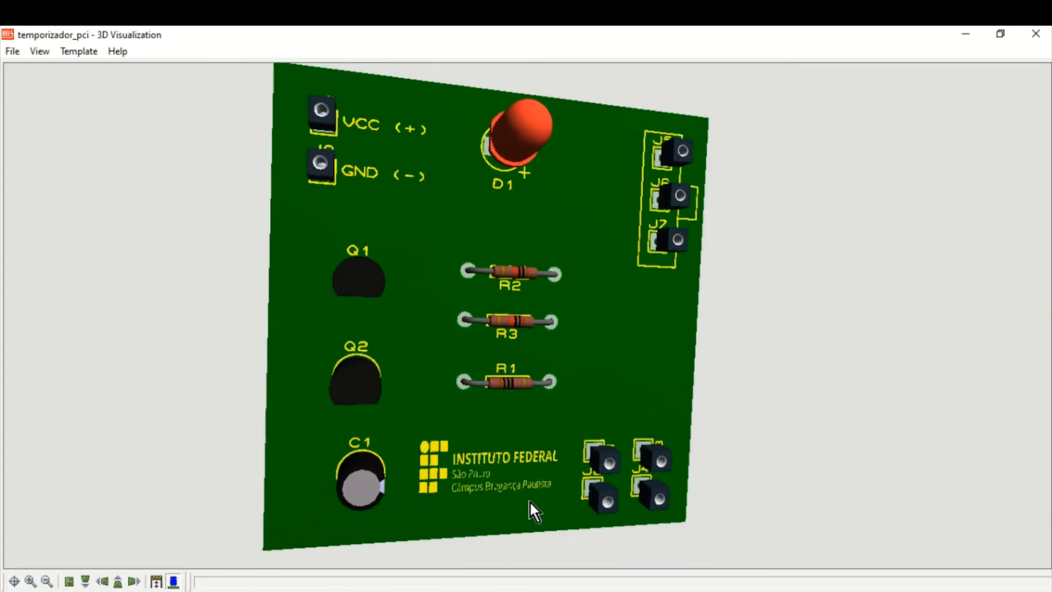
scroll(531, 500, down, 1)
click(554, 379)
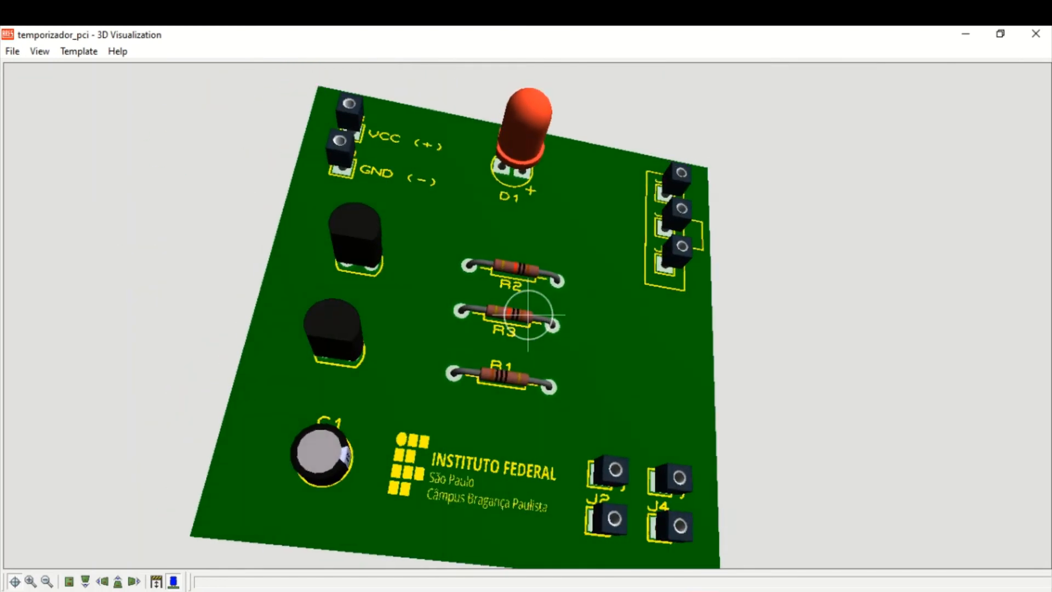
click(528, 316)
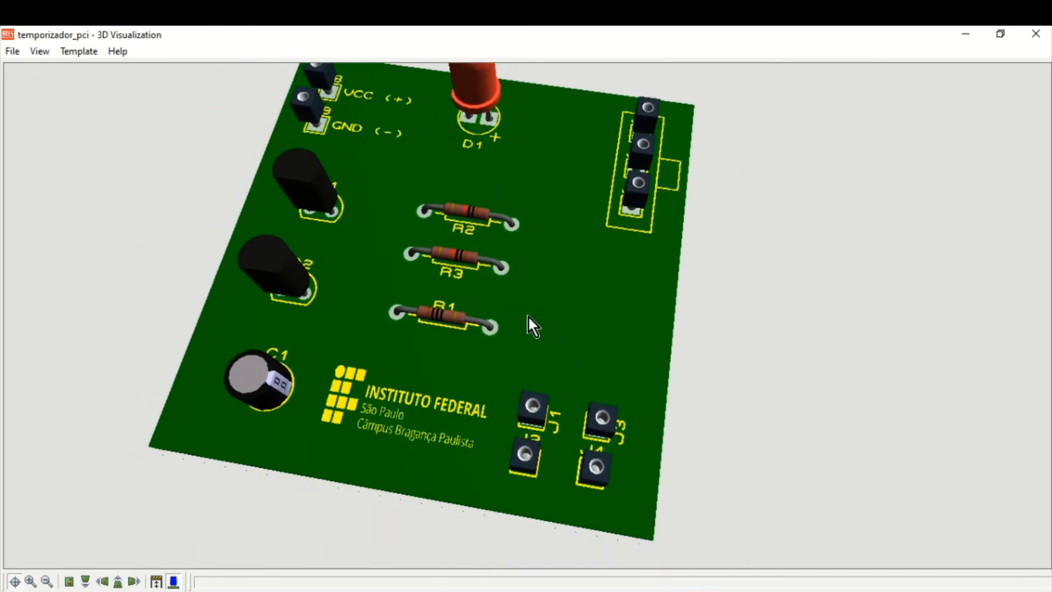
Step: Close the 3D visualization and save the board layout
click(1036, 34)
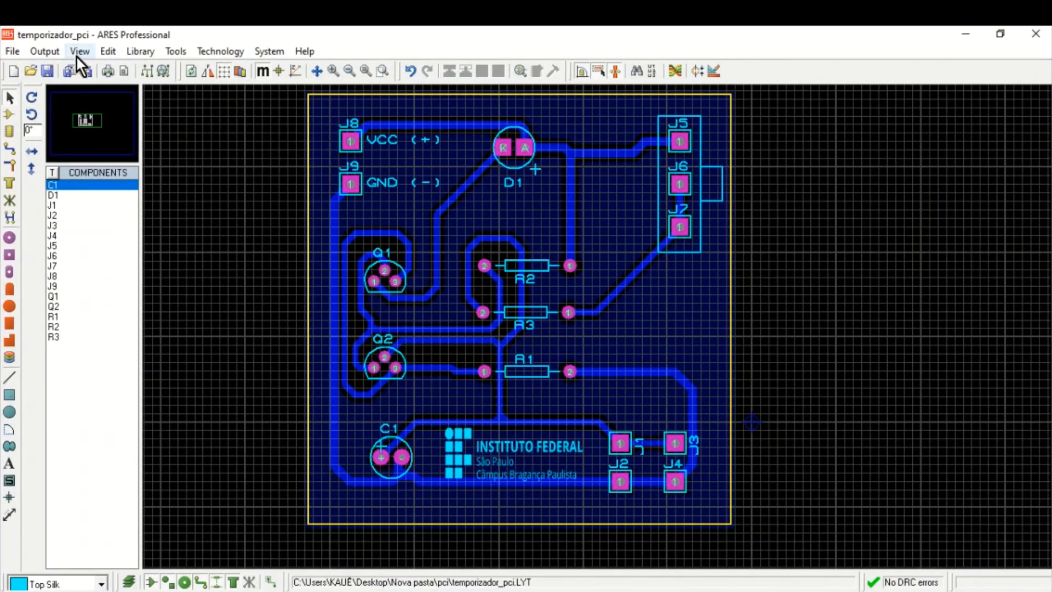
click(48, 71)
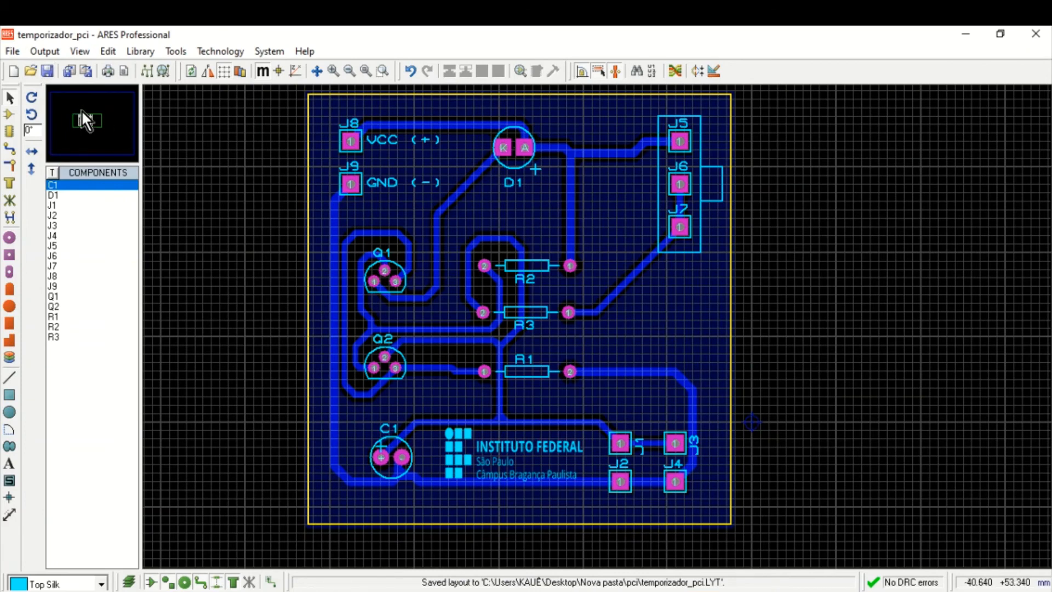
Step: Check how the single board sits on the page in the print layout preview, leaving it without printing
click(45, 51)
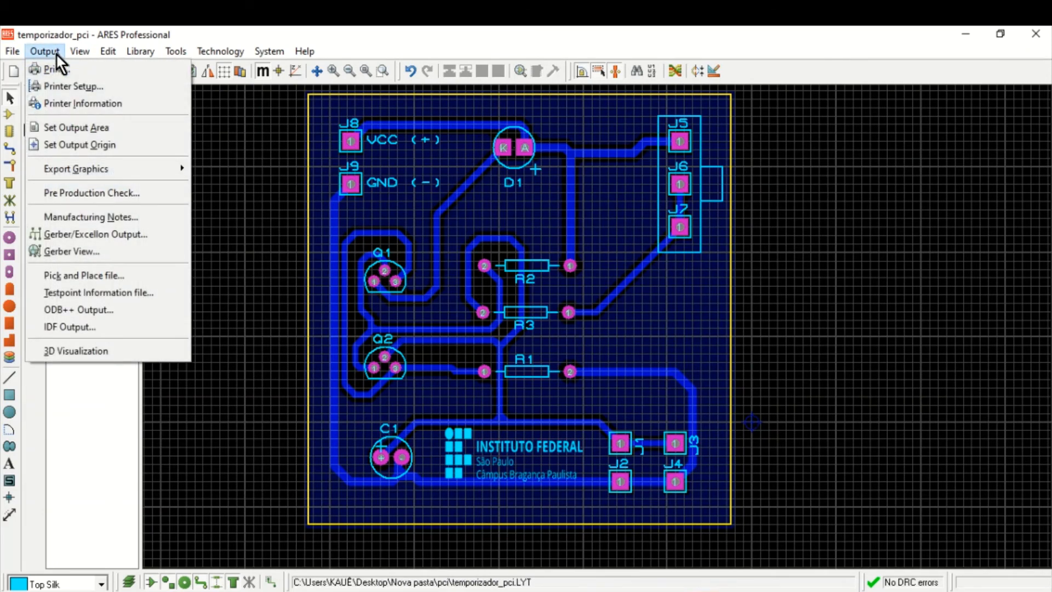
click(58, 50)
click(54, 53)
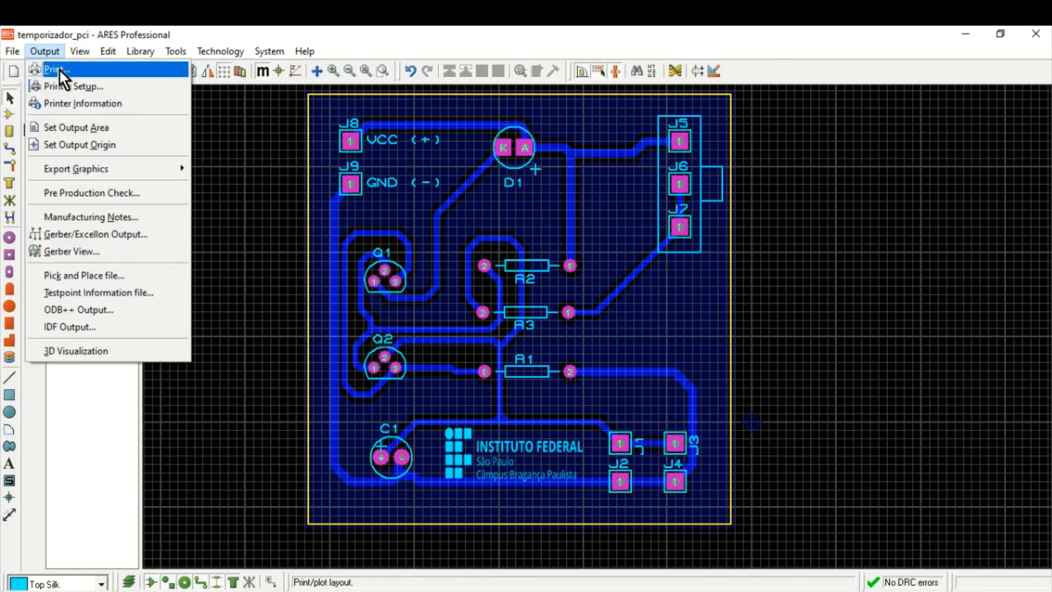
click(96, 74)
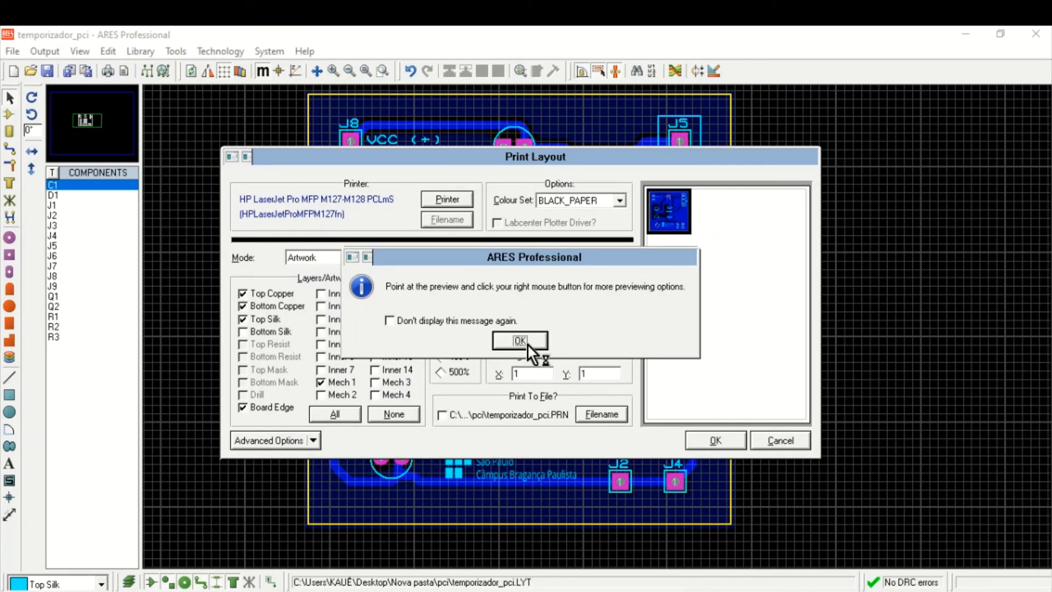
click(527, 343)
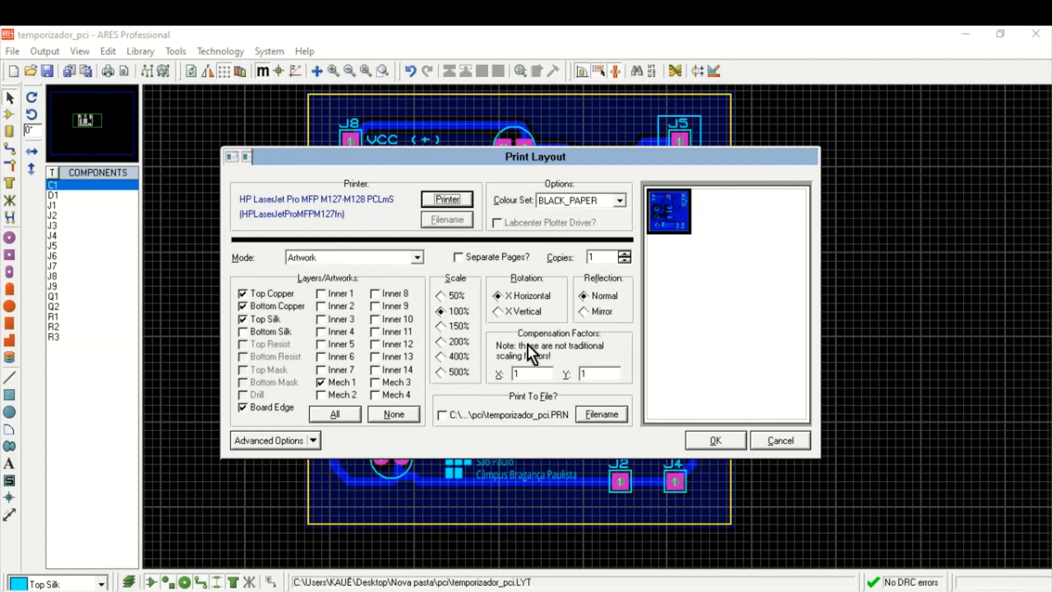
click(767, 435)
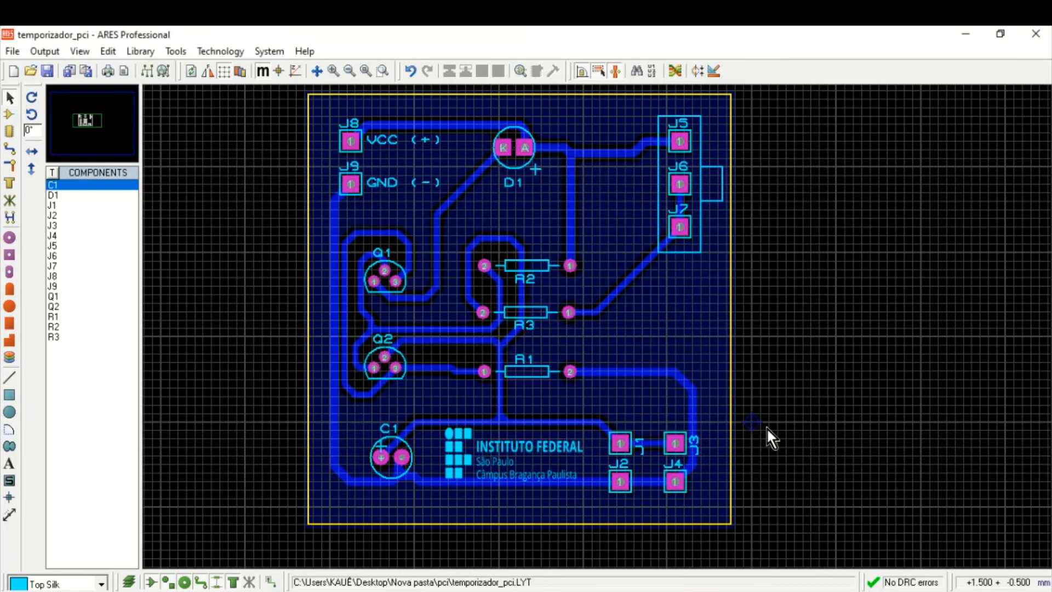
Step: Block-copy the whole board and place the duplicate beside the original's right edge
scroll(771, 416, down, 2)
scroll(772, 411, up, 1)
scroll(584, 325, down, 1)
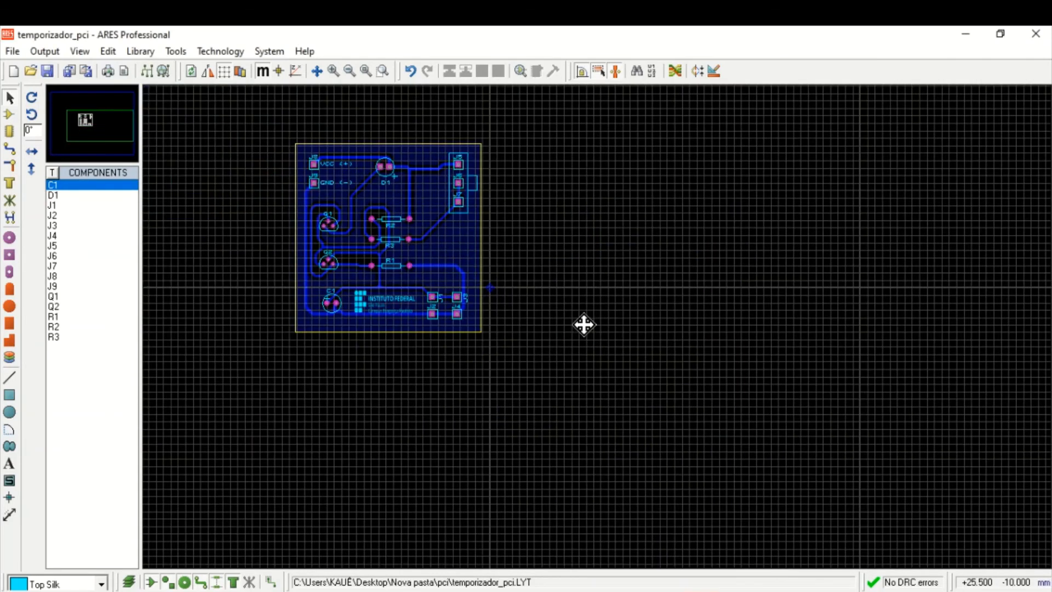
drag(585, 324, 465, 249)
scroll(513, 277, down, 1)
scroll(286, 315, down, 1)
scroll(470, 241, up, 1)
middle_click(621, 345)
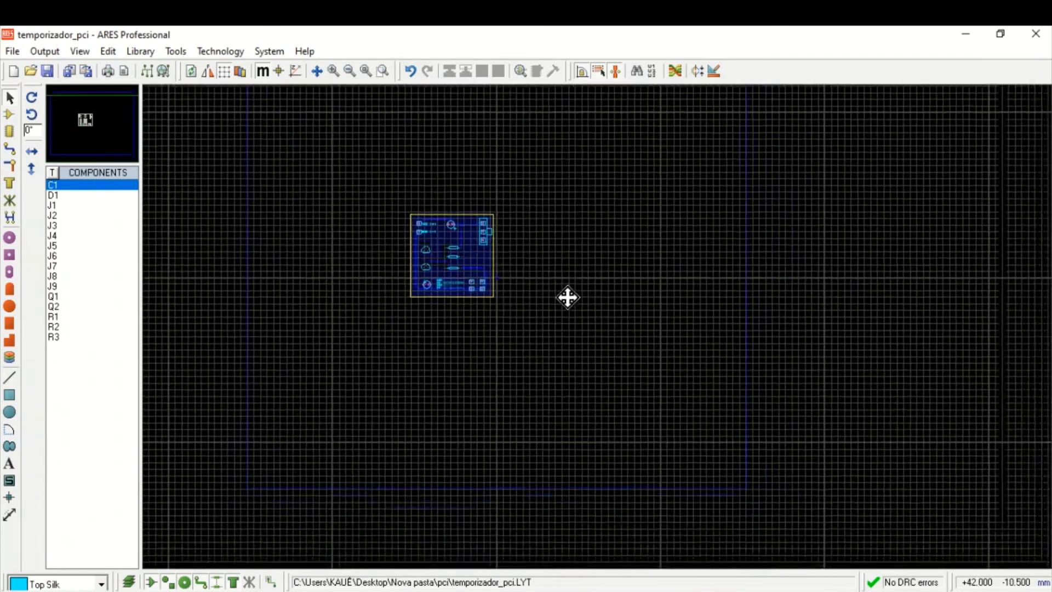
scroll(564, 286, up, 1)
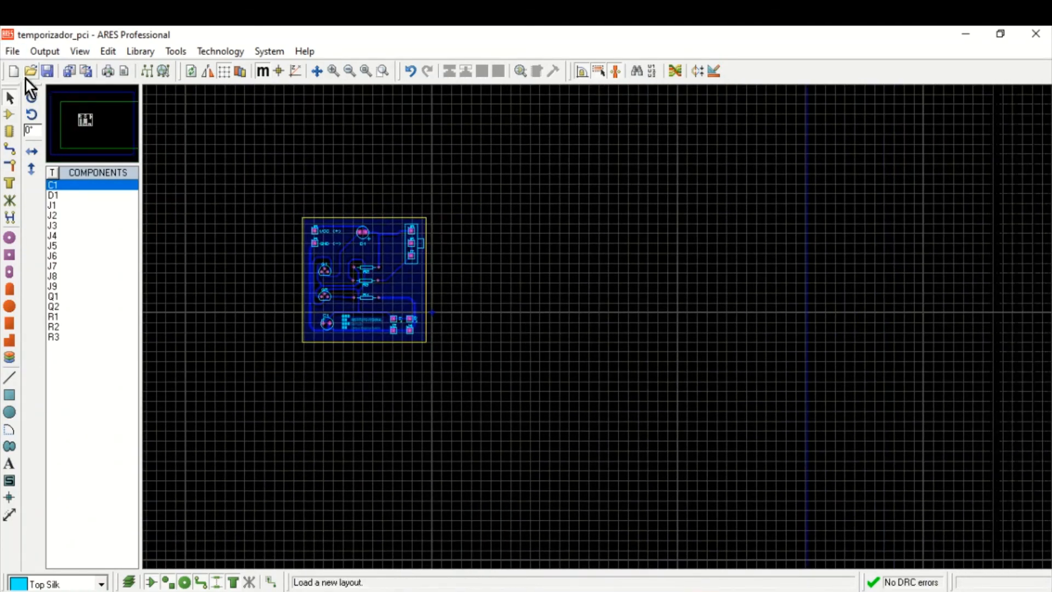
drag(272, 193, 463, 364)
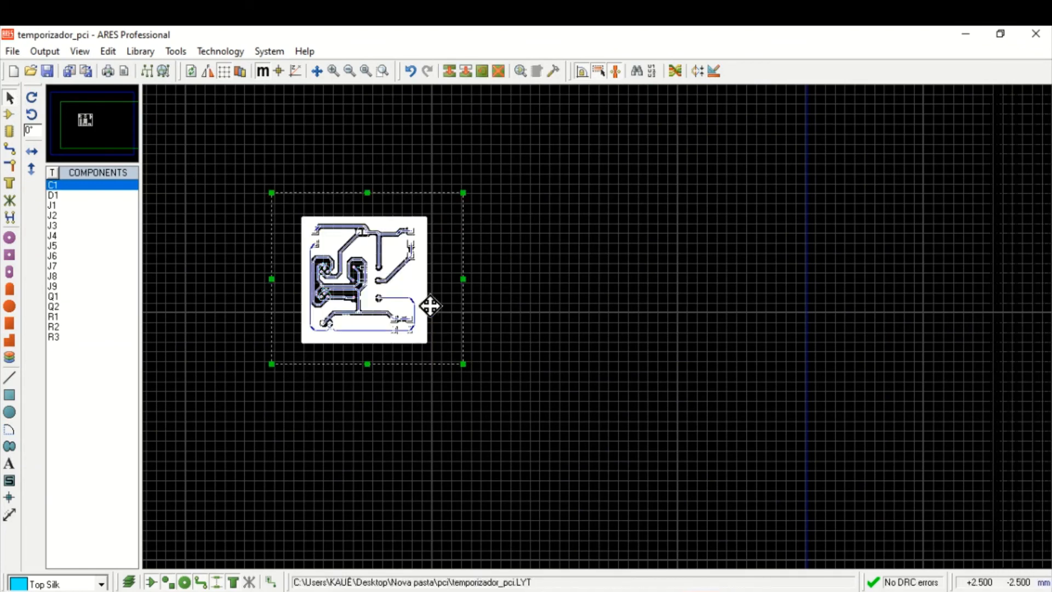
right_click(395, 277)
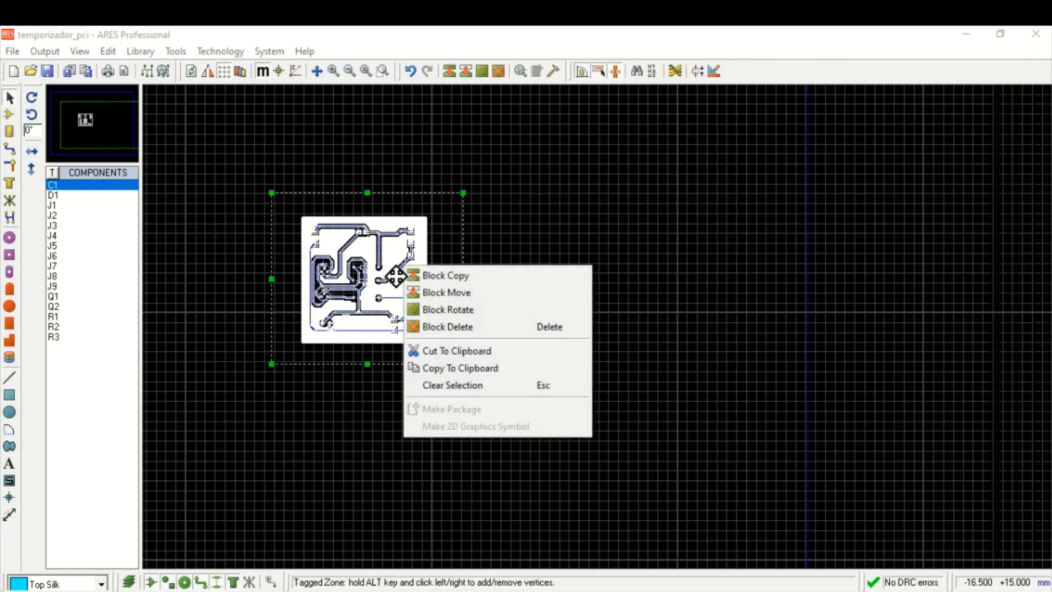
click(475, 277)
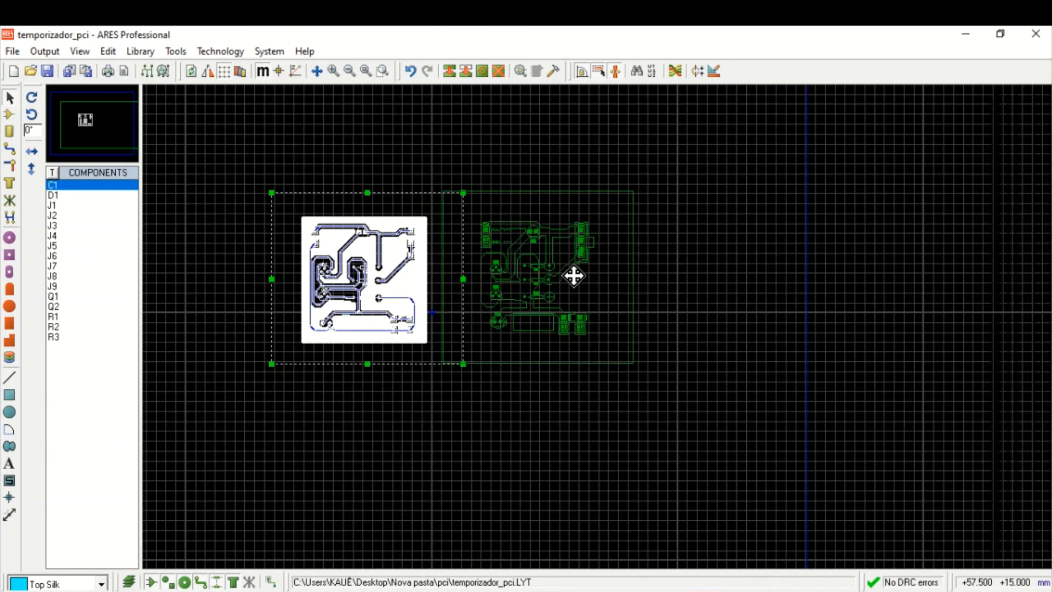
scroll(574, 277, up, 1)
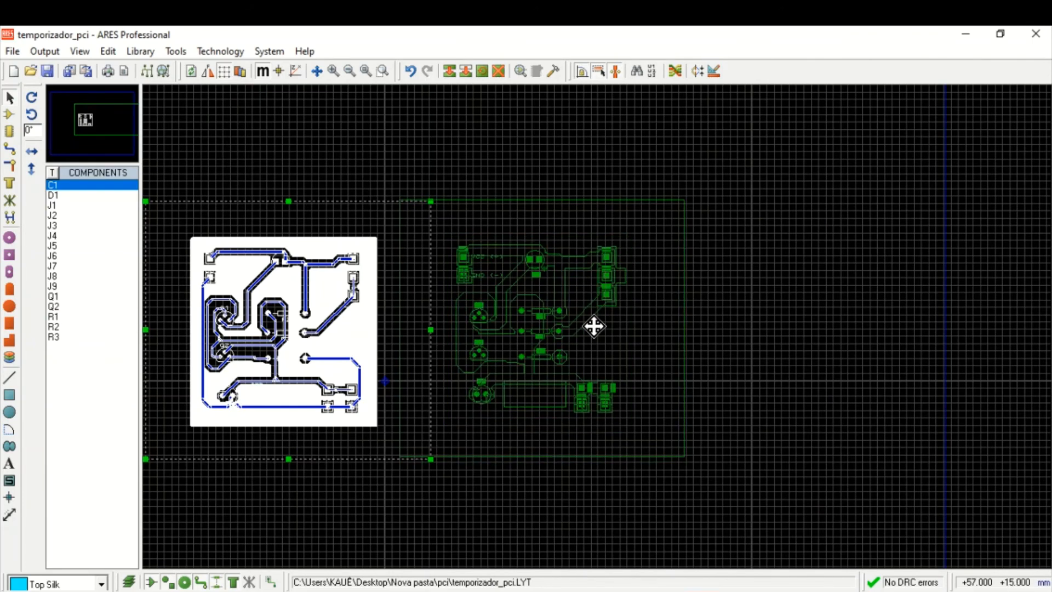
click(594, 325)
Step: Place a second board copy to the right of the first one, in the same row, and end the block copy
scroll(600, 327, down, 1)
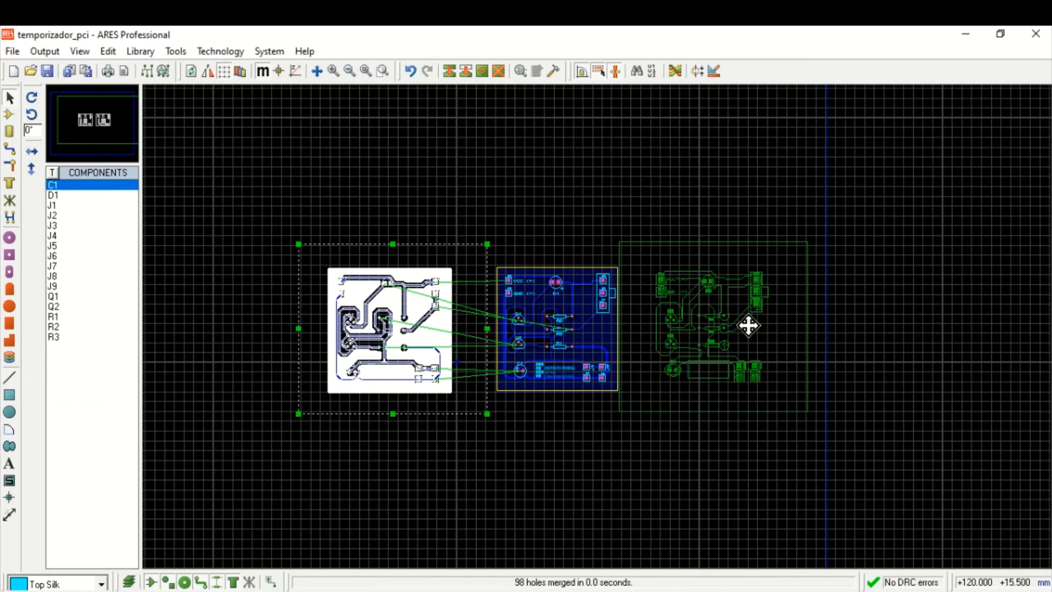
click(748, 326)
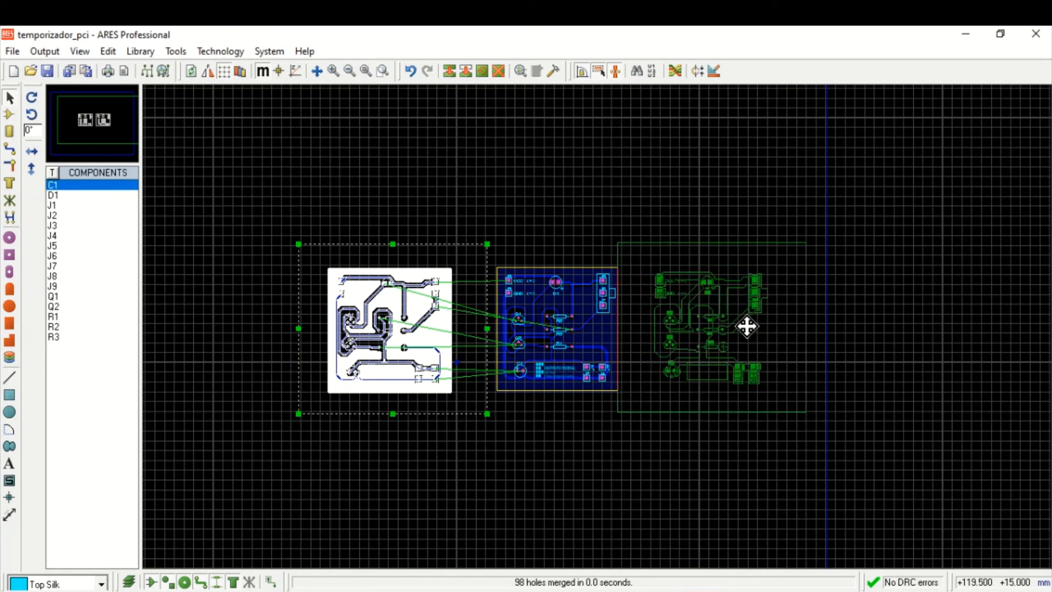
right_click(784, 302)
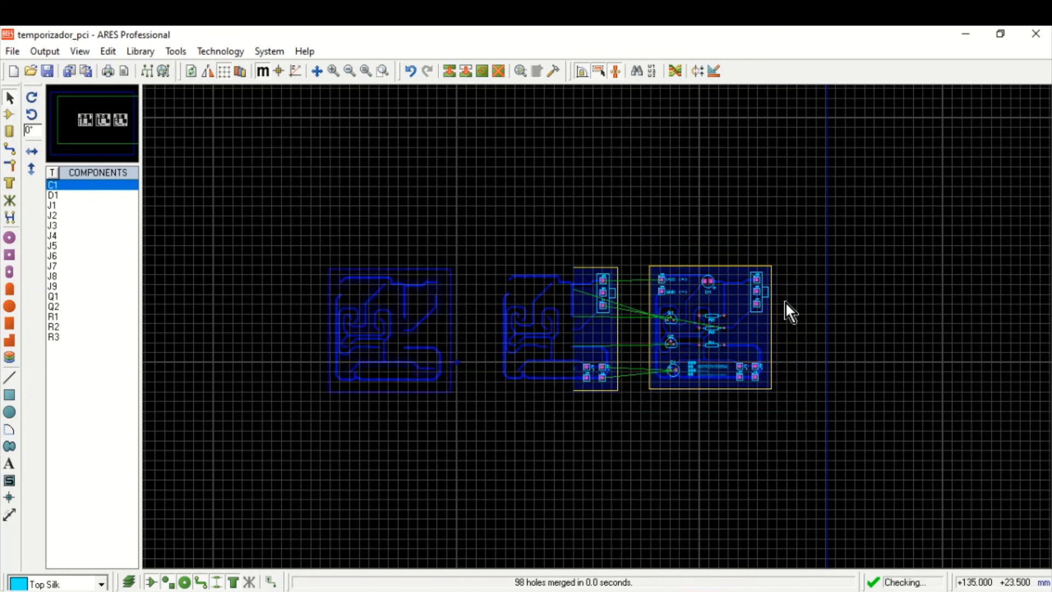
Step: Open the print settings for the three boards and shift the artwork slightly away from the page's upper-left corner
scroll(784, 309, down, 2)
scroll(774, 322, up, 1)
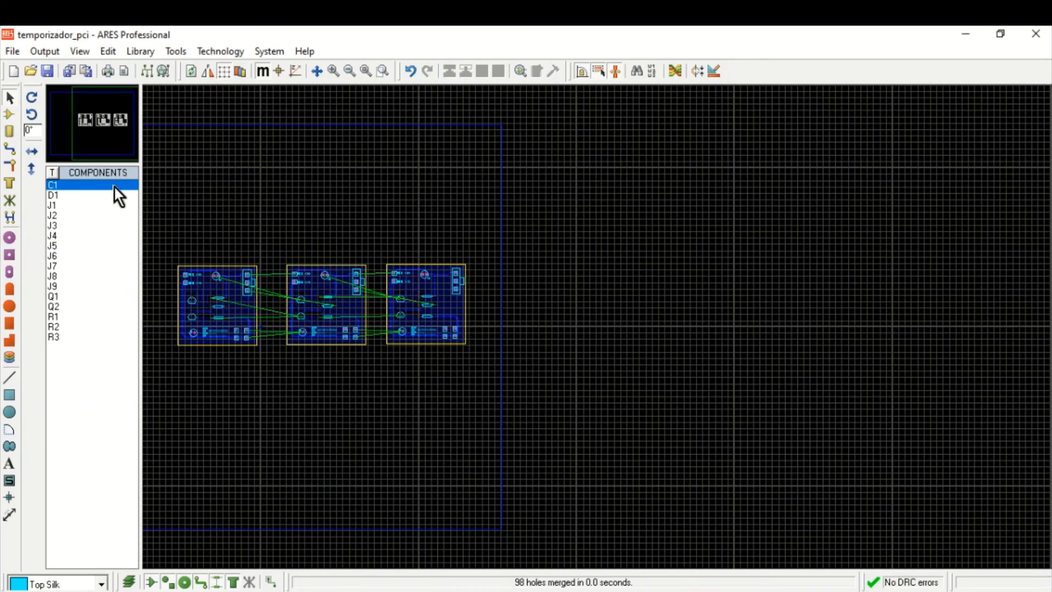
click(40, 53)
click(68, 68)
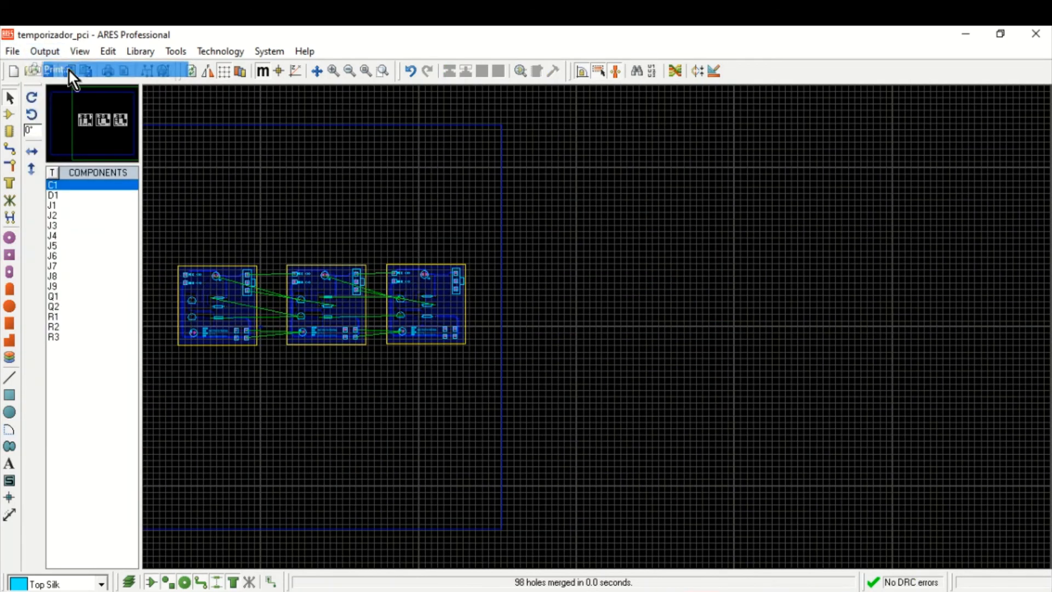
click(531, 336)
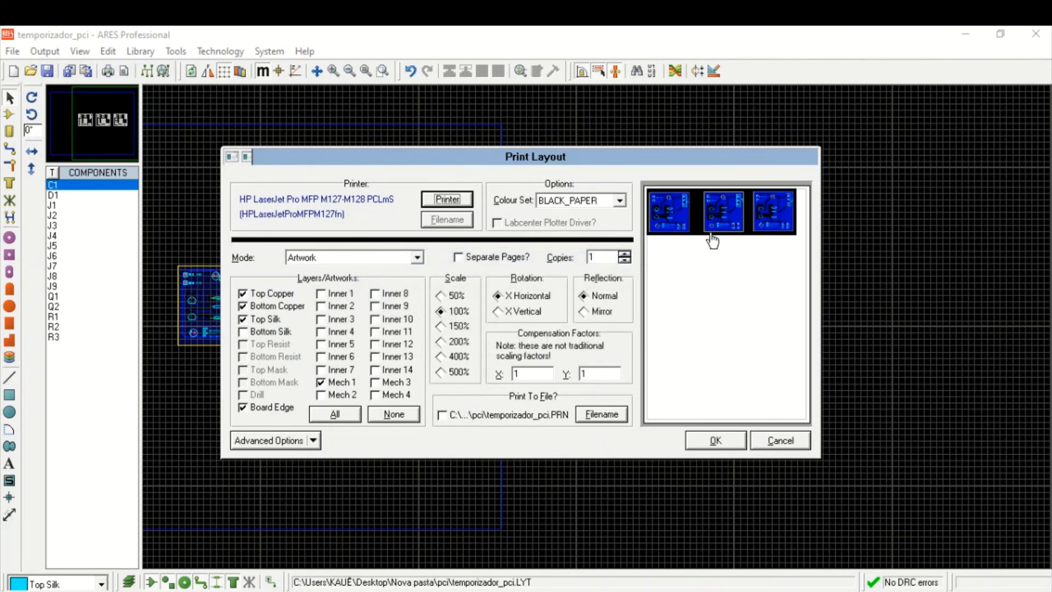
drag(758, 232, 762, 240)
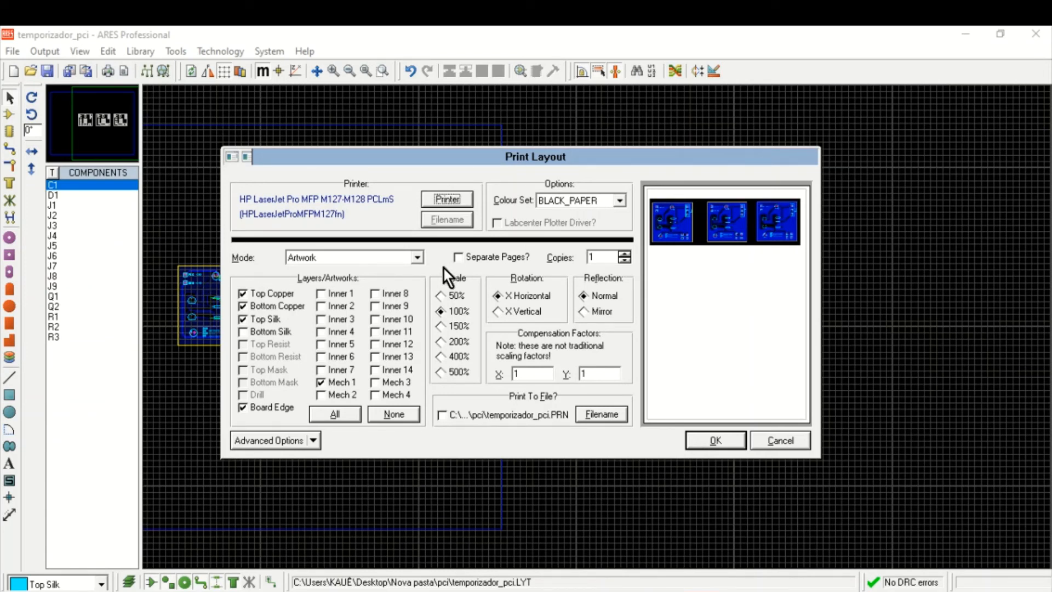
Step: Set the print colours to MONOCHROME and exclude Top Copper and Top Silk, keeping Bottom Copper, Mech 1 and Board Edge
click(558, 198)
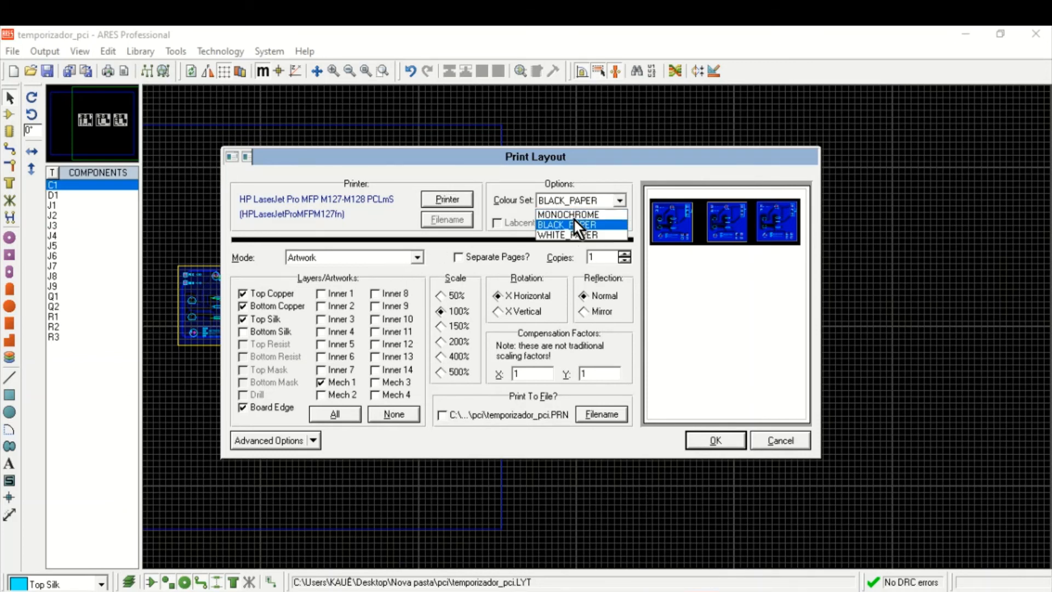
click(573, 215)
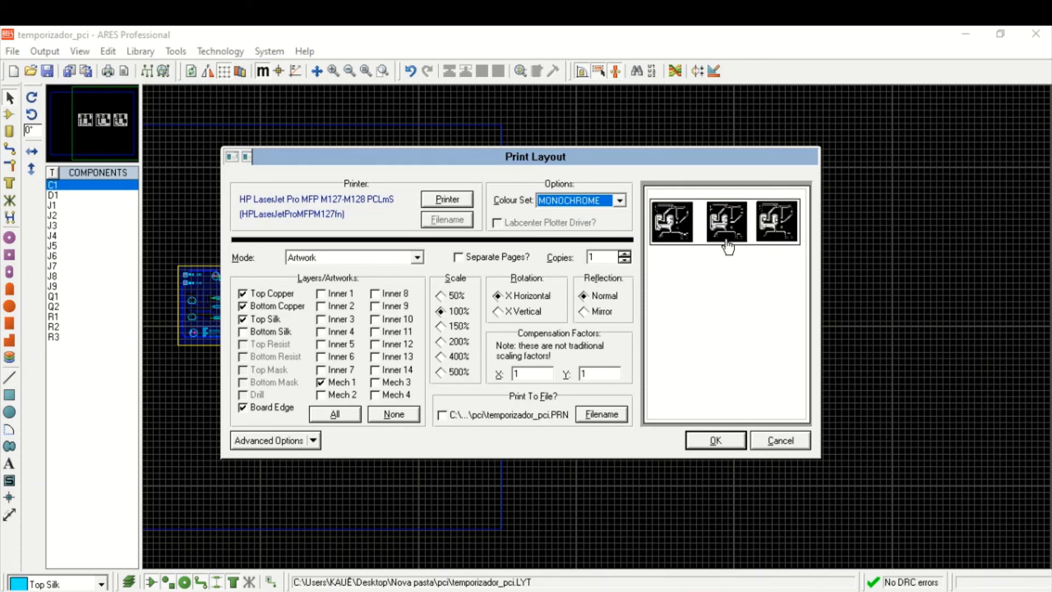
click(244, 298)
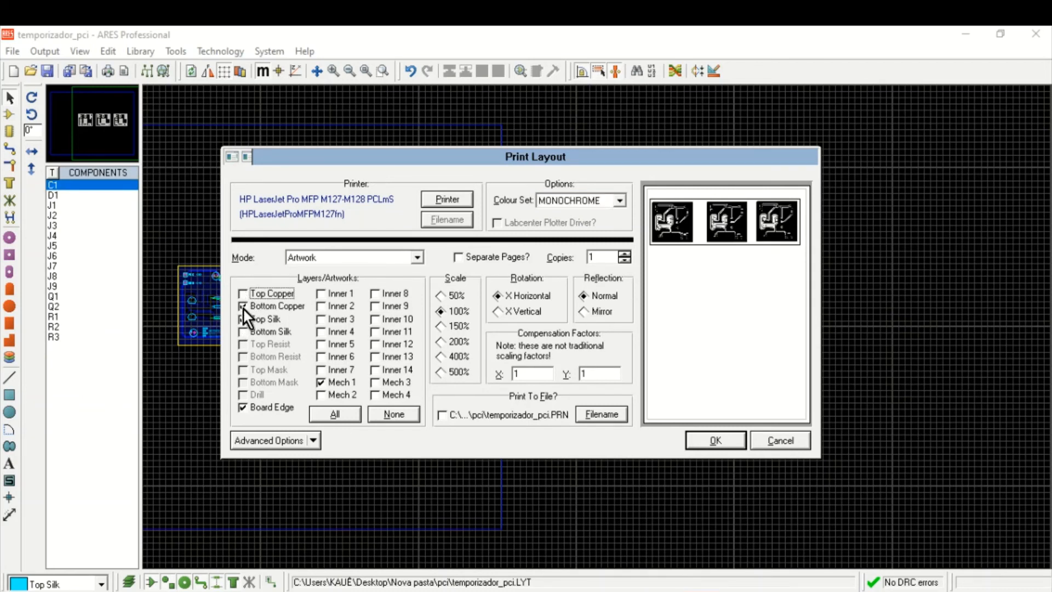
click(242, 307)
click(244, 308)
click(247, 320)
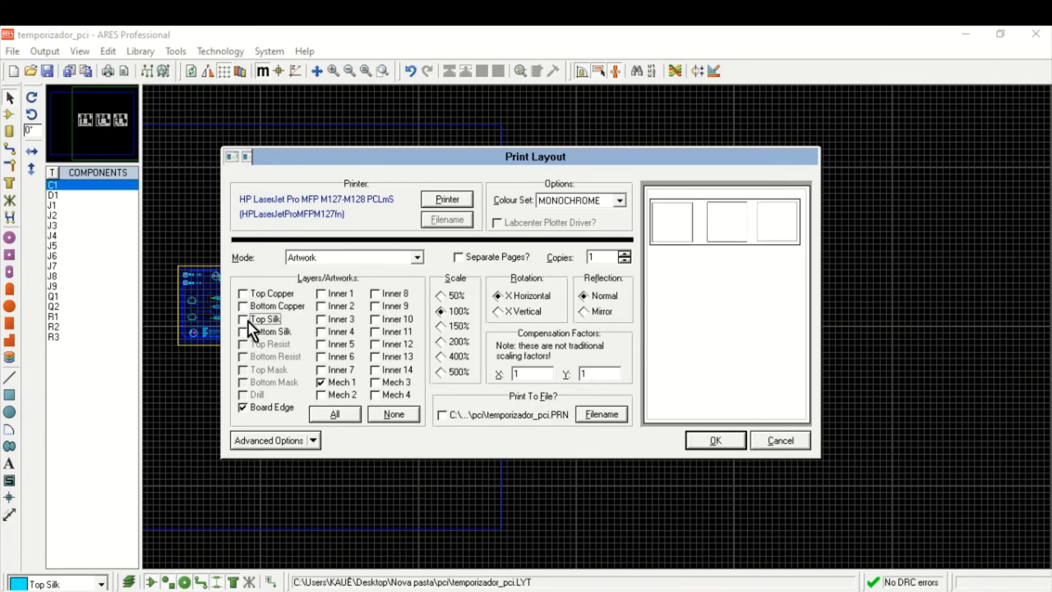
click(244, 307)
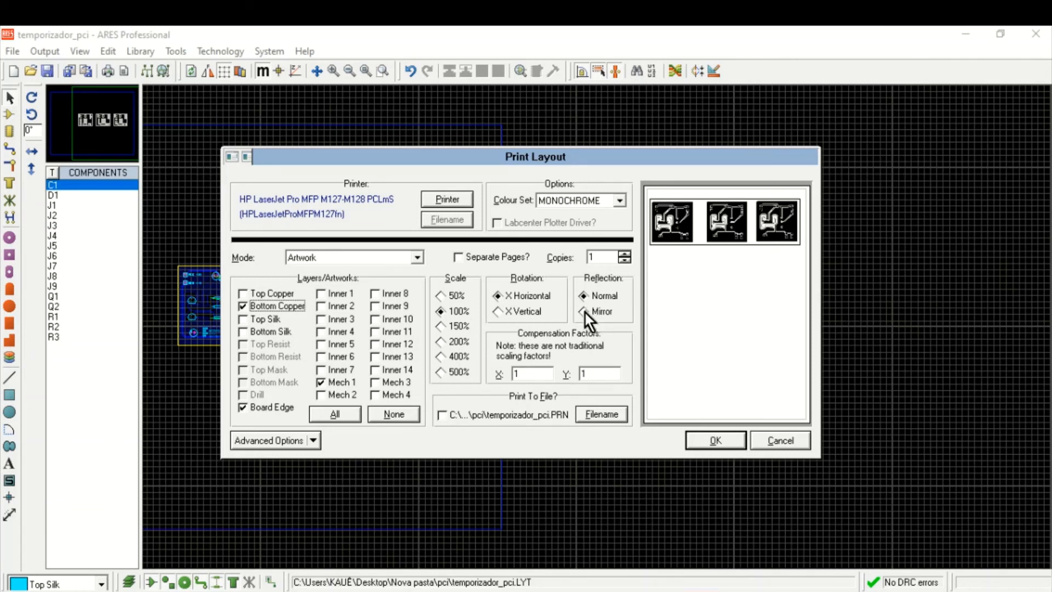
click(243, 408)
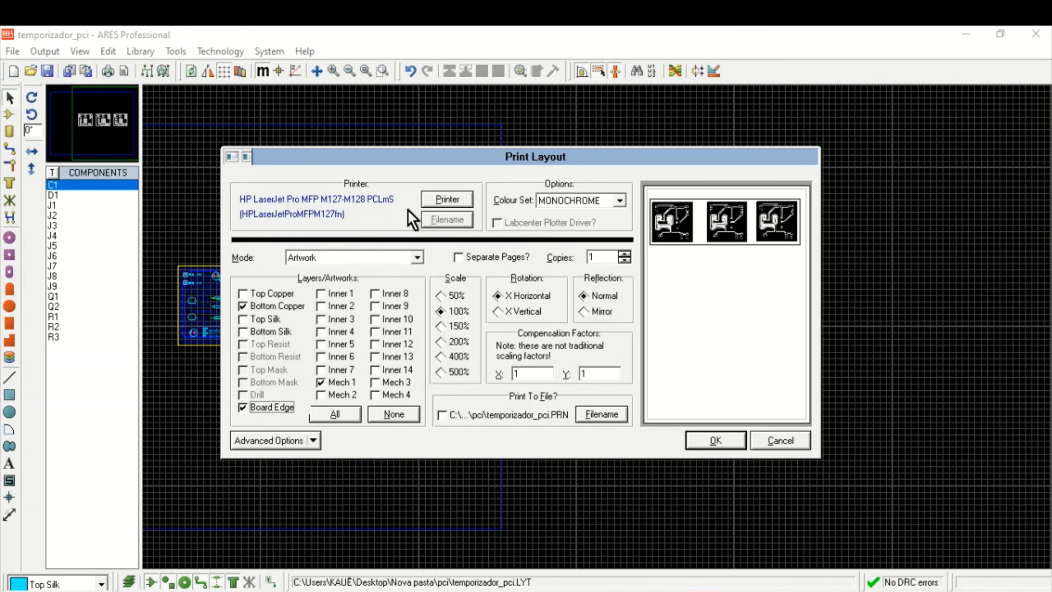
Step: Choose Microsoft Print to PDF as the printer, with A4 portrait paper, and start printing the layout
click(439, 200)
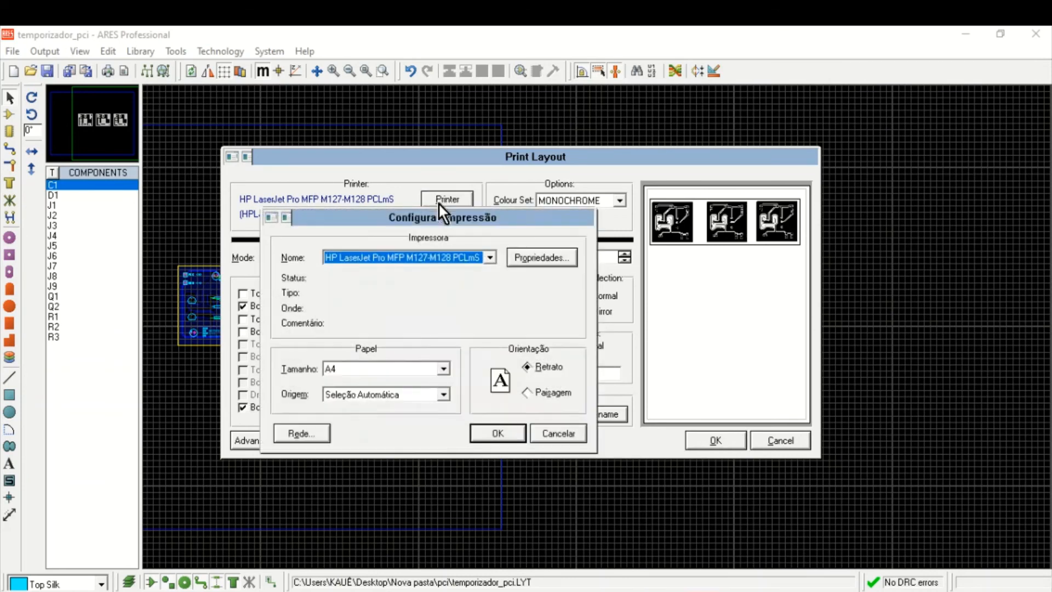
click(421, 255)
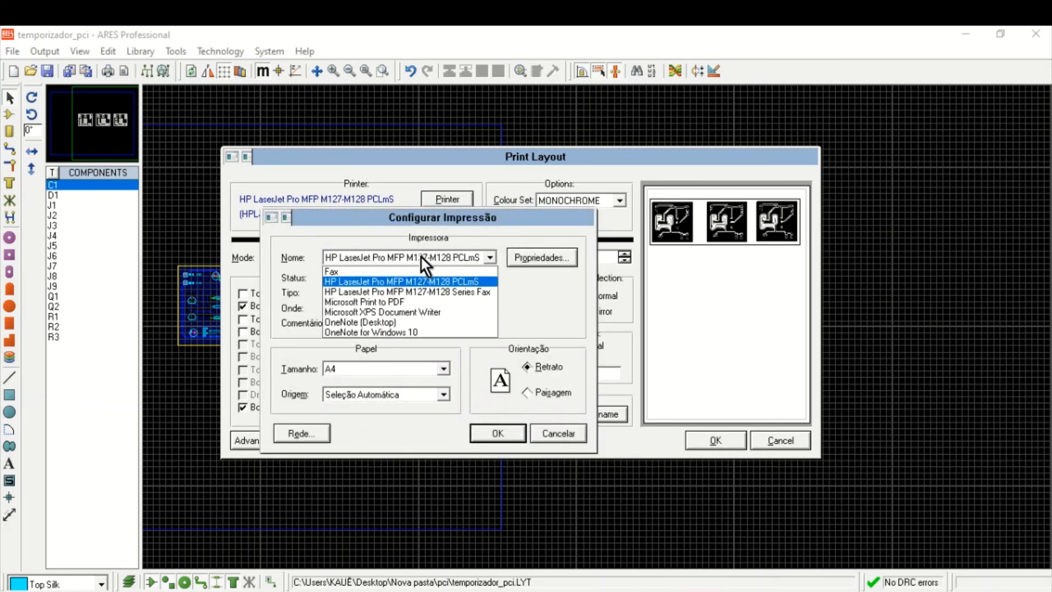
click(394, 304)
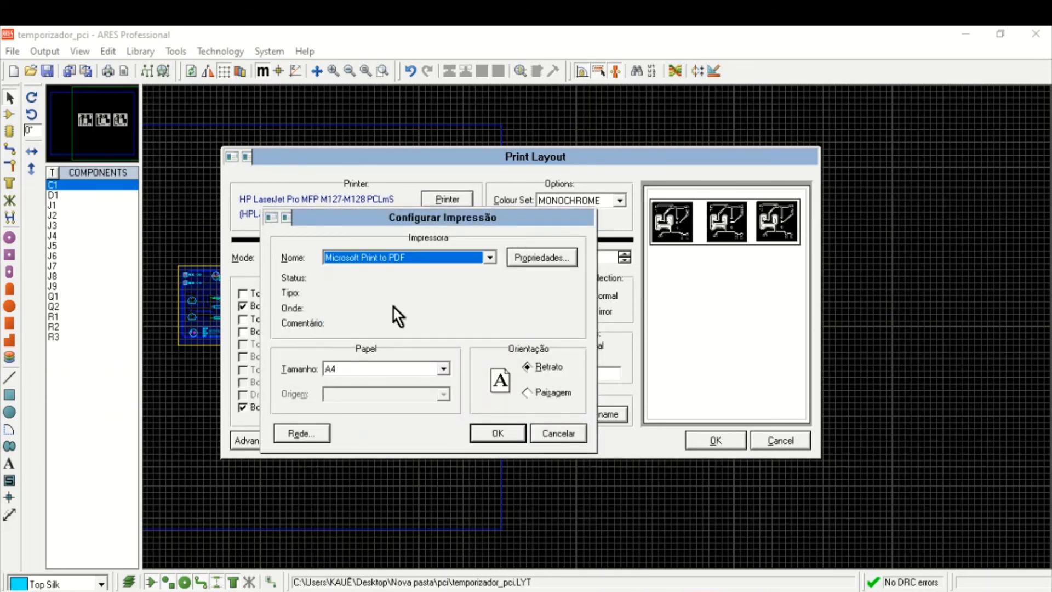
click(498, 434)
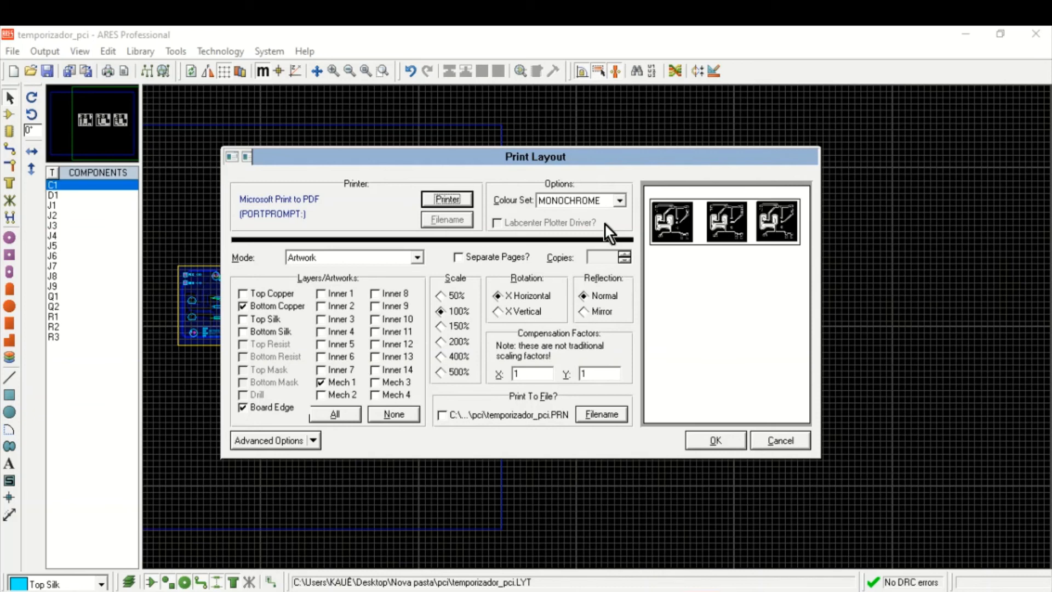
click(716, 440)
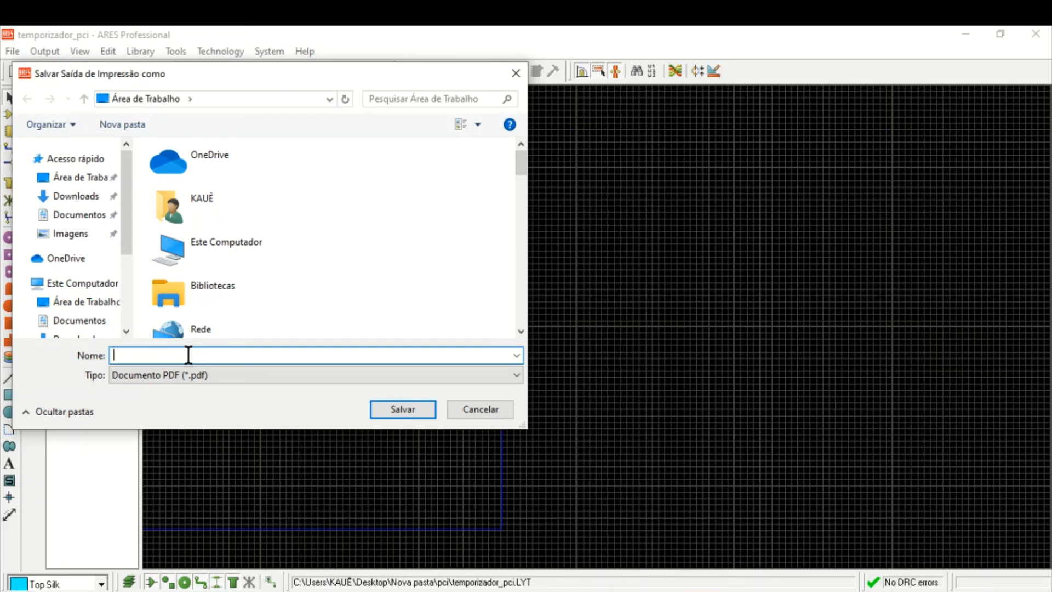
Step: Save the printed copper artwork to the desktop as a PDF named temporizador_trilha
text(tem)
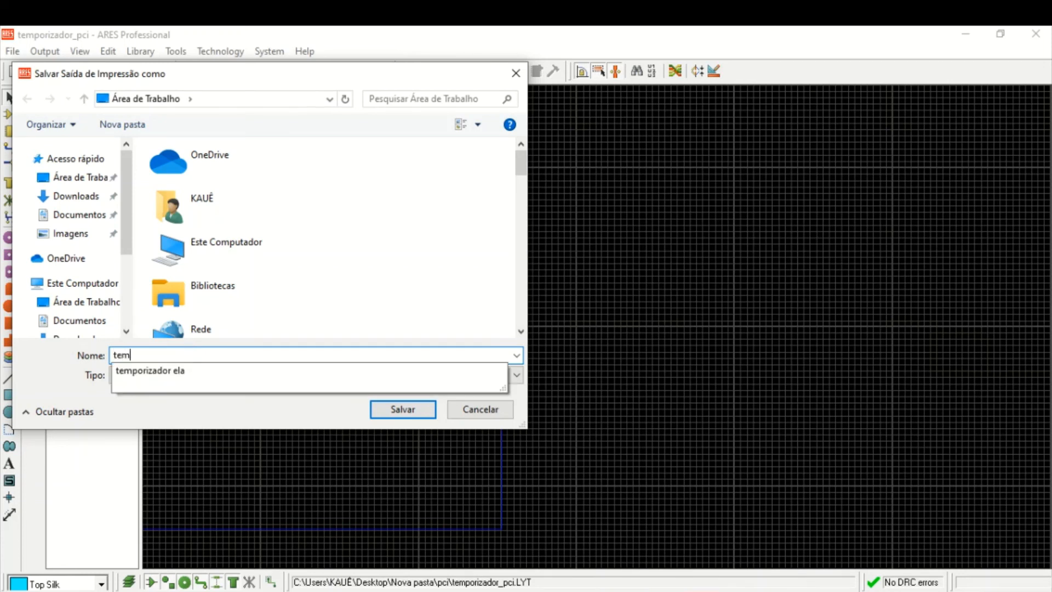
text(porizador_)
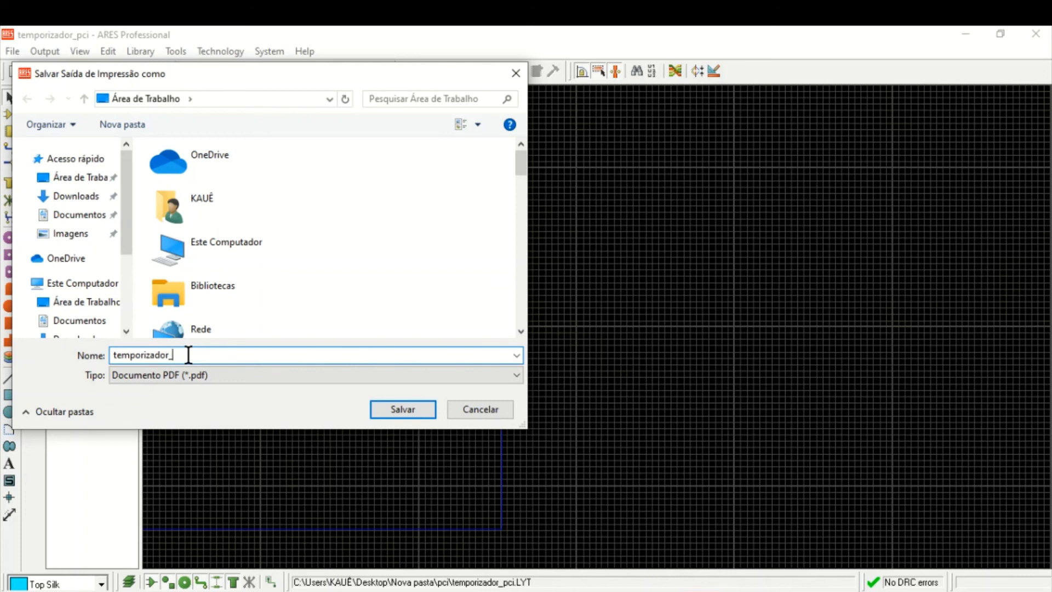
text(trilha)
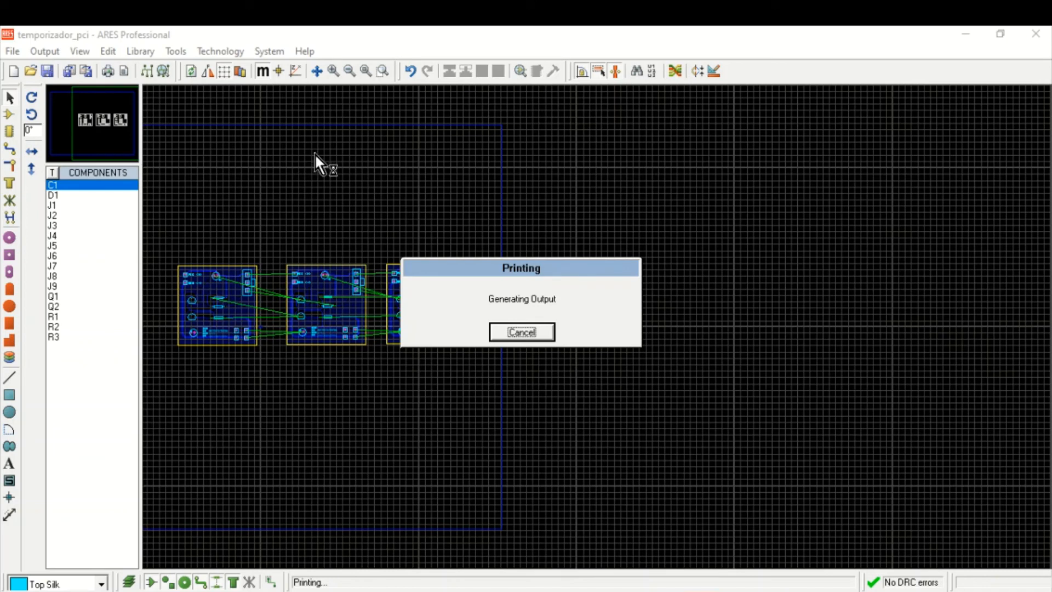
Step: Reopen the layout print settings, exclude Bottom Copper while keeping Top Copper and Top Silk, and set the colours to MONOCHROME
click(37, 50)
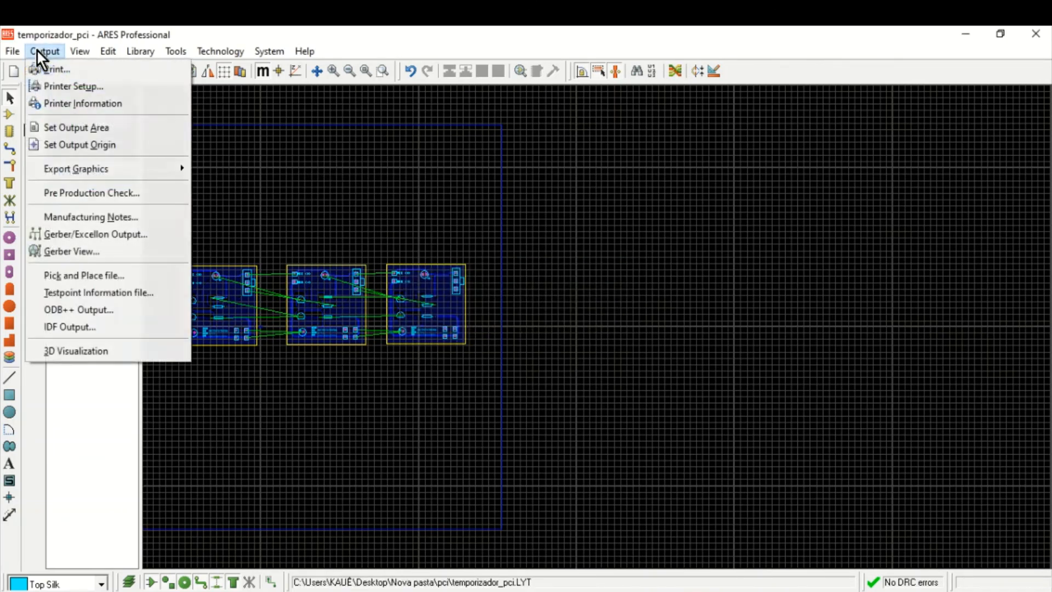
click(51, 69)
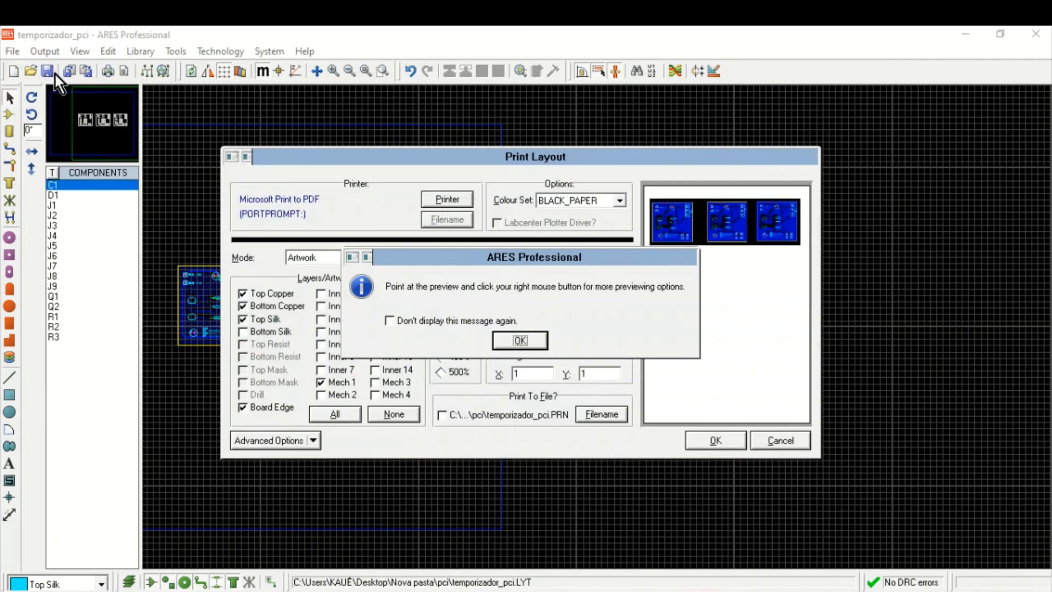
click(543, 340)
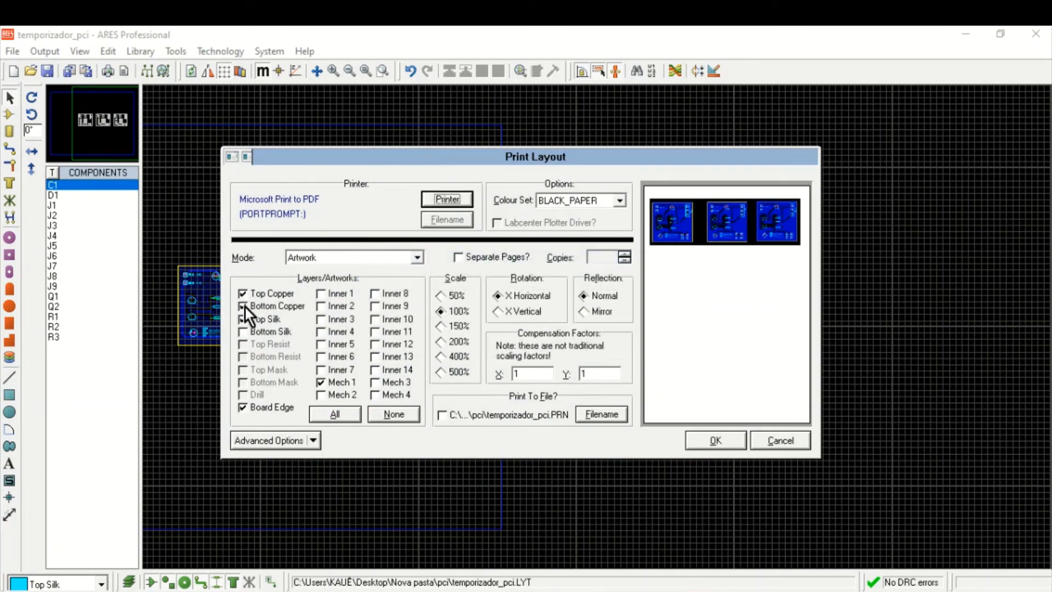
click(243, 306)
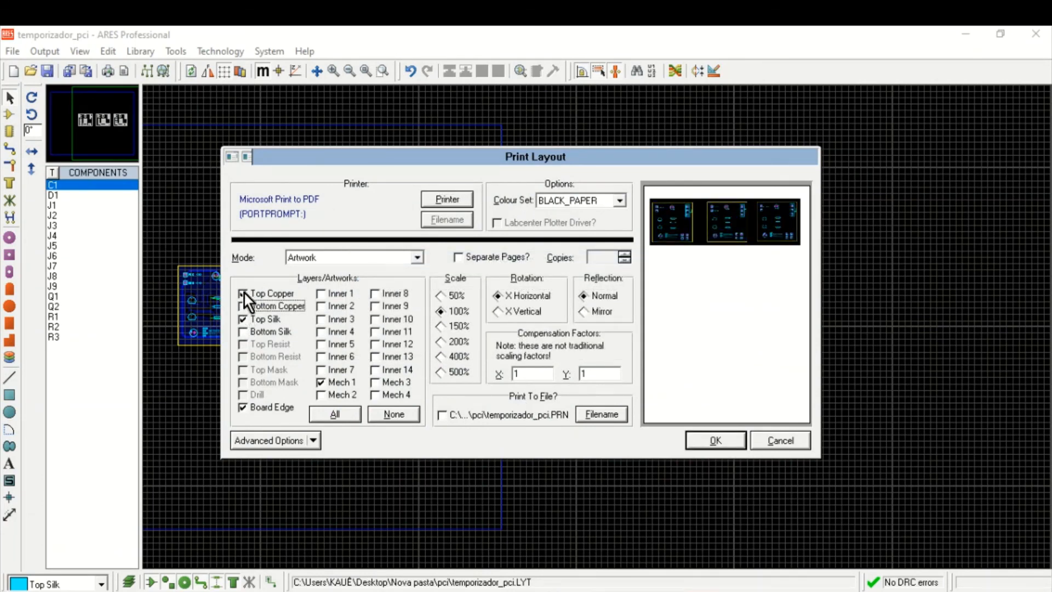
click(564, 198)
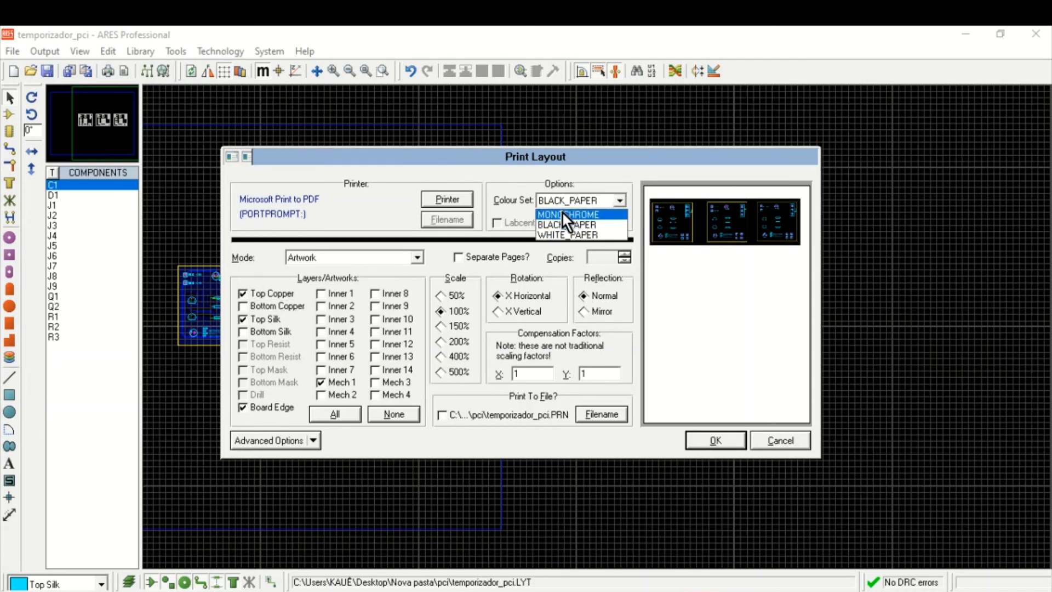
click(564, 226)
Step: Toggle Top Copper off and on repeatedly to compare the artwork preview with and without it, leaving the layer included
click(246, 295)
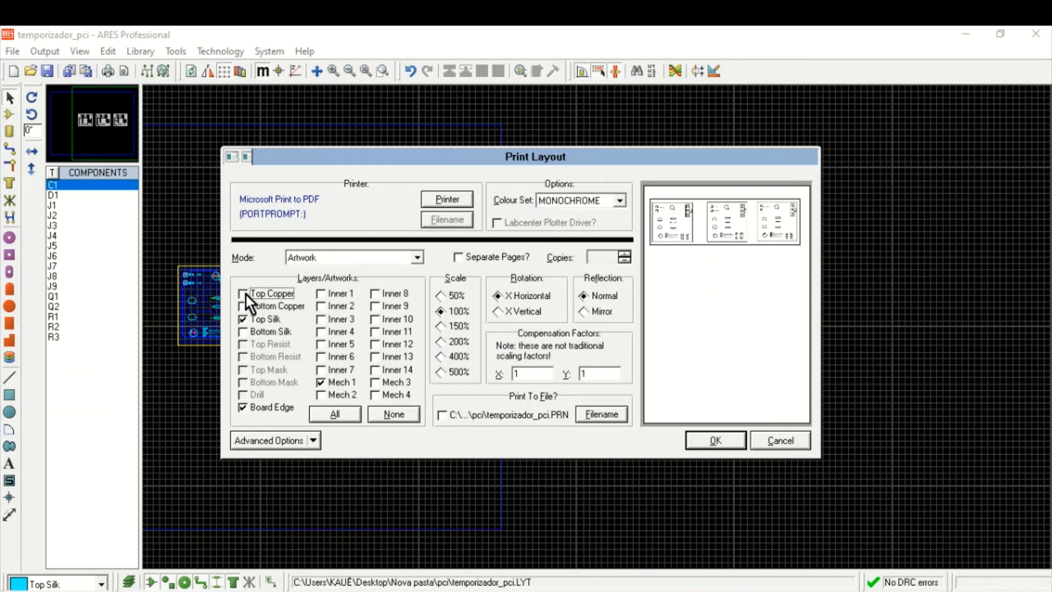
click(246, 295)
click(246, 295)
click(245, 295)
click(245, 295)
click(246, 295)
click(245, 295)
click(245, 295)
Step: Mirror the component-side artwork and move the three boards further down the page, clear of the upper edge
click(587, 314)
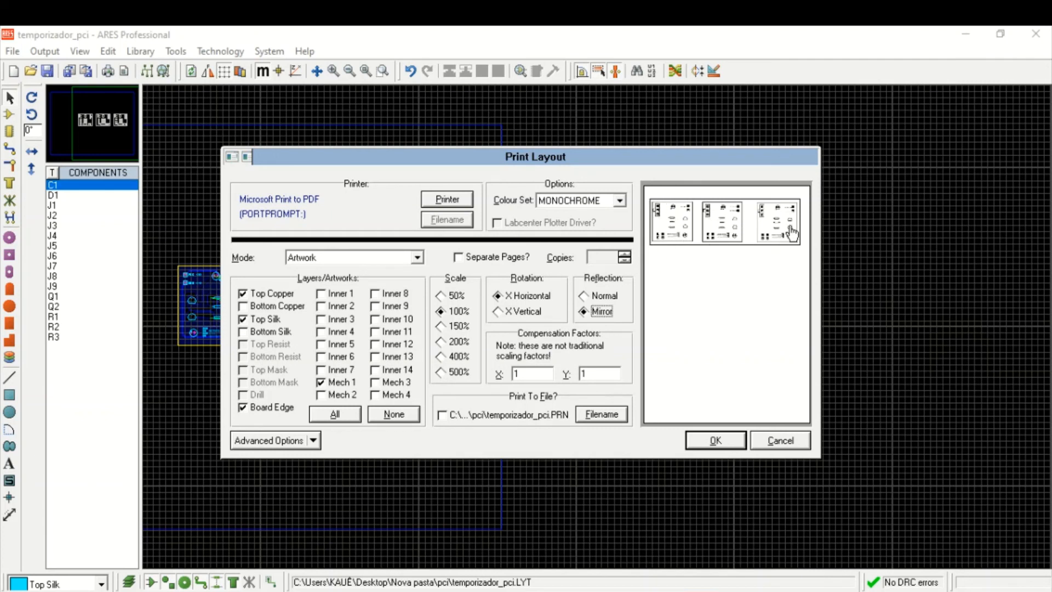
drag(713, 220, 719, 295)
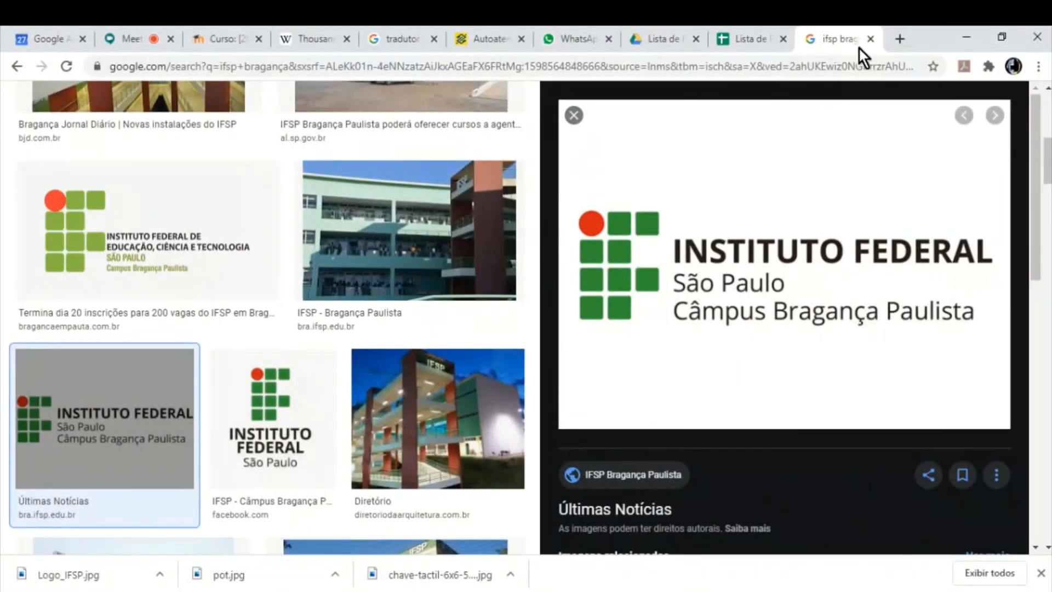
Step: Switch to Chrome, search Google for "papel fotografico" and look through the product results
click(854, 63)
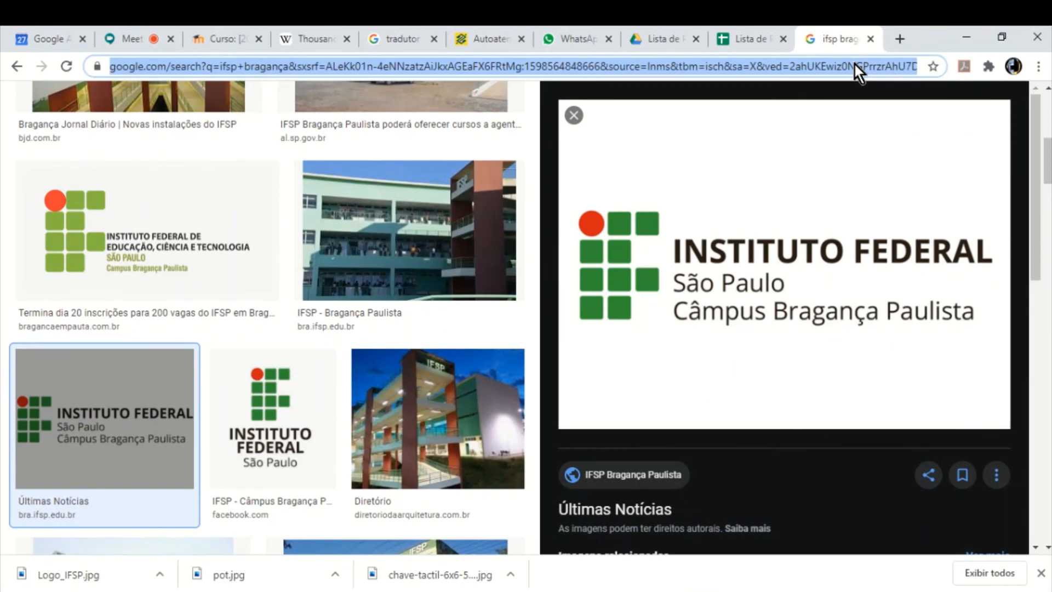
text(papel fotografic)
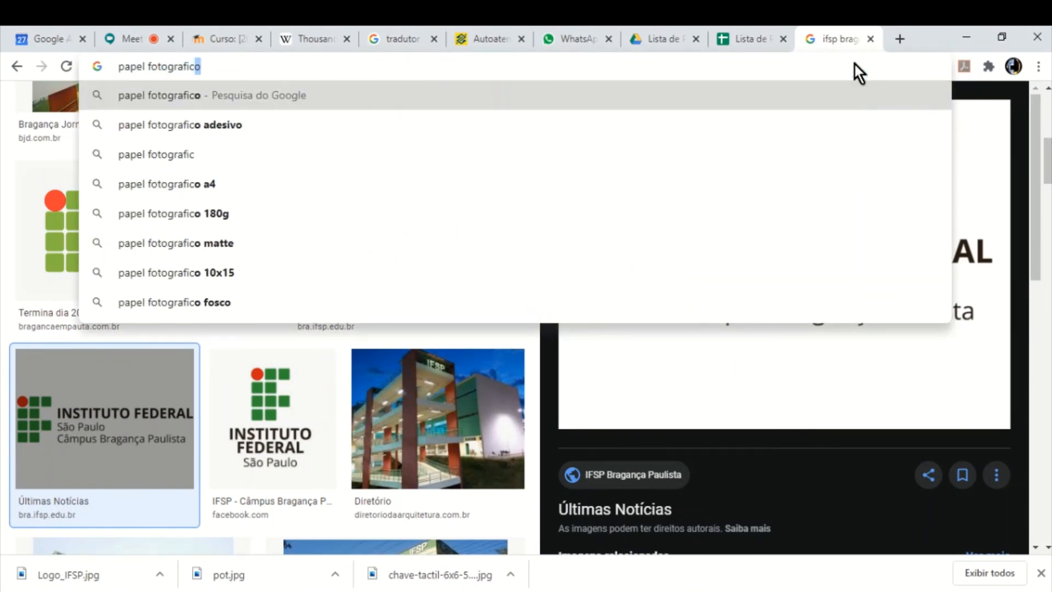
key(Return)
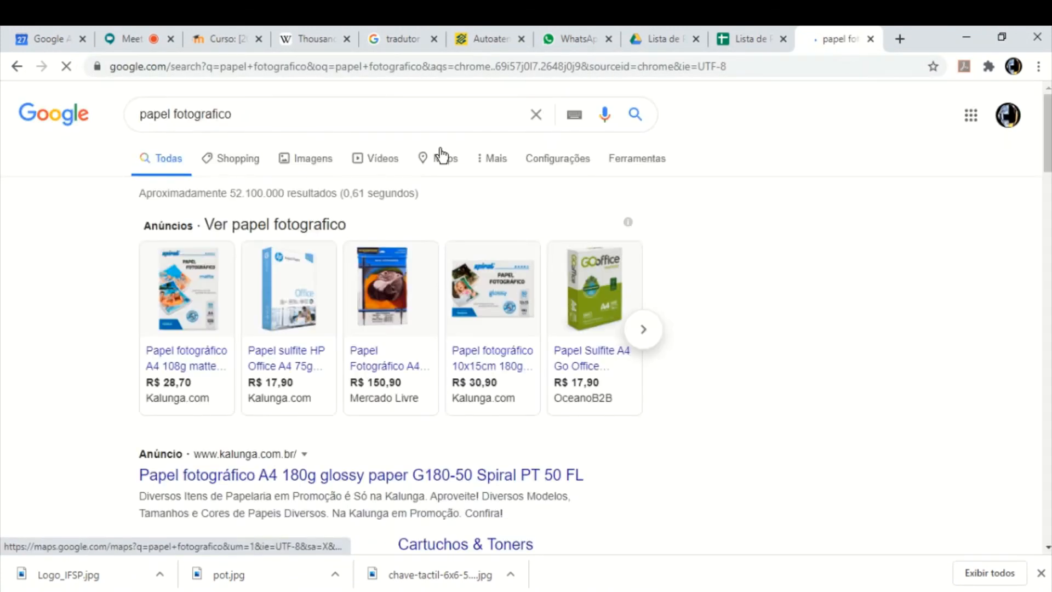
scroll(58, 329, down, 3)
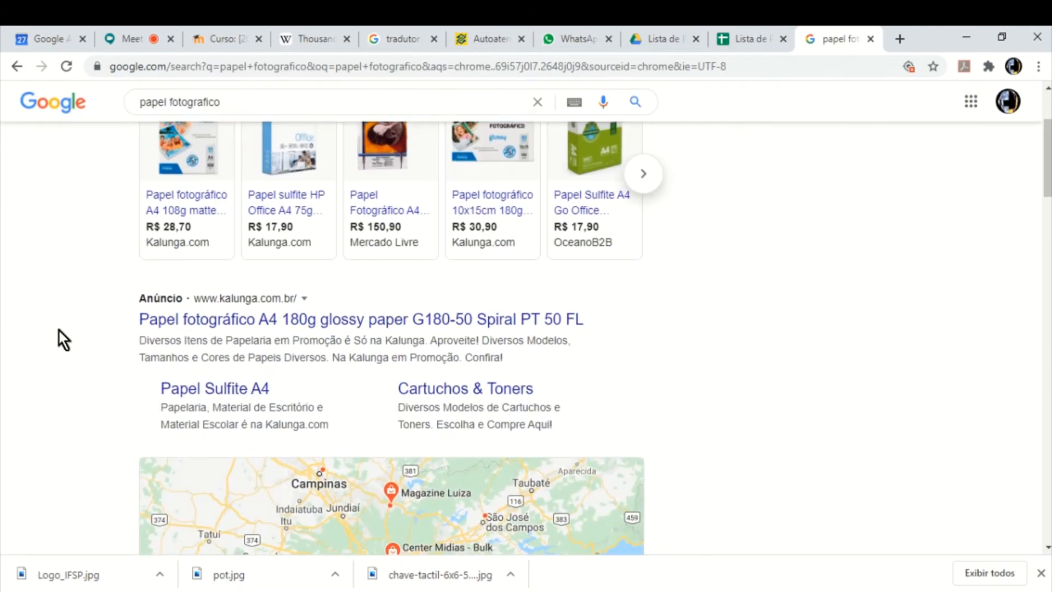
scroll(126, 281, up, 1)
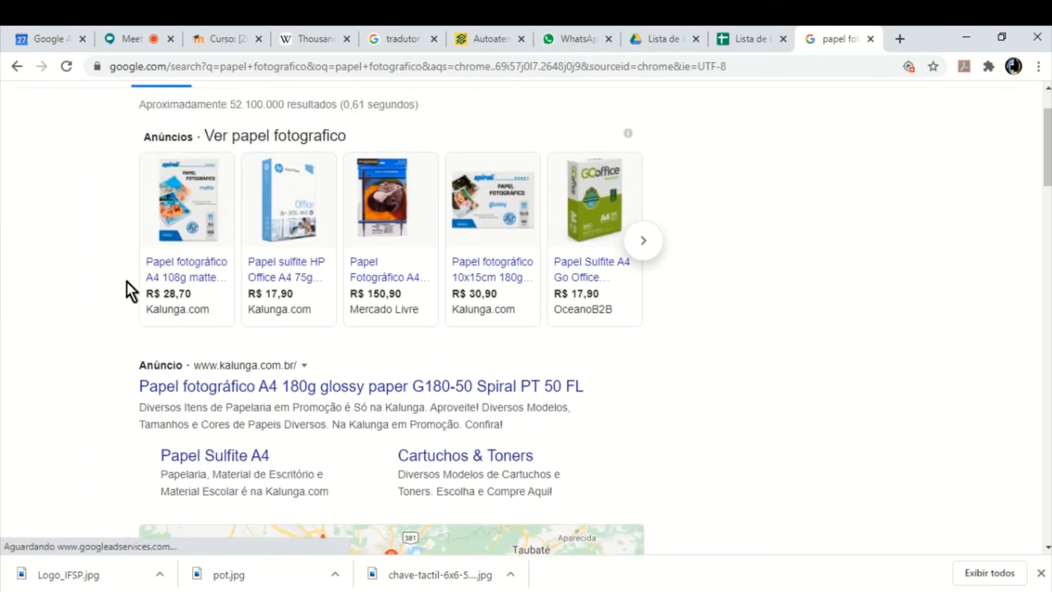
scroll(172, 318, down, 2)
scroll(172, 333, up, 2)
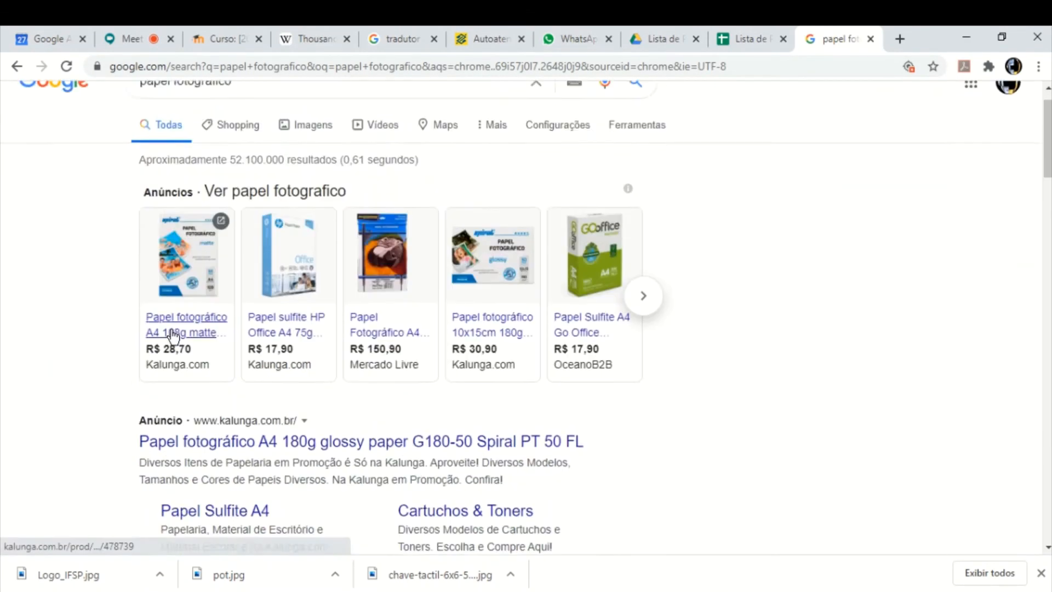
scroll(174, 336, up, 1)
Step: Refine the search to "papel fotografico glossy" and examine the paper products offered
click(277, 125)
text(g)
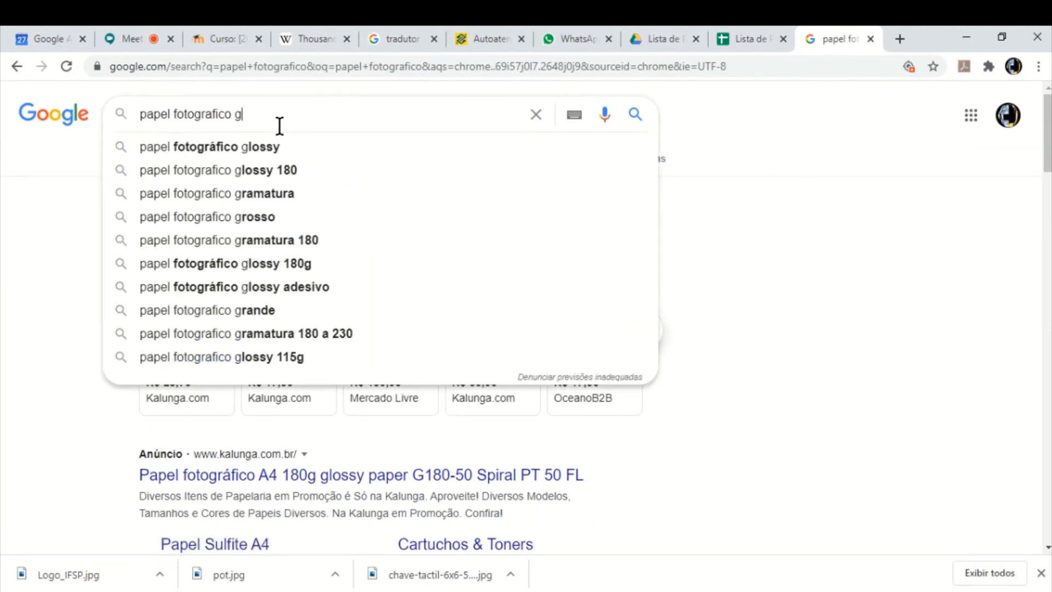
text(lossy)
key(Return)
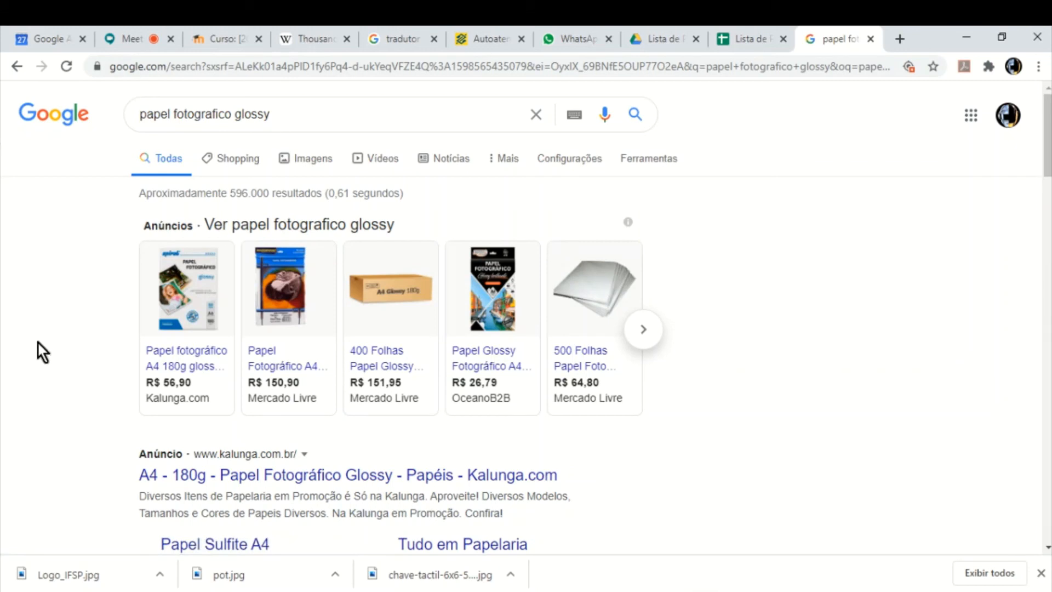
mouse_move(166, 279)
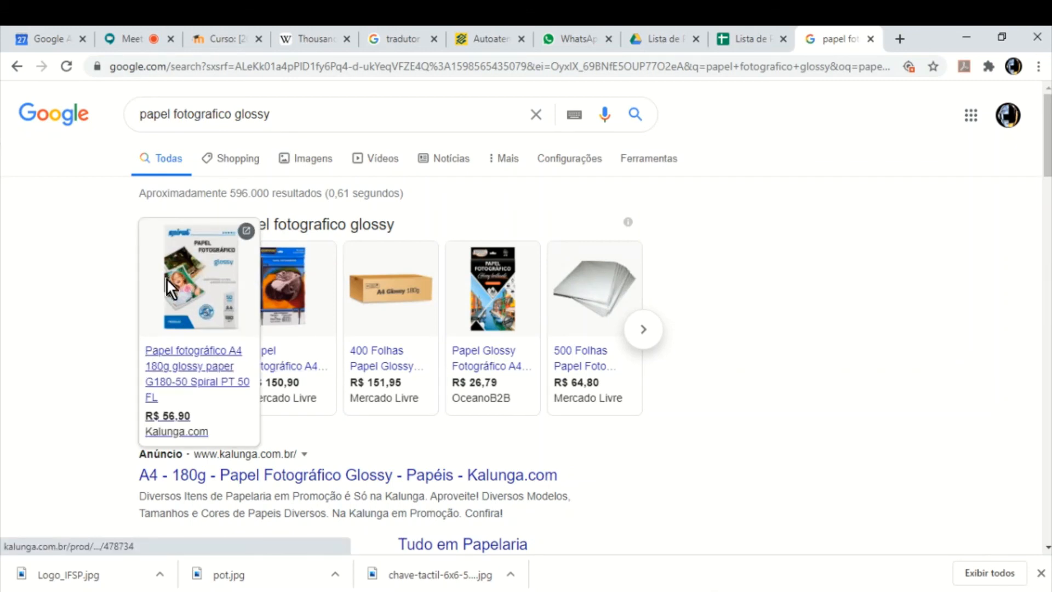
scroll(175, 294, down, 2)
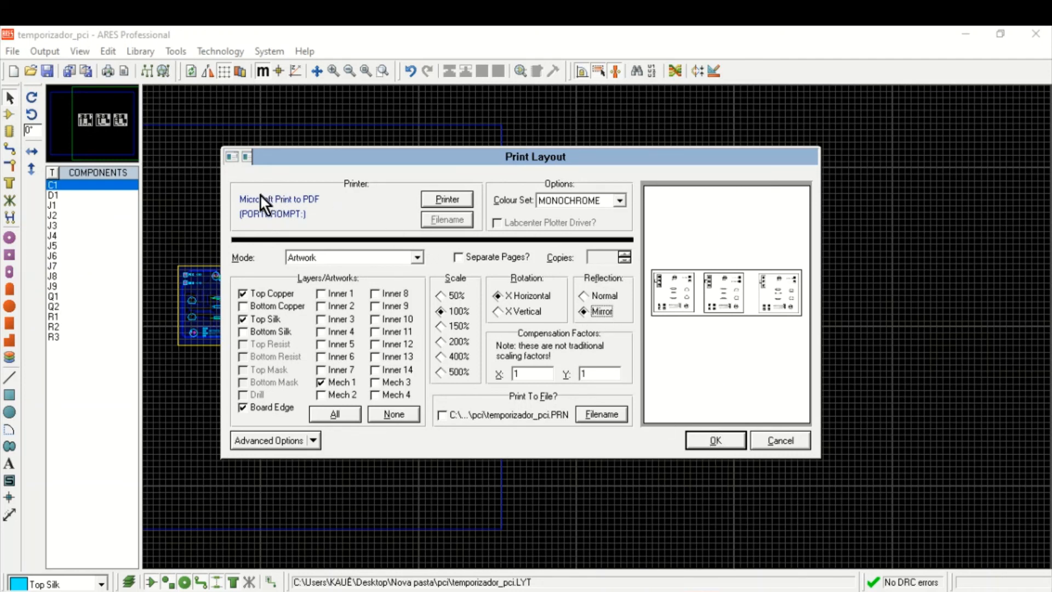
Step: Print the mirrored component-side artwork from ARES and save it to the desktop as a PDF named temporizador_mascara
click(717, 446)
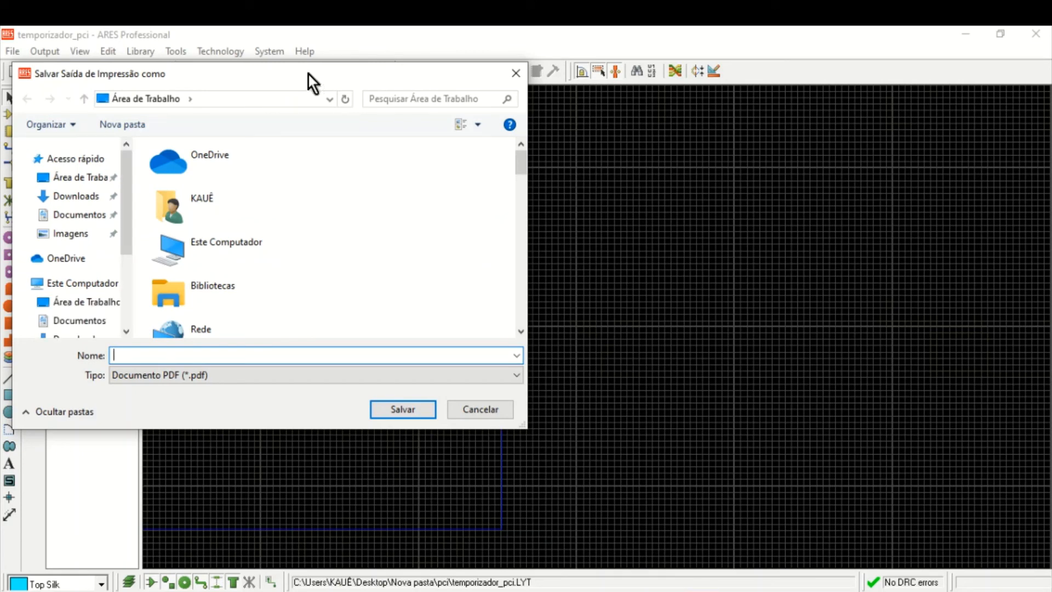
drag(308, 74, 675, 130)
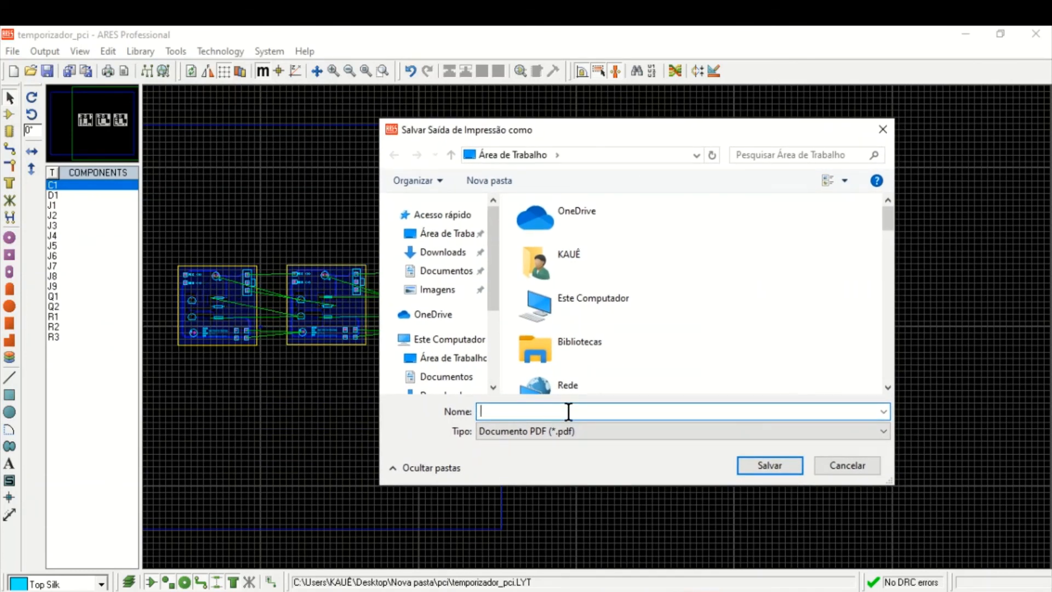
text(temp)
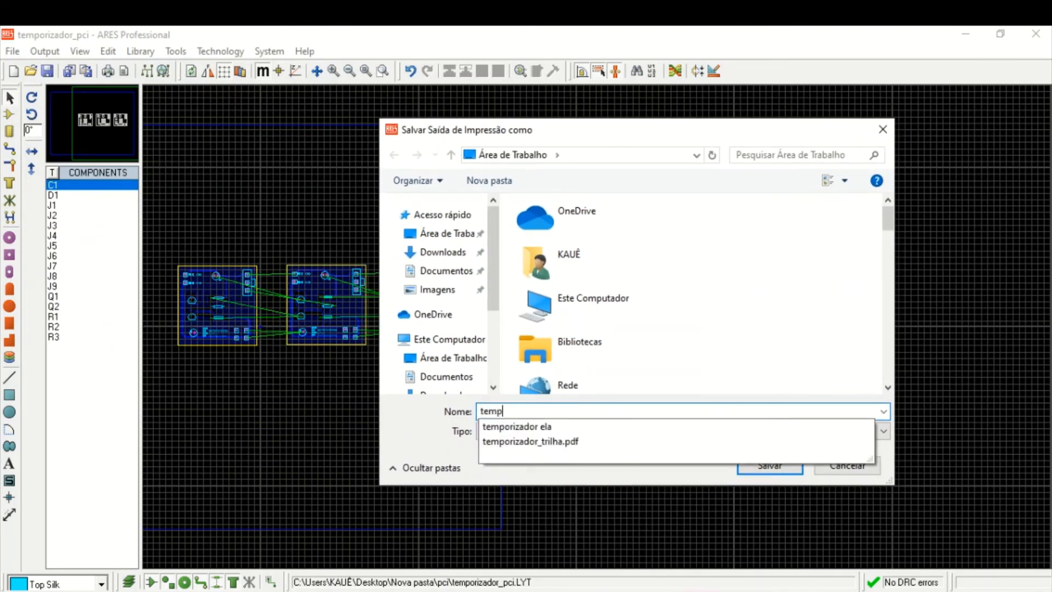
text(orizador_)
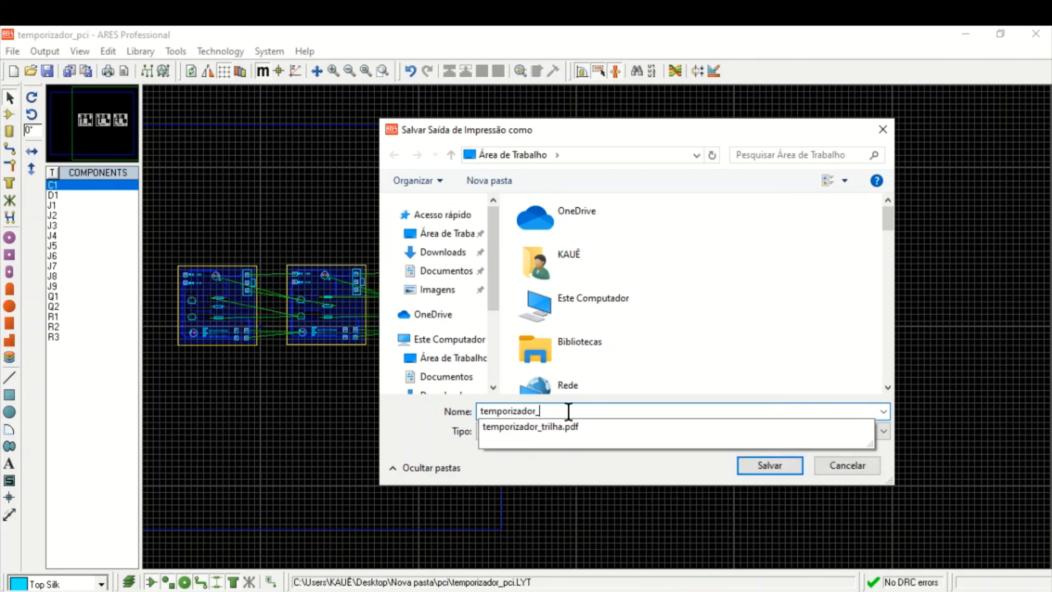
text(mascara)
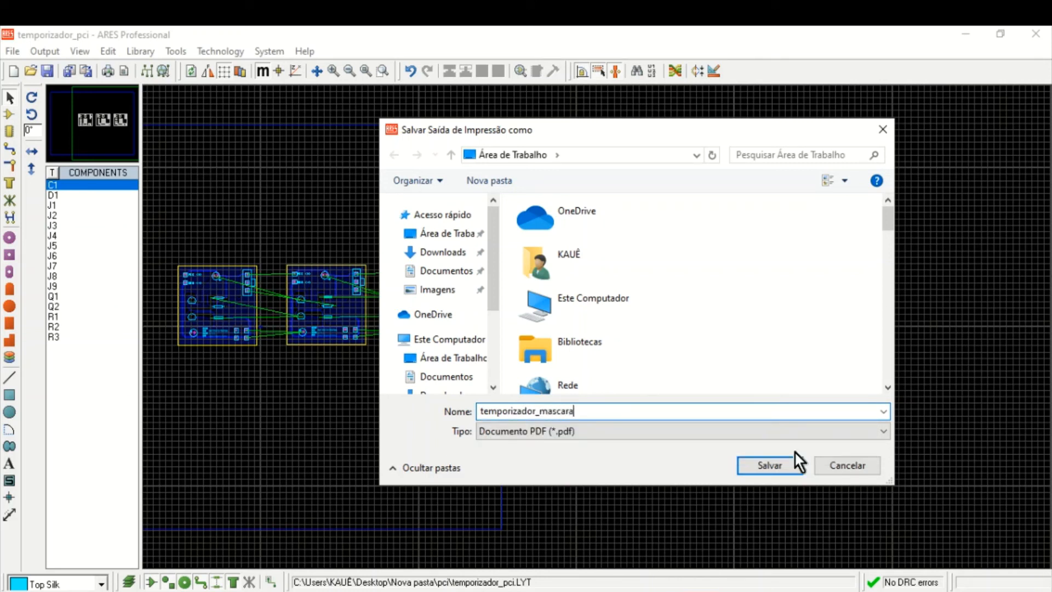
click(782, 460)
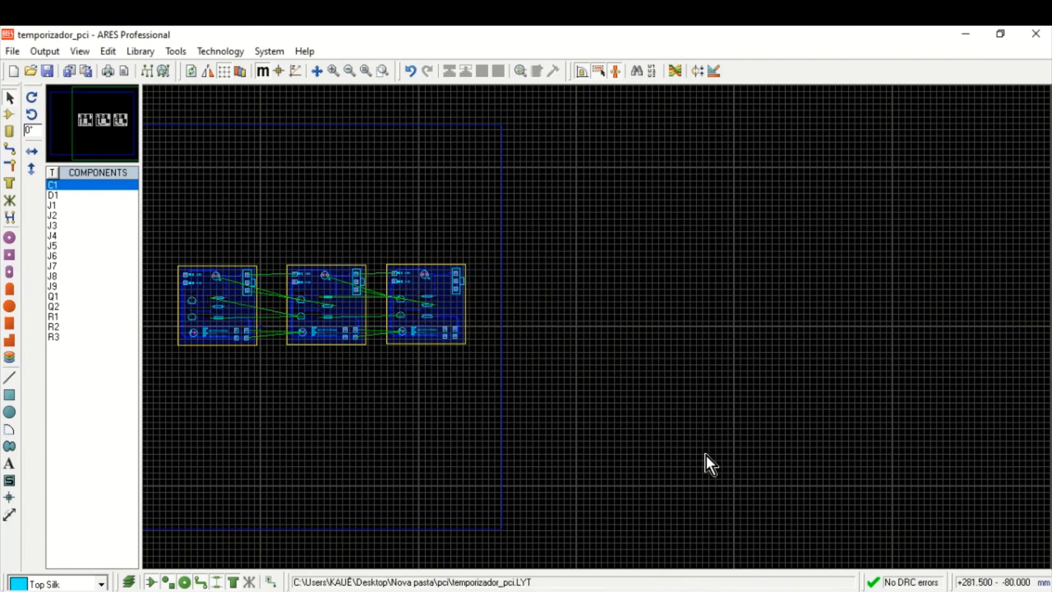
Step: Open the temporizador_trilha and temporizador_mascara PDFs from the desktop in Adobe Acrobat Reader and display the trilha file
key(super+d)
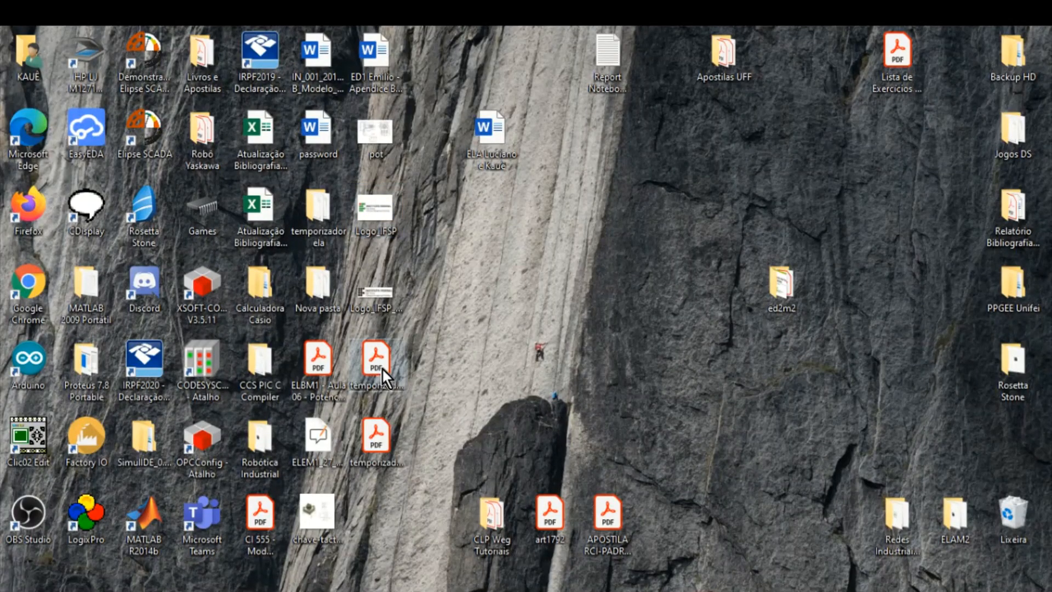
double_click(371, 436)
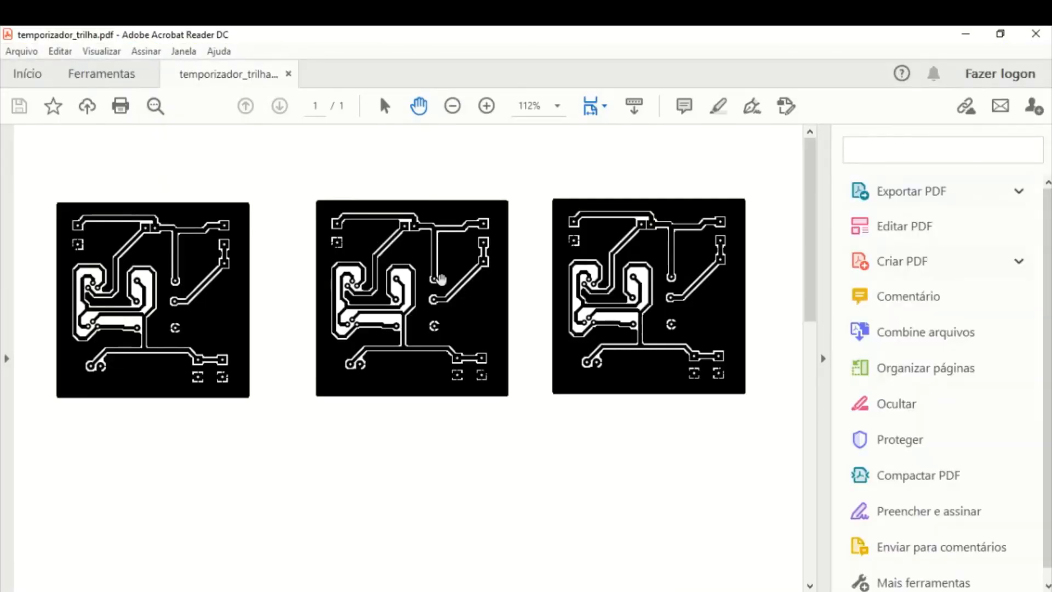
click(230, 76)
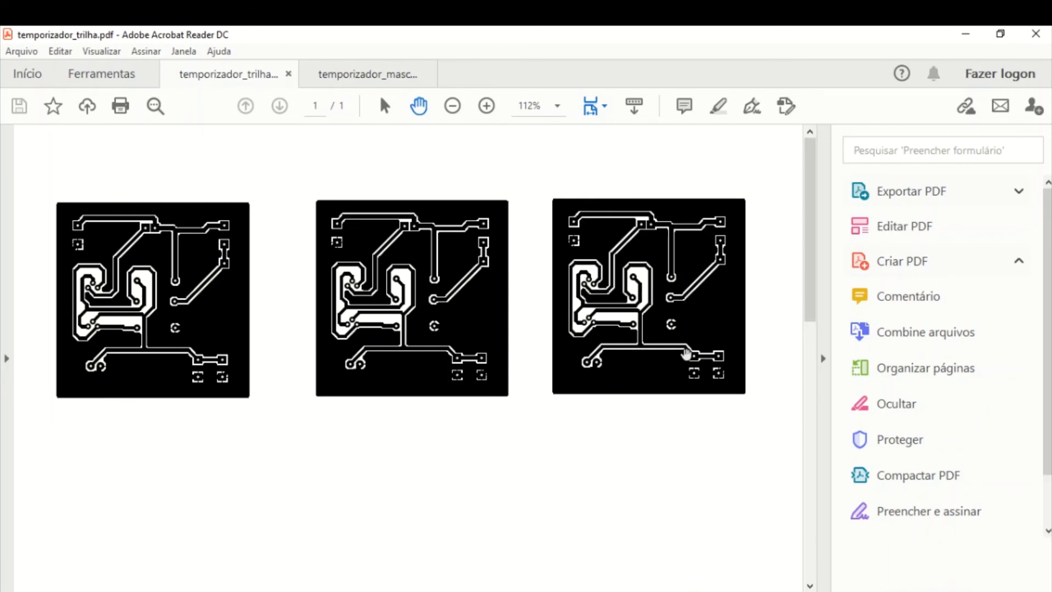
Step: Examine the copper tracks and pads of the first board in temporizador_trilha.pdf up close
click(487, 106)
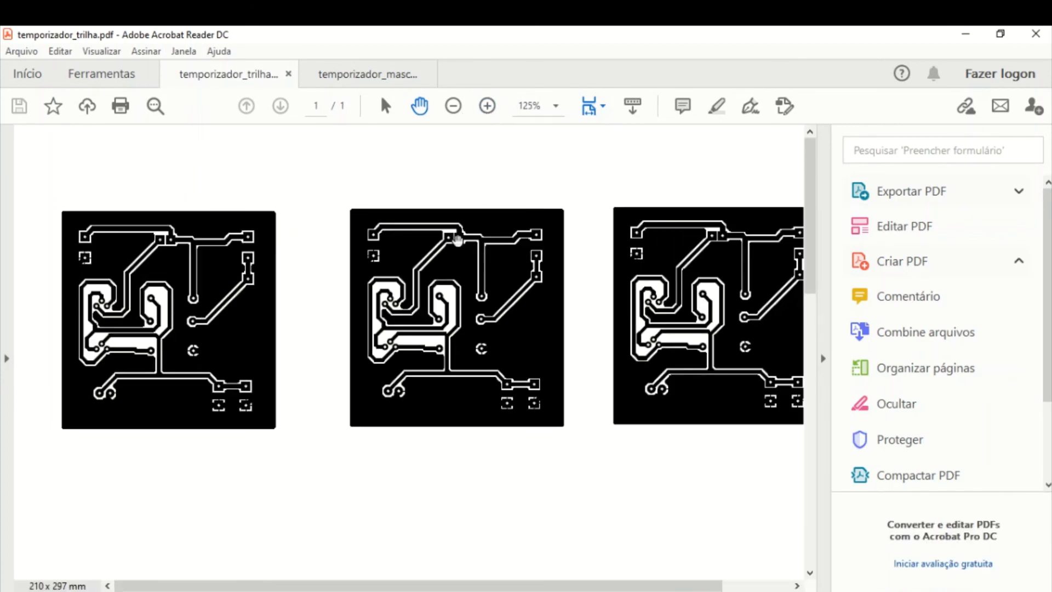
click(487, 106)
click(487, 106)
click(487, 106)
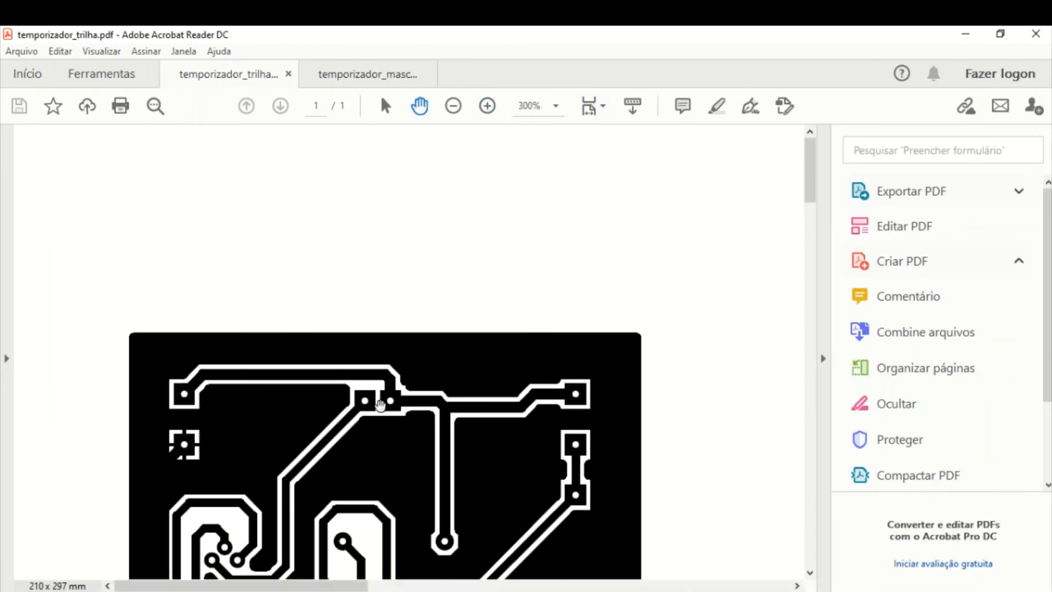
scroll(420, 311, down, 4)
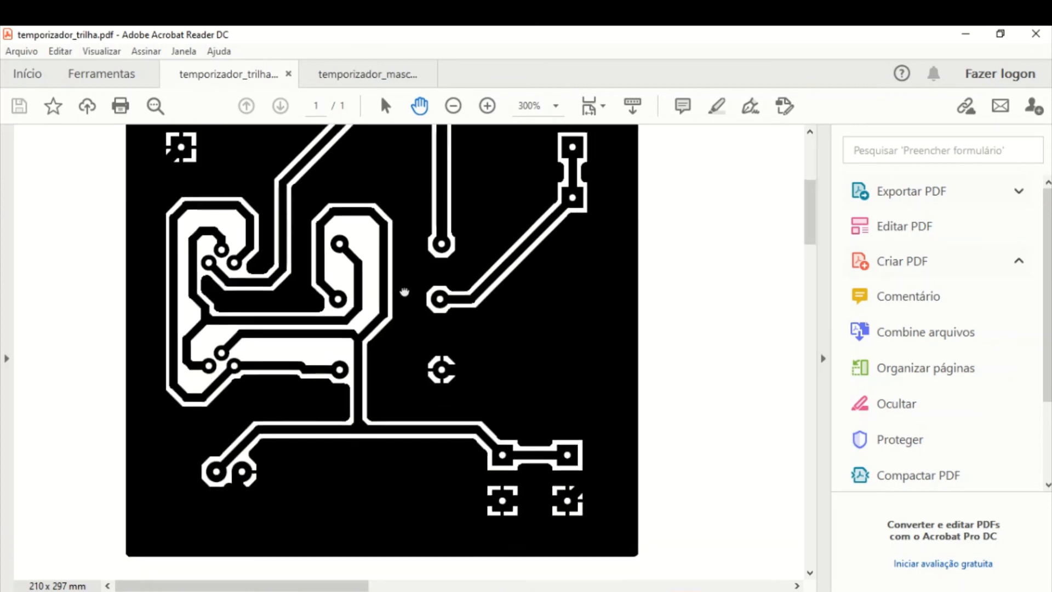
scroll(405, 262, up, 2)
Step: Display temporizador_mascara.pdf and examine the mirrored component outlines and logo on the three boards
click(329, 81)
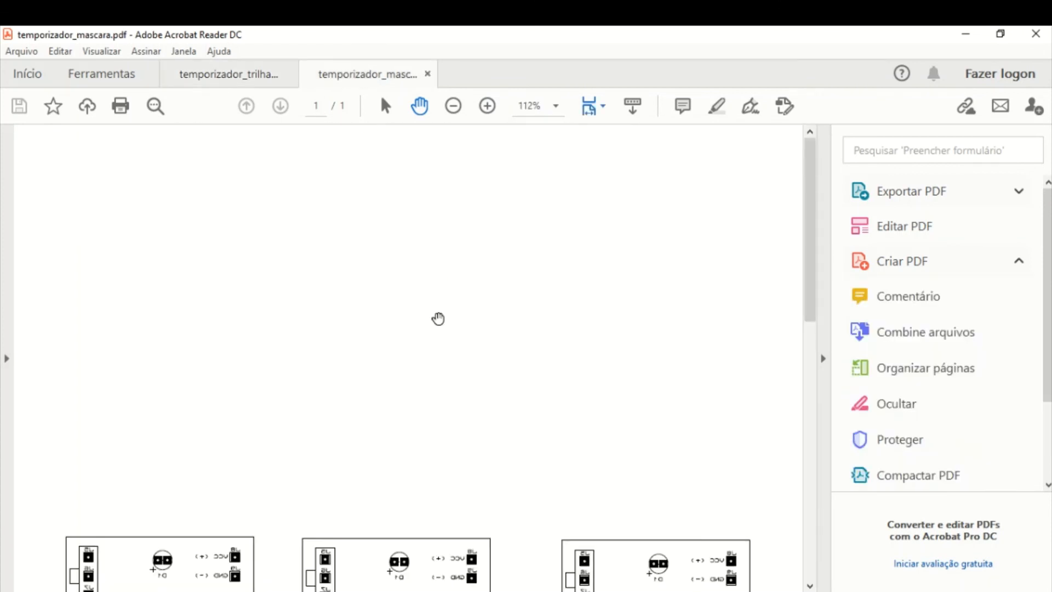
scroll(380, 176, down, 3)
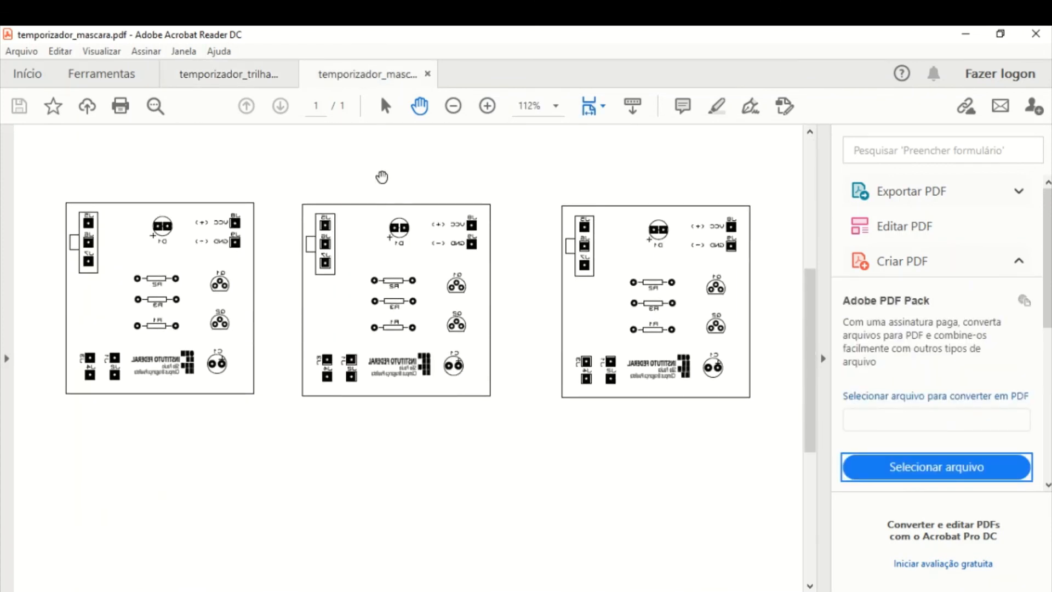
Step: Inspect the first board's mirrored labels, component outlines, polarity marks and logo in temporizador_mascara.pdf at up to 300% magnification
click(487, 107)
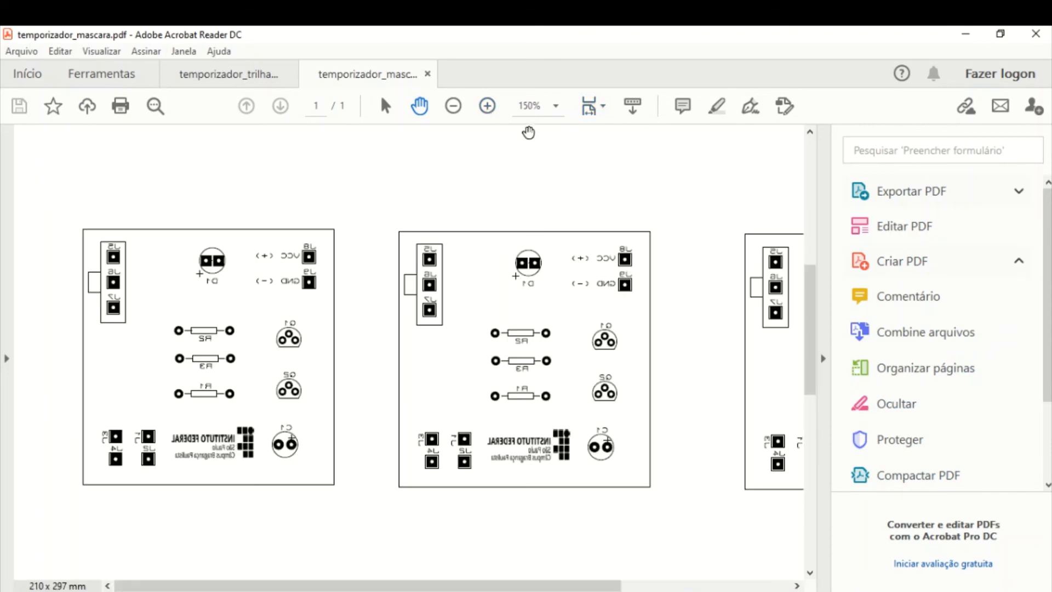
click(487, 107)
drag(356, 433, 376, 282)
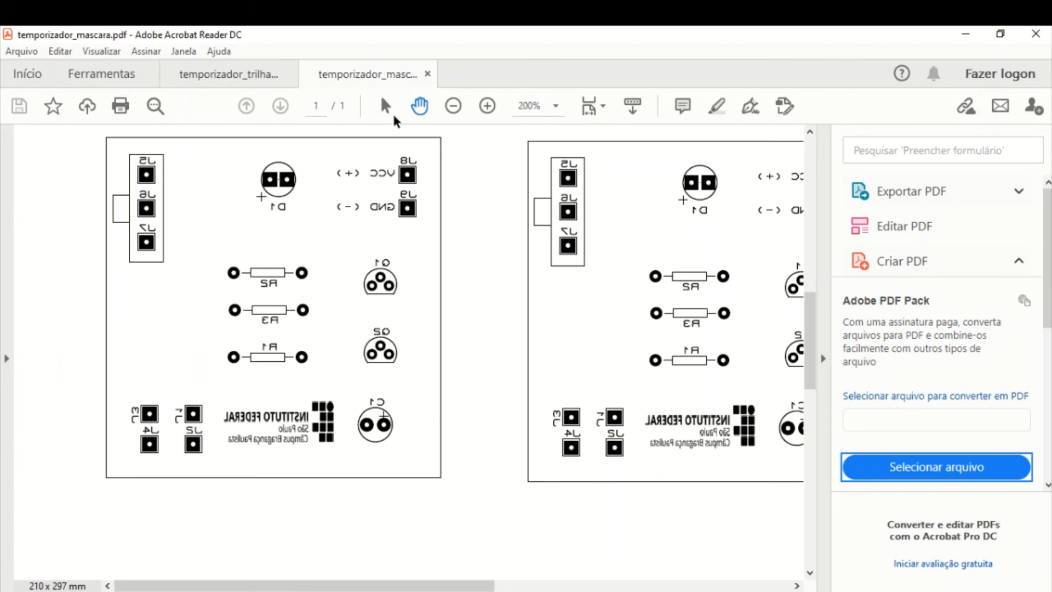
click(490, 107)
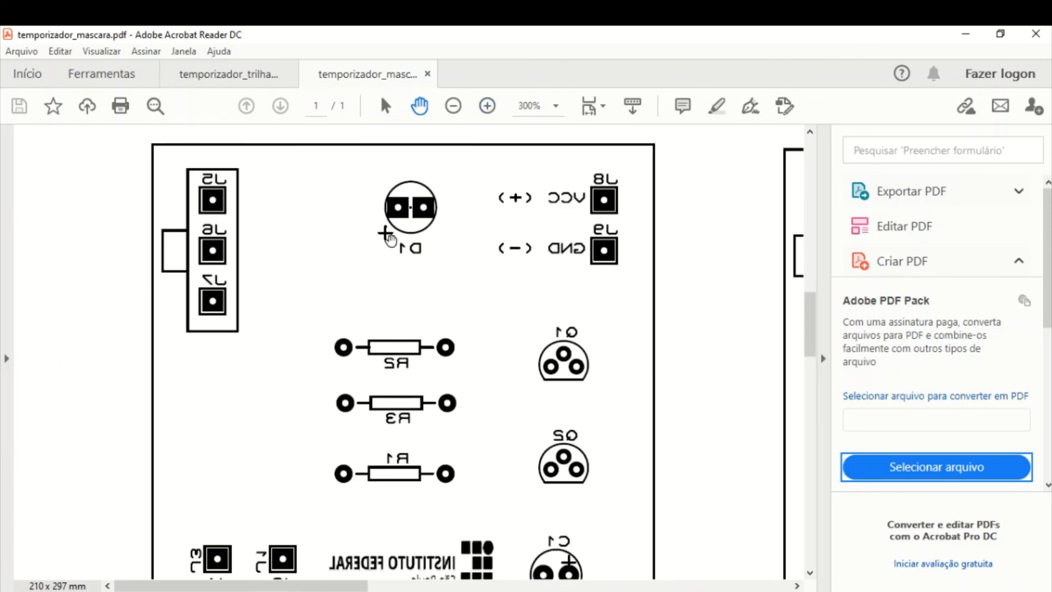
scroll(415, 266, down, 3)
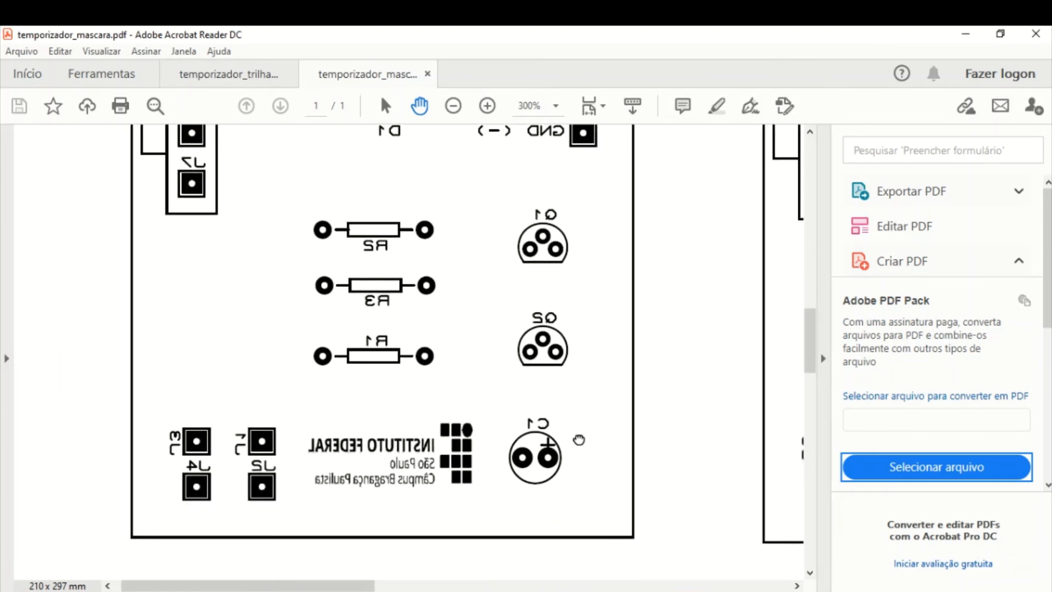
drag(579, 440, 612, 506)
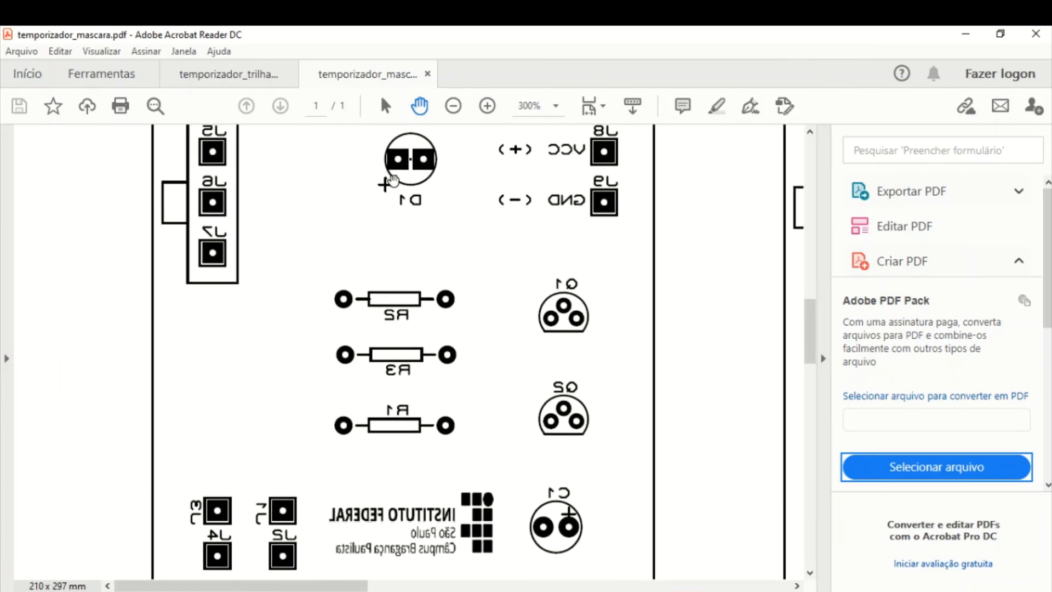
drag(386, 211, 374, 165)
drag(343, 474, 315, 445)
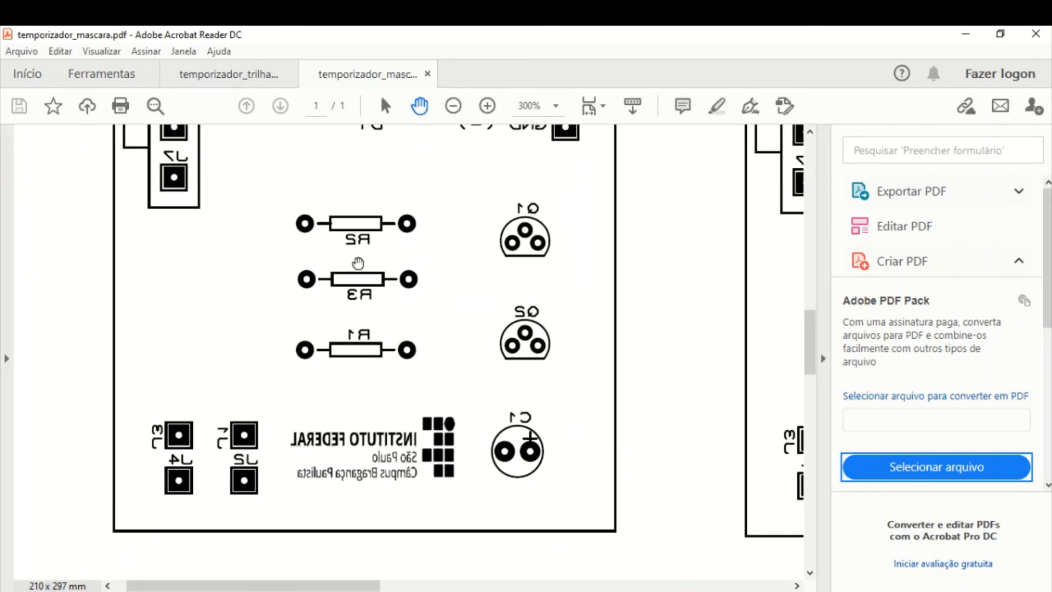
drag(358, 263, 272, 297)
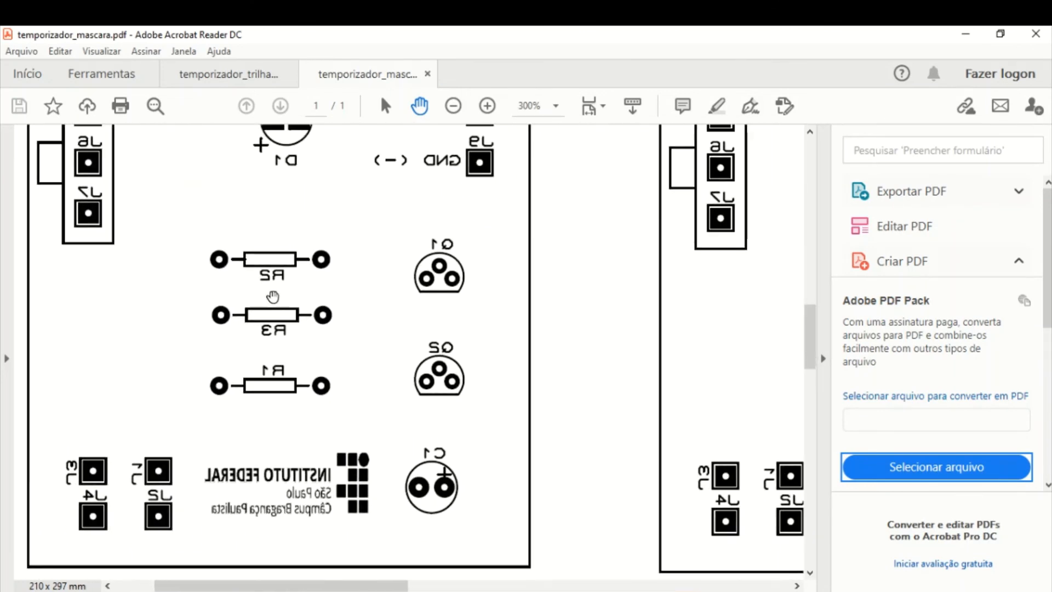